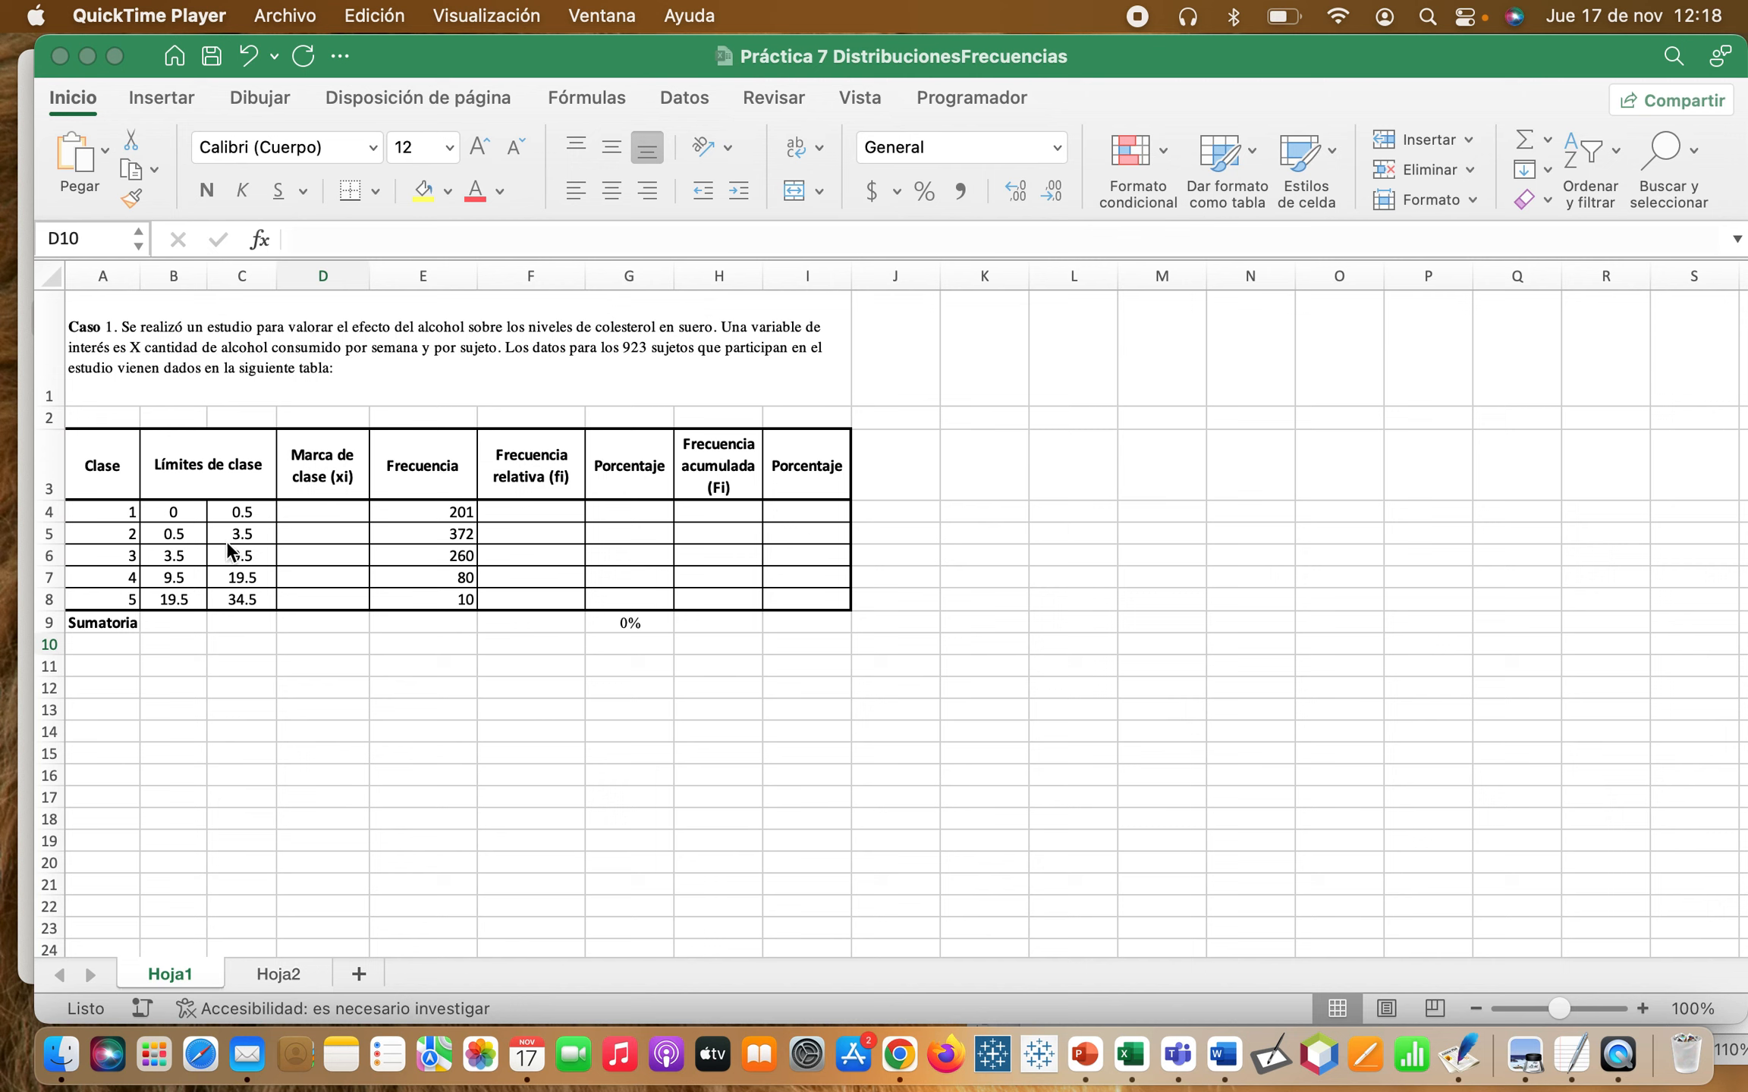
- Change the header in A3 to "Clase k" and narrow column A to fit the class numbers
left_click(131, 470)
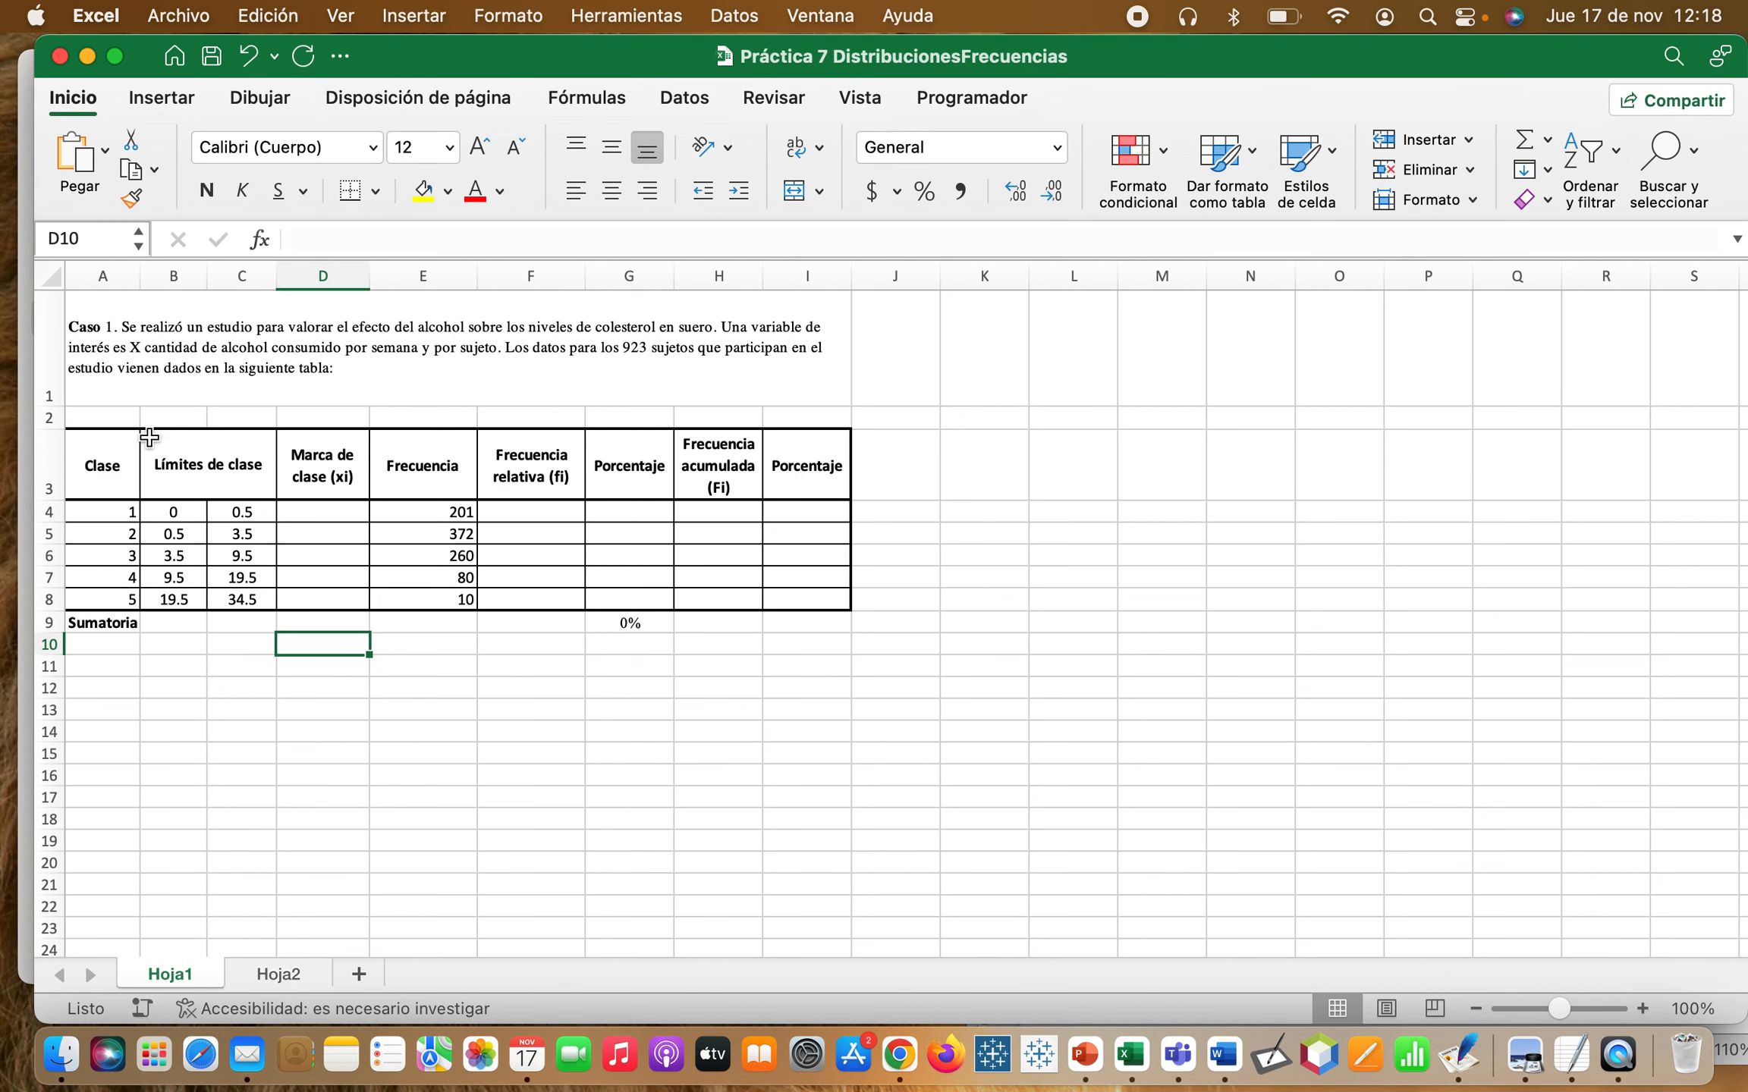
left_click(130, 468)
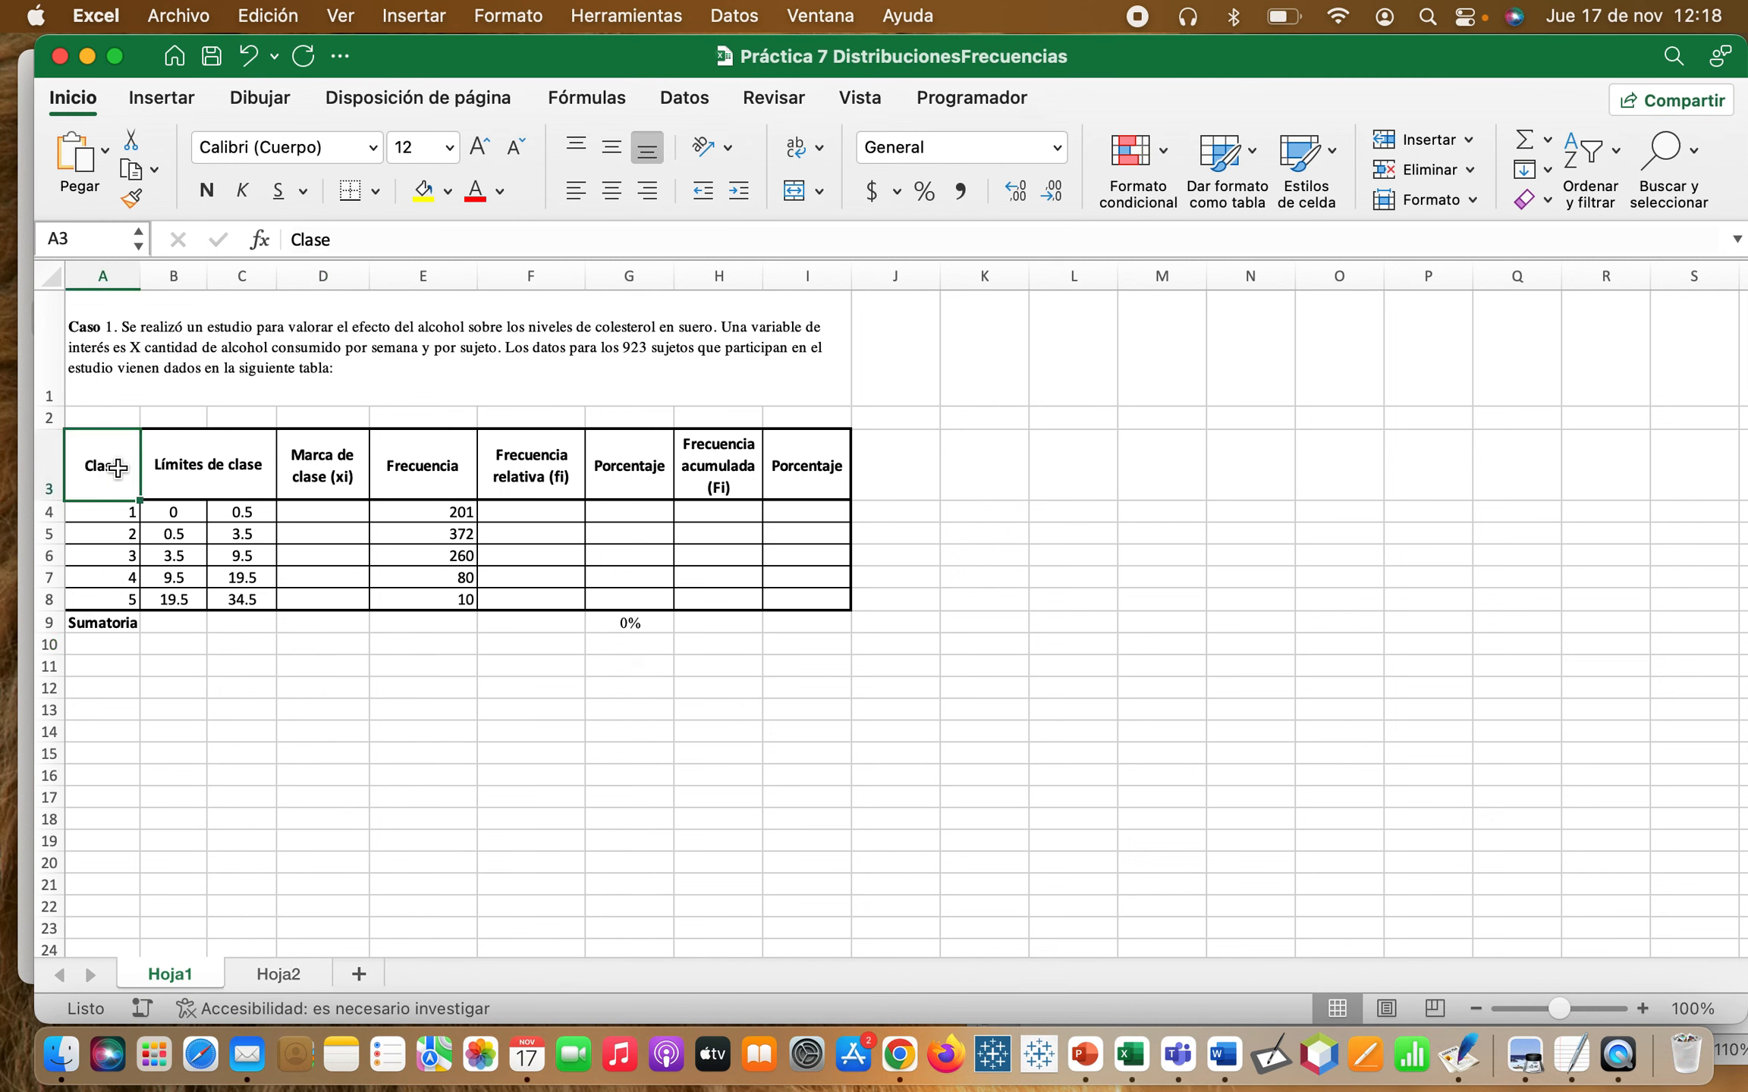
left_click(357, 238)
type("k")
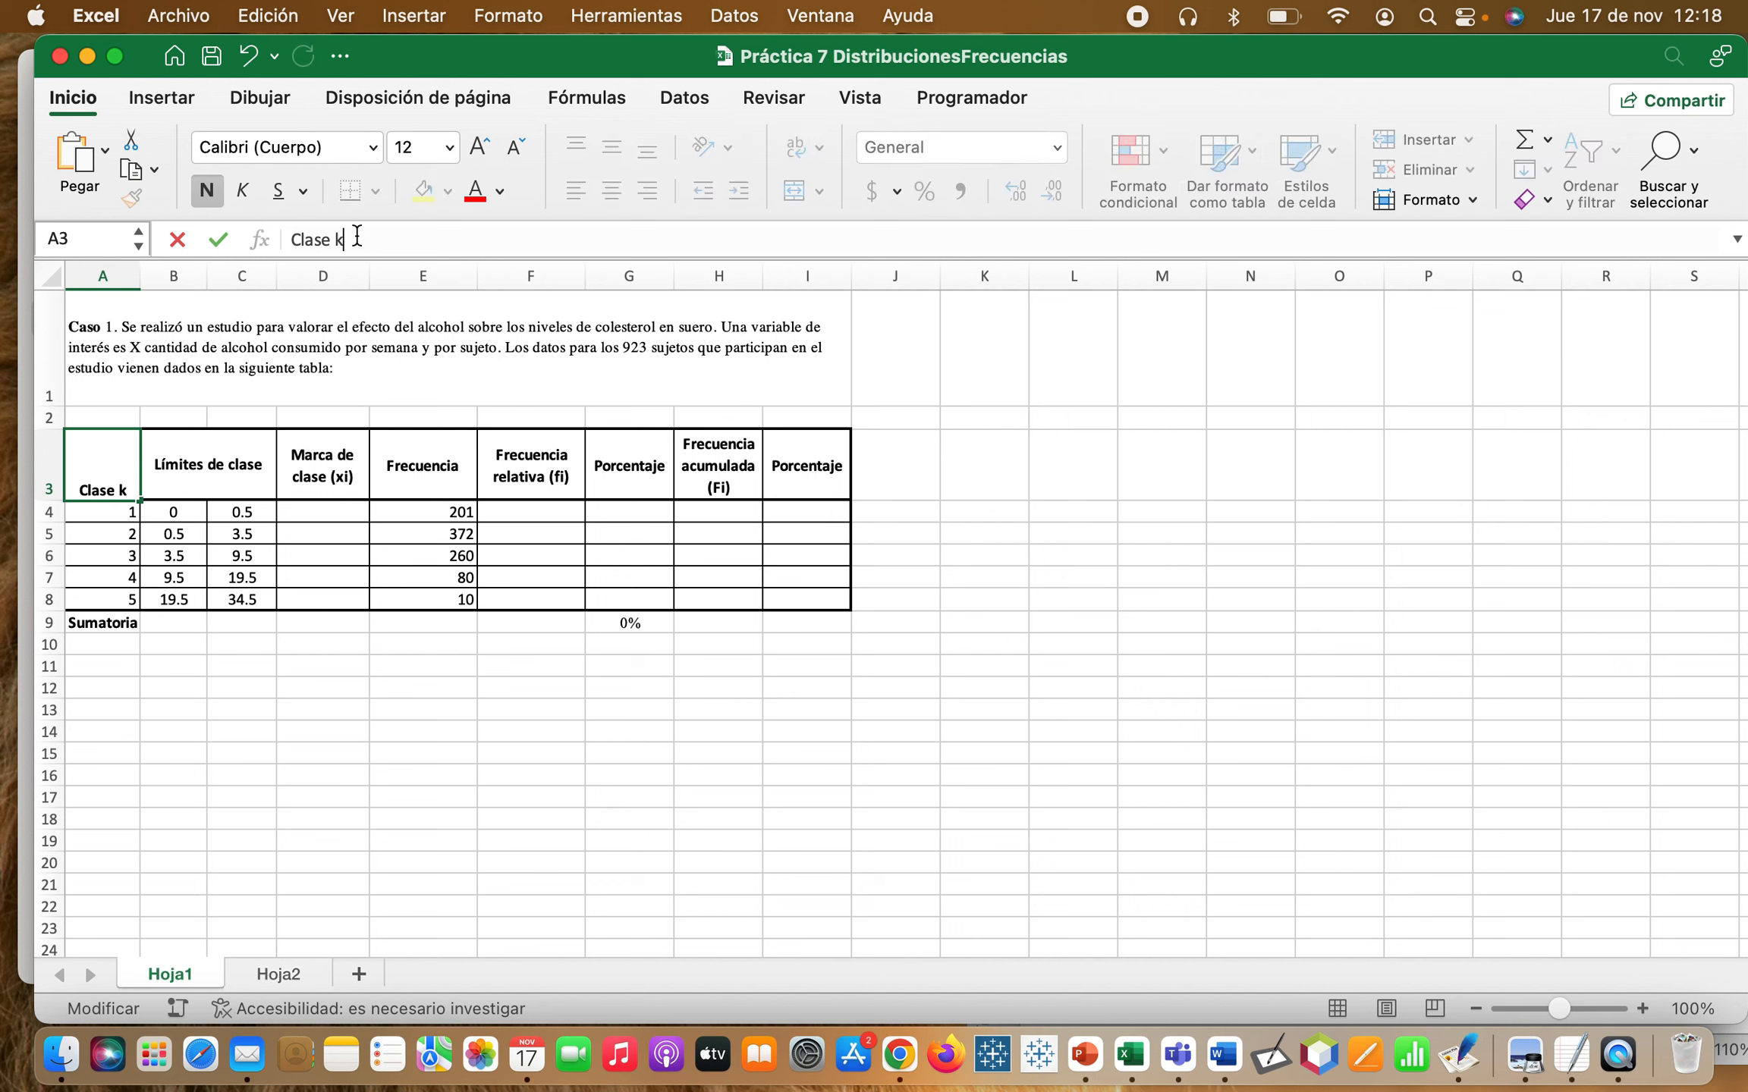
key("Return")
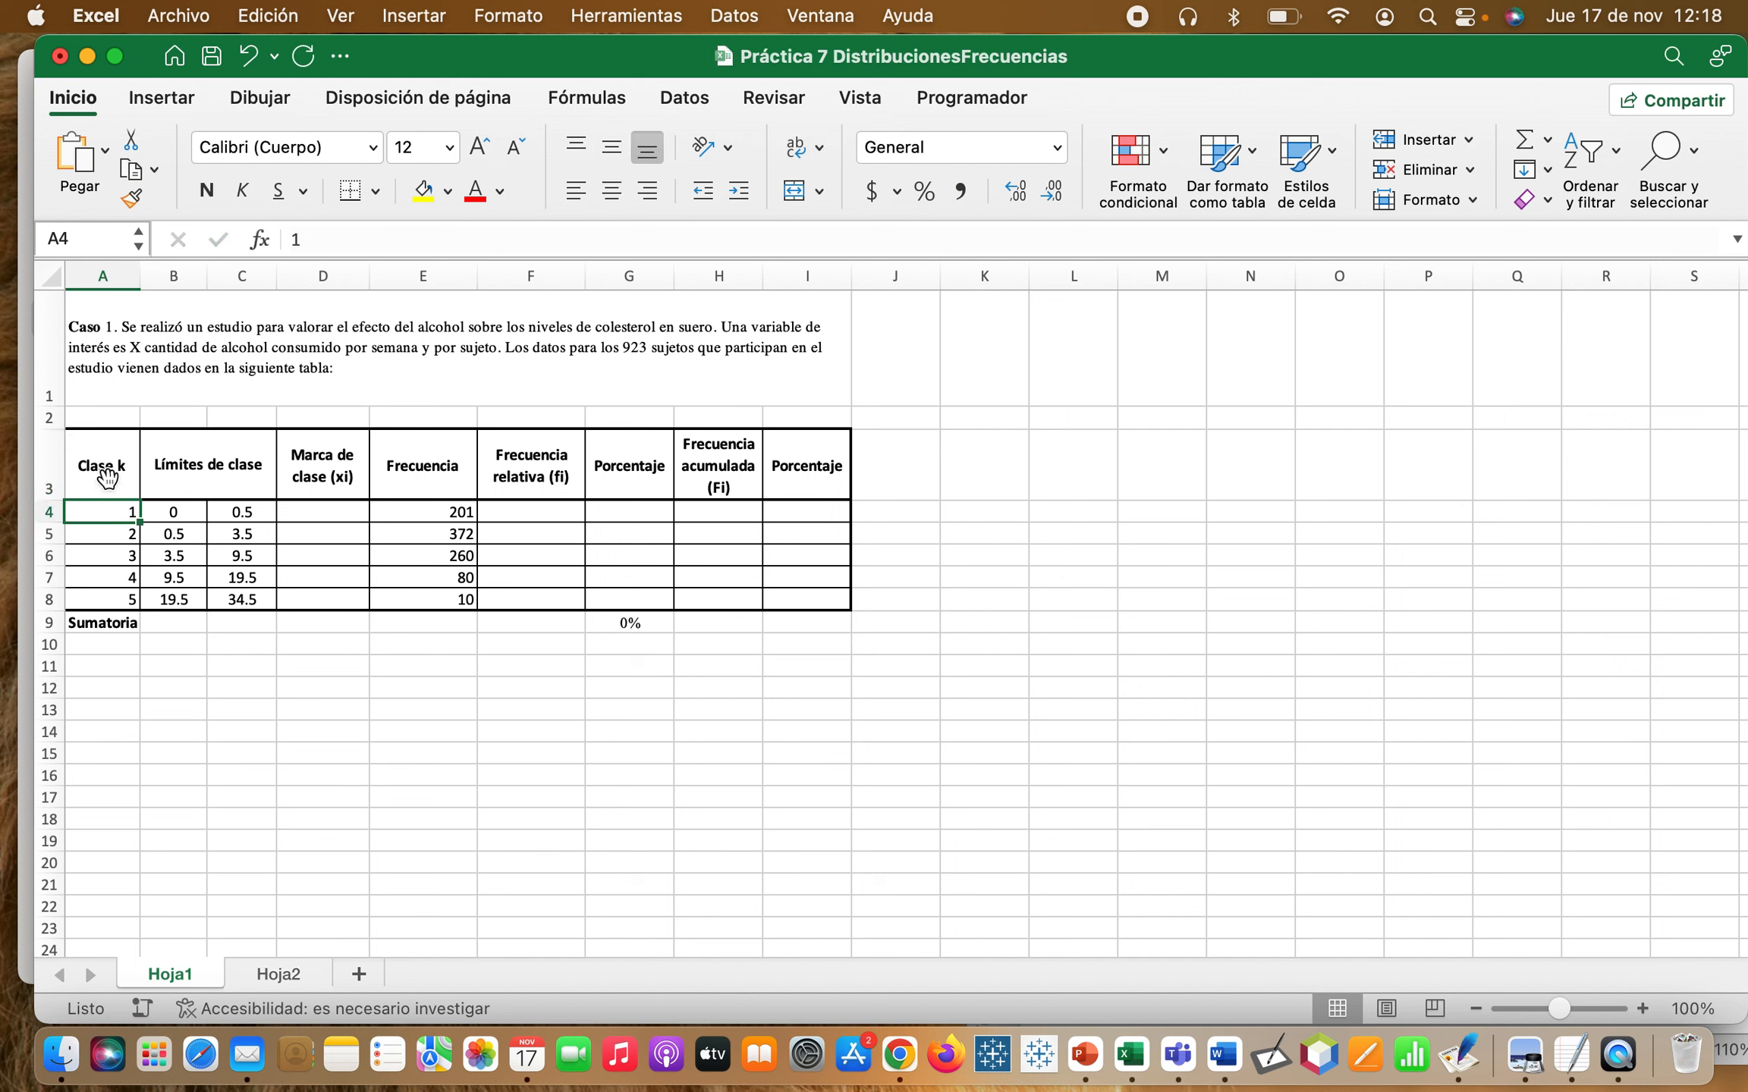
left_click_drag(141, 275, 112, 275)
- Extend the class limits header in B3 to read "Límites de clase (rango de clases o intervalo)"
left_click(173, 467)
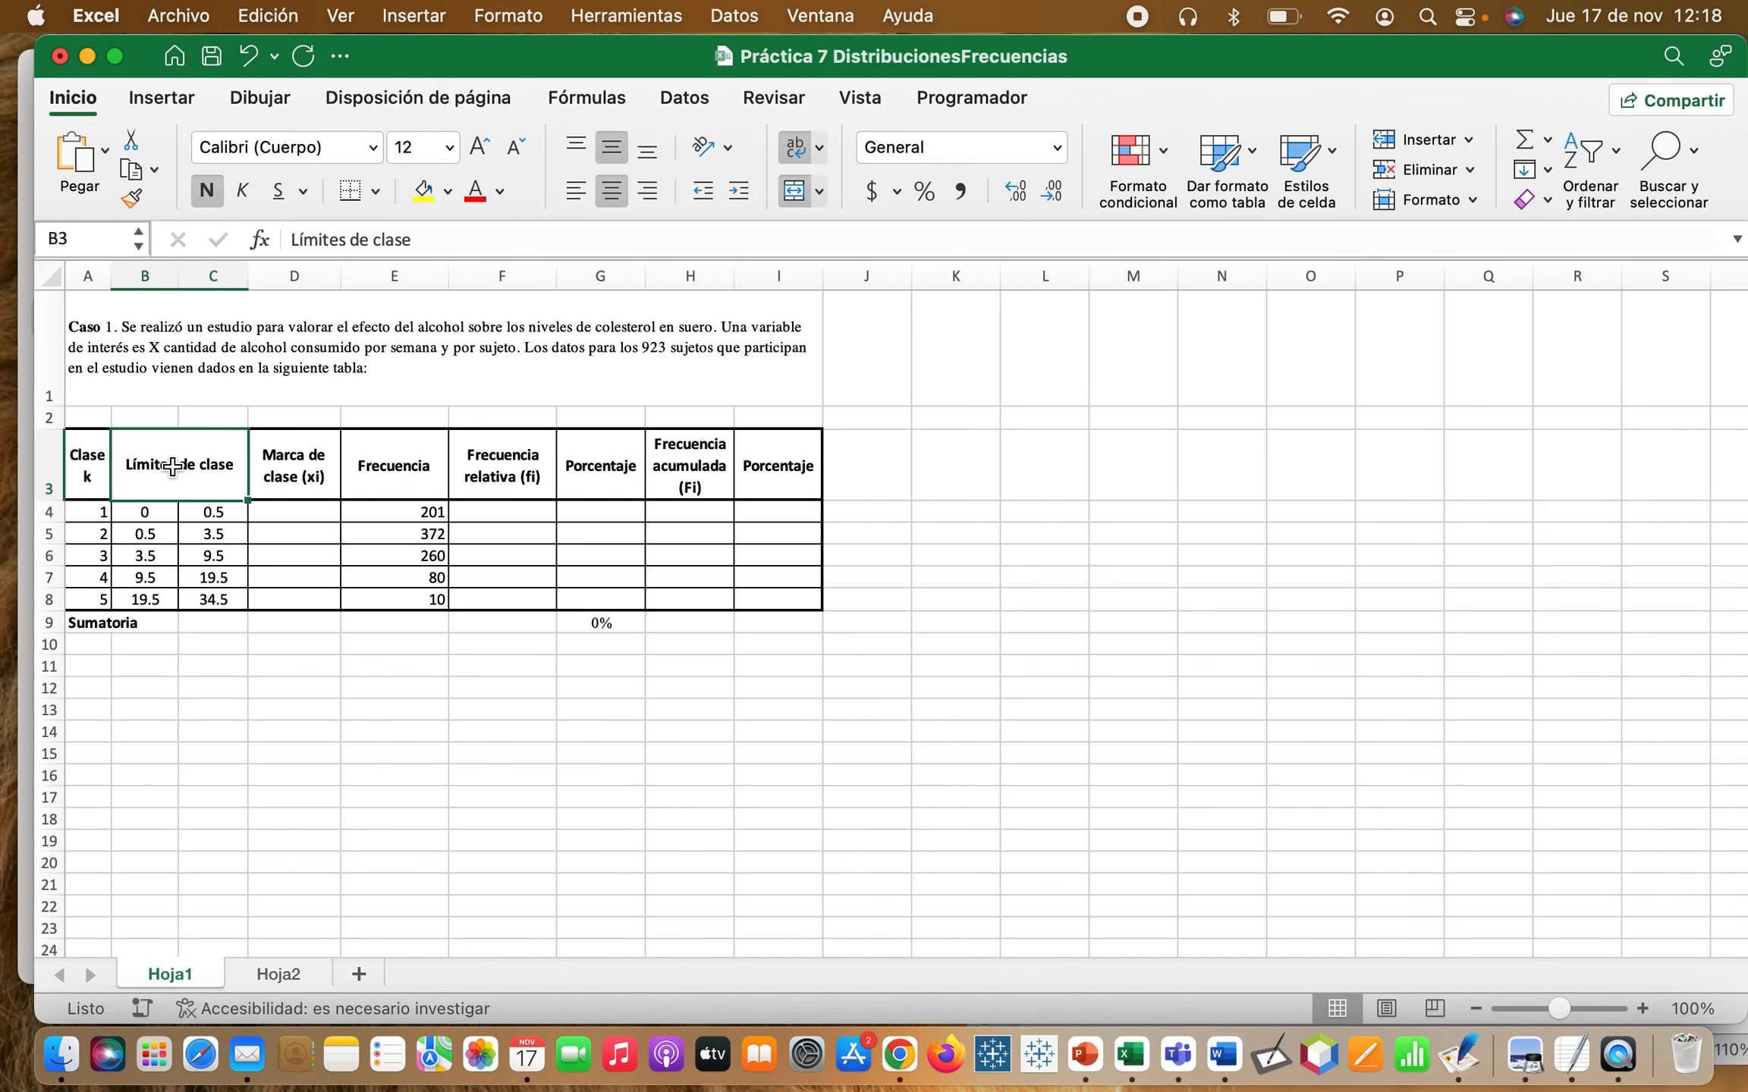
left_click(466, 232)
type("(rang")
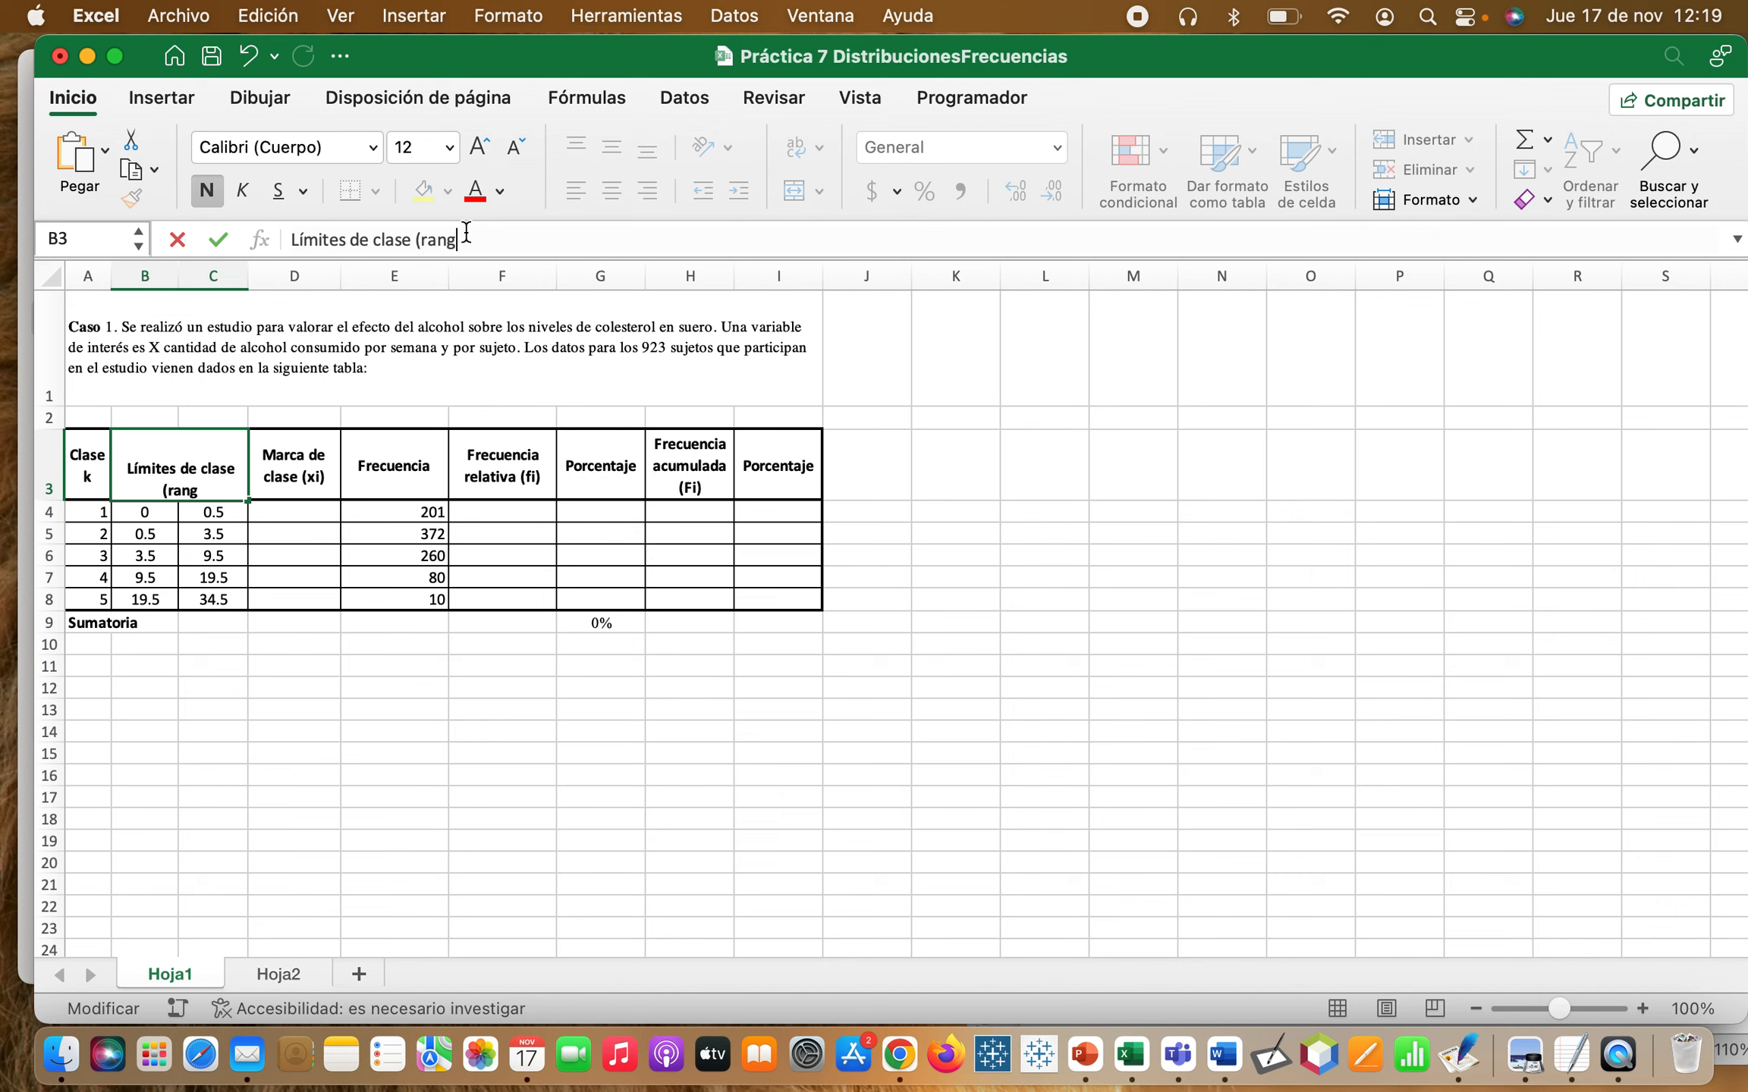
type("o de cla")
type("ses o ")
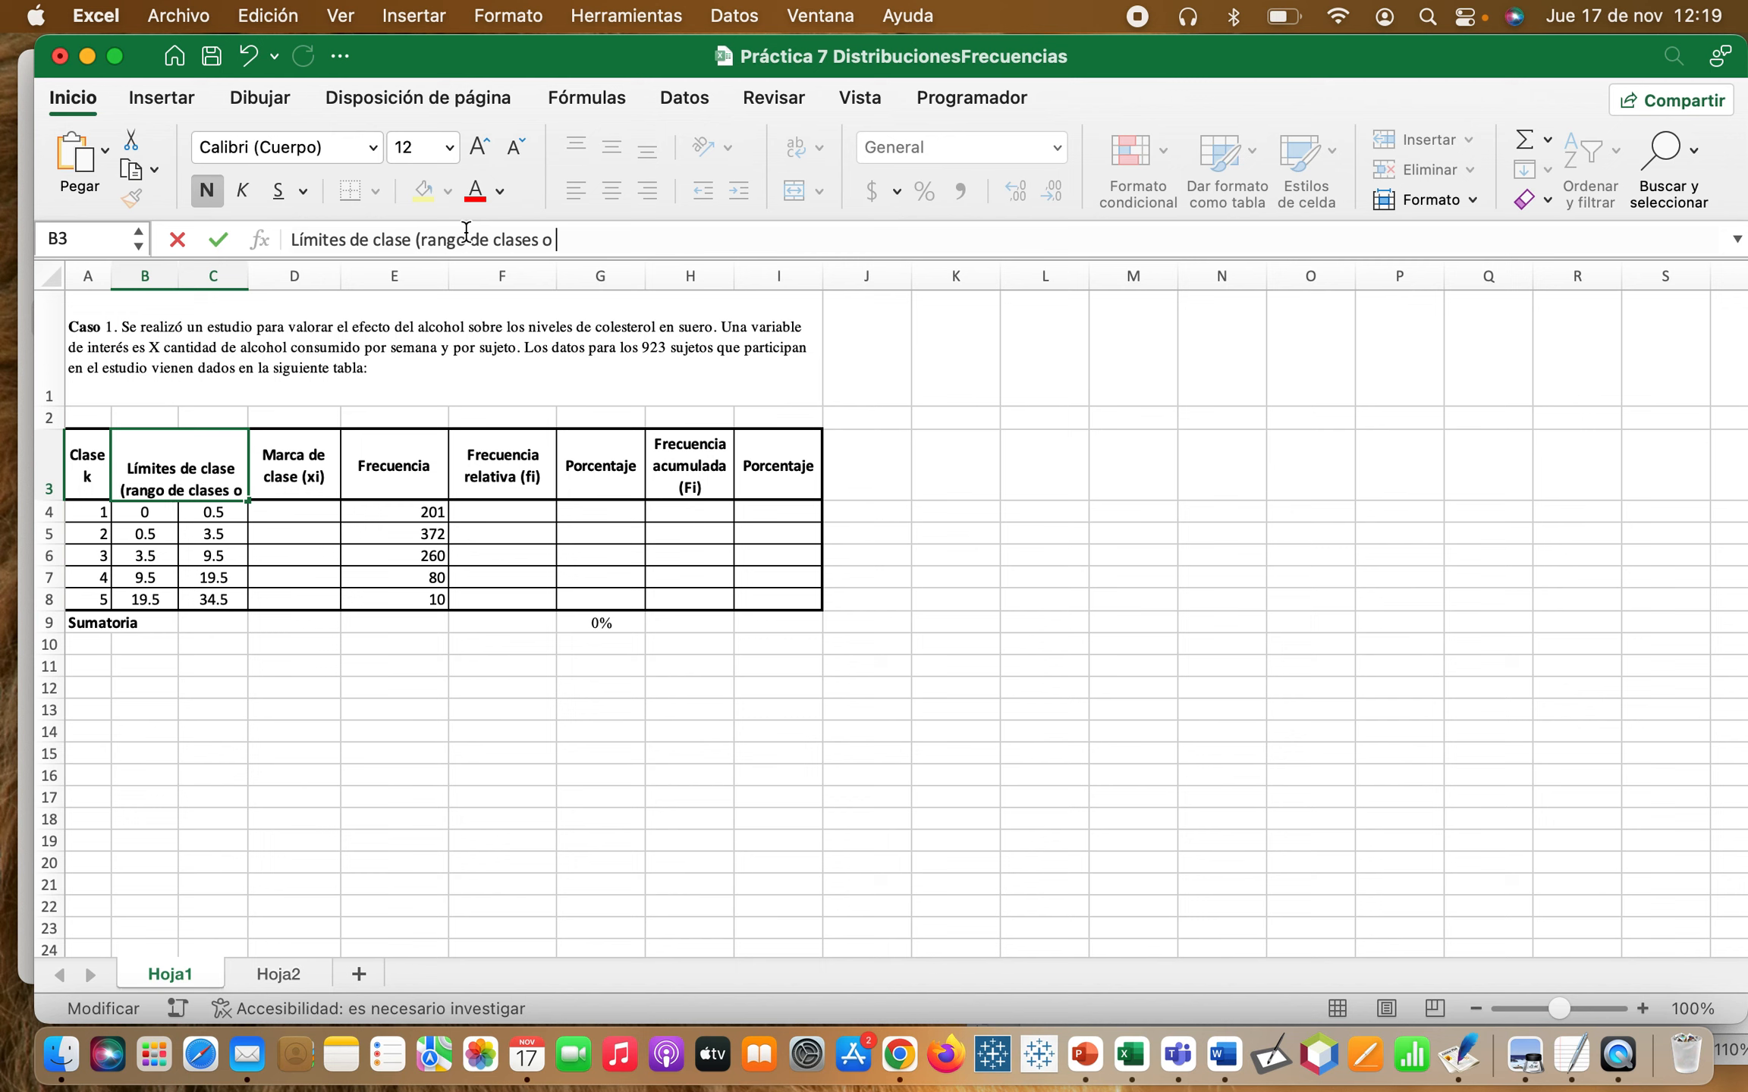
type("intervalo)")
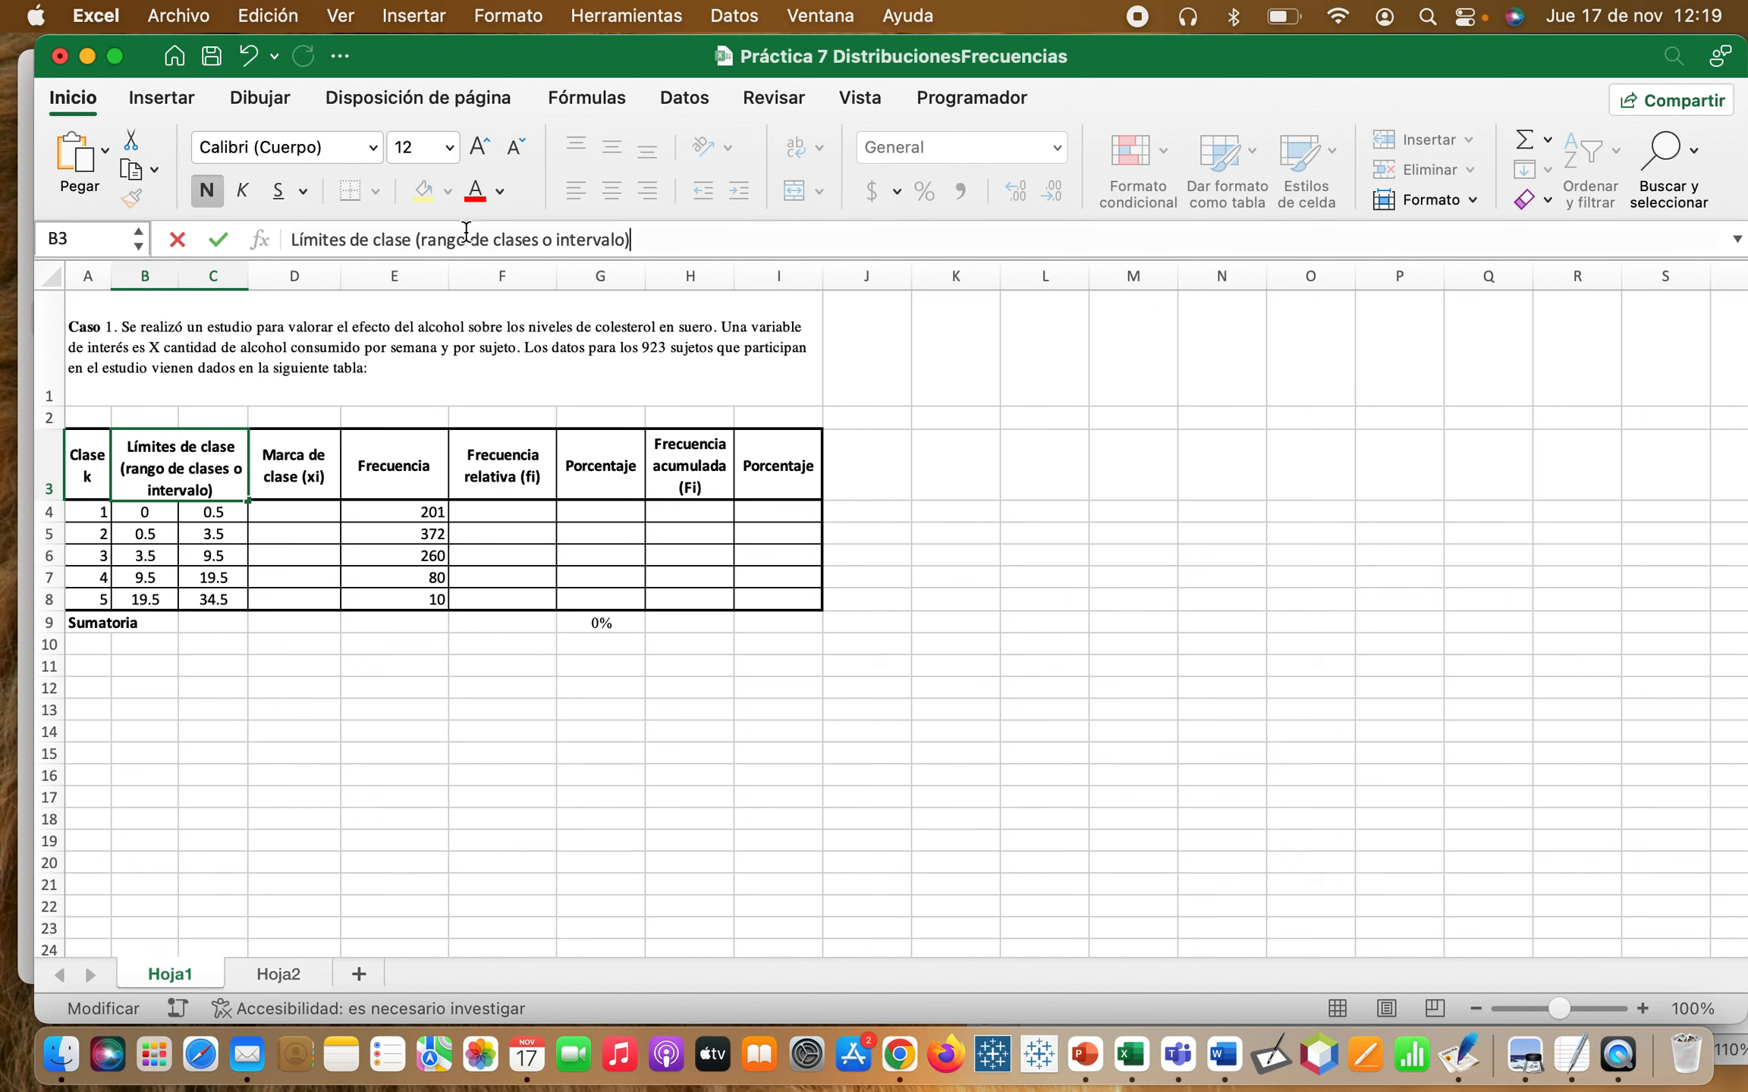
key("Return")
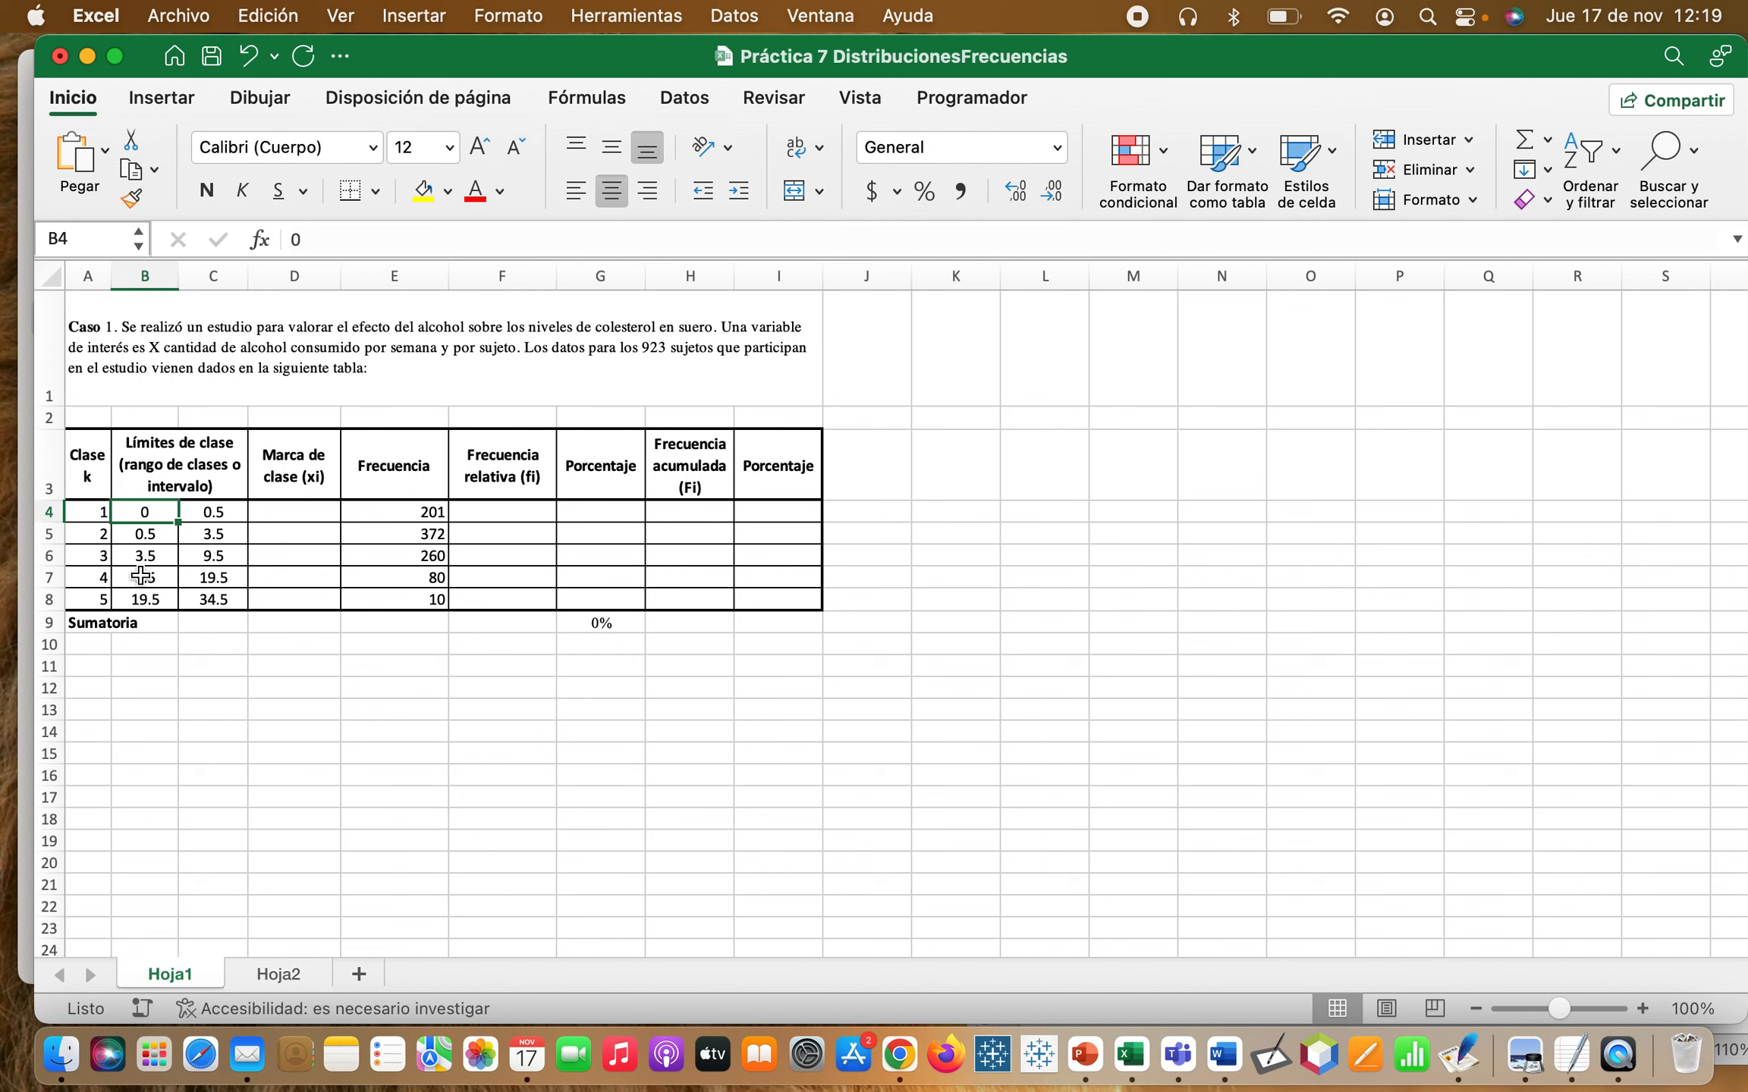
left_click_drag(214, 513, 212, 590)
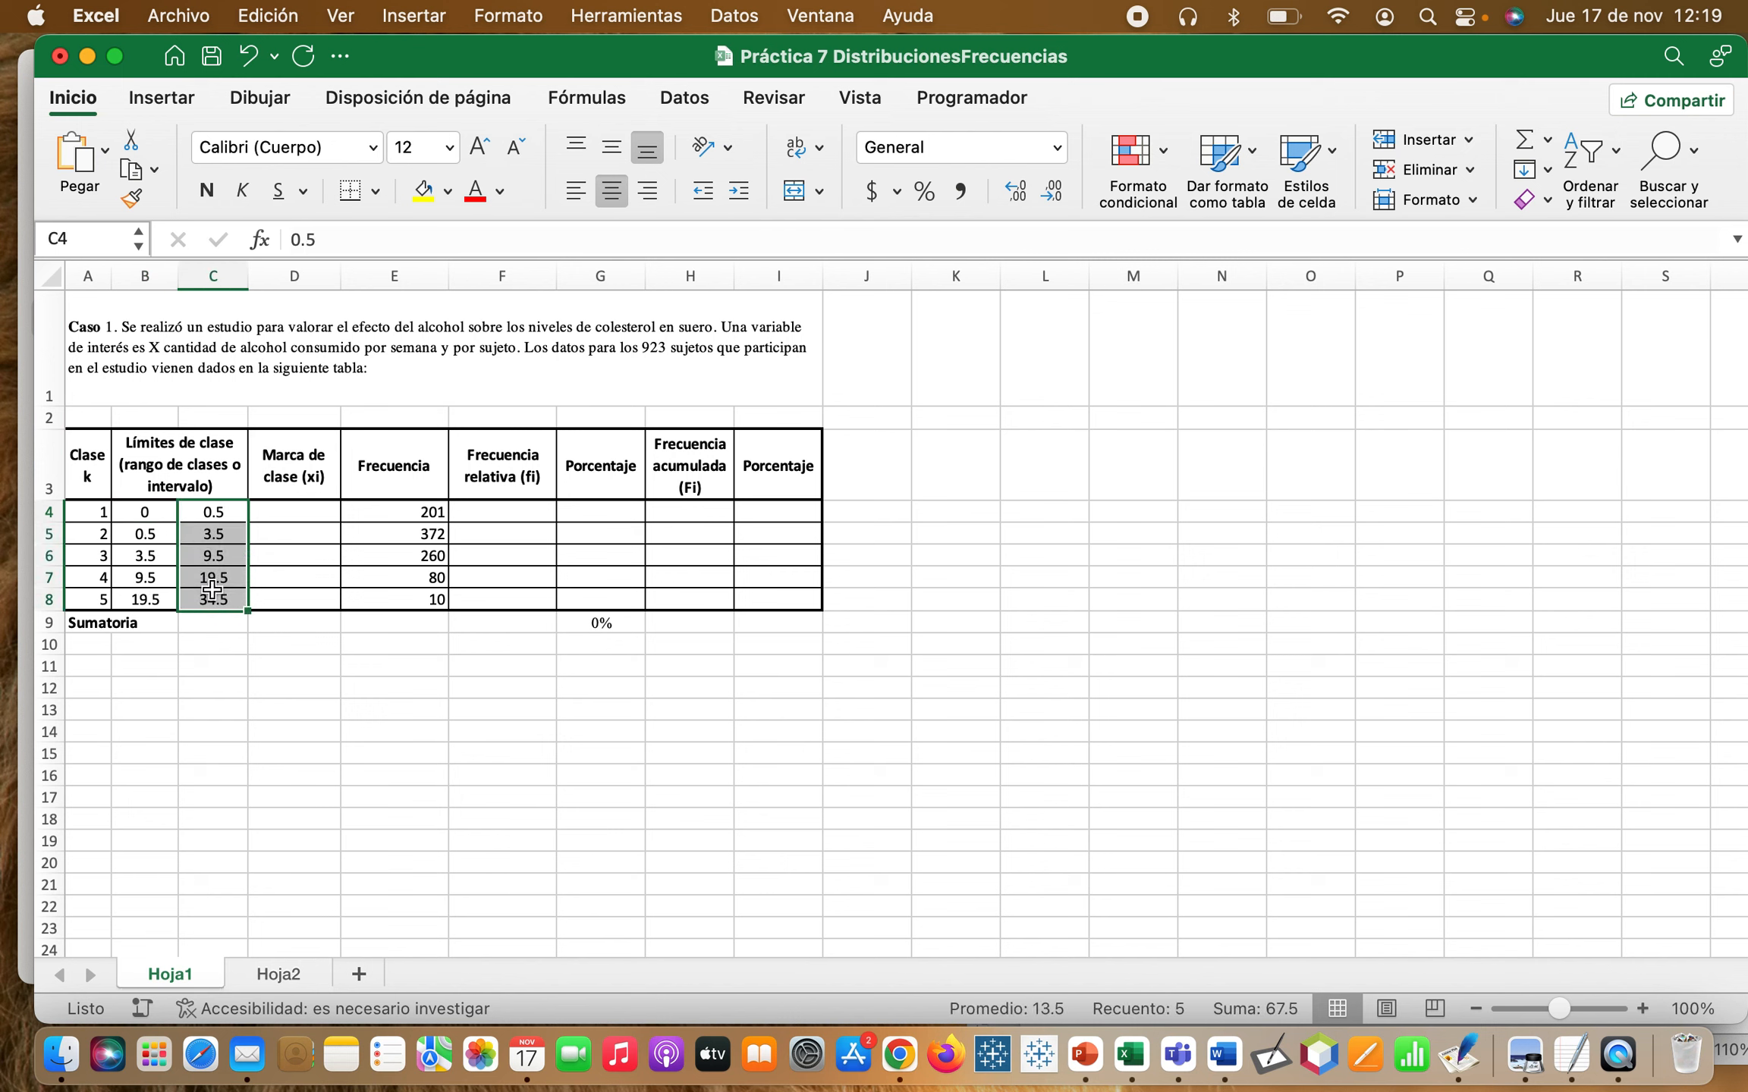
left_click(302, 490)
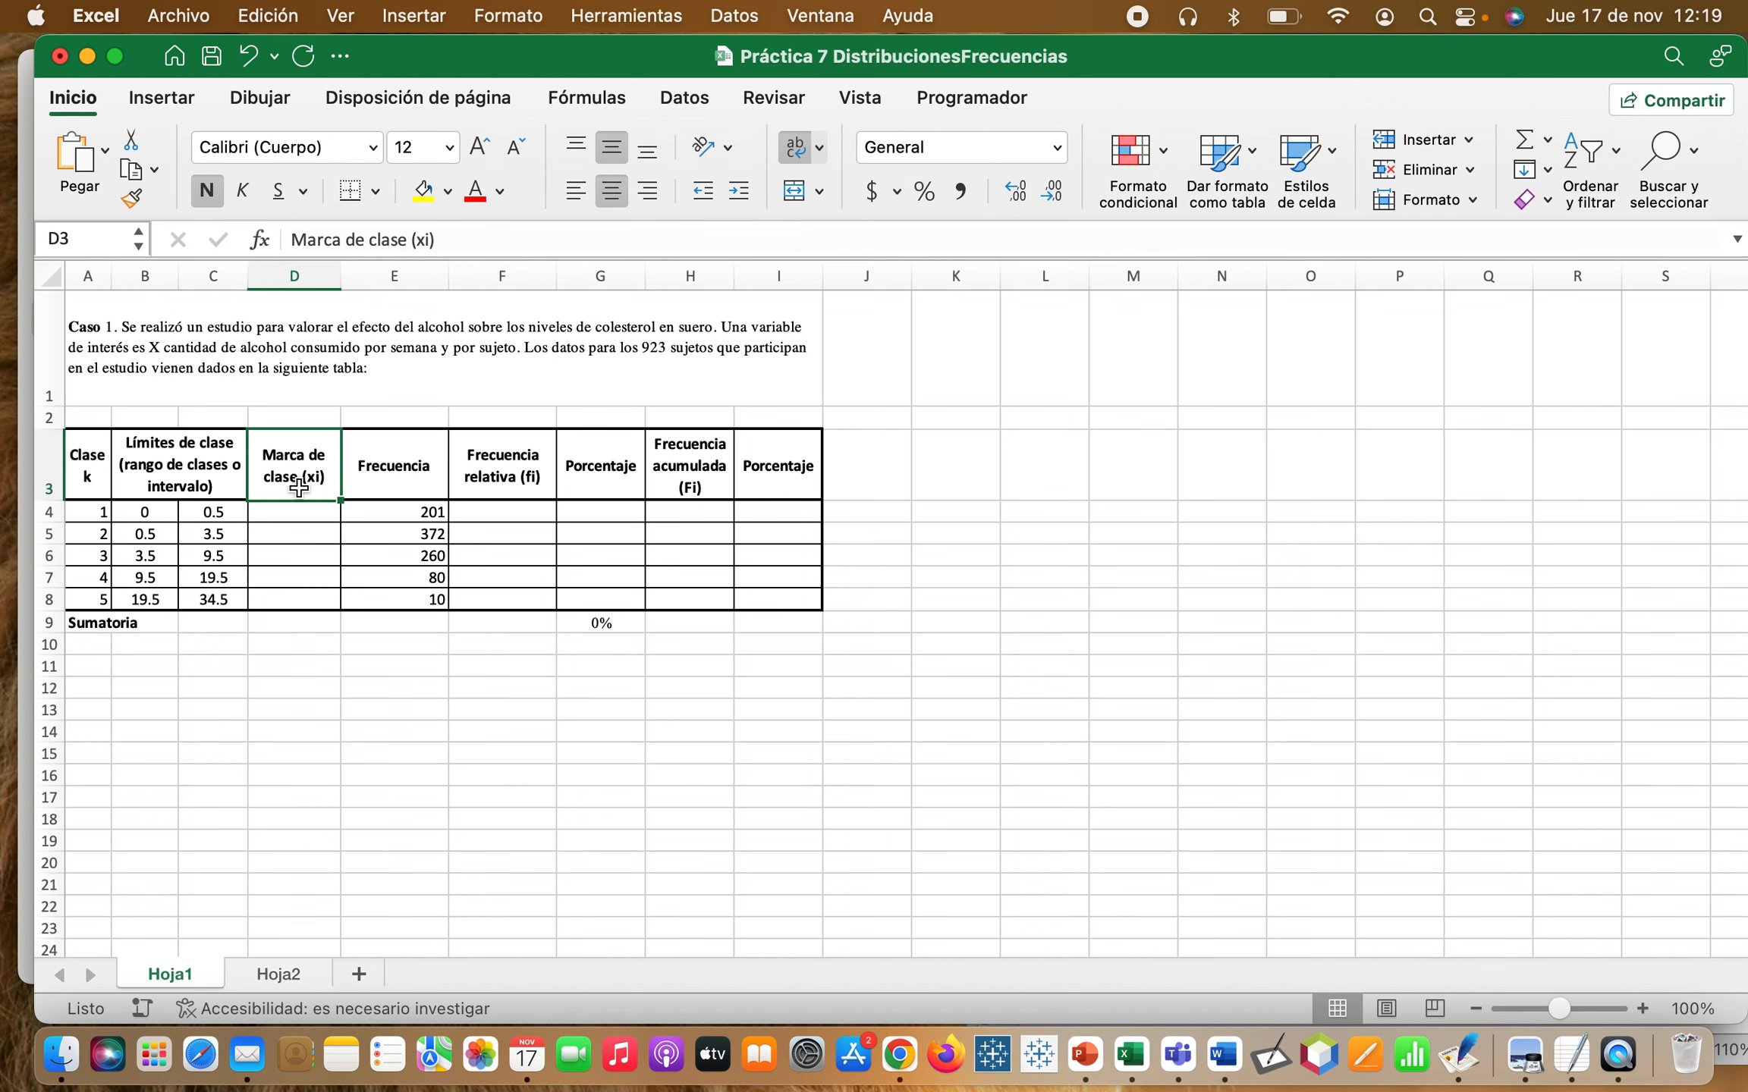
left_click(297, 517)
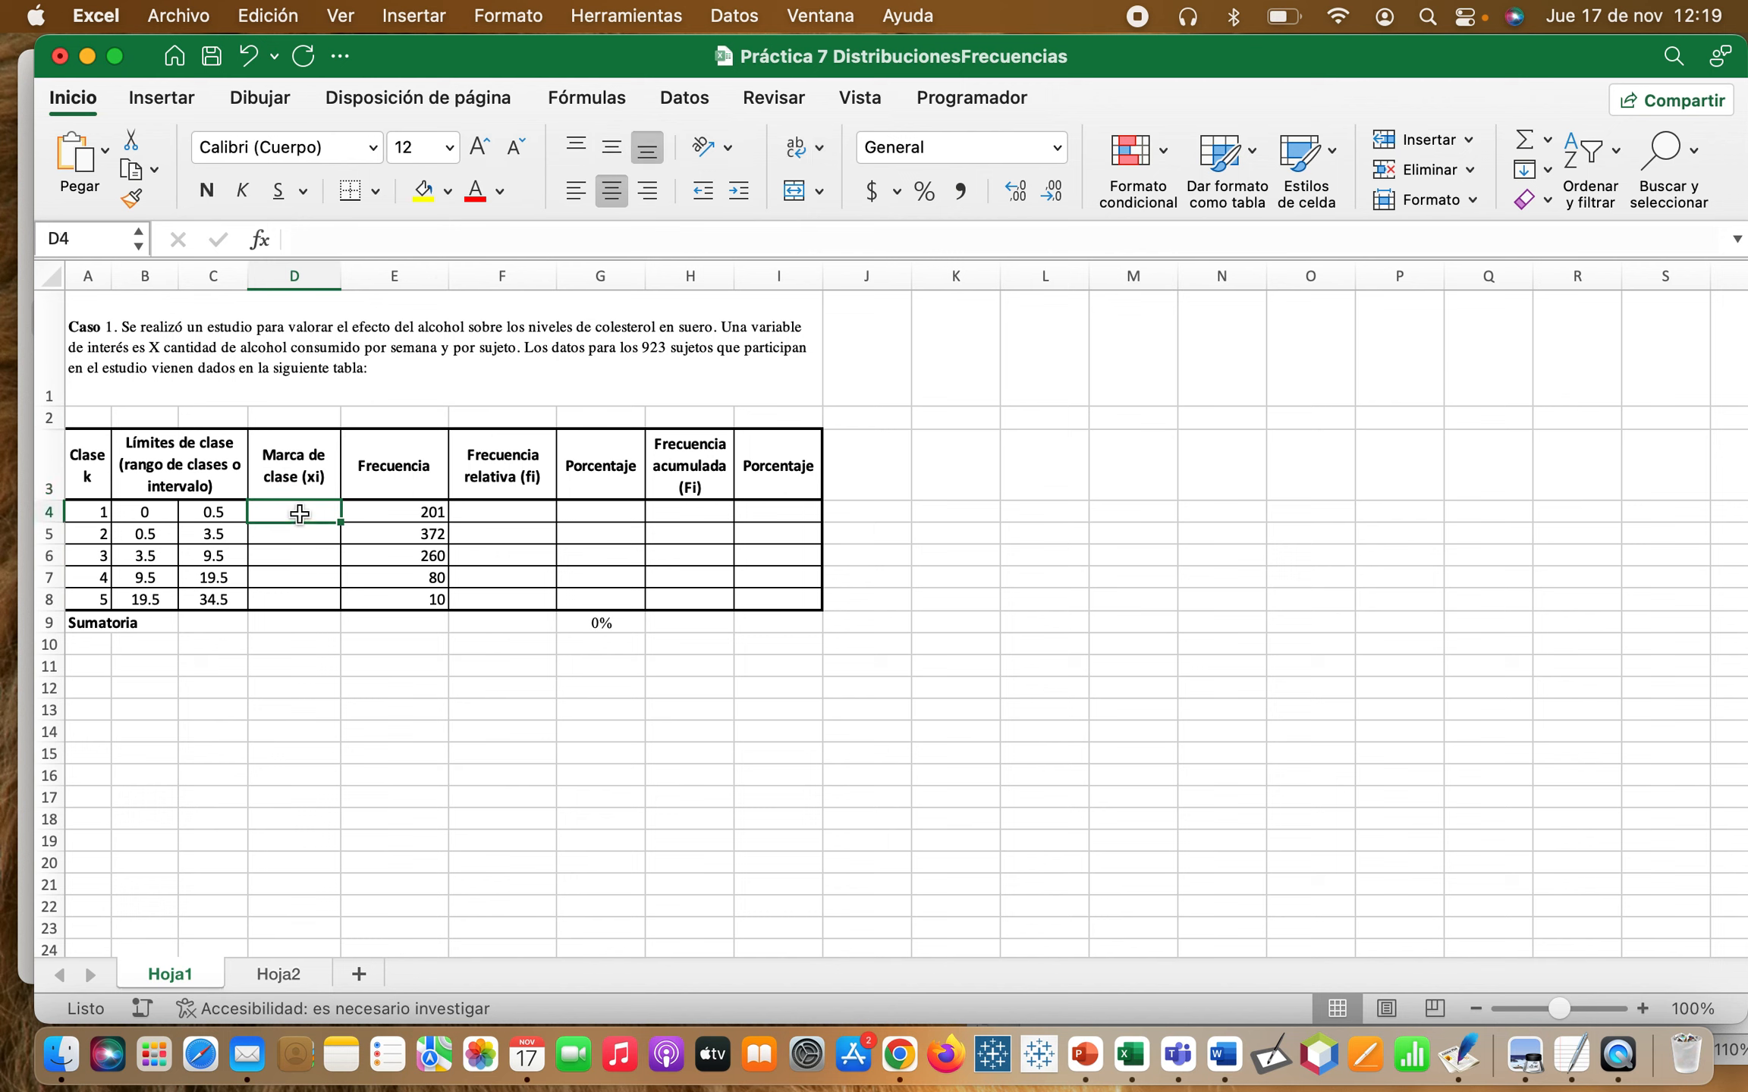
left_click_drag(298, 513, 294, 603)
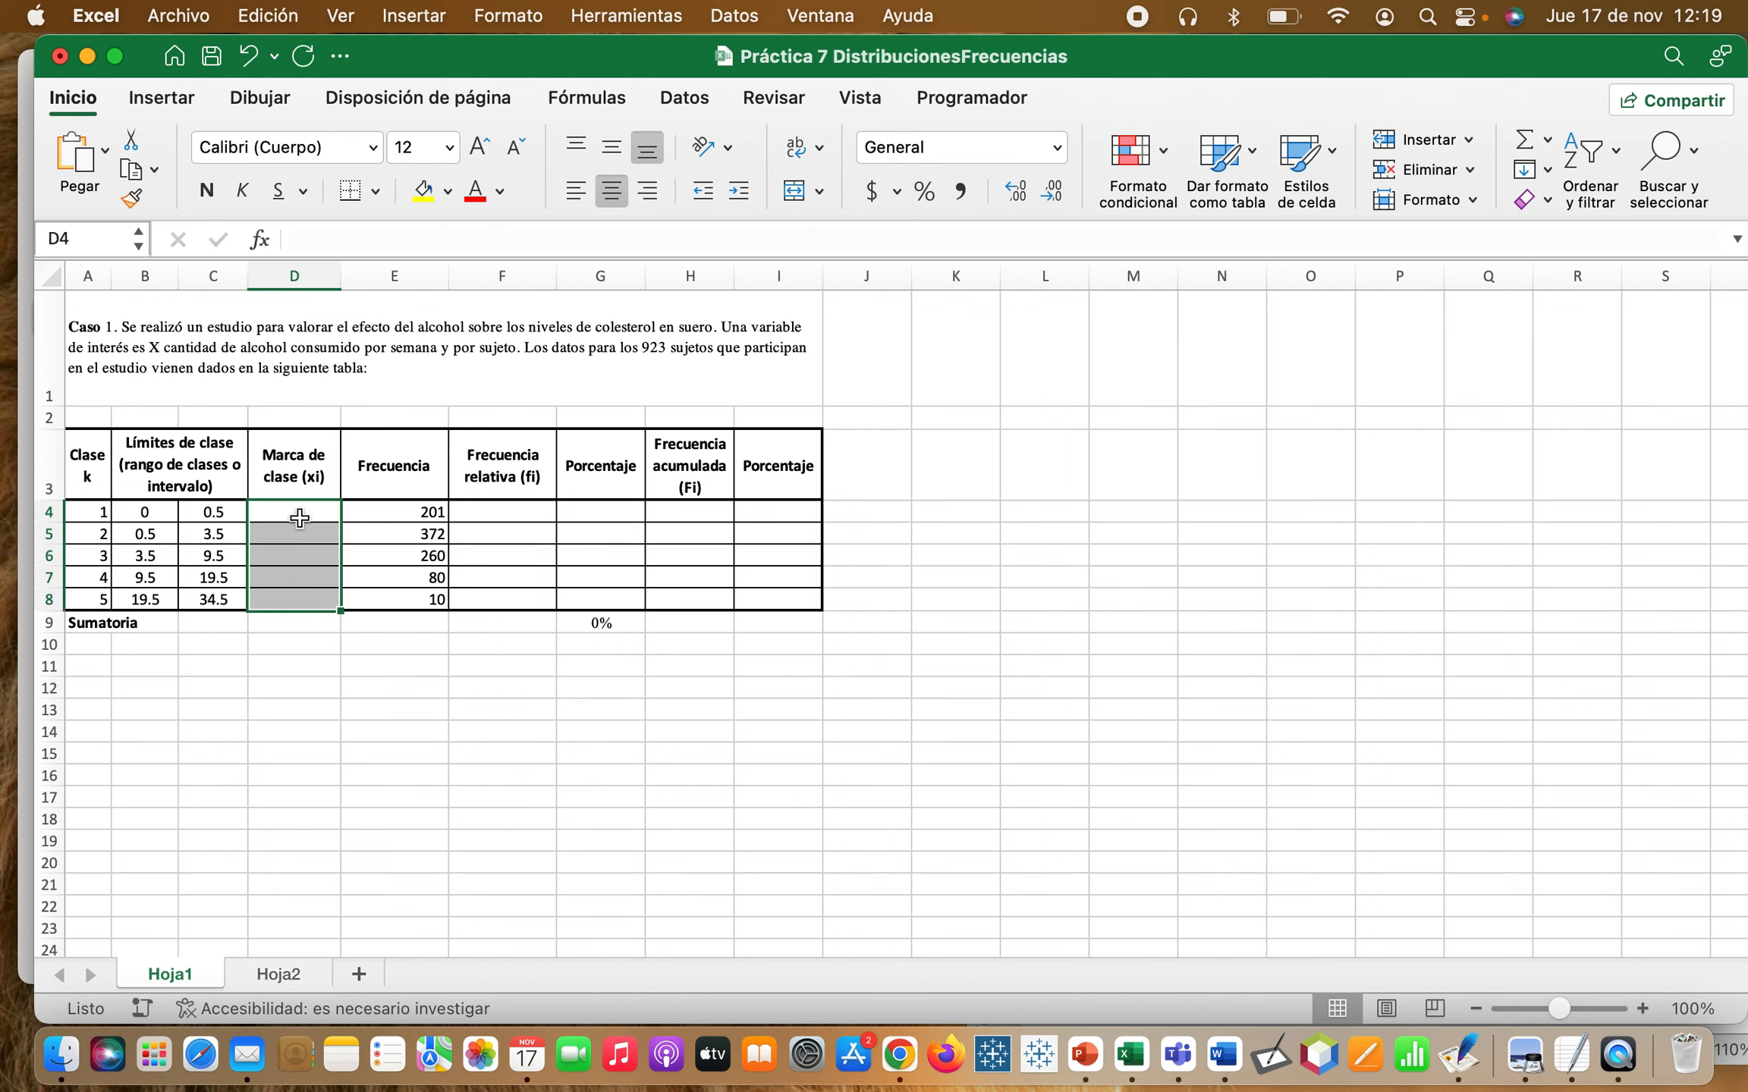
- Calculate the first class midpoint in D4 with the formula =(B4+C4)/2
left_click(300, 518)
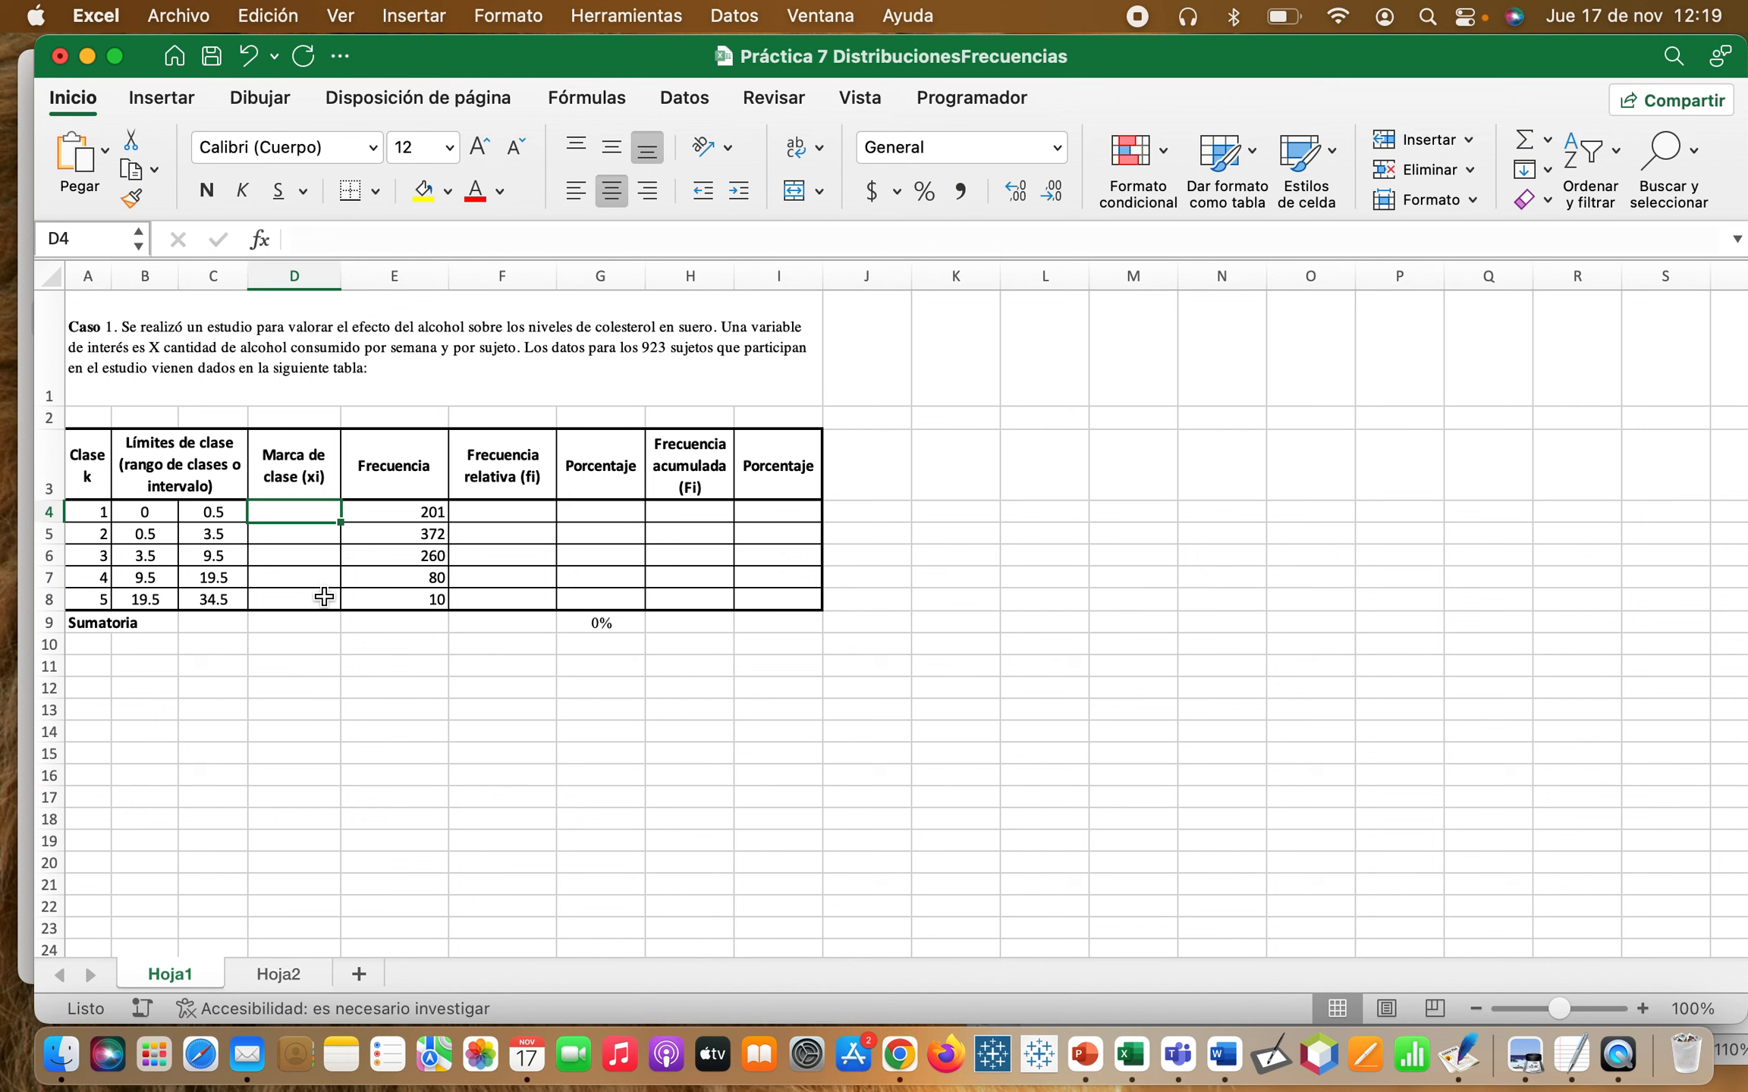
type("=")
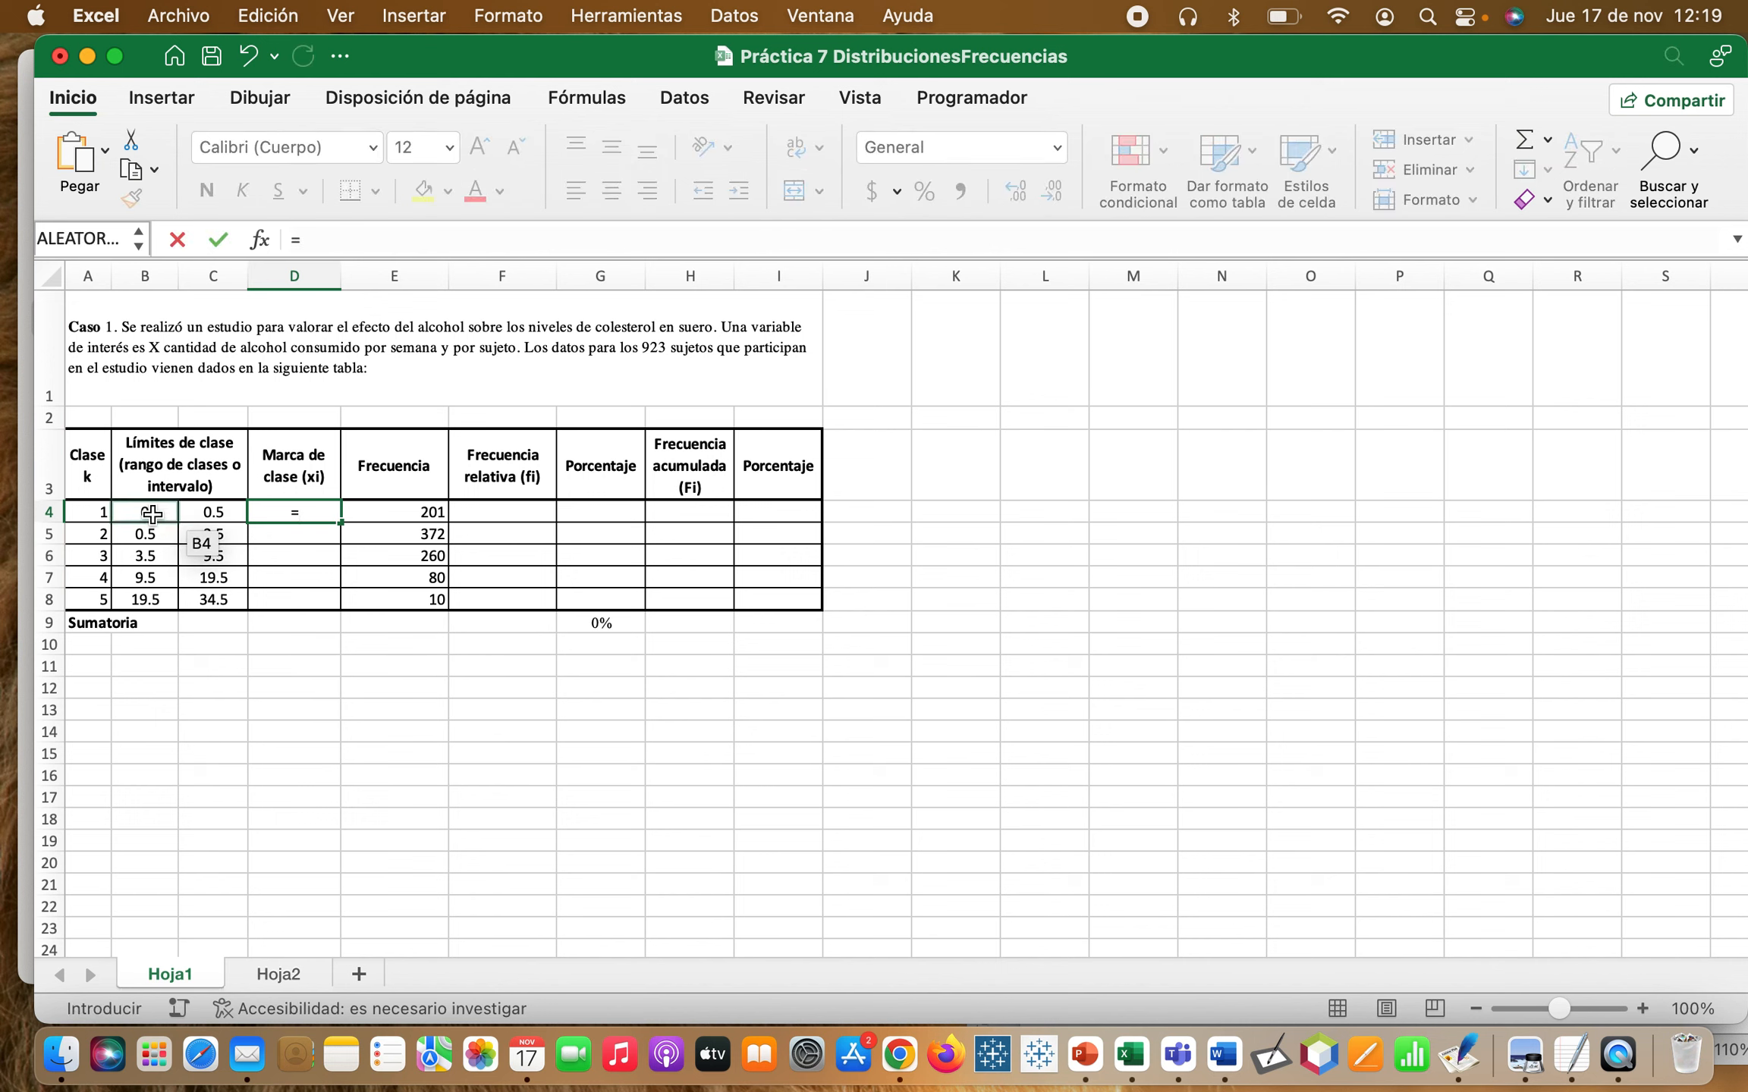
type("(")
left_click(152, 514)
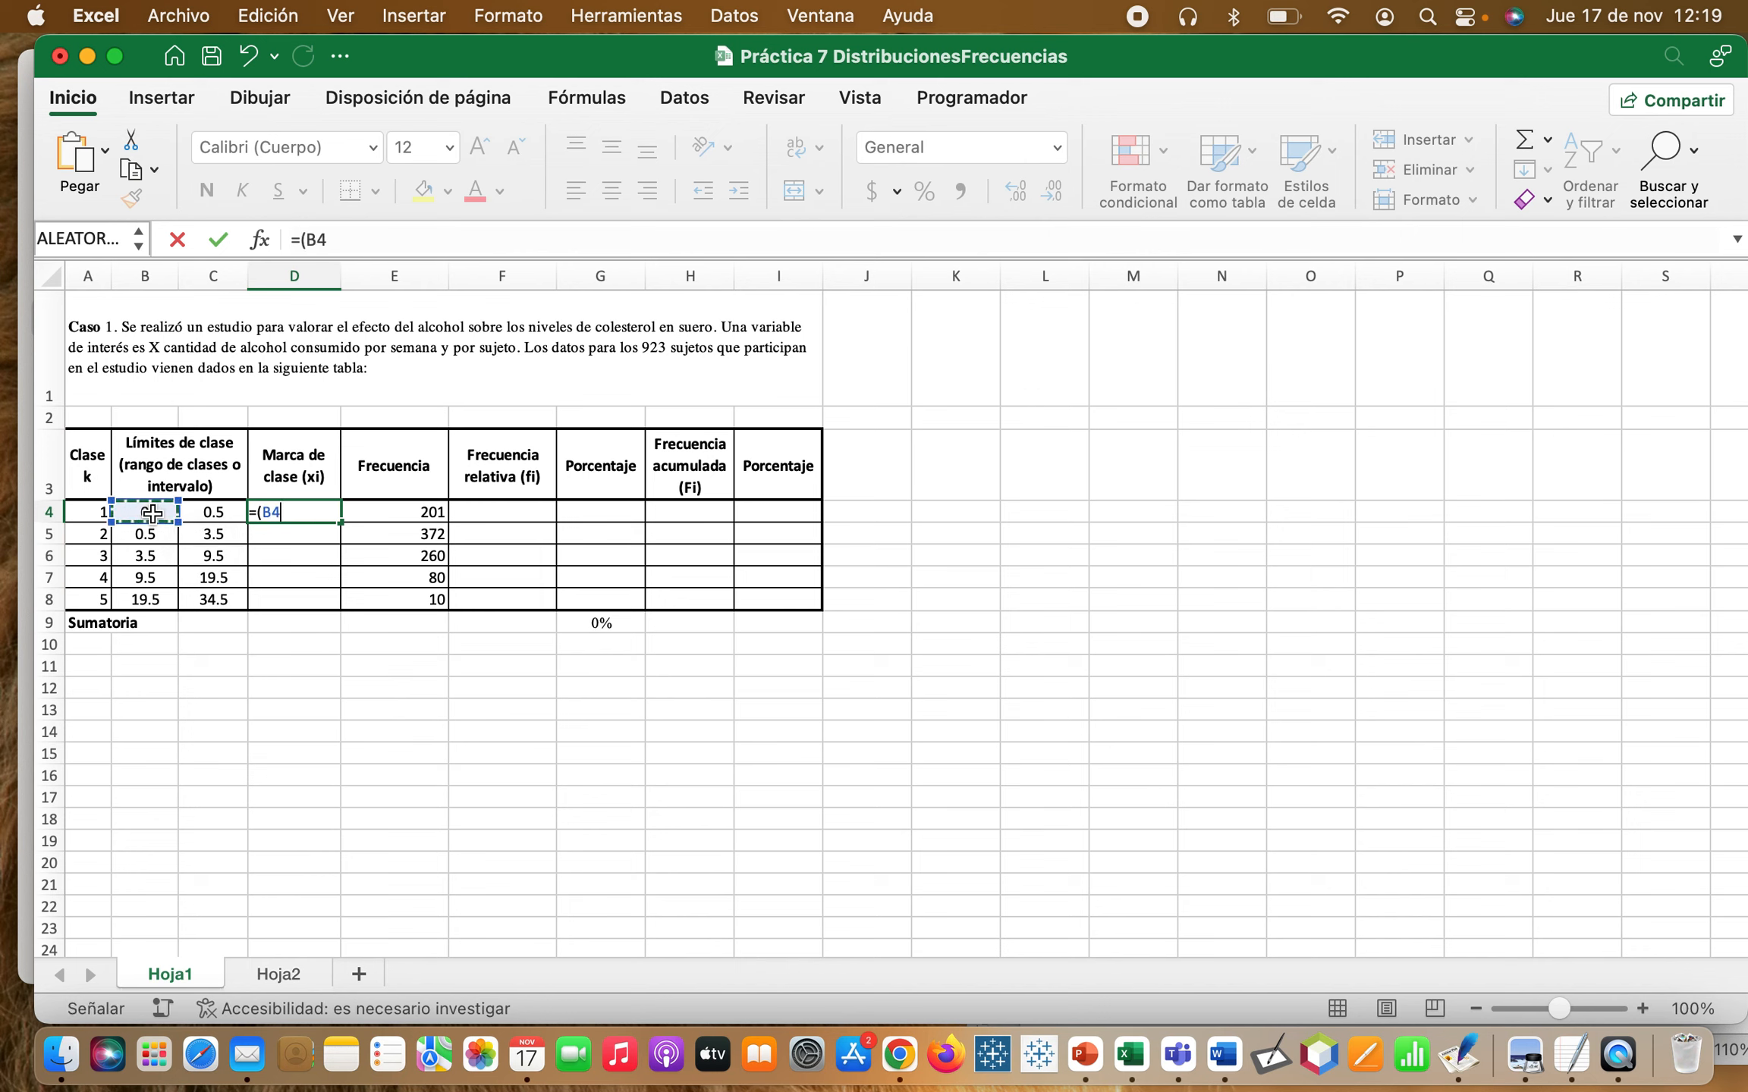
type("+")
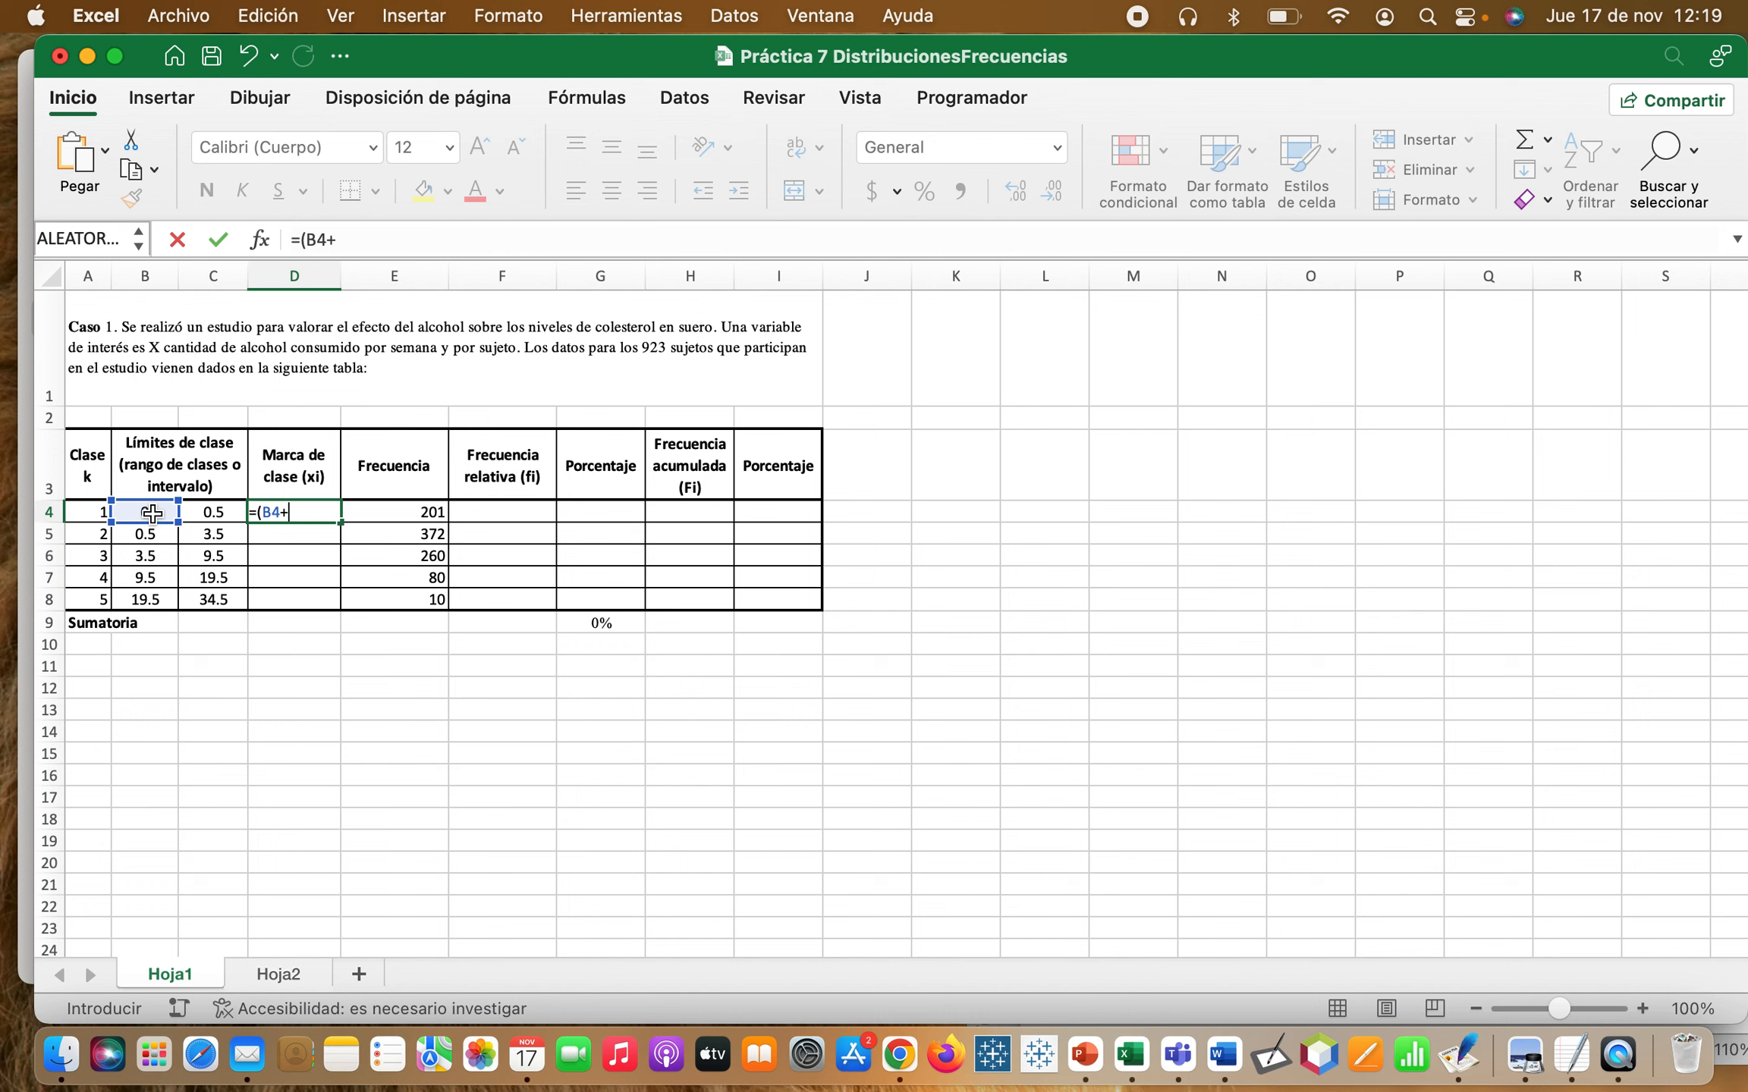
left_click(210, 514)
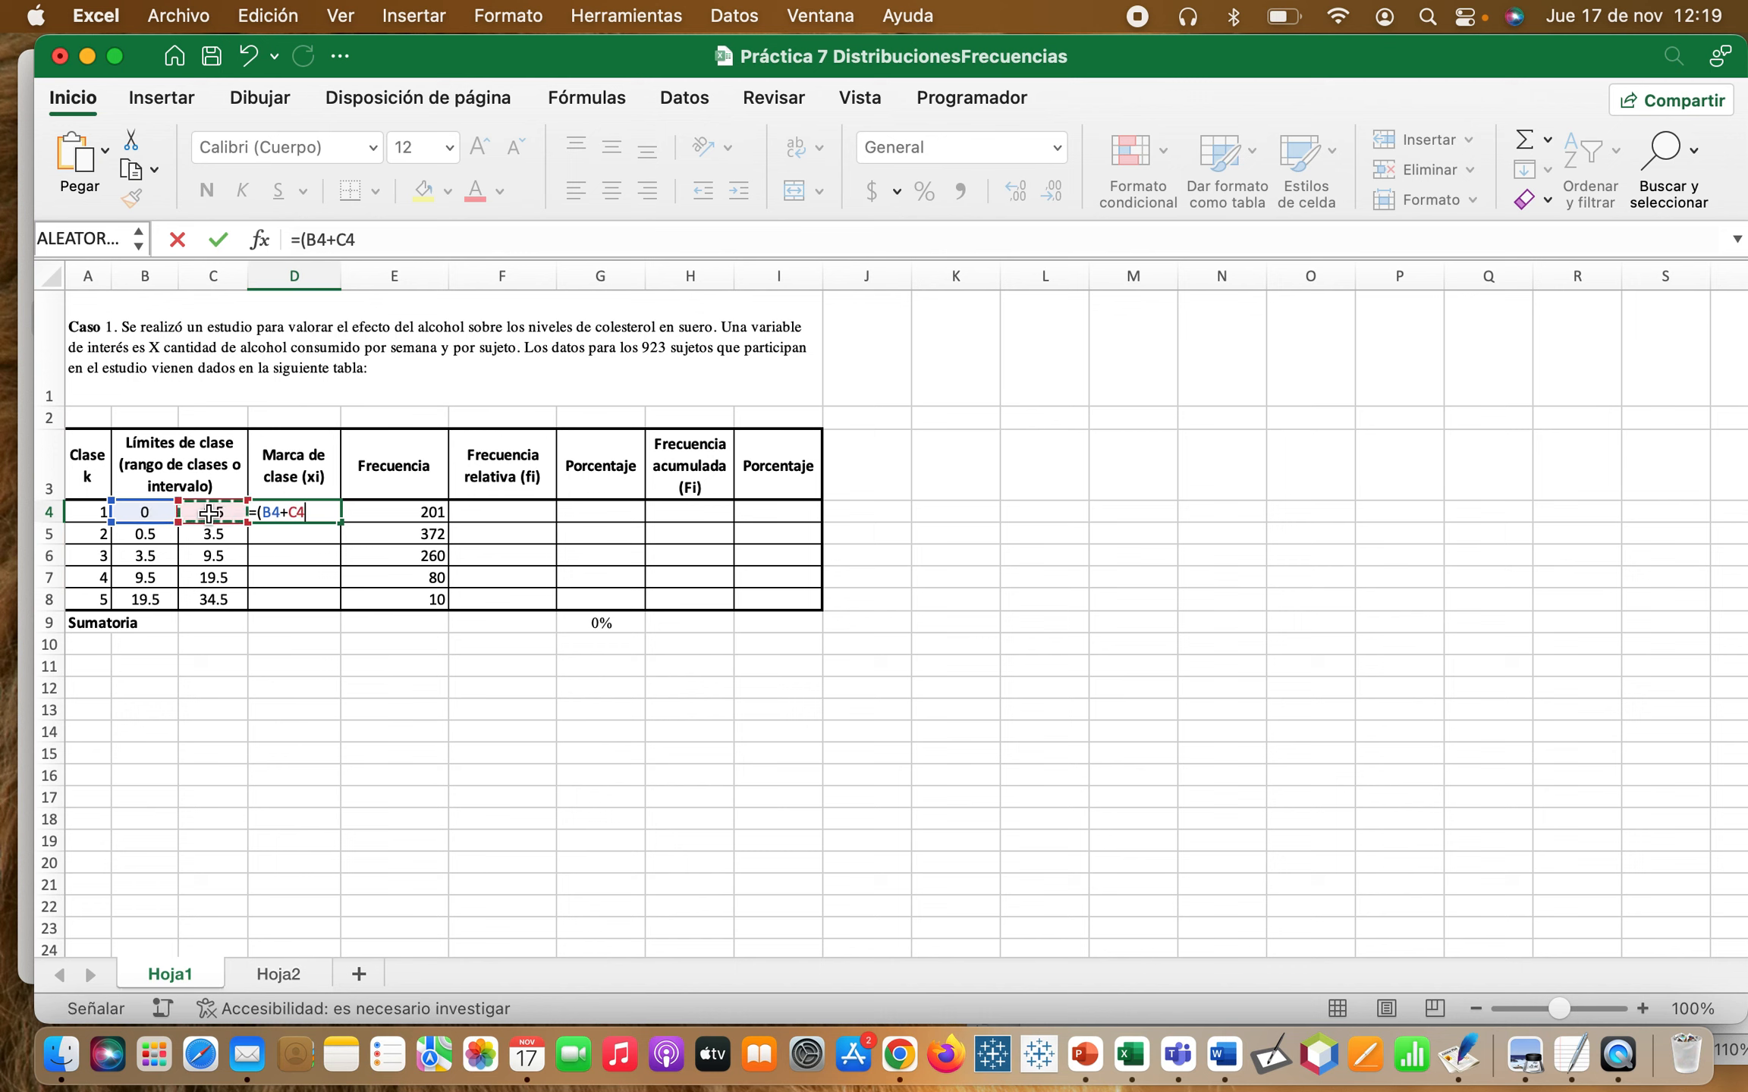
type(")")
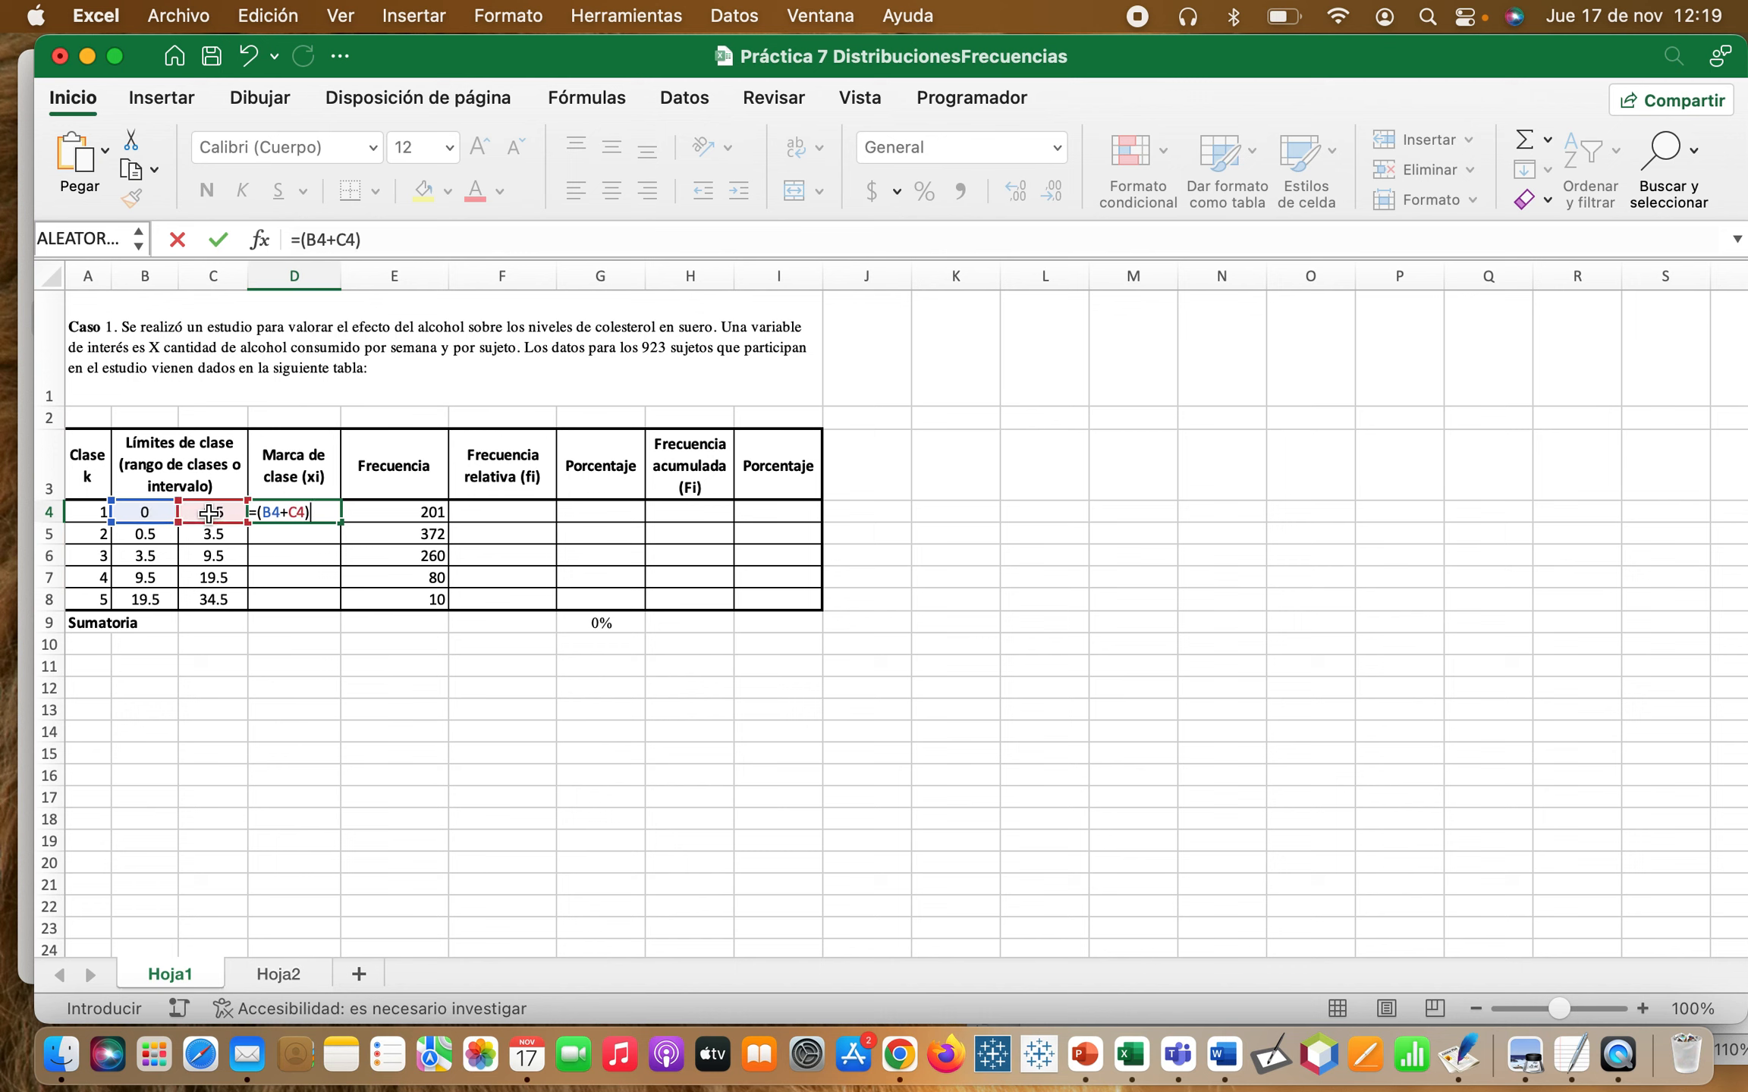
type("/2")
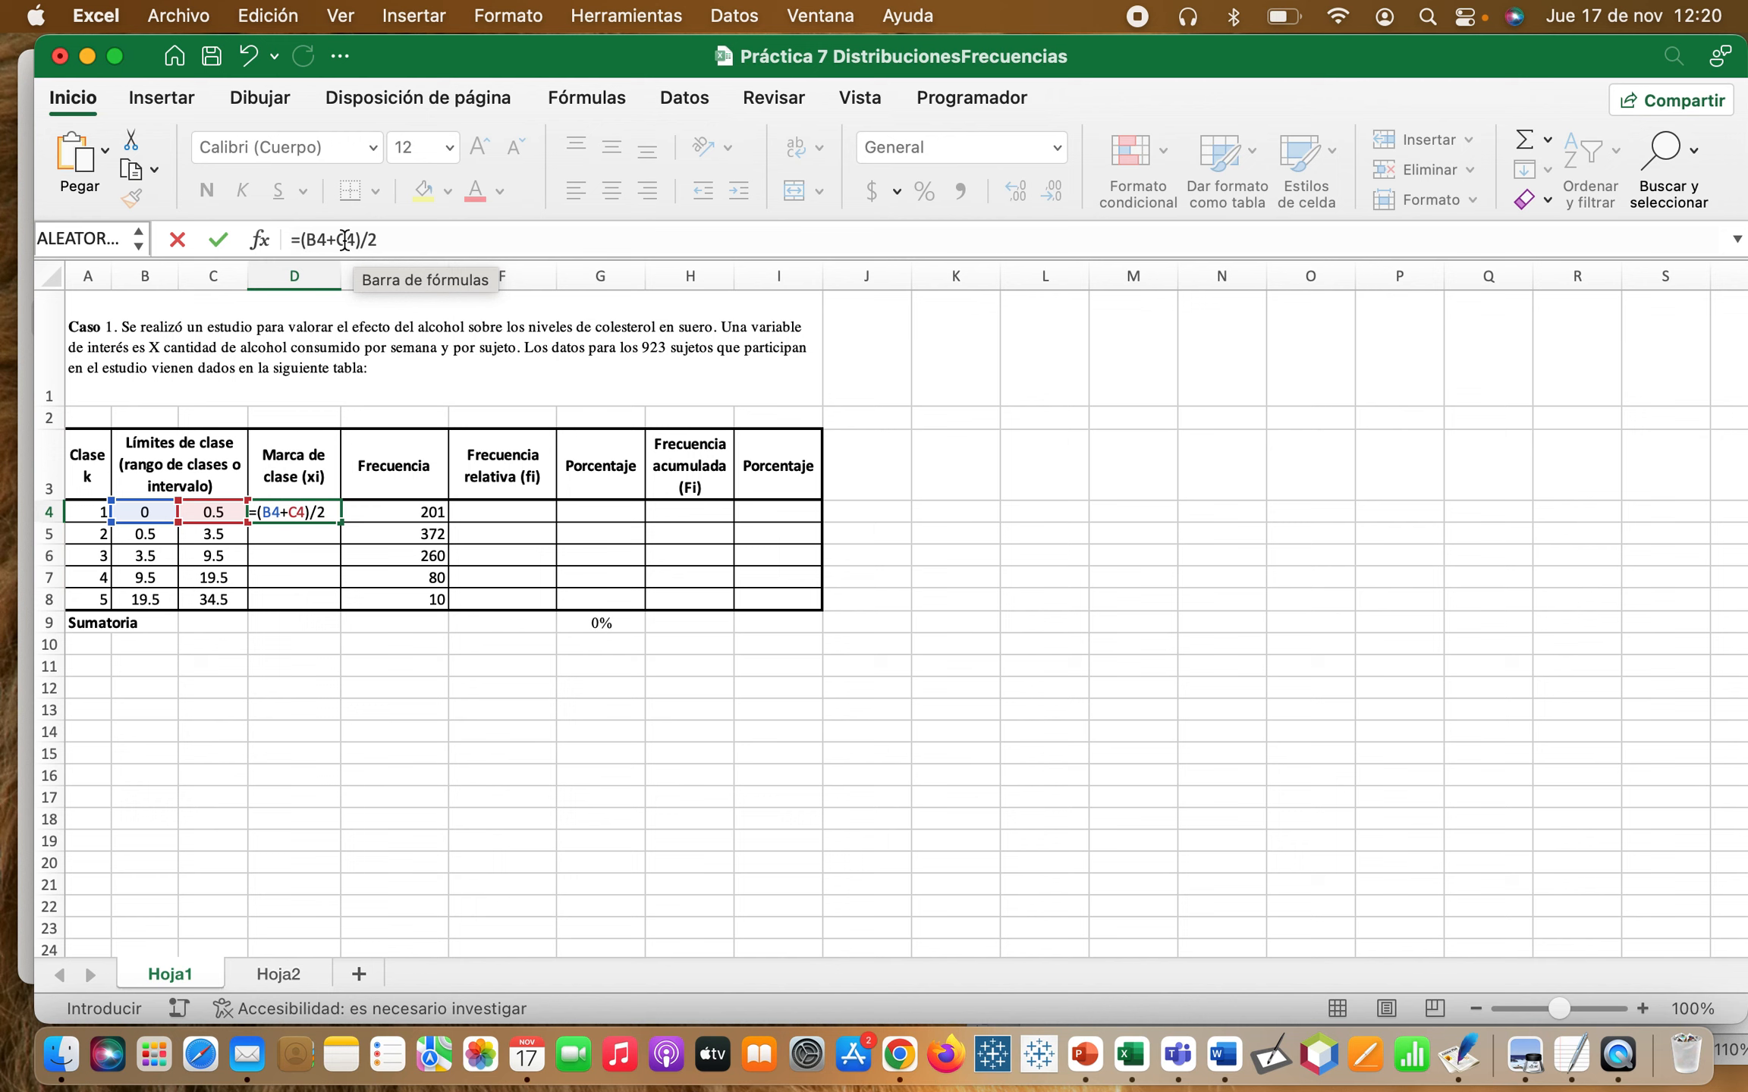
left_click(403, 238)
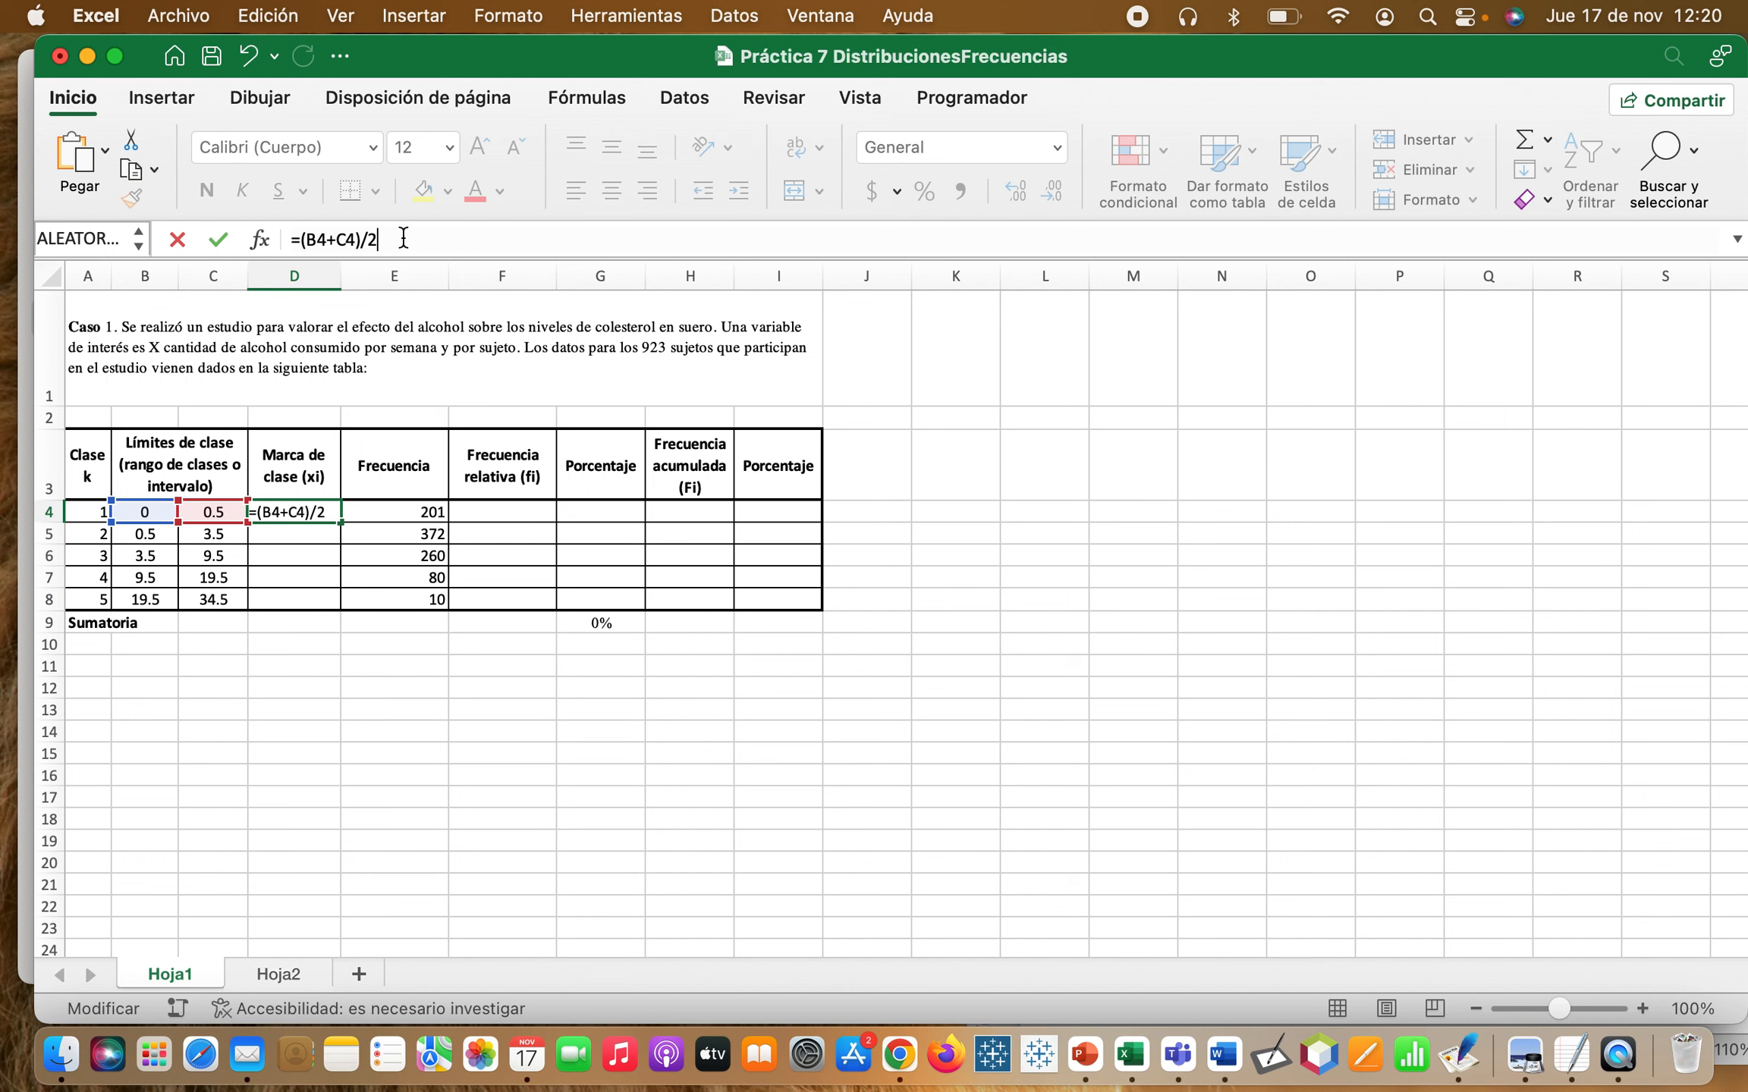
key("Return")
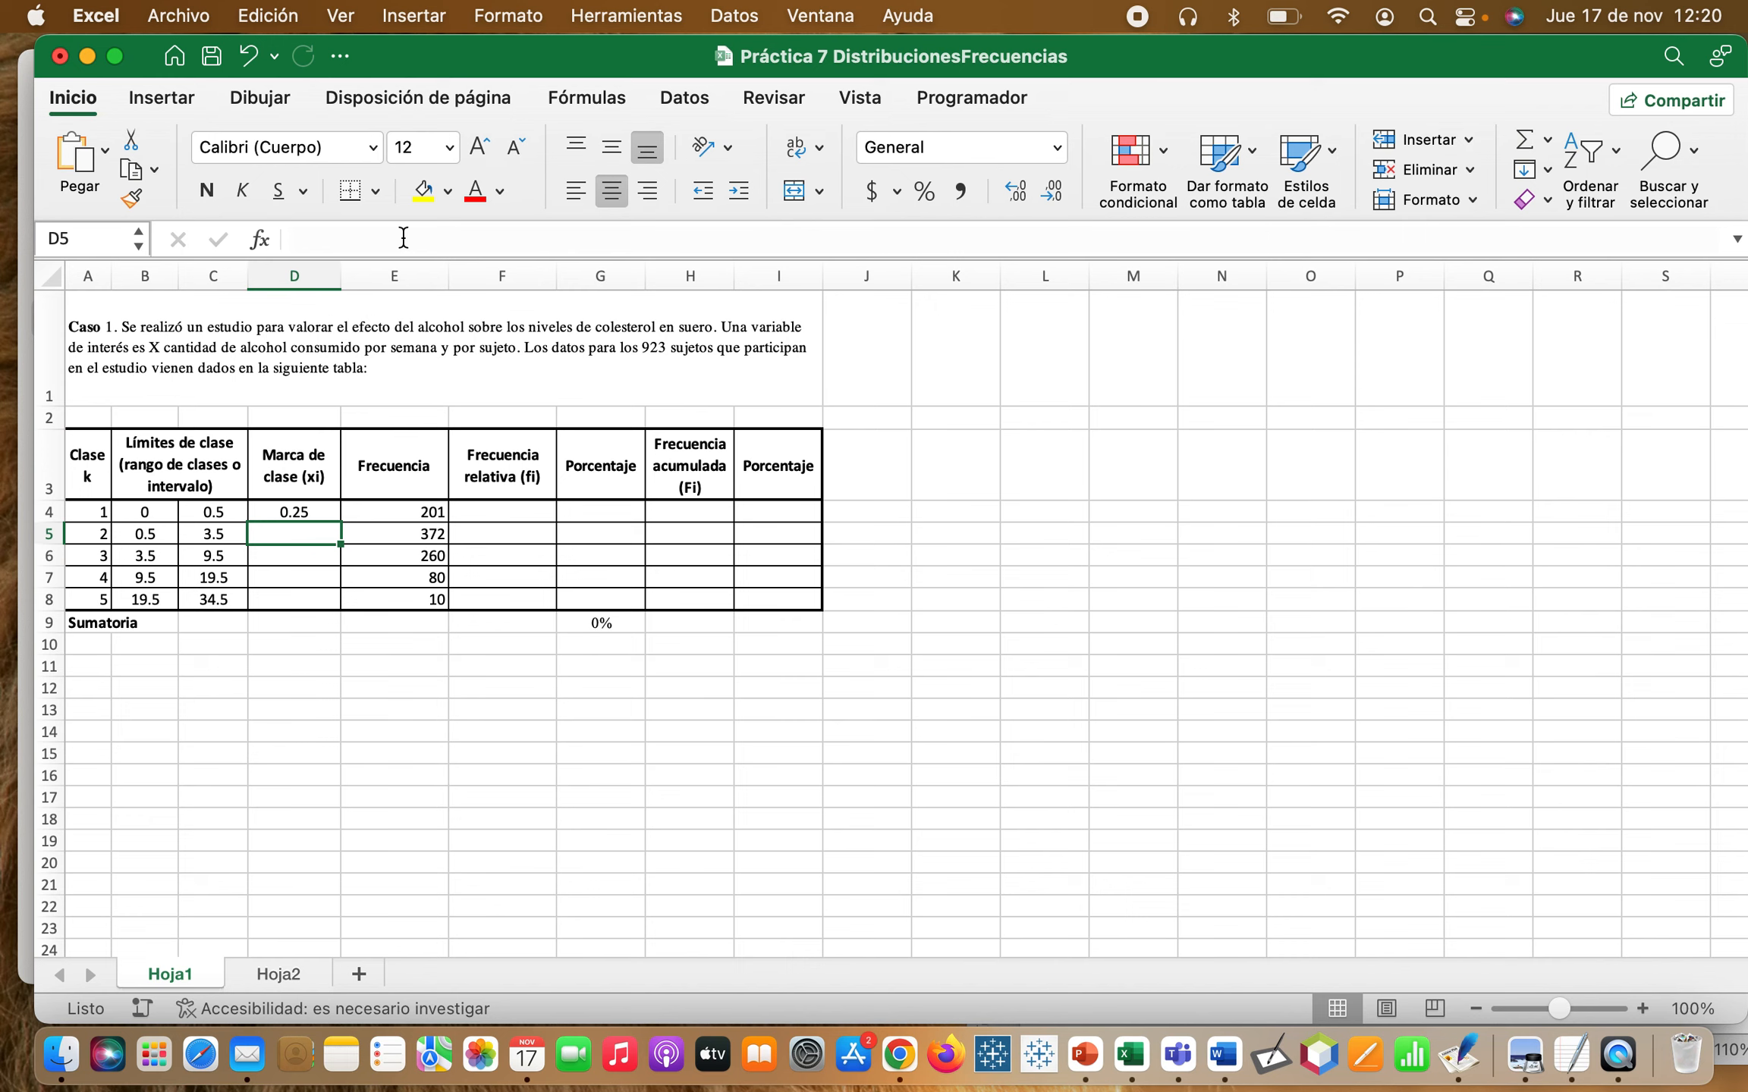
- Fill the midpoint formula from D4 down through D8 for the remaining classes
left_click(298, 509)
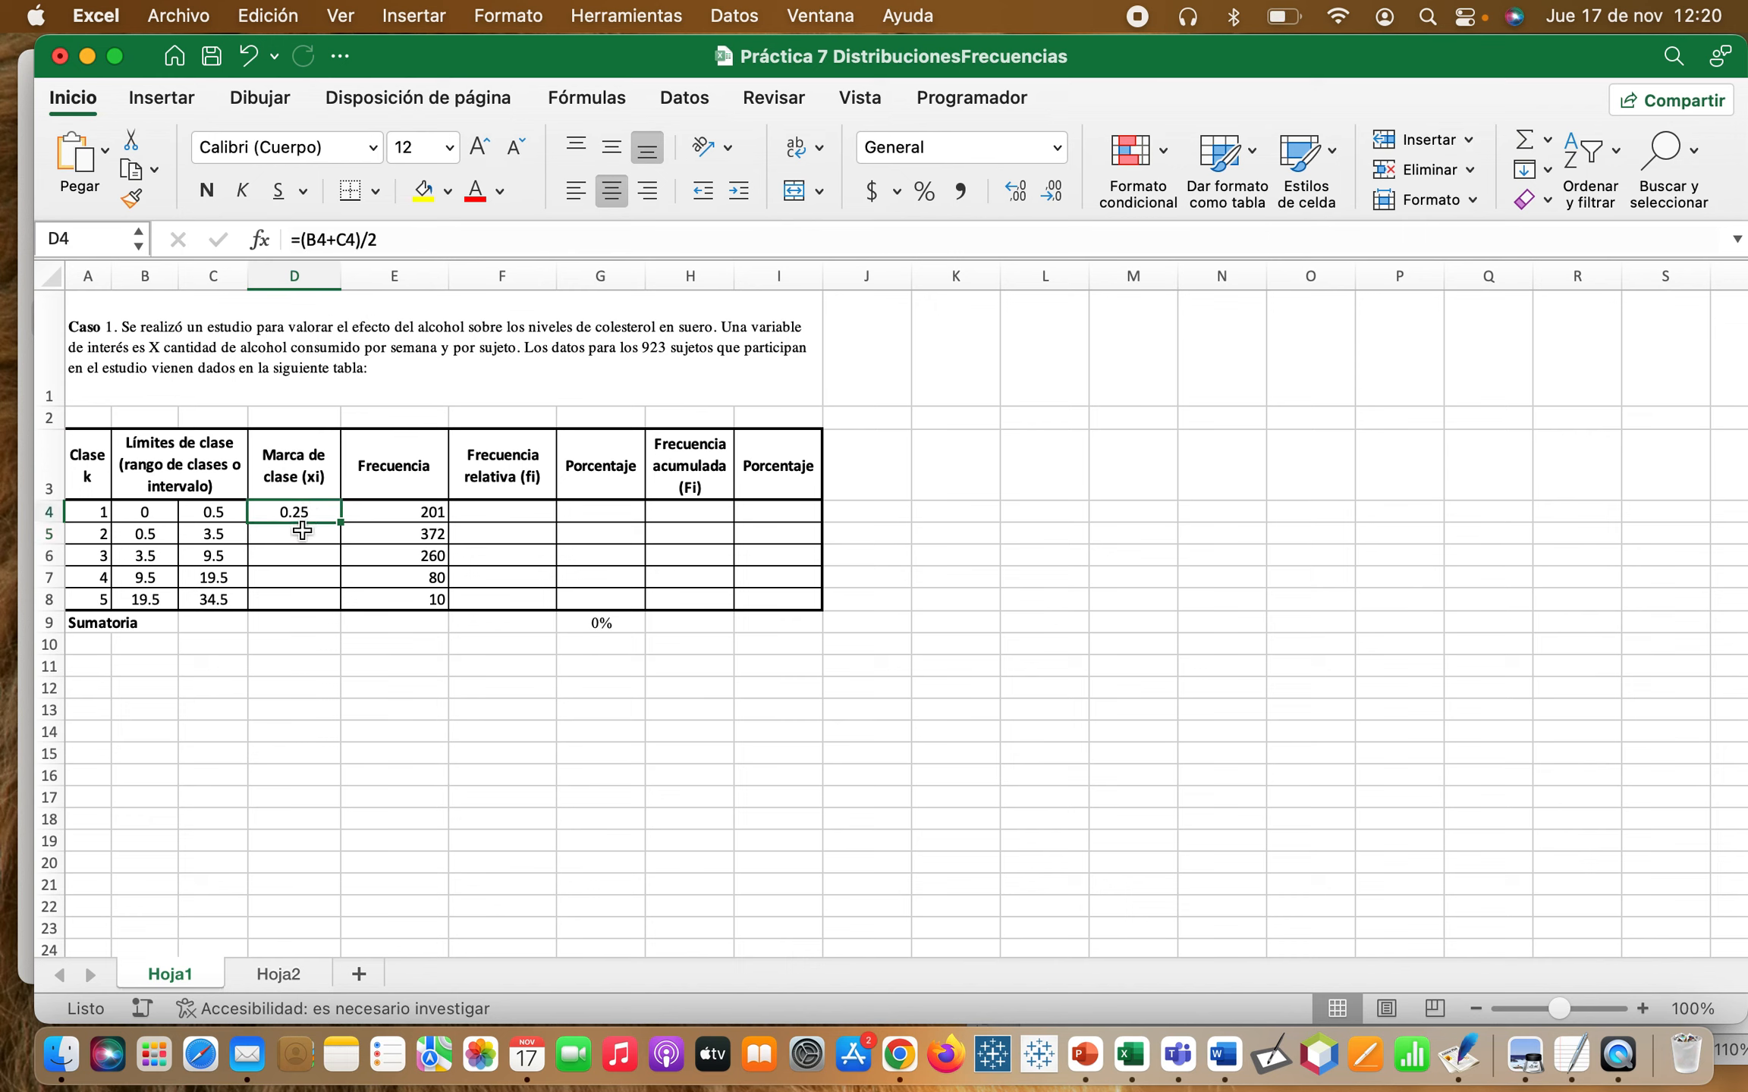
left_click(302, 531)
left_click(311, 513)
left_click_drag(342, 524, 336, 607)
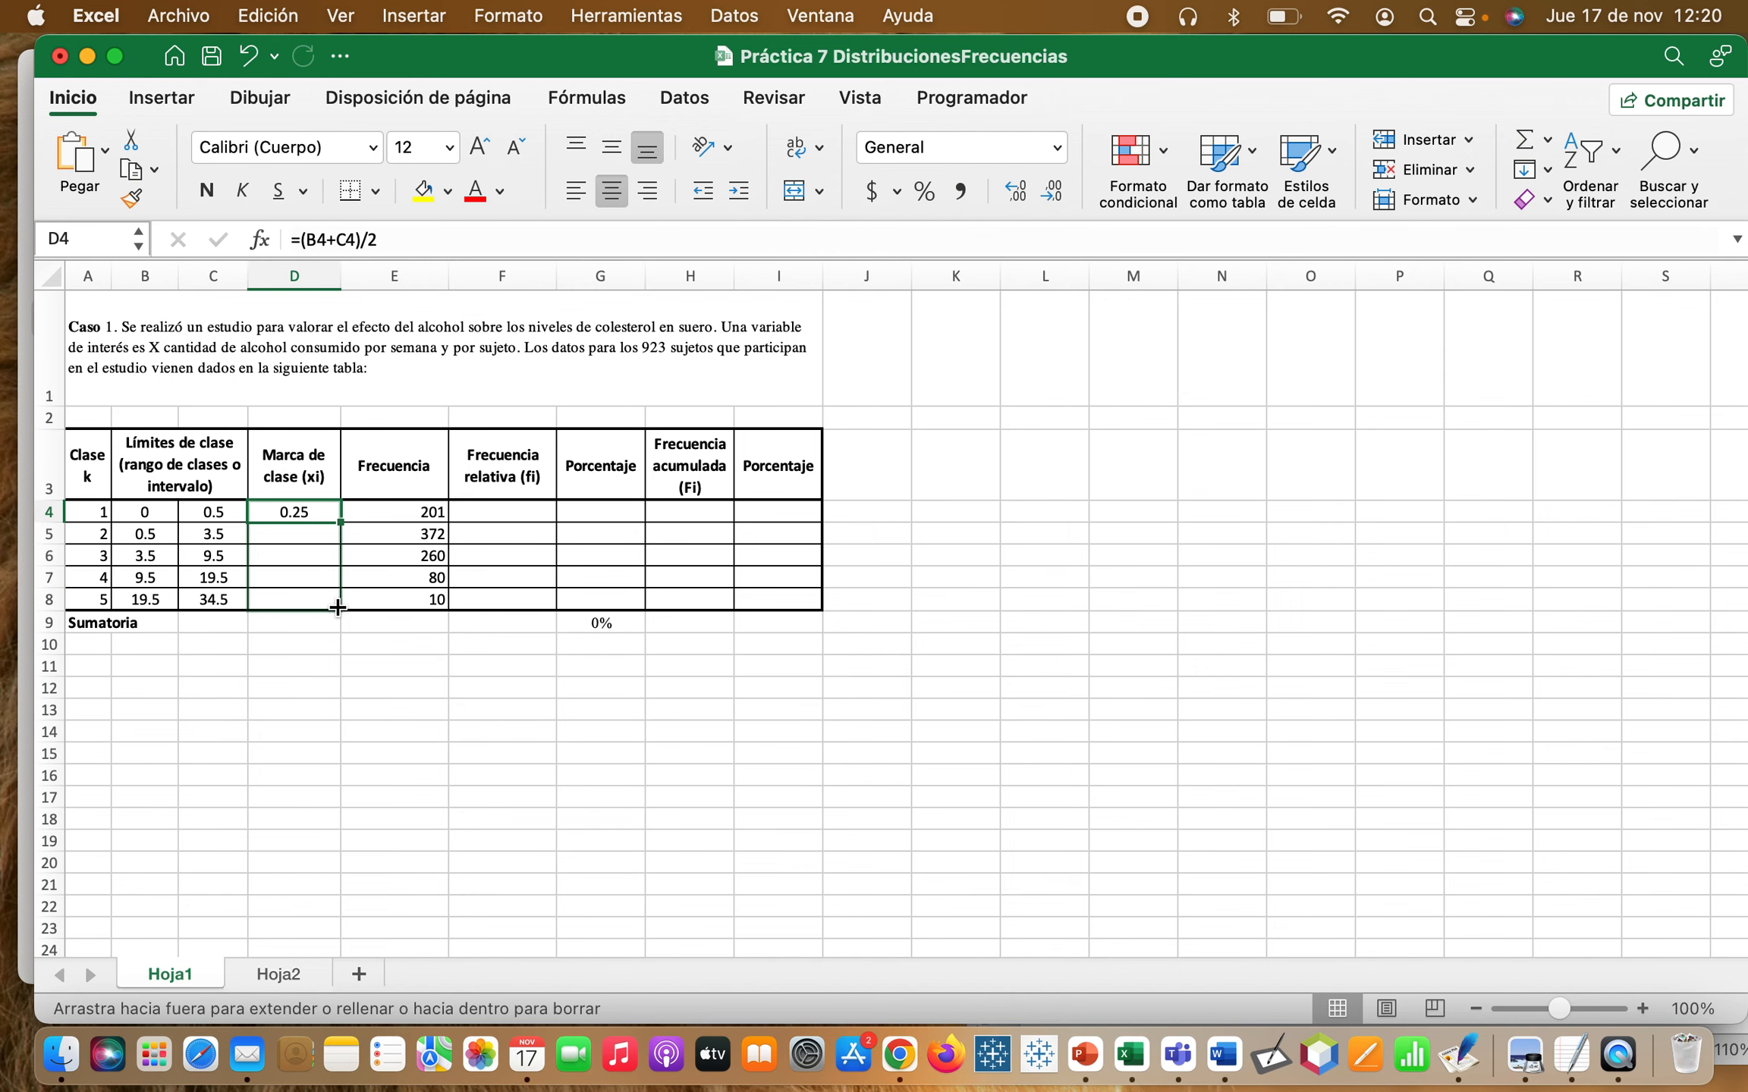
left_click_drag(338, 606, 337, 607)
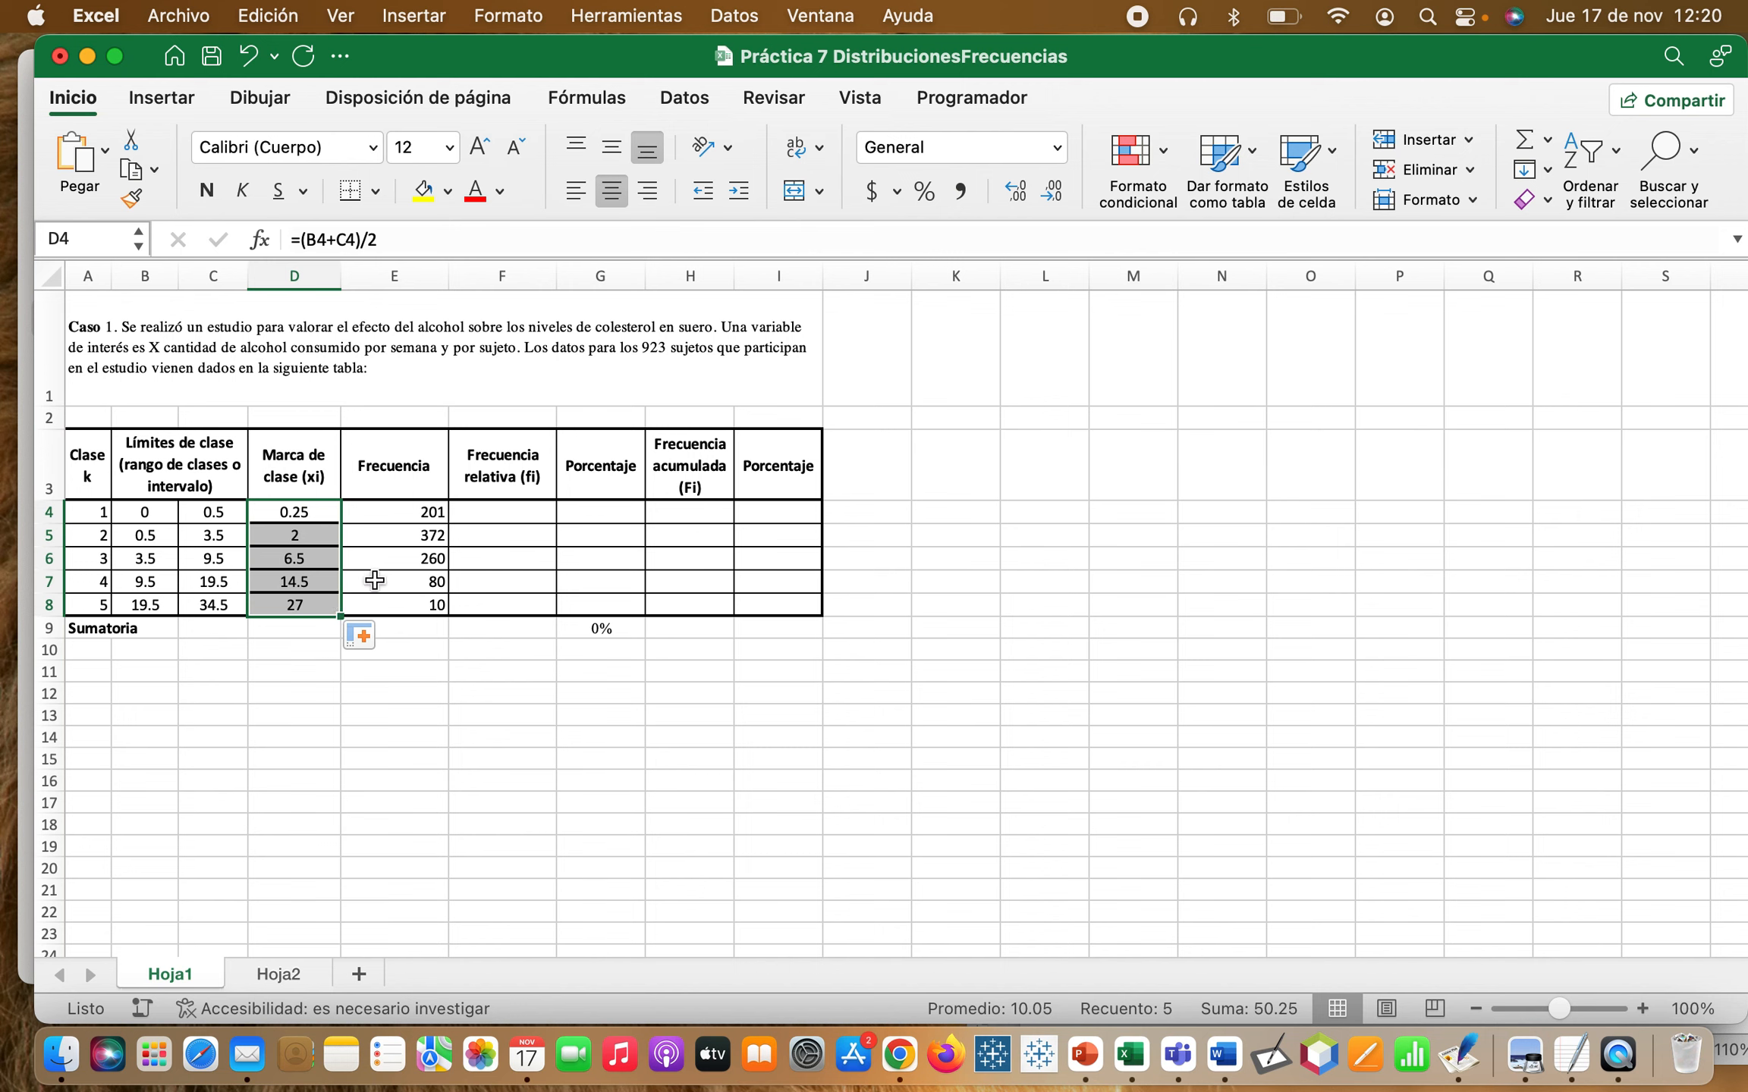
- Center the frequency values in E4:E8 horizontally
left_click(391, 512)
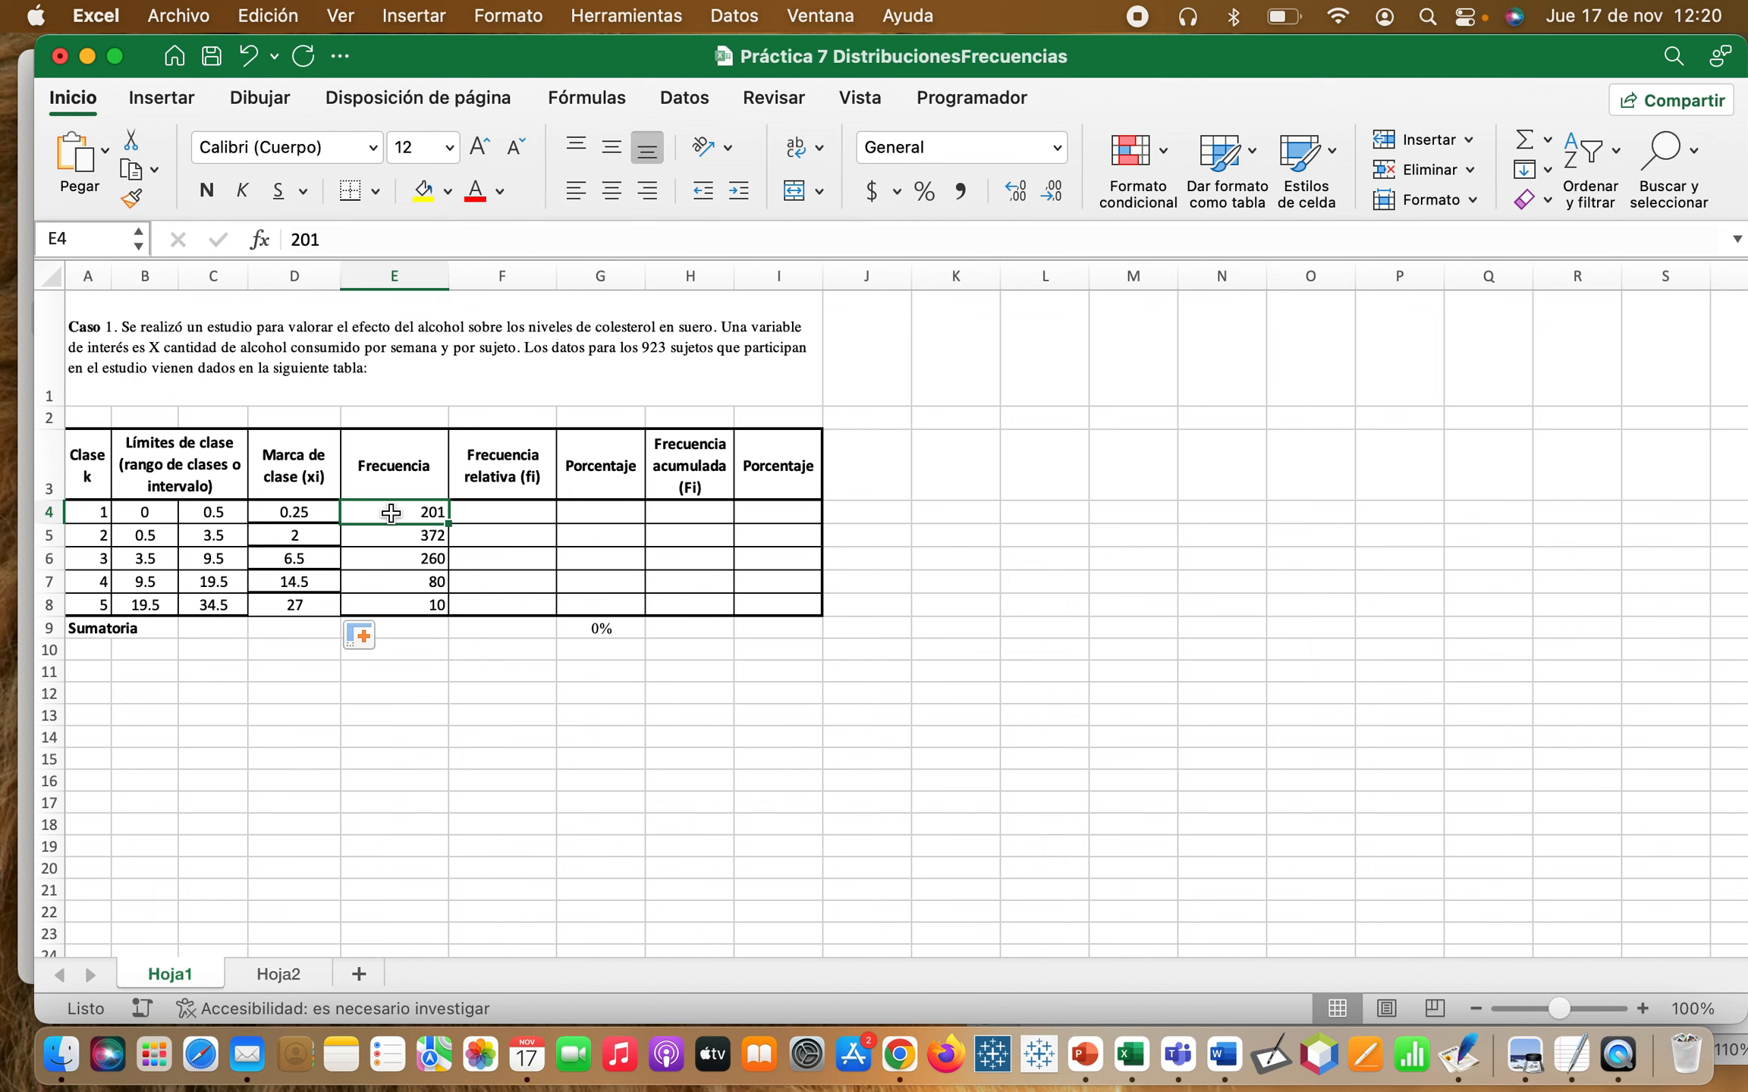
left_click_drag(390, 513, 386, 607)
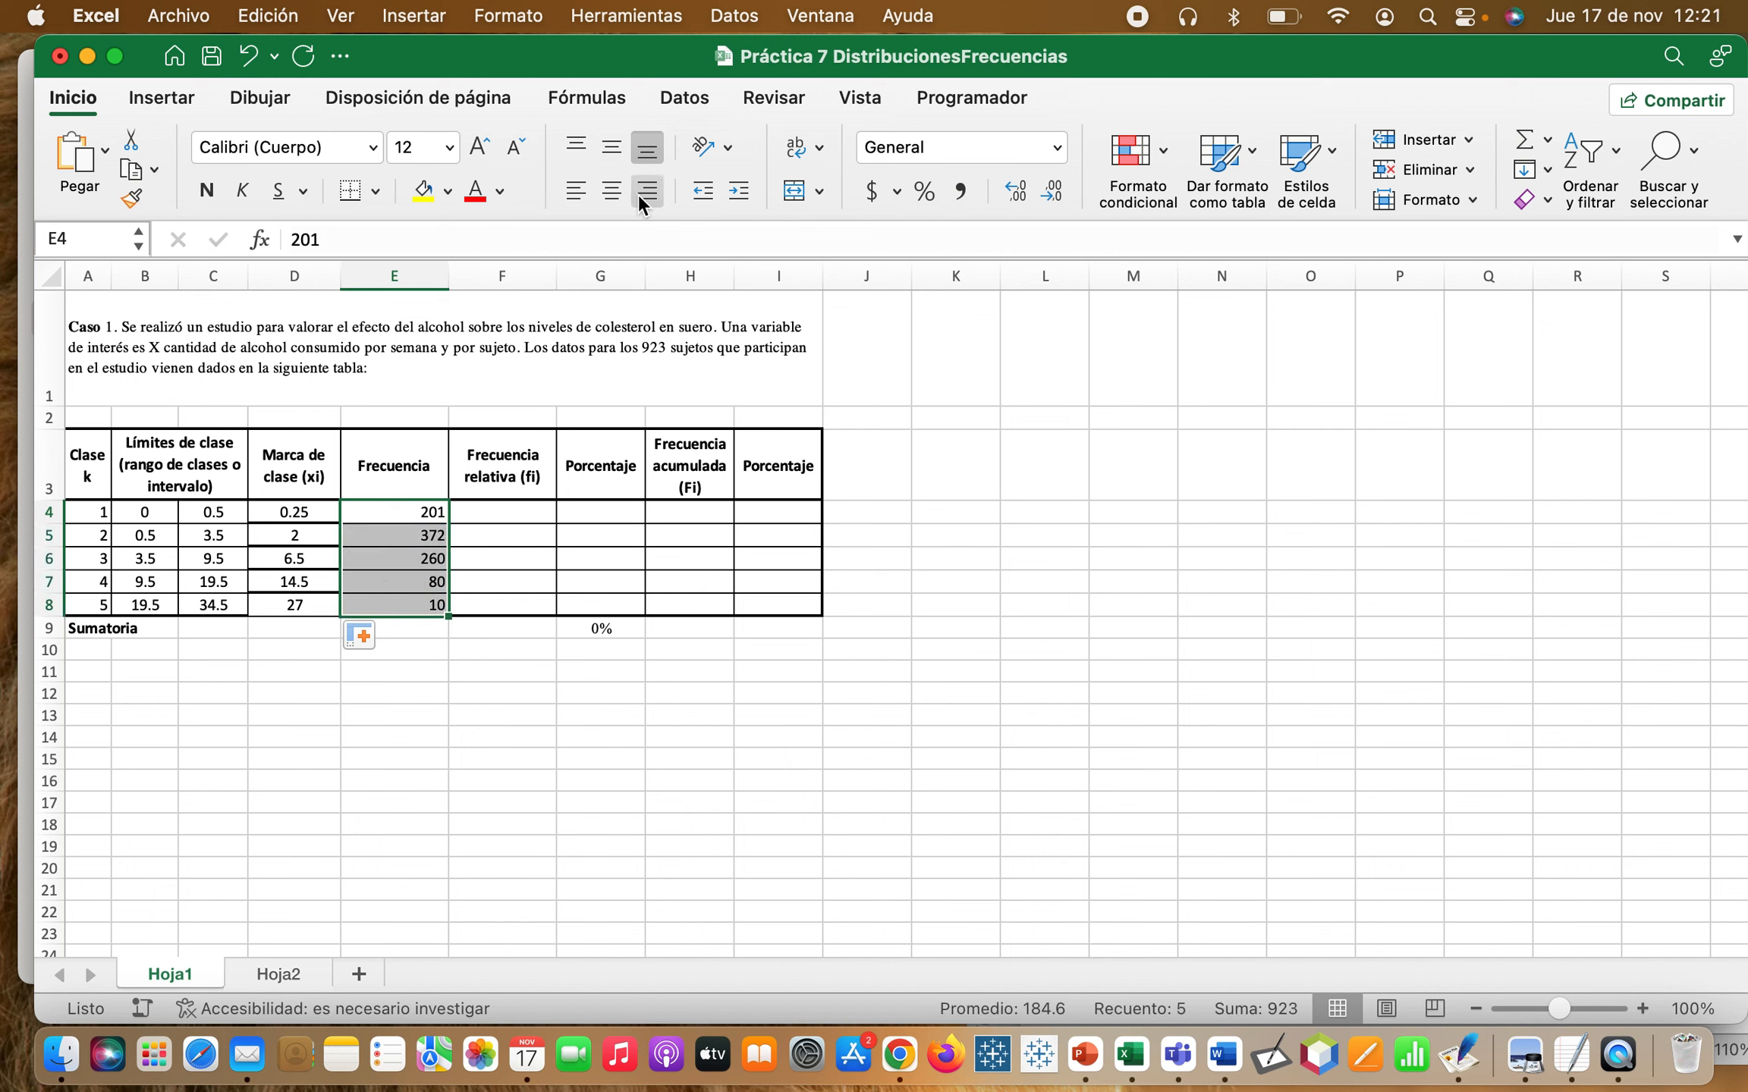
left_click(616, 198)
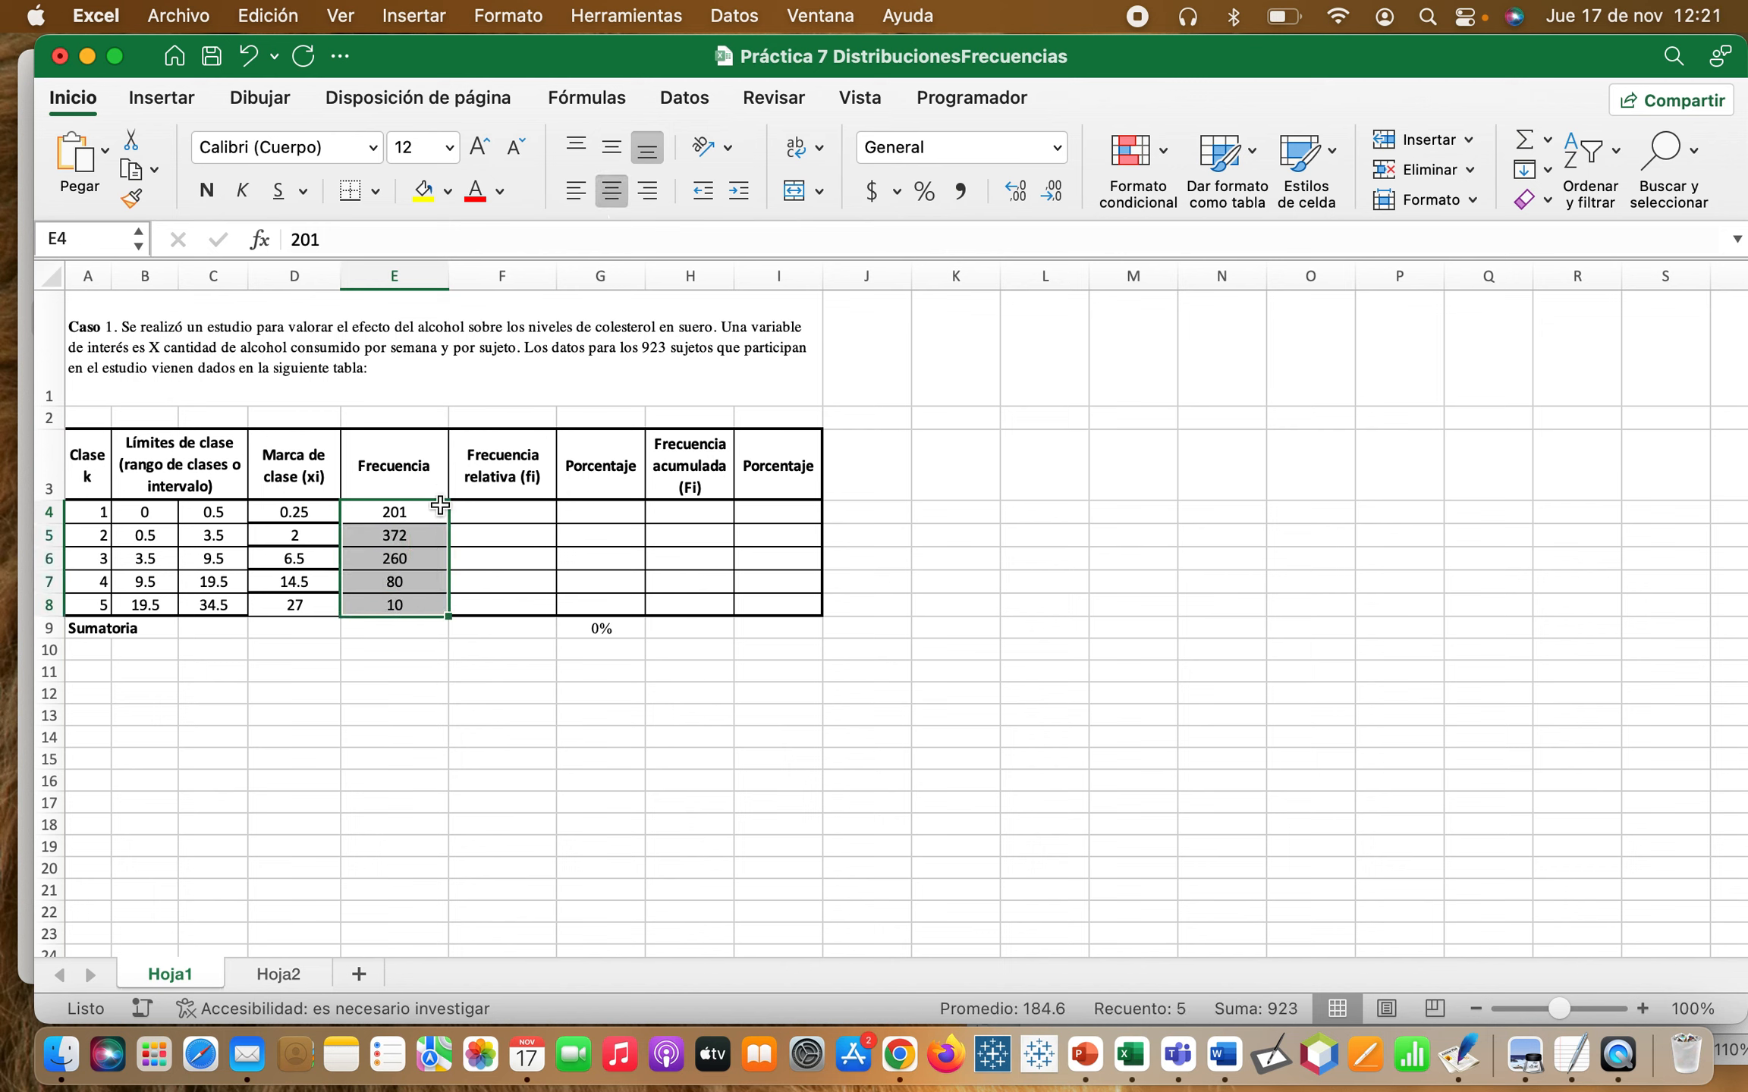
- Examine the frequencies in E4:E8 against the class limits and midpoints of their rows
left_click(396, 514)
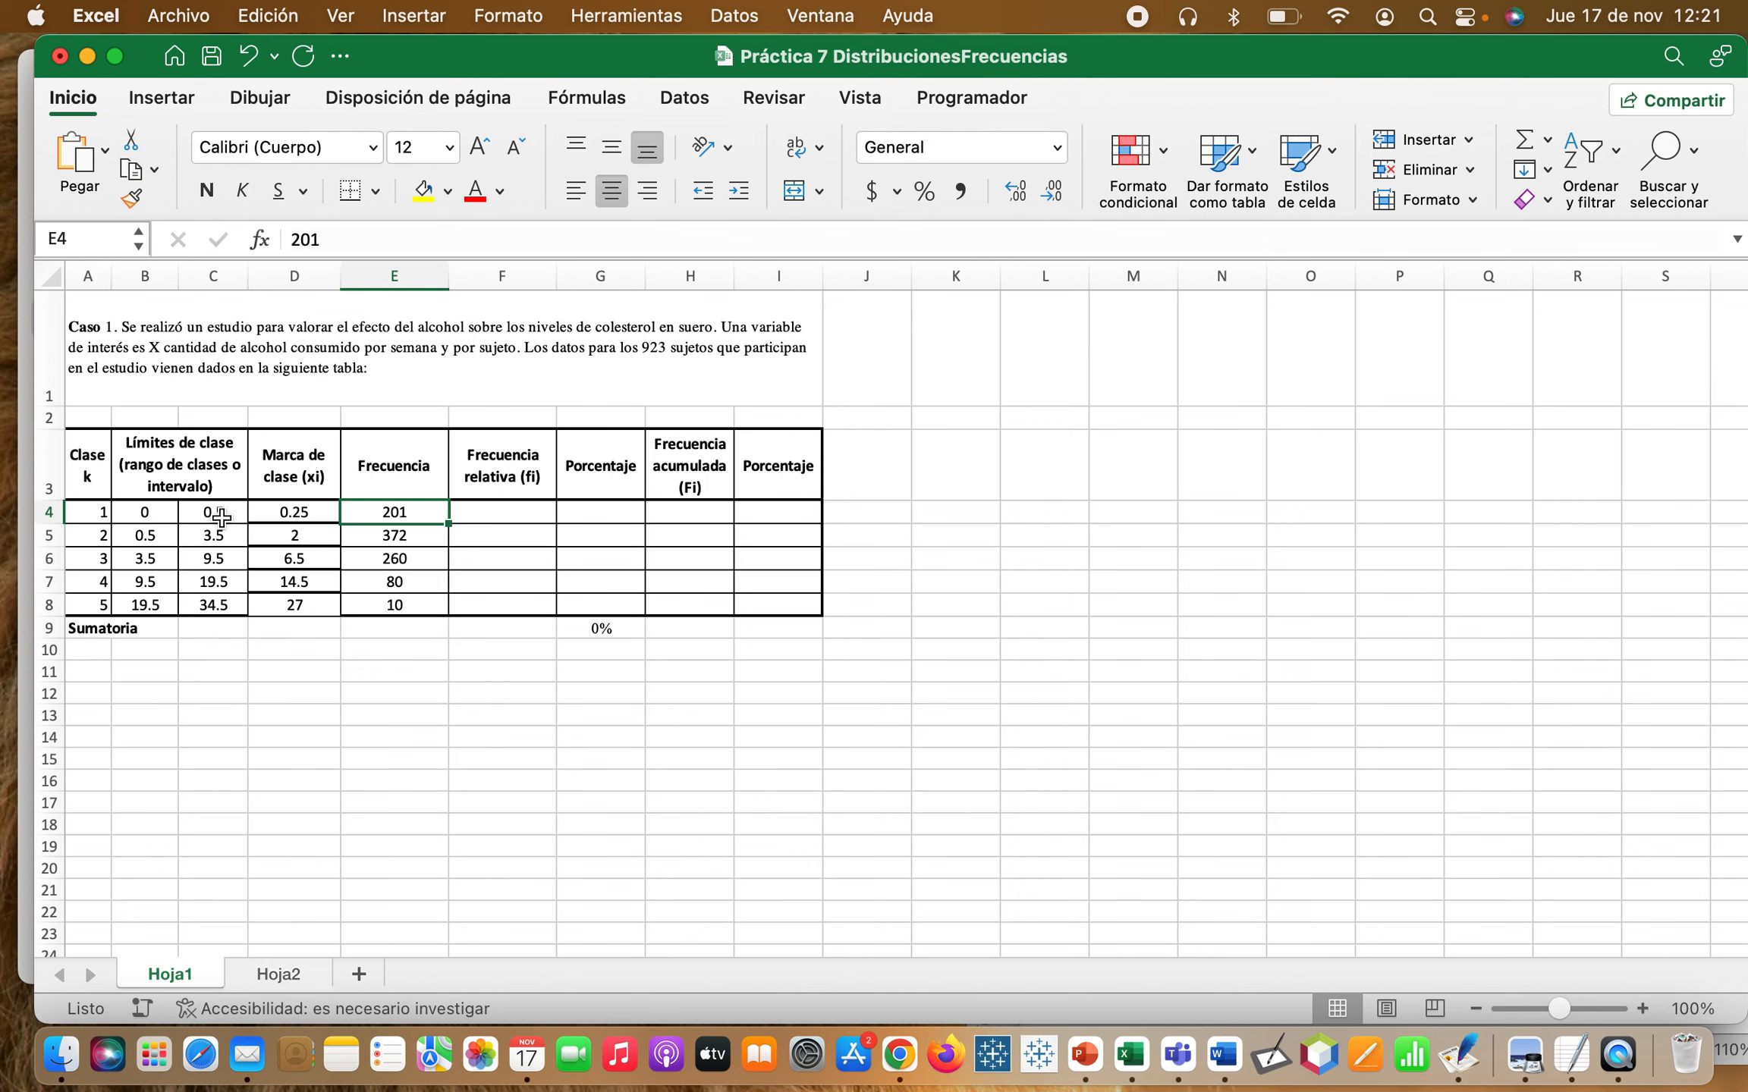
left_click(369, 536)
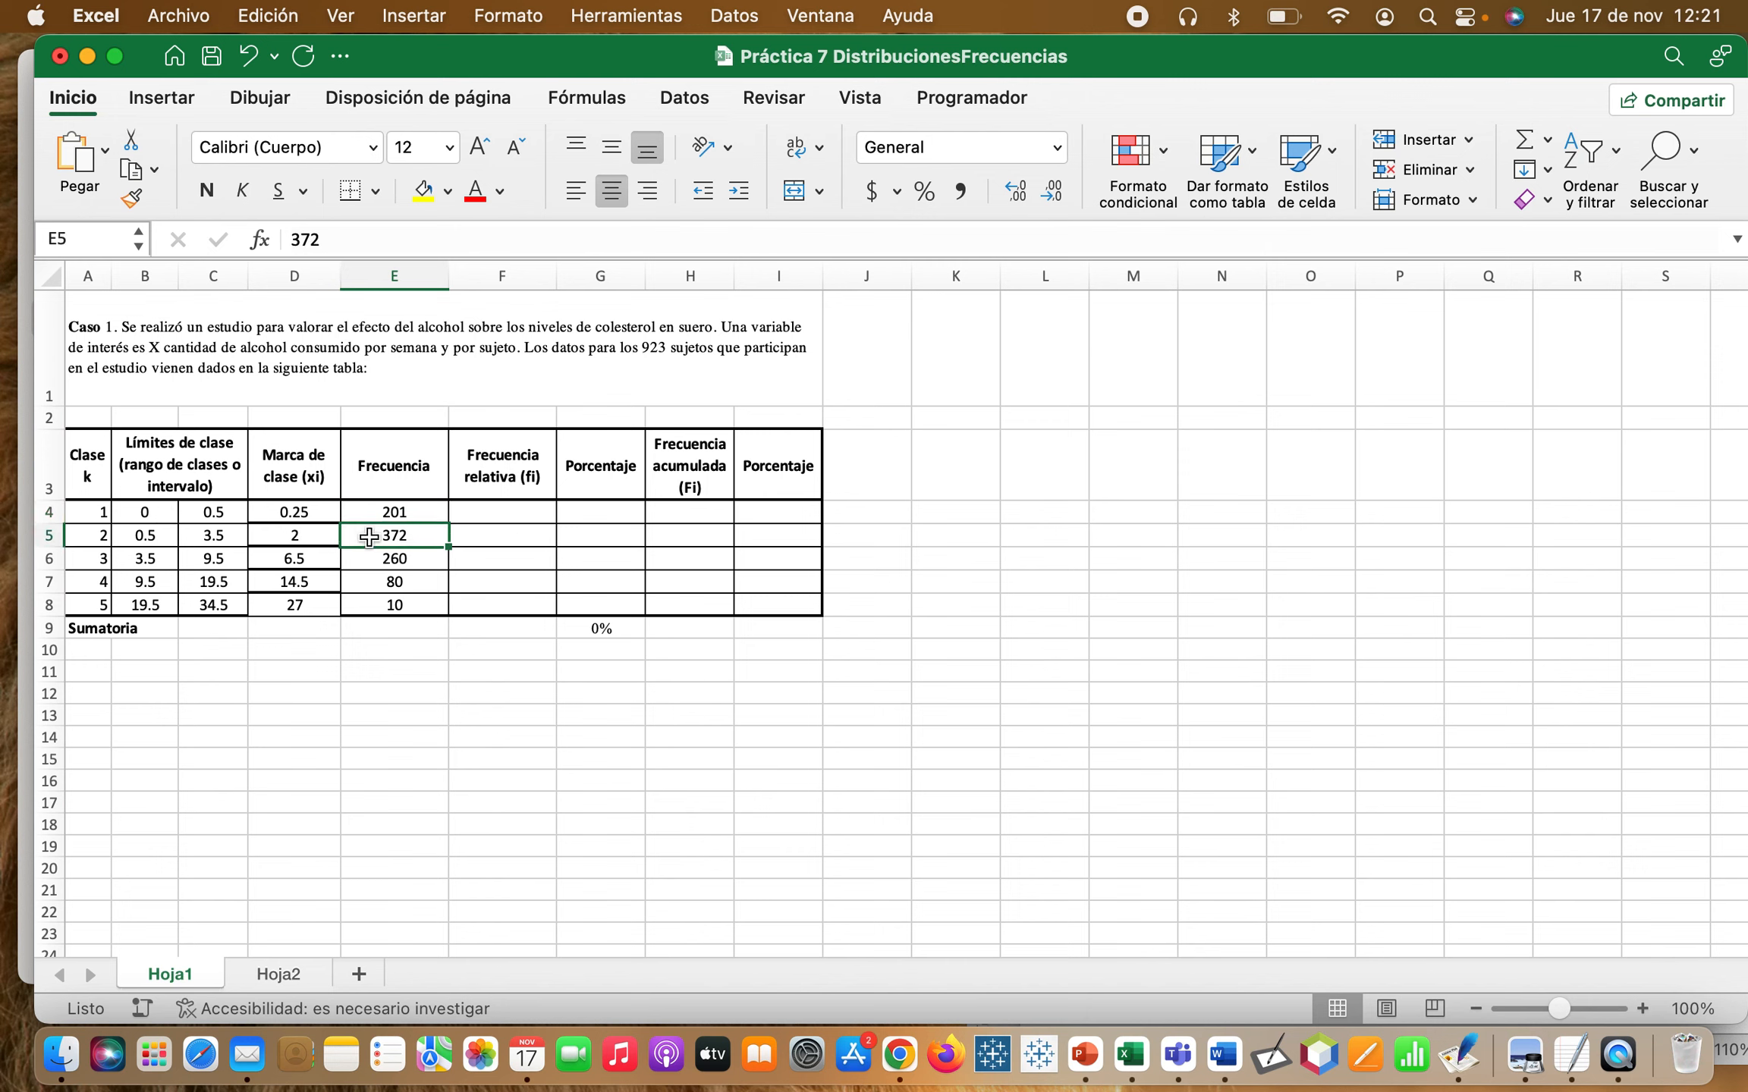
left_click(146, 539)
left_click(217, 537)
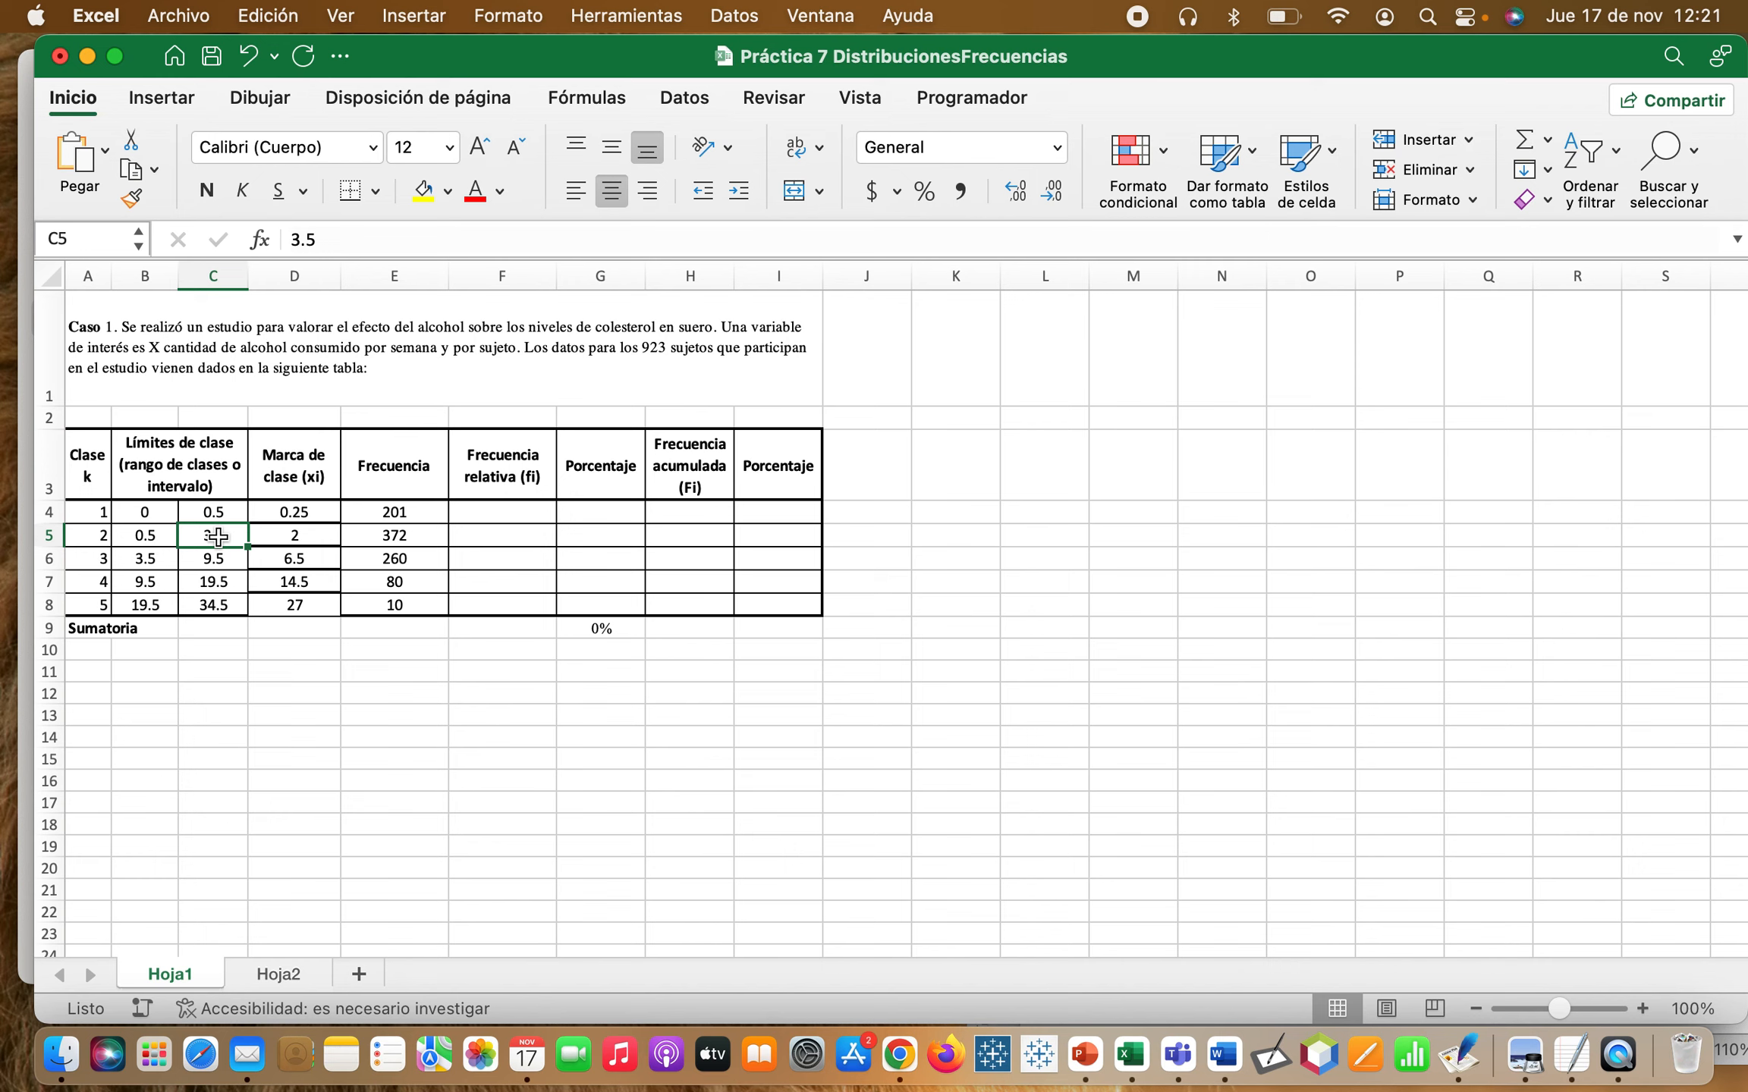
left_click(298, 560)
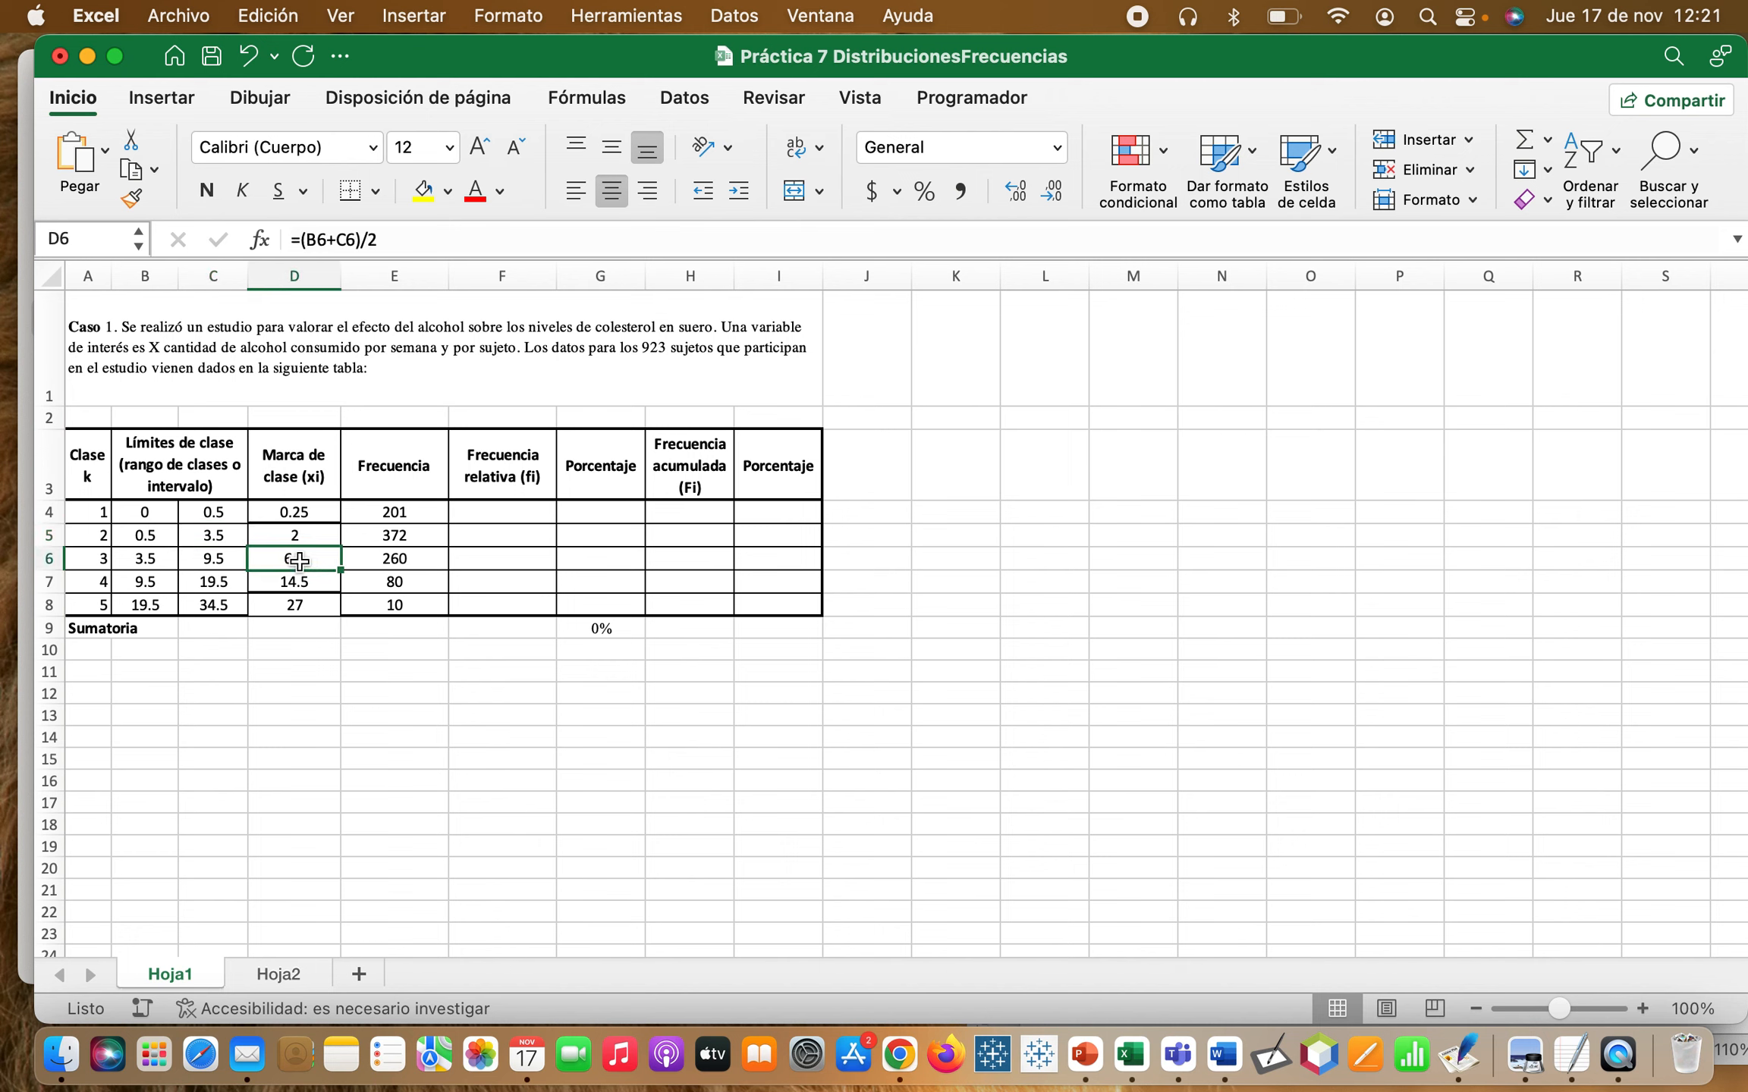
left_click(419, 562)
left_click(150, 562)
left_click(220, 562)
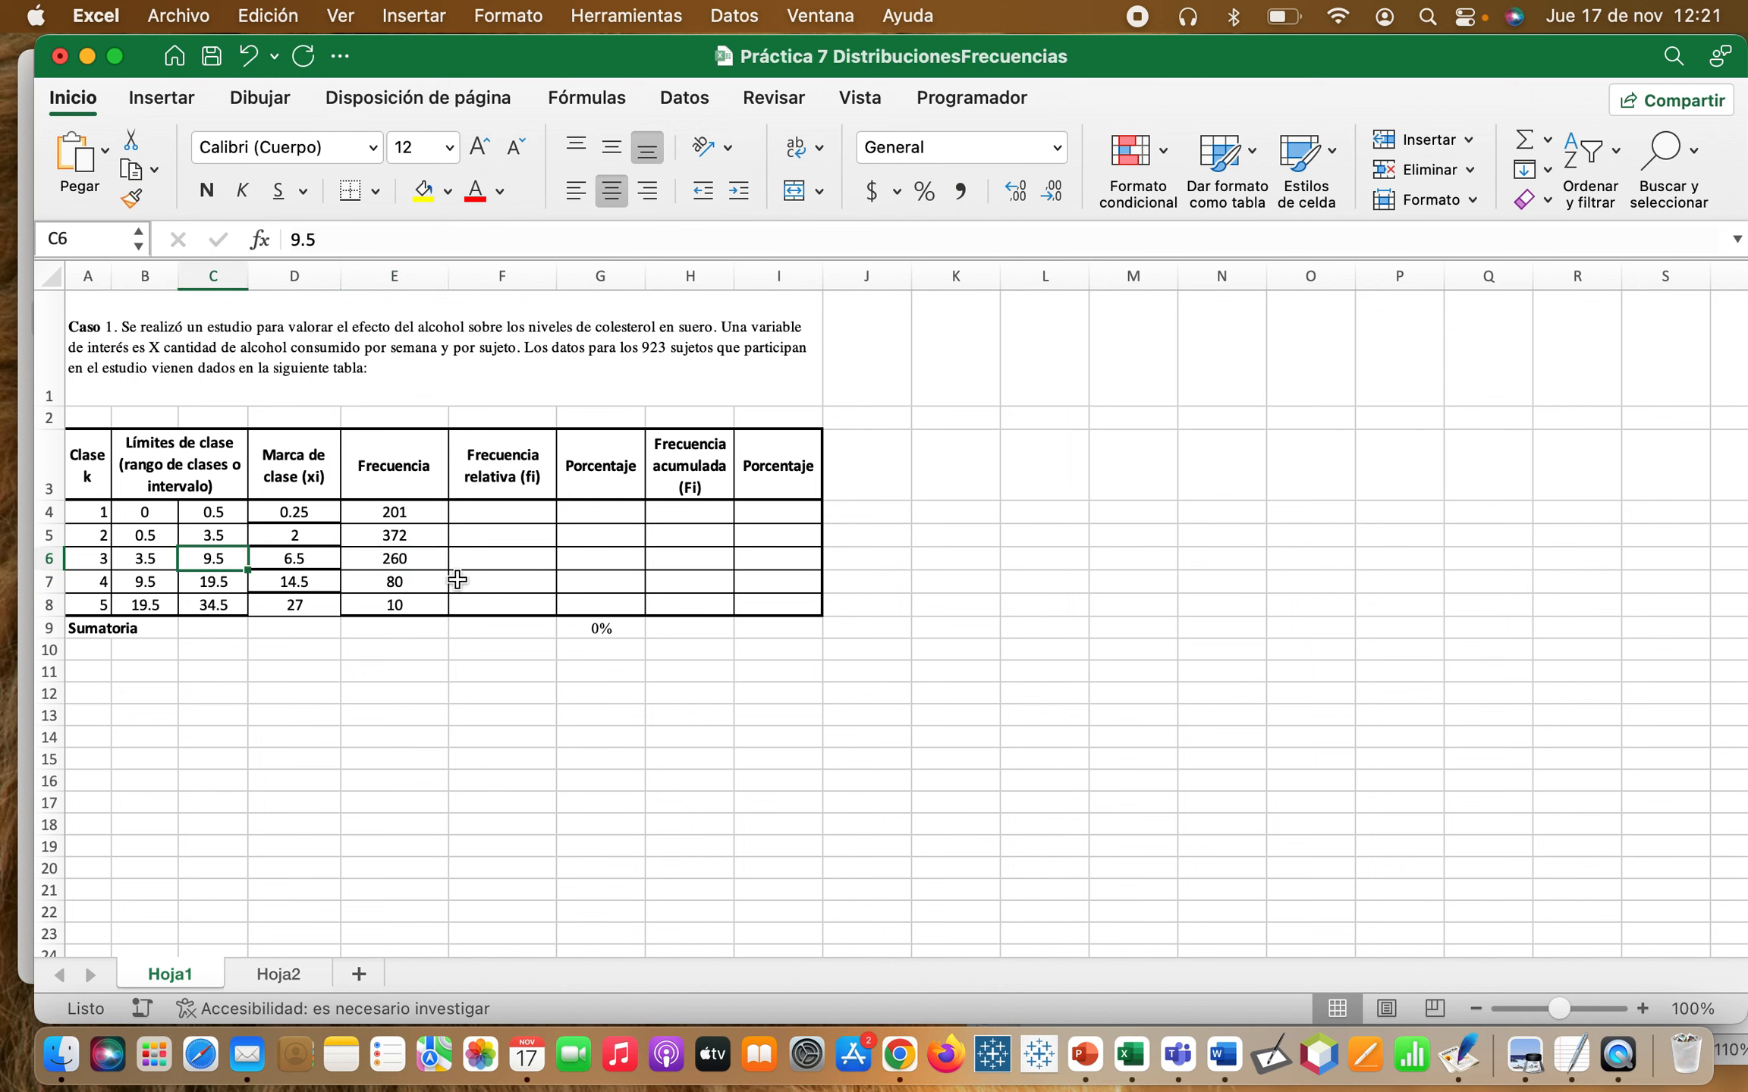
left_click_drag(406, 514, 403, 597)
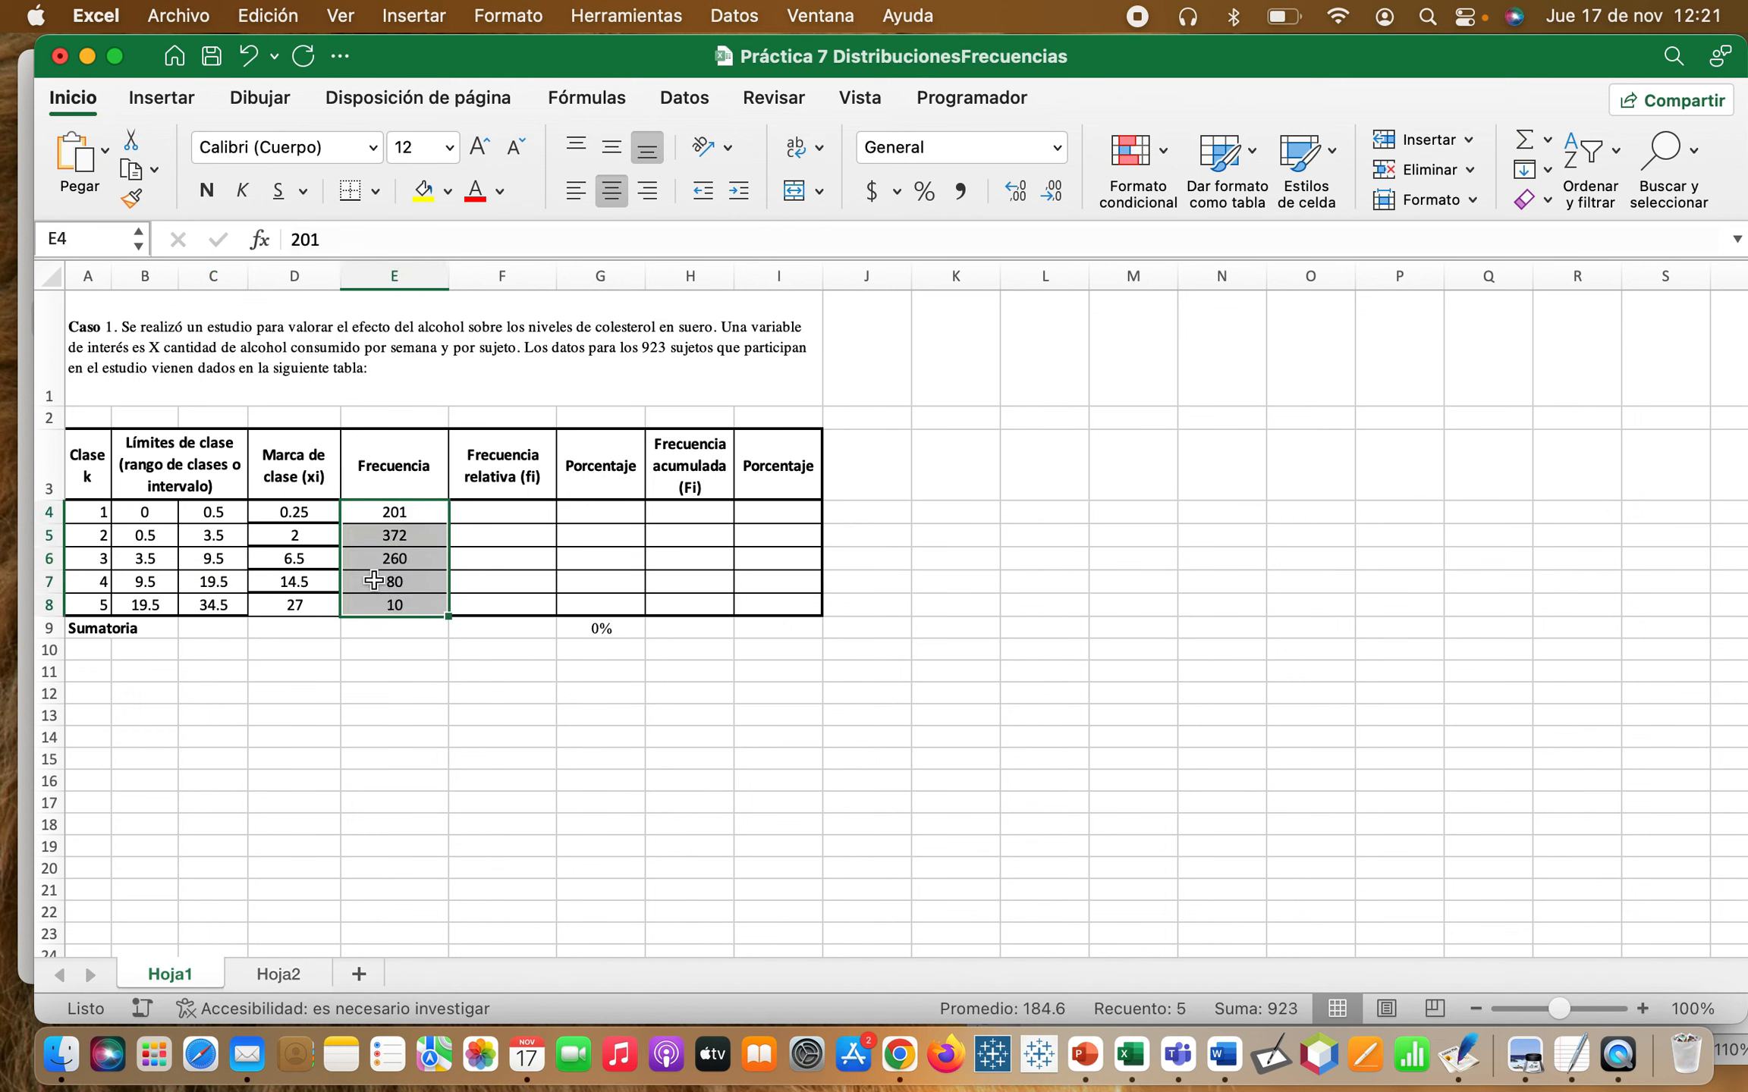
left_click(385, 515)
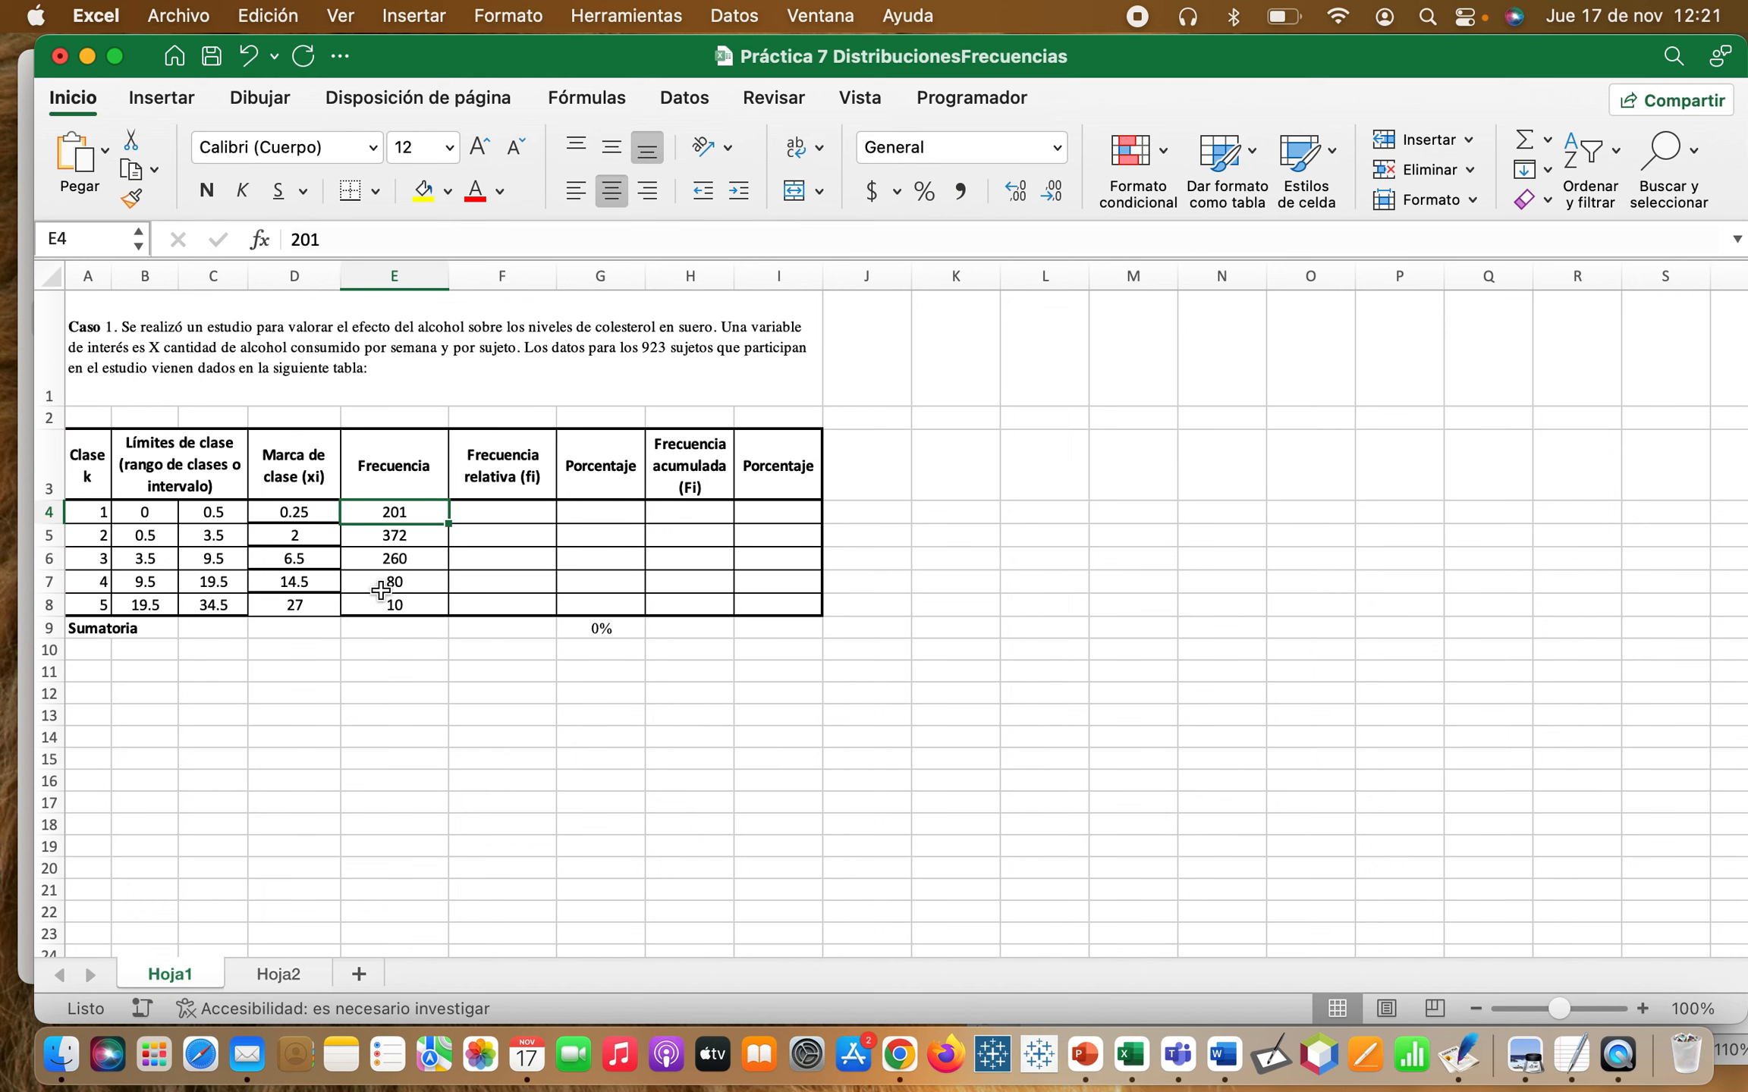
- Total the frequencies E4:E8 in the Sumatoria row at E9 with the SUMA function
left_click(529, 515)
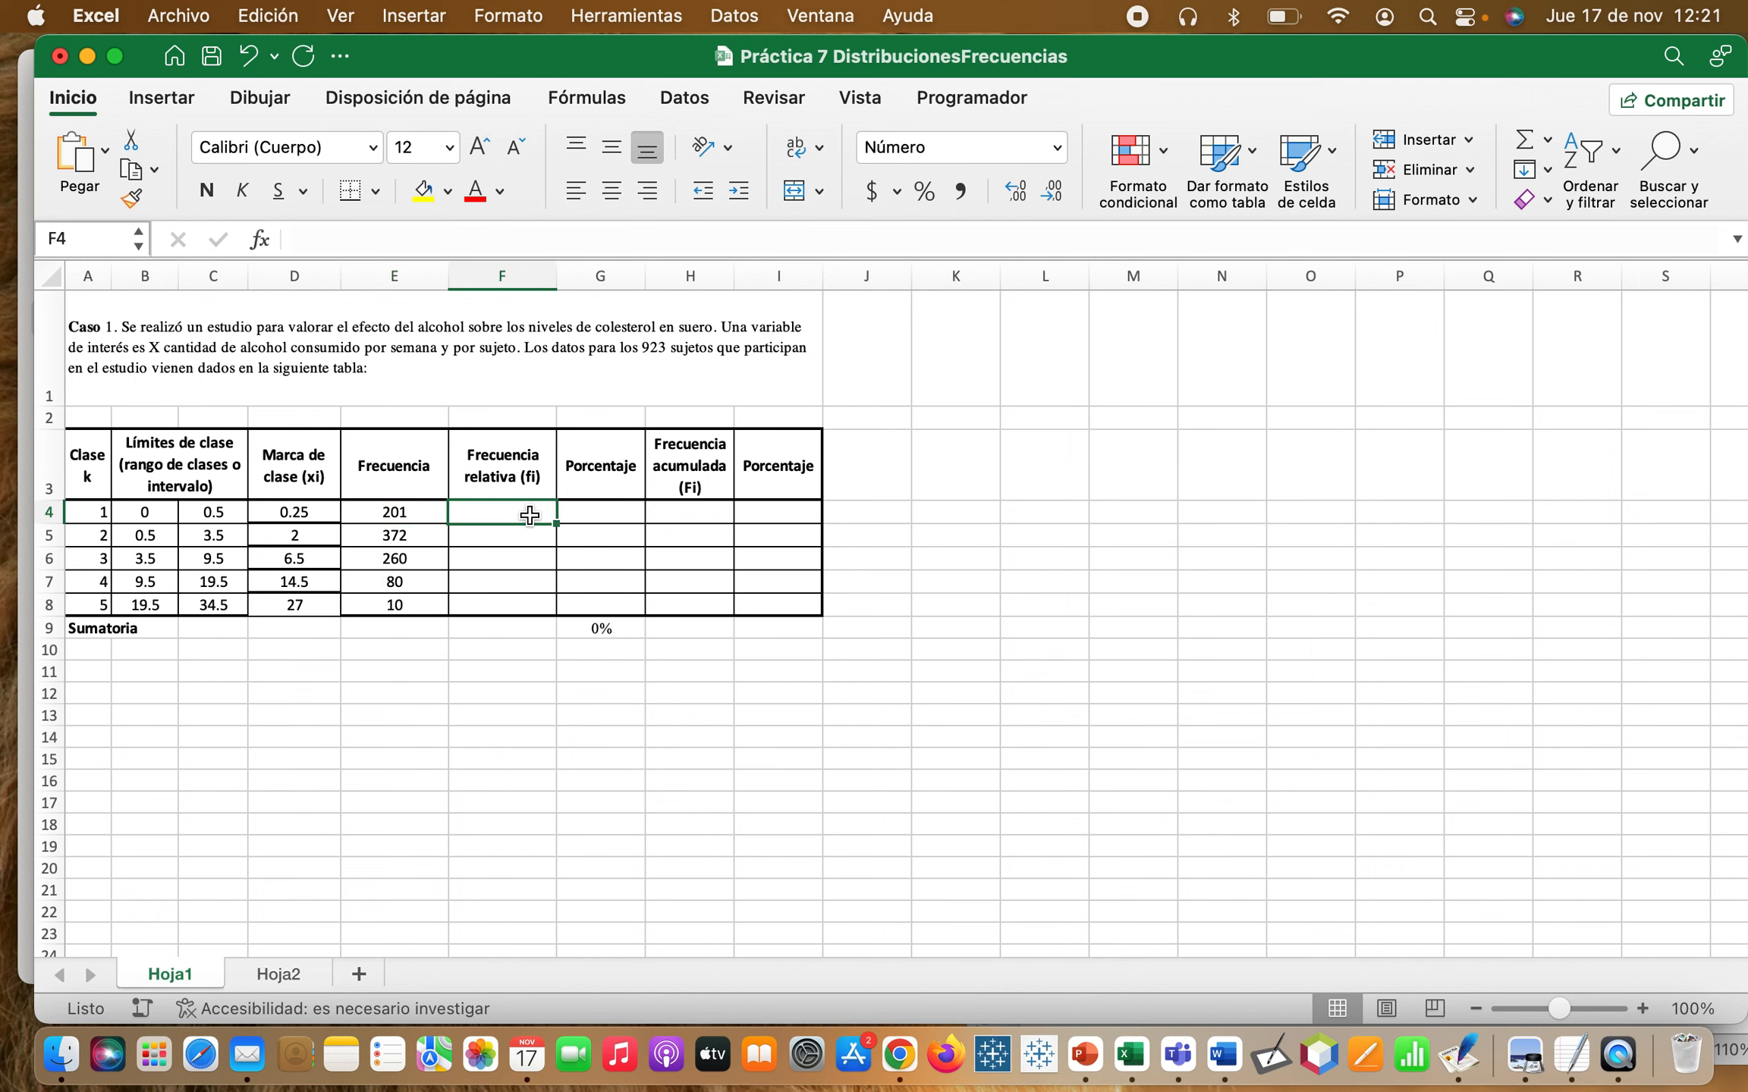
left_click(402, 623)
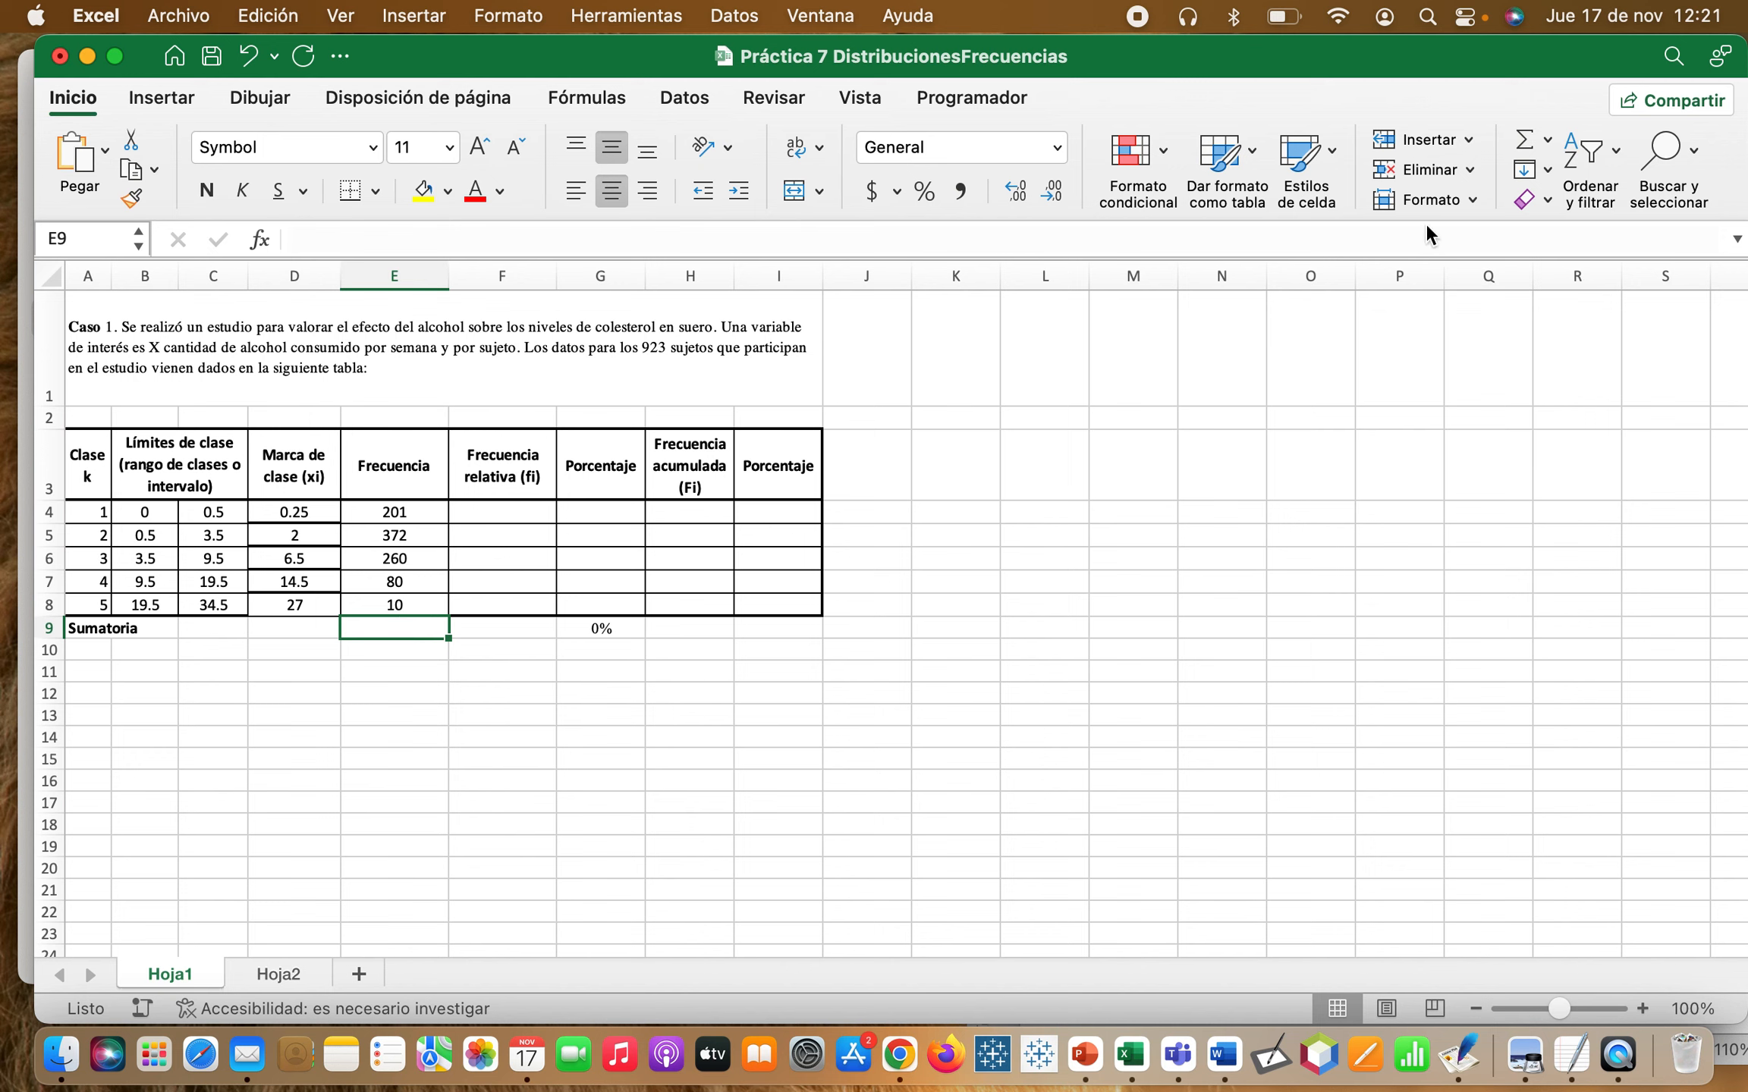
left_click(1546, 141)
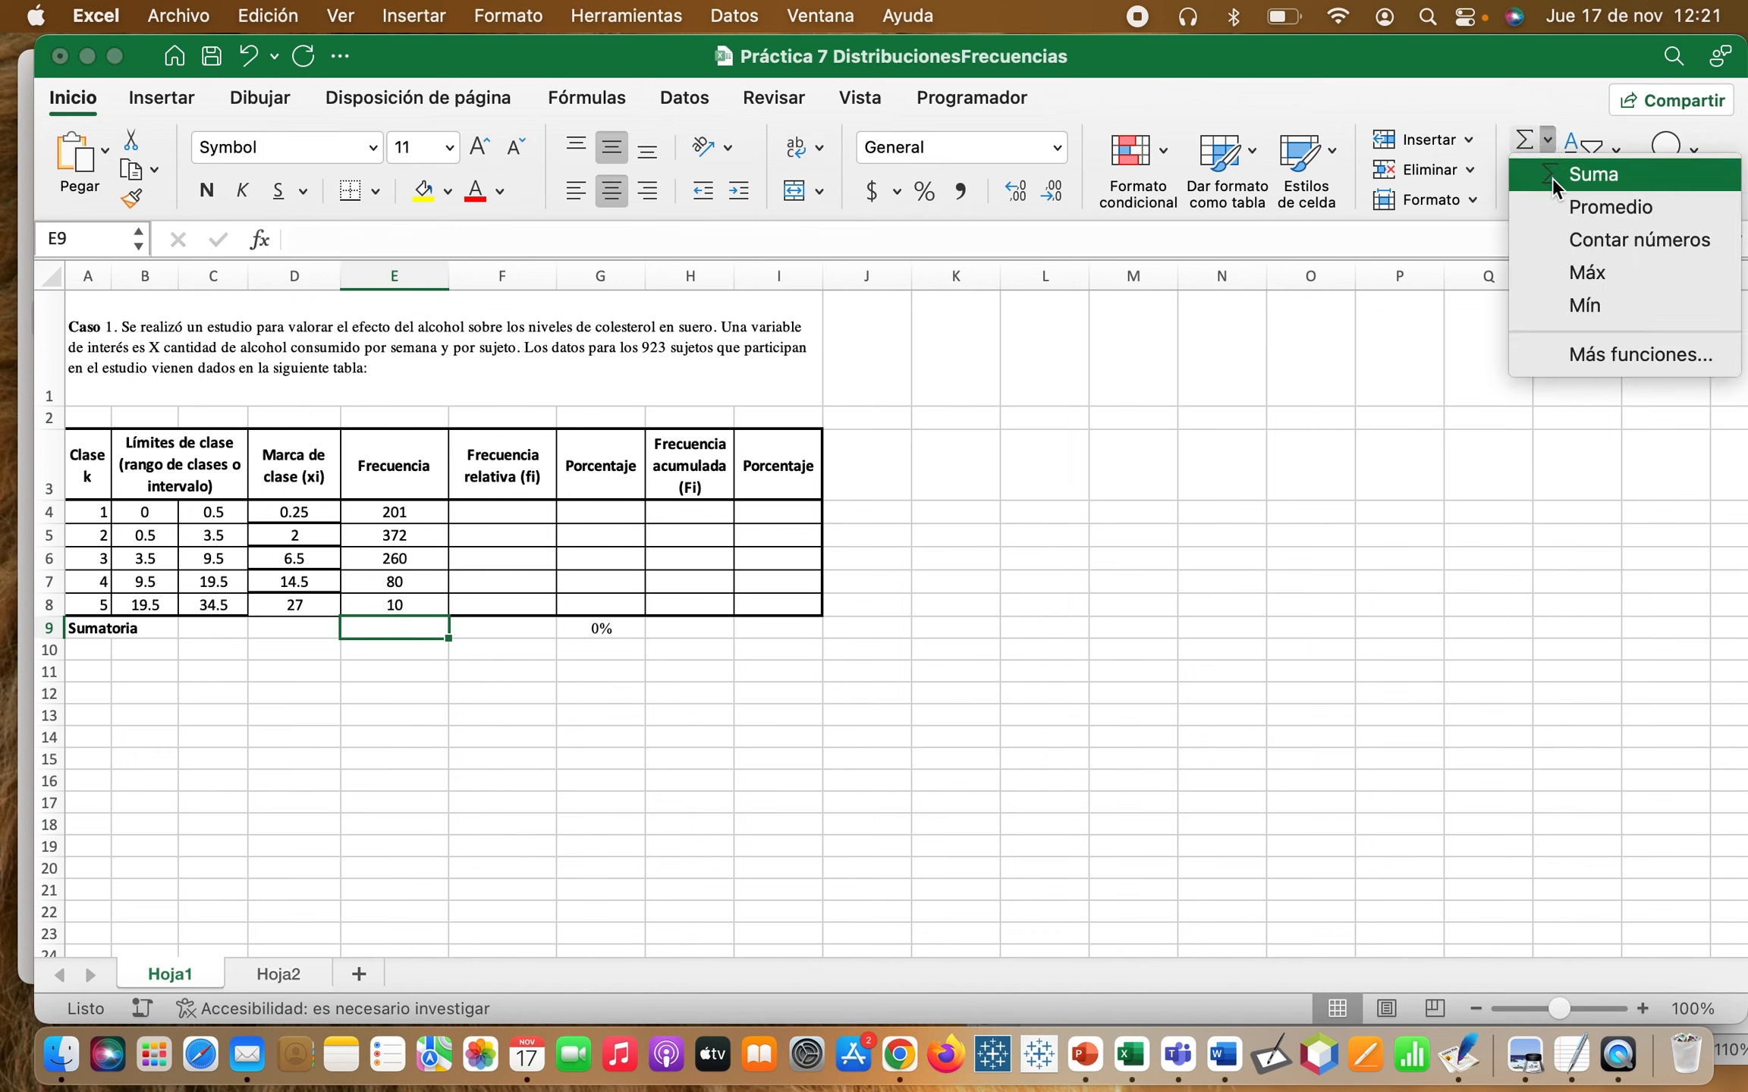
left_click(1552, 176)
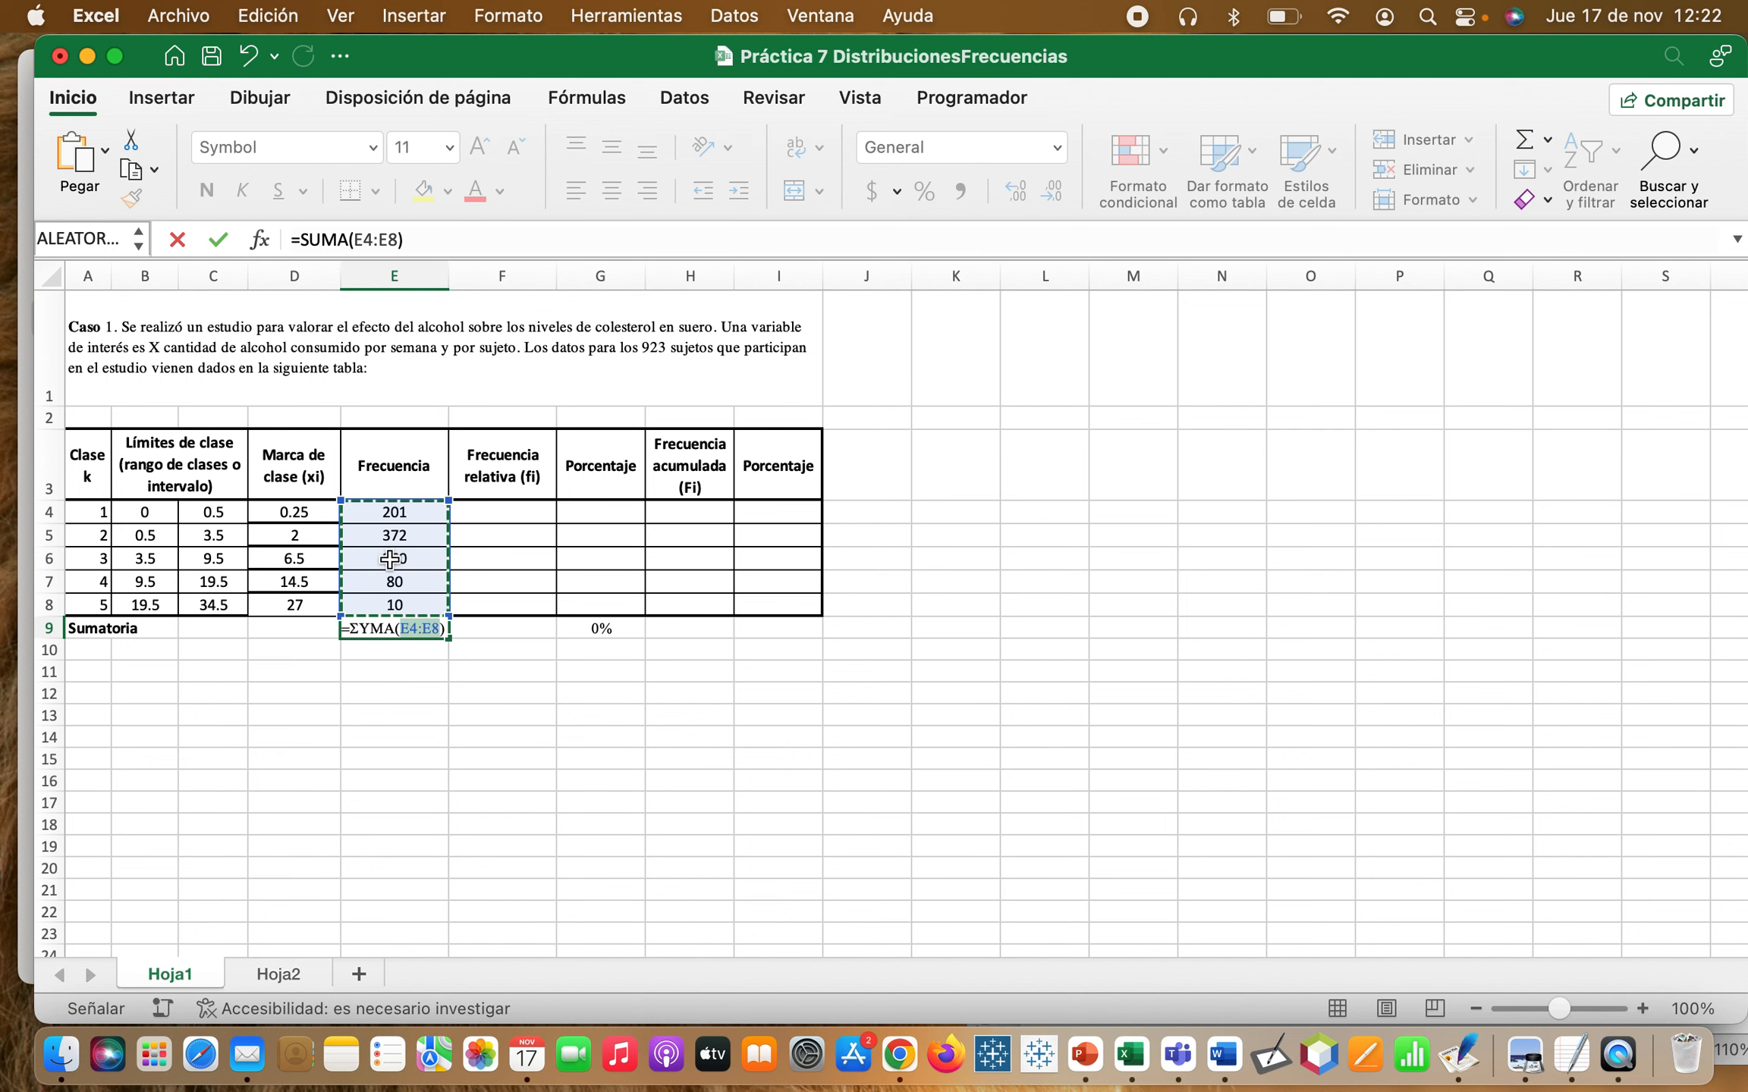
key("Return")
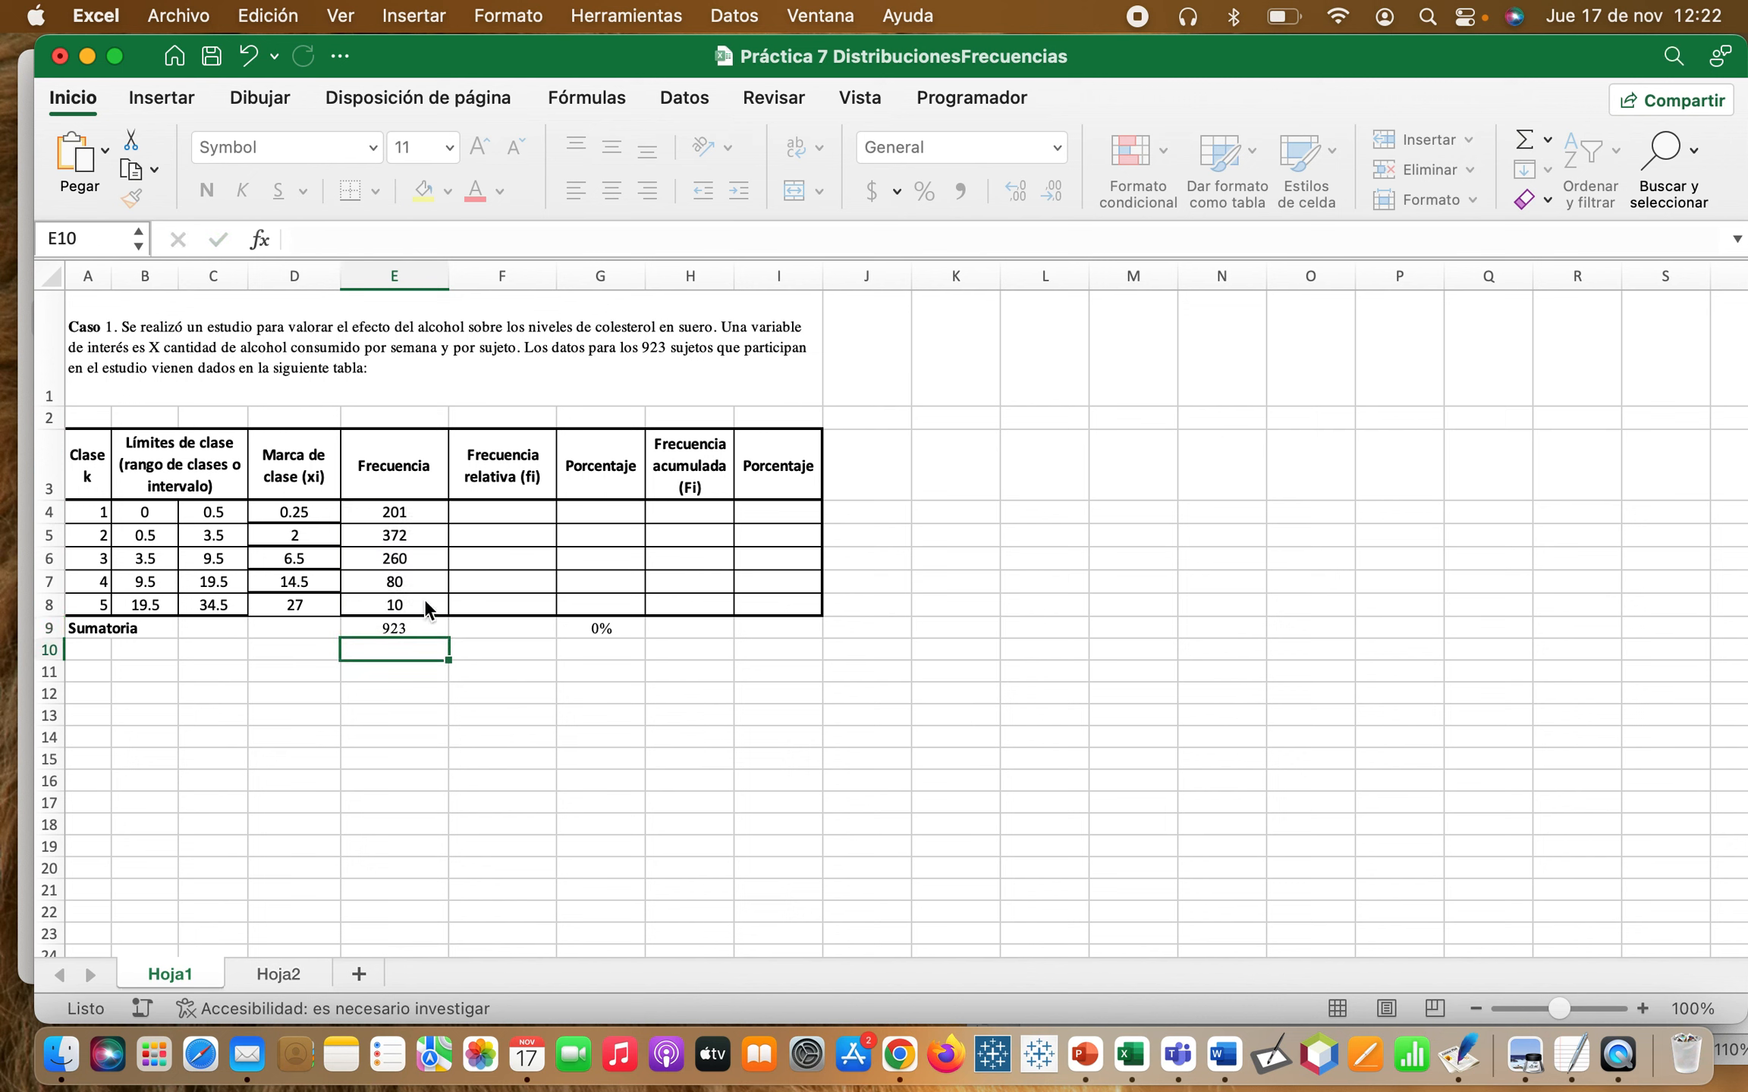
left_click(408, 626)
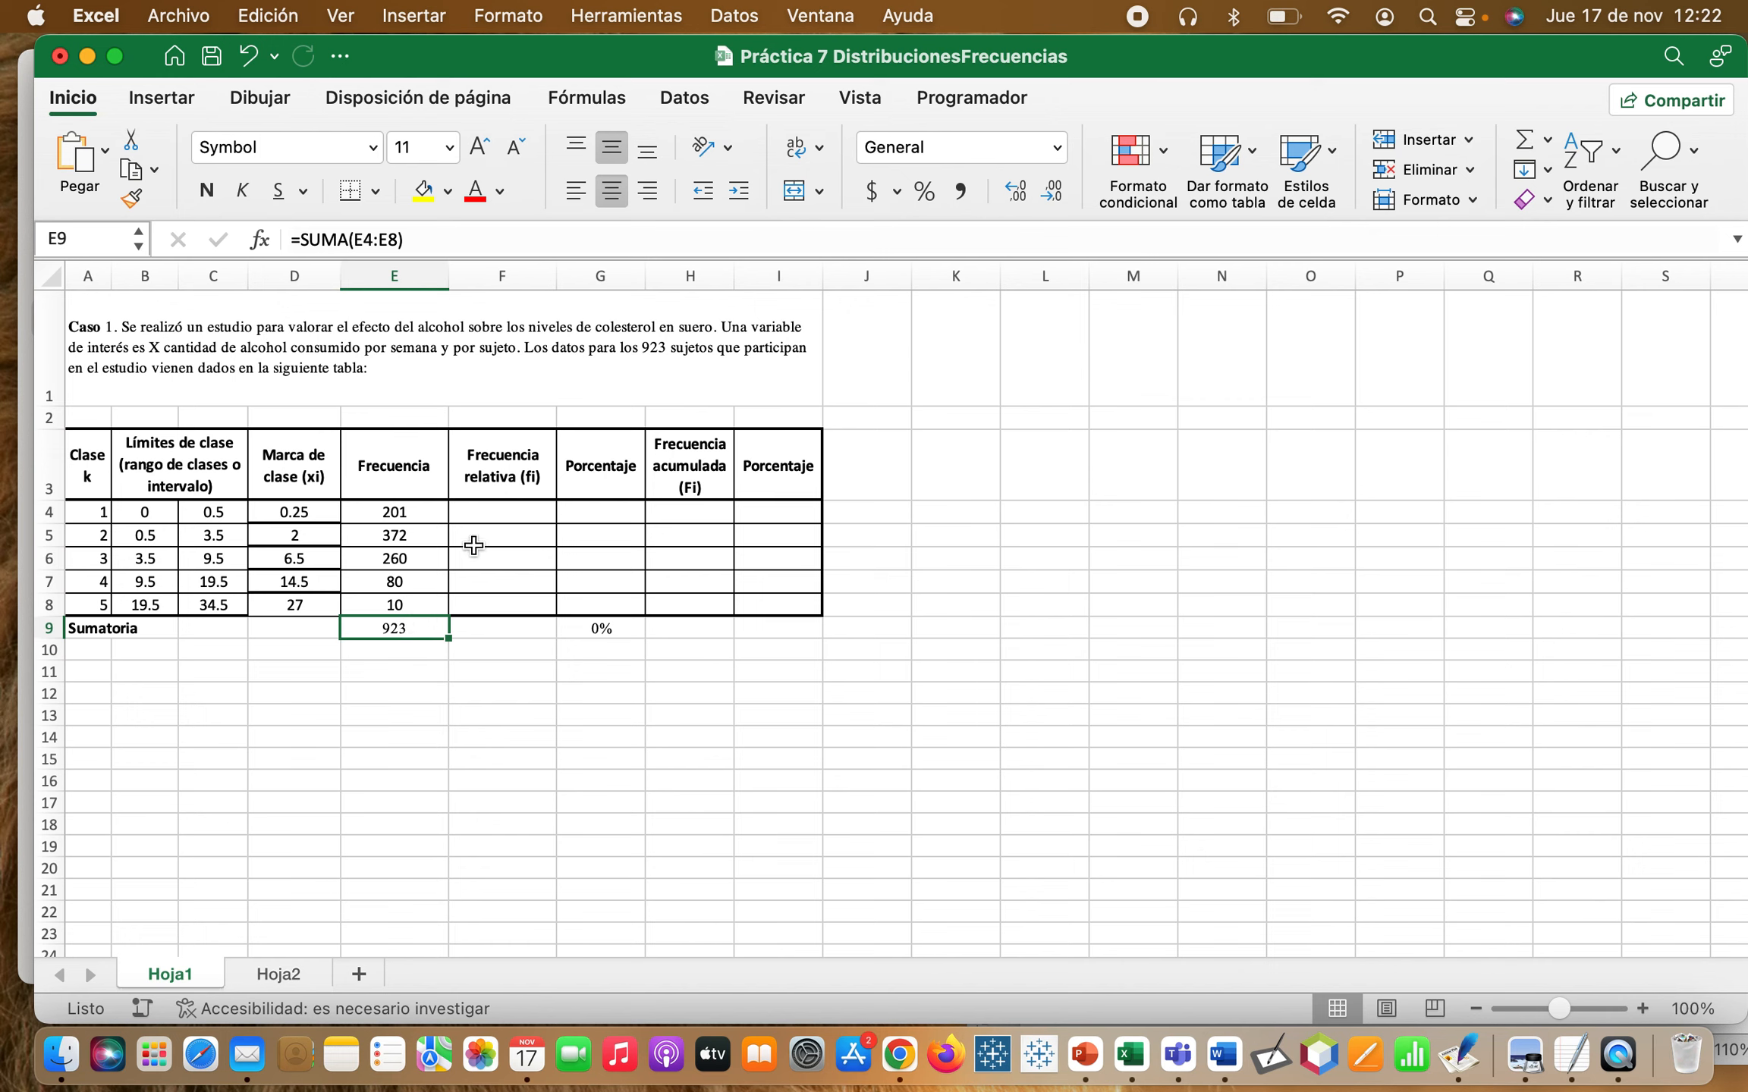
- Calculate the first class's relative frequency in F4 with the formula =E4/E9
left_click(506, 511)
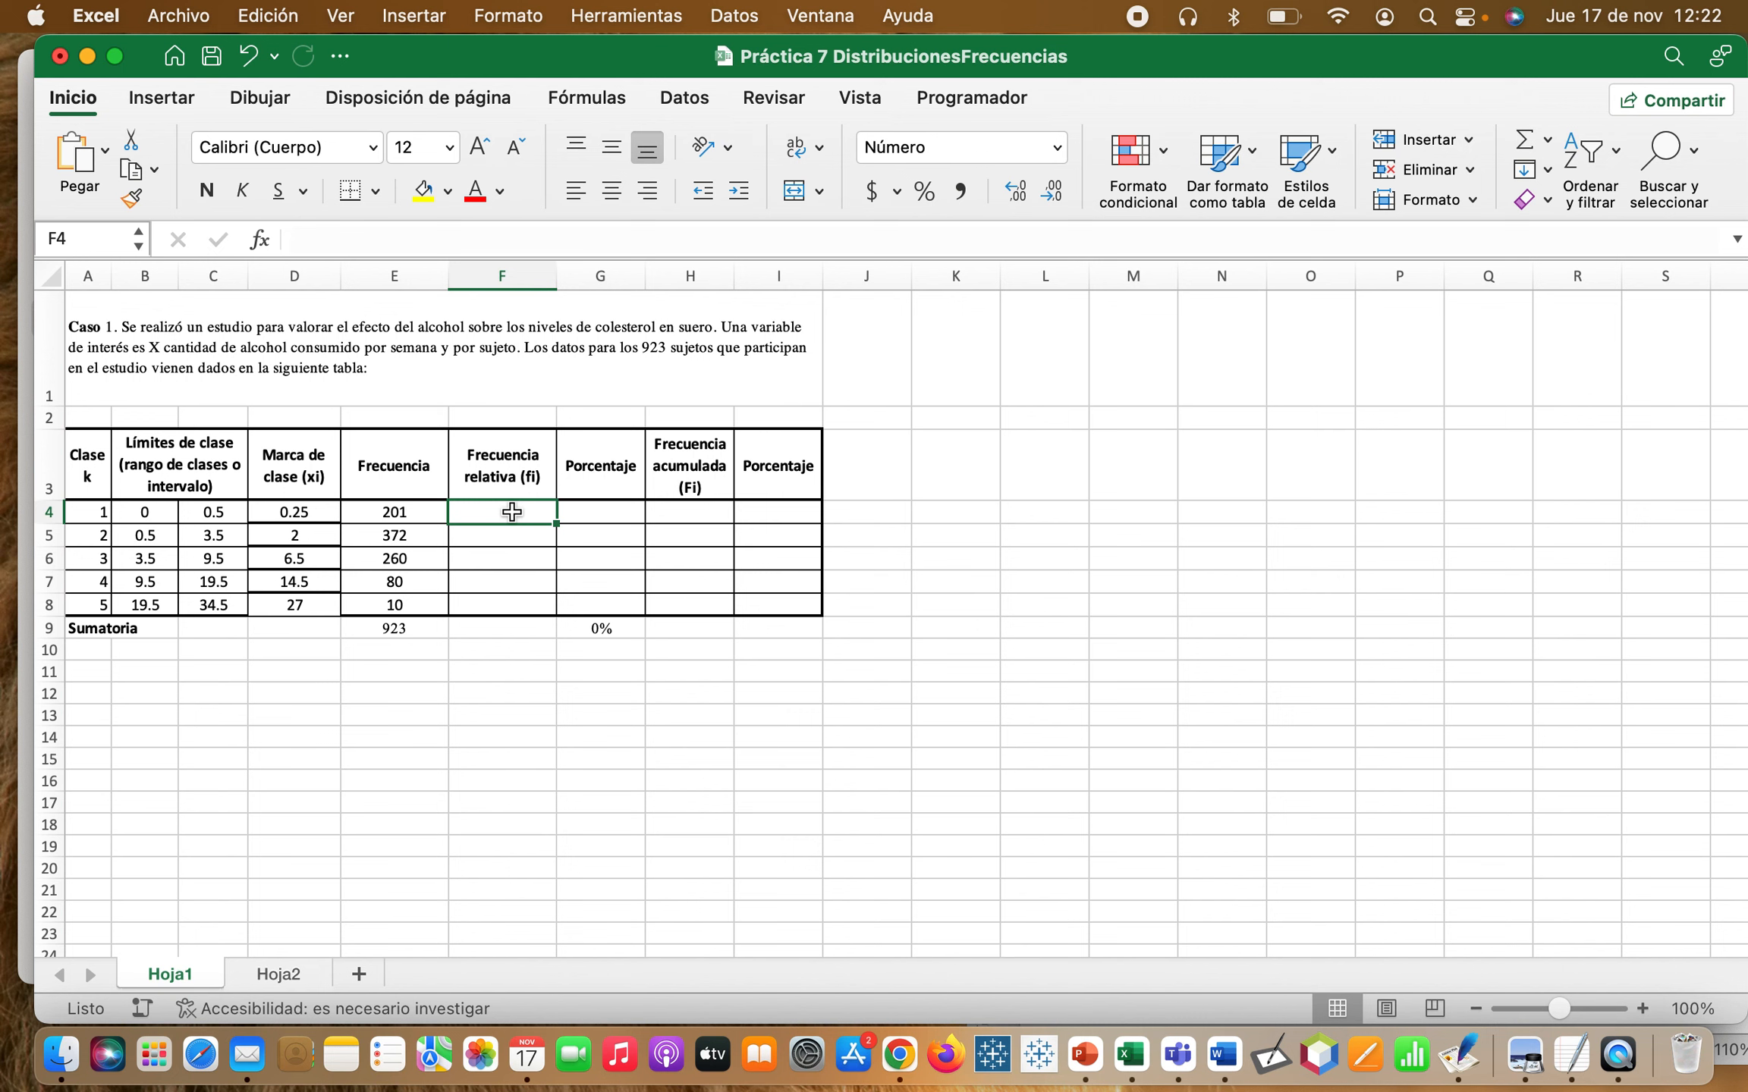
type("=")
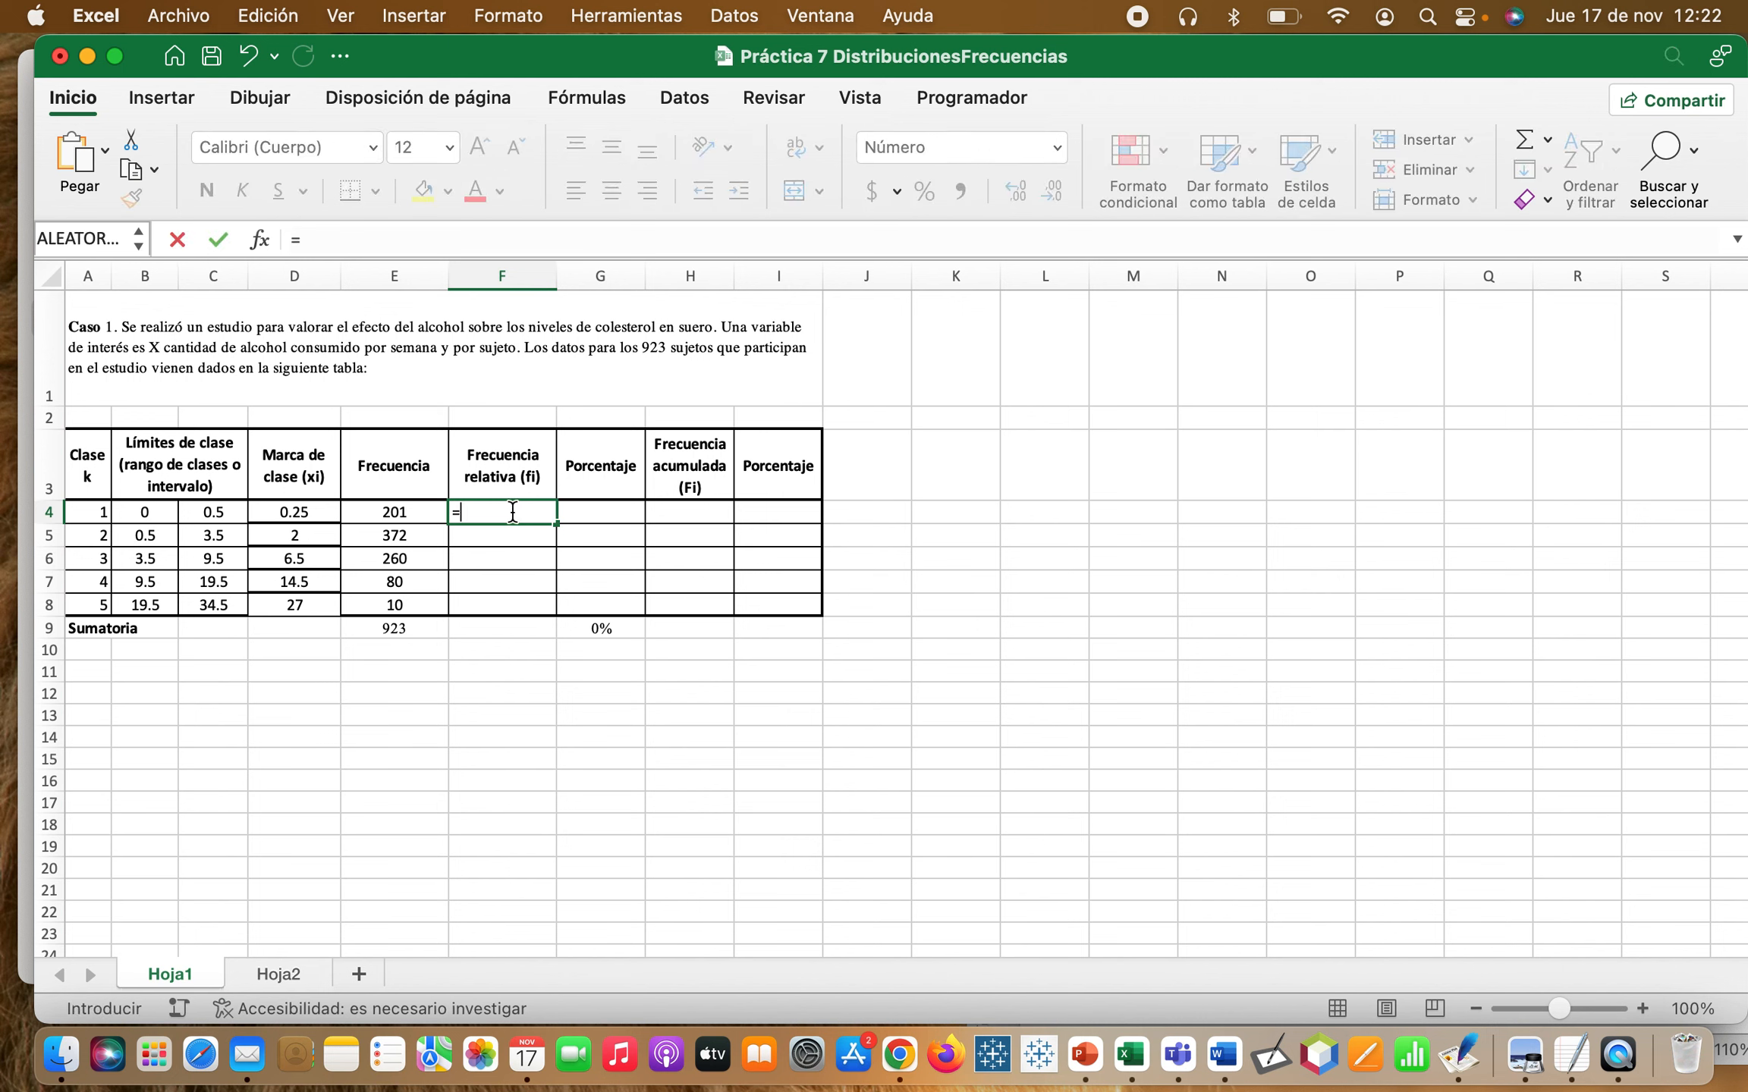
left_click(410, 513)
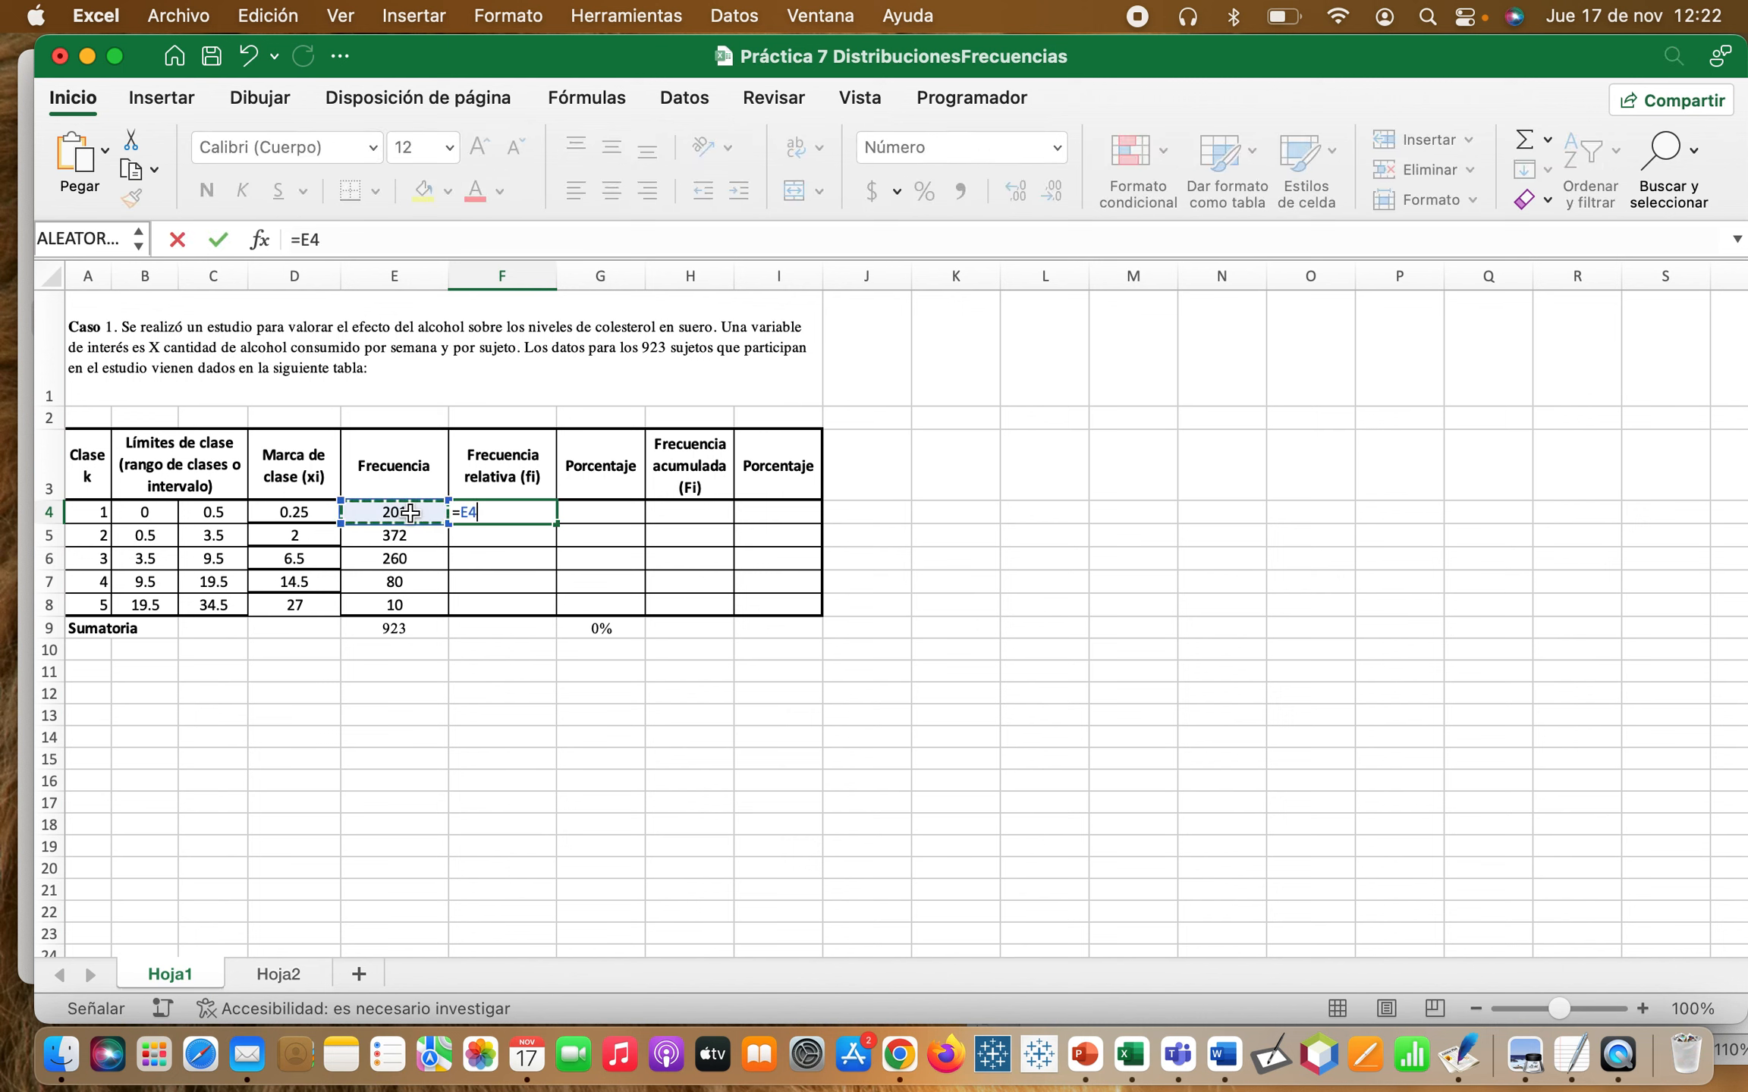
type("/")
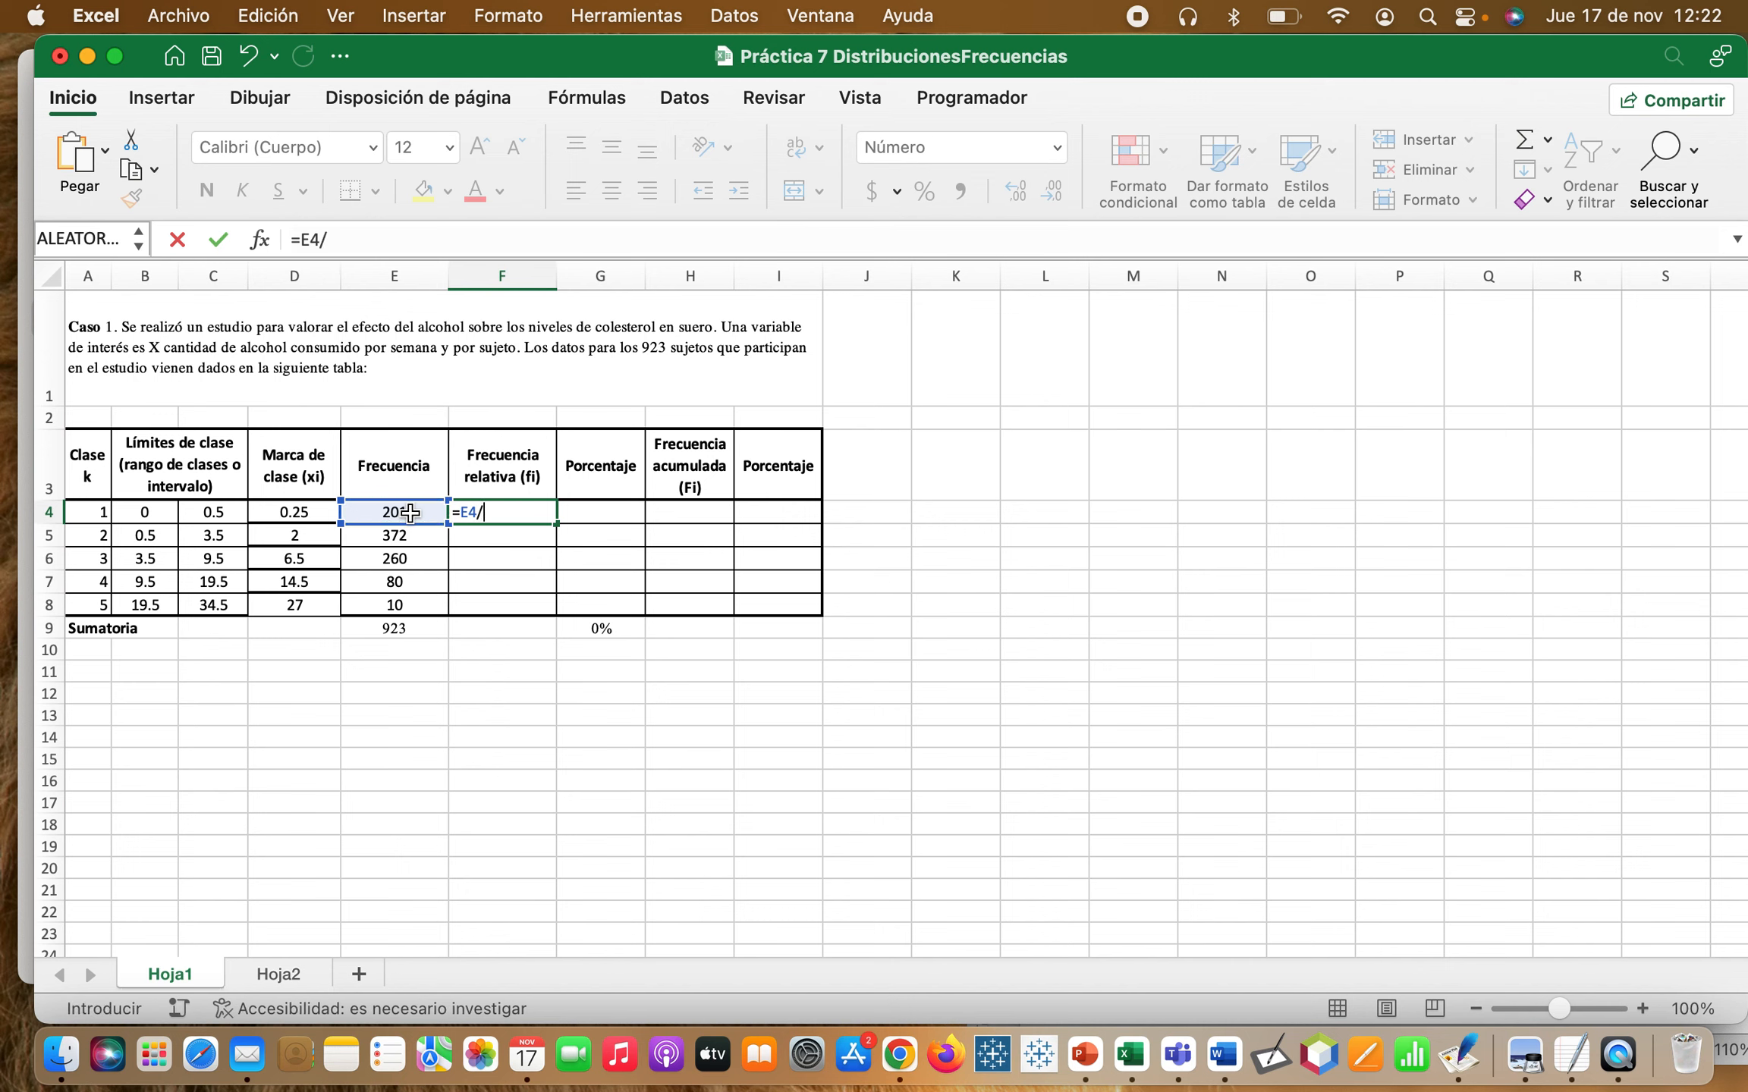
left_click(400, 629)
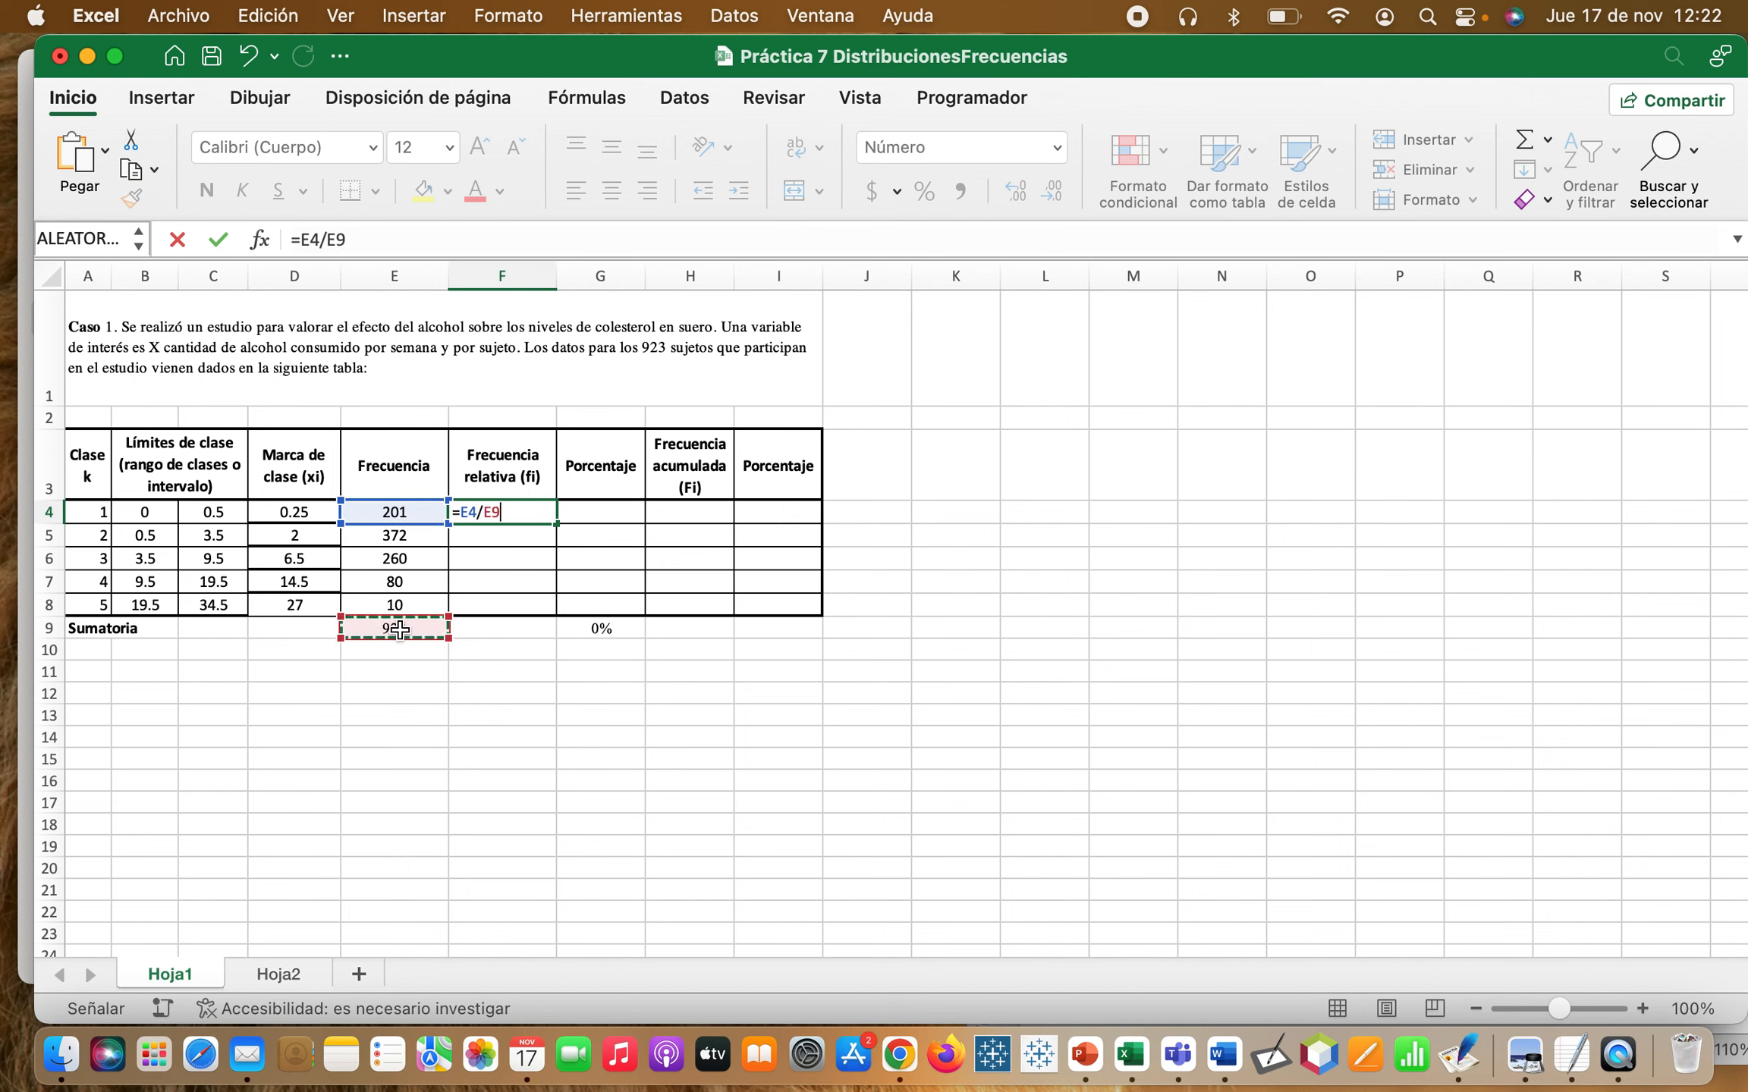
key("Return")
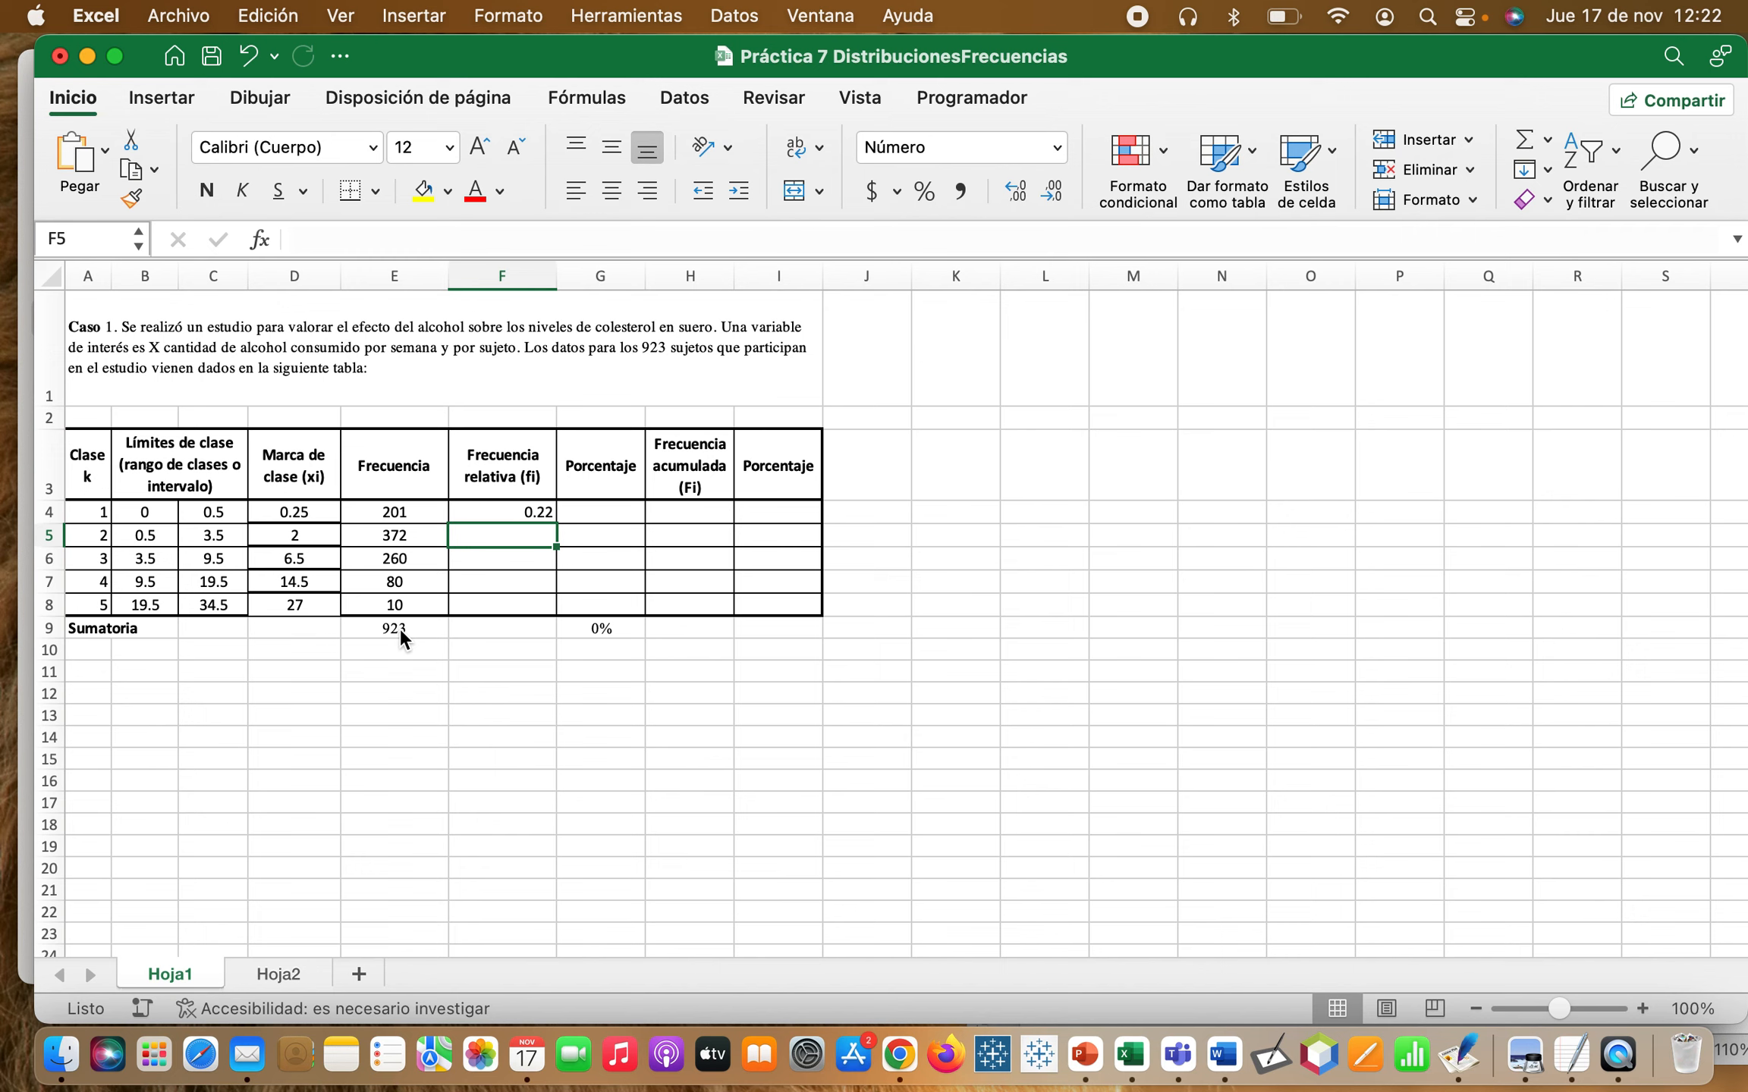
left_click(528, 512)
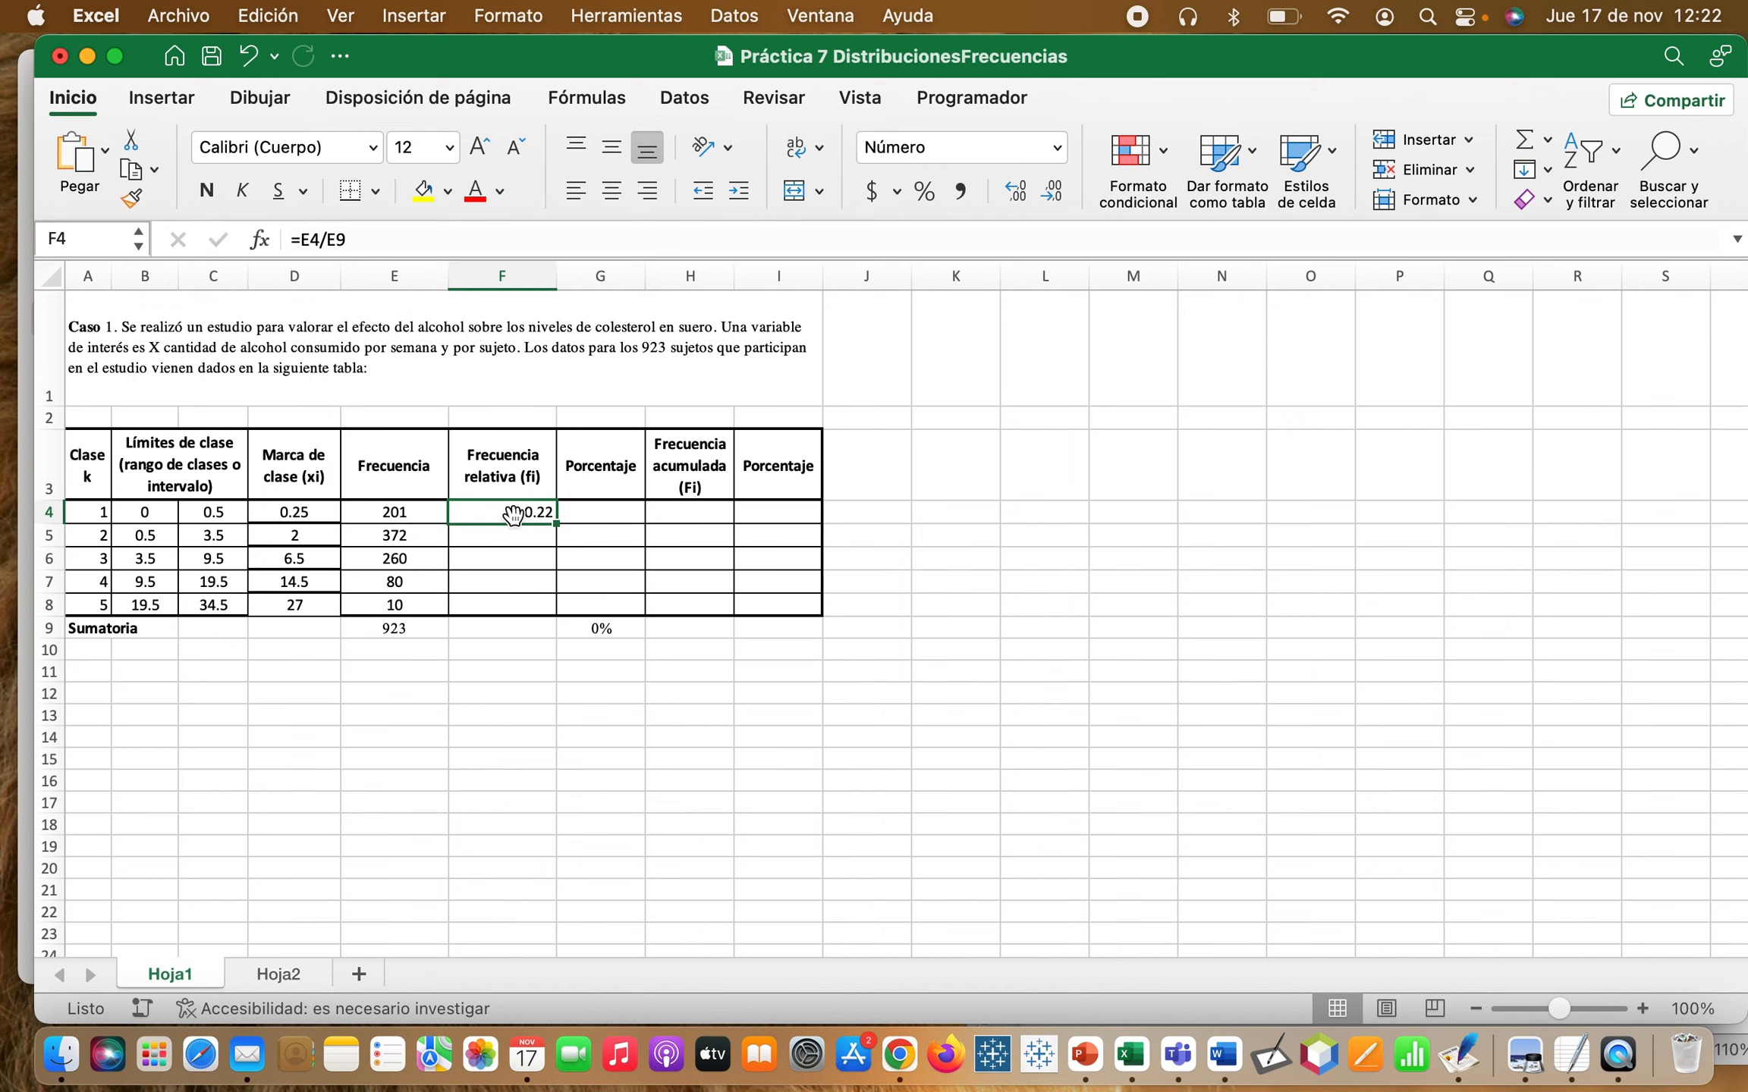
- Try to fill the relative frequency formula from F4 down through F8
left_click(613, 511)
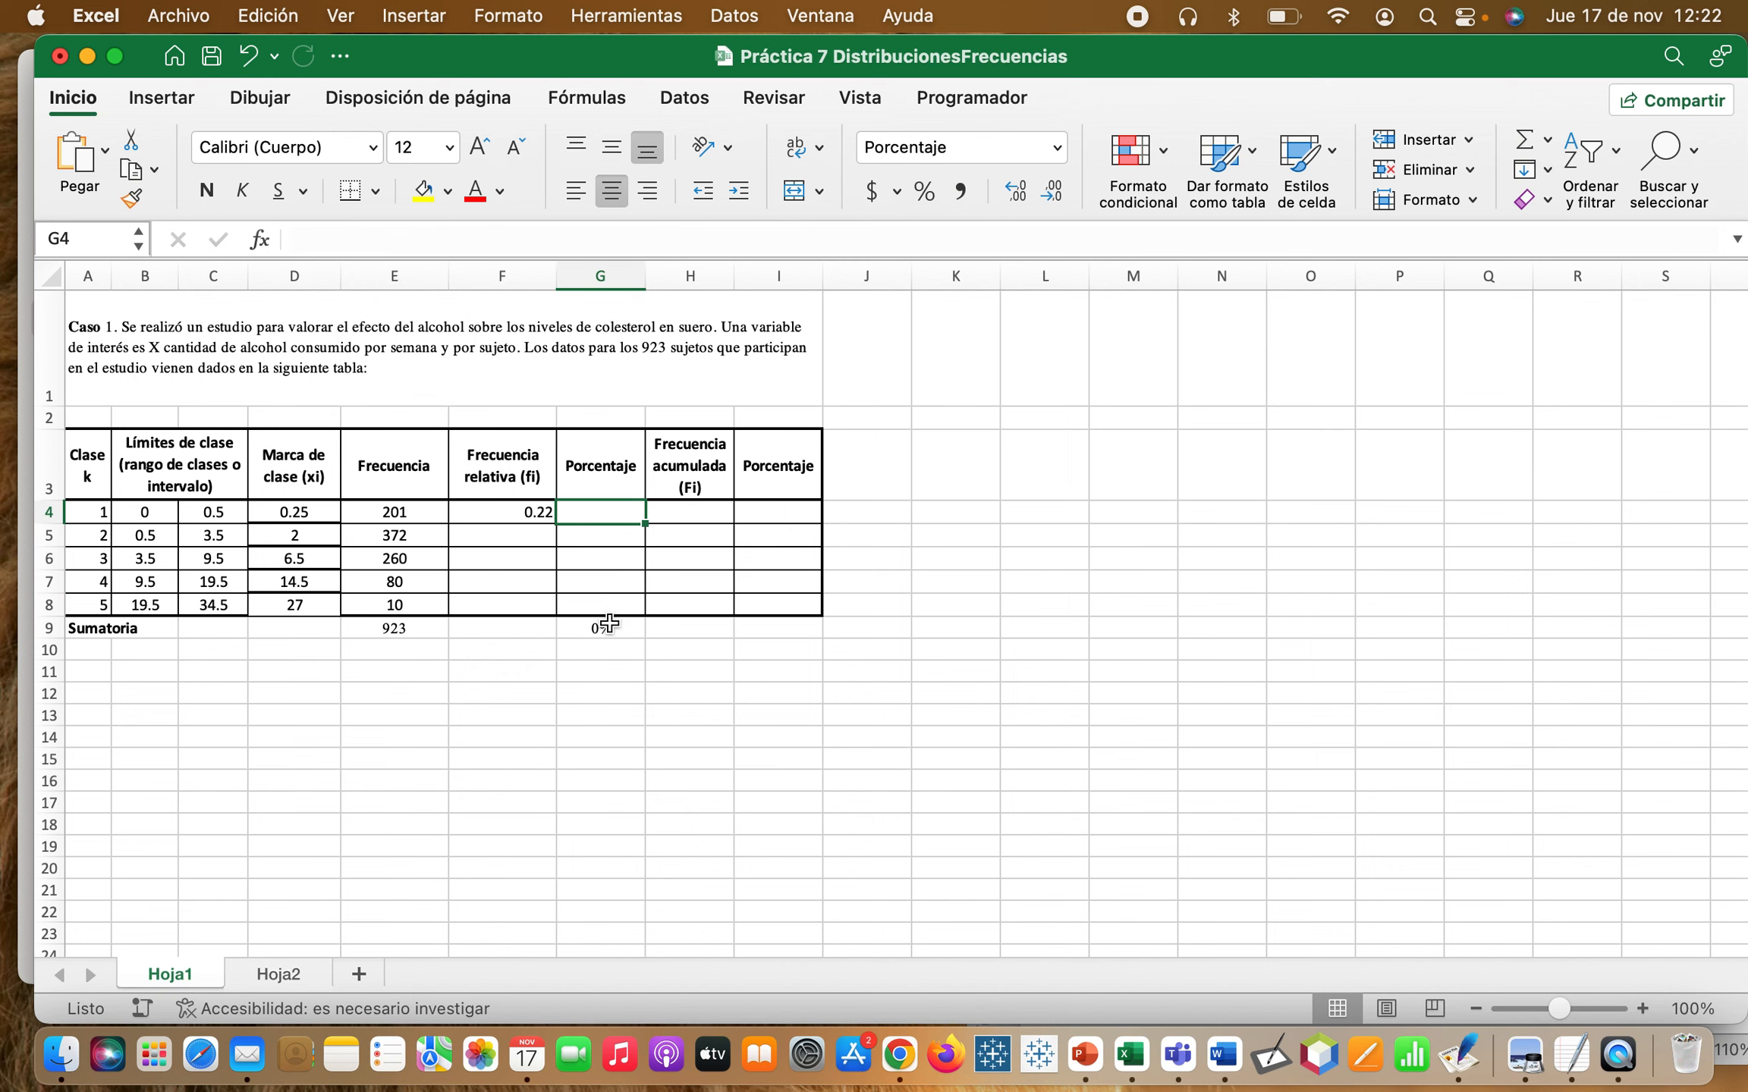
left_click(498, 514)
left_click(600, 518)
left_click(540, 514)
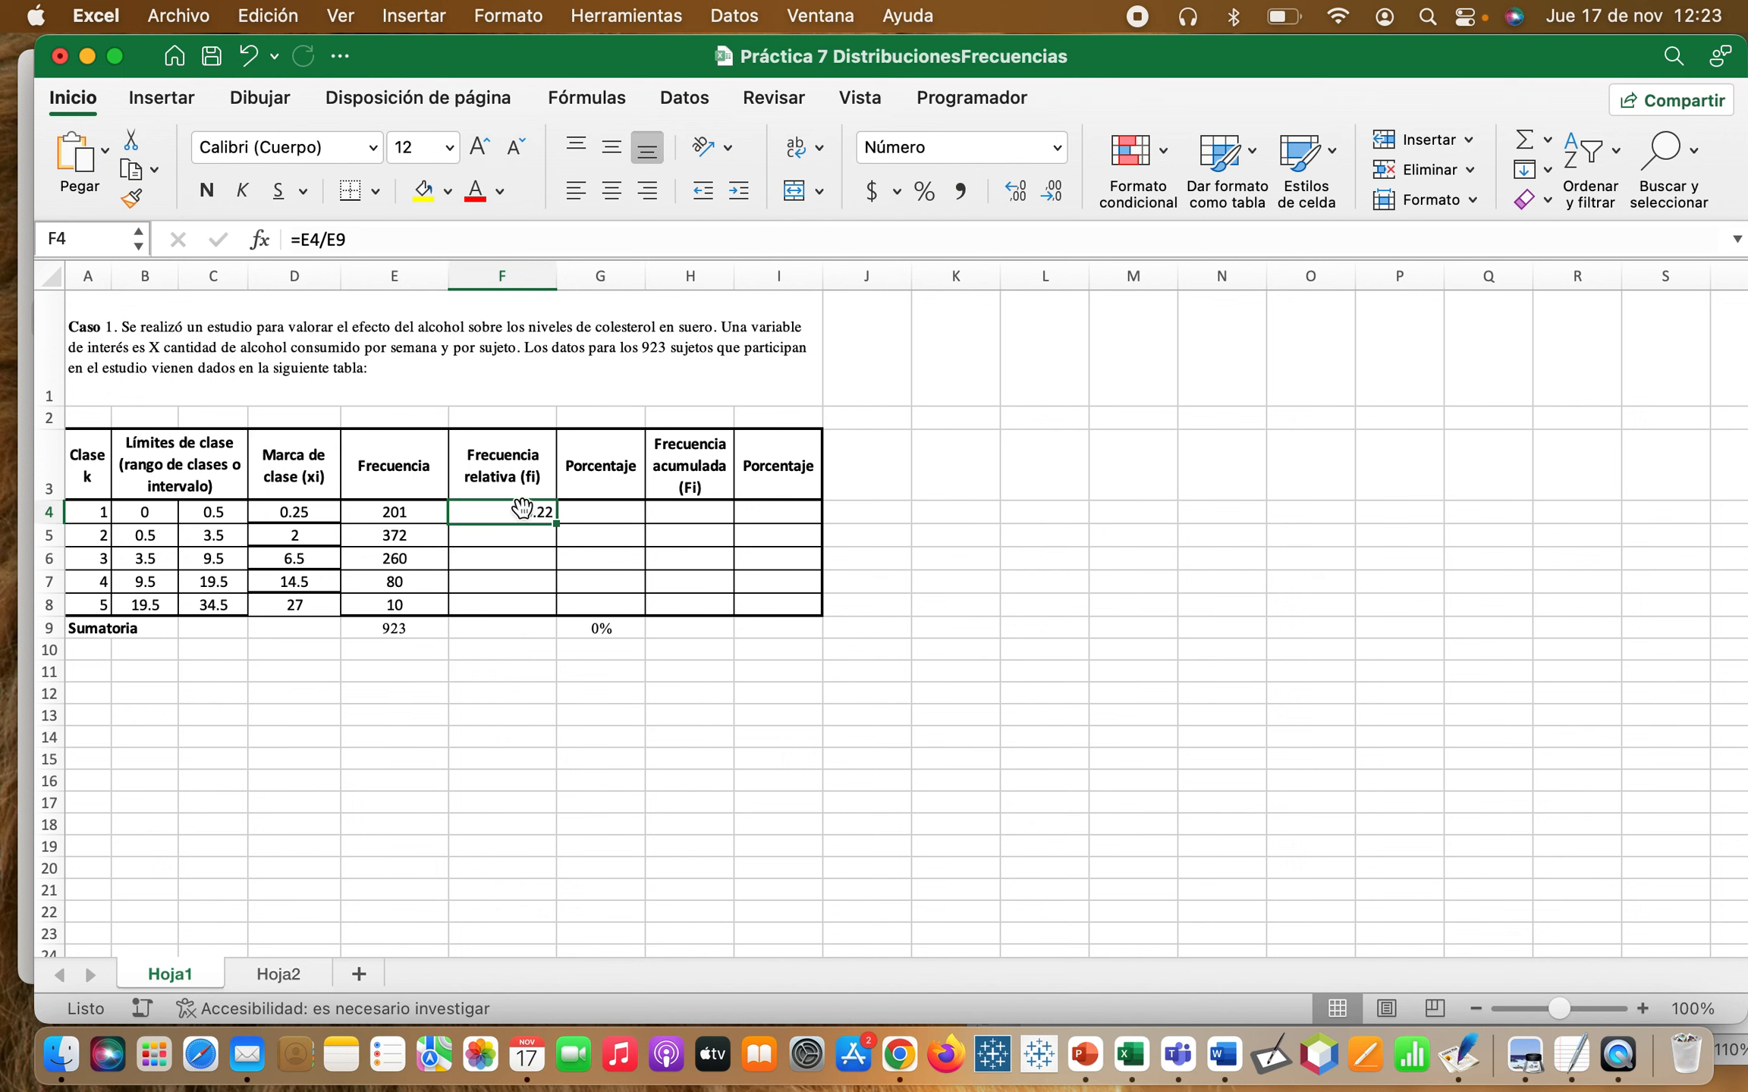
left_click_drag(556, 524, 556, 613)
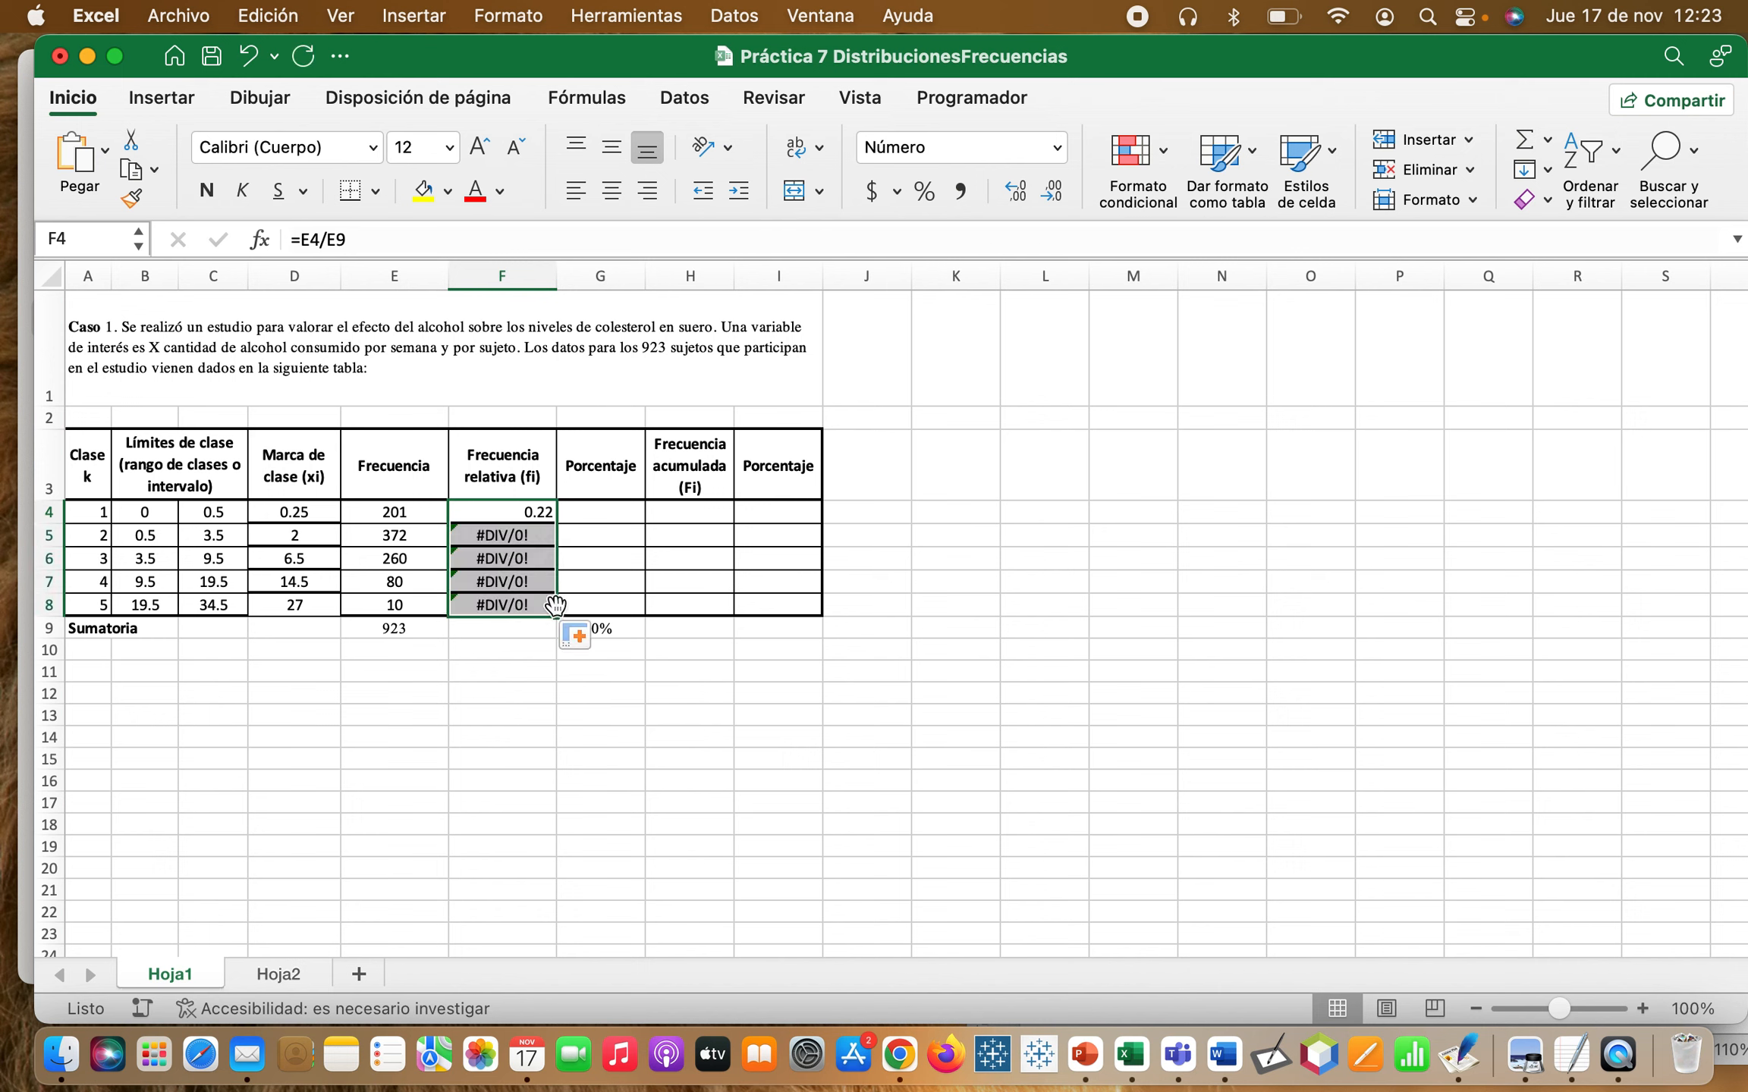
left_click(514, 693)
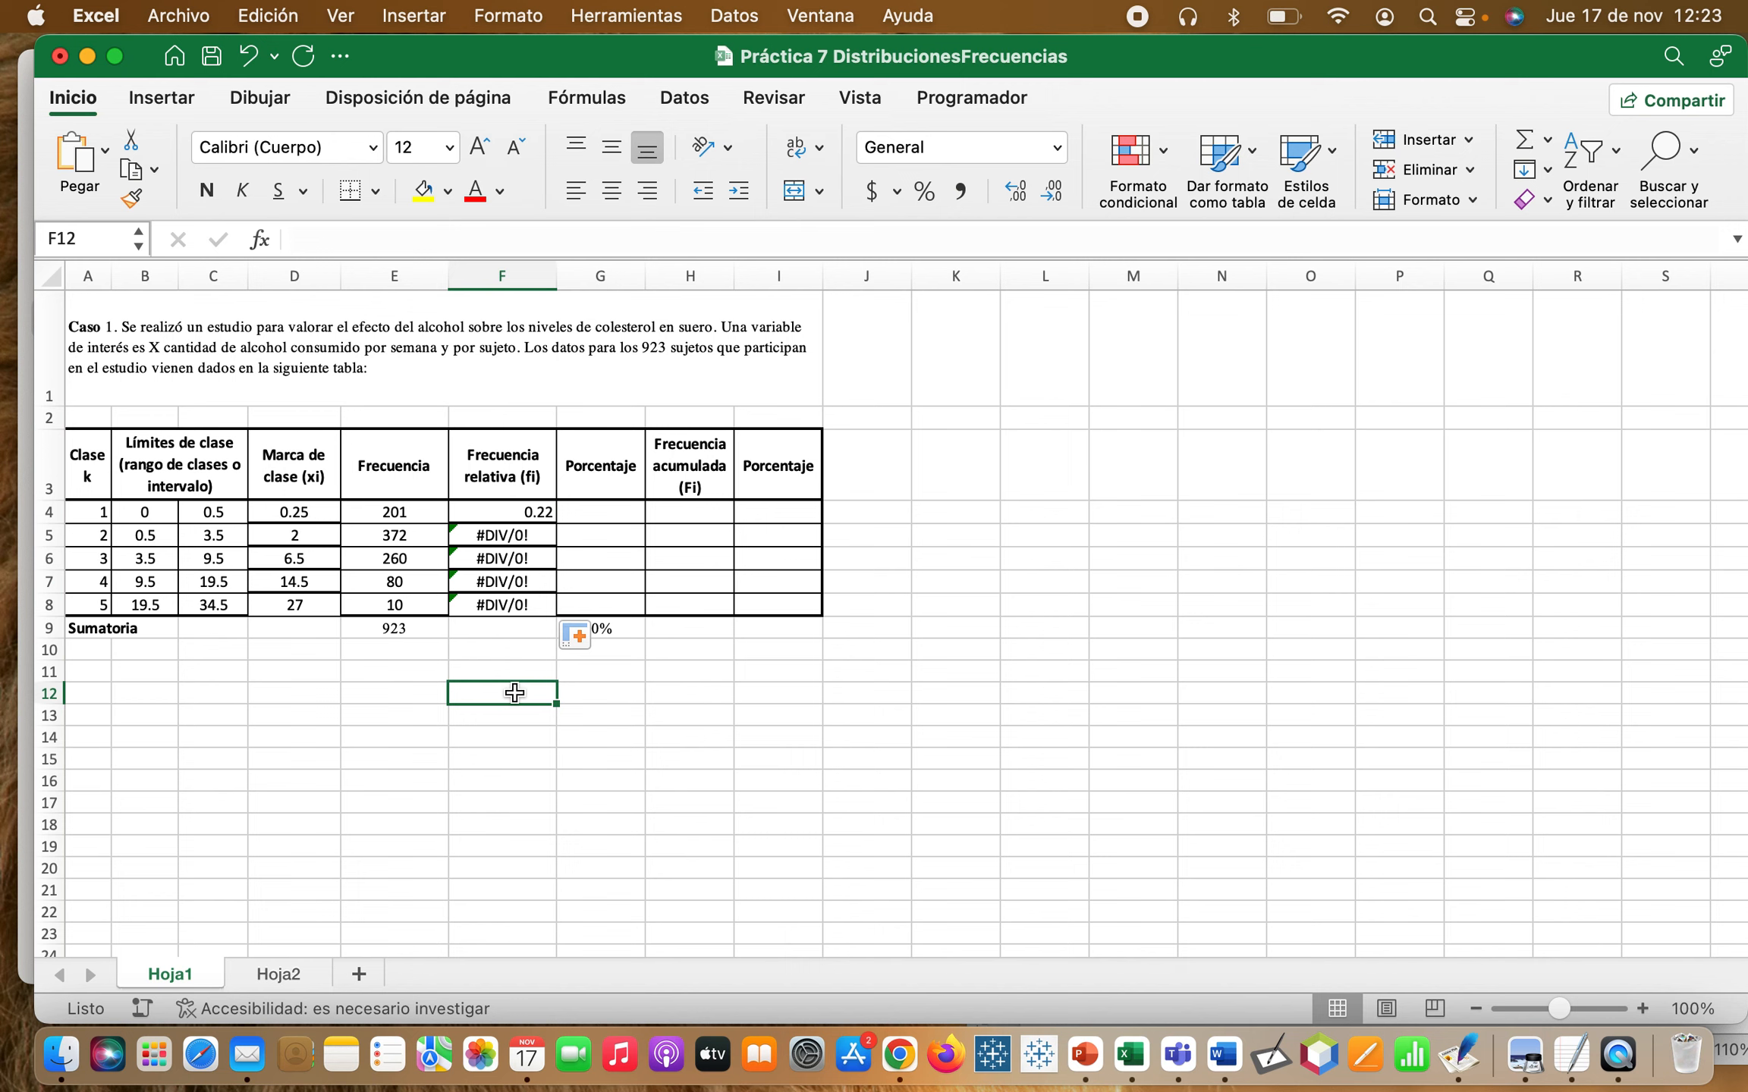
- Inspect the relative frequency formulas in F4, F5 and F6 to see which cells each one divides by
left_click(522, 537)
left_click(521, 510)
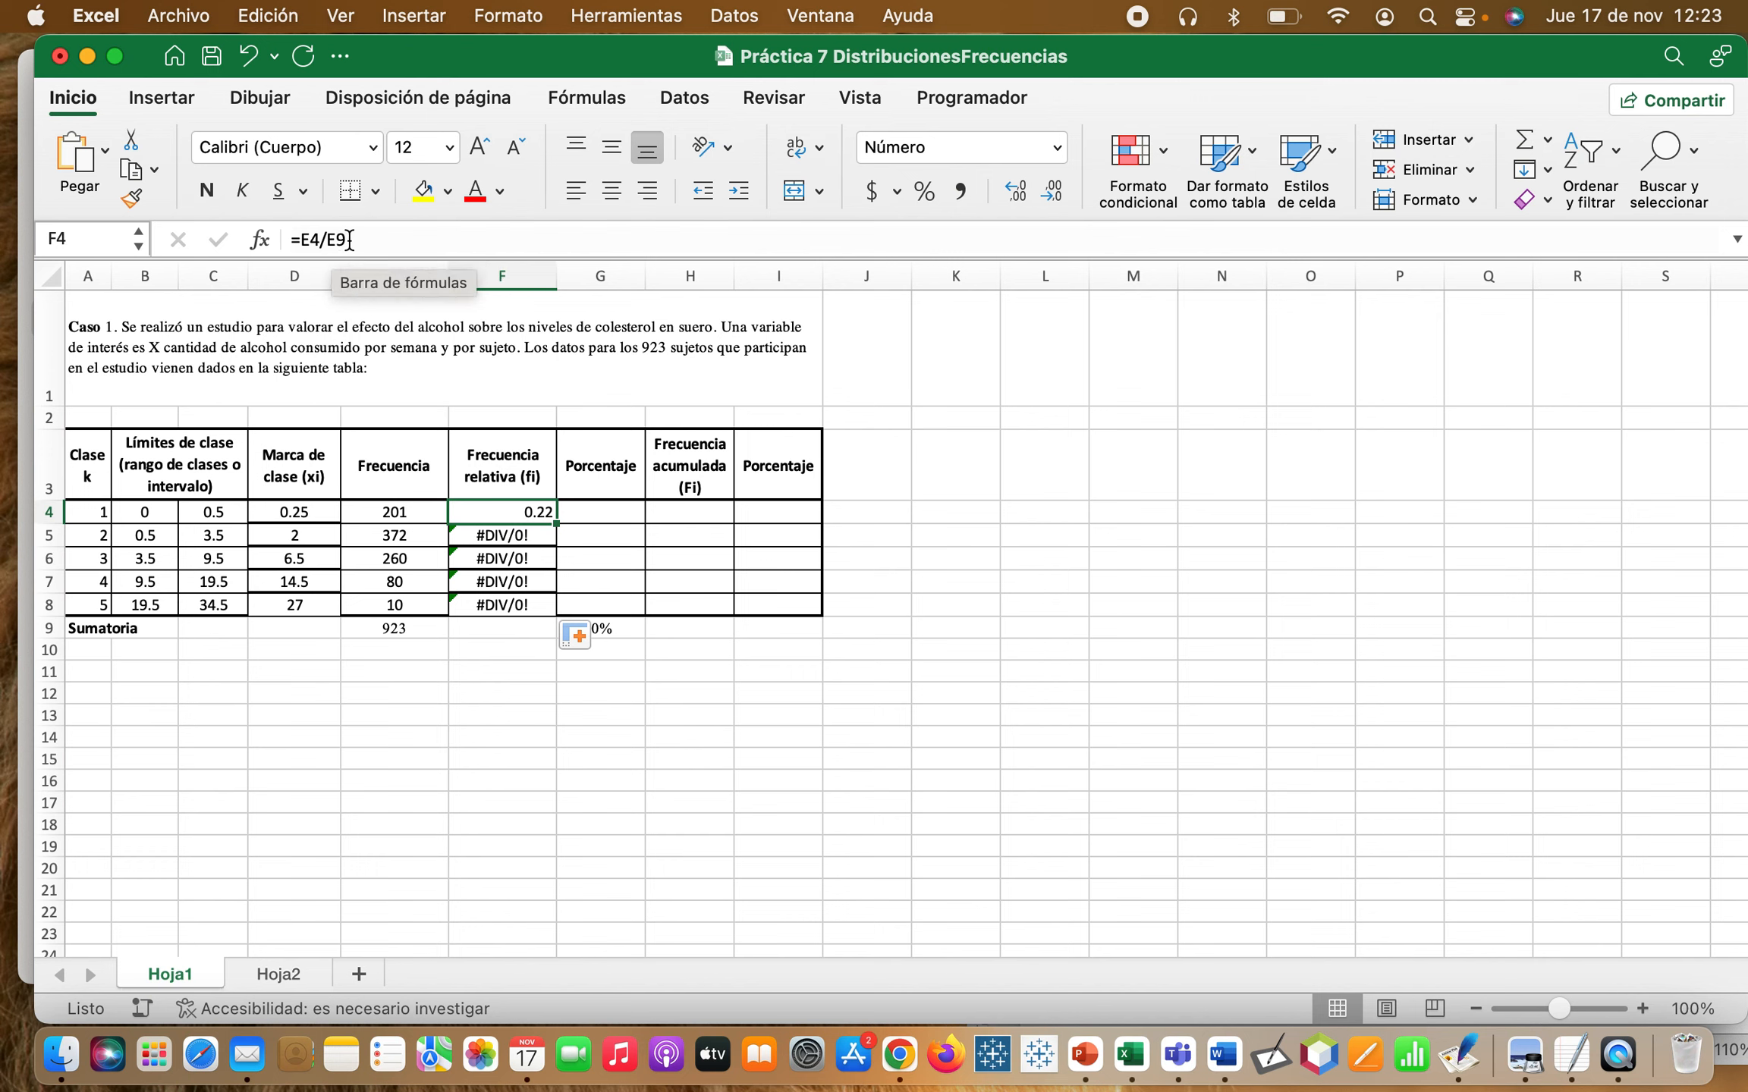
left_click(519, 536)
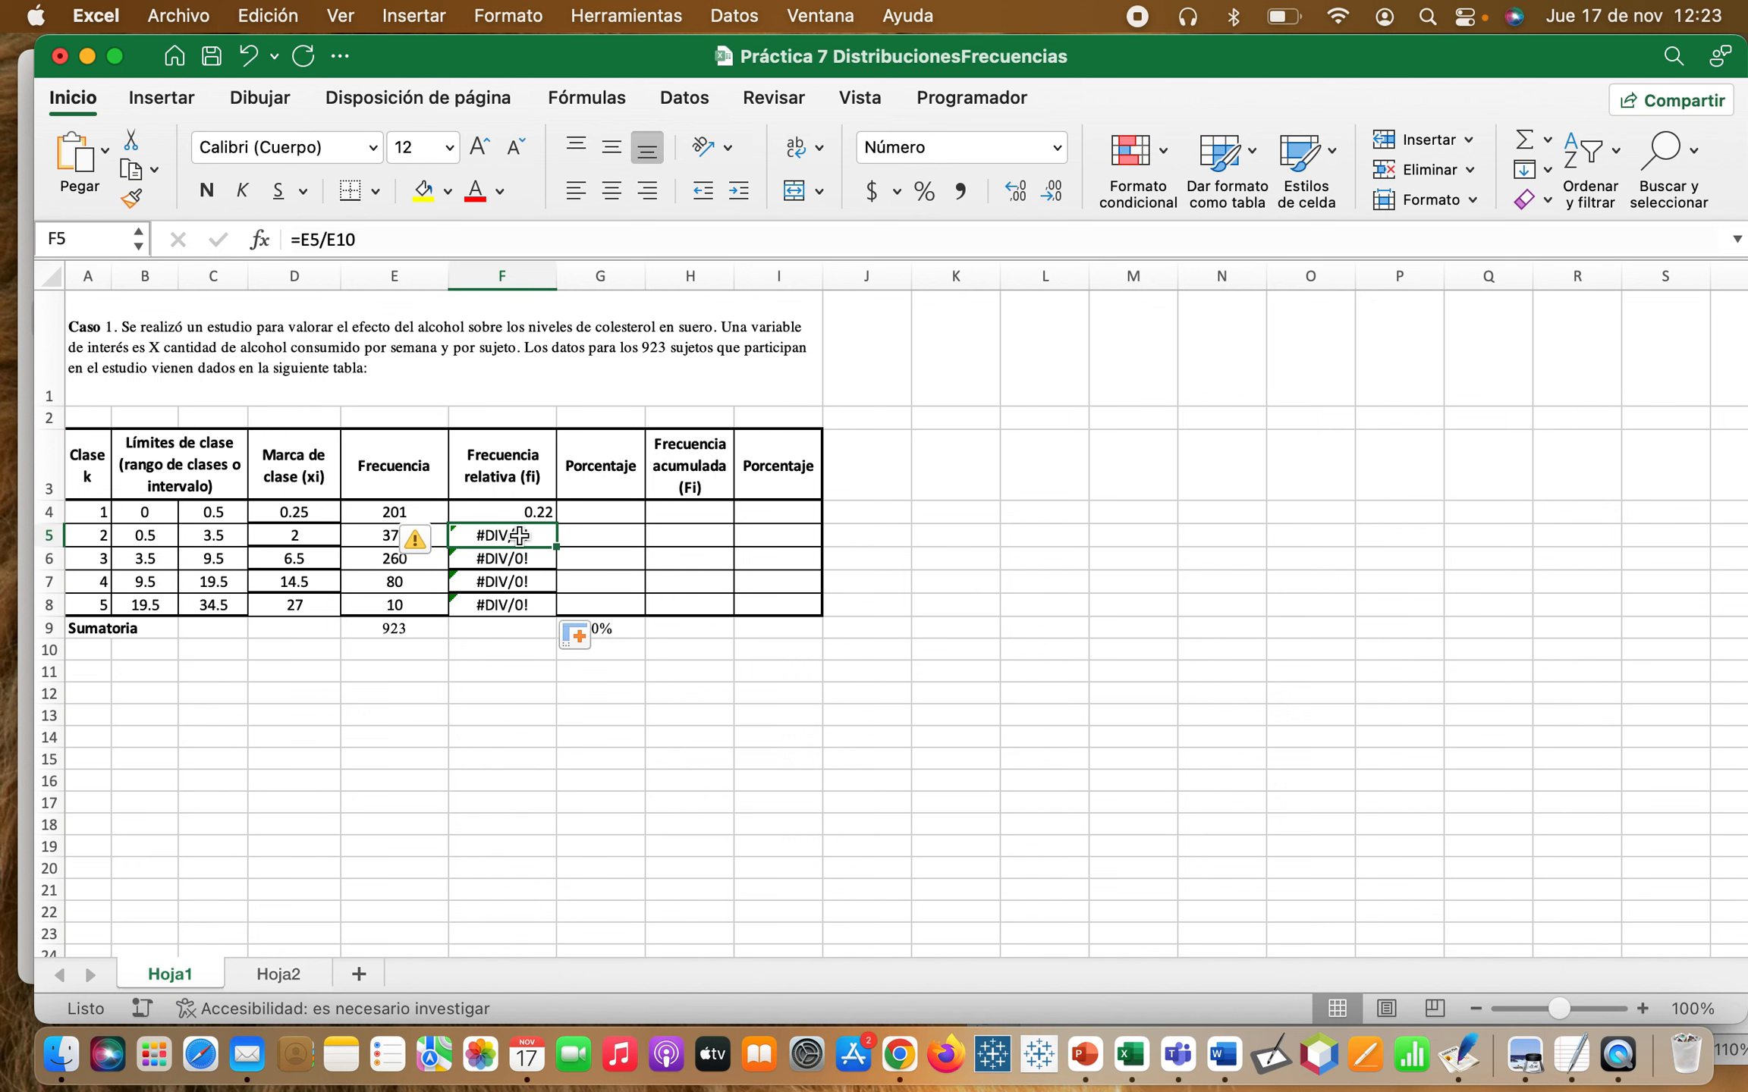
double_click(519, 536)
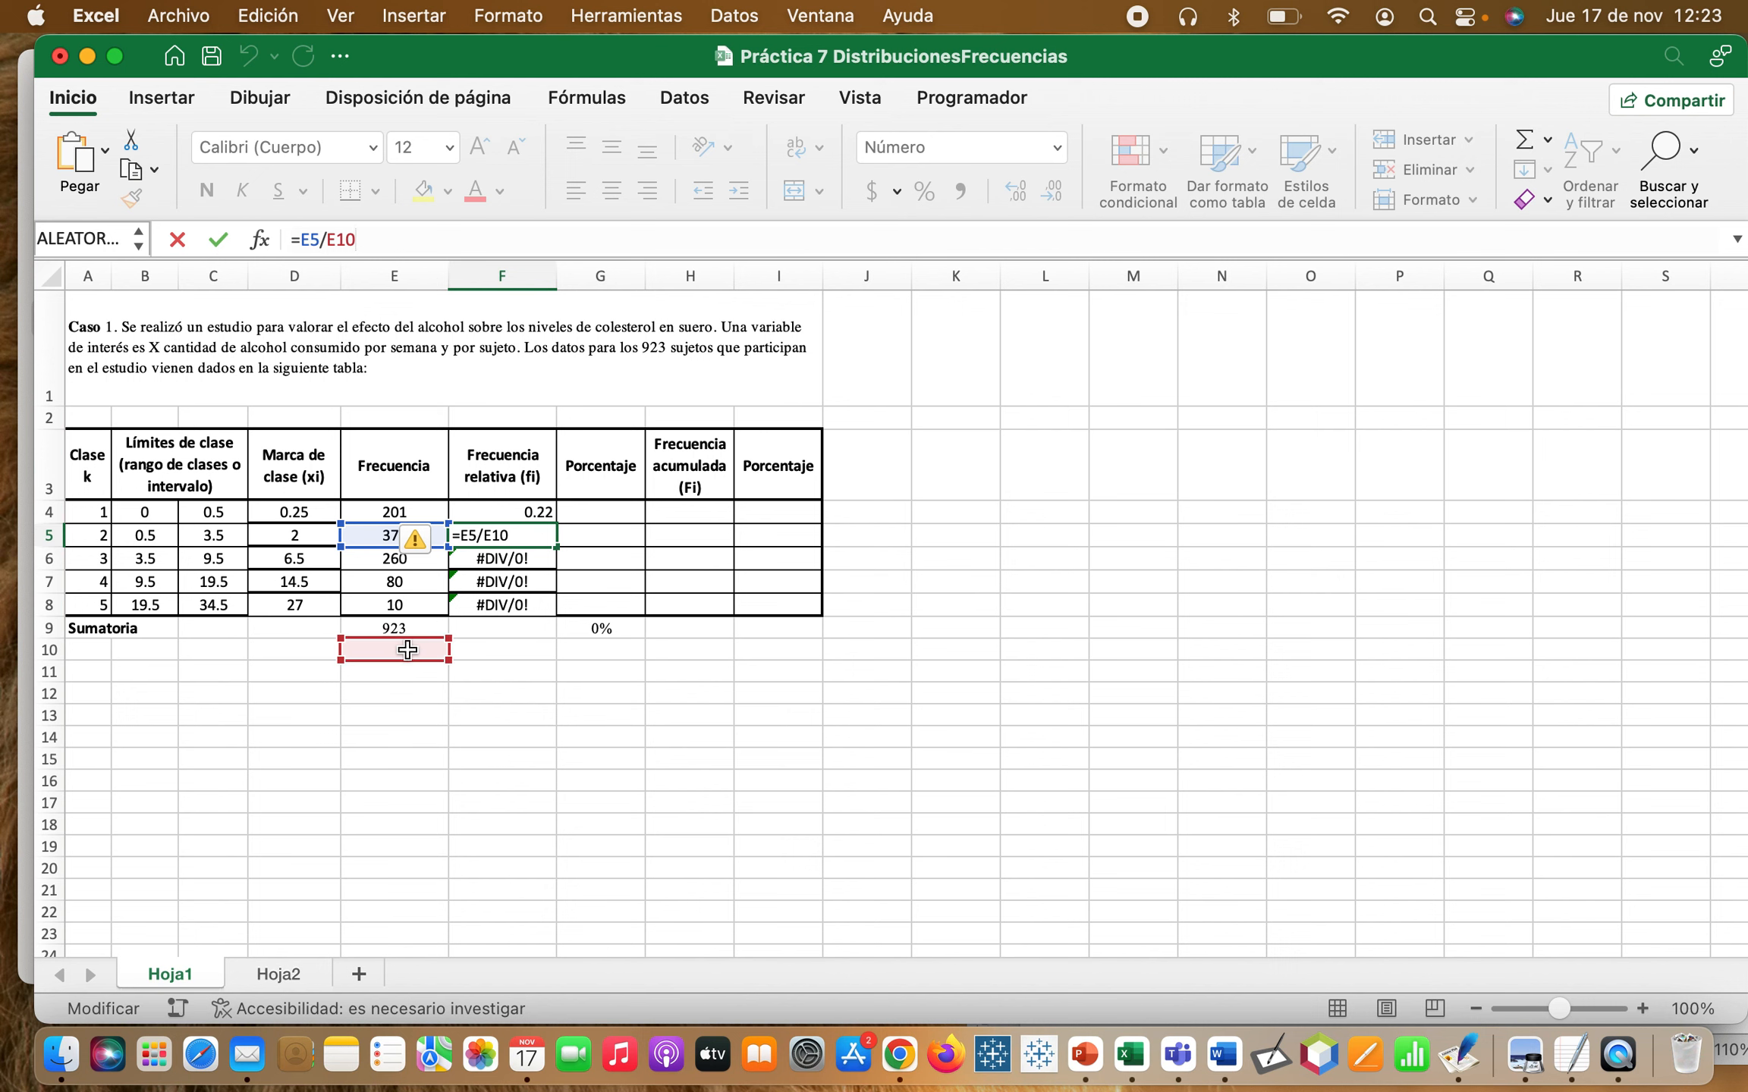
key("Return")
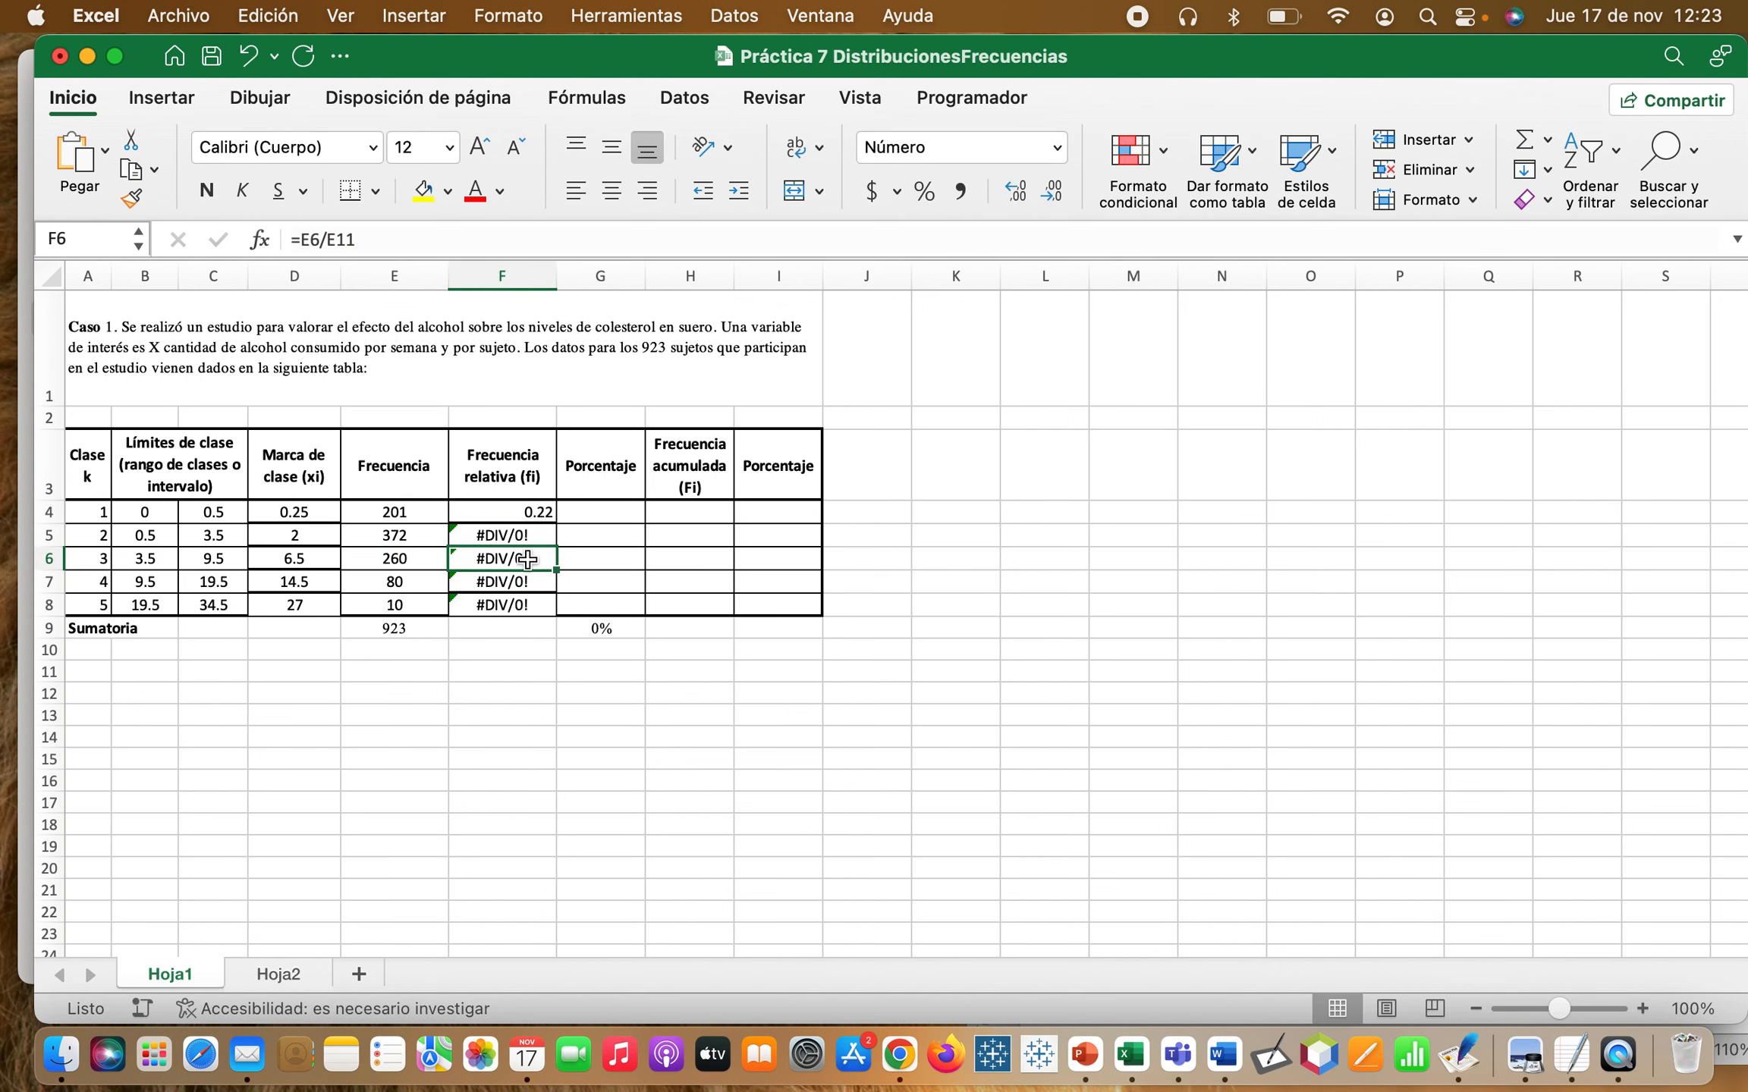
left_click(459, 239)
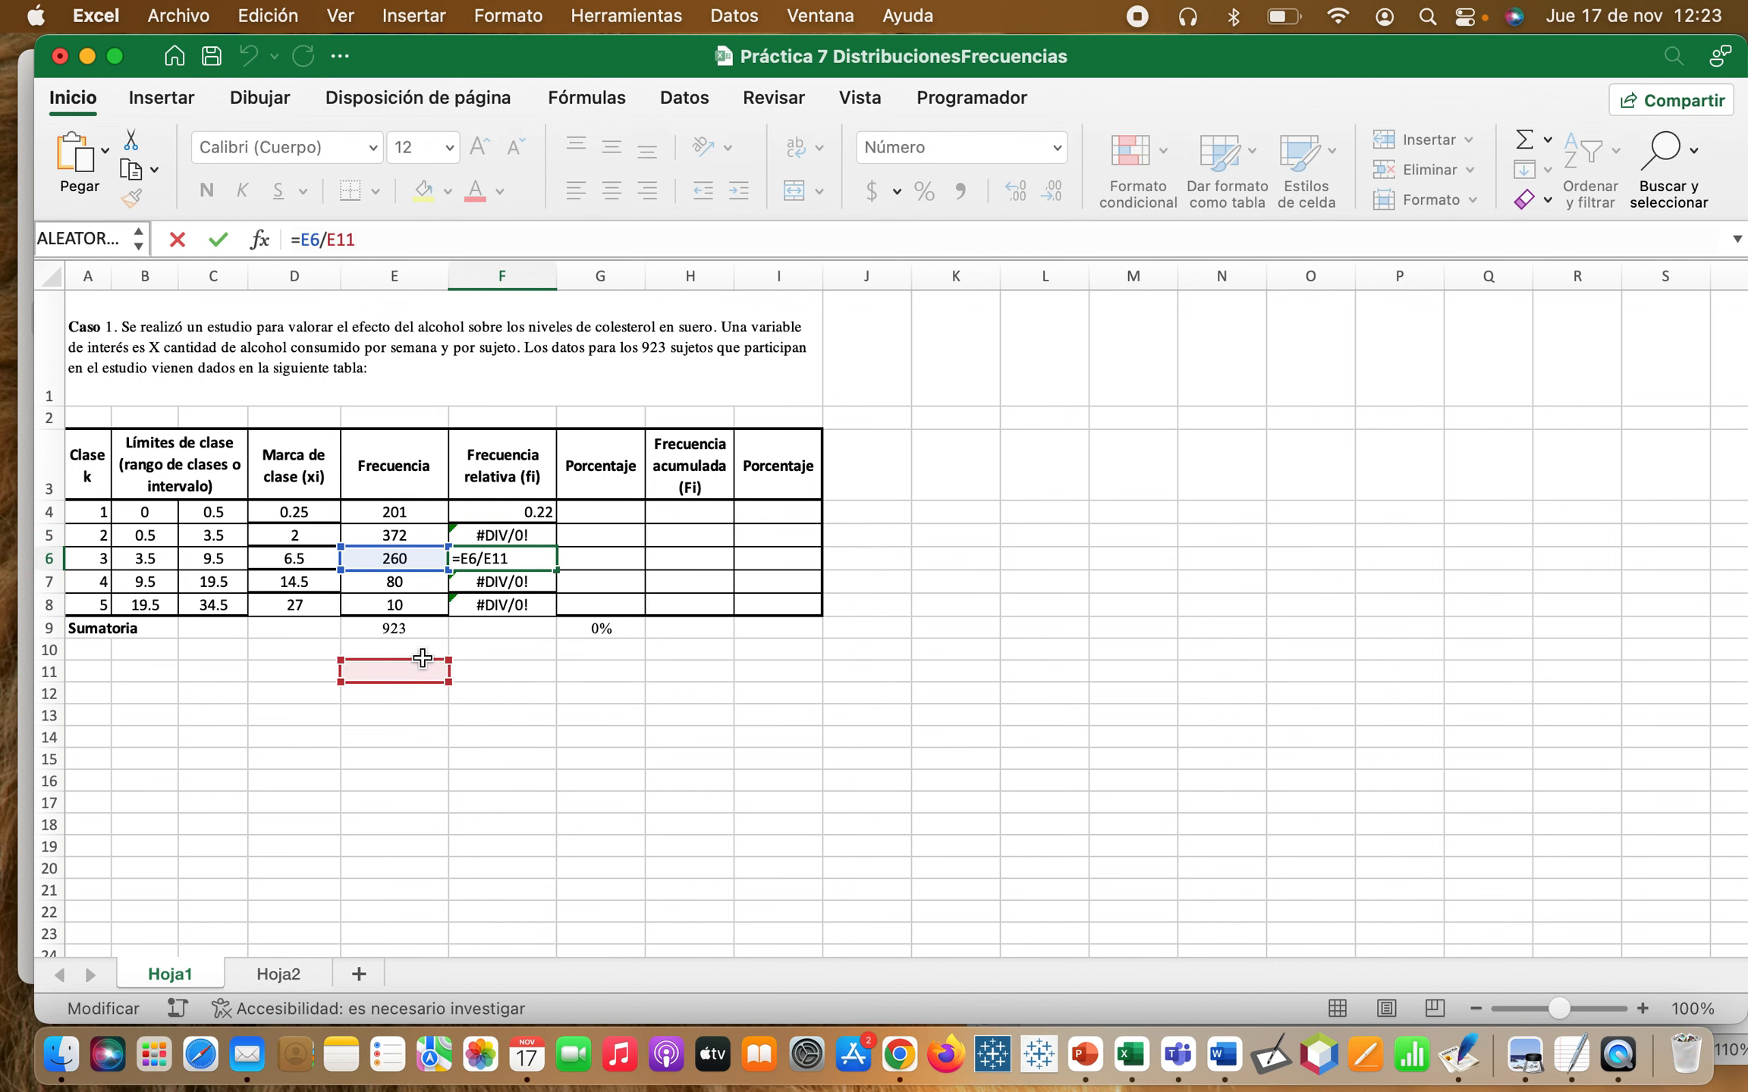
- Make the total an absolute reference in F4's formula so it reads =E4/$E$9
left_click(503, 510)
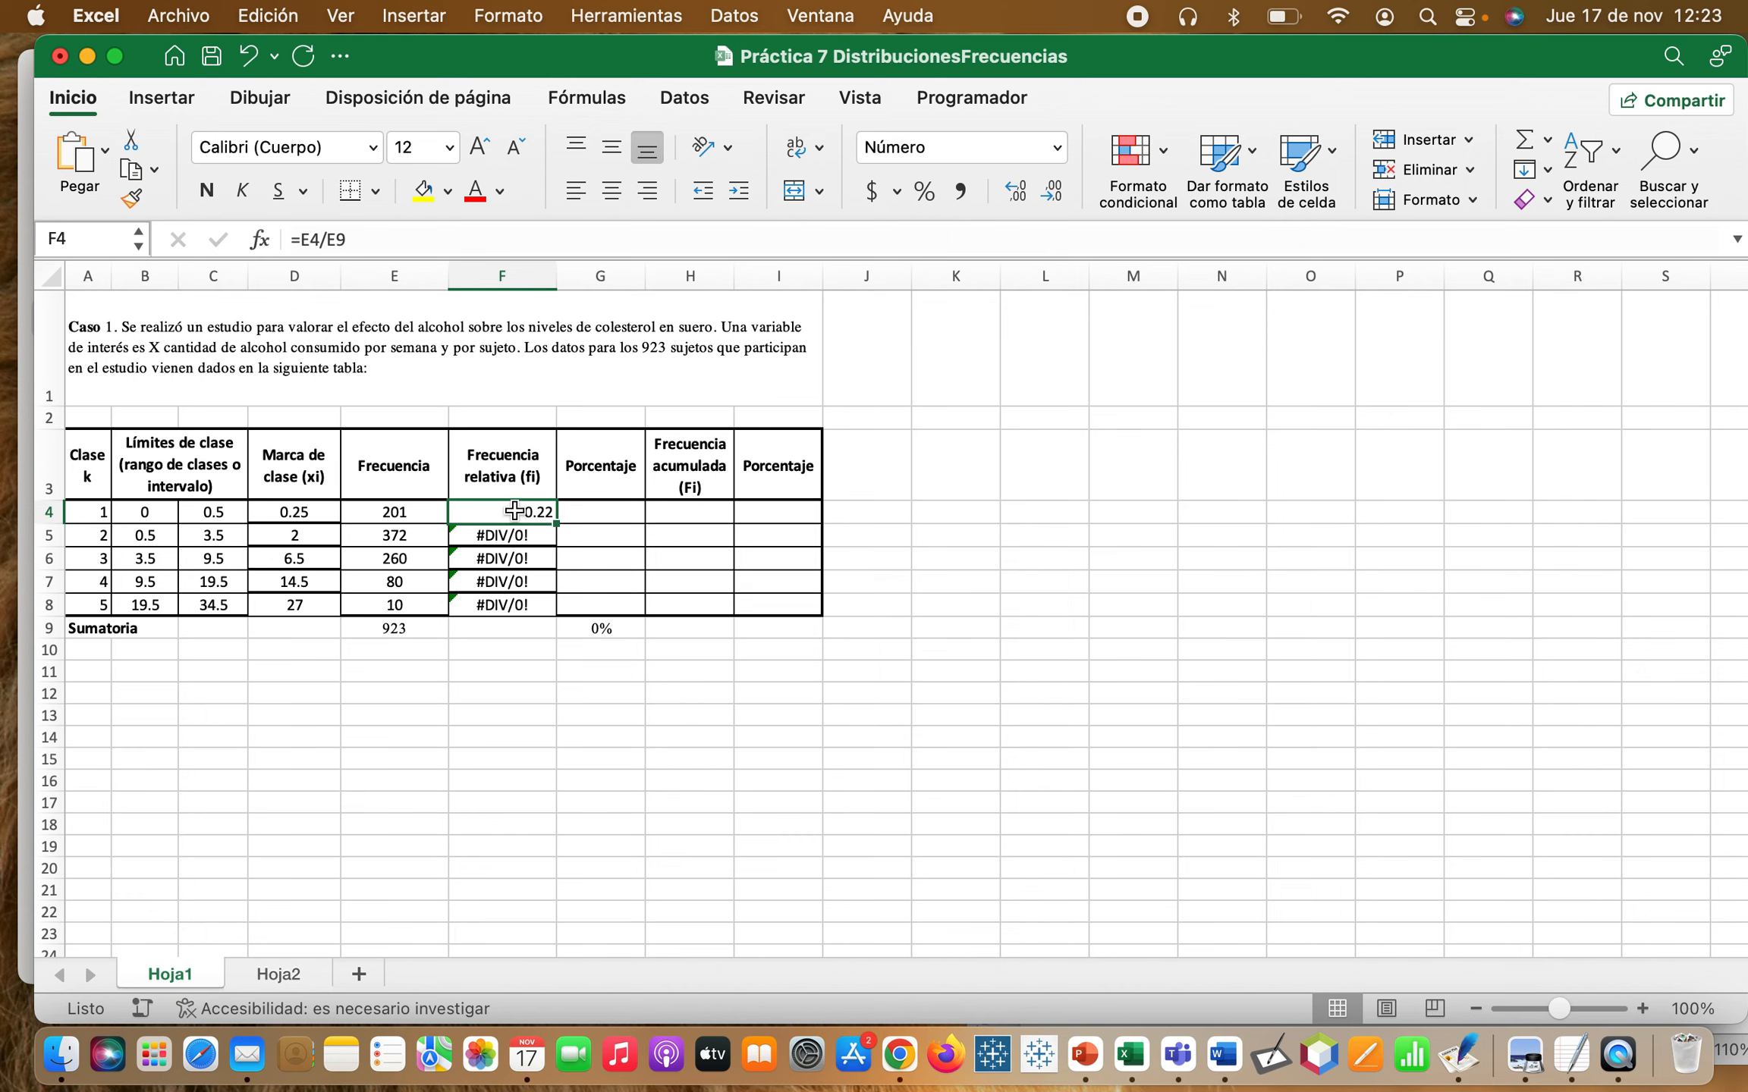
left_click(333, 239)
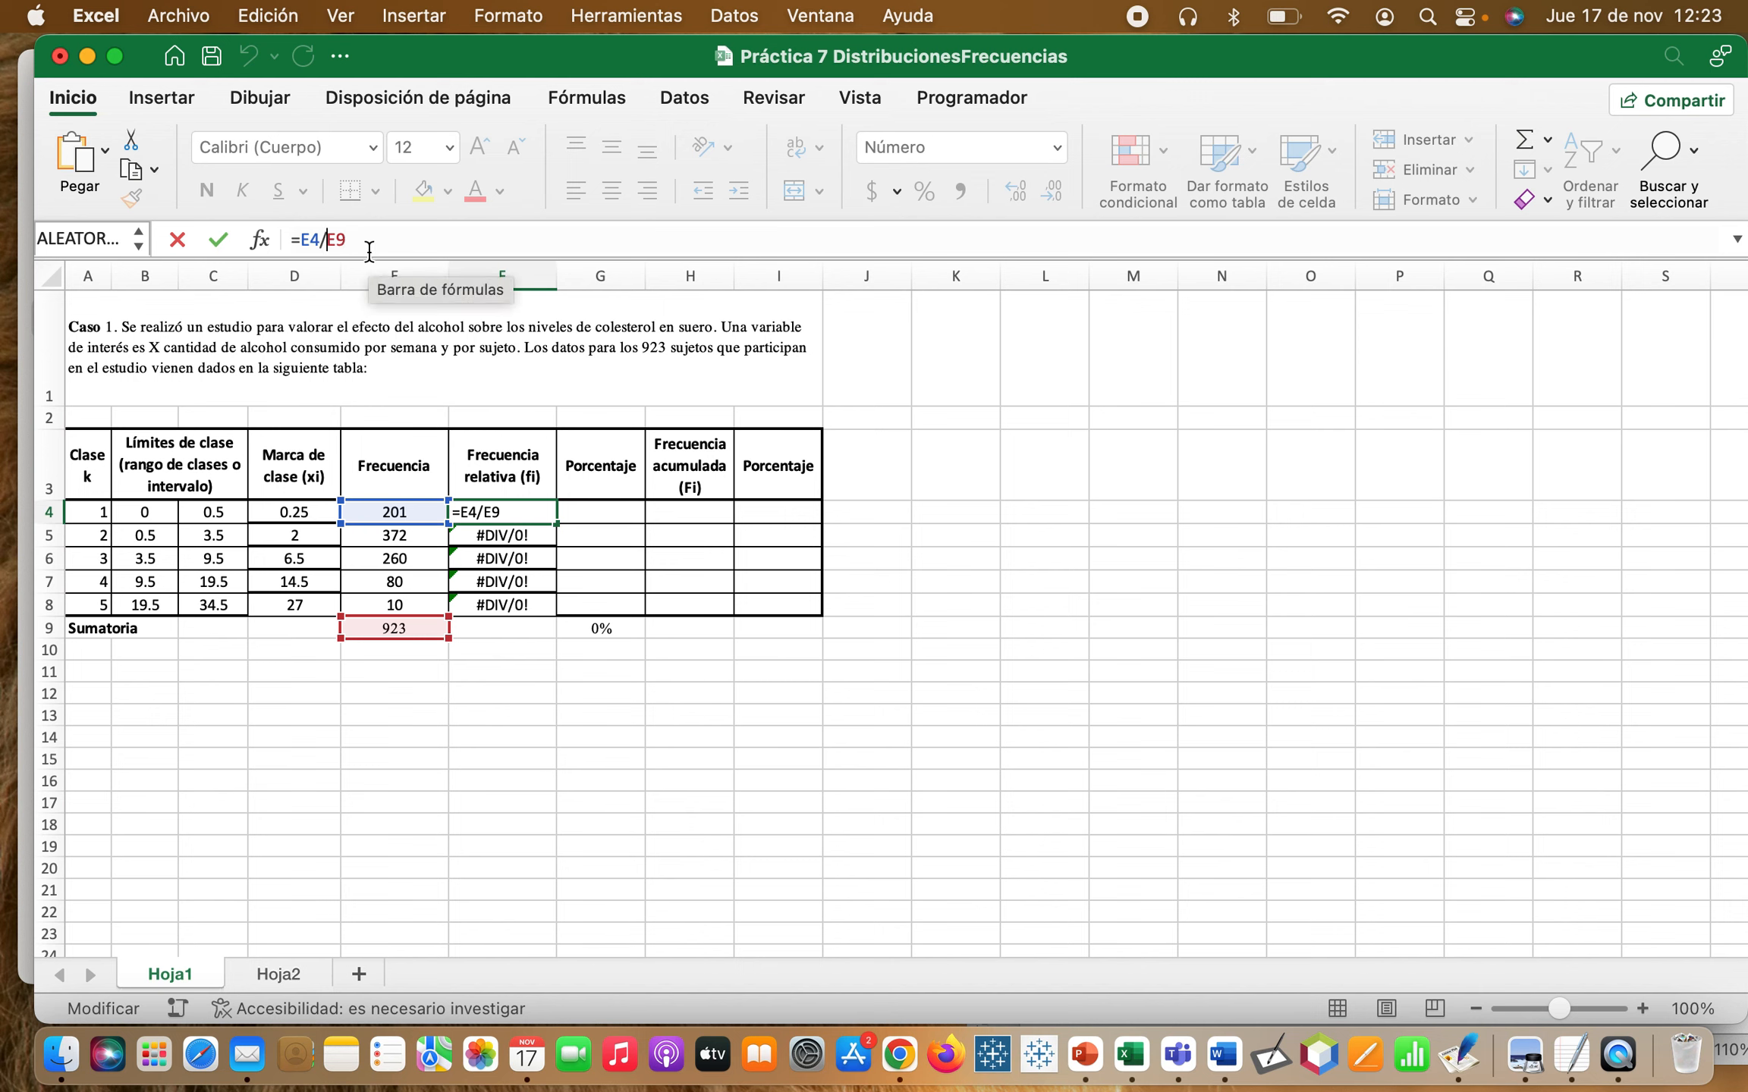
type("$E$")
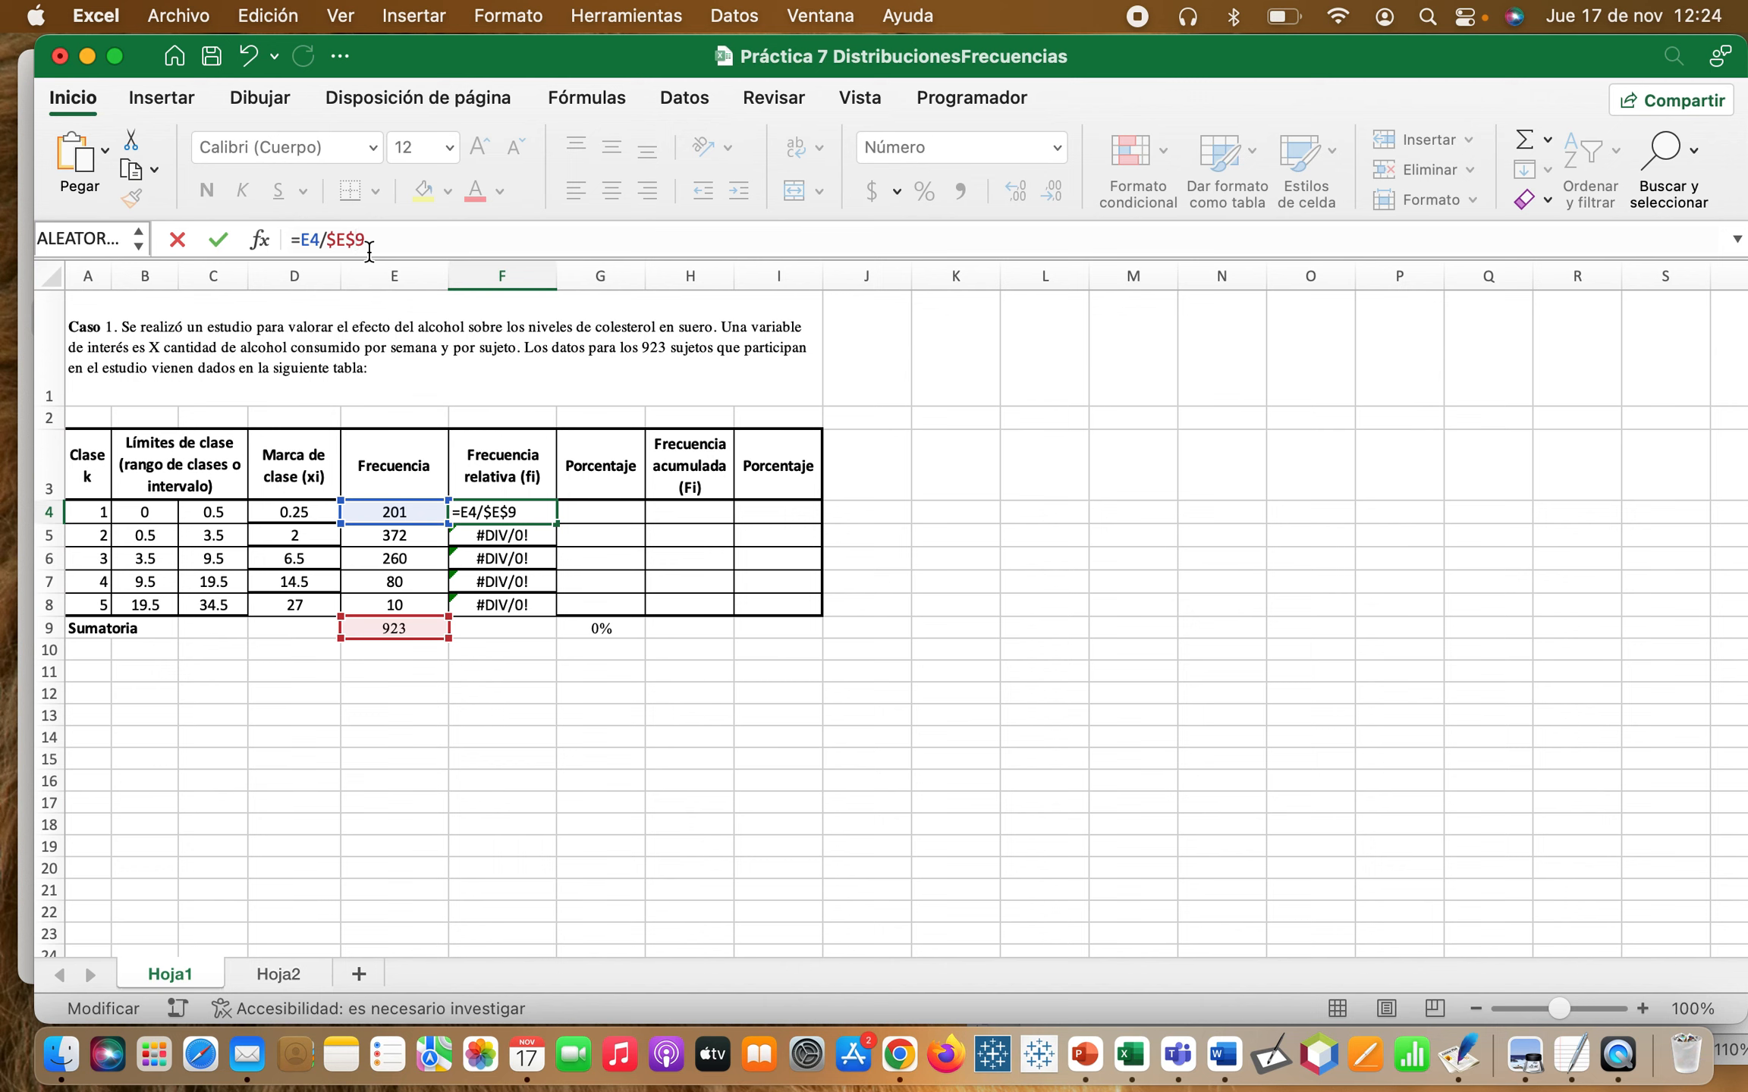
key("Return")
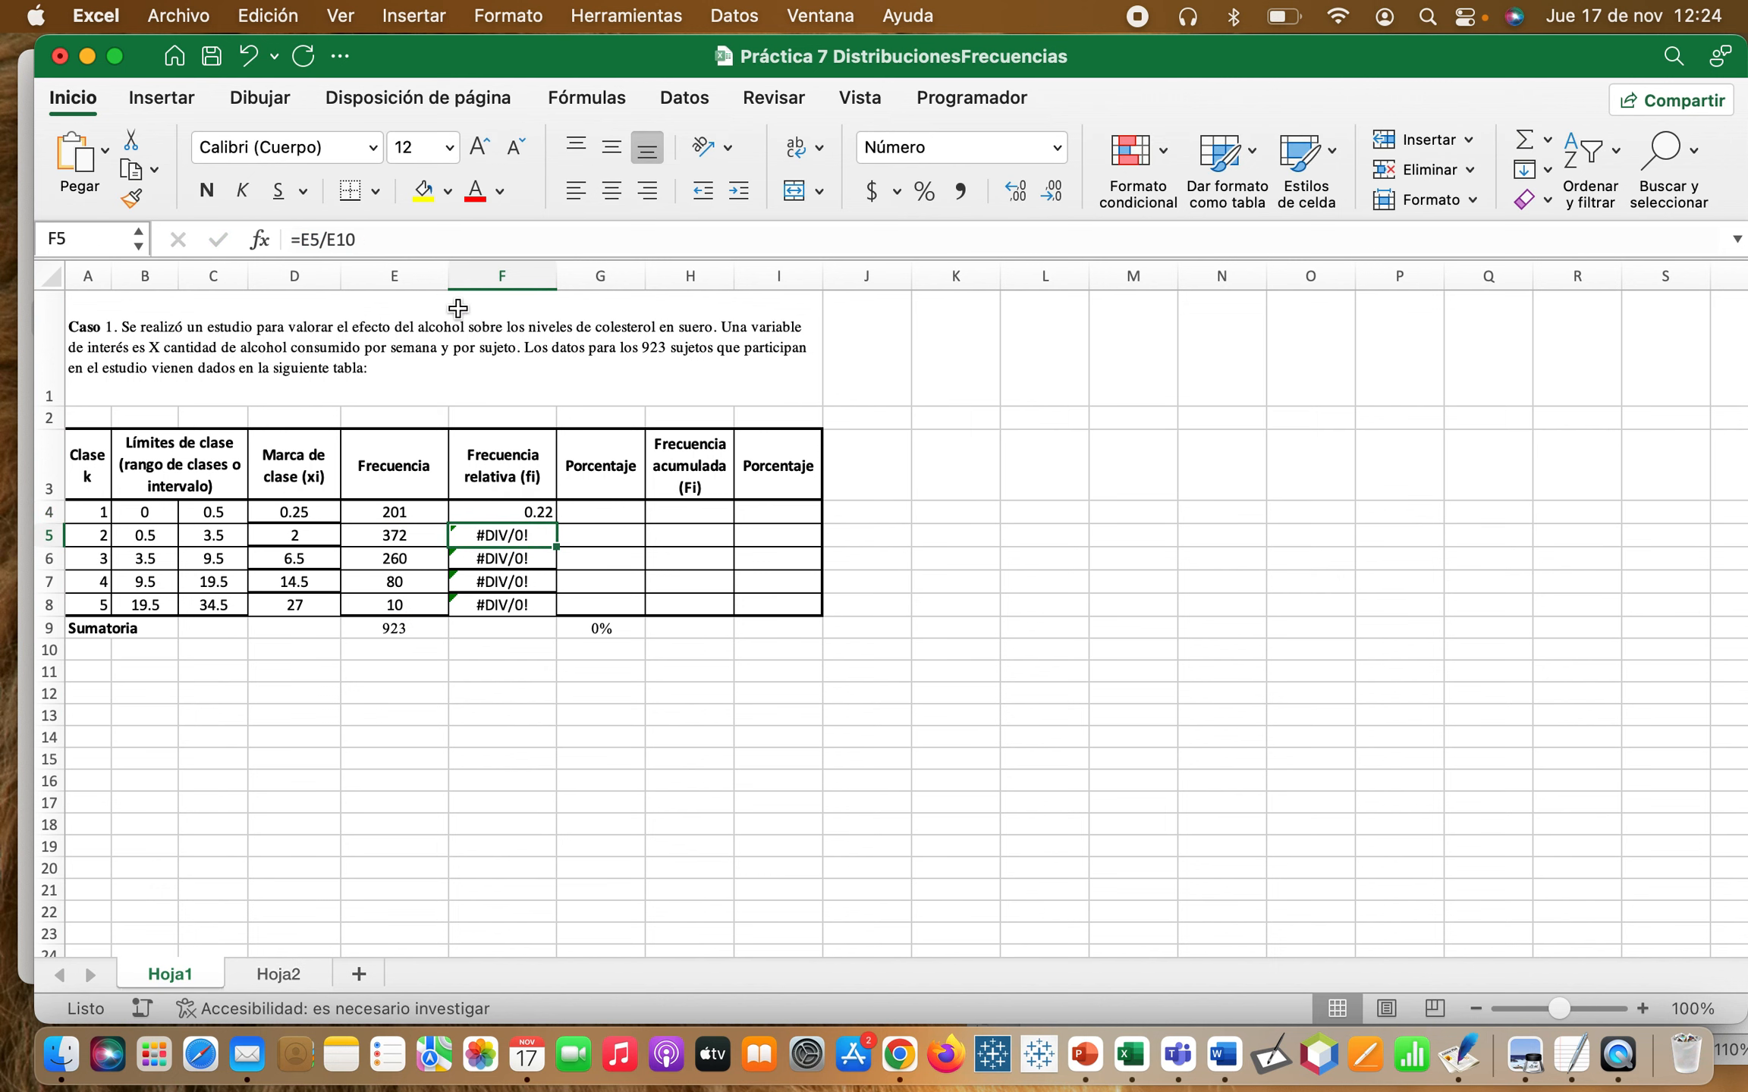
- Fill the corrected relative frequency formula from F4 down through F8 and center the values horizontally
left_click(502, 510)
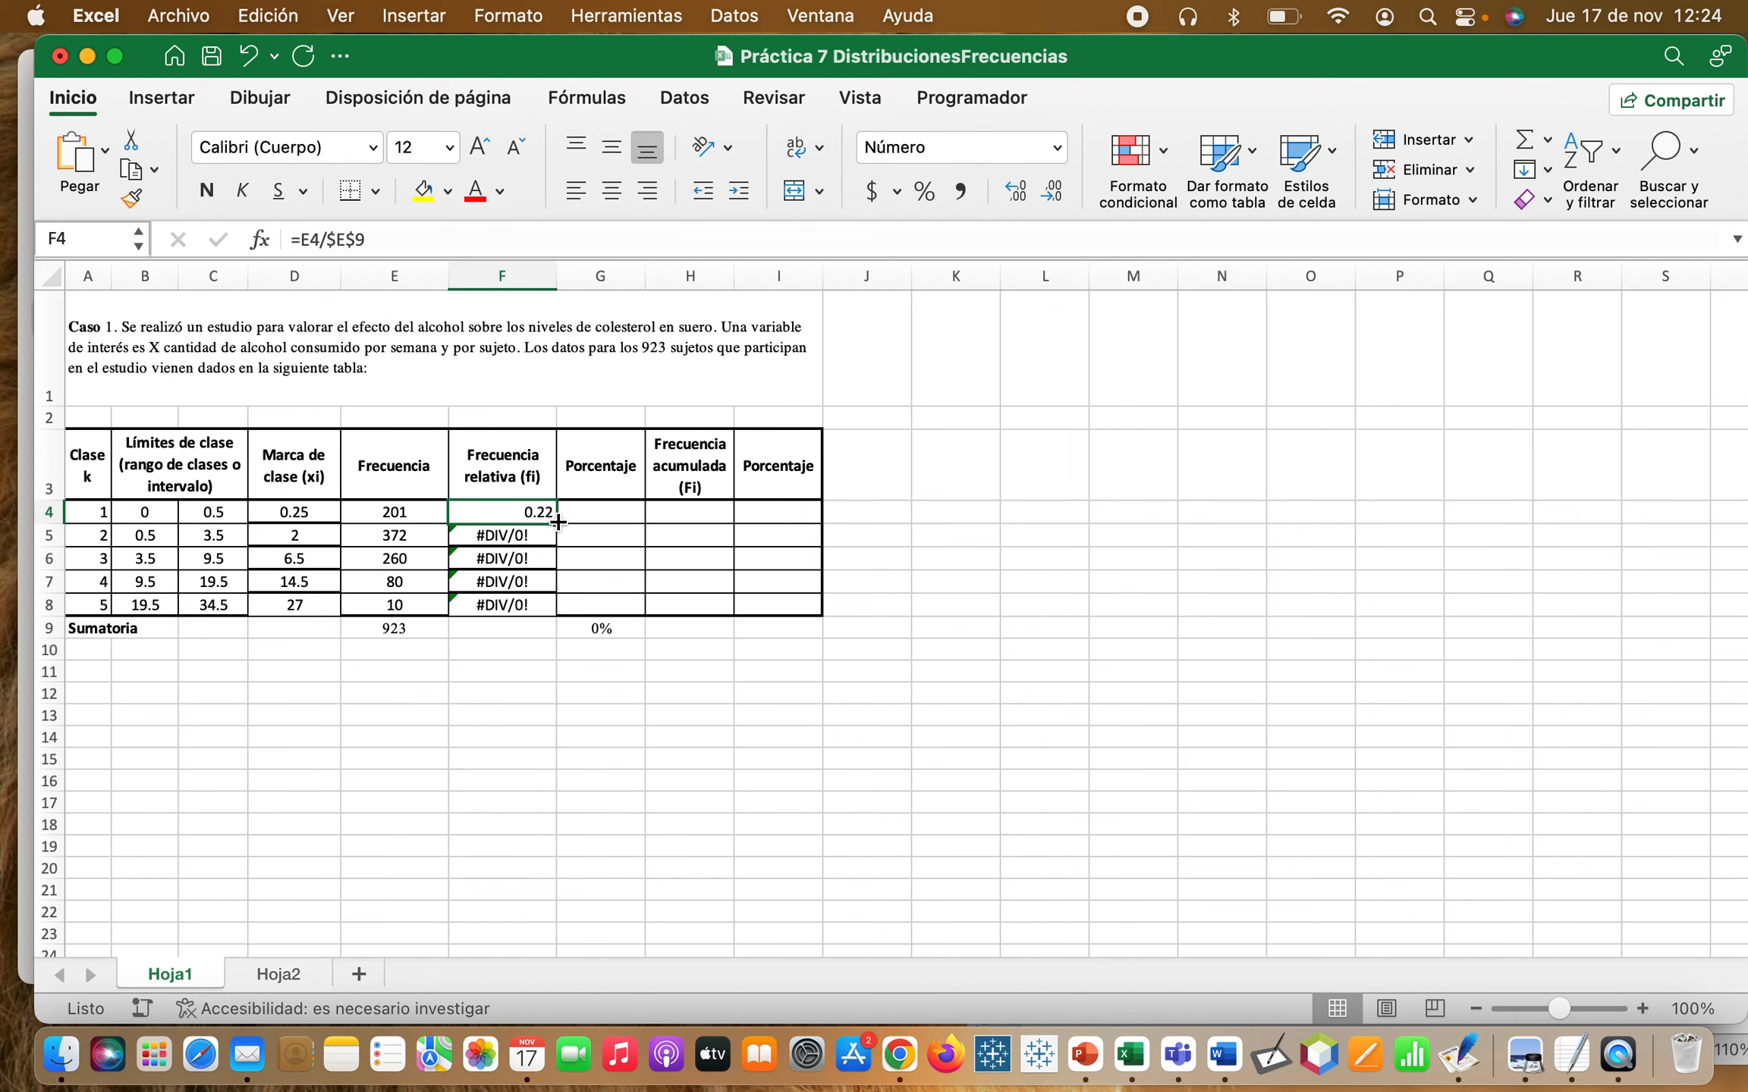
left_click_drag(557, 522, 554, 606)
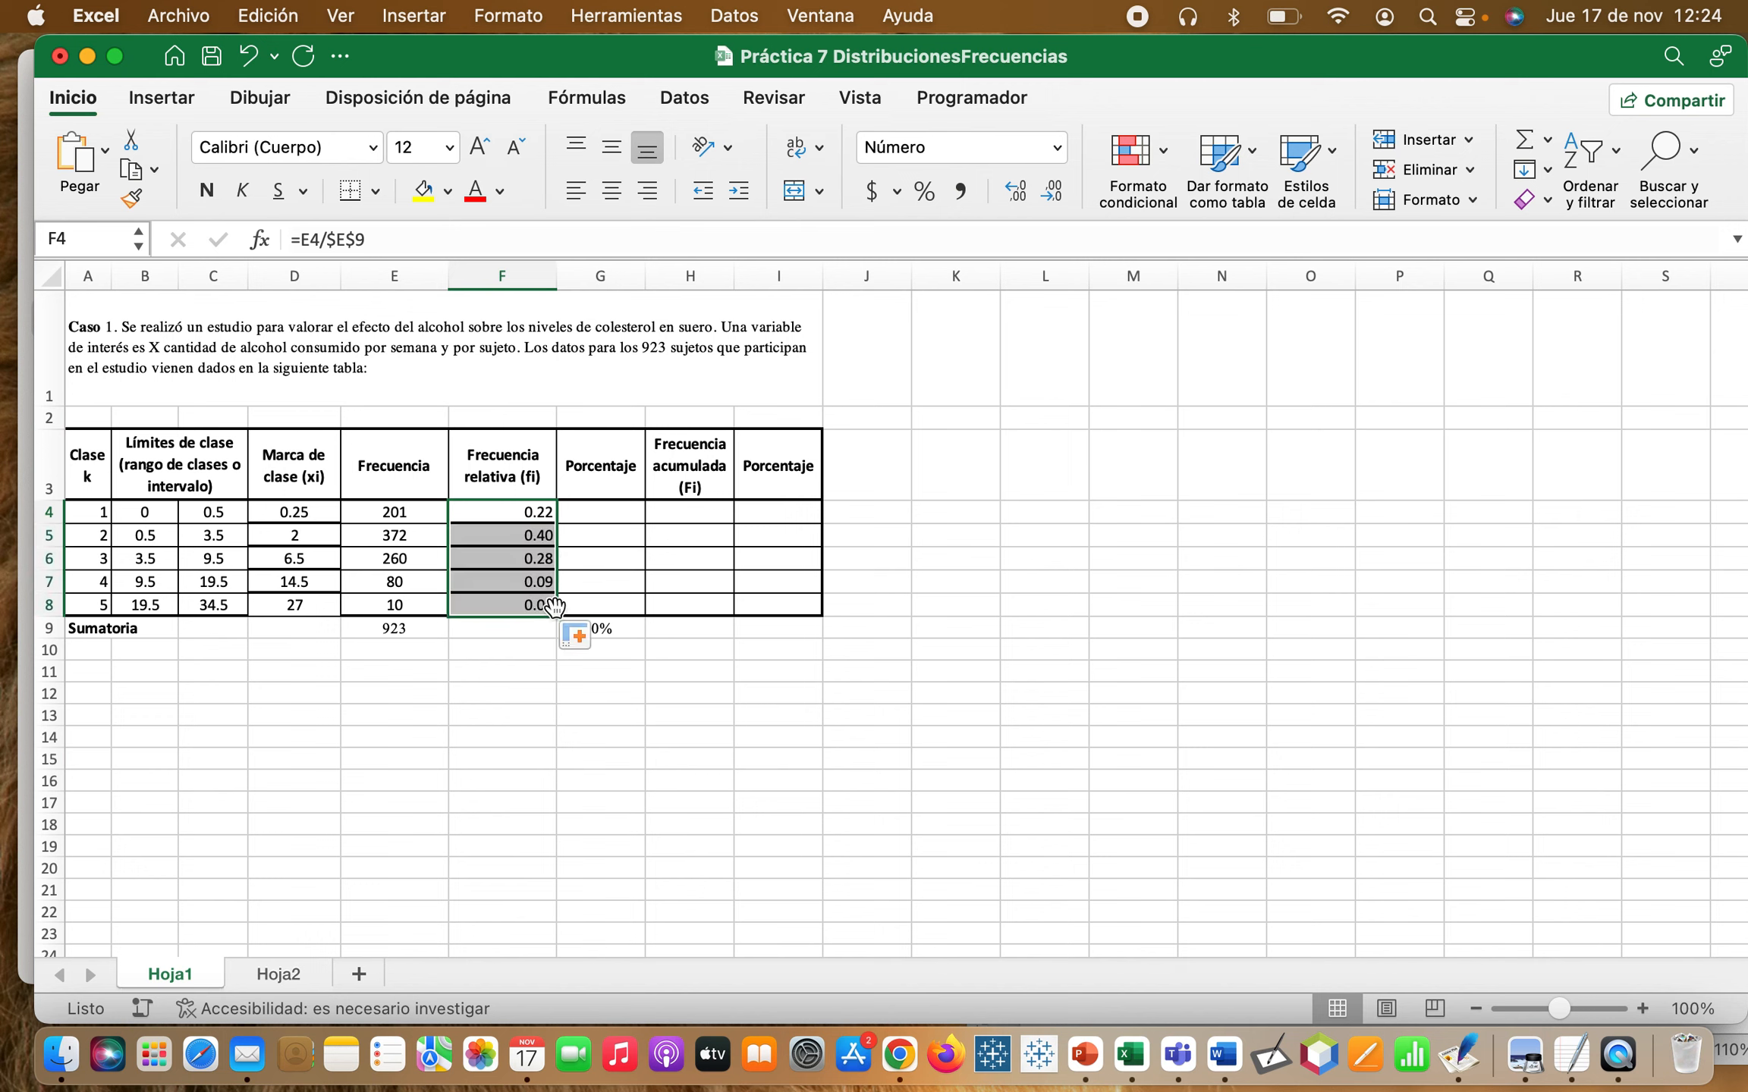
left_click(612, 191)
- Check the cell references in the filled relative frequency formulas in F5 and F6
left_click(515, 536)
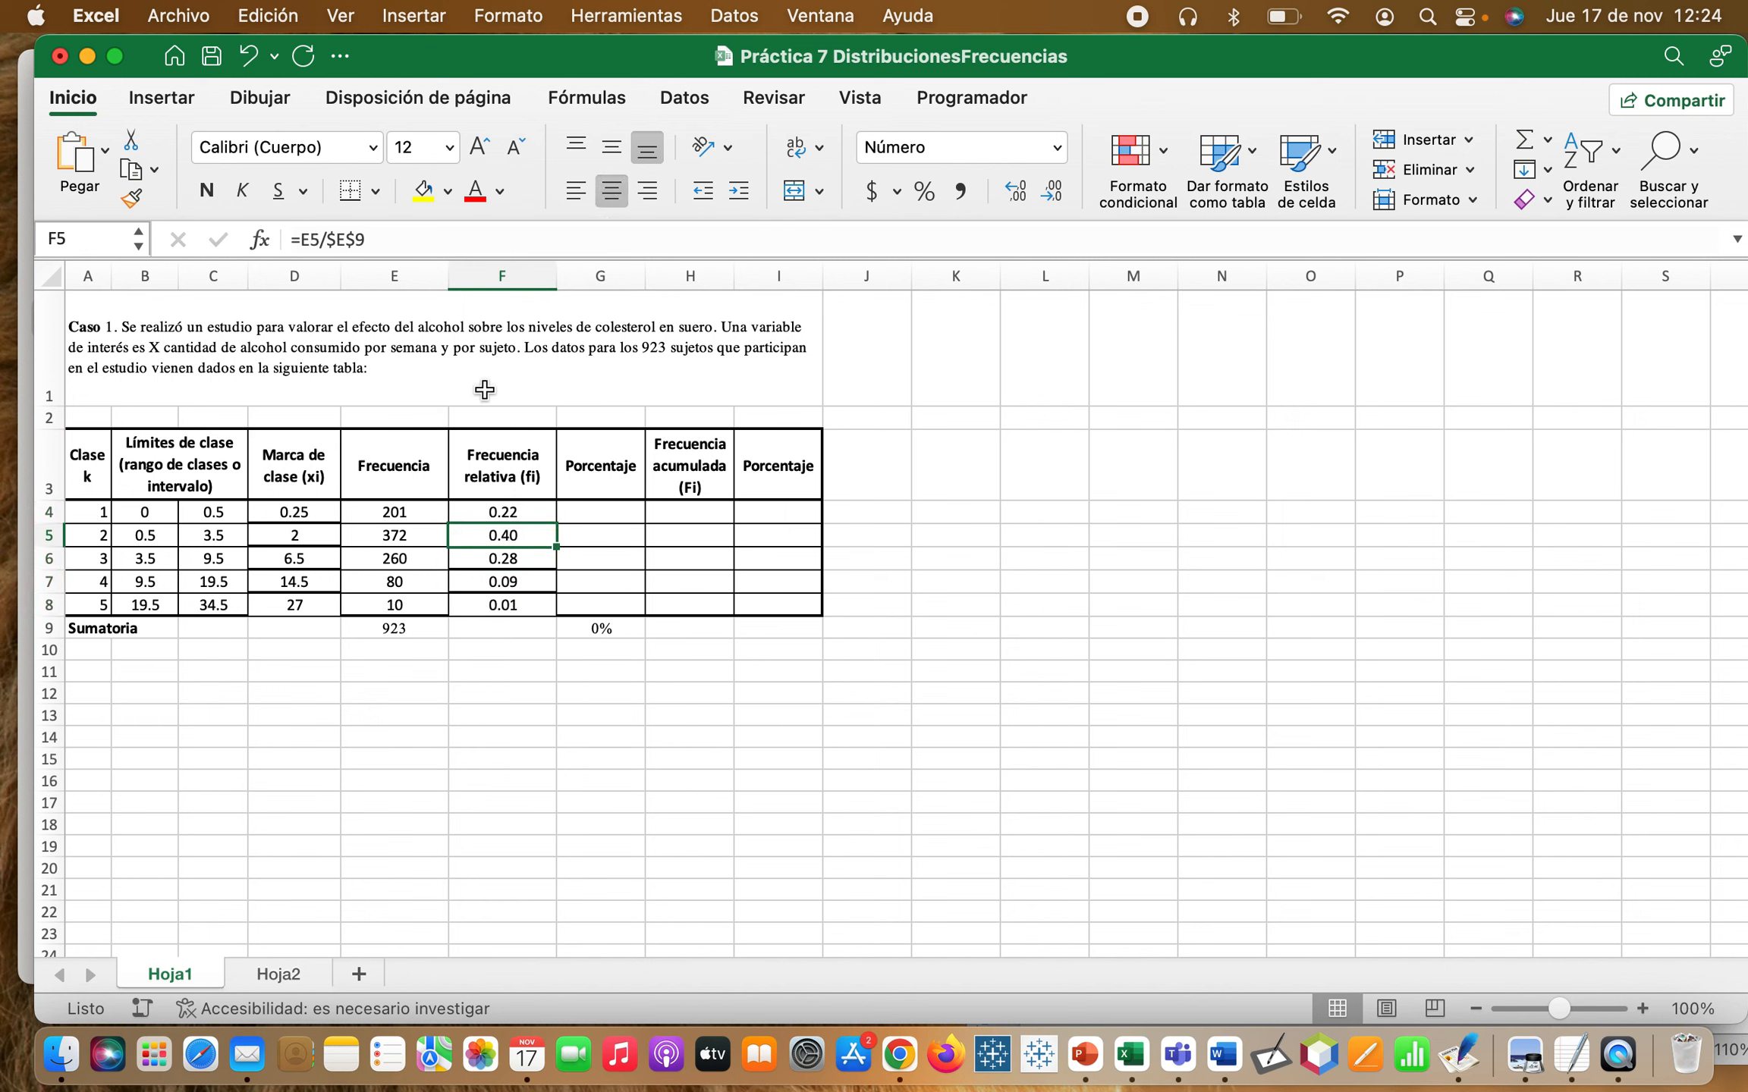
left_click(450, 239)
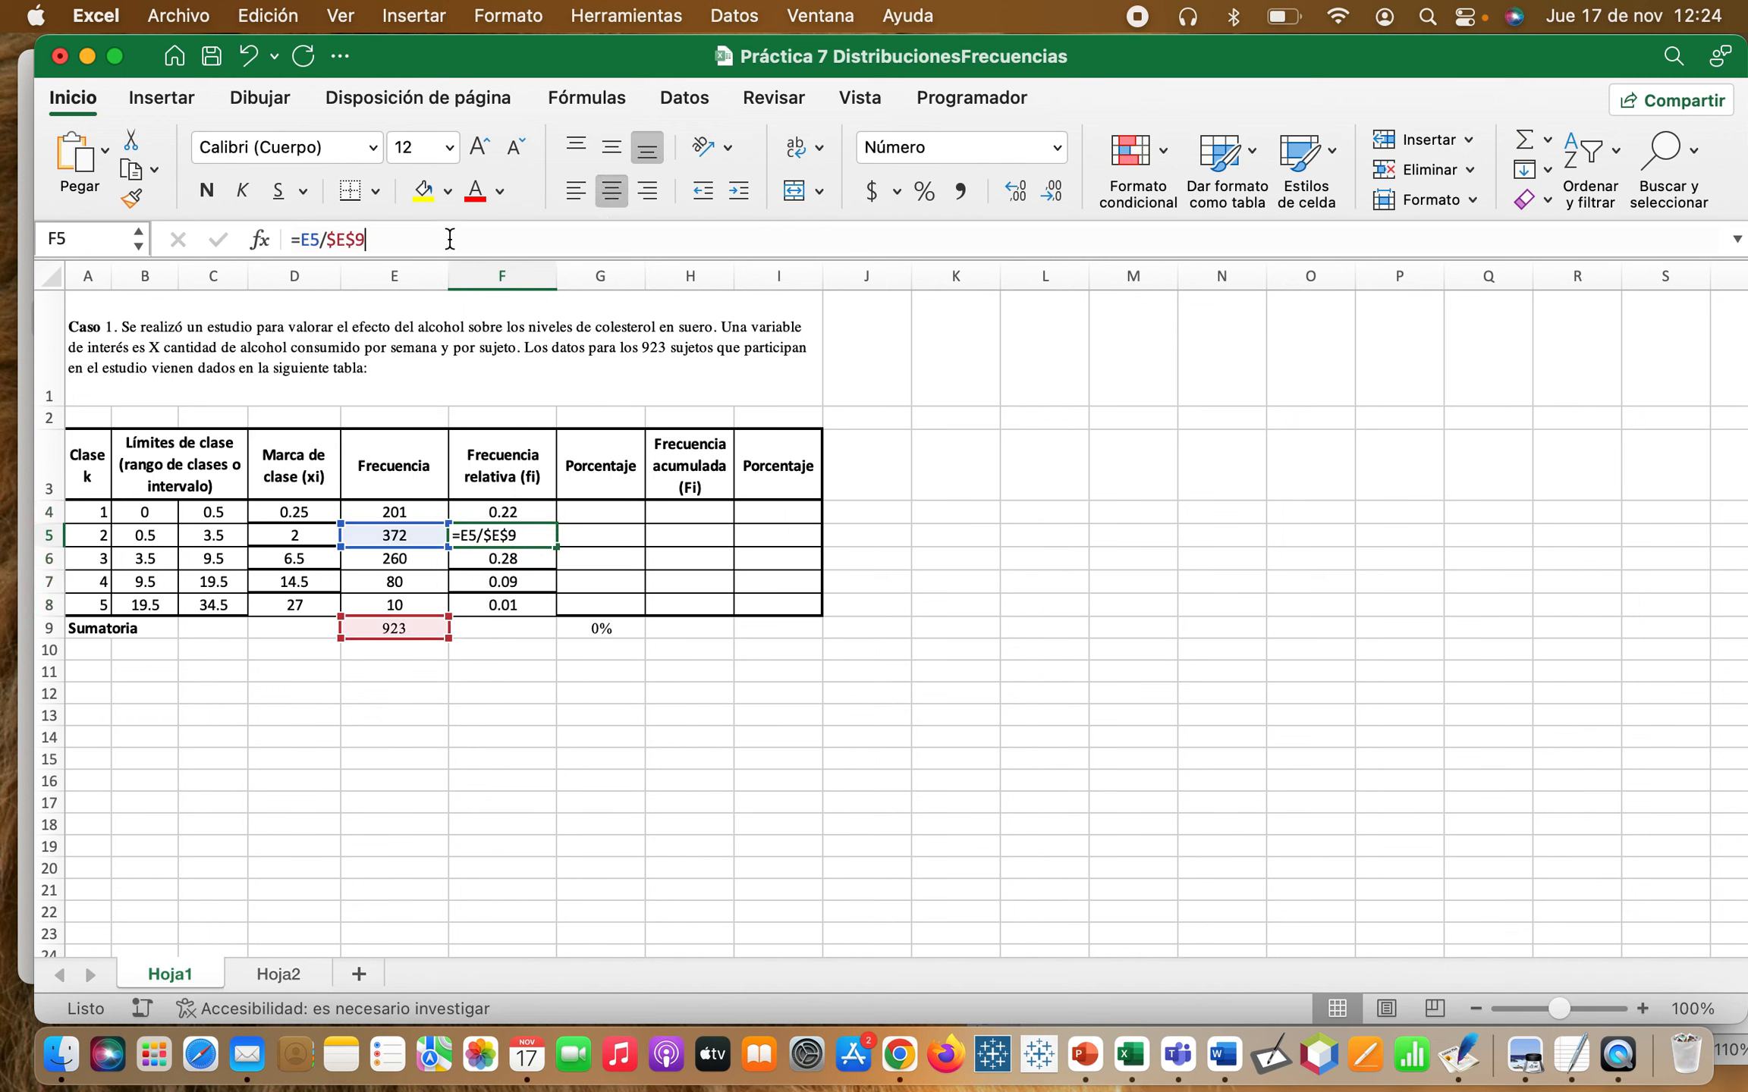
left_click(507, 565)
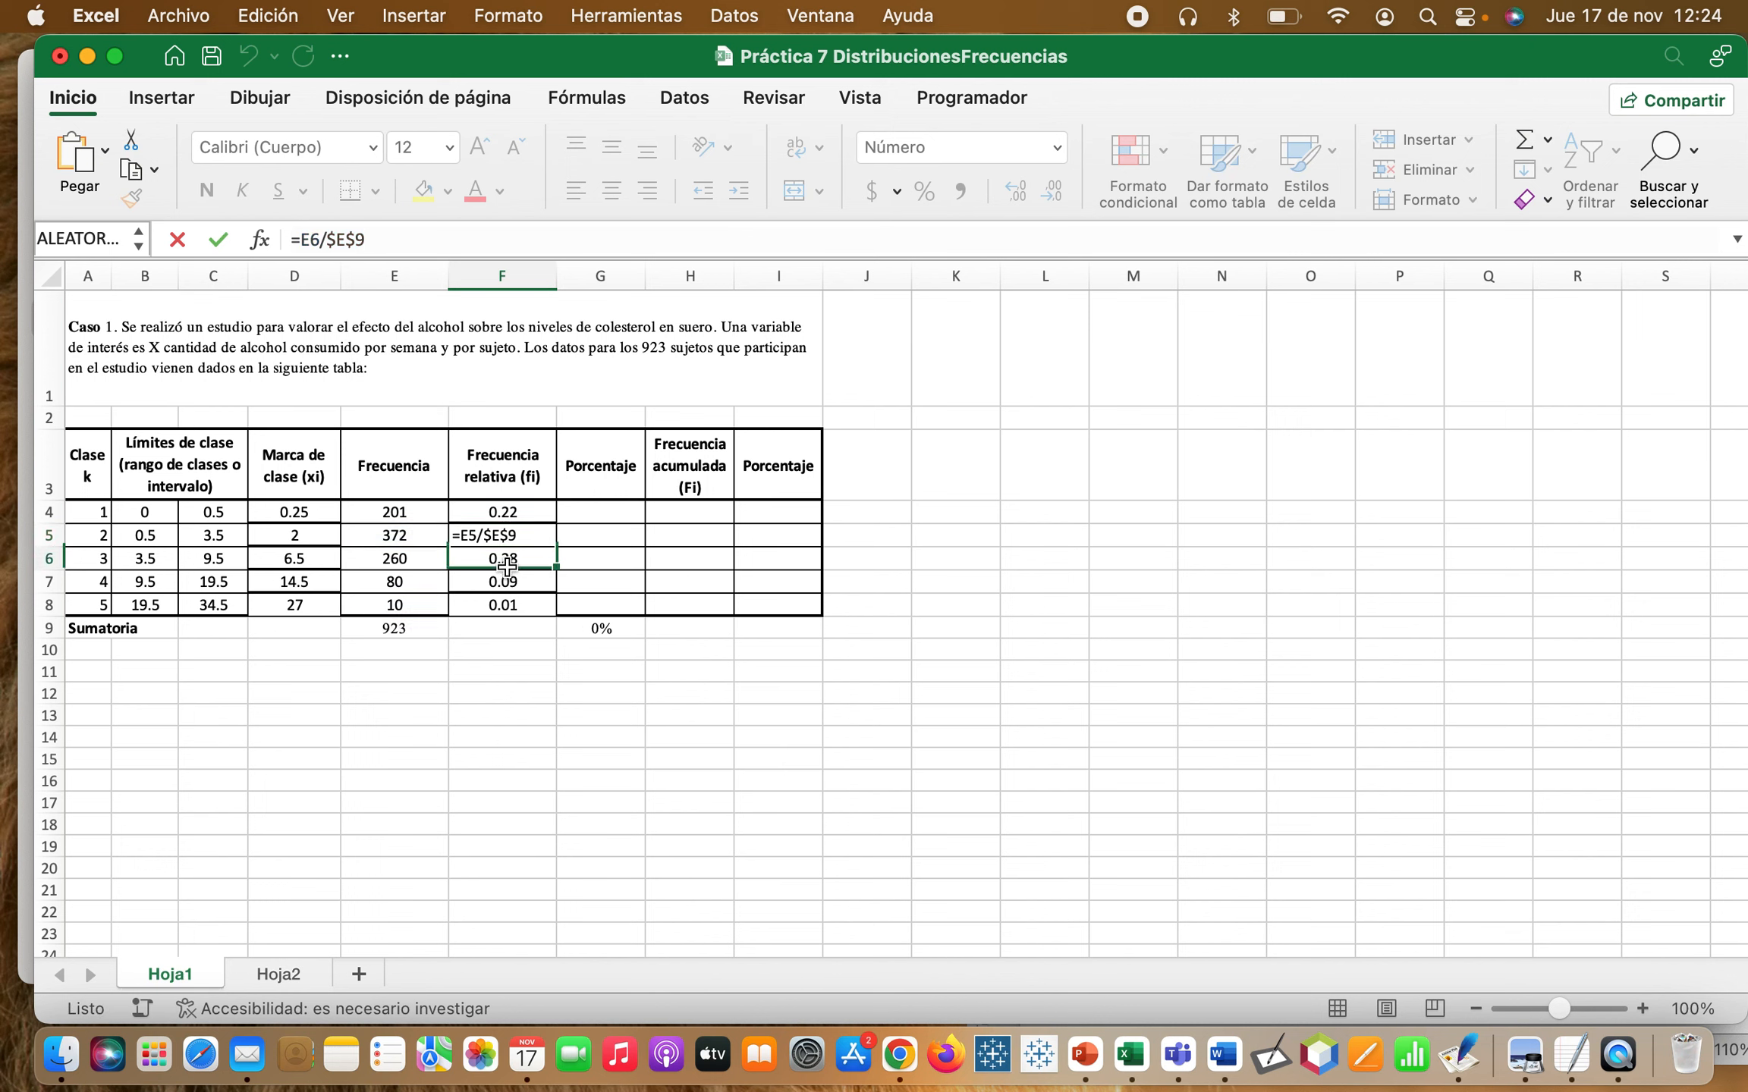
left_click(379, 237)
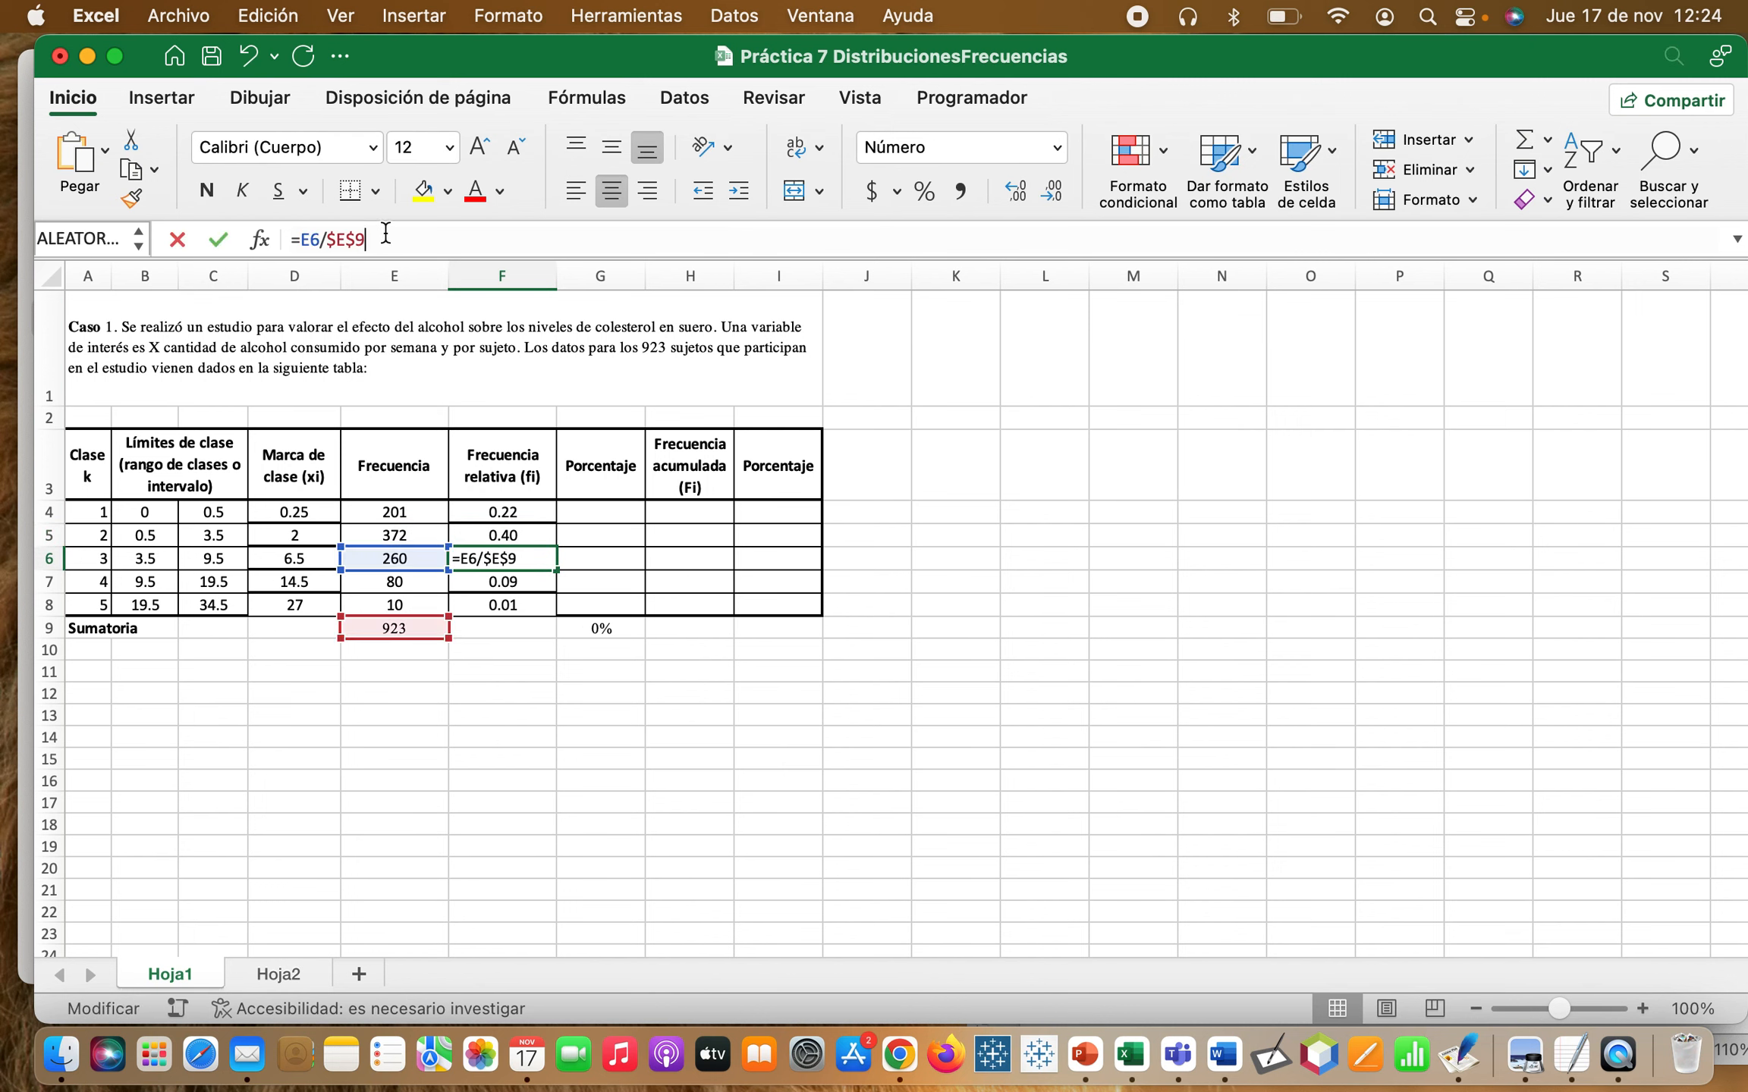
left_click(513, 599)
- Total the relative frequencies F4:F8 in F9 with the SUMA function
left_click(506, 634)
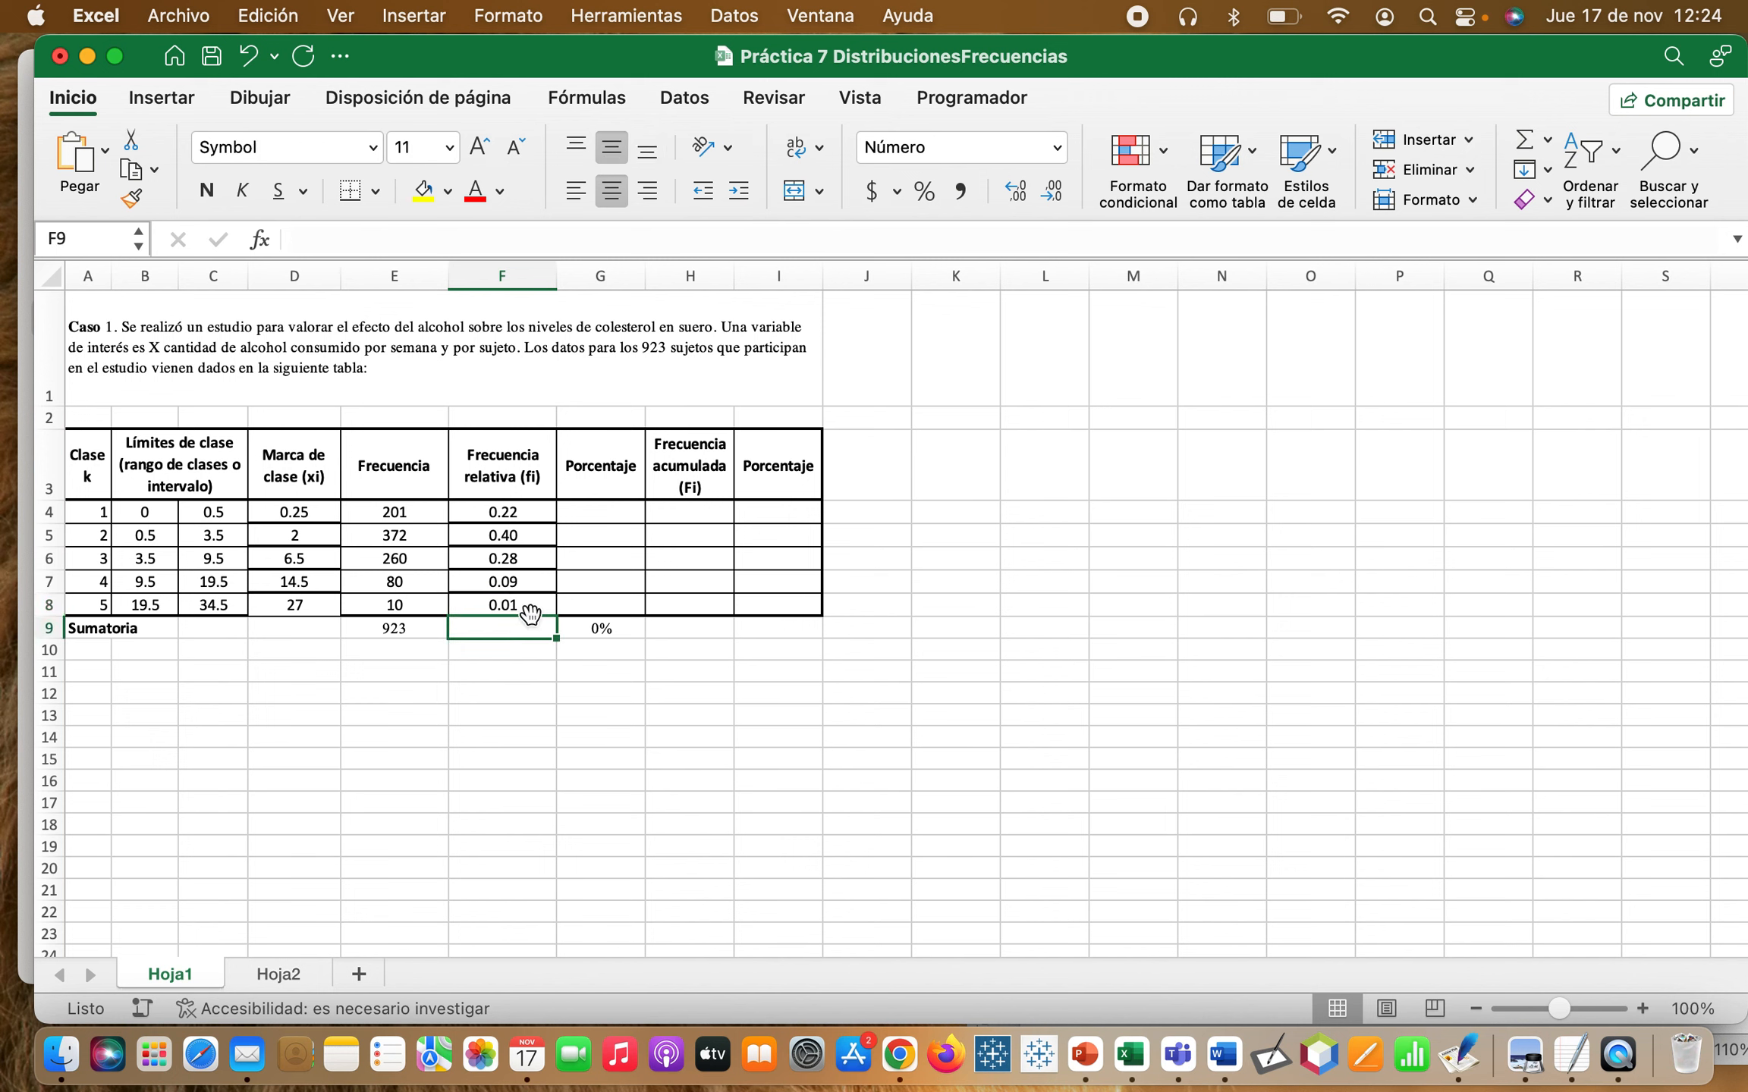
left_click(1527, 141)
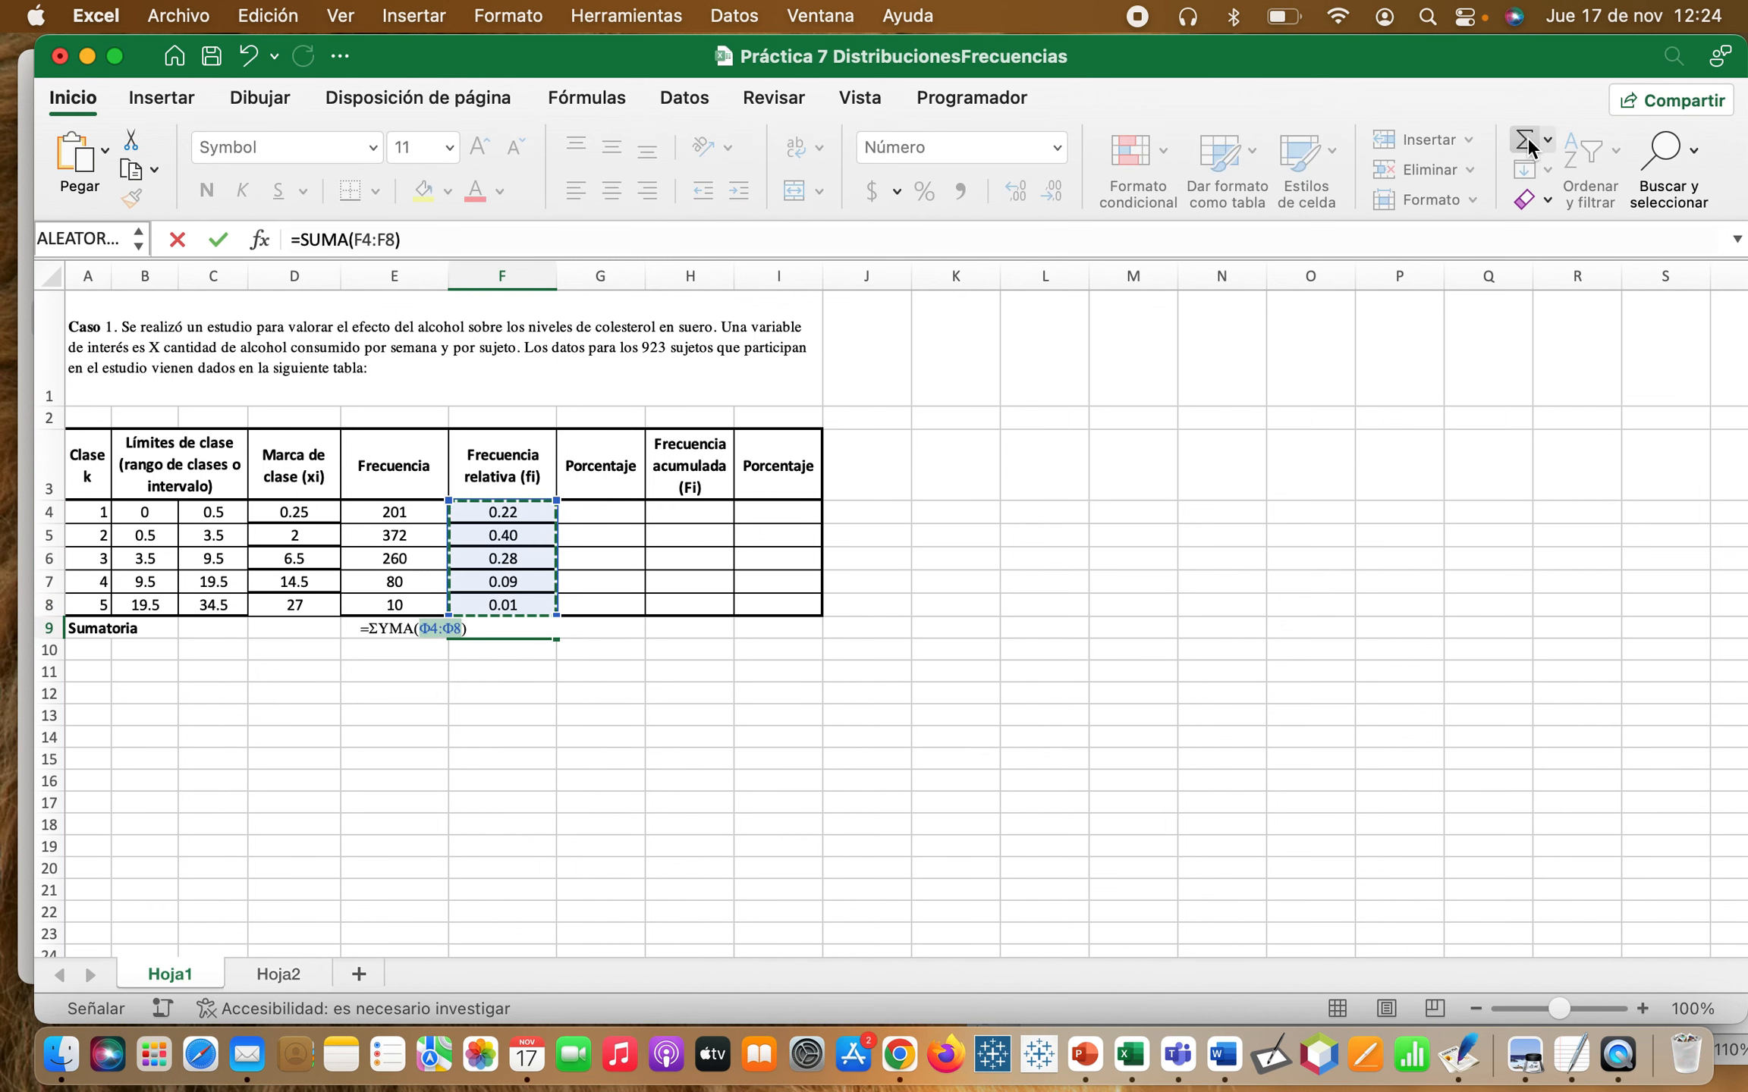
key("Return")
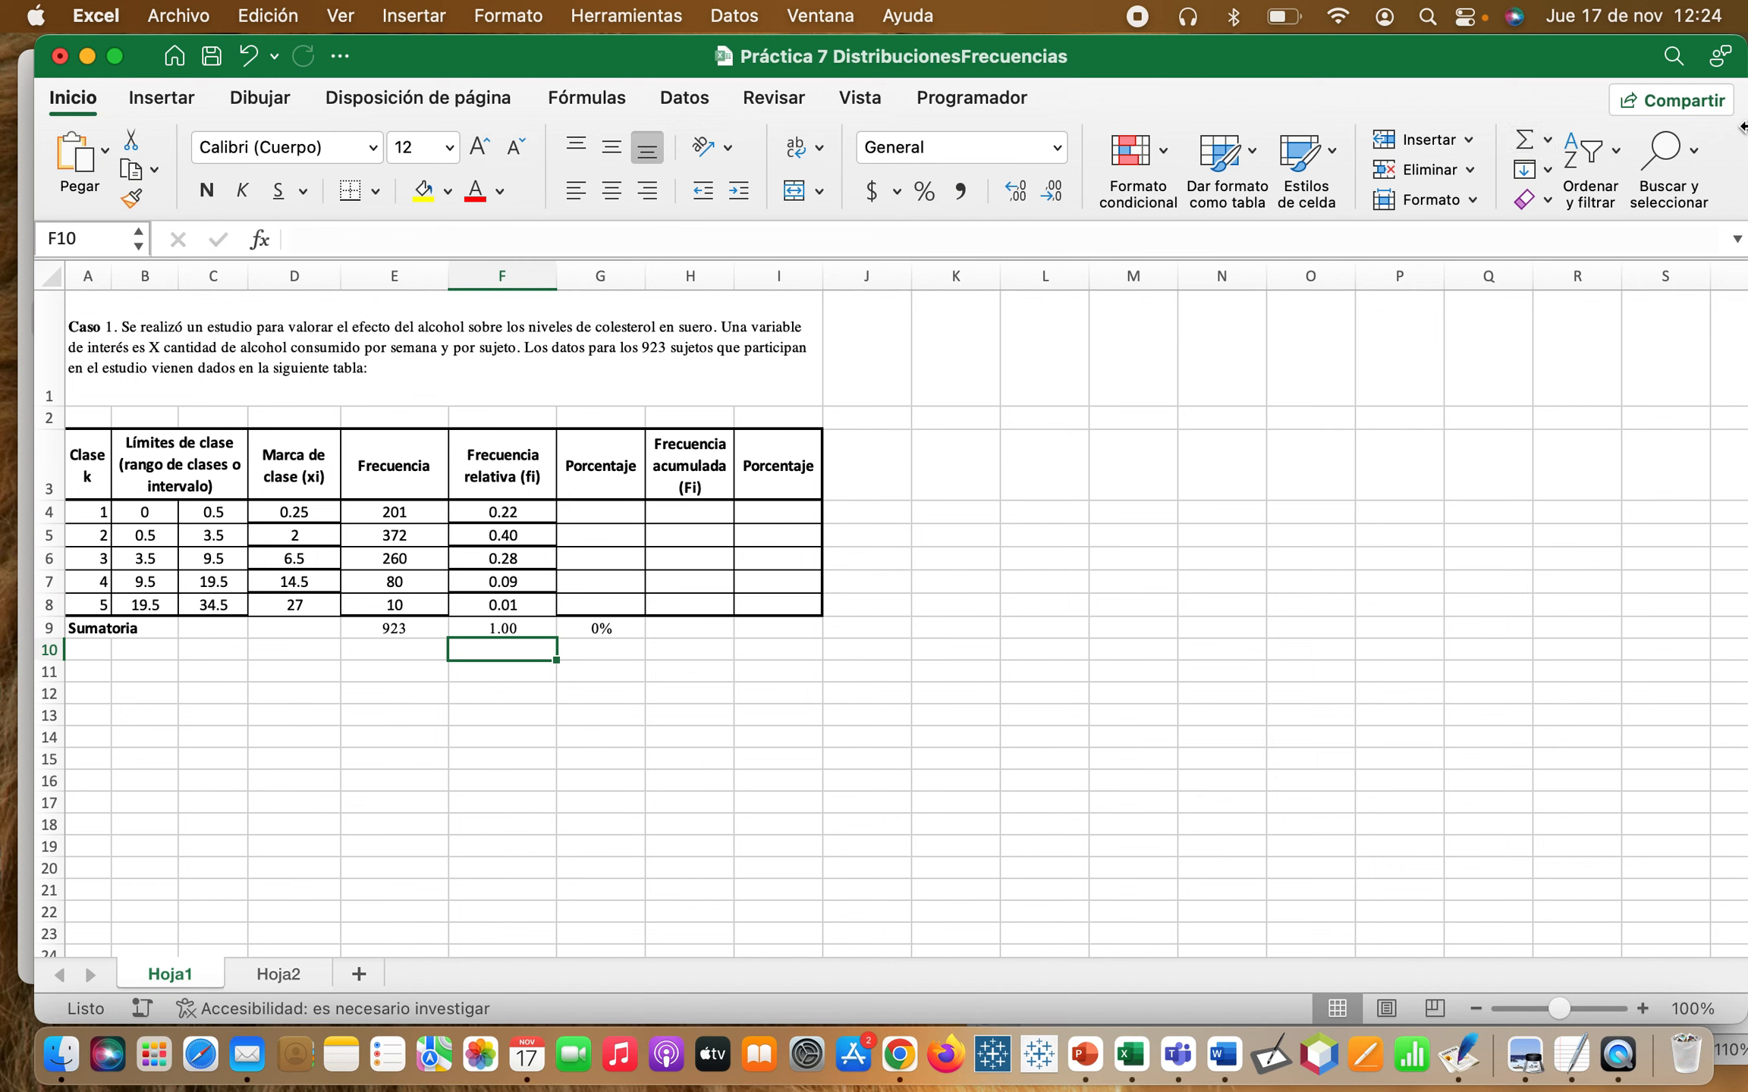
- Enter the formula =F4 in G4 to express the first class's relative frequency as a percentage
left_click(625, 512)
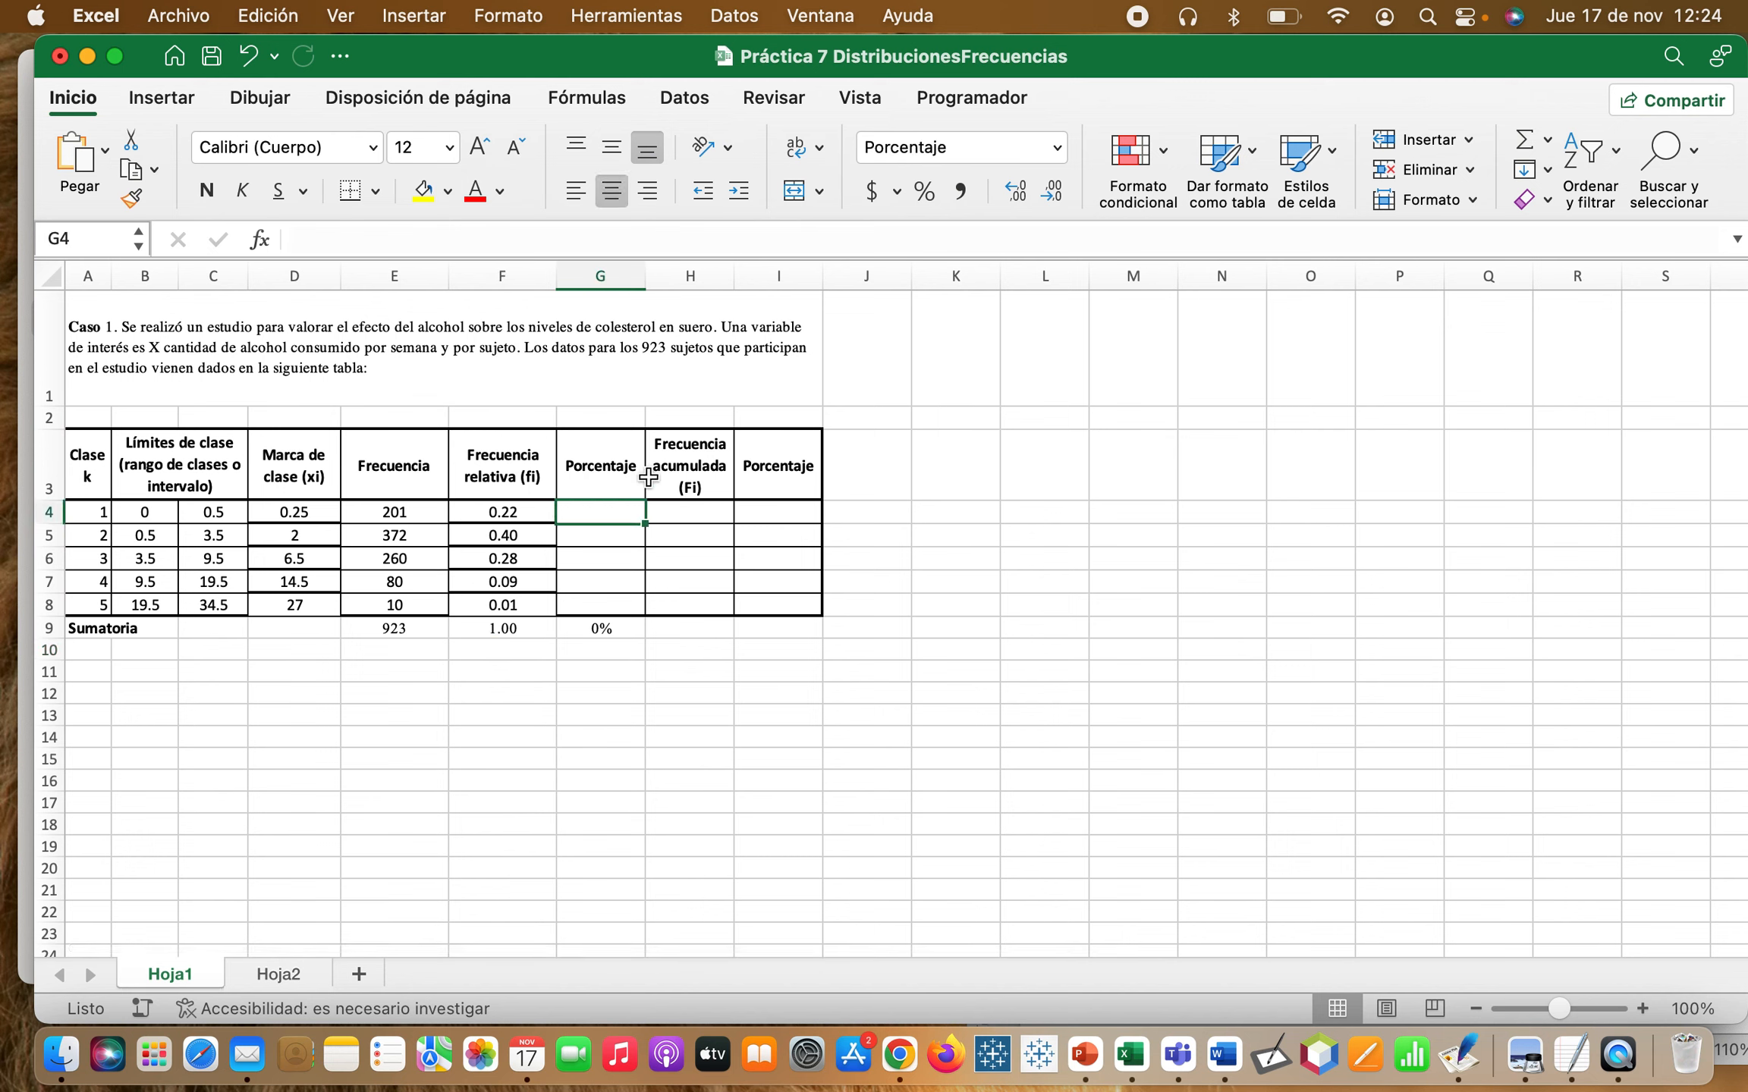
type("=")
left_click(495, 510)
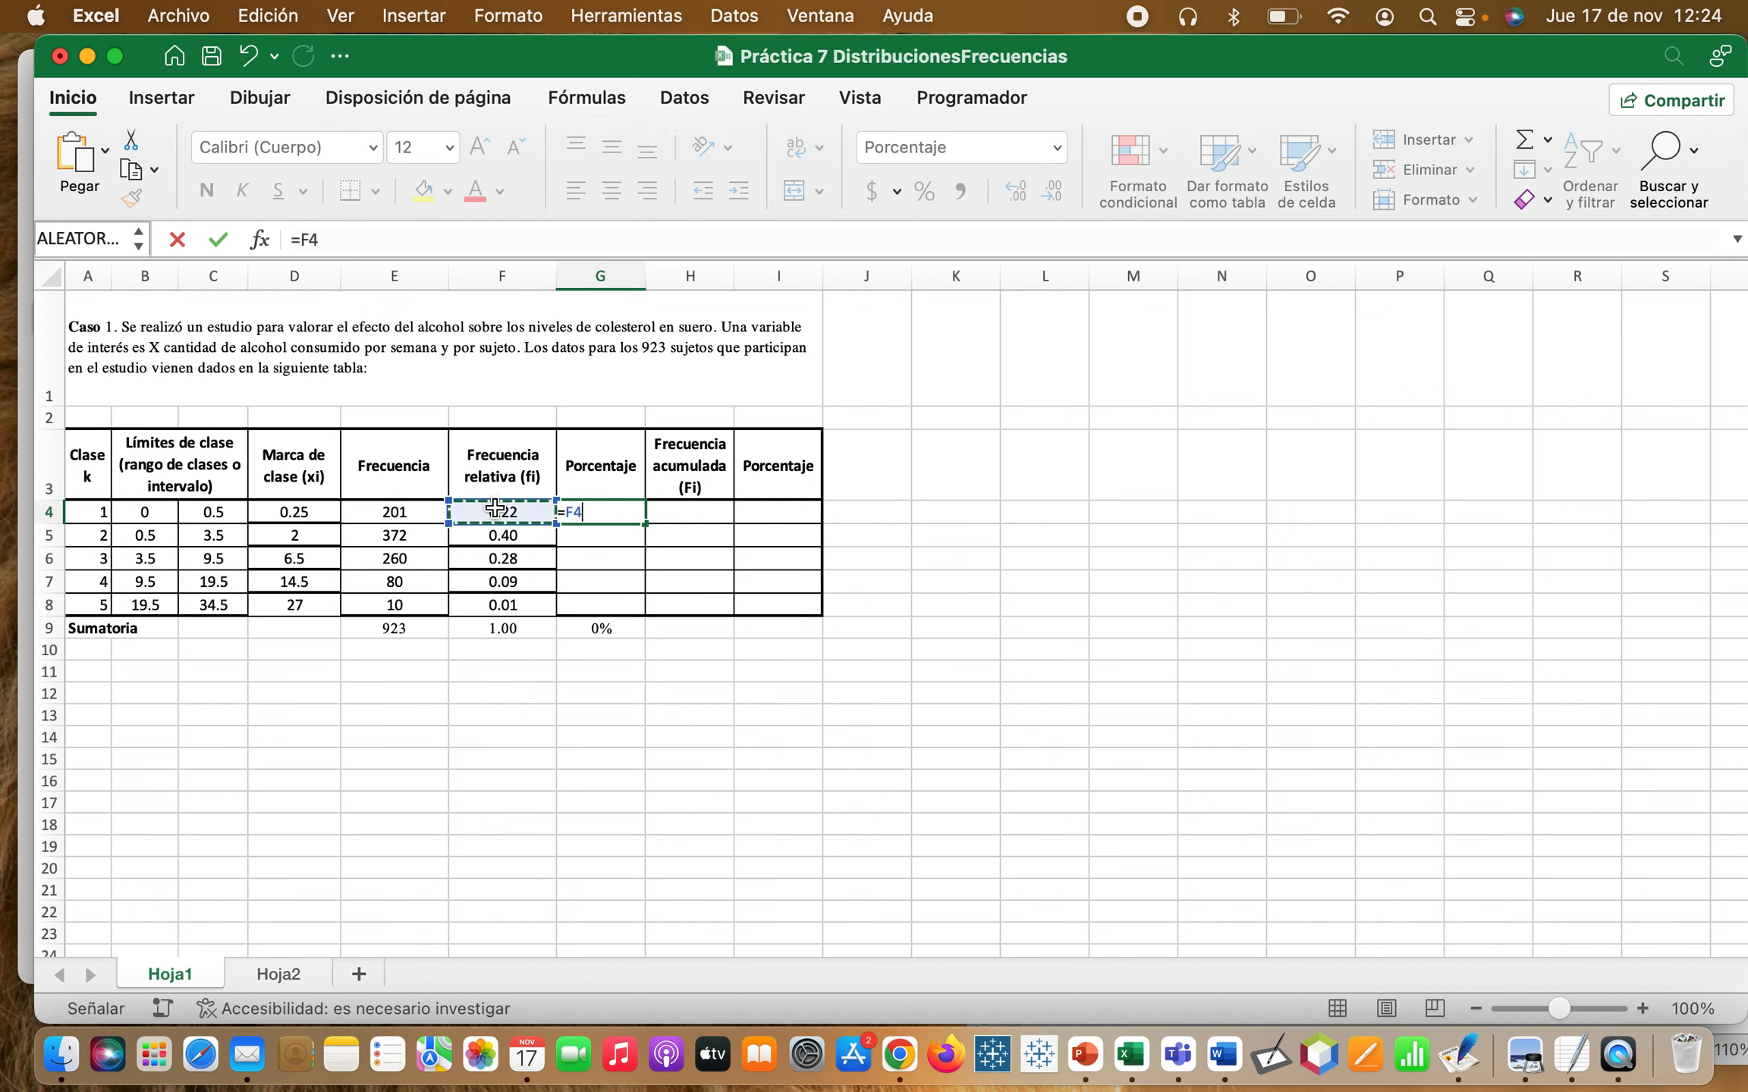
key("Return")
left_click(608, 512)
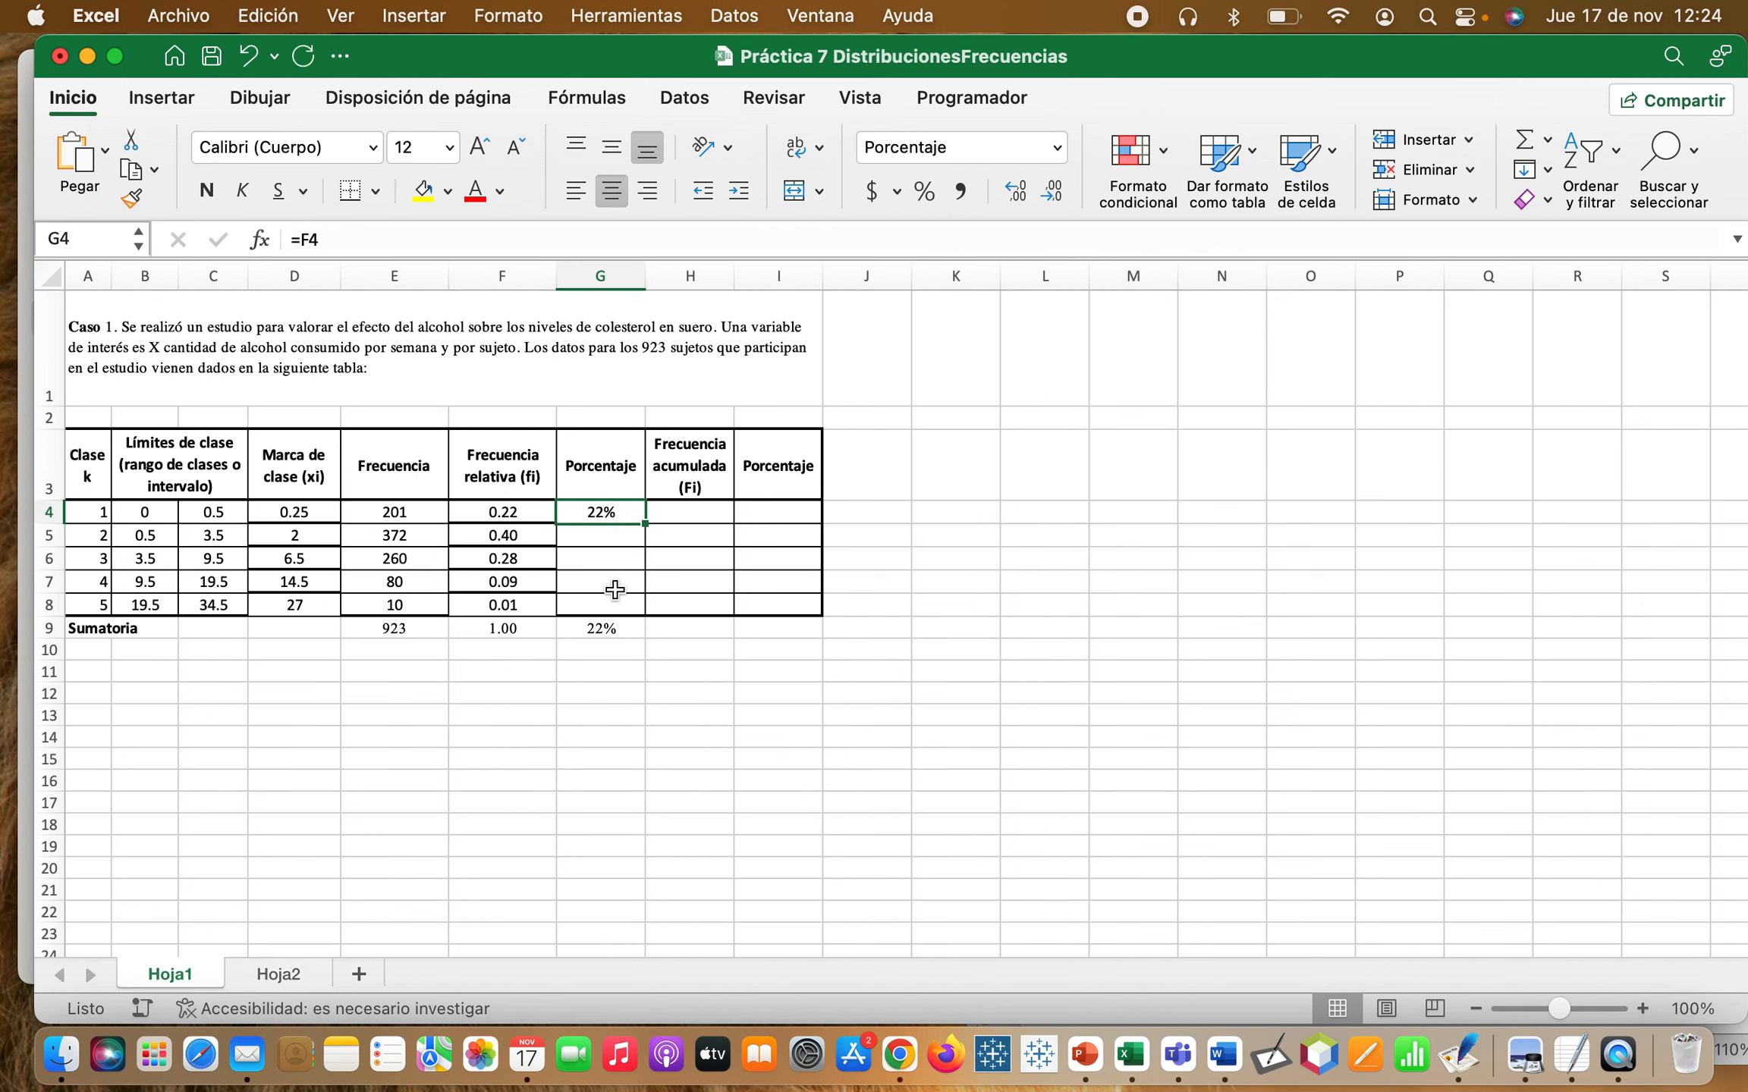
left_click_drag(537, 515, 643, 612)
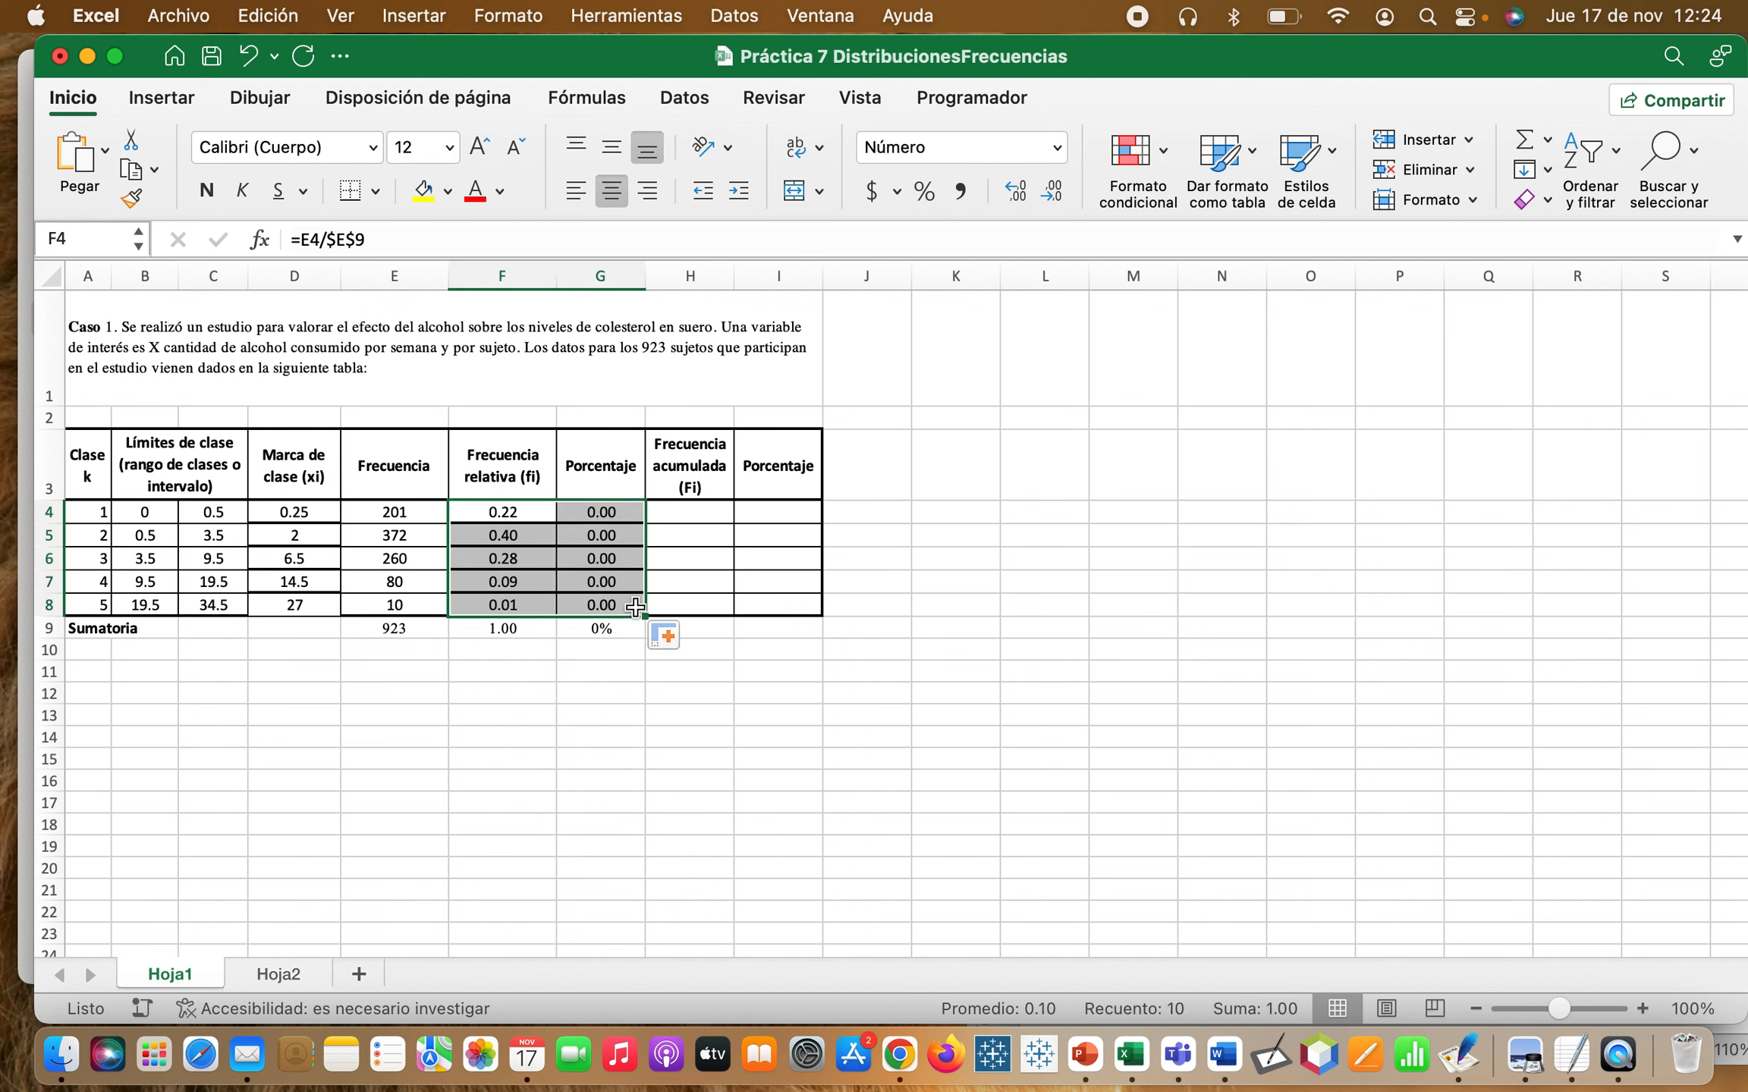
left_click(248, 53)
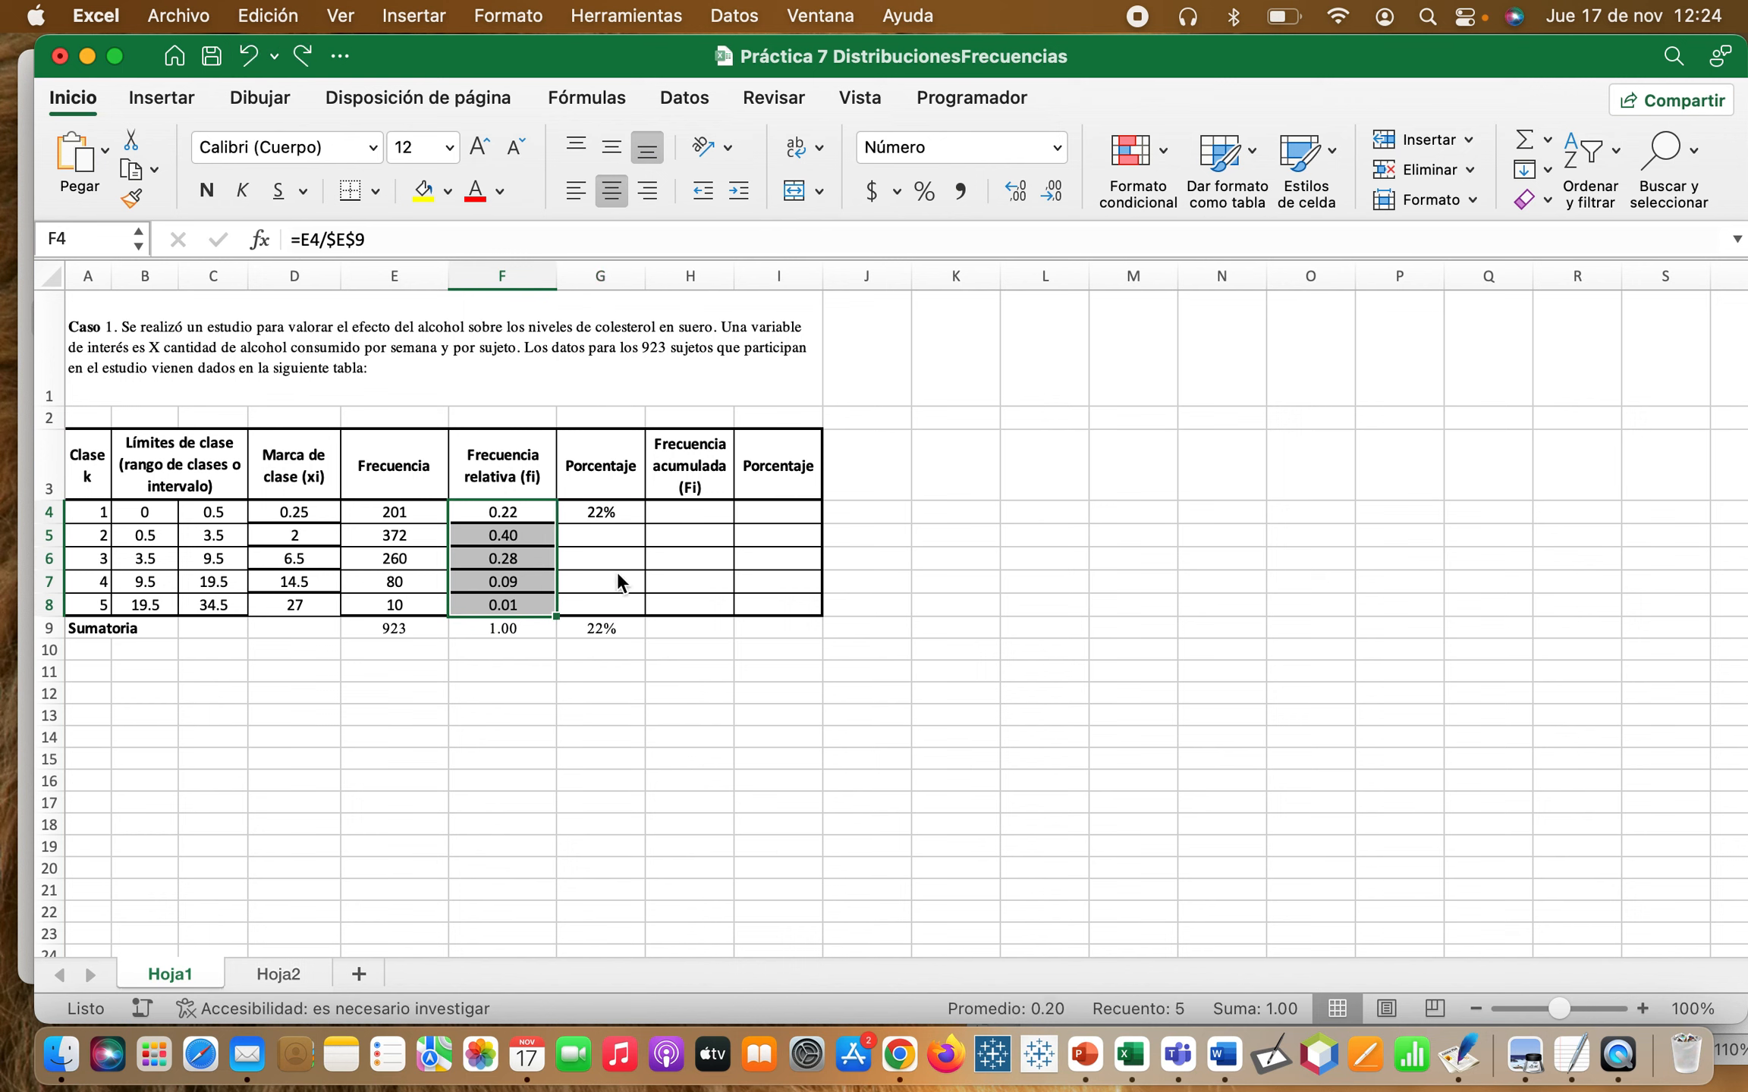
- Fill the percentage formula from G4 down through G8
left_click(601, 513)
left_click_drag(645, 526, 638, 611)
left_click(618, 515)
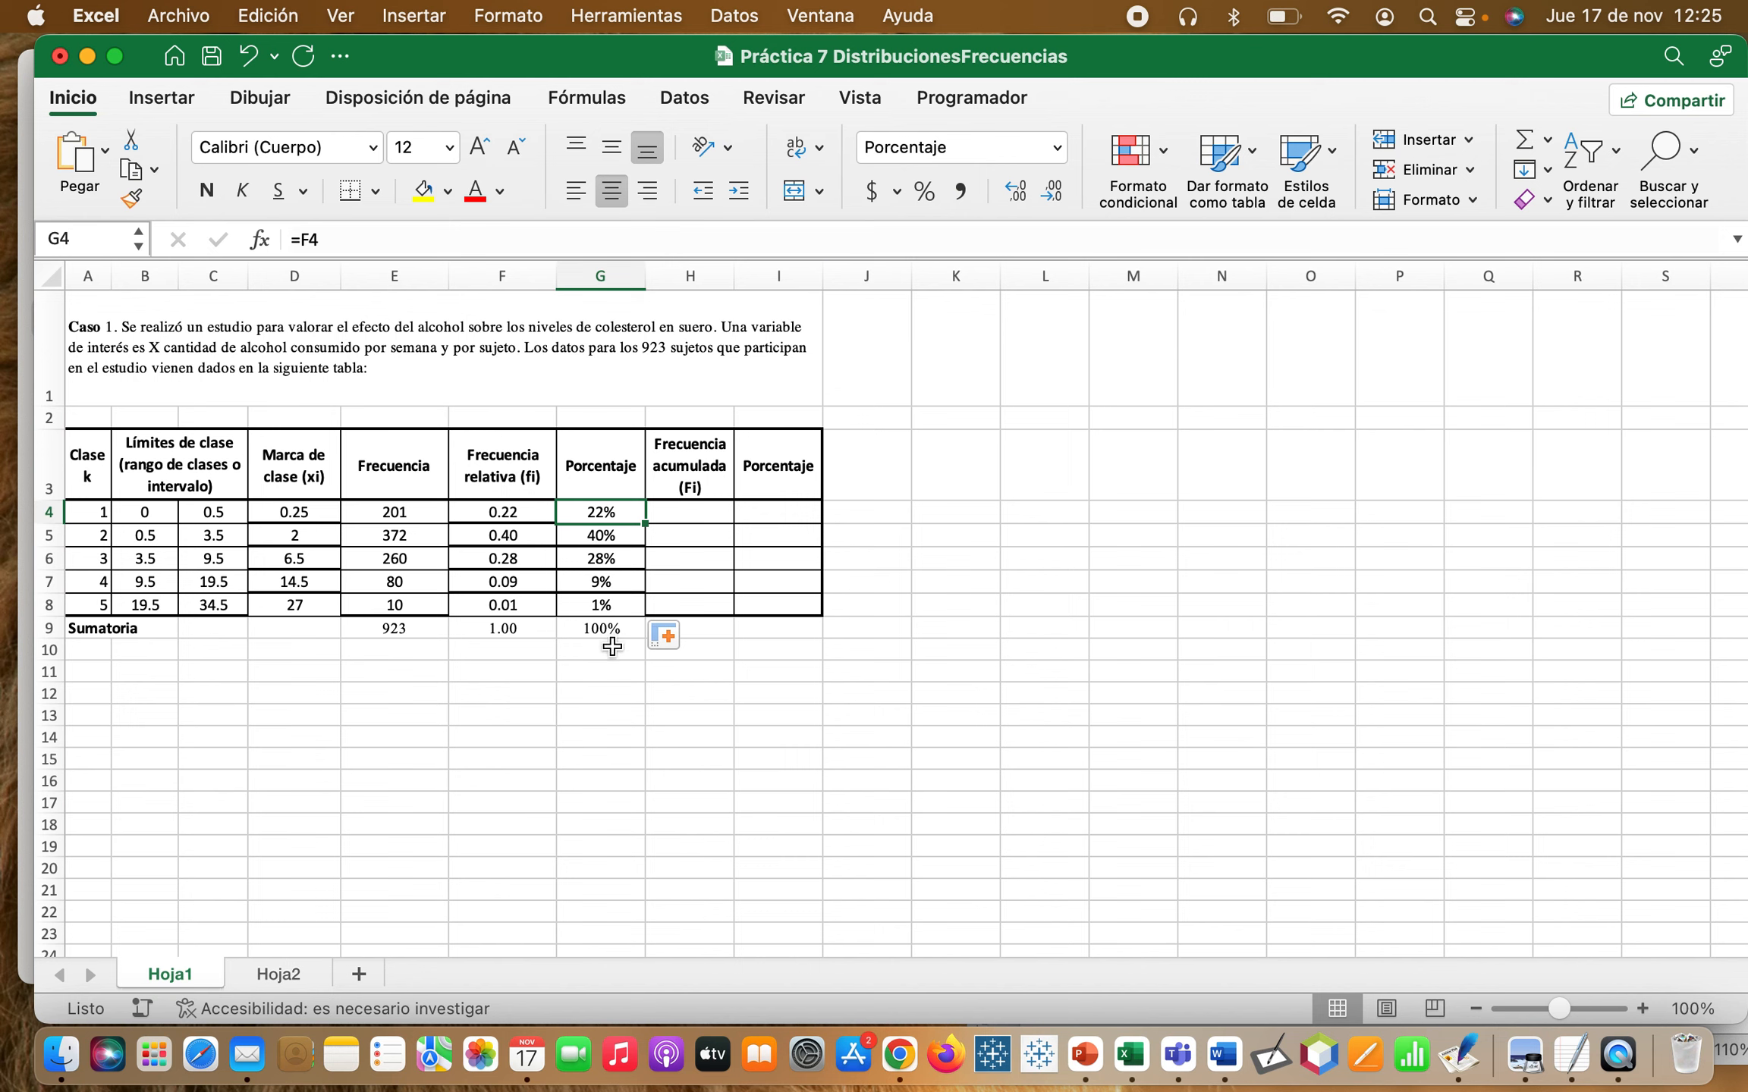
left_click(512, 626)
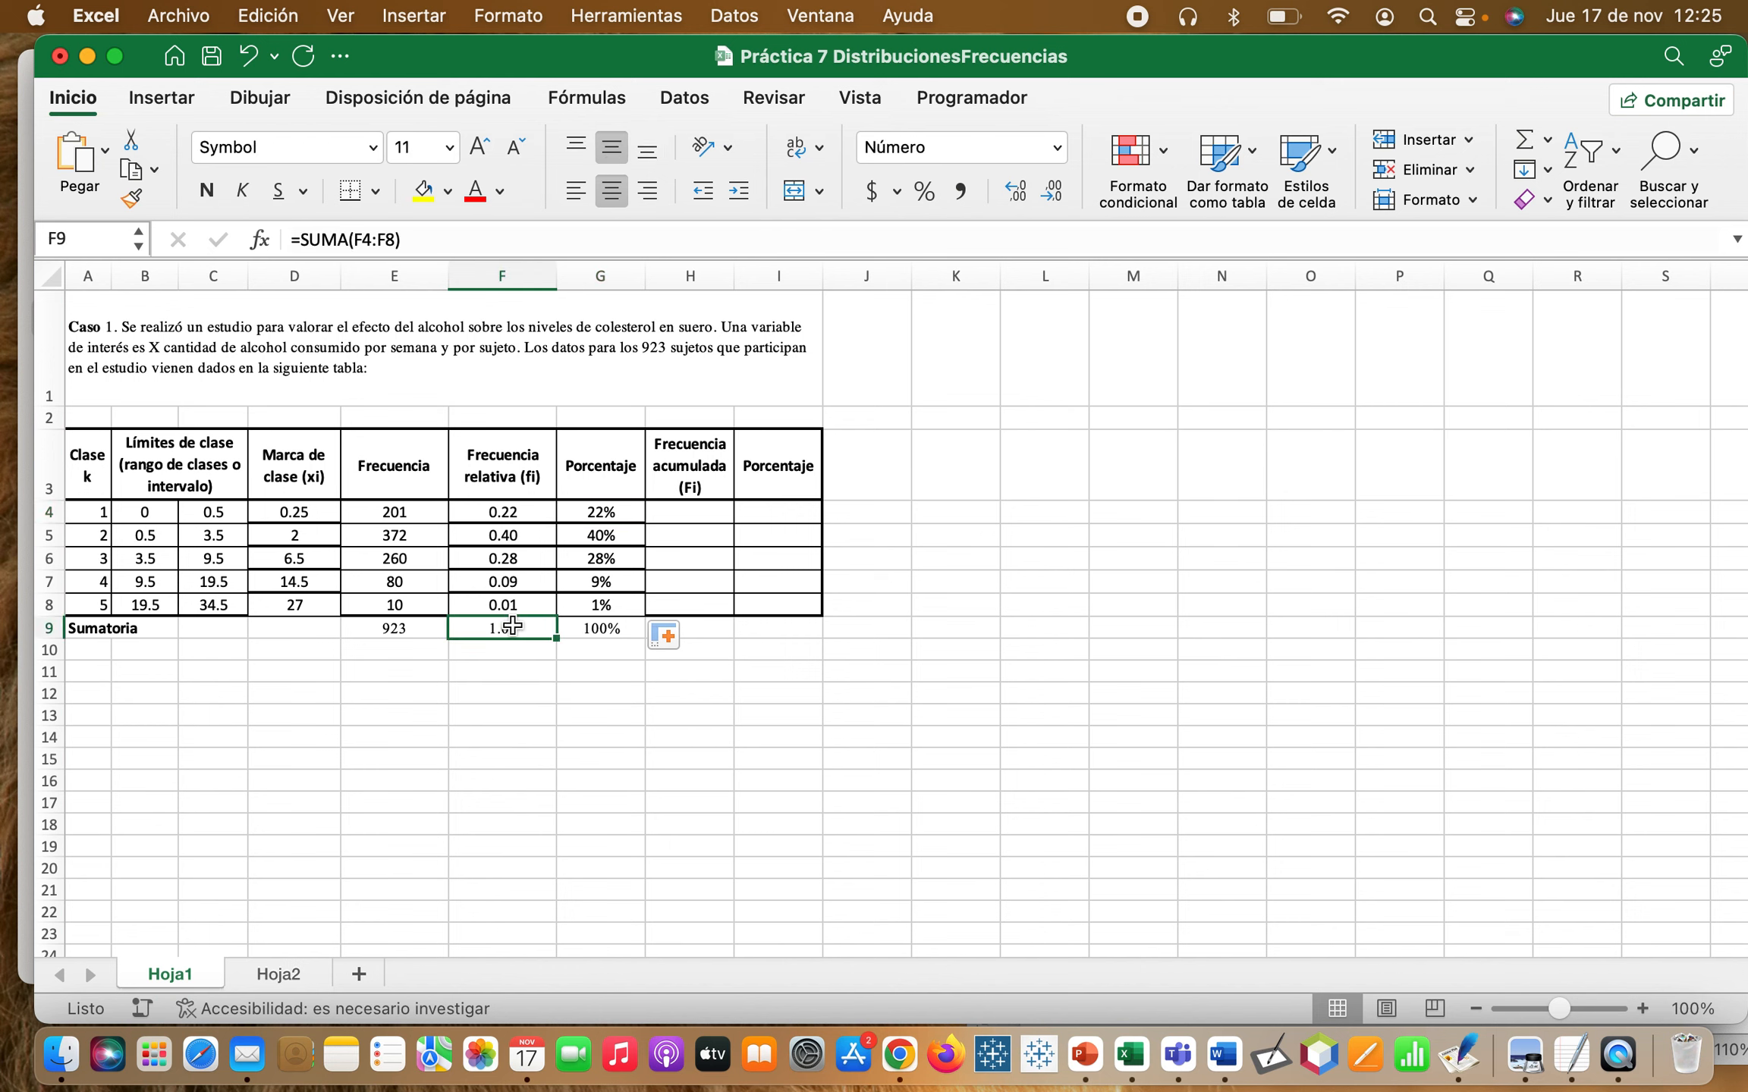
- Extend the frequency column header in E3 to read "Frecuencia absoluta (ni)"
left_click(702, 512)
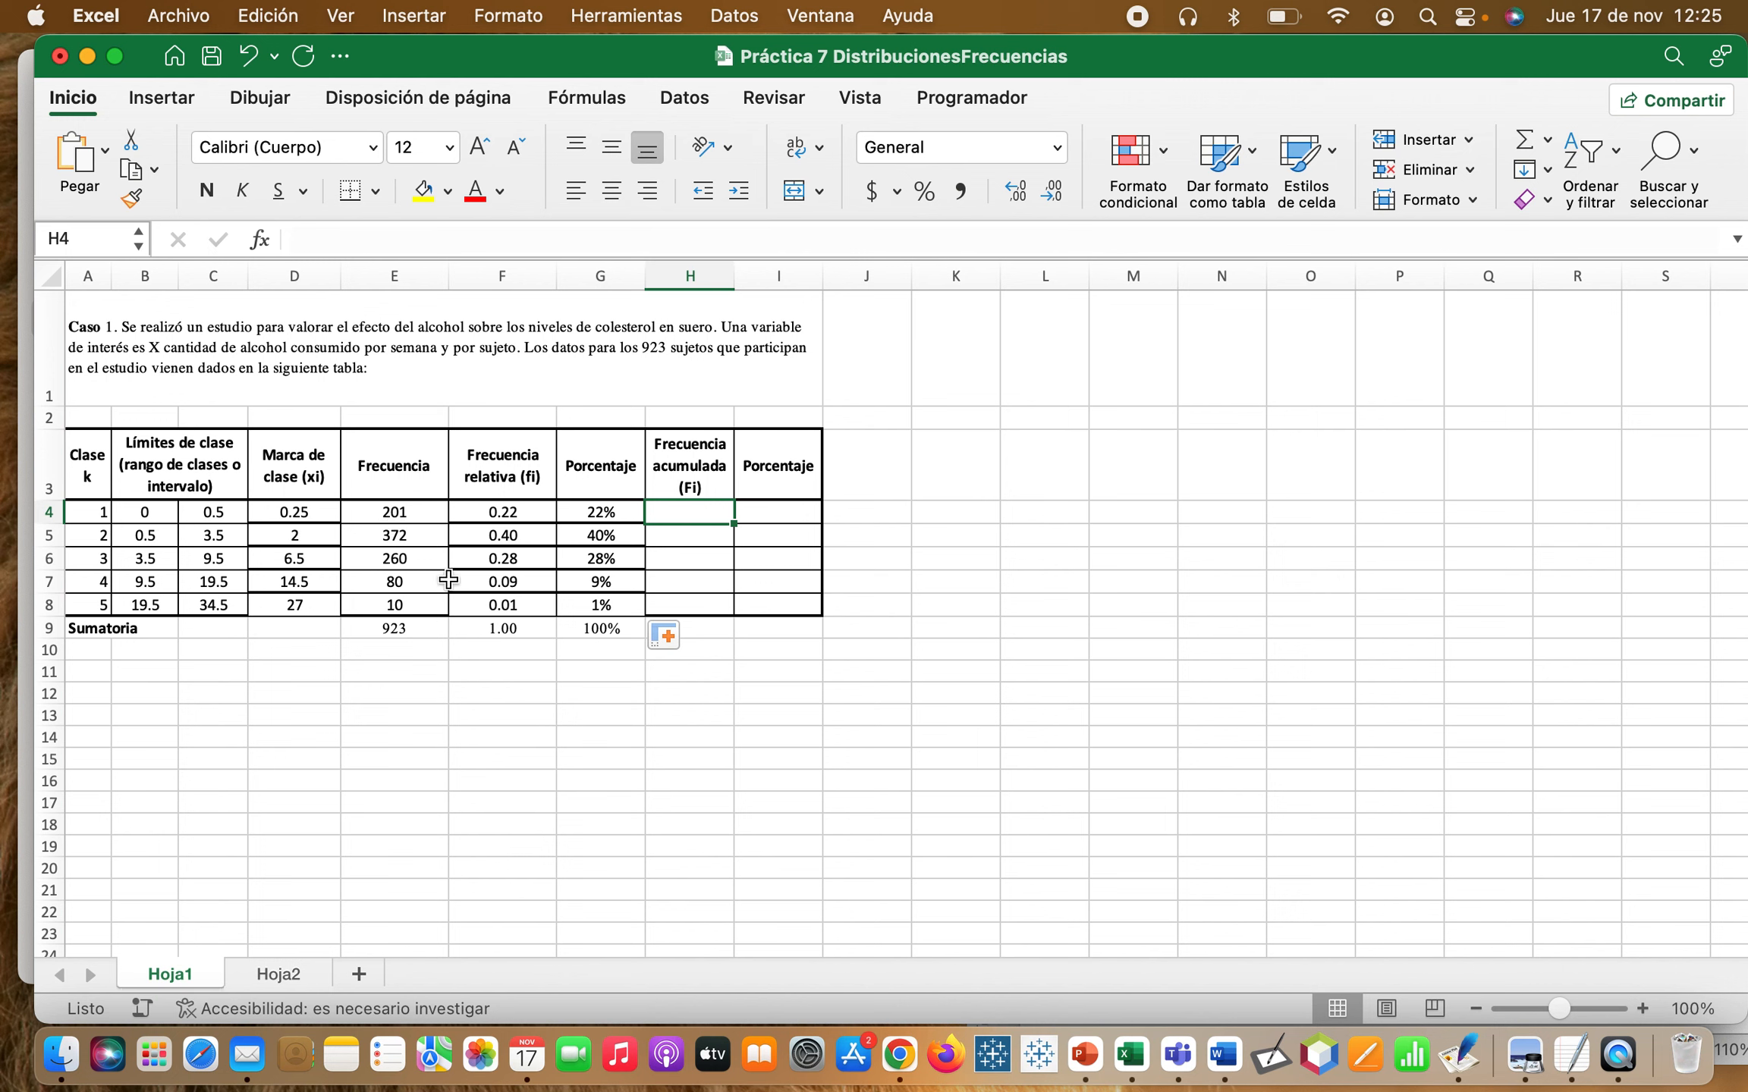
left_click(429, 475)
left_click(427, 250)
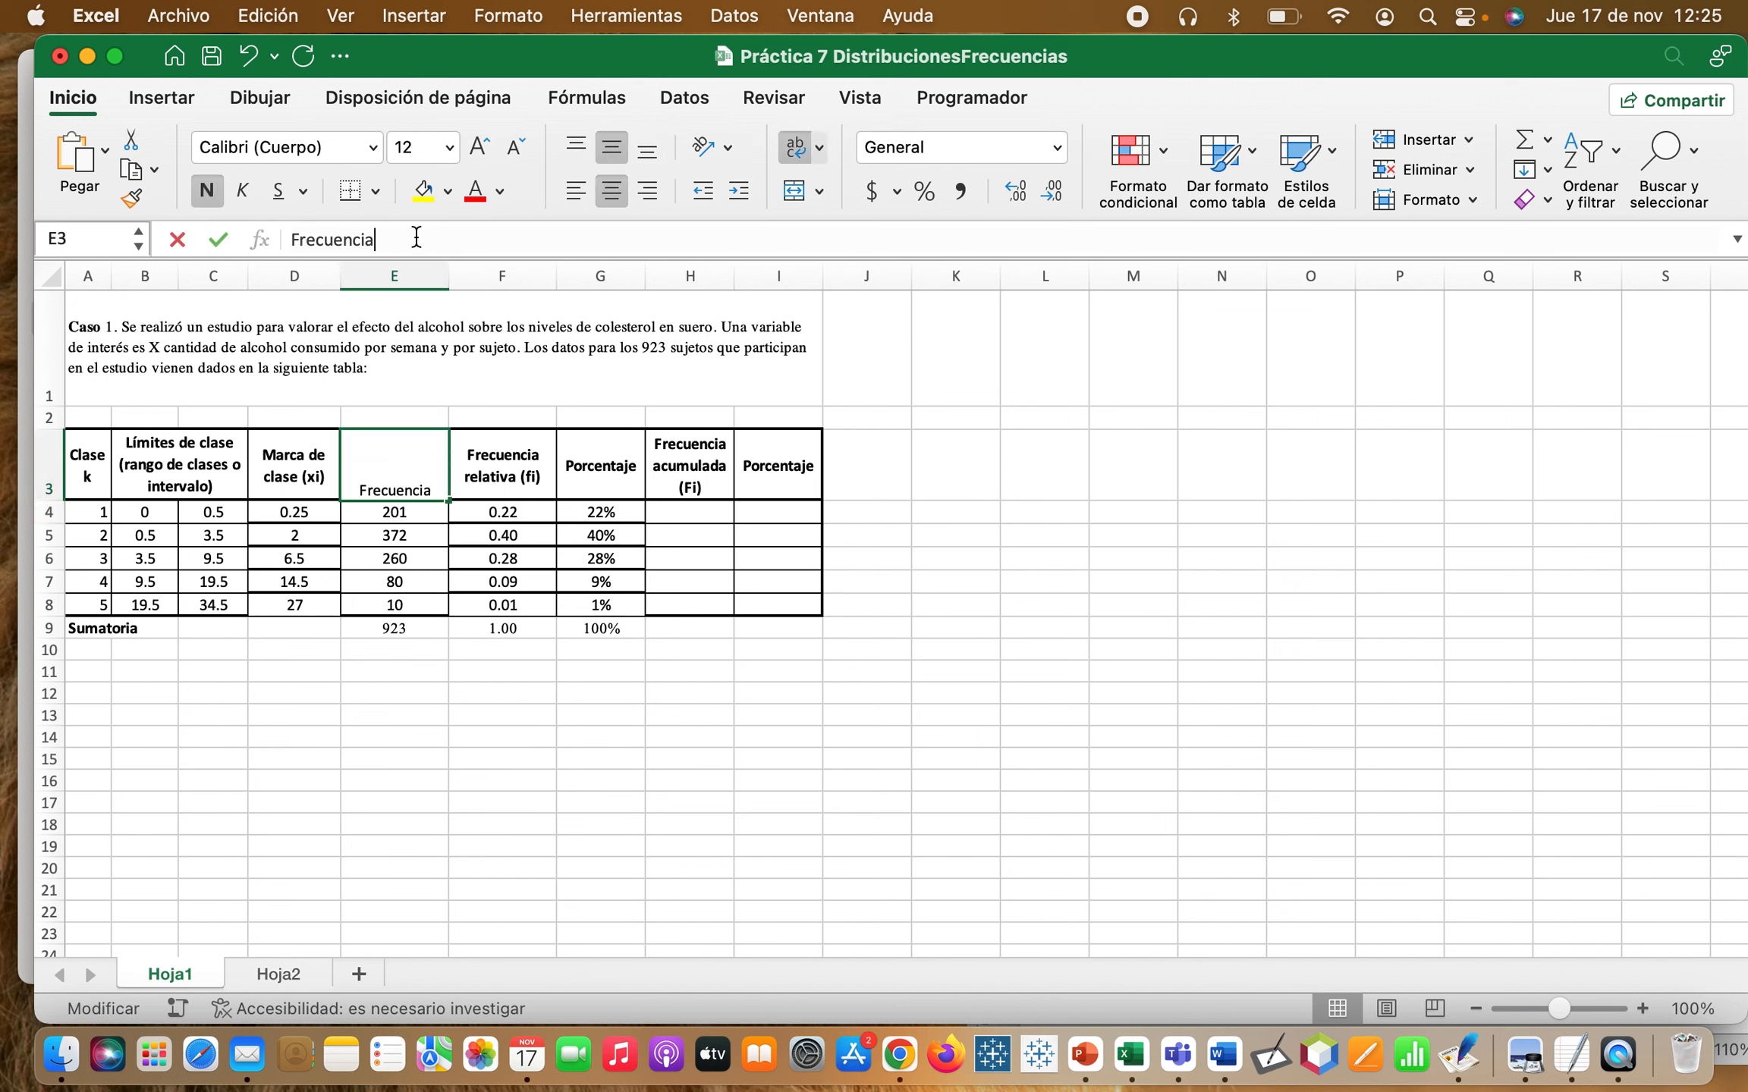
type("absoluta")
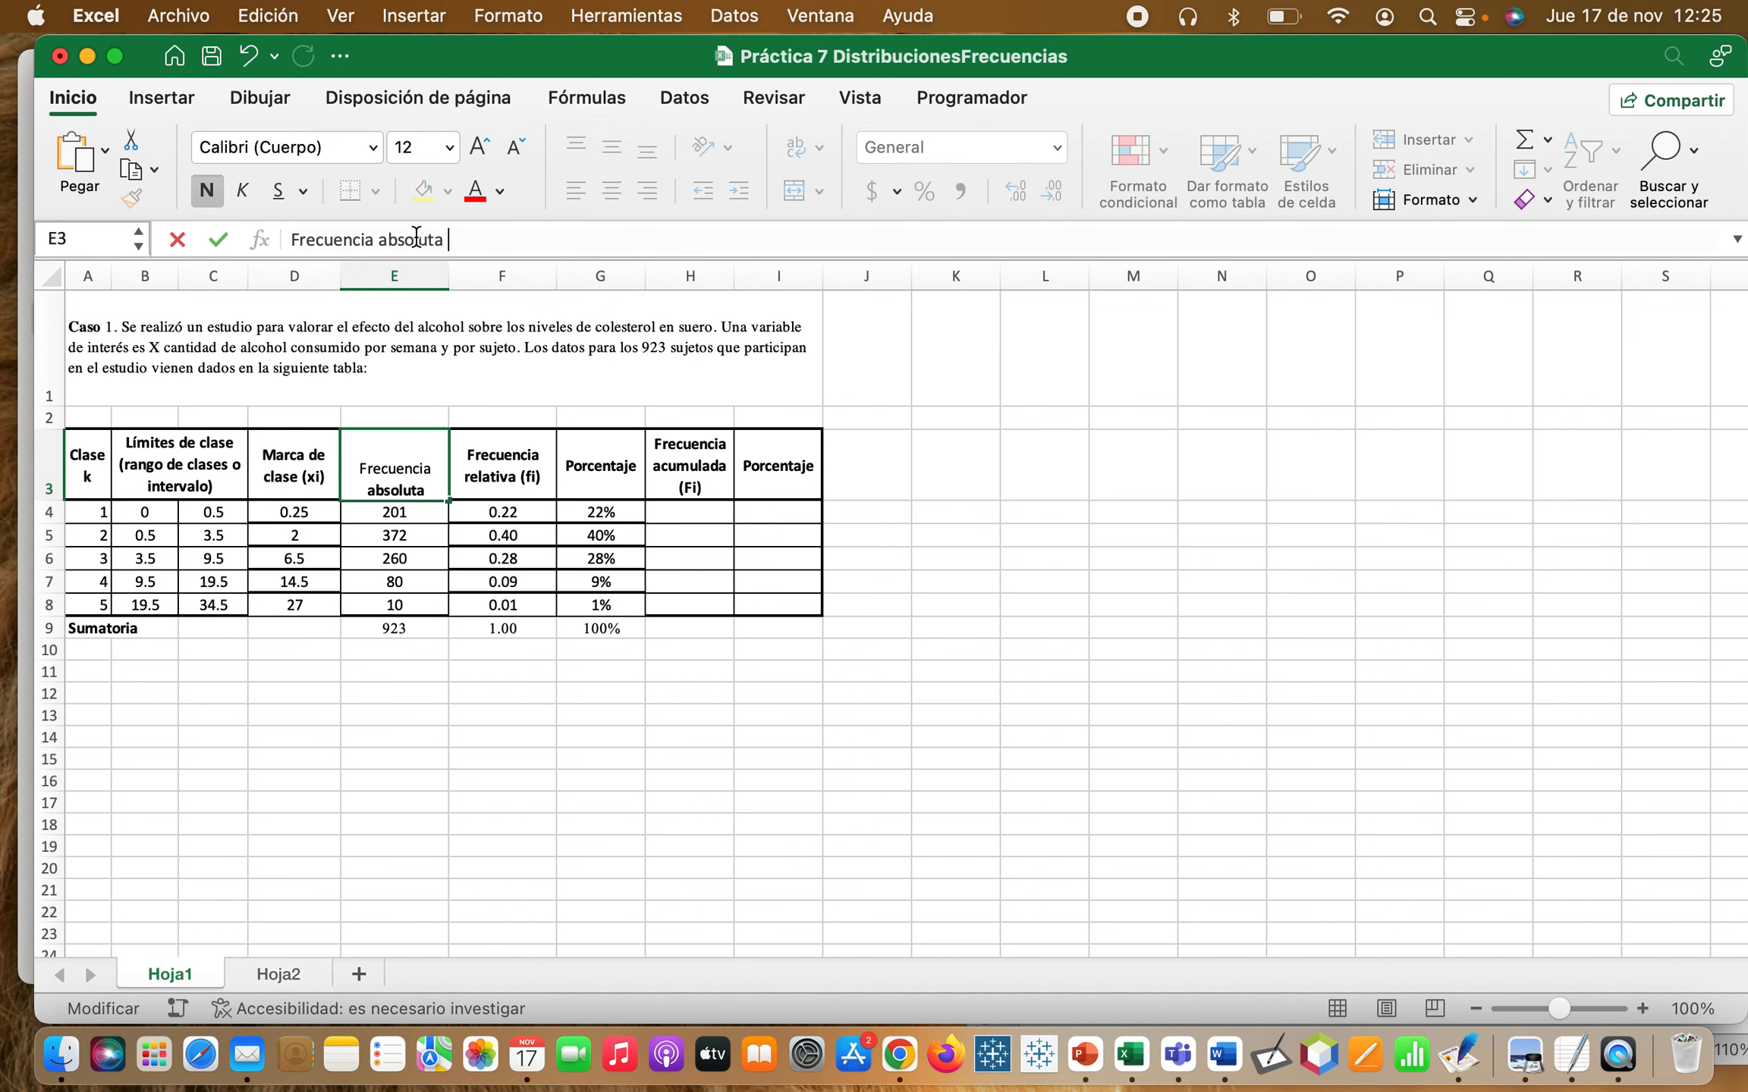
key("Return")
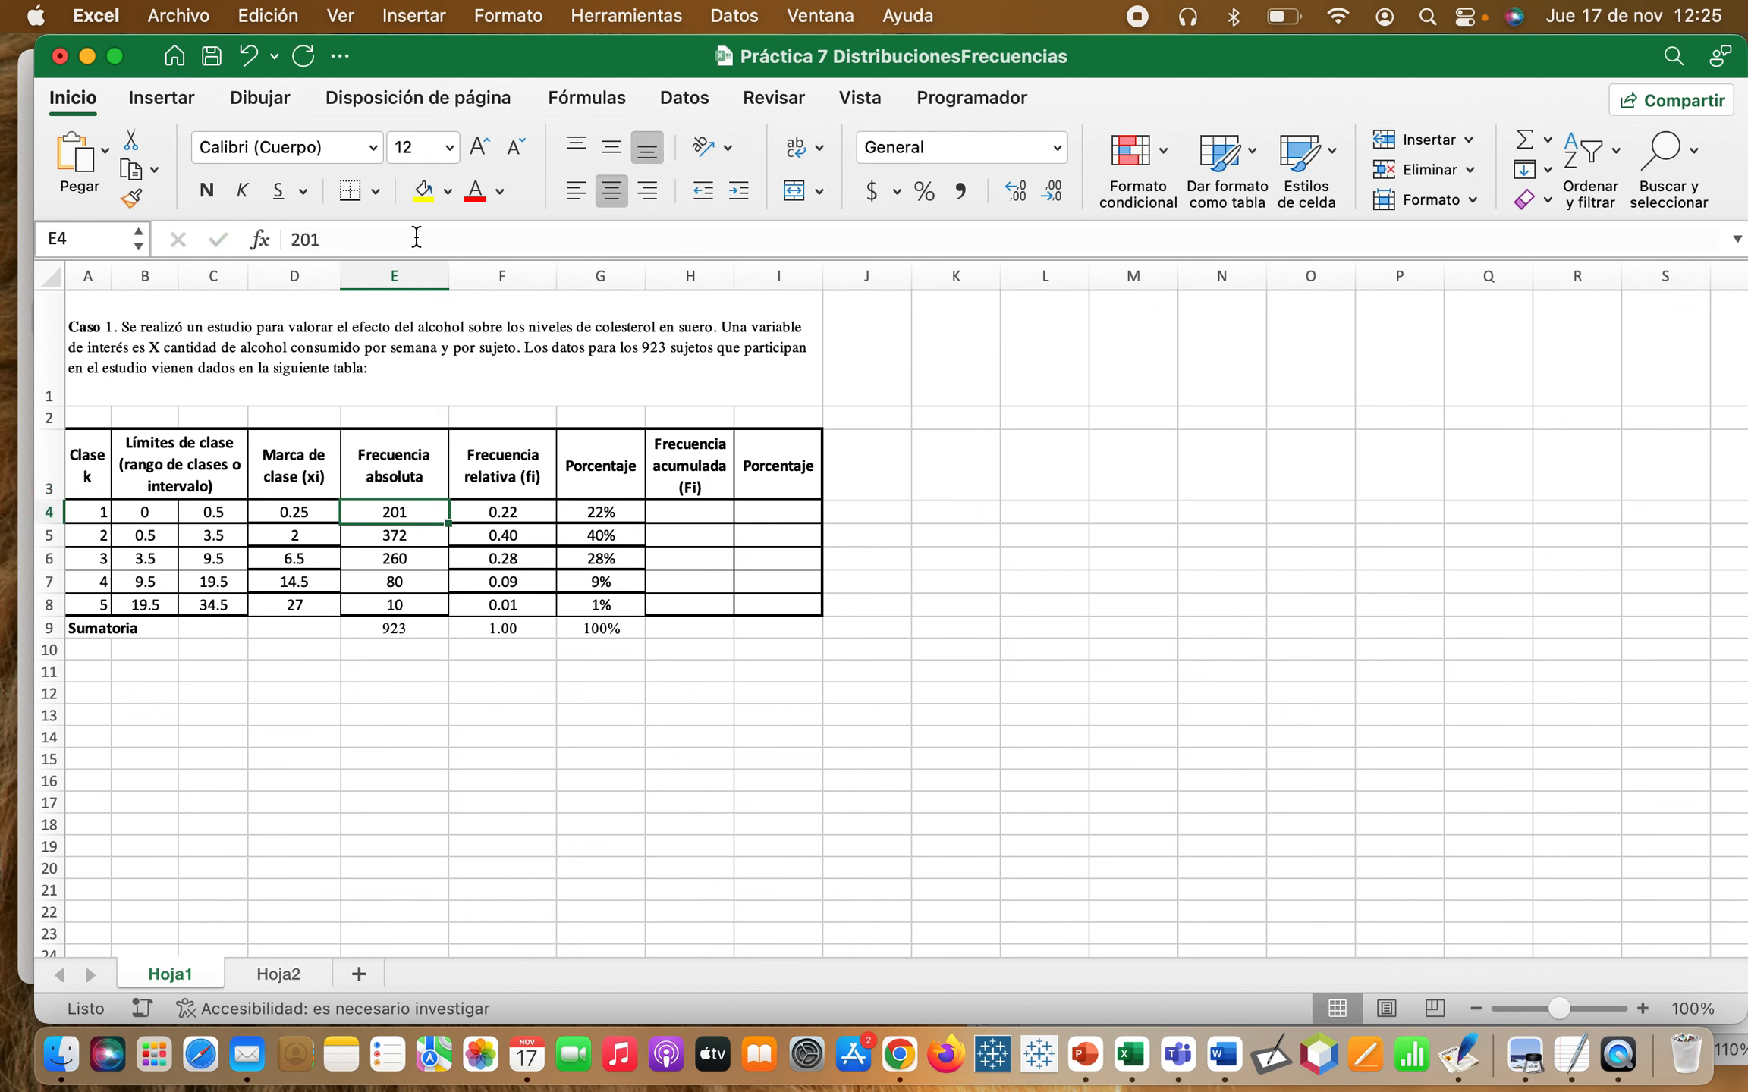
left_click(363, 481)
left_click(496, 240)
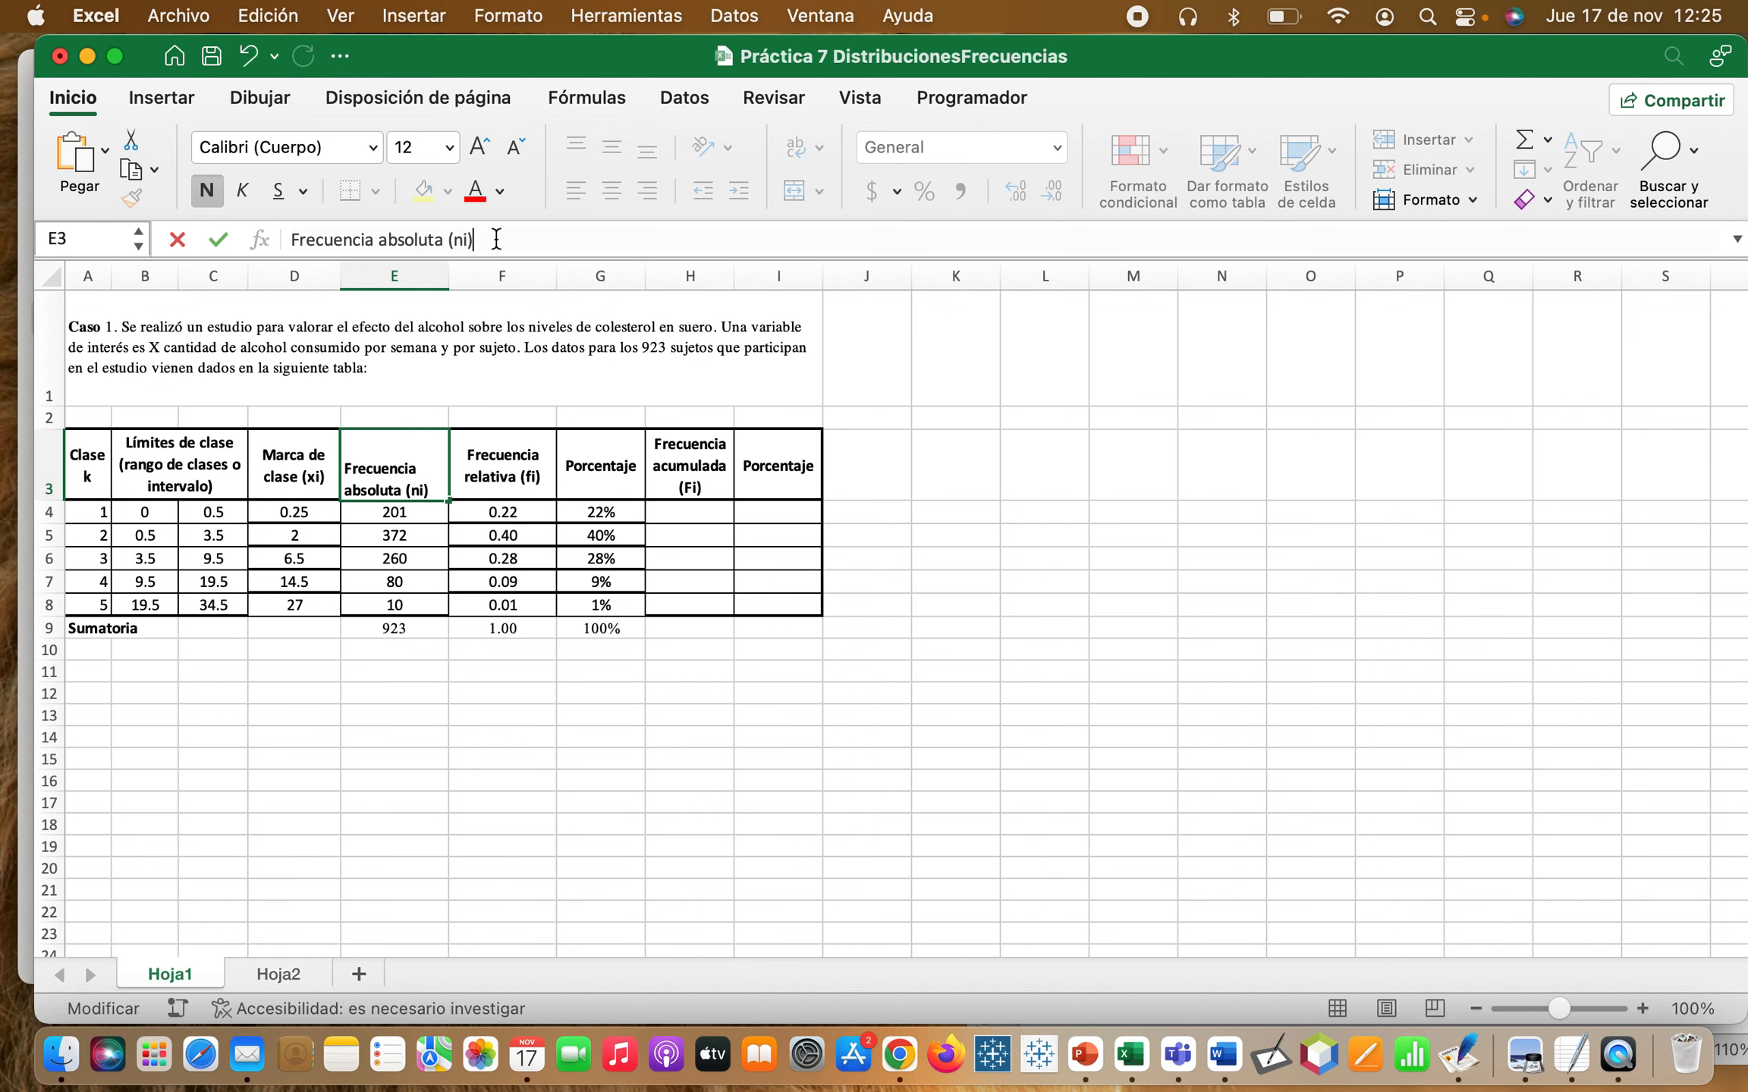
key("Return")
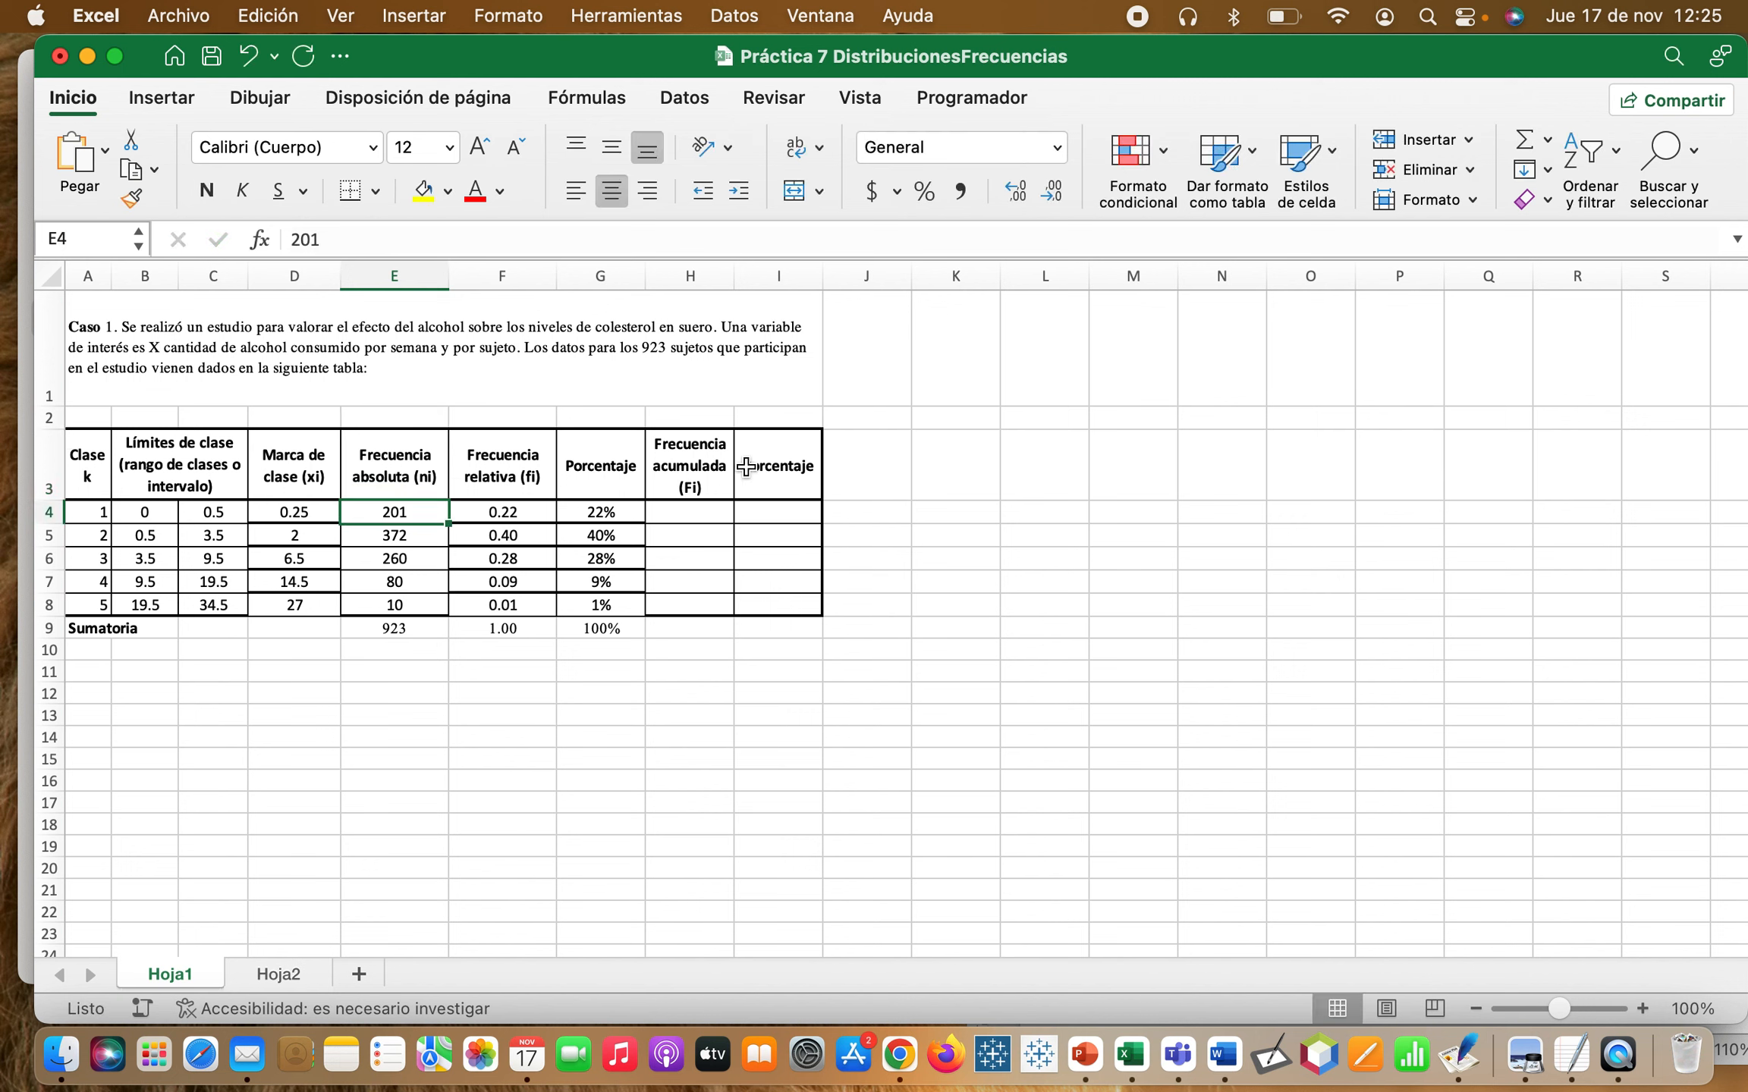
- Change the symbol in the H3 header so it reads "Frecuencia acumulada (Ni)"
left_click(692, 468)
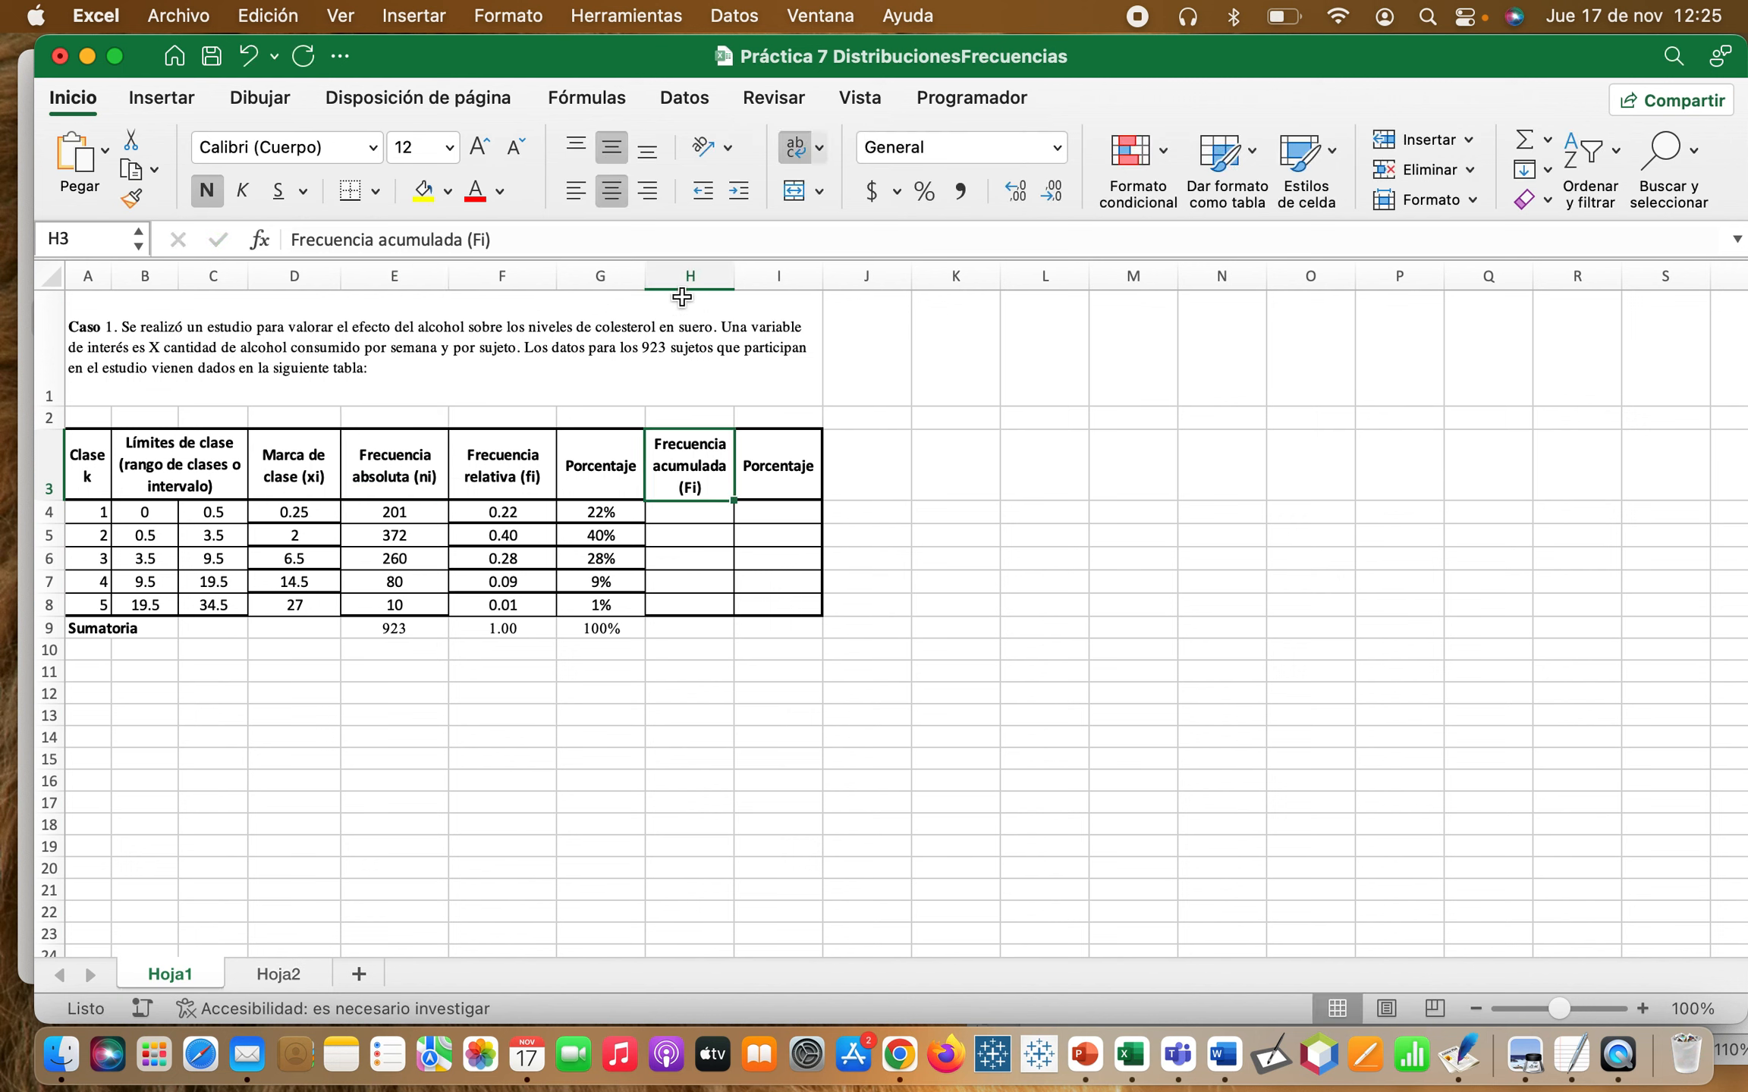
left_click(478, 240)
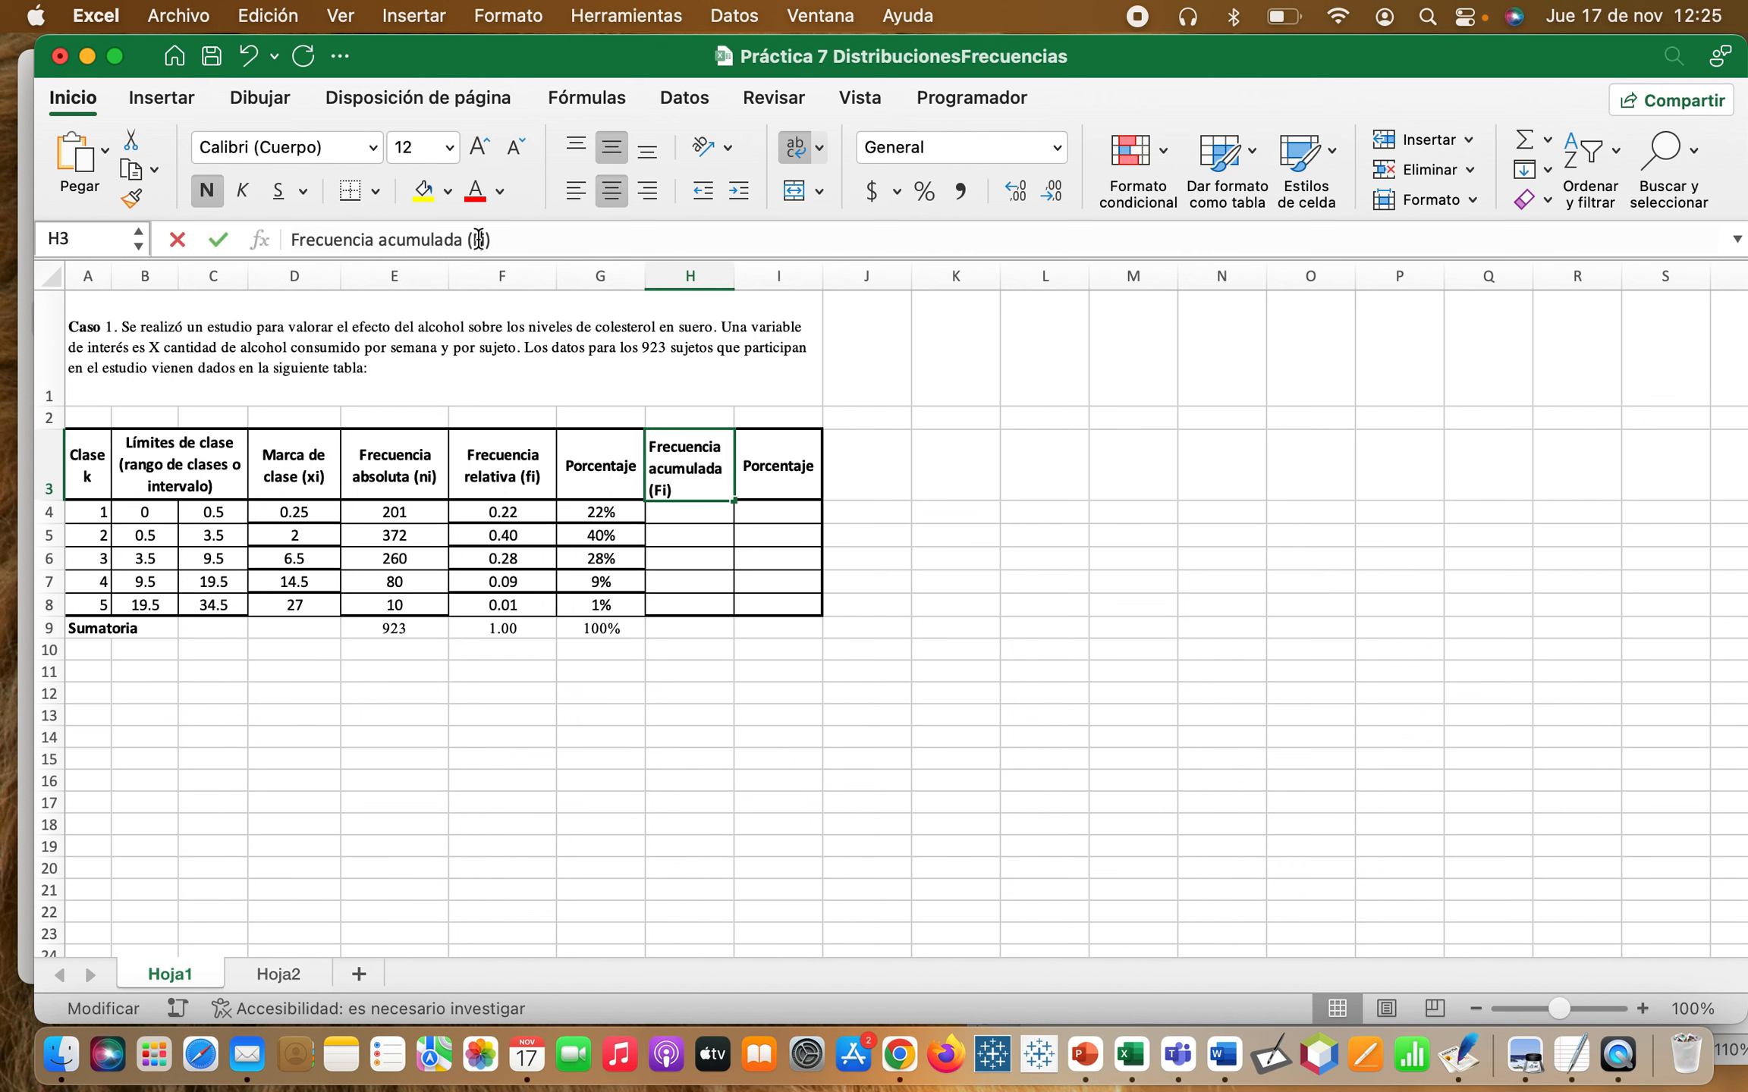
key("BackSpace")
type("N")
key("Return")
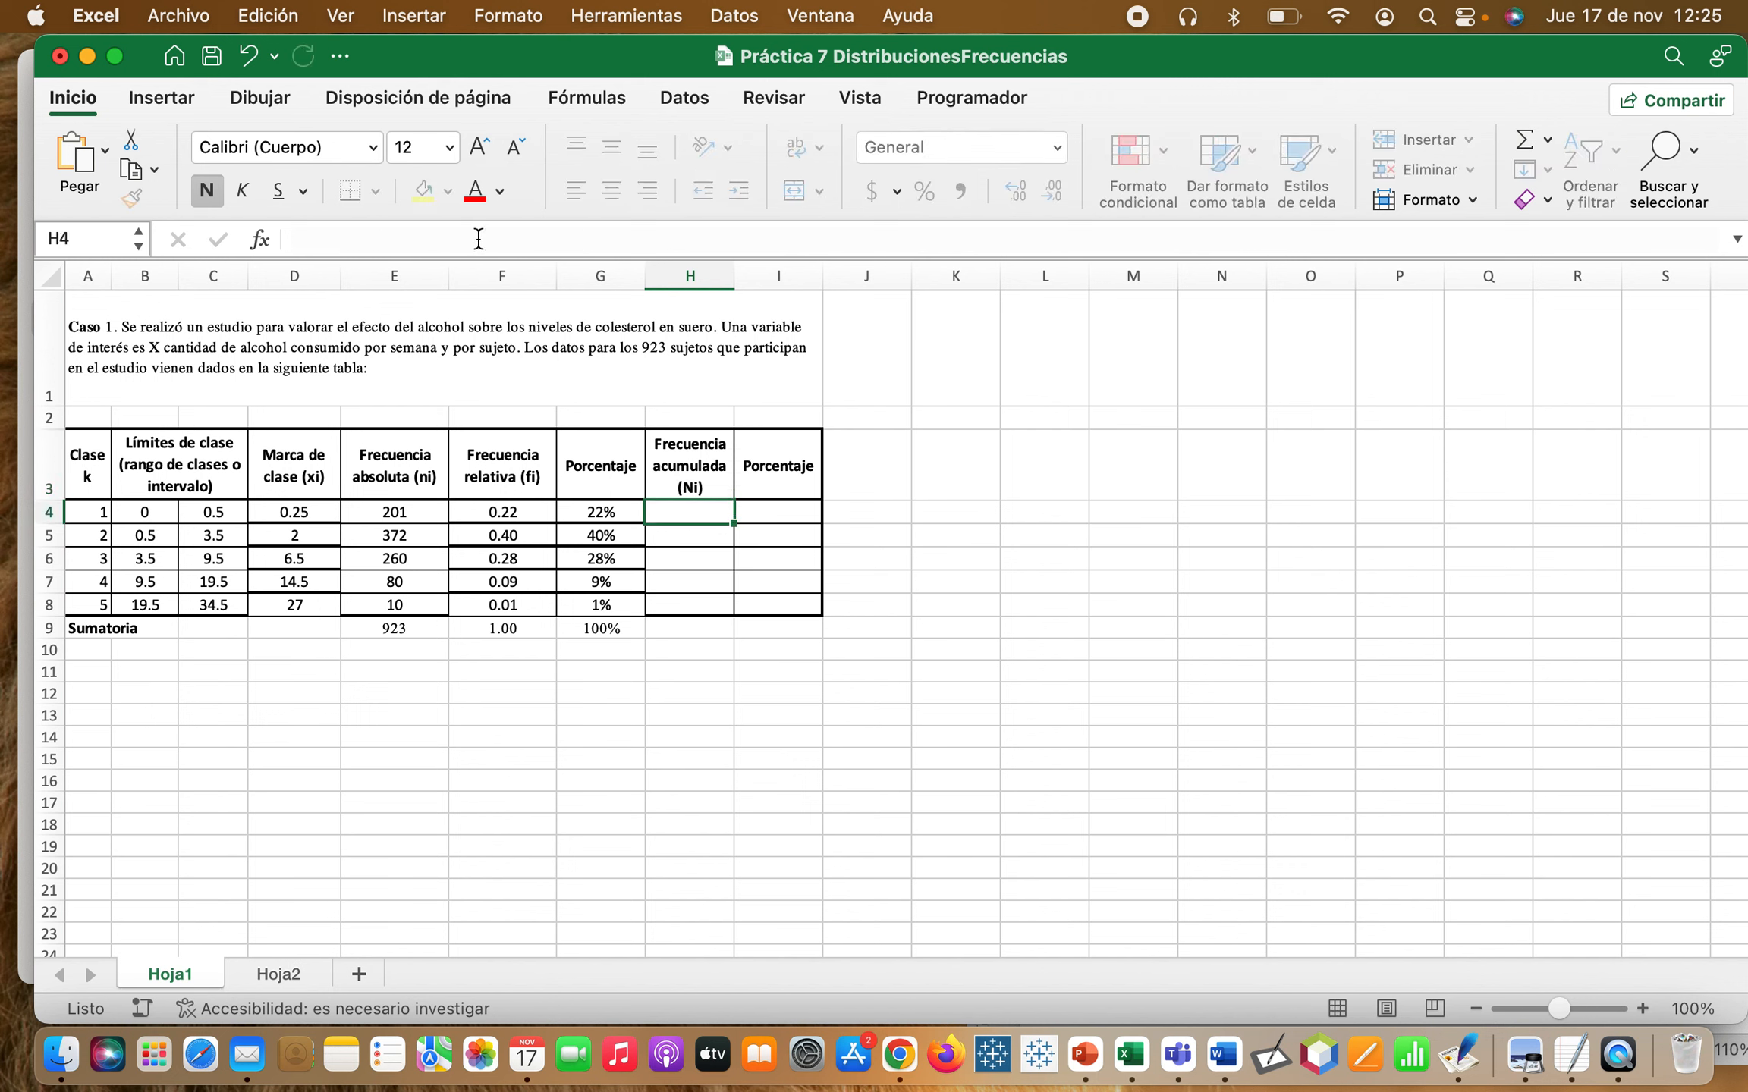
- Add the symbol to the last column's header in I3 so it reads "Porcentaje (Fi)"
left_click(784, 469)
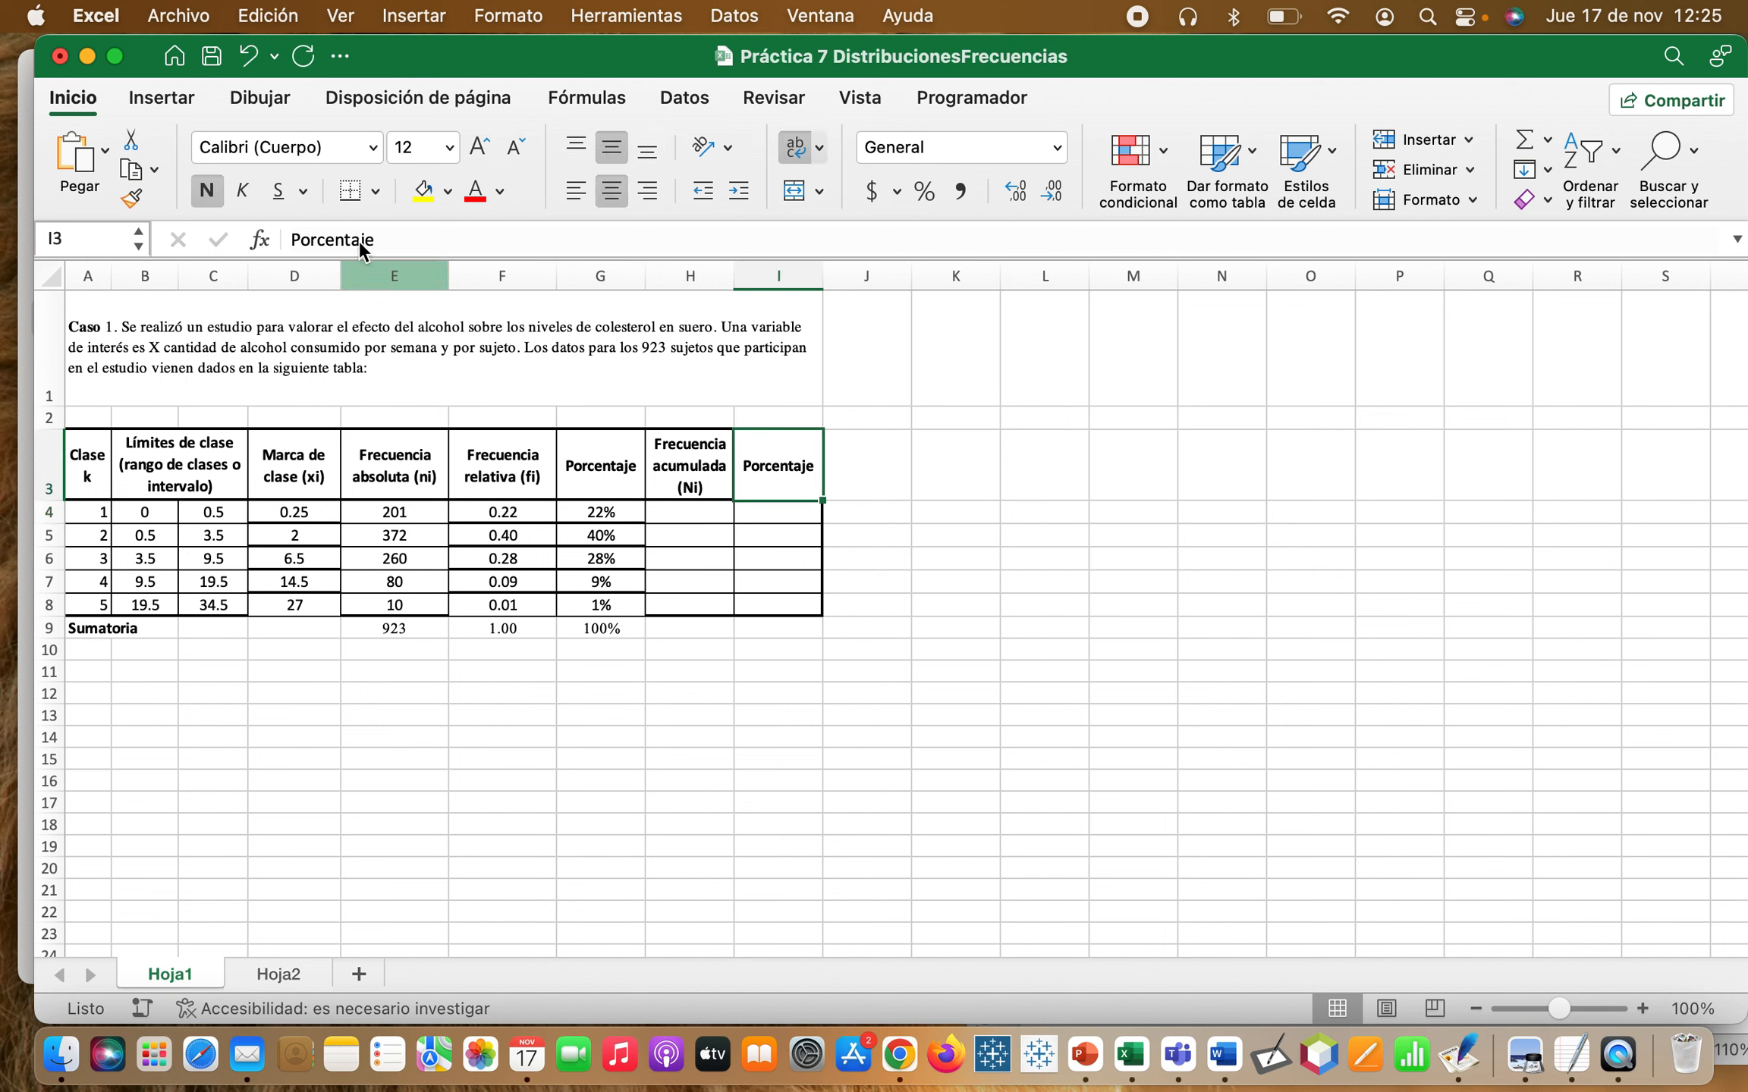
left_click(395, 229)
type("(F")
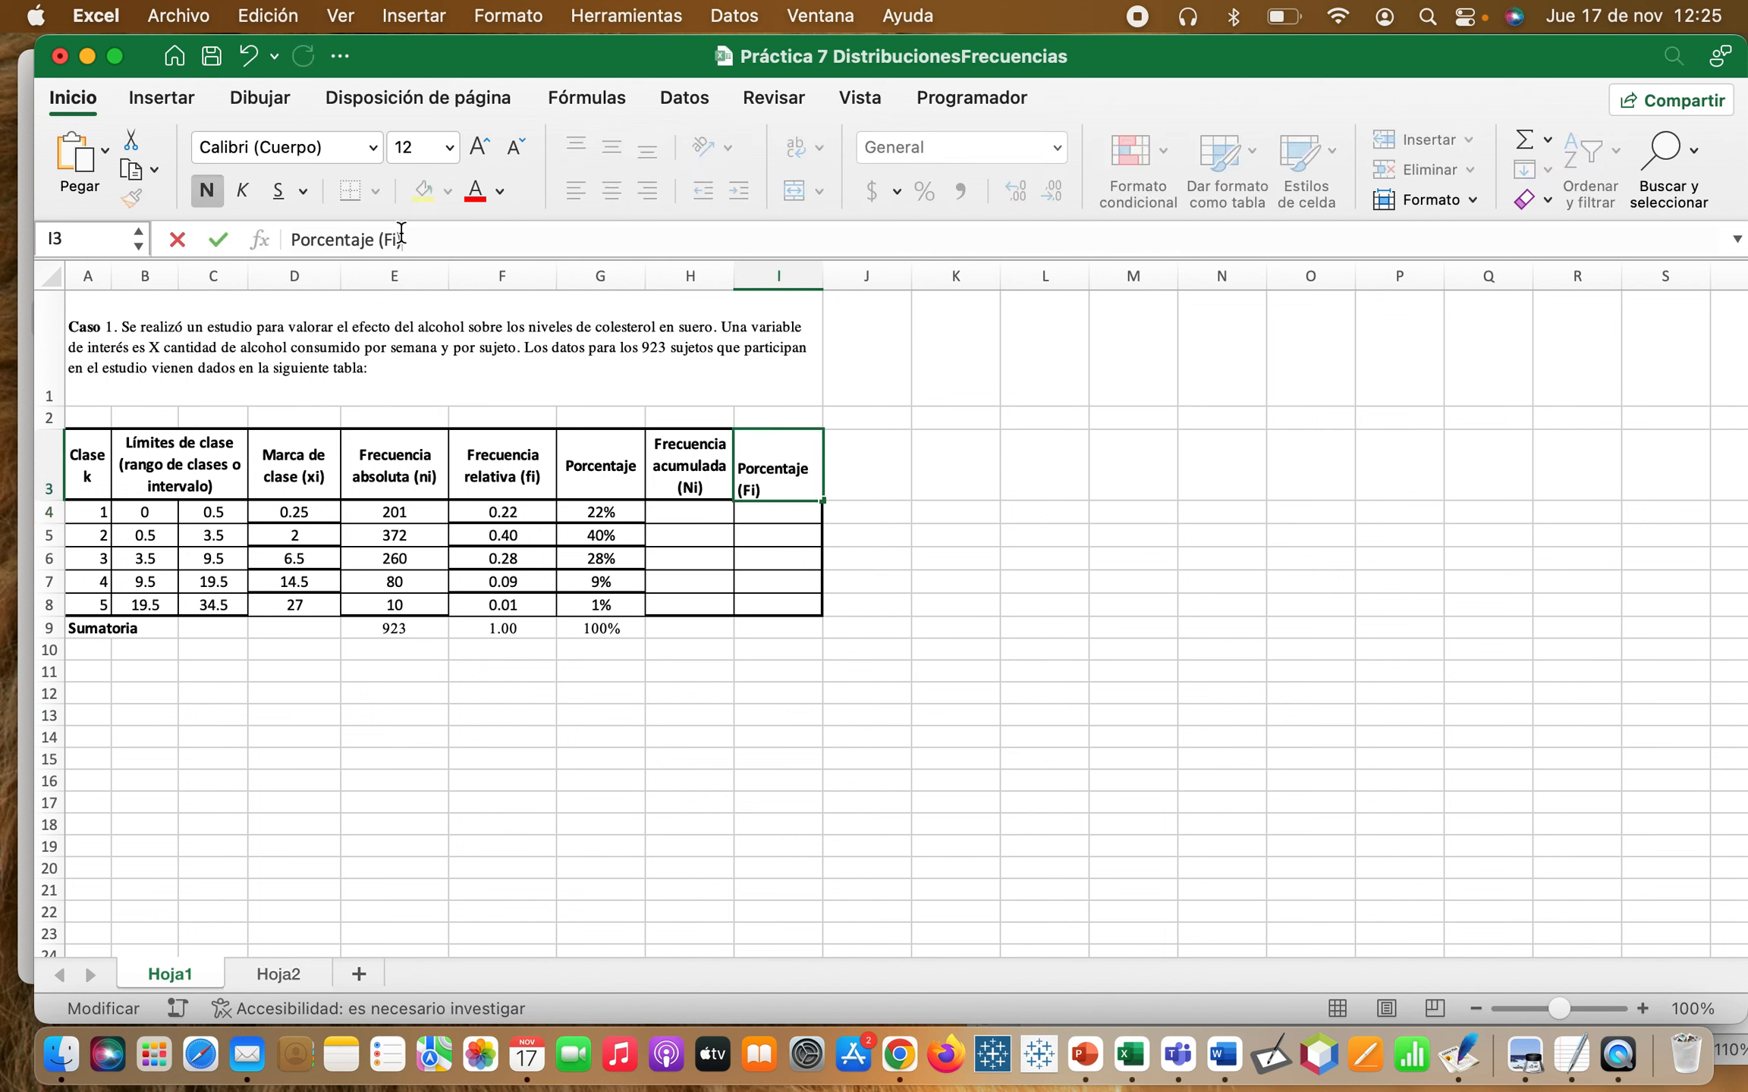
type("i)")
key("Return")
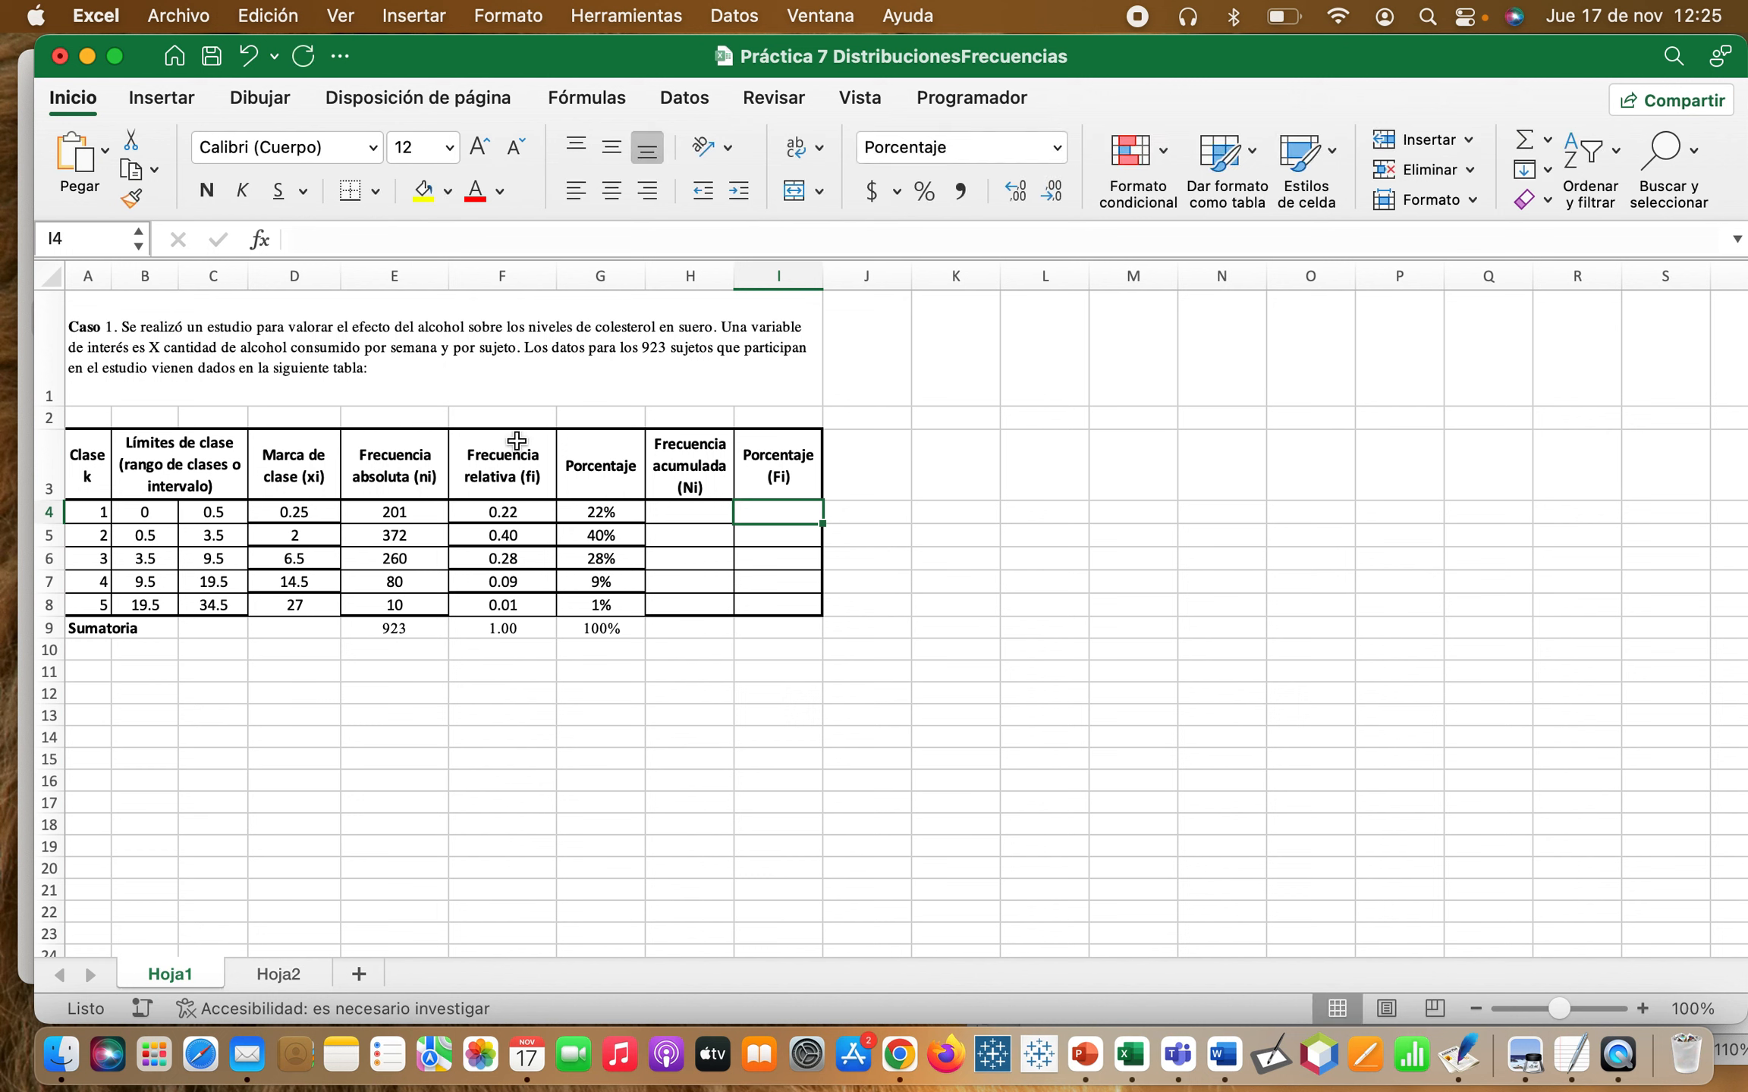
- Start the cumulative frequency column by entering =E4 in H4
left_click(516, 440)
left_click(692, 512)
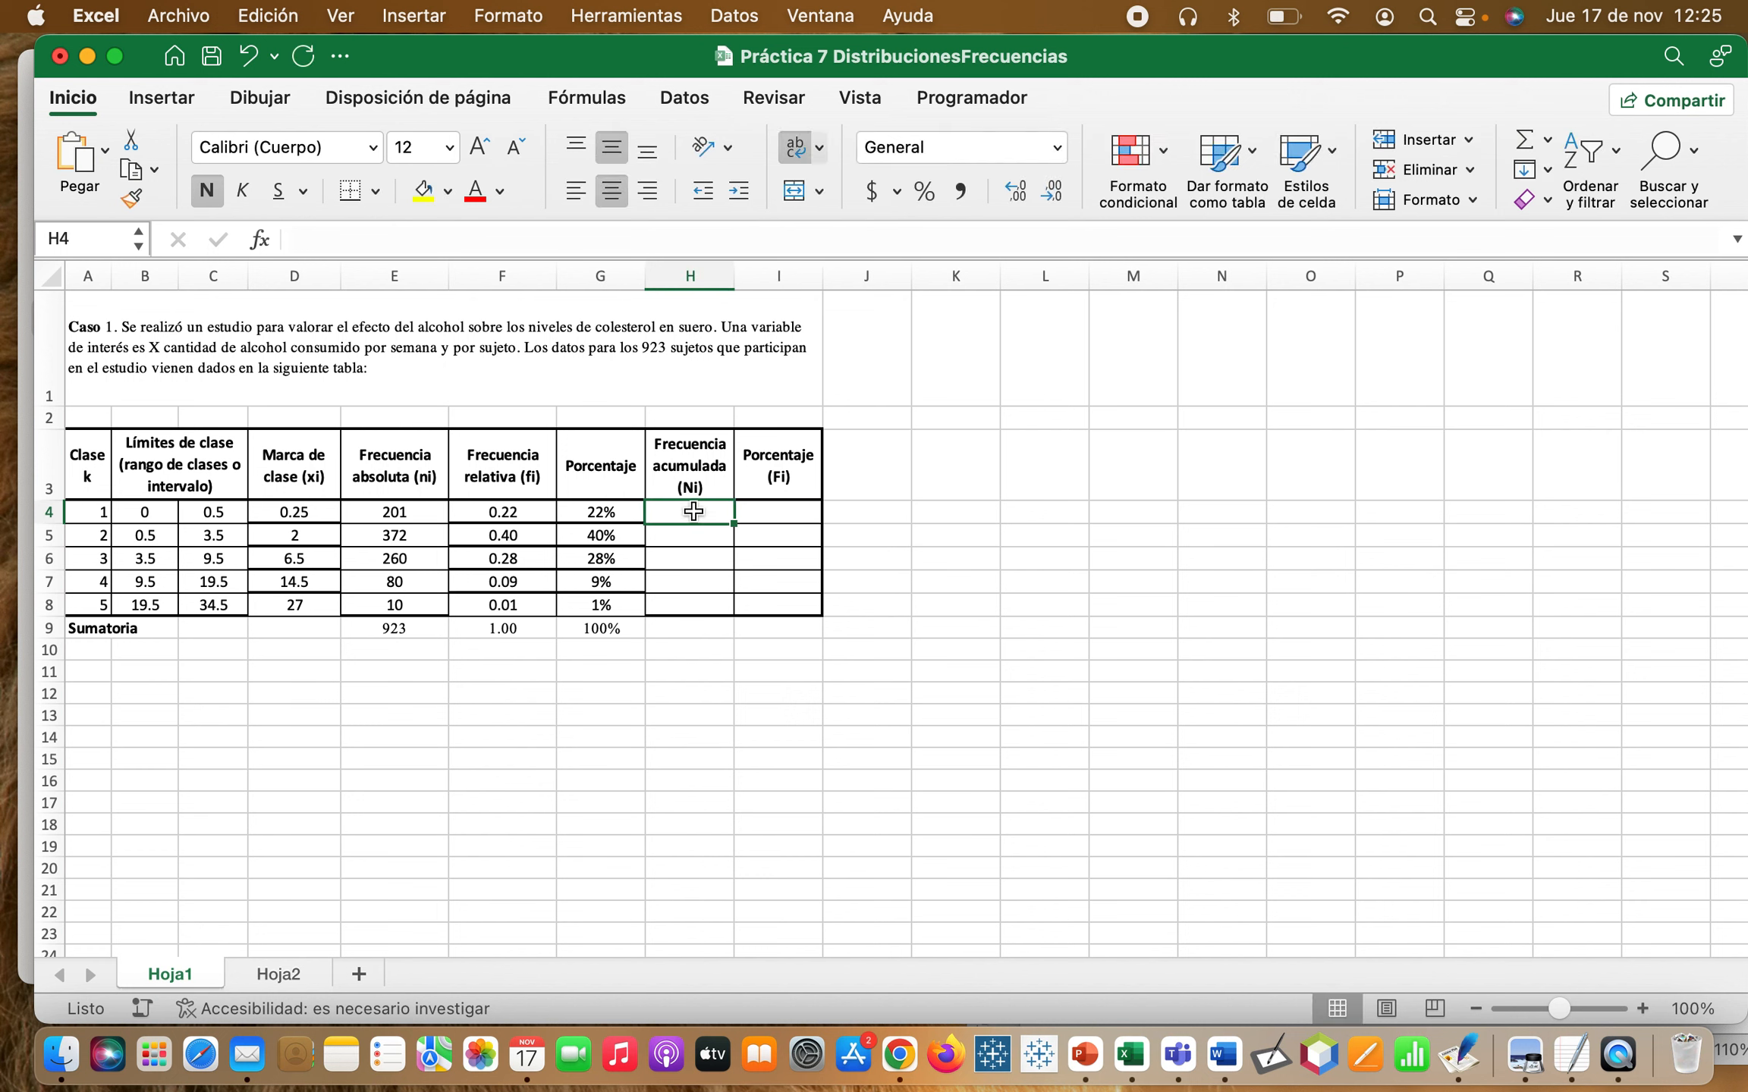
type("=")
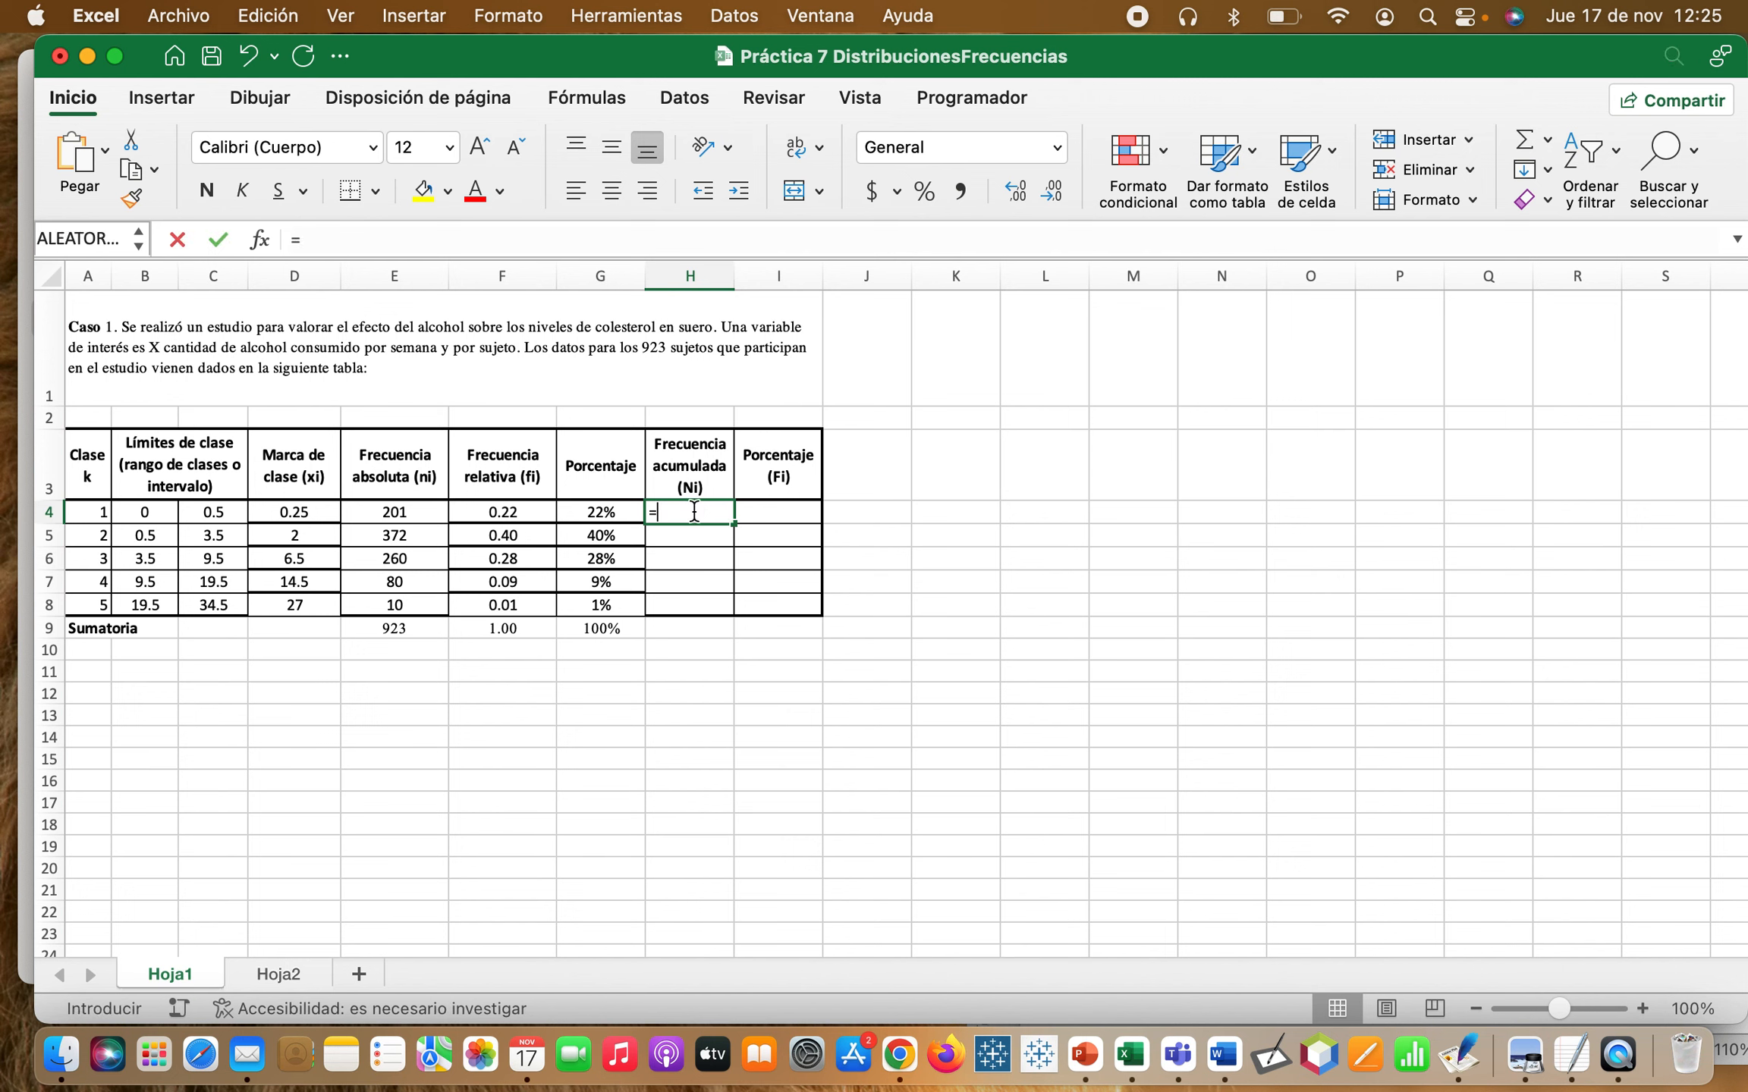
left_click(416, 514)
key("Return")
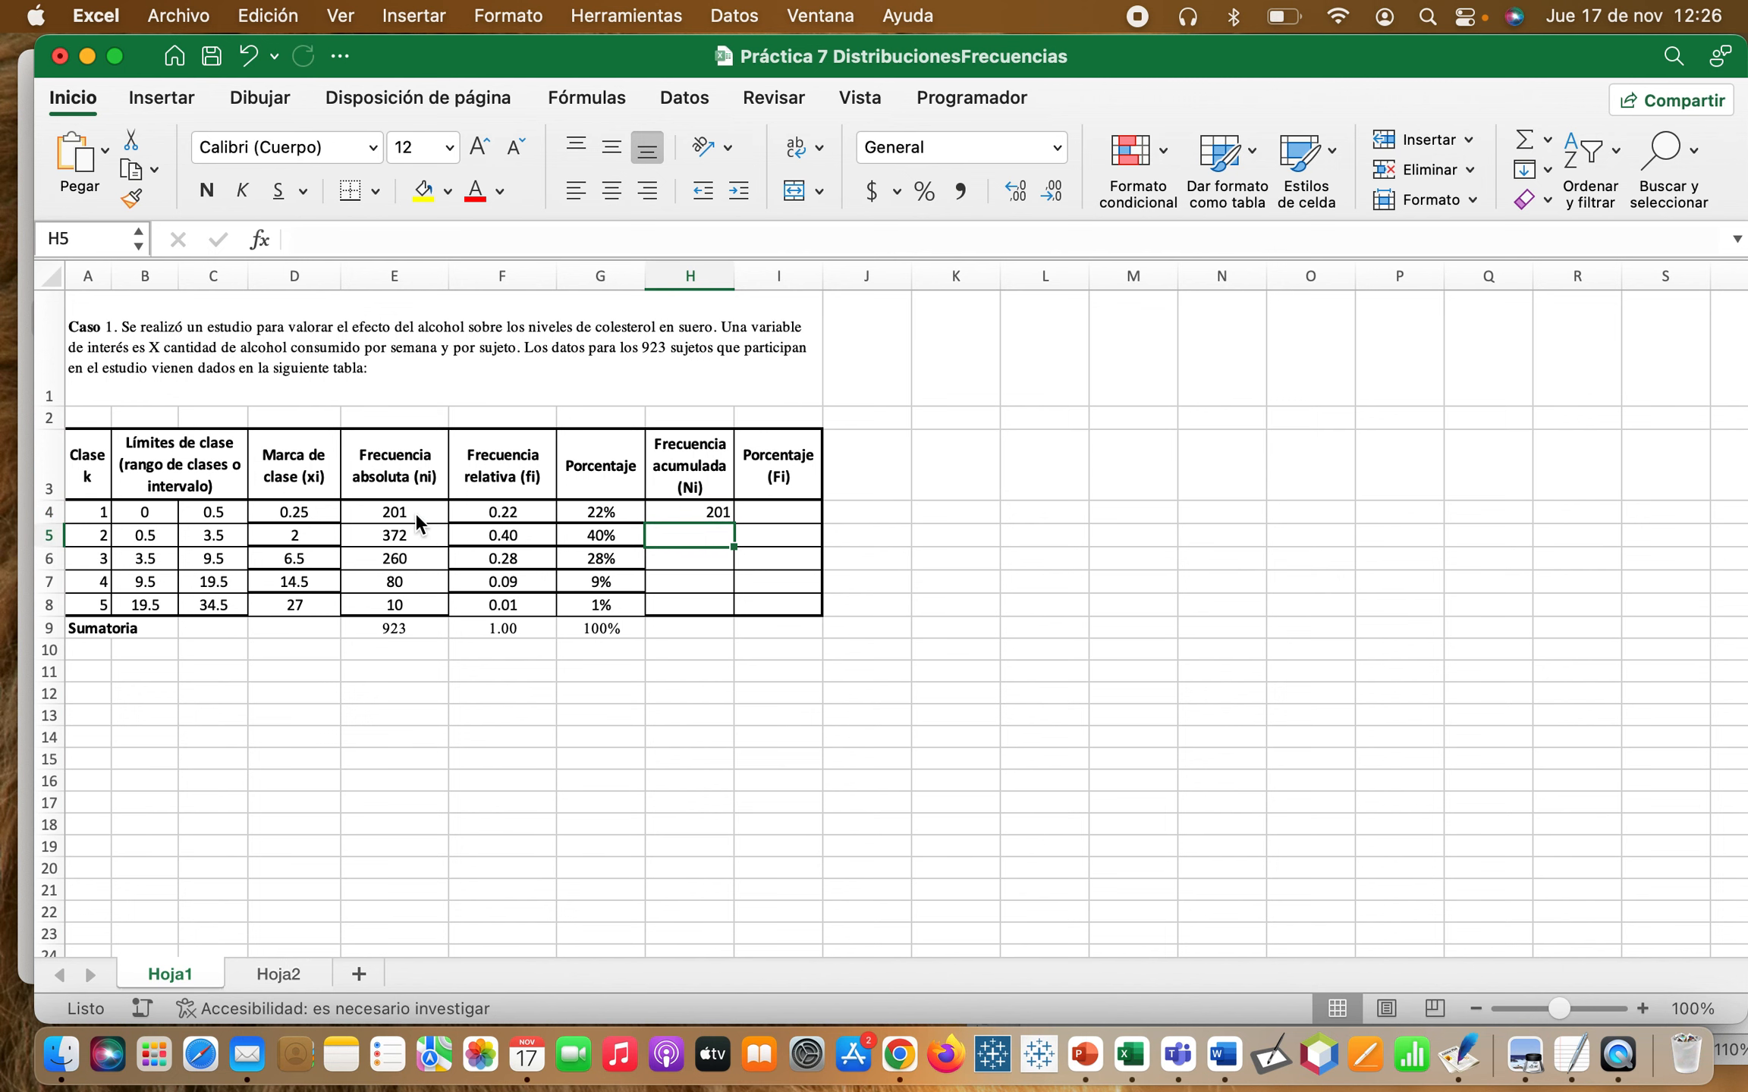
- Enter =H4+E5 in H5 to add the second class's frequency to the previous cumulative value
type("=")
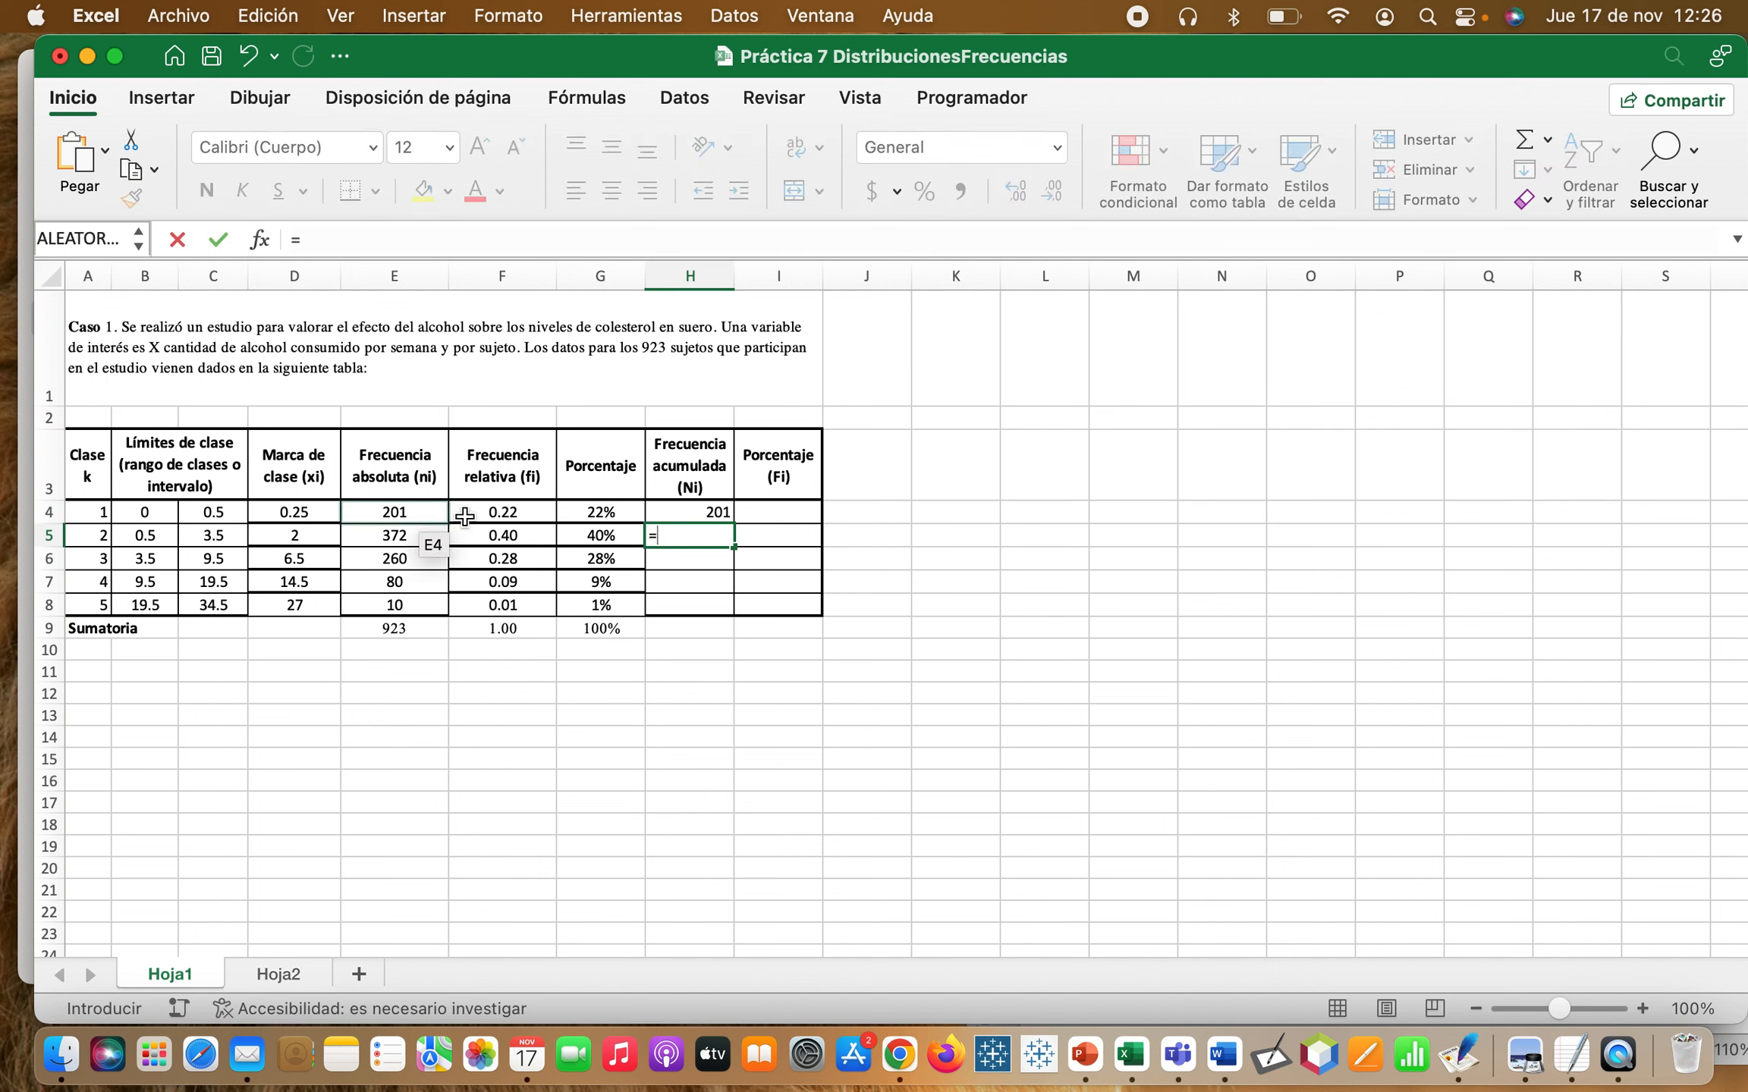
left_click(687, 513)
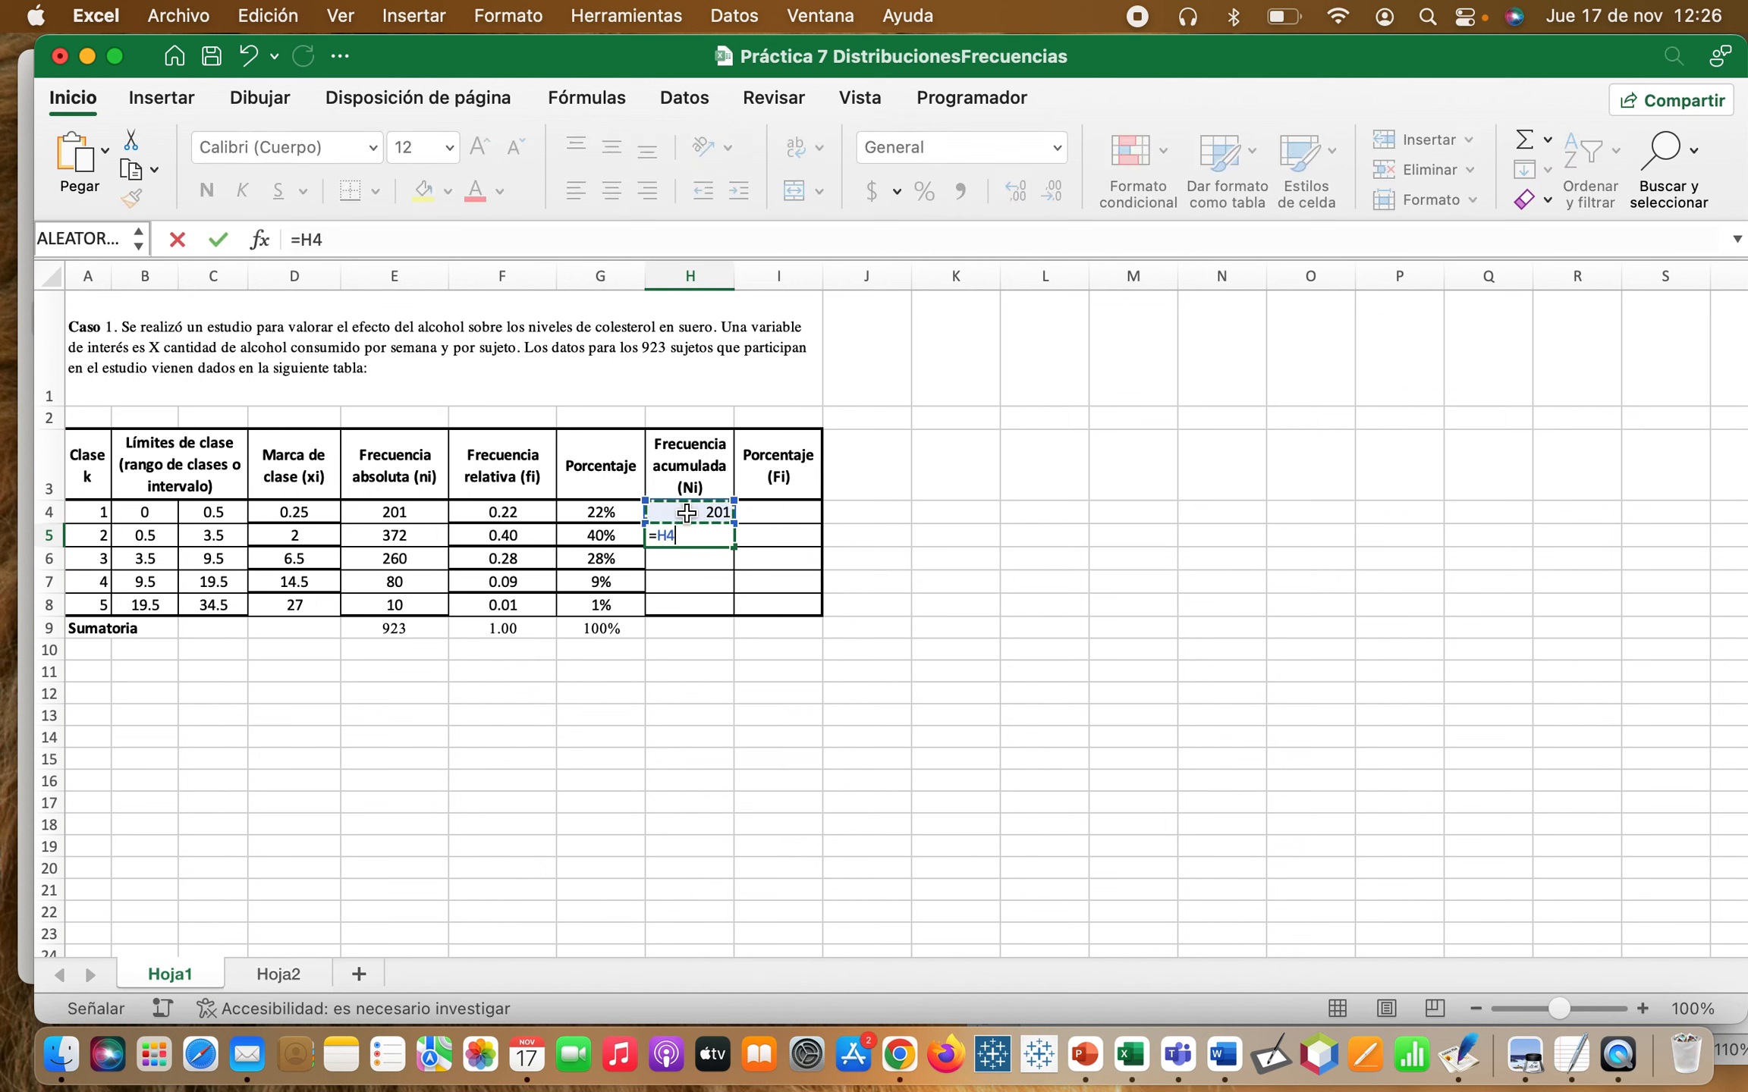
type("+")
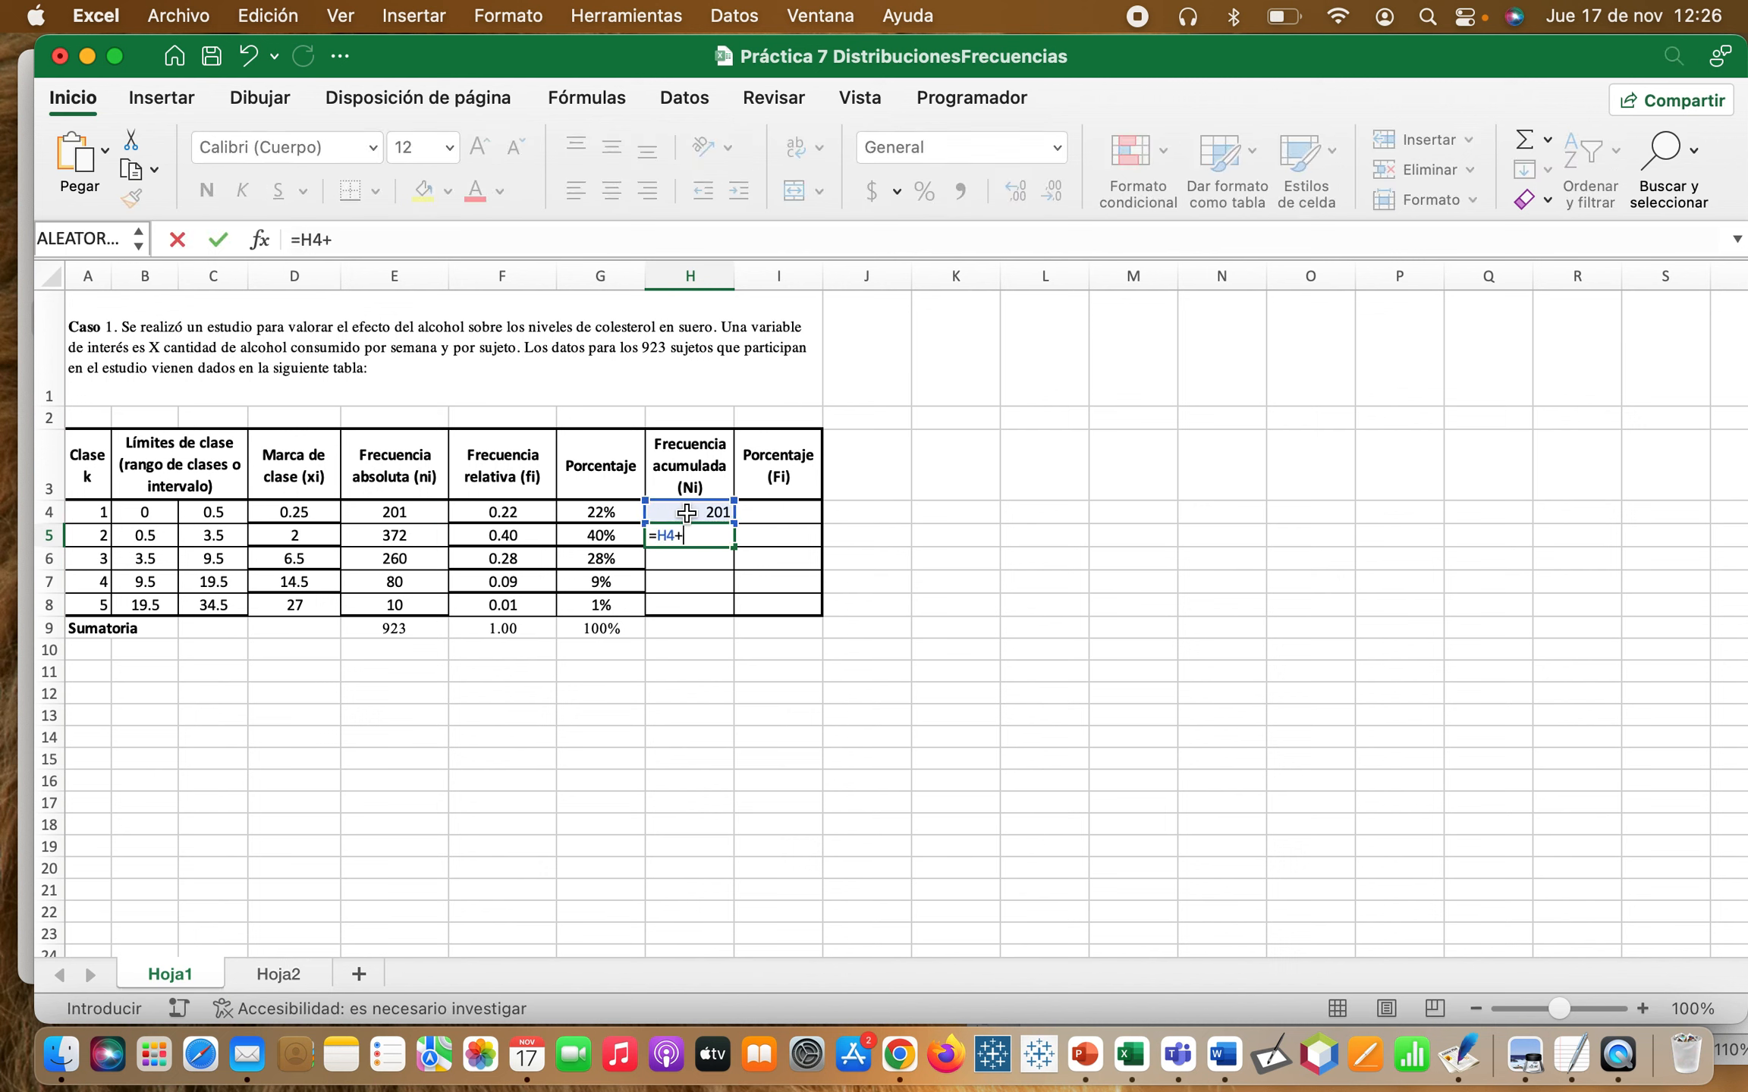
left_click(395, 536)
key("Return")
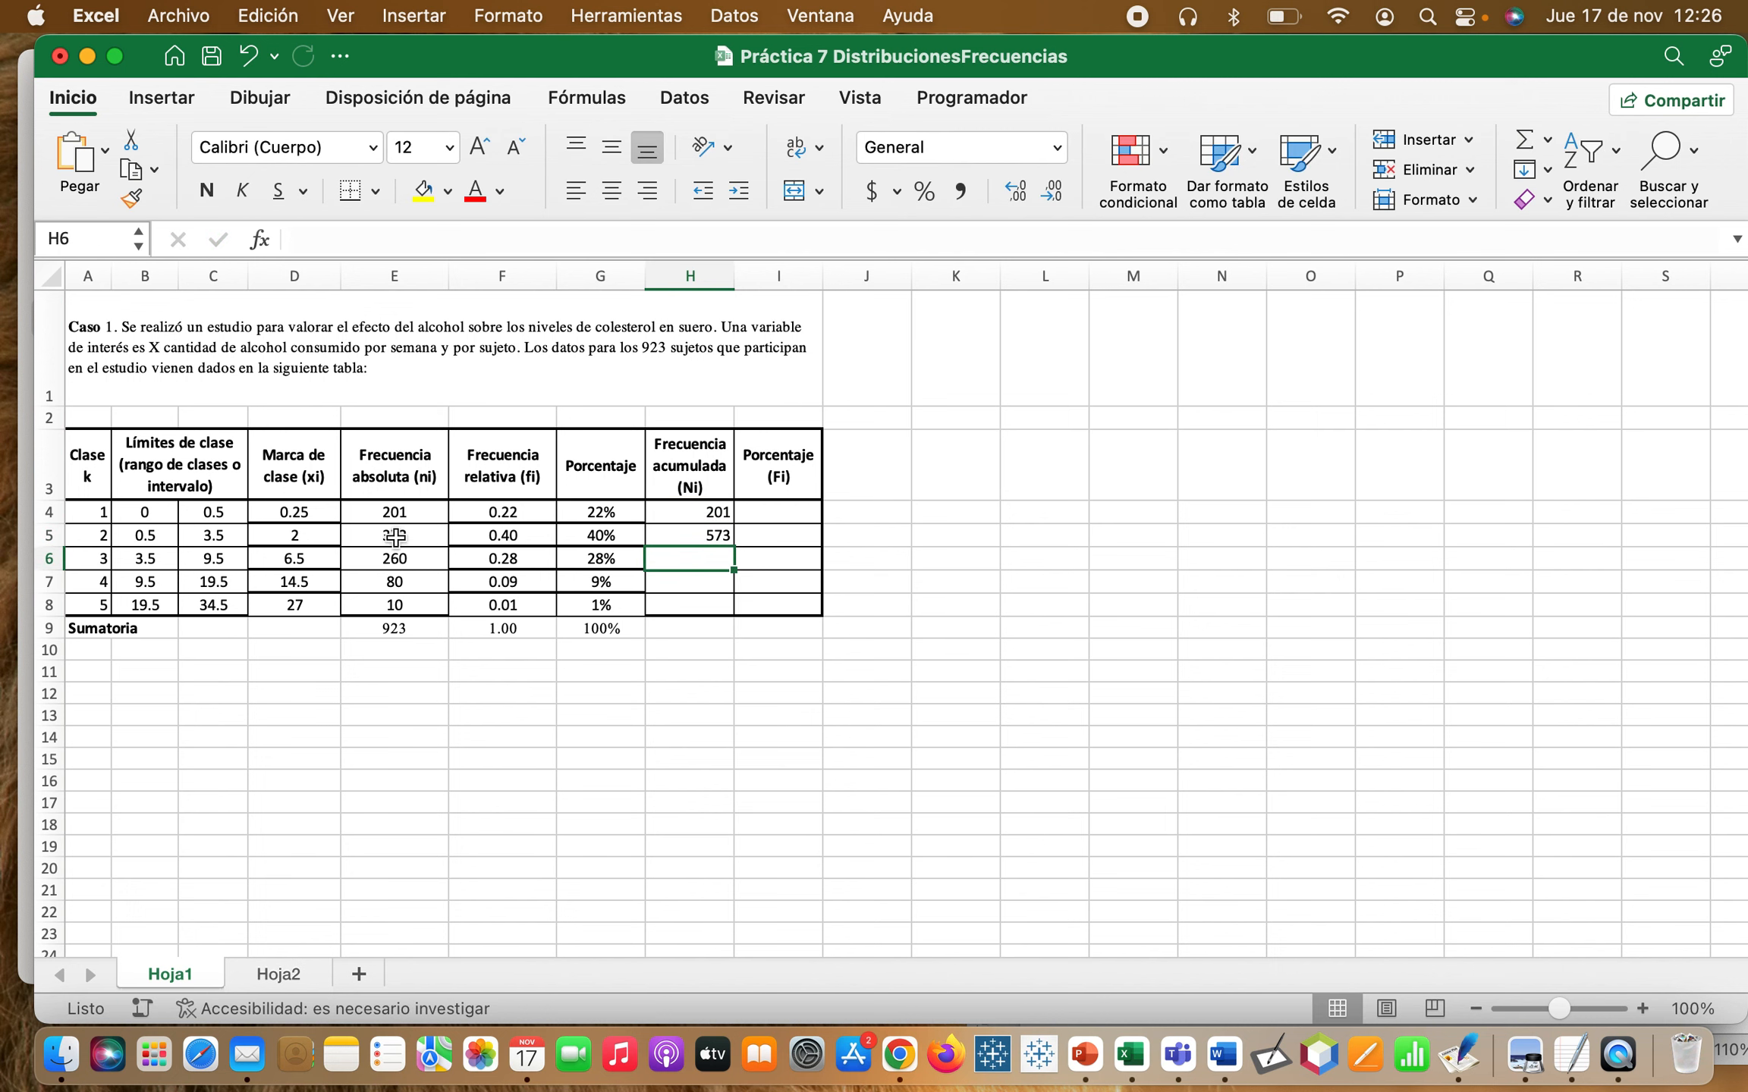
- Fill the cumulative frequency formula from H5 down through H8
left_click(717, 534)
left_click_drag(734, 547, 724, 603)
left_click(725, 603)
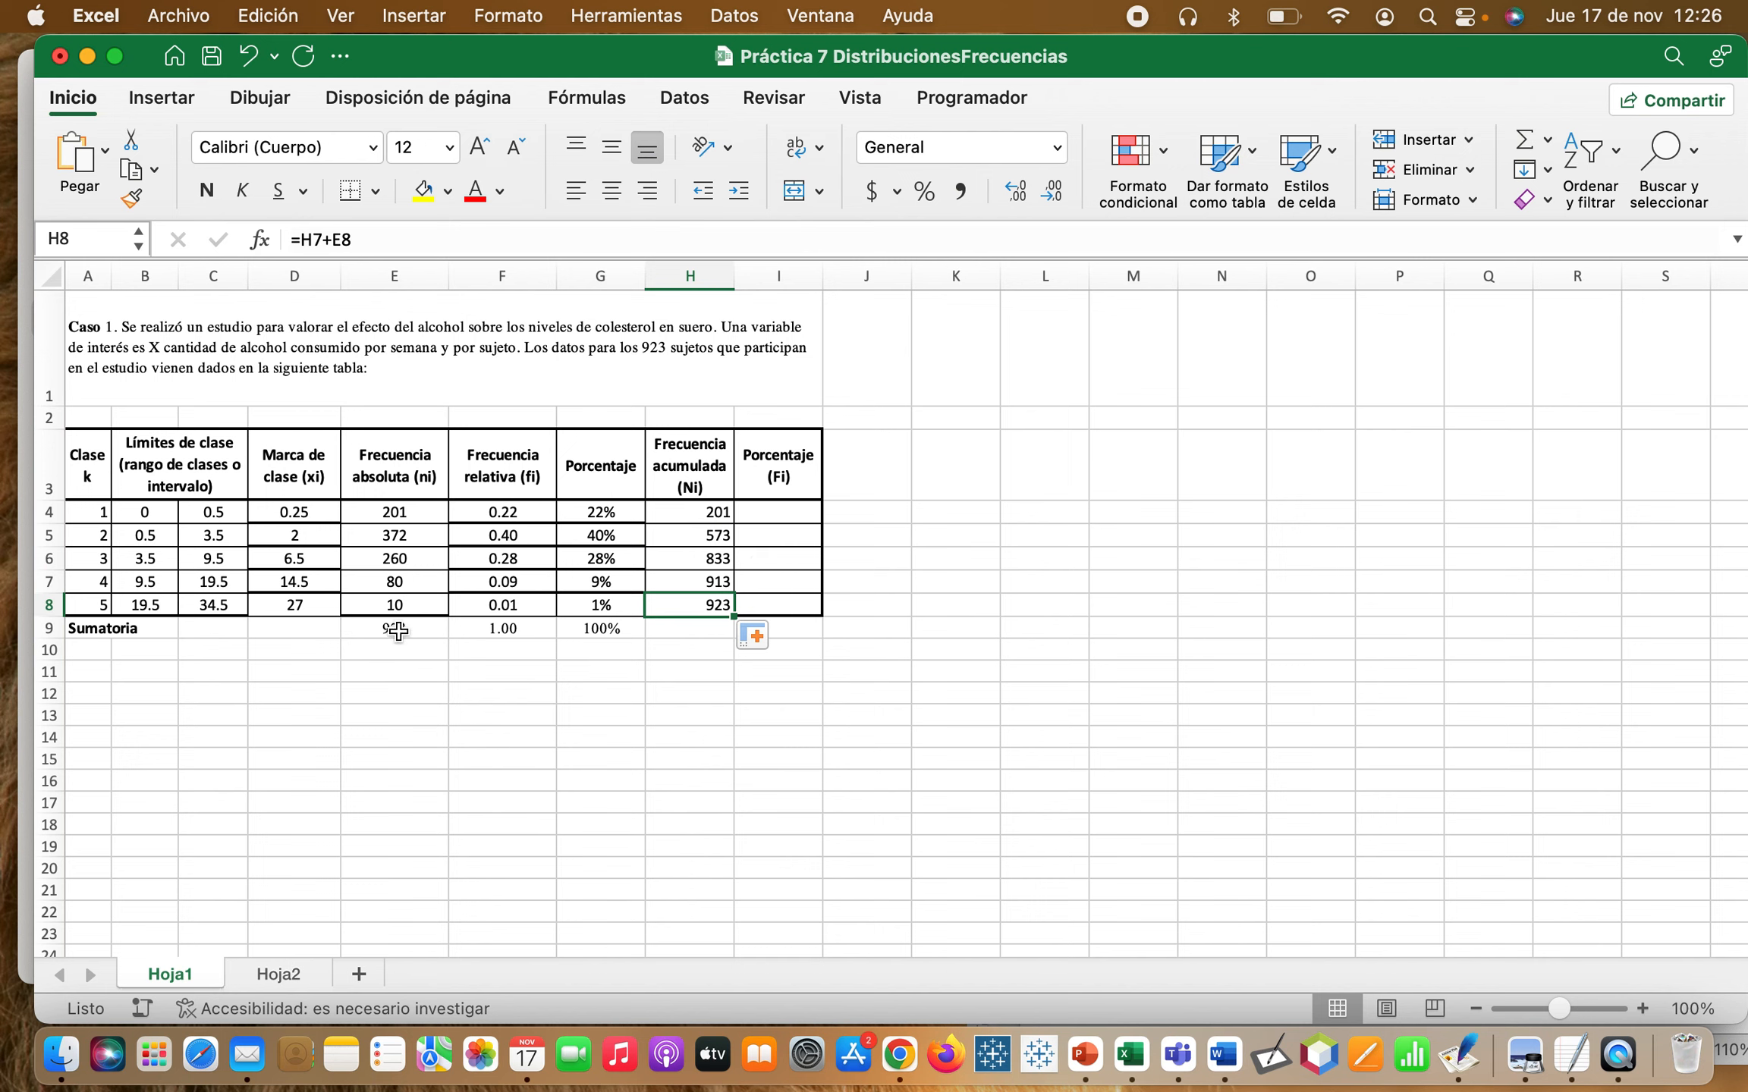
- Check the cell references in the filled cumulative frequency formulas in H6 and H7
left_click(700, 561)
left_click(510, 243)
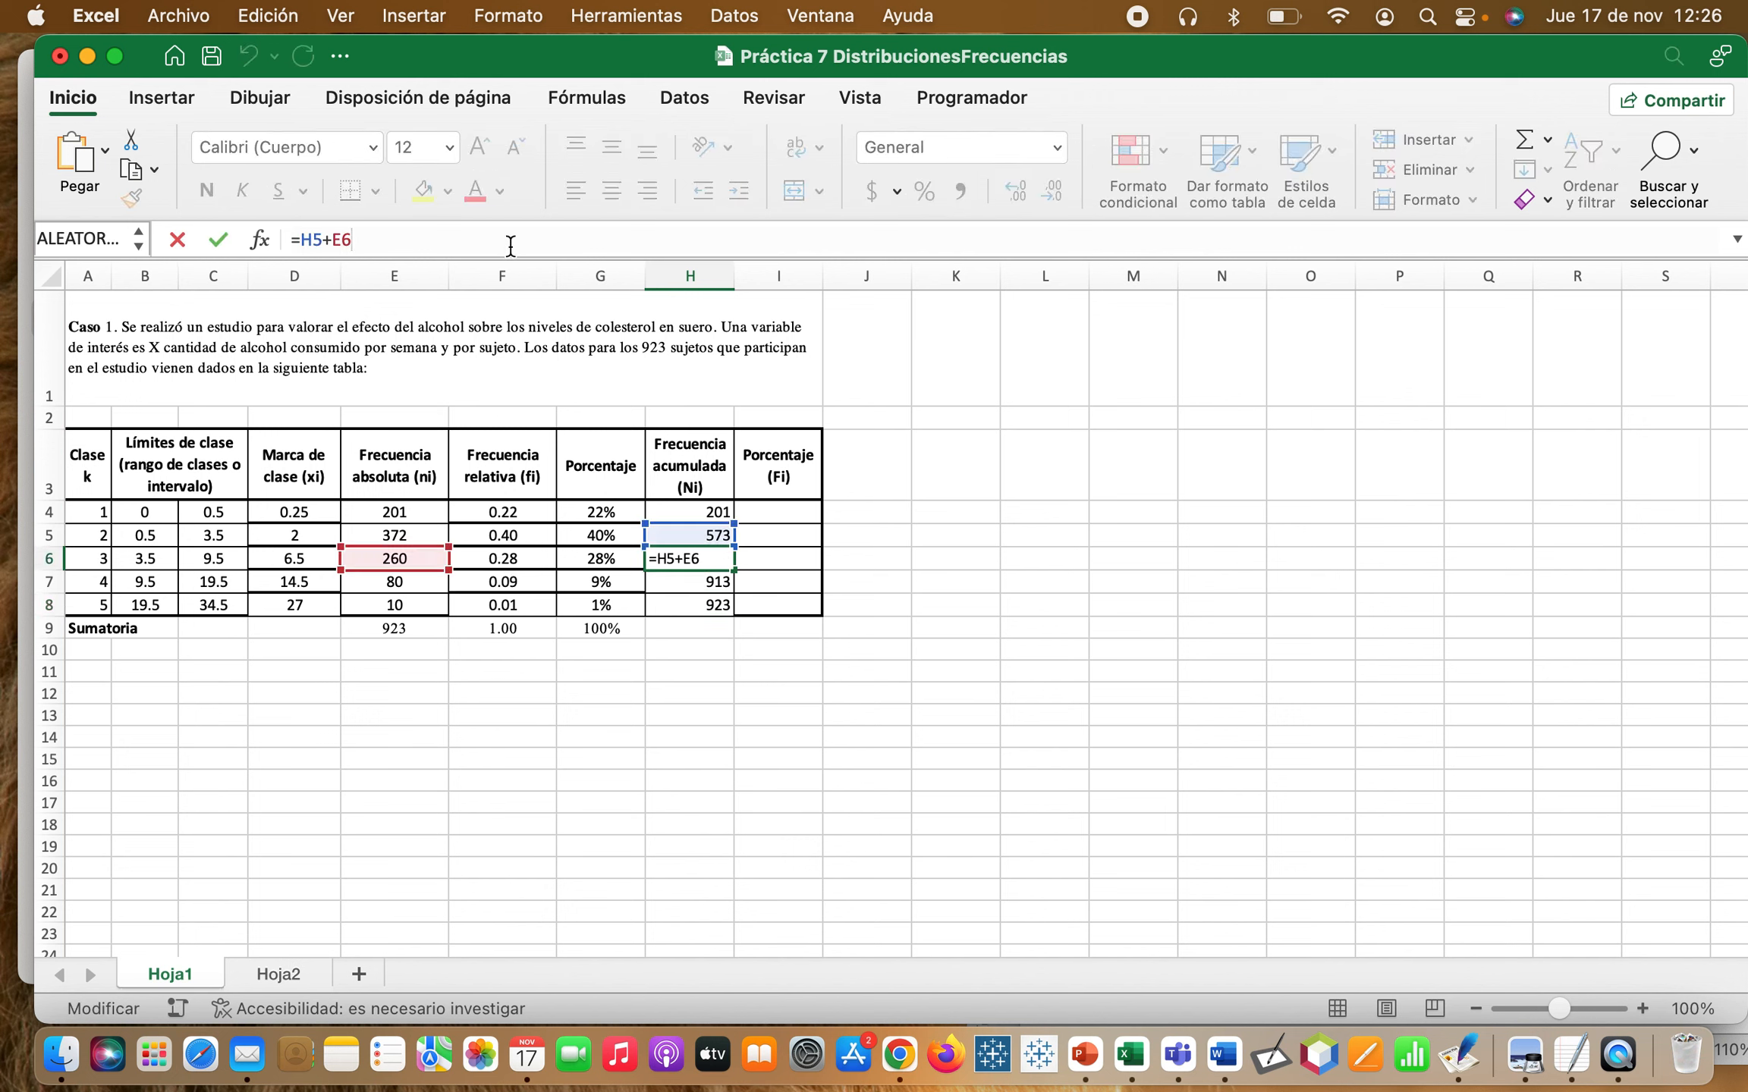
key("Return")
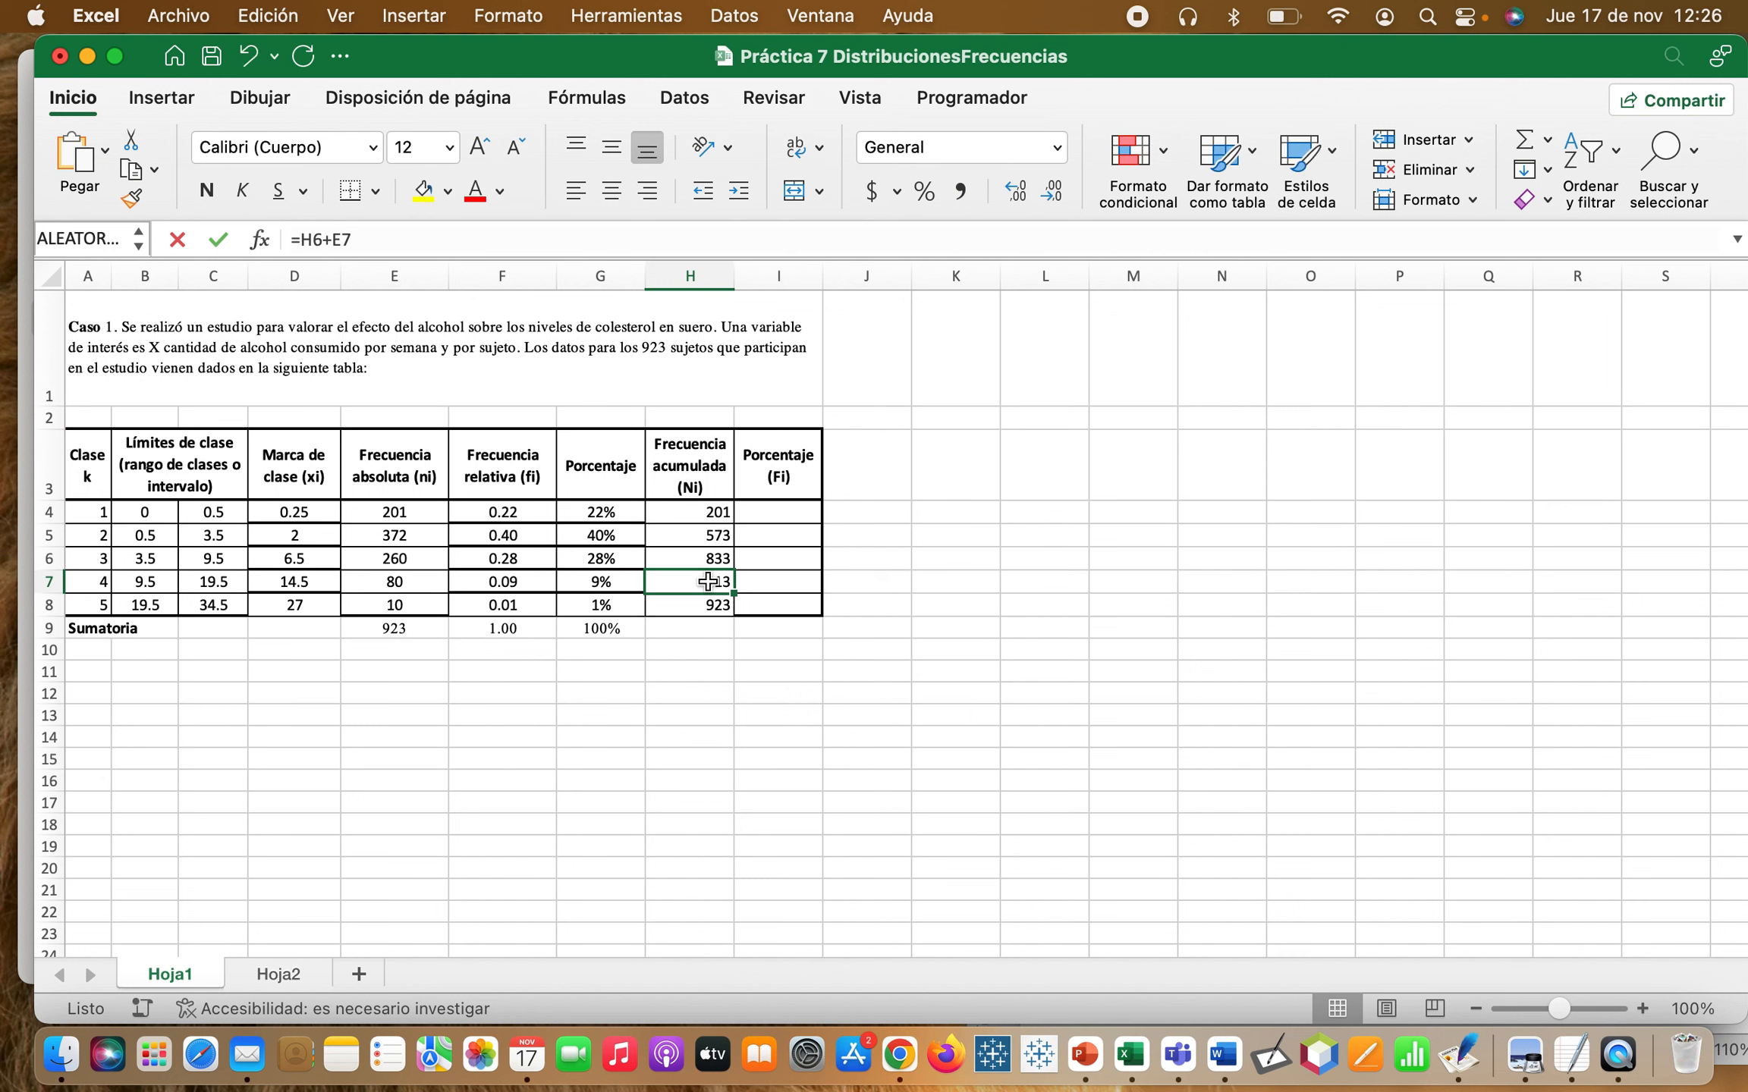
left_click(505, 239)
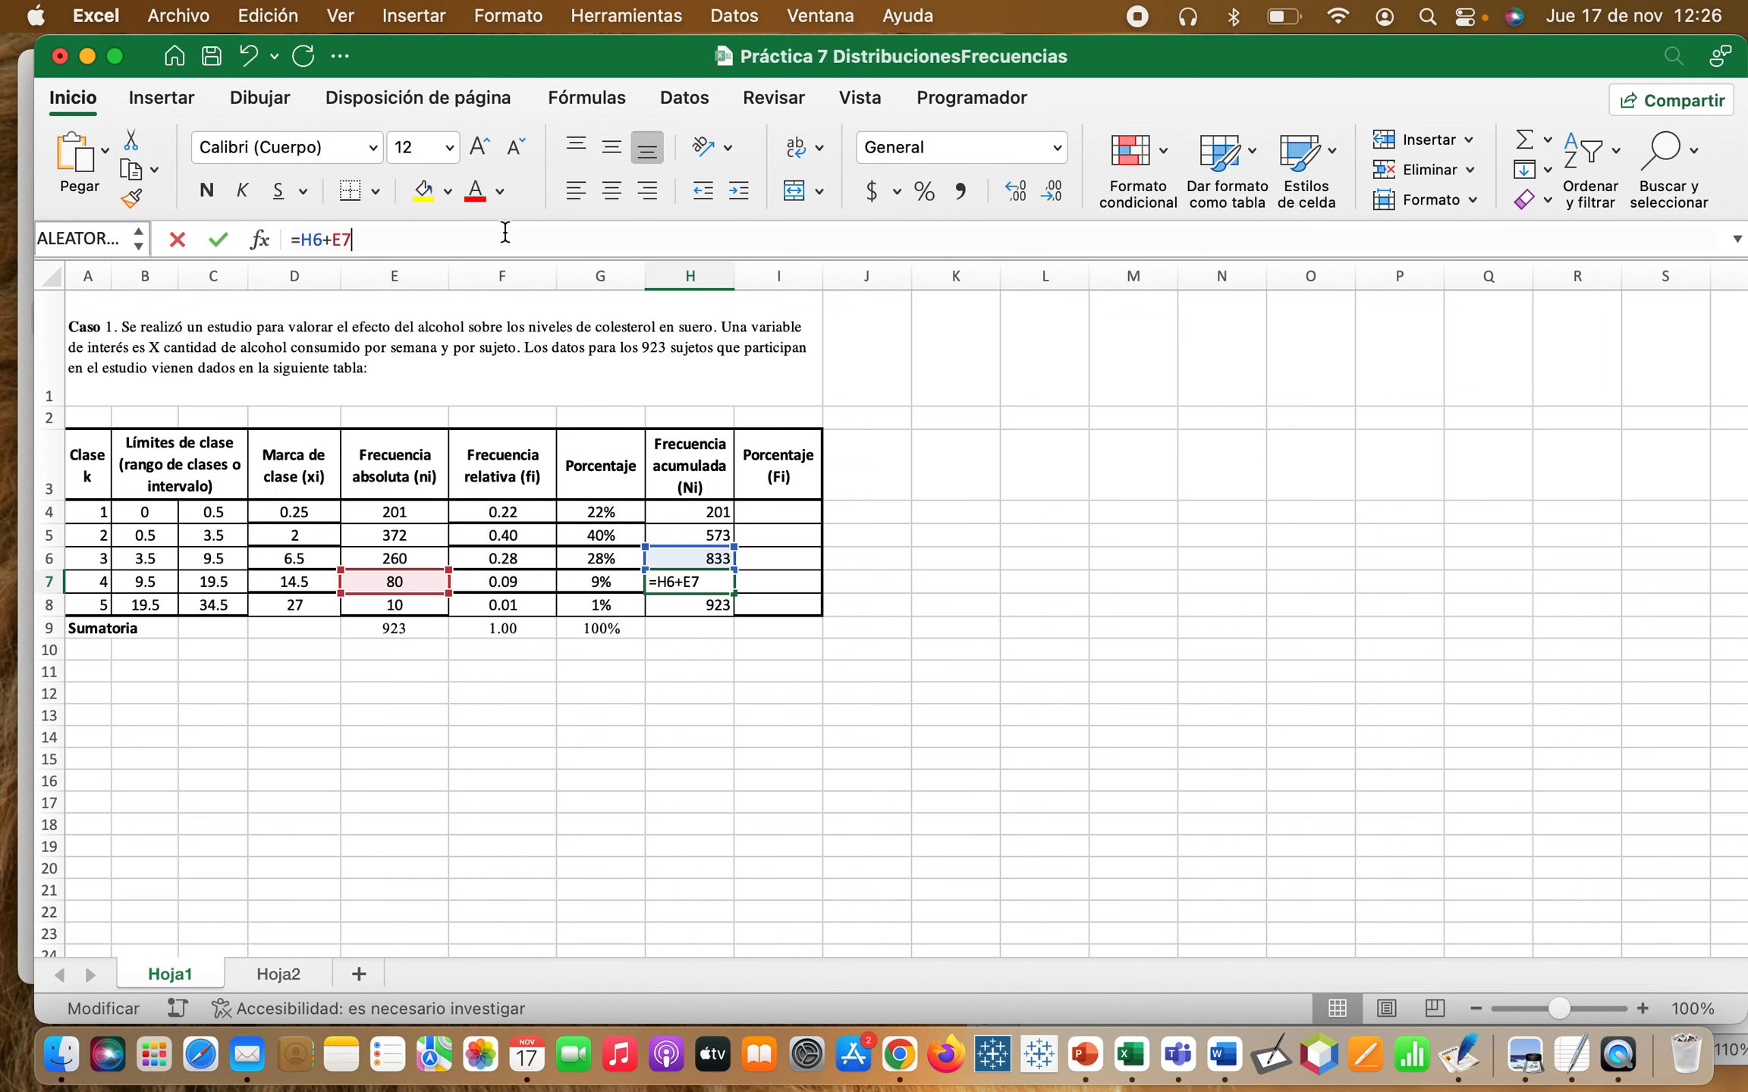
- Enter =H4/H8 in I4 to calculate the first class's cumulative percentage
left_click(779, 522)
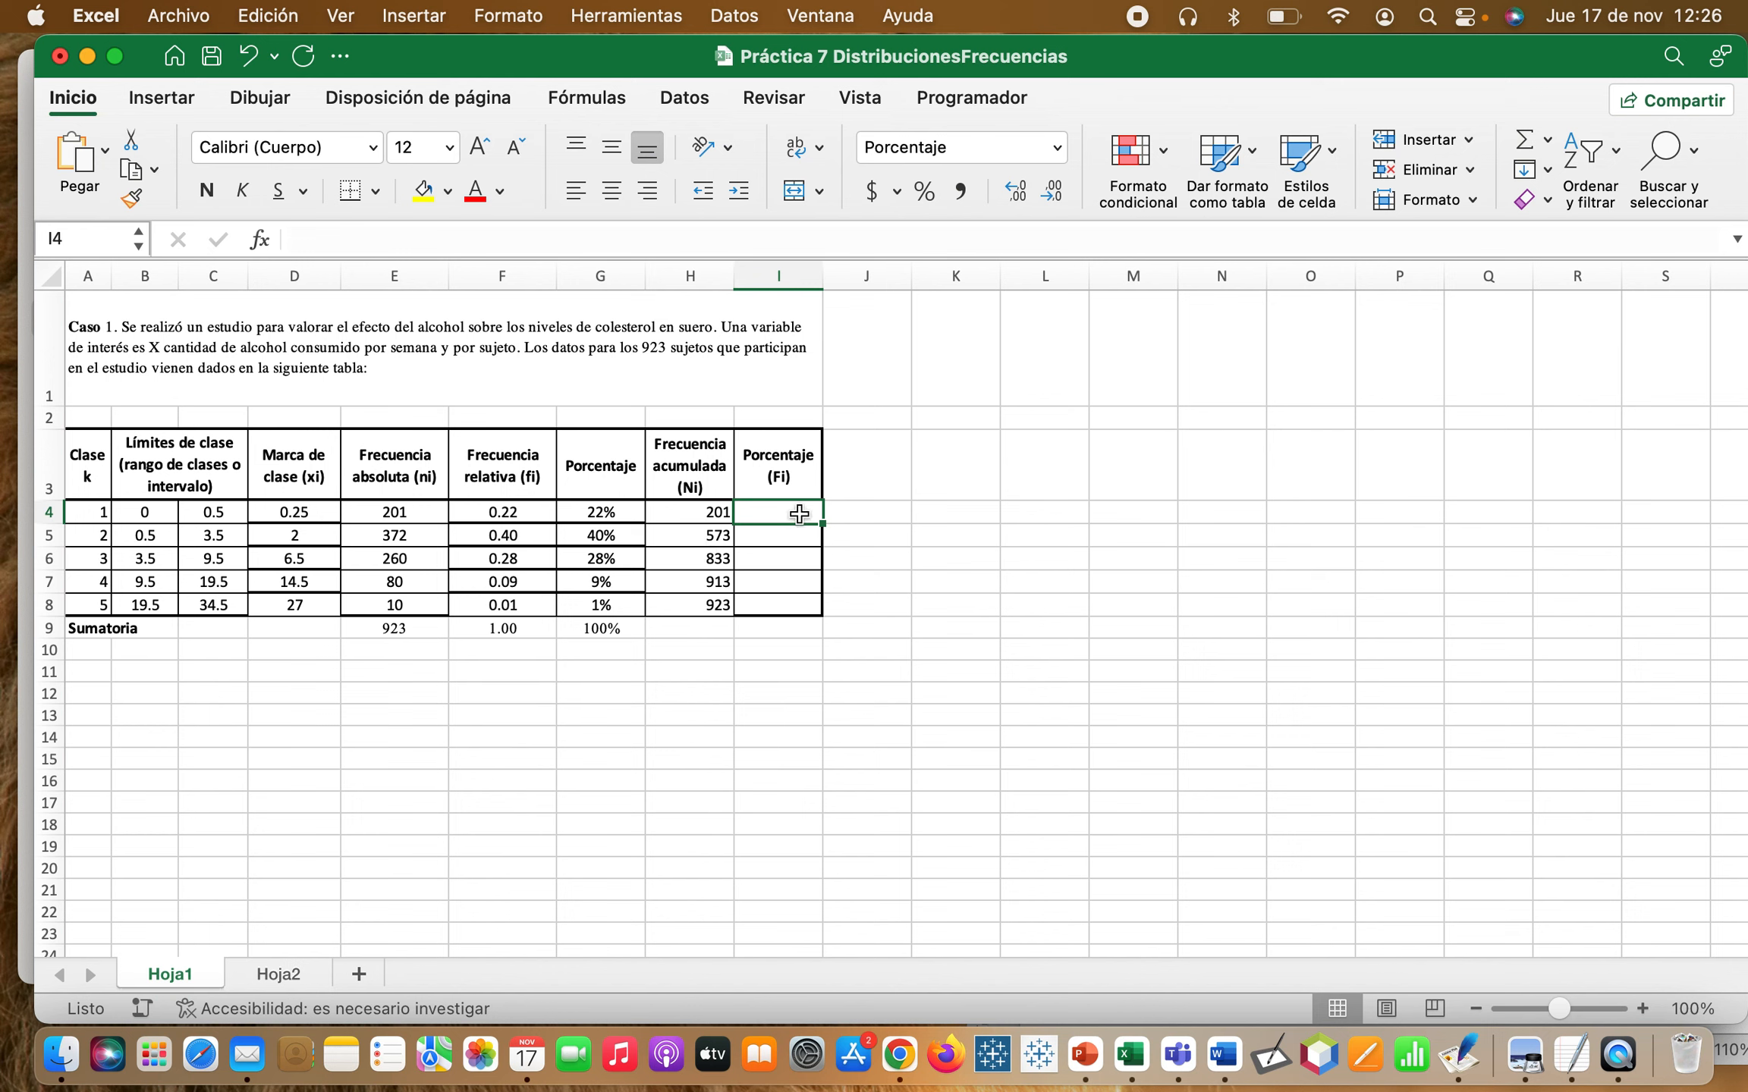
type("=")
left_click(696, 514)
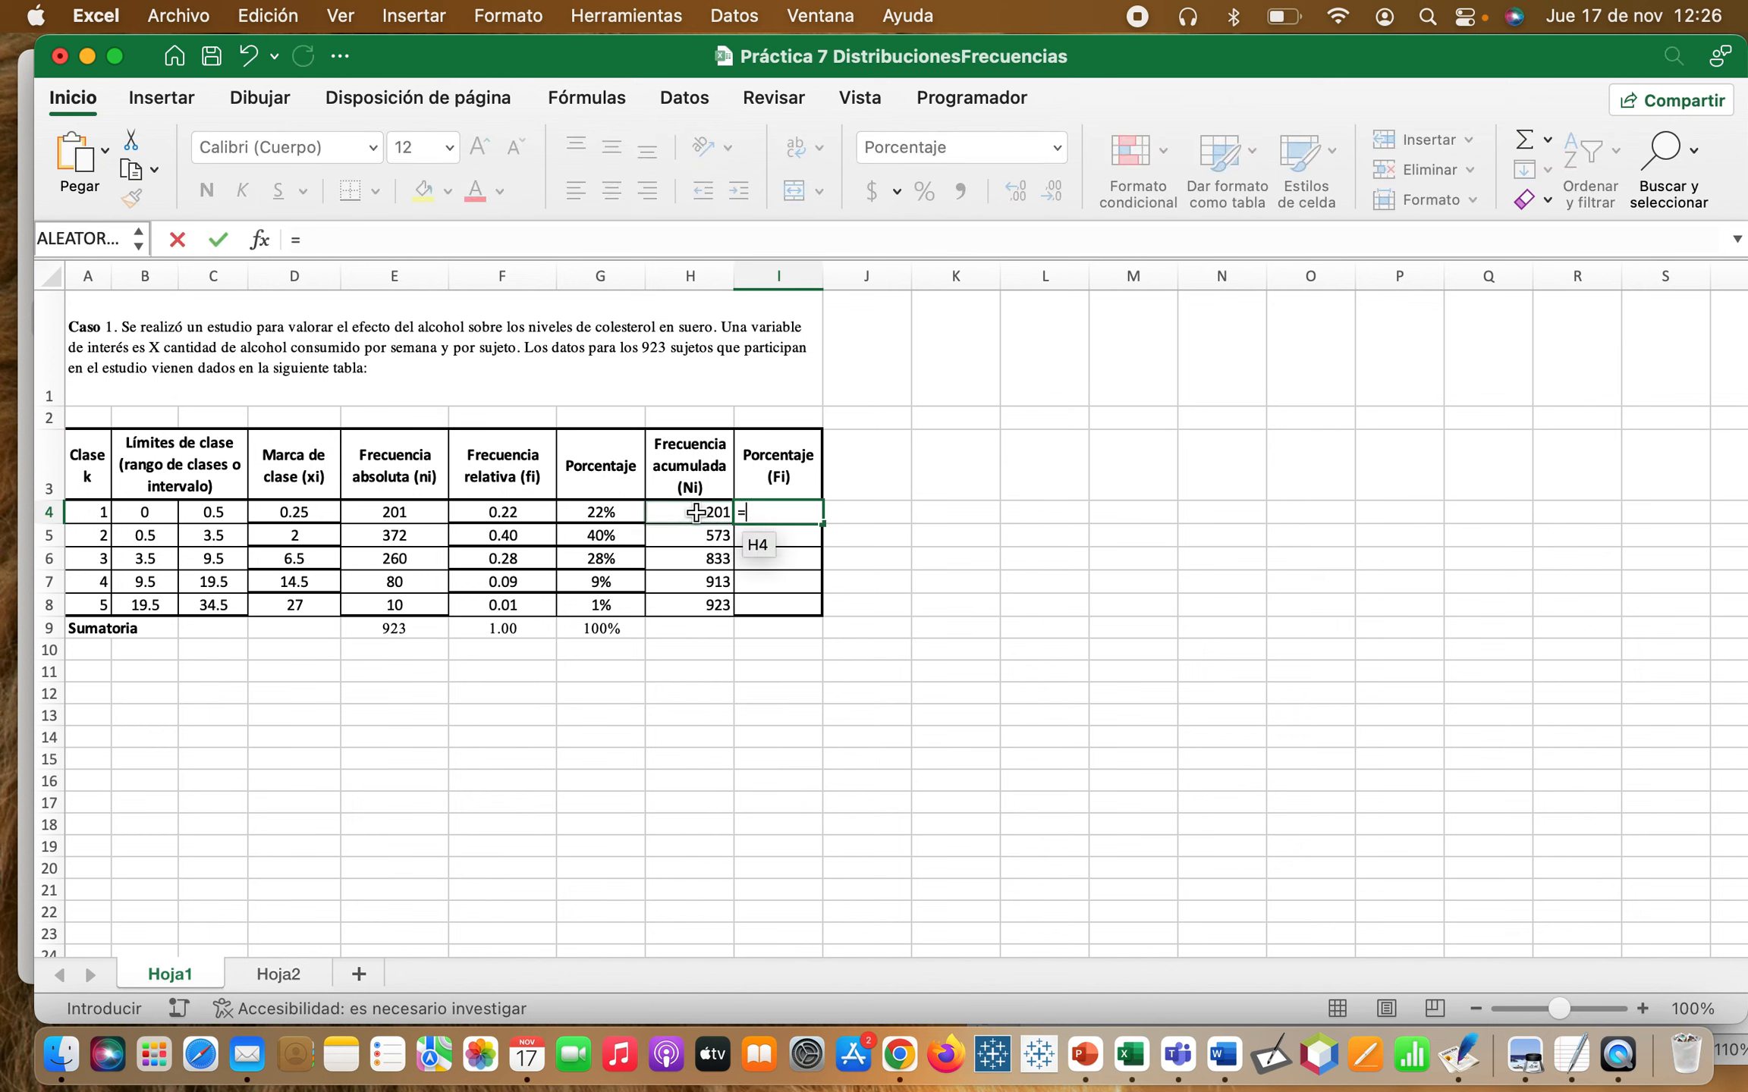
type("/")
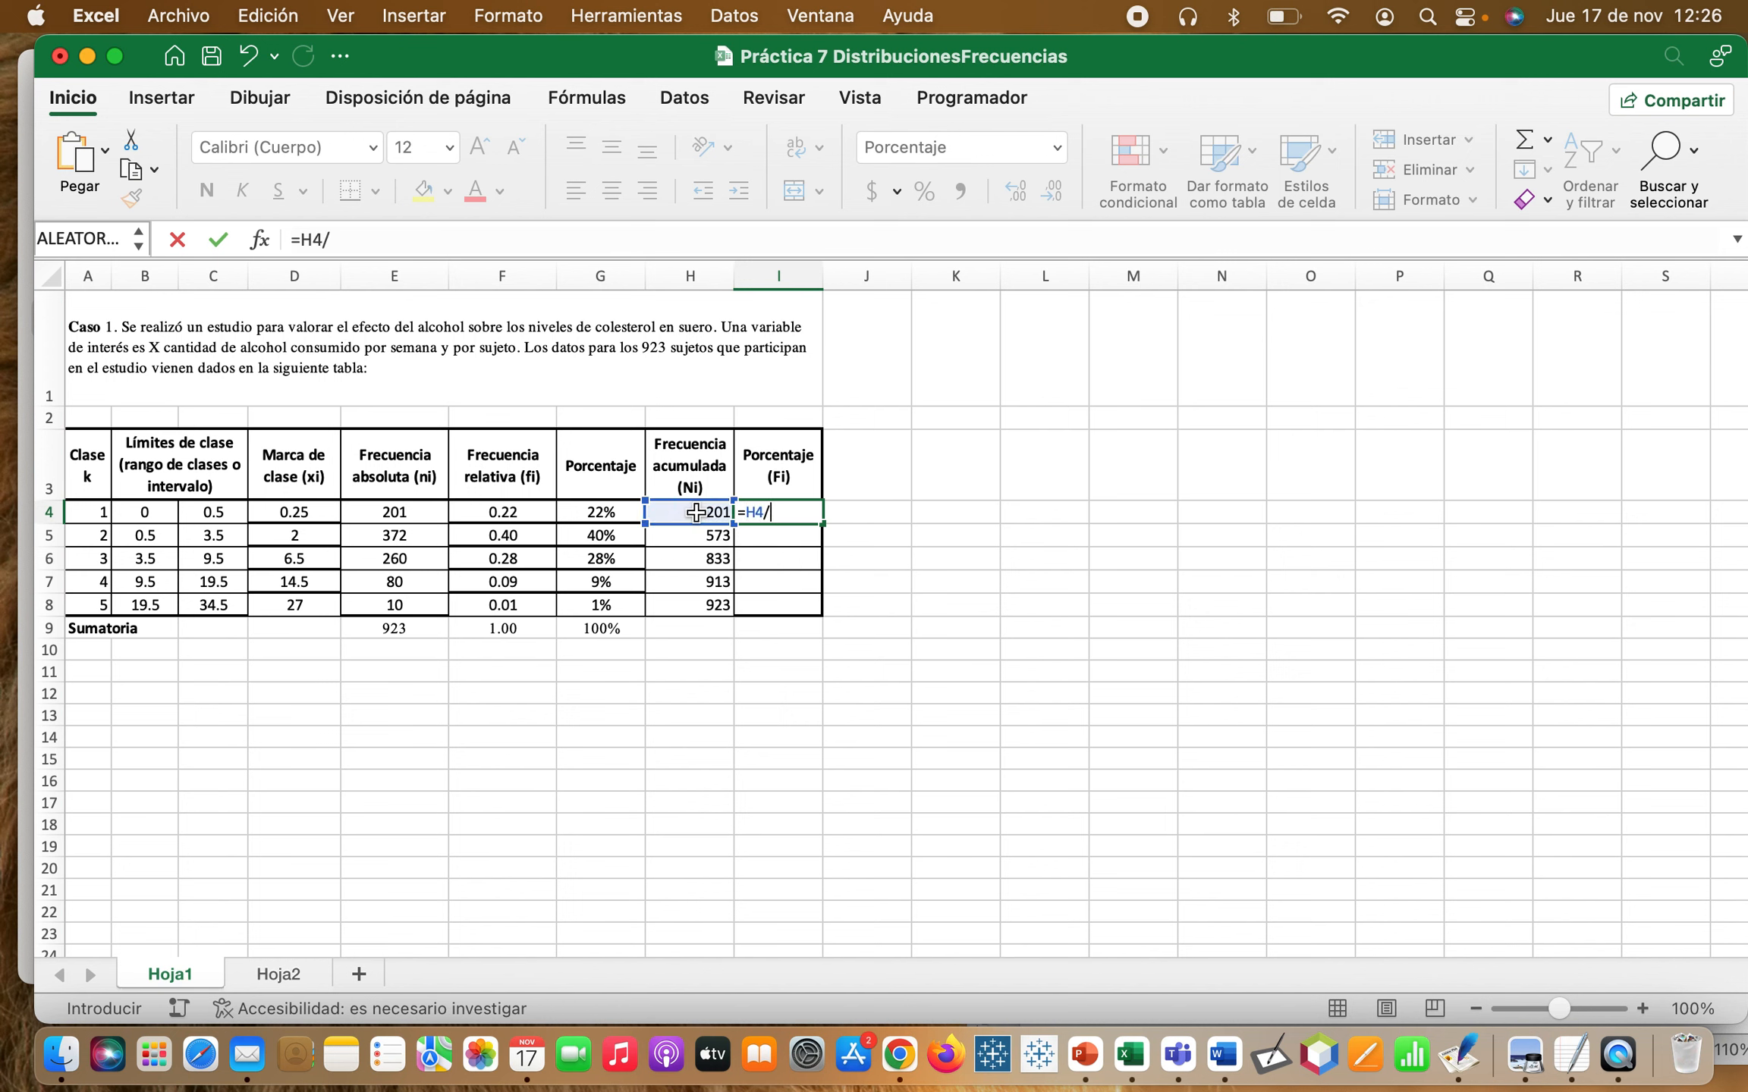
left_click(698, 607)
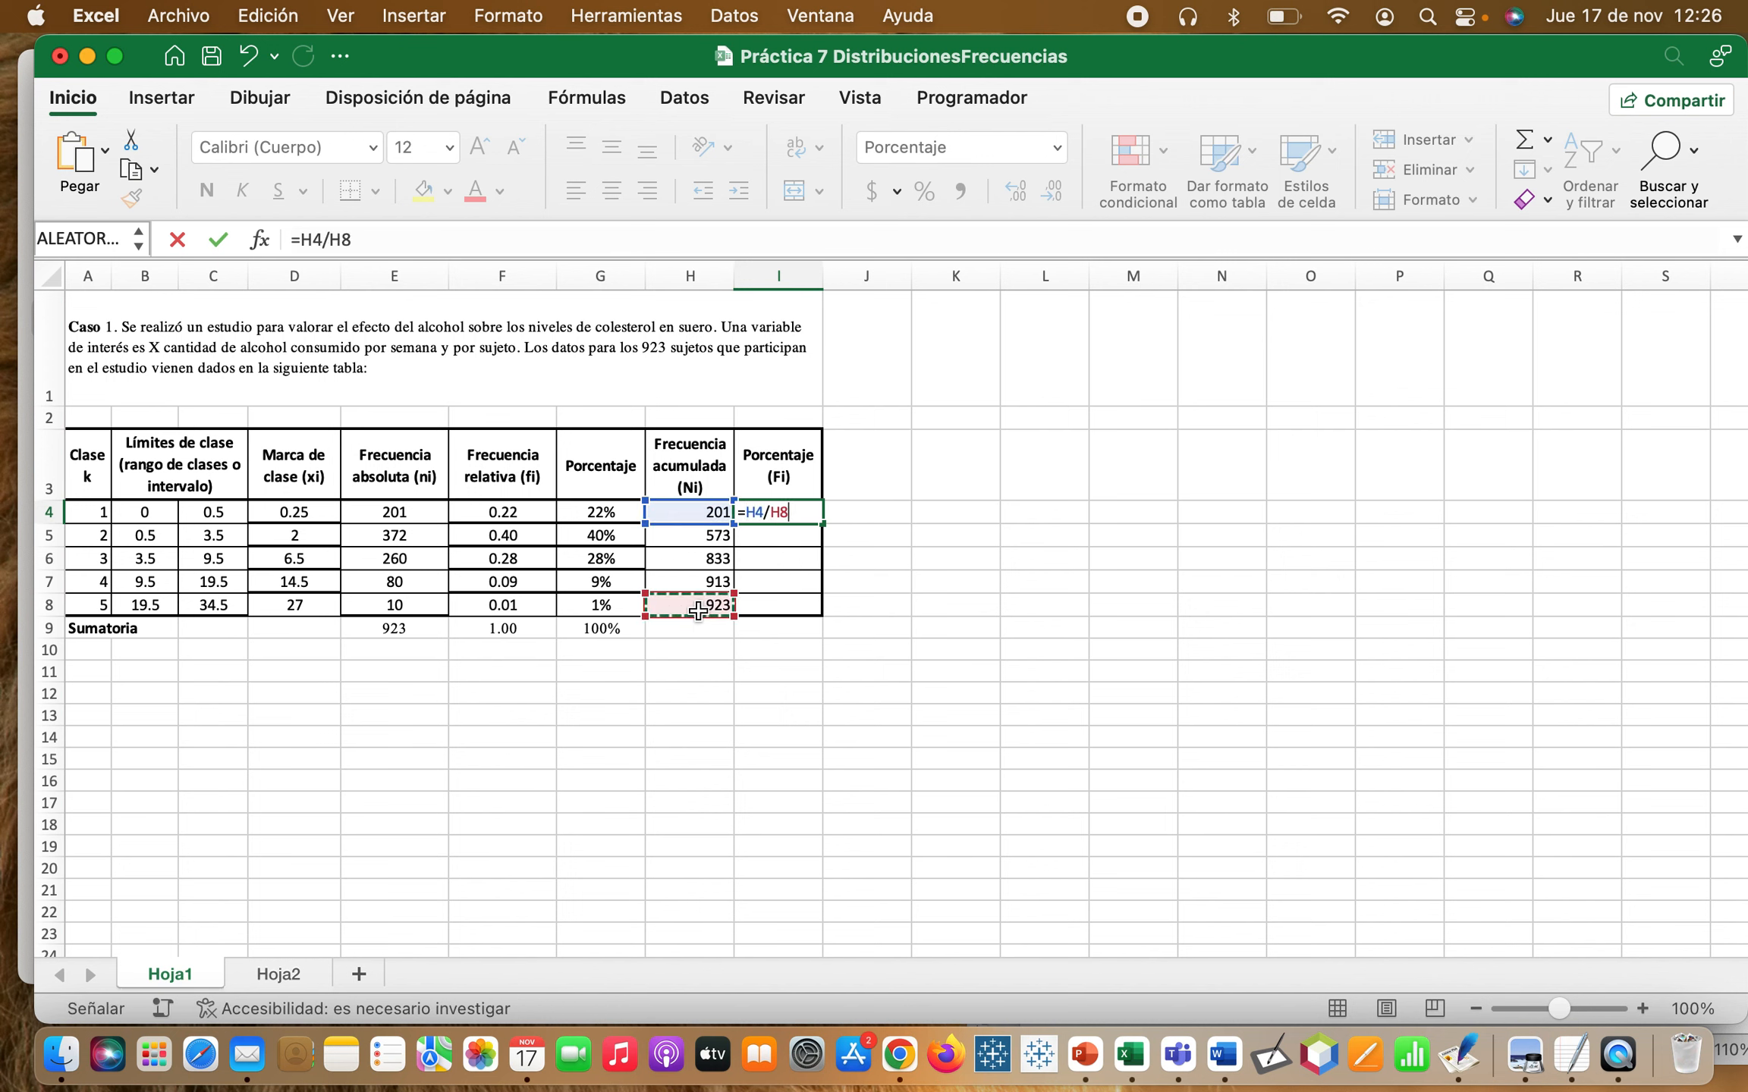
key("Return")
left_click(773, 508)
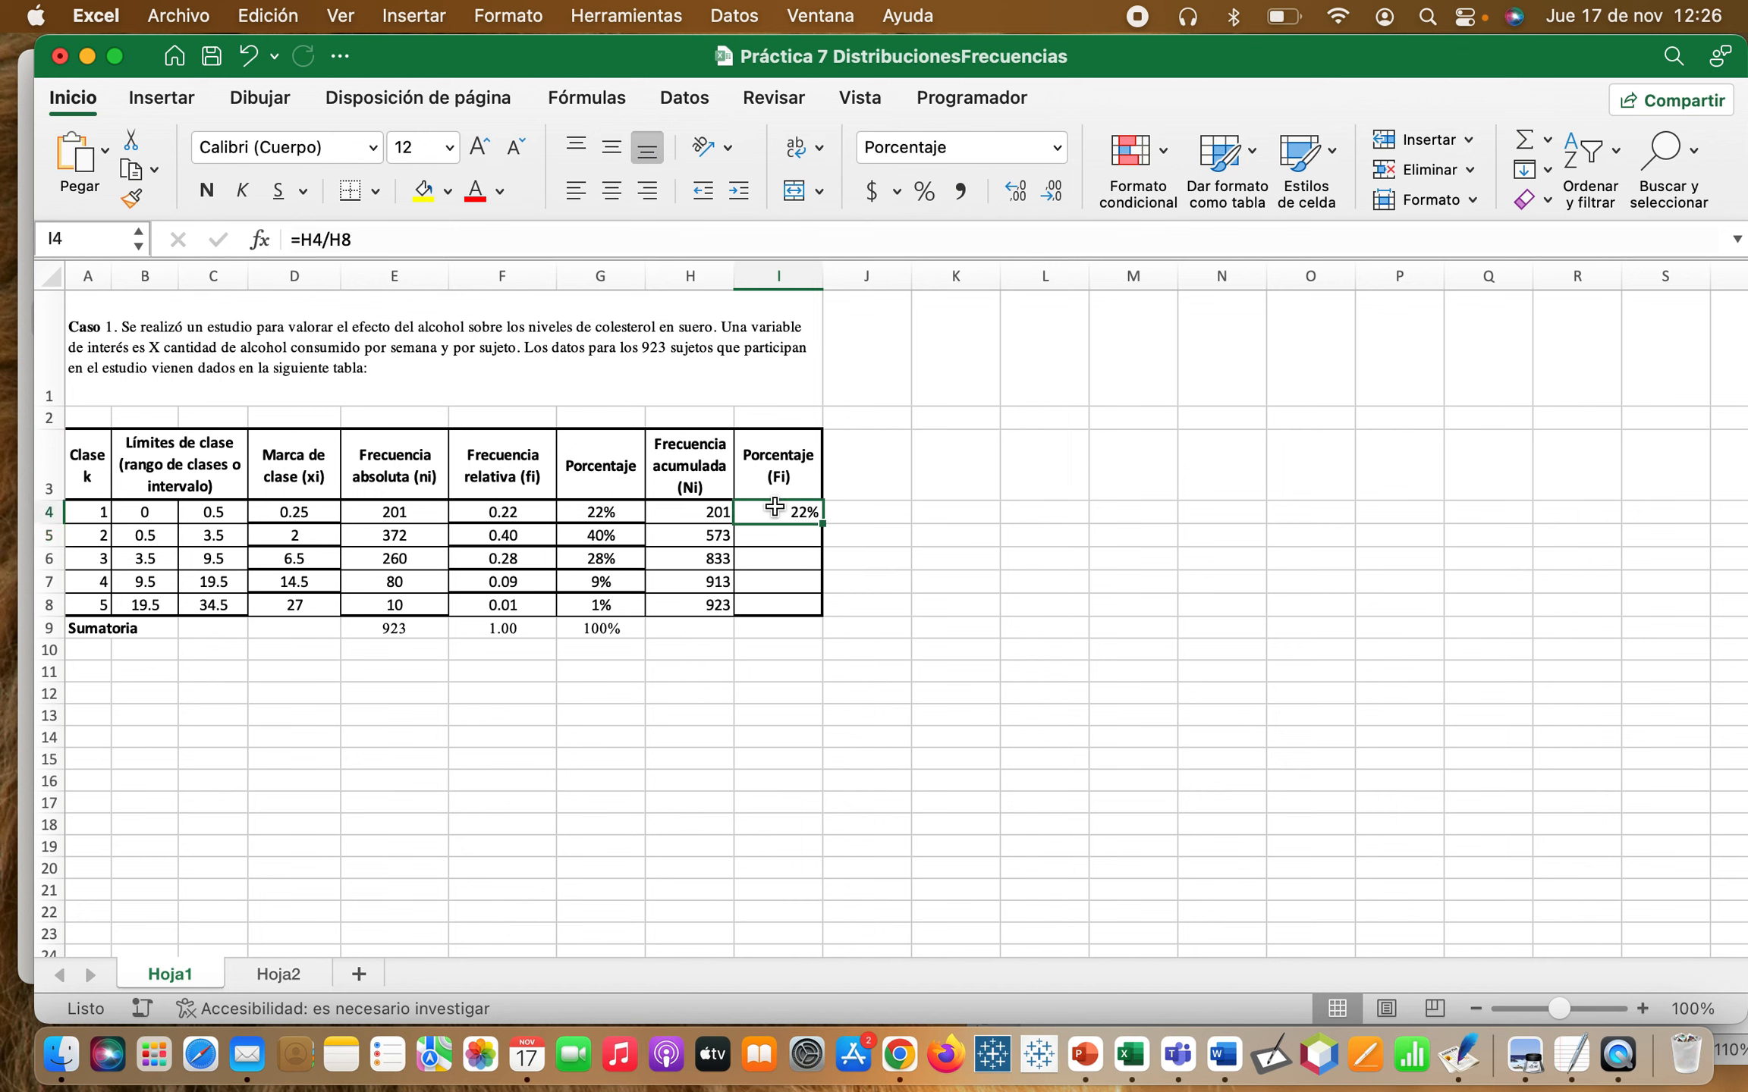
- Change the cumulative percentage formula in I4 to =H4/$H$8 so the divisor is an absolute reference
left_click(332, 236)
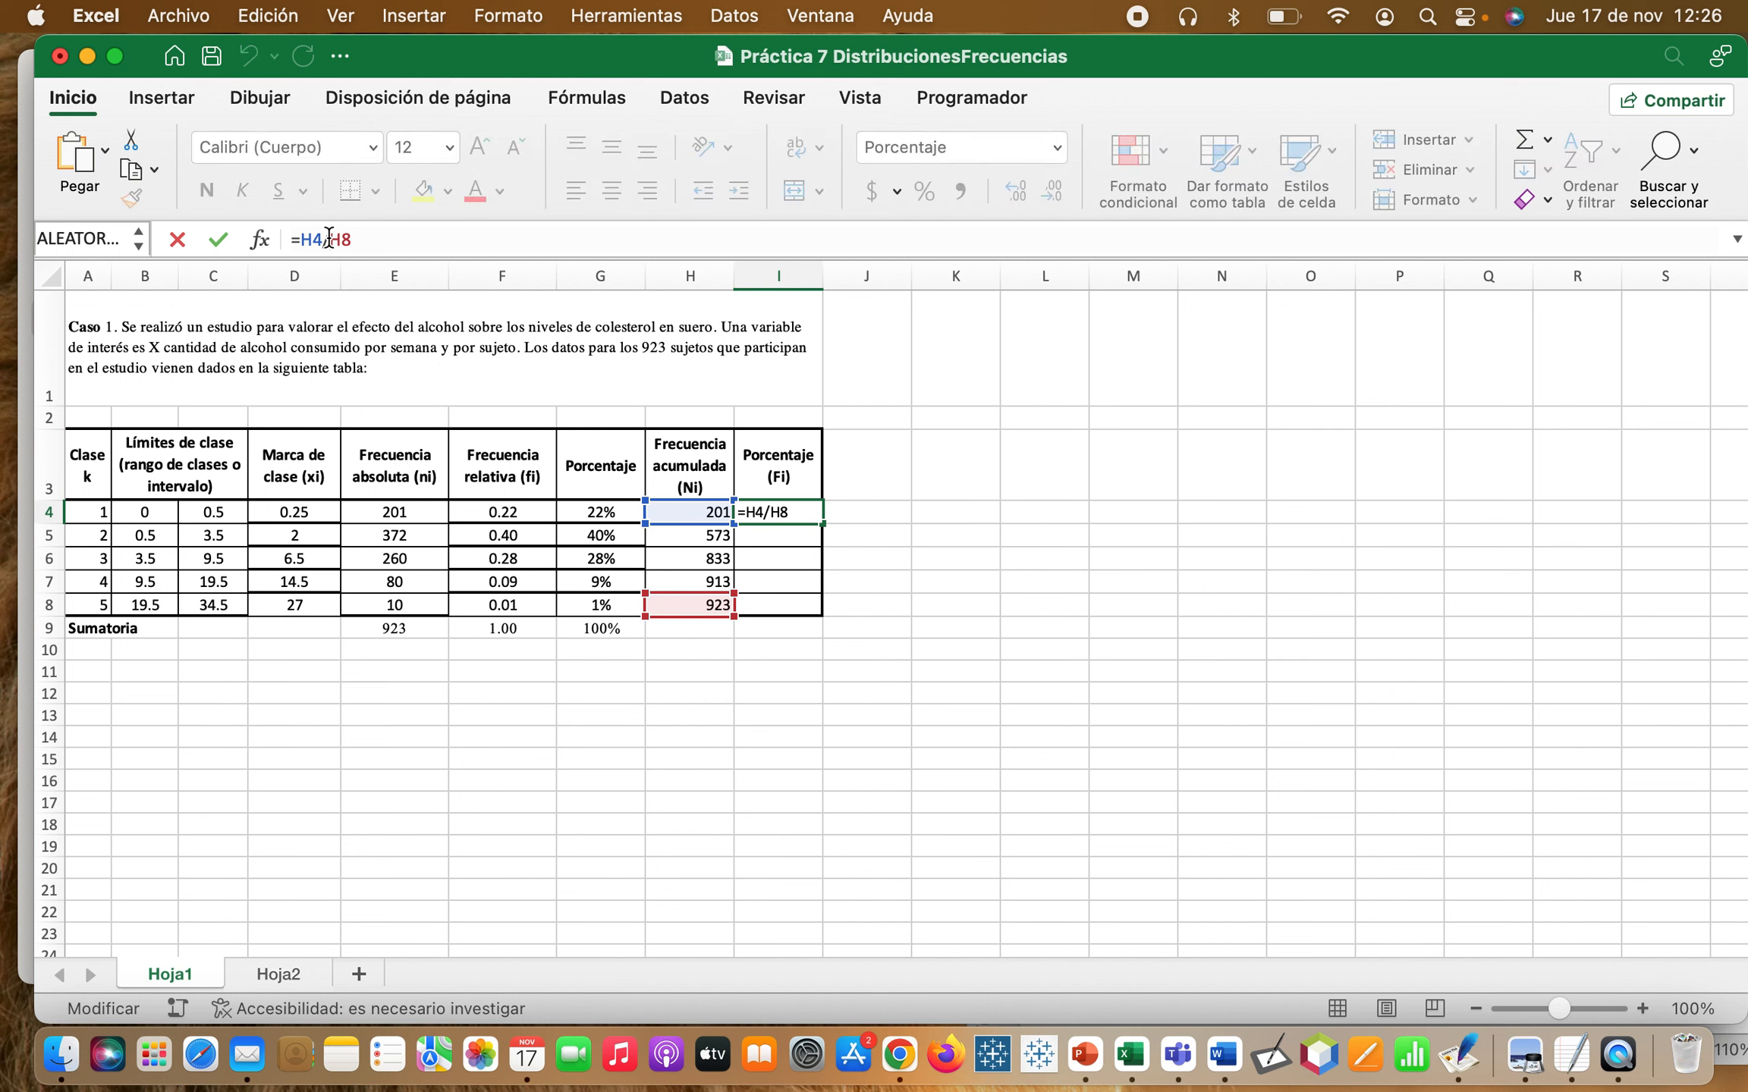
type("$H$")
key("Return")
- Fill the cumulative percentage formula from I4 down through I8 and check the references in I5
left_click(783, 517)
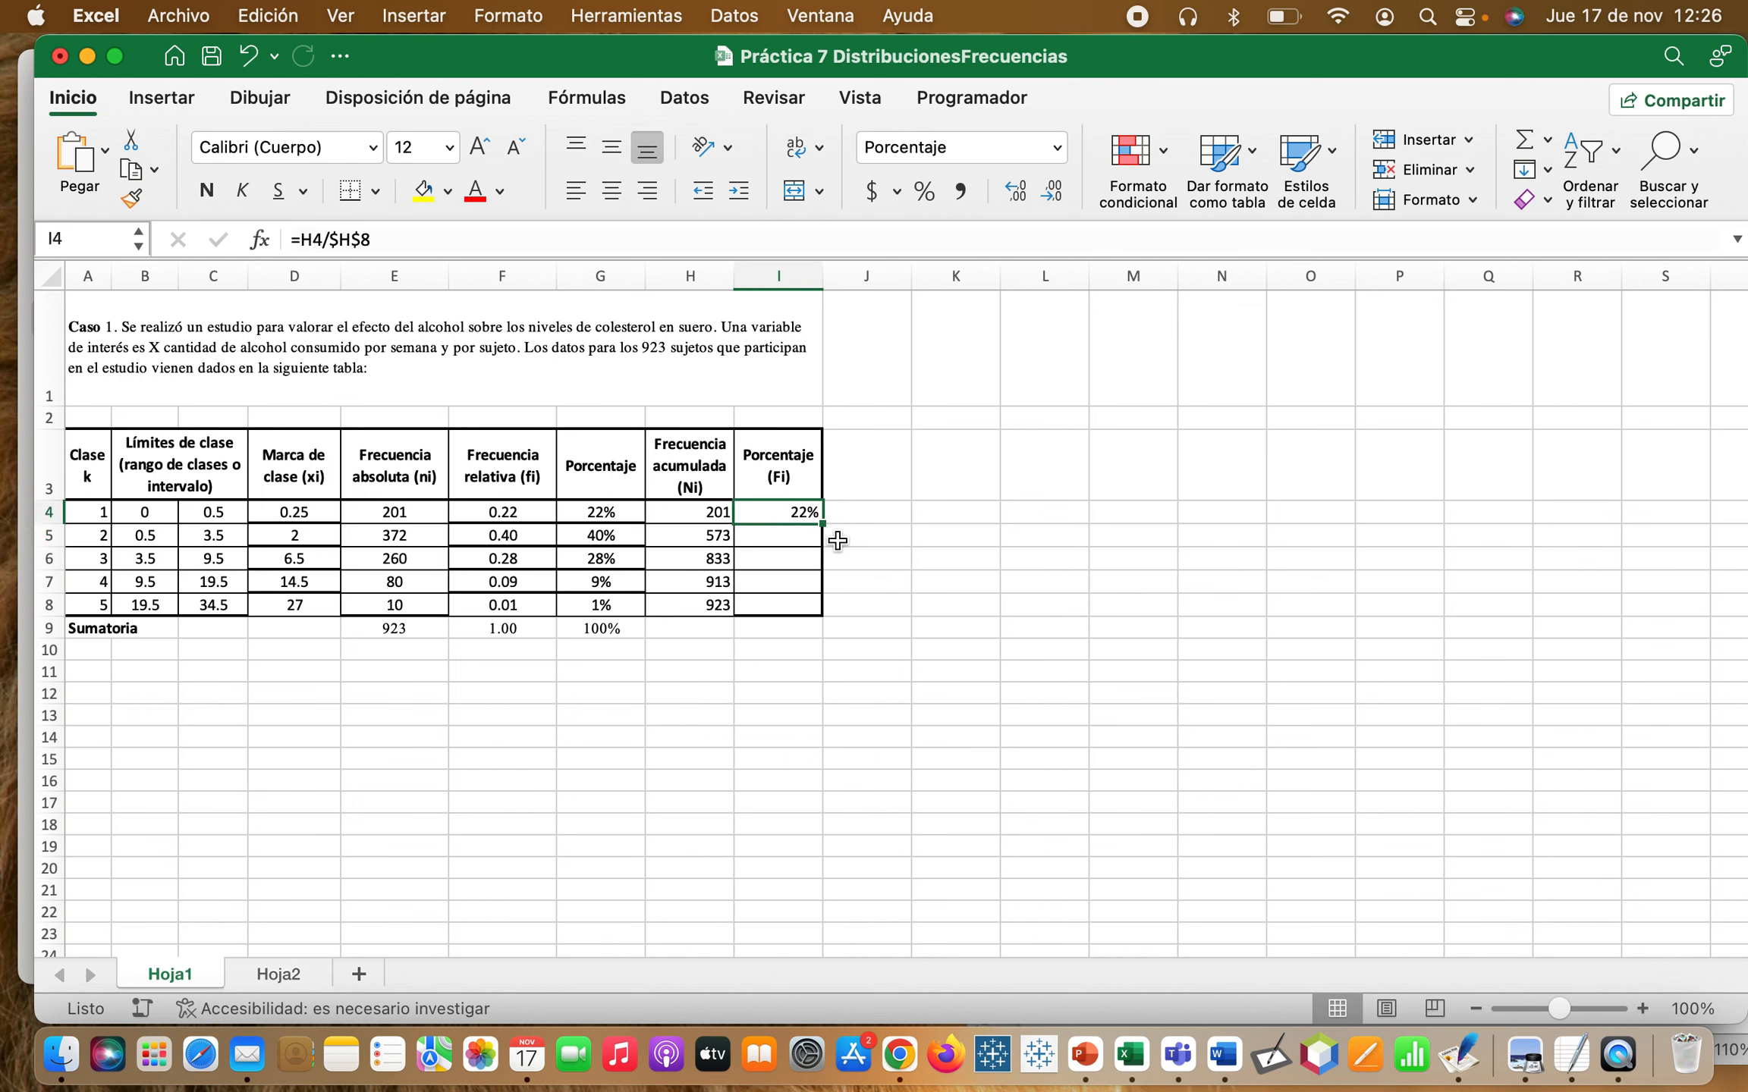
left_click_drag(825, 525, 811, 619)
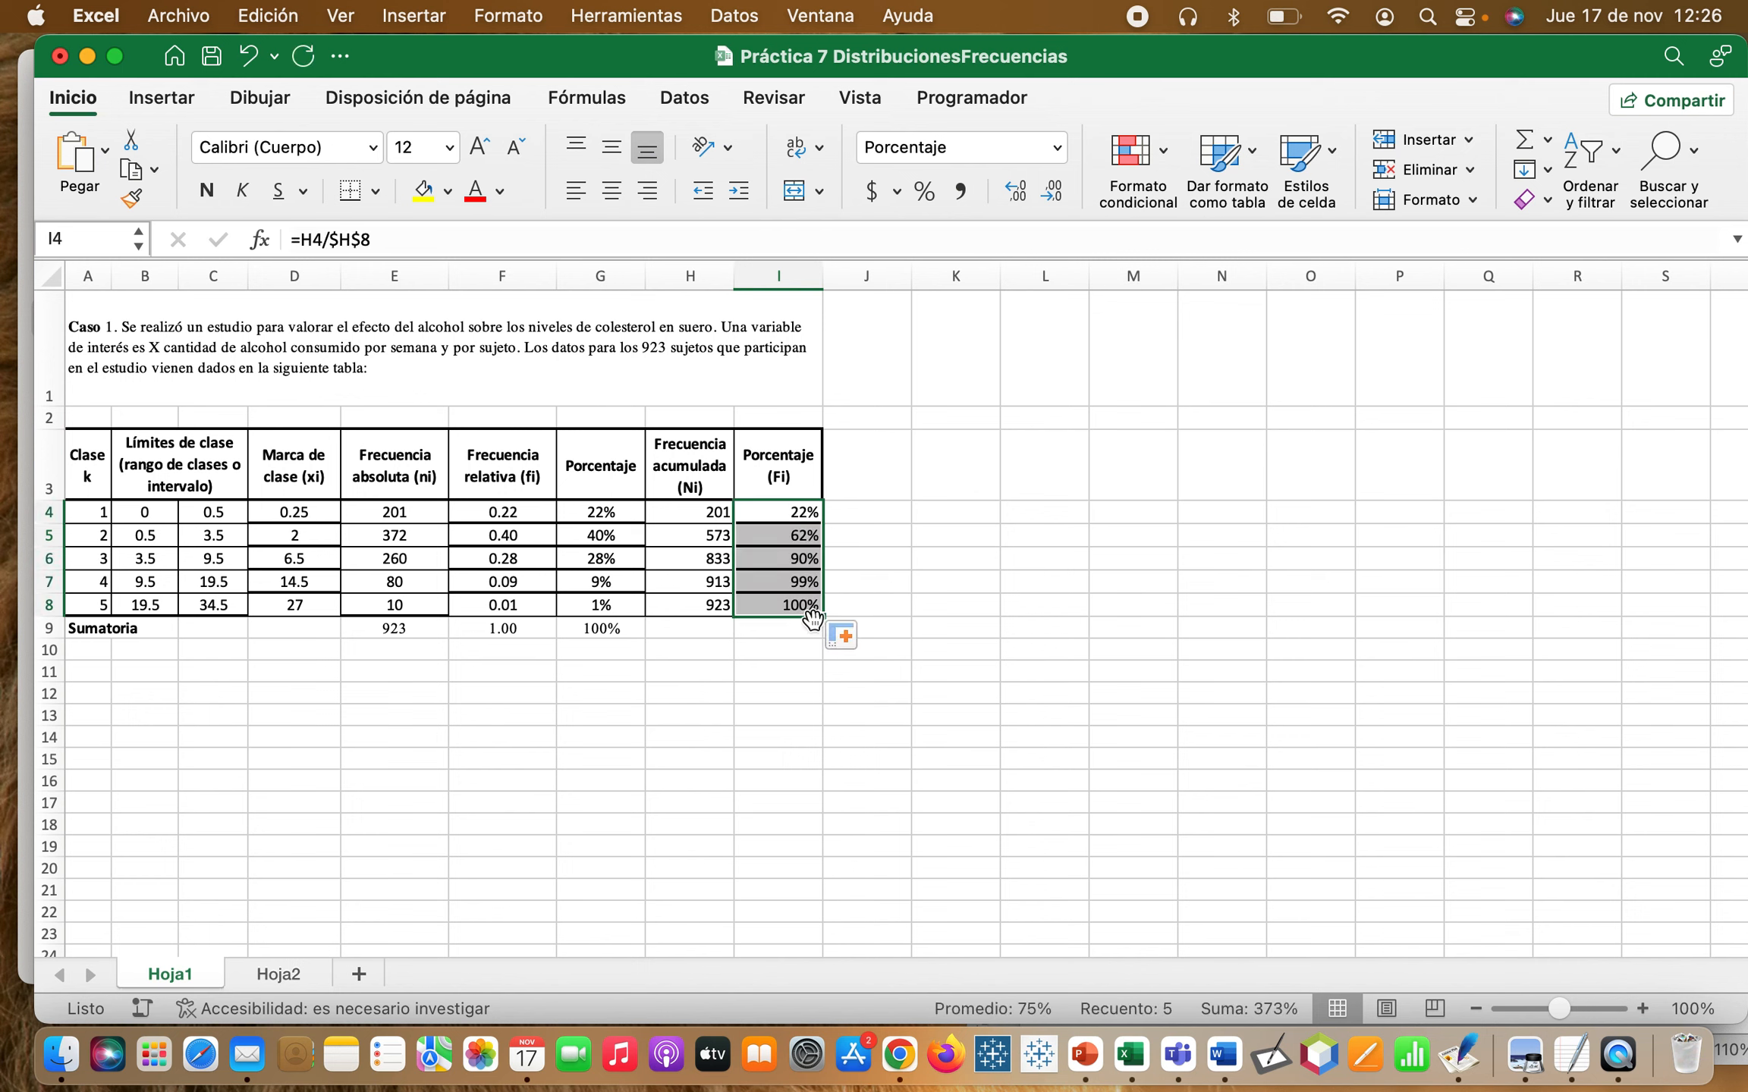
left_click(800, 535)
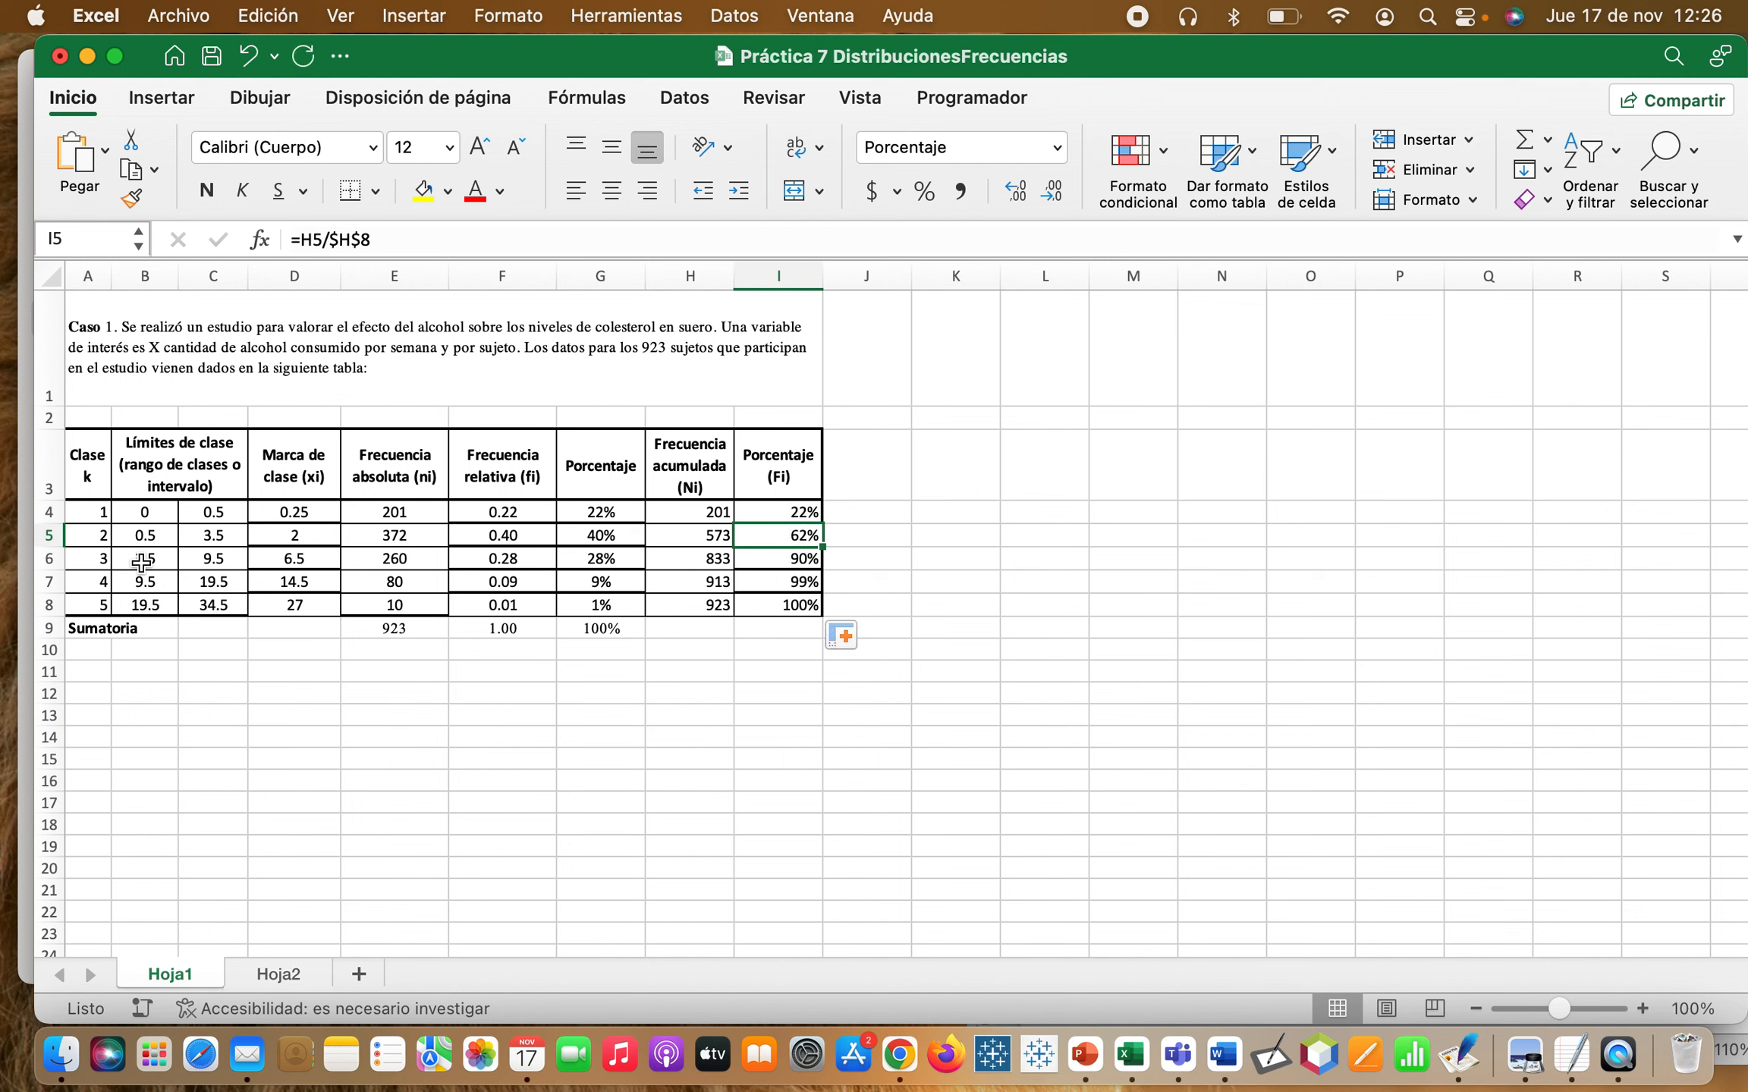
- Apply all borders to the class rows of the frequency table, A4:I8
left_click_drag(77, 516, 801, 613)
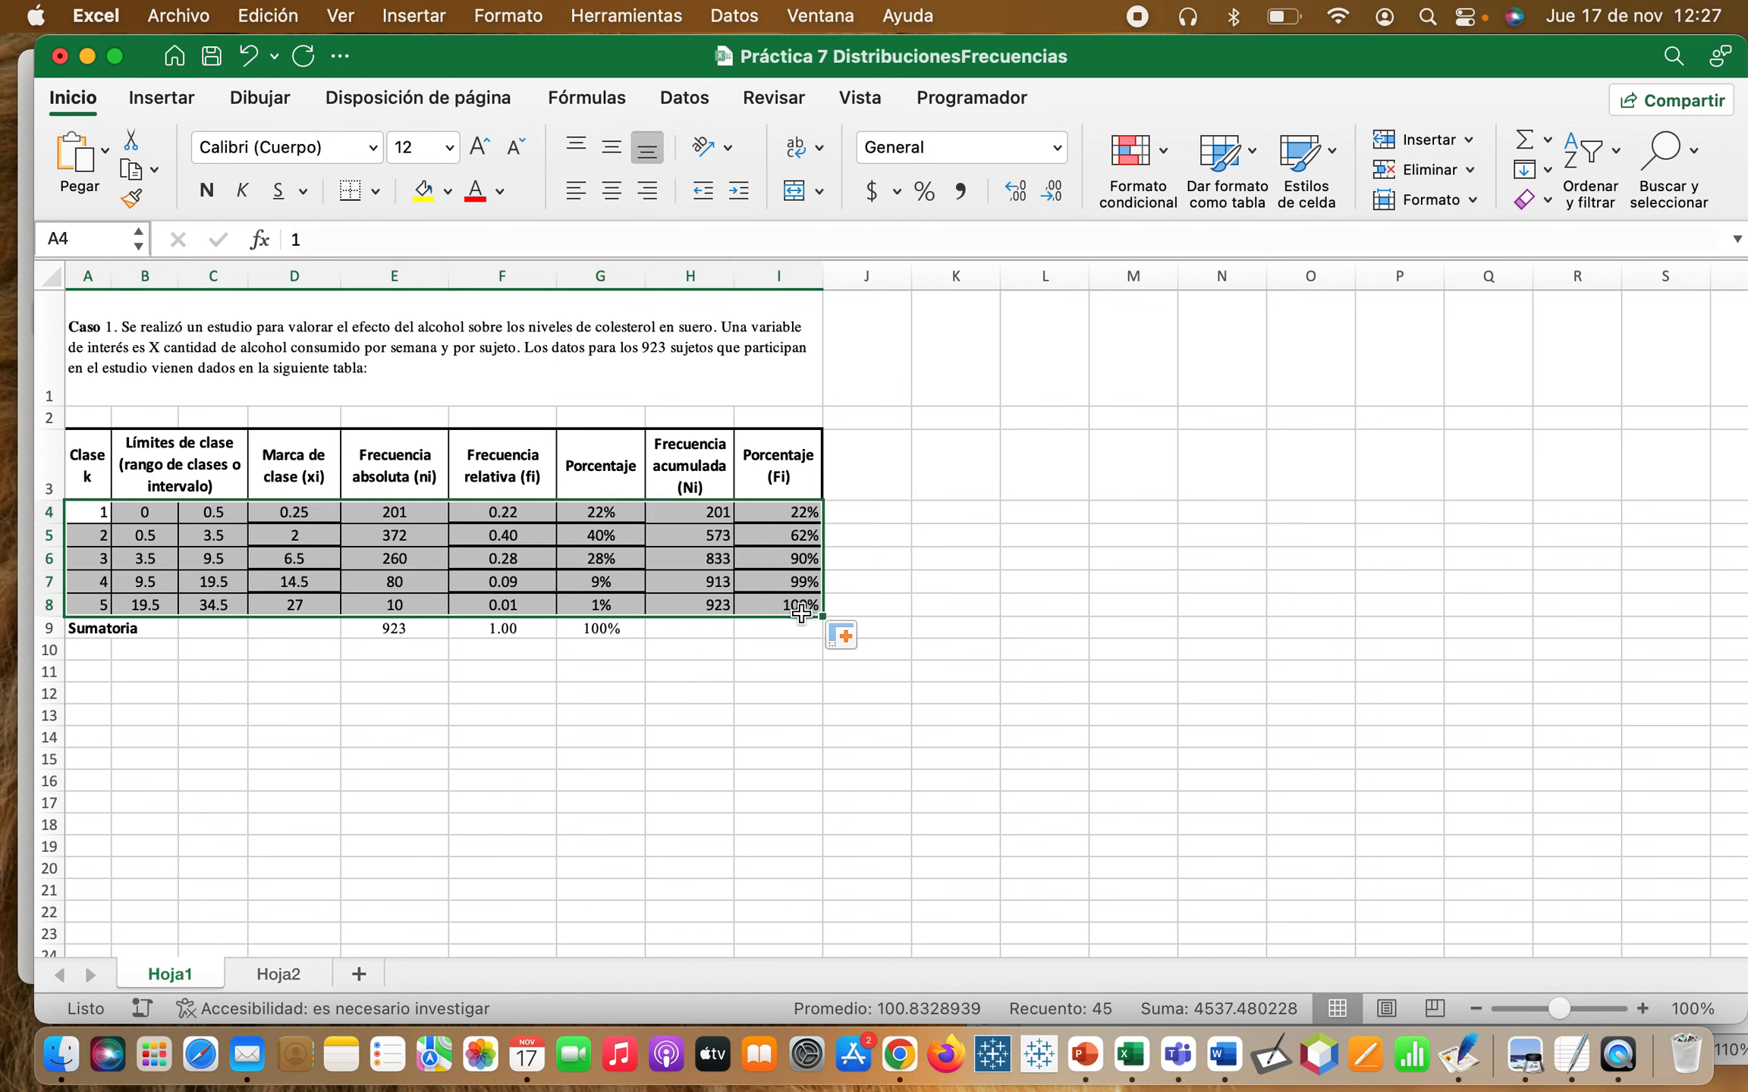
left_click(375, 191)
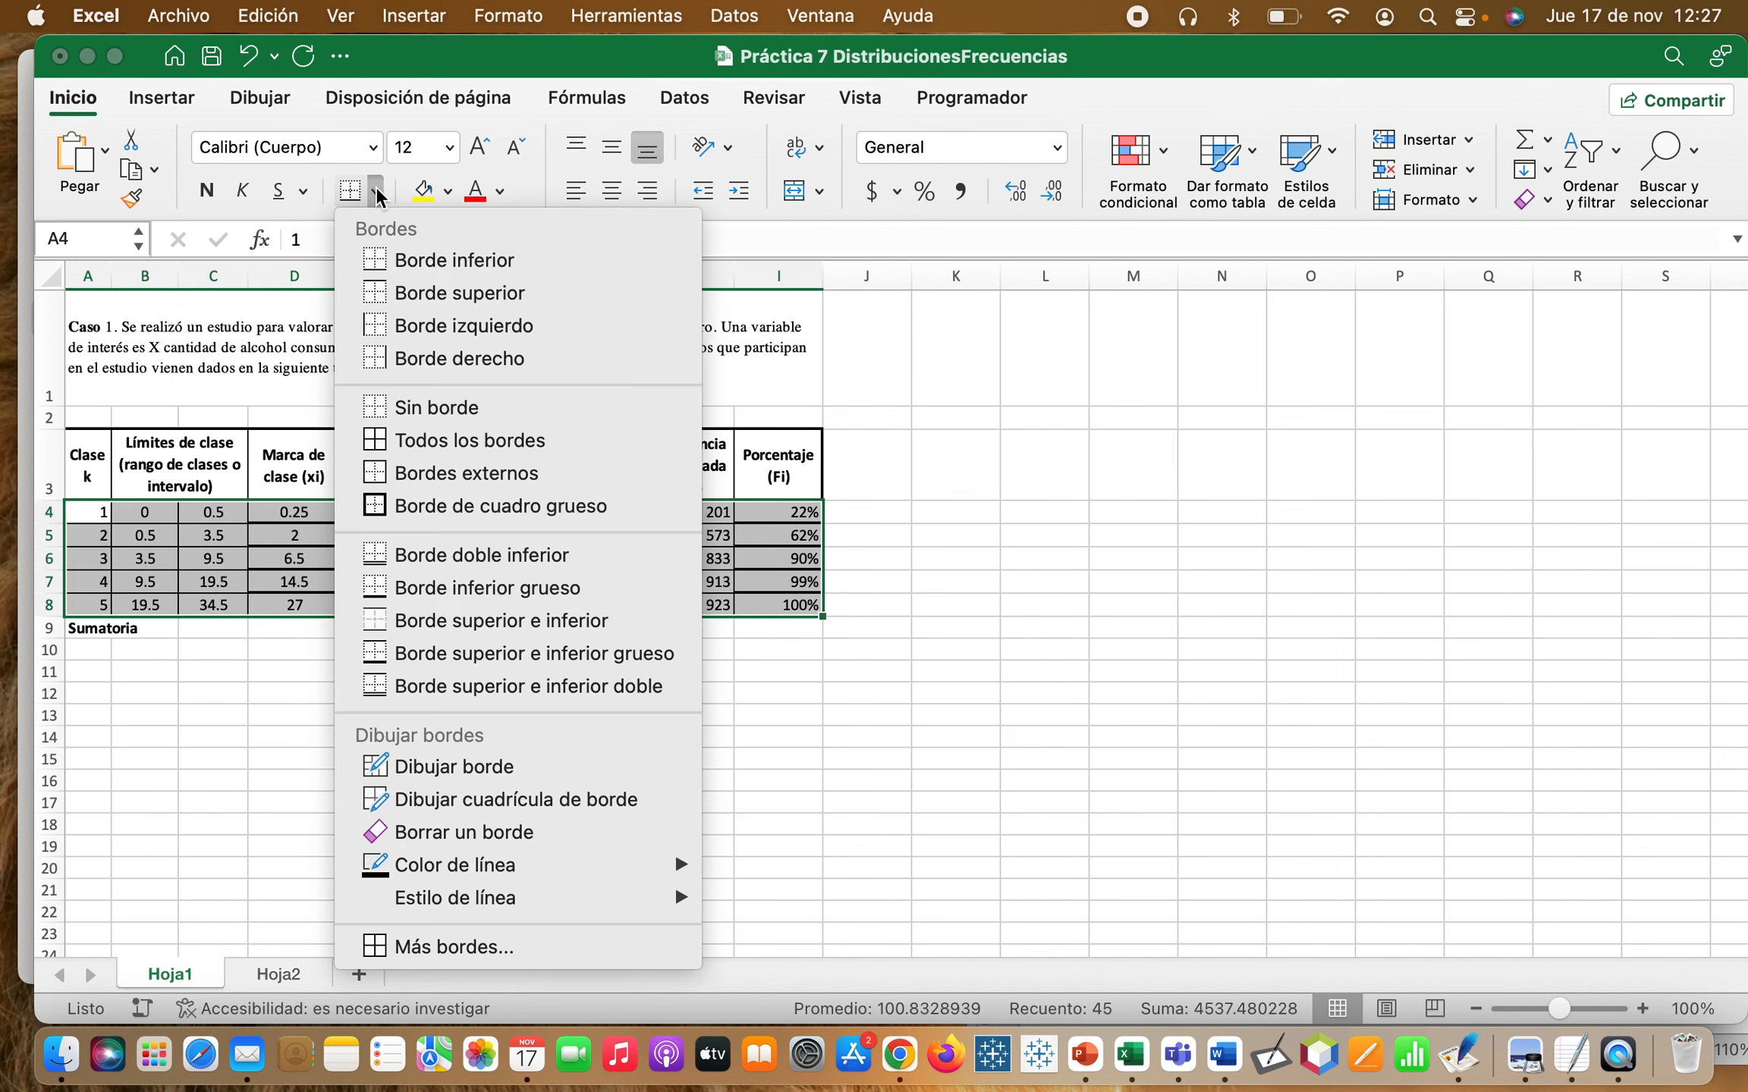
left_click(404, 440)
left_click(289, 559)
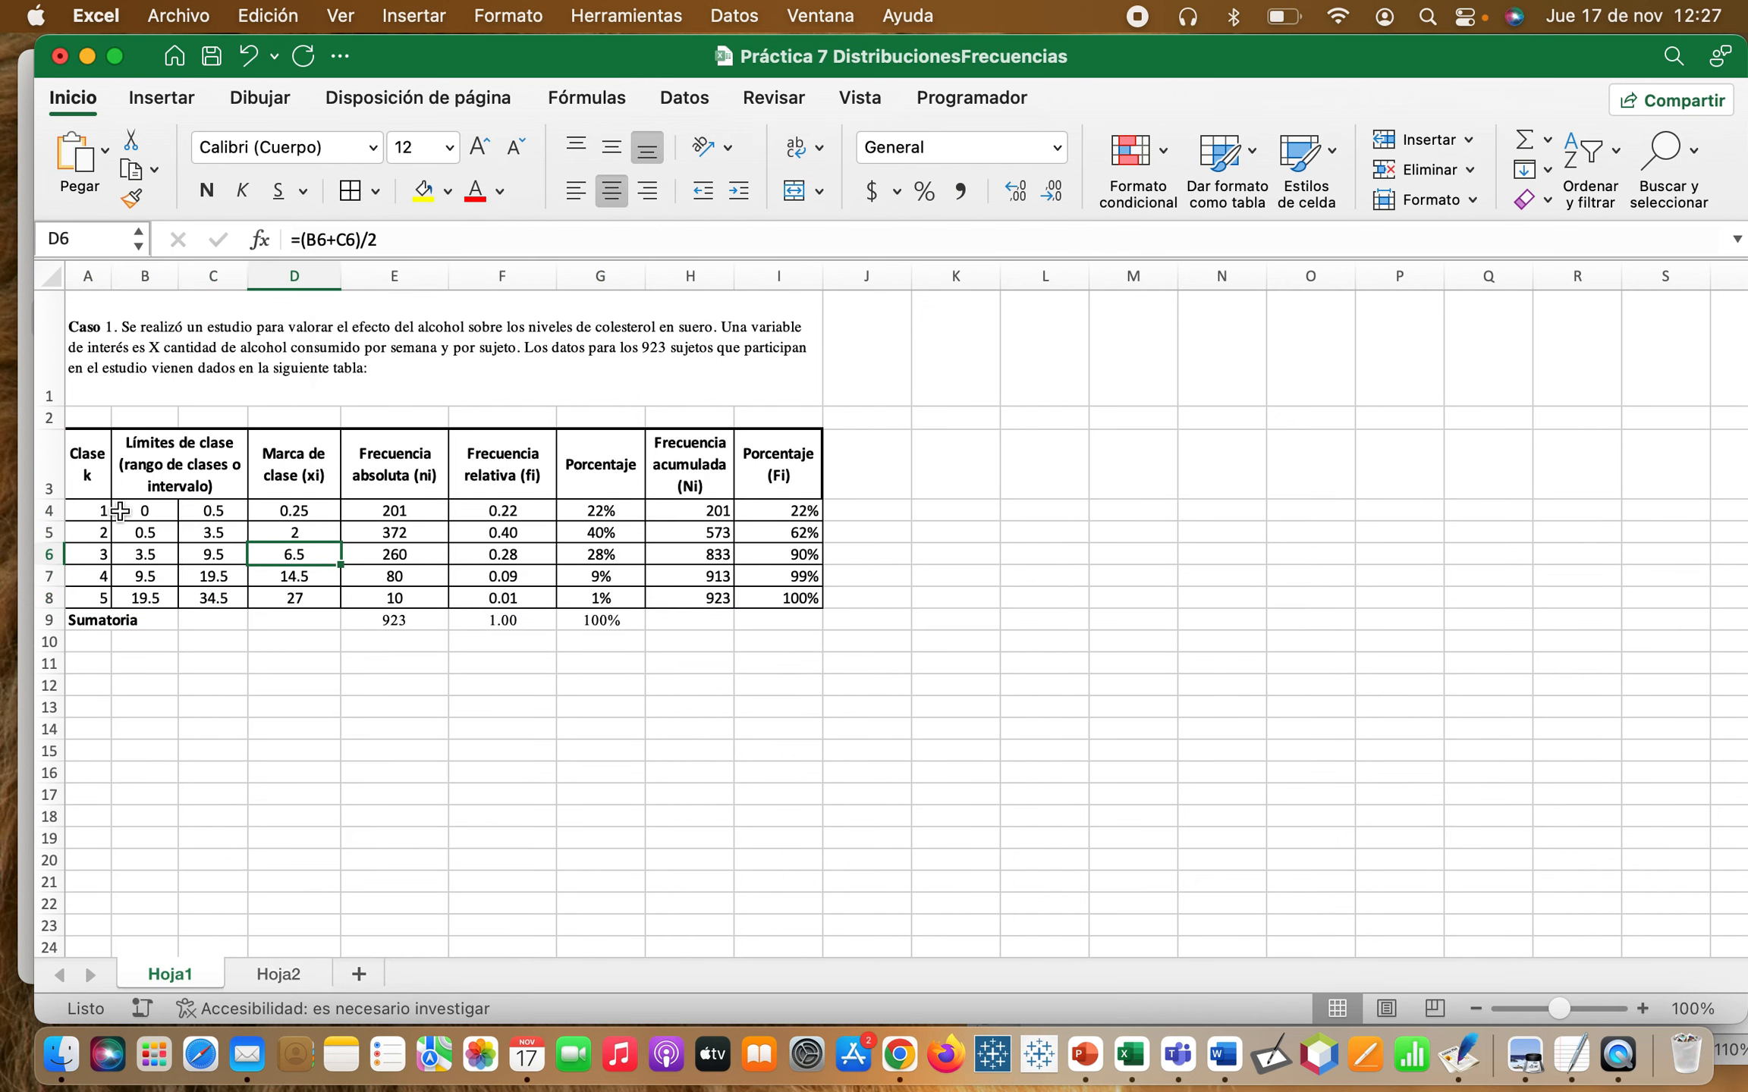
- Apply a thick box border around the whole frequency table including the Sumatoria row, A3:I9
left_click_drag(83, 452, 778, 621)
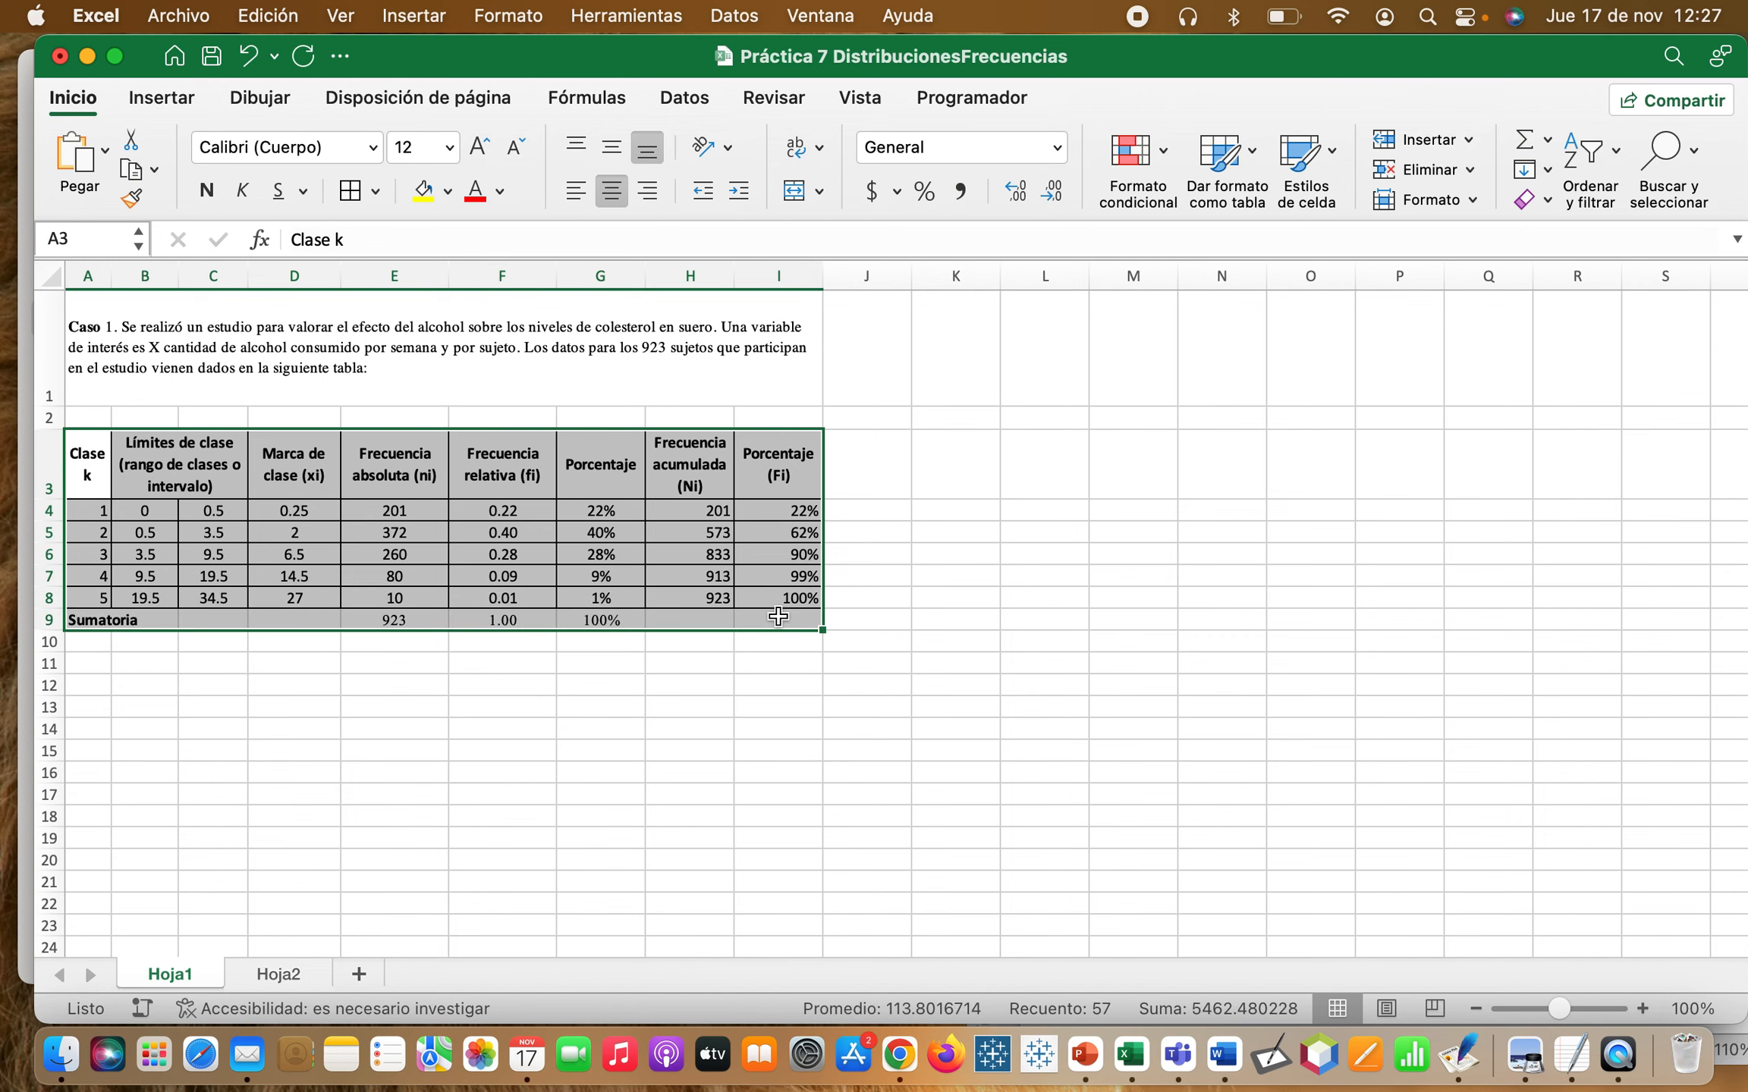
left_click(383, 193)
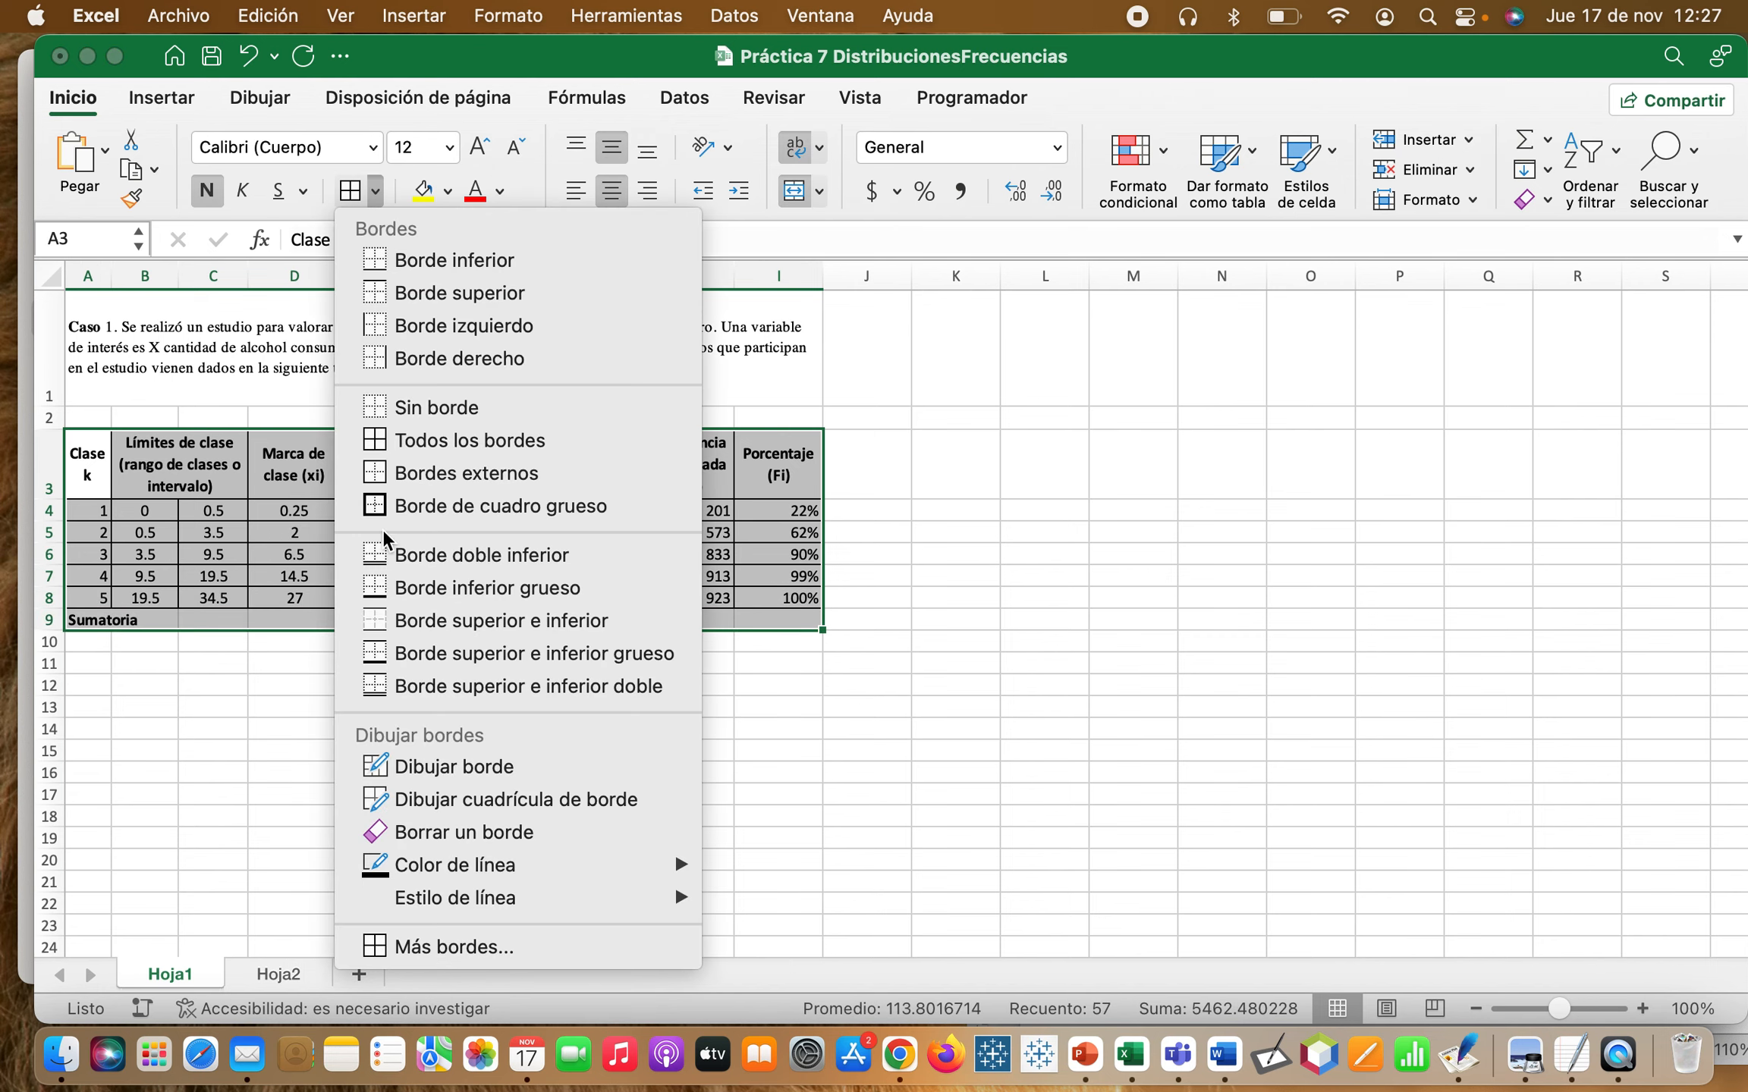
left_click(386, 507)
left_click(751, 598)
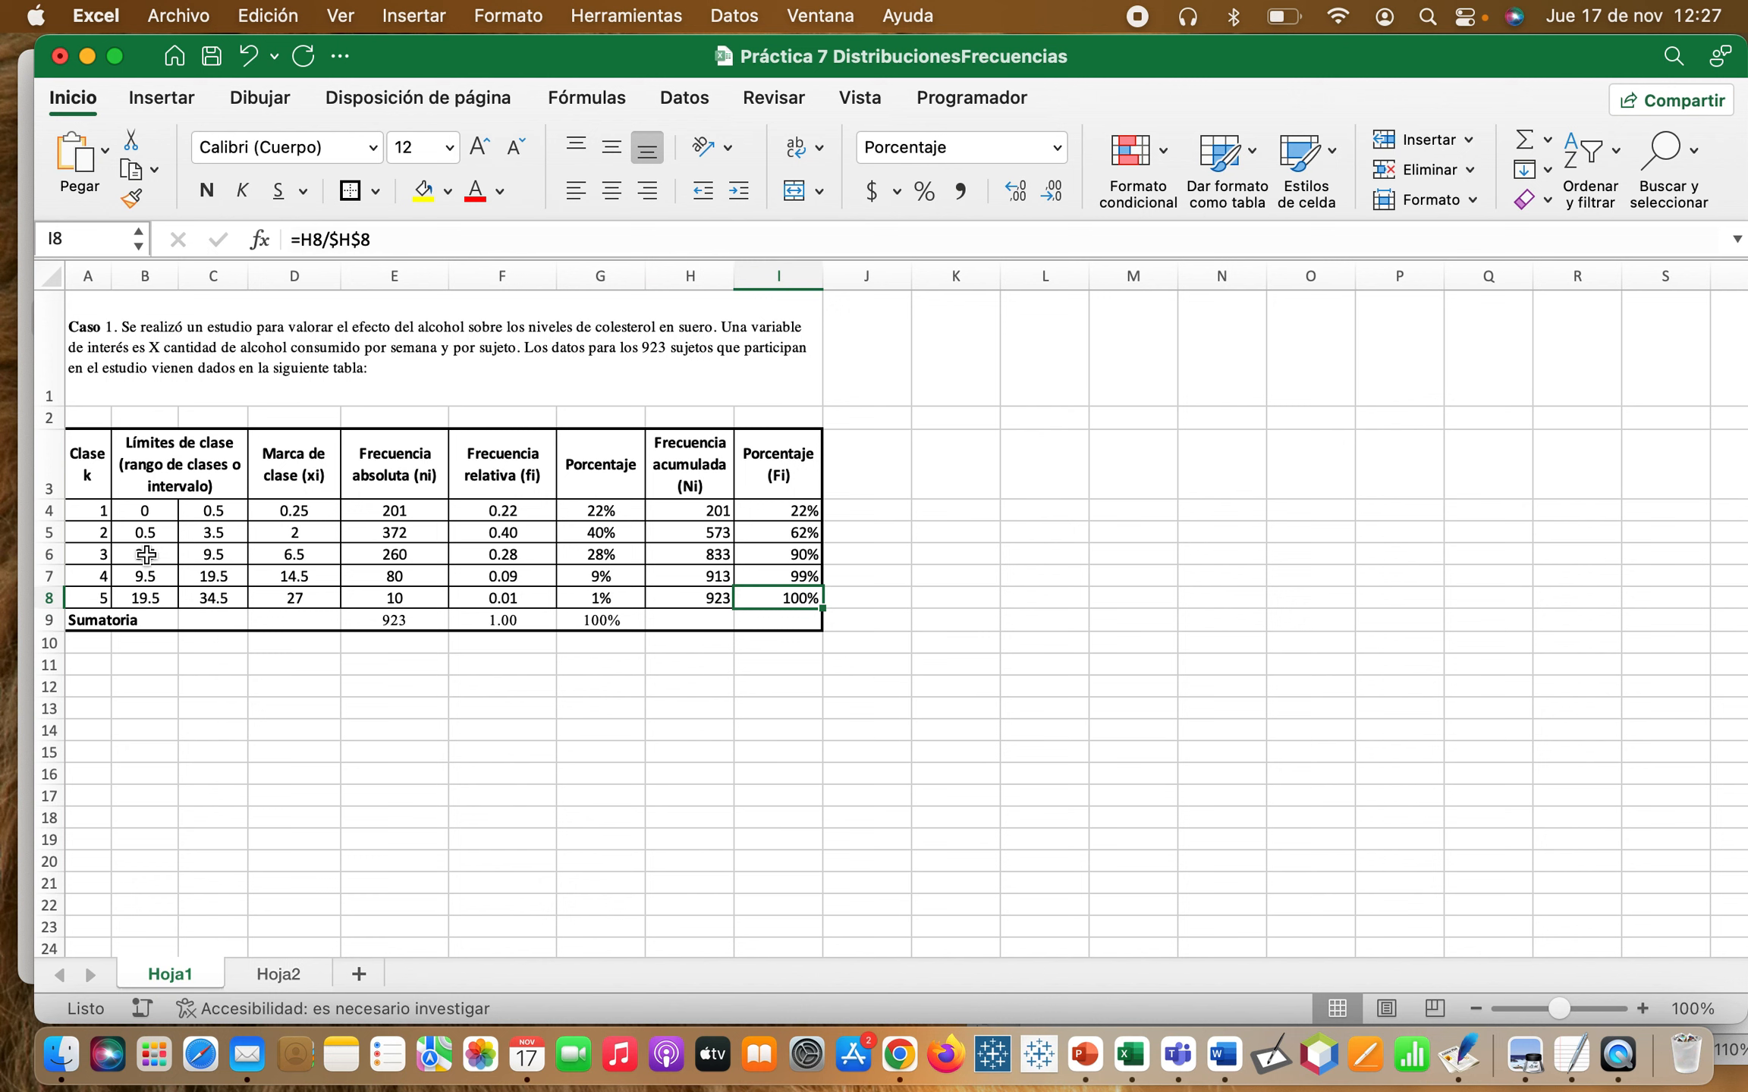
- Apply the same thick box border around A3:I8 to separate the Sumatoria row from the classes
left_click_drag(95, 464, 790, 598)
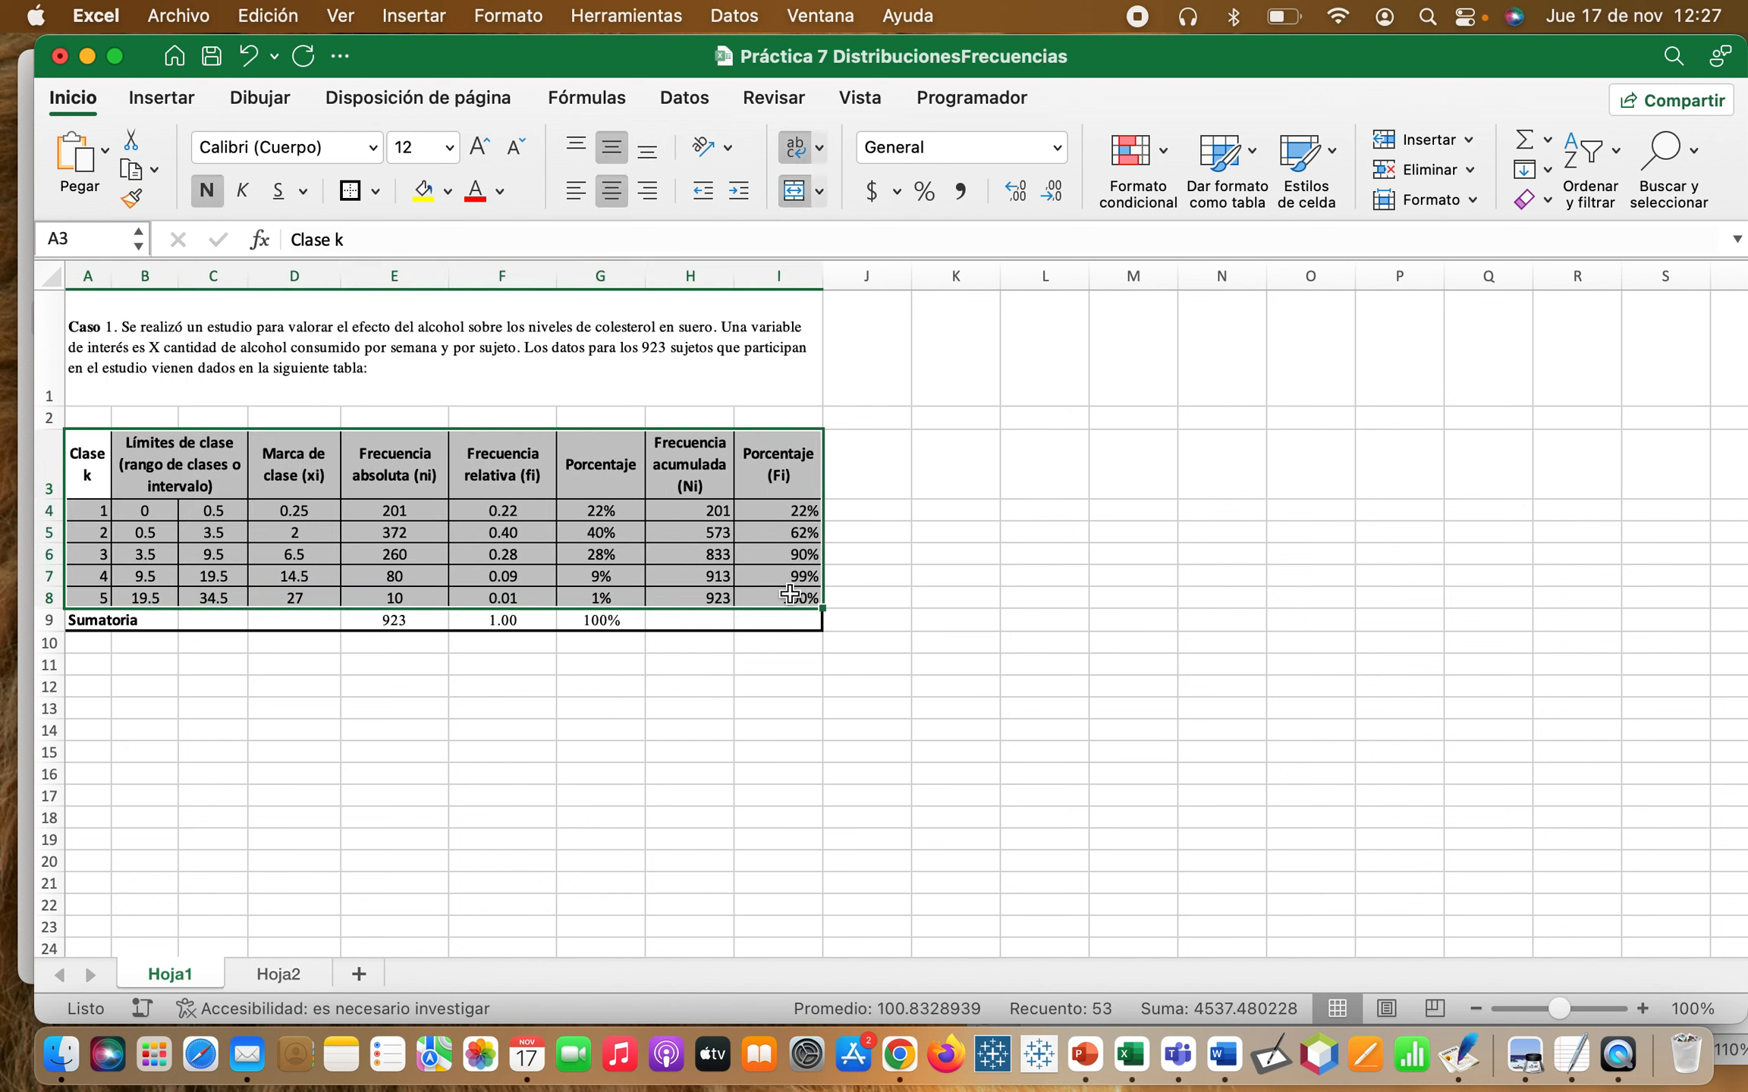
left_click(348, 193)
left_click(493, 533)
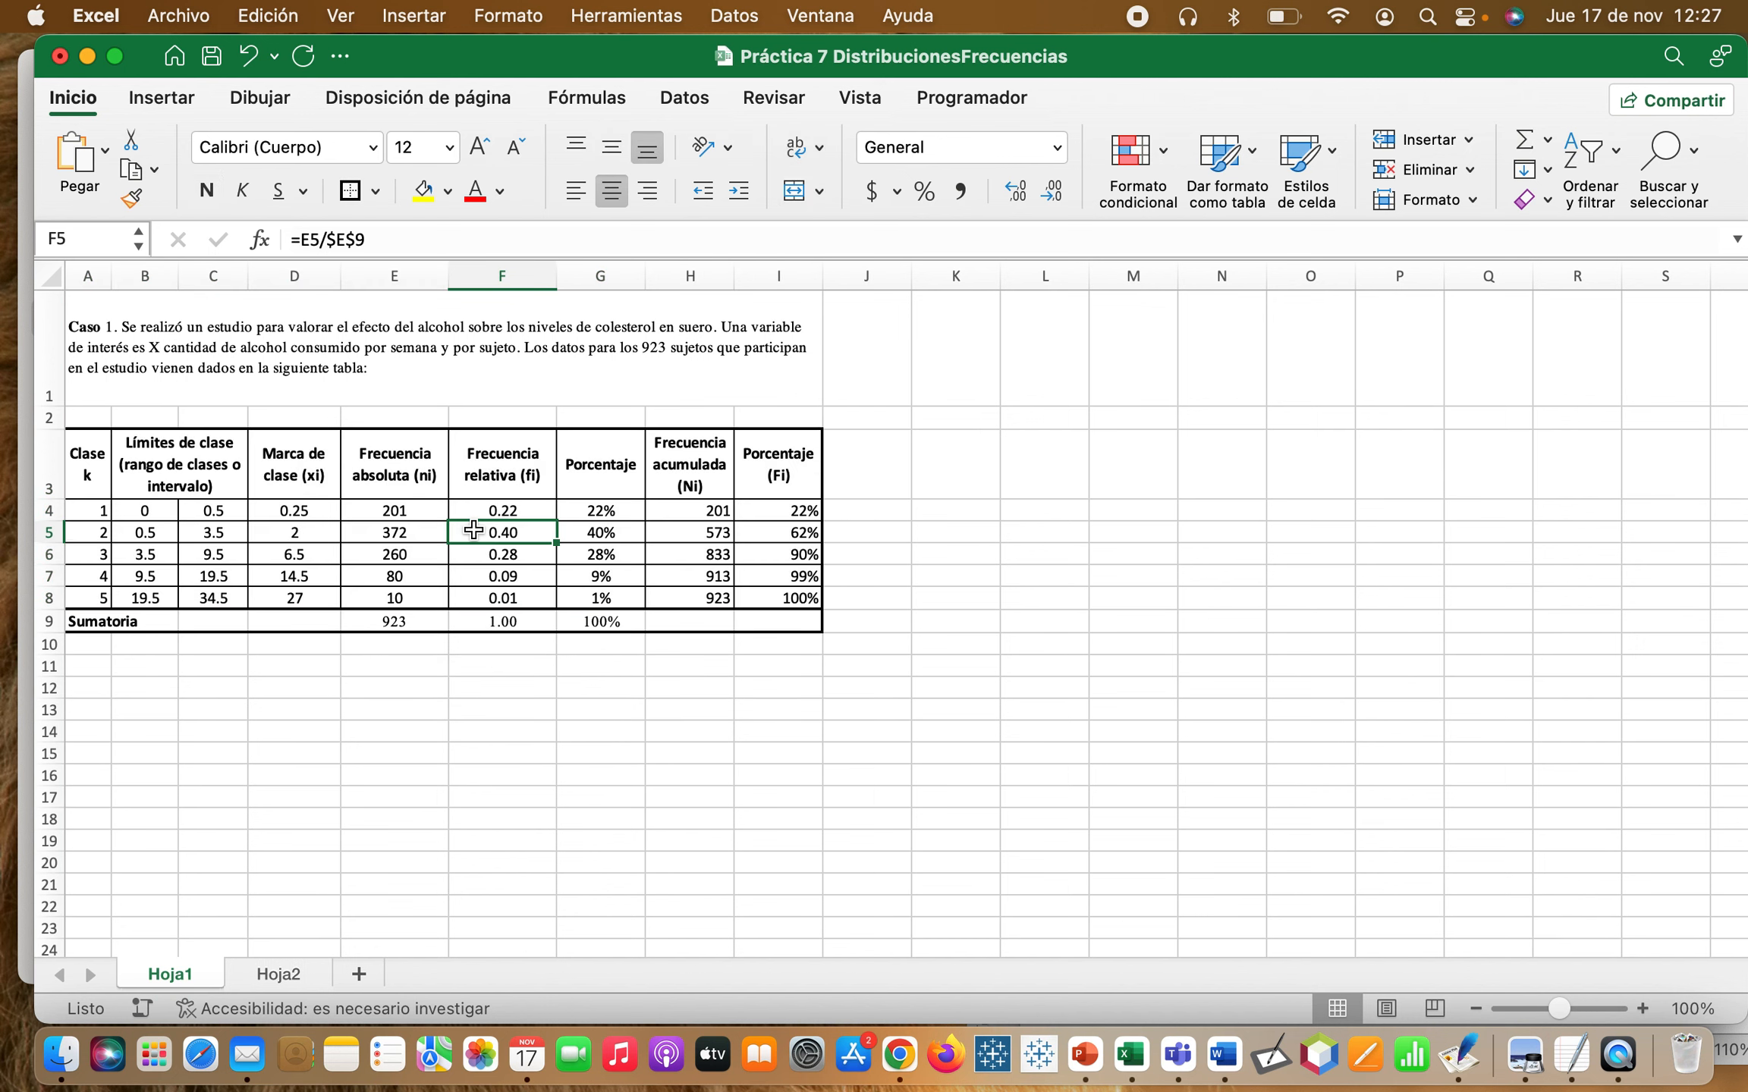
left_click(470, 678)
left_click(461, 751)
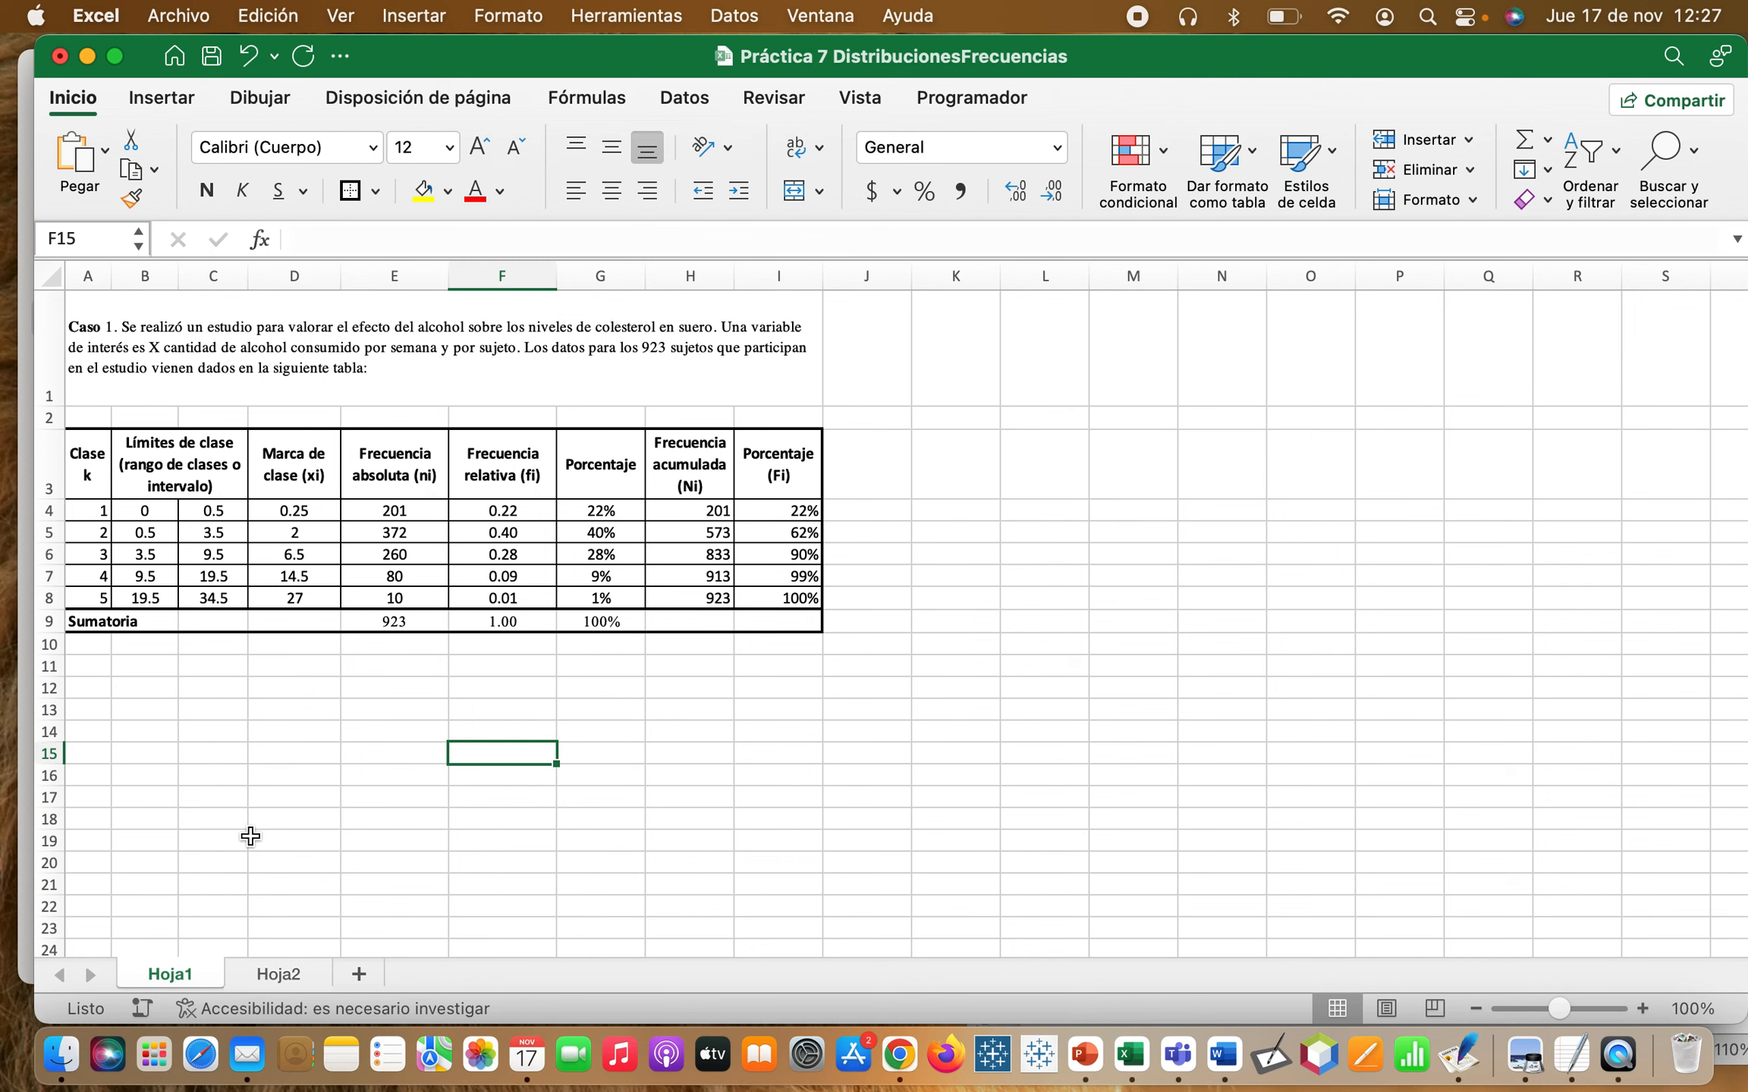
- On sheet Hoja2, clear the existing summary results in B10:B15 and the extra count in C10
left_click(277, 973)
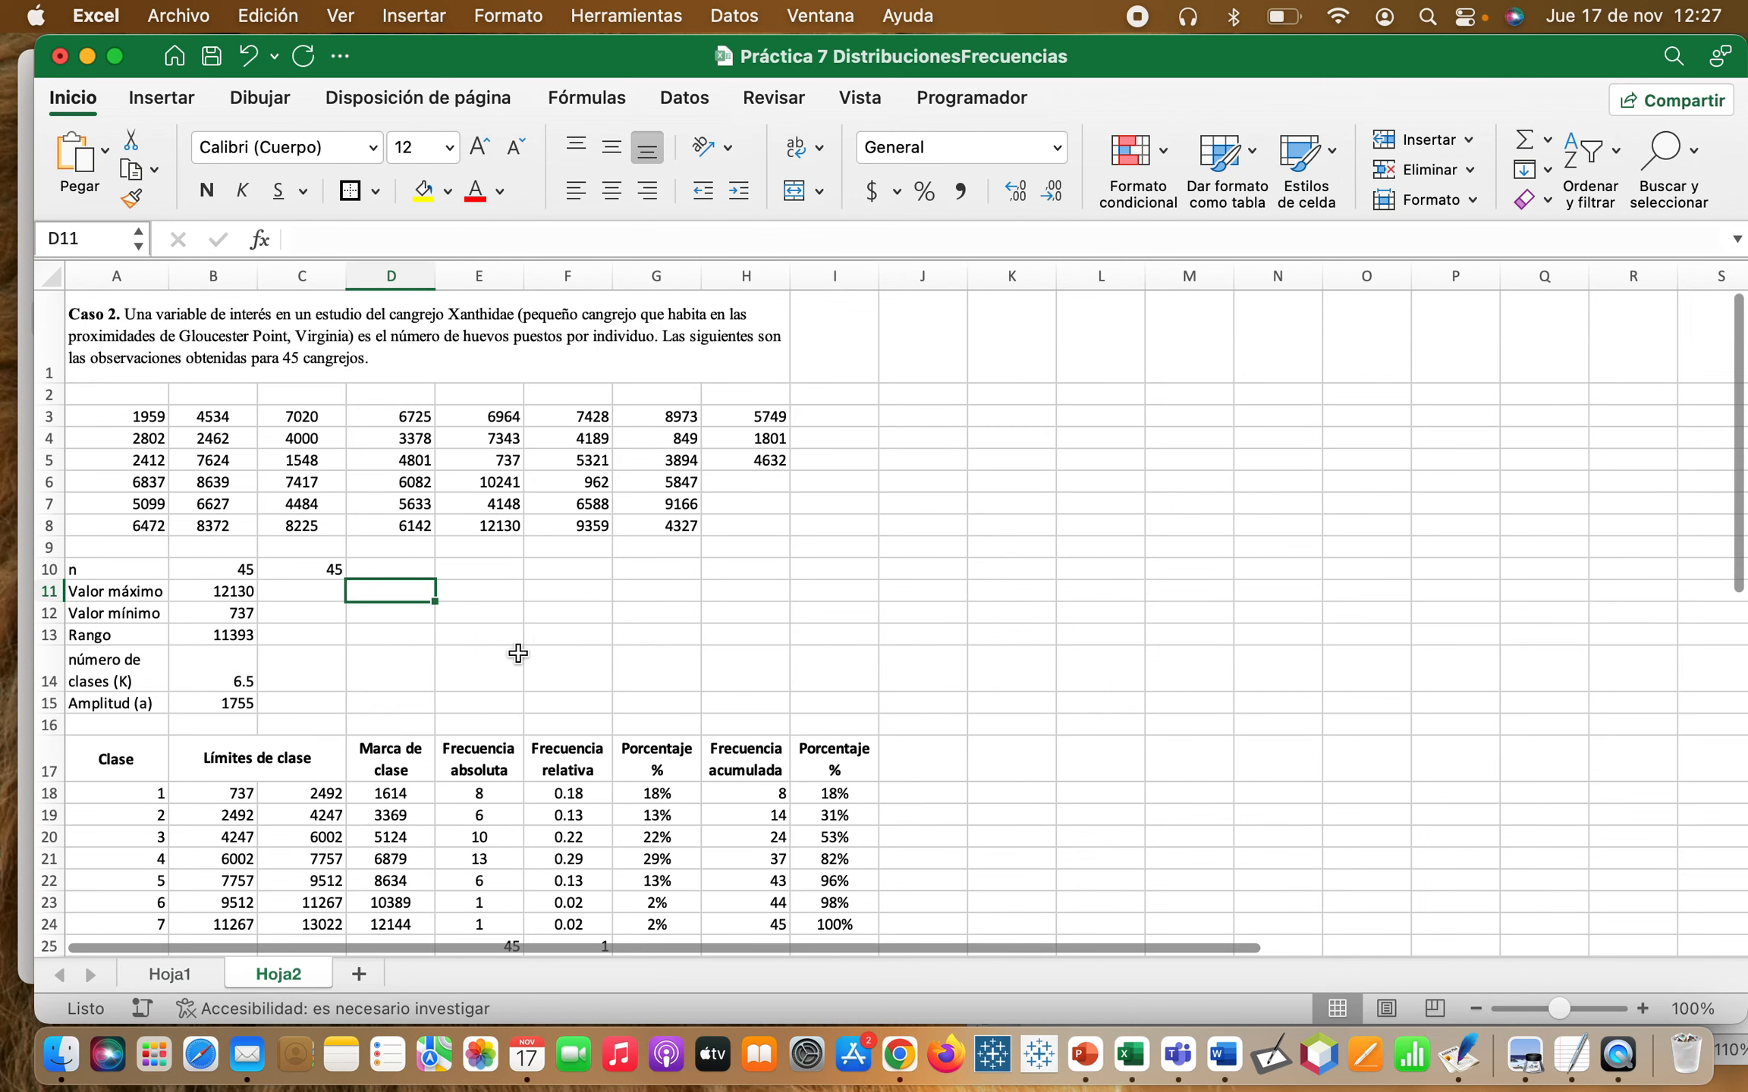
scroll(518, 653, "down", 2)
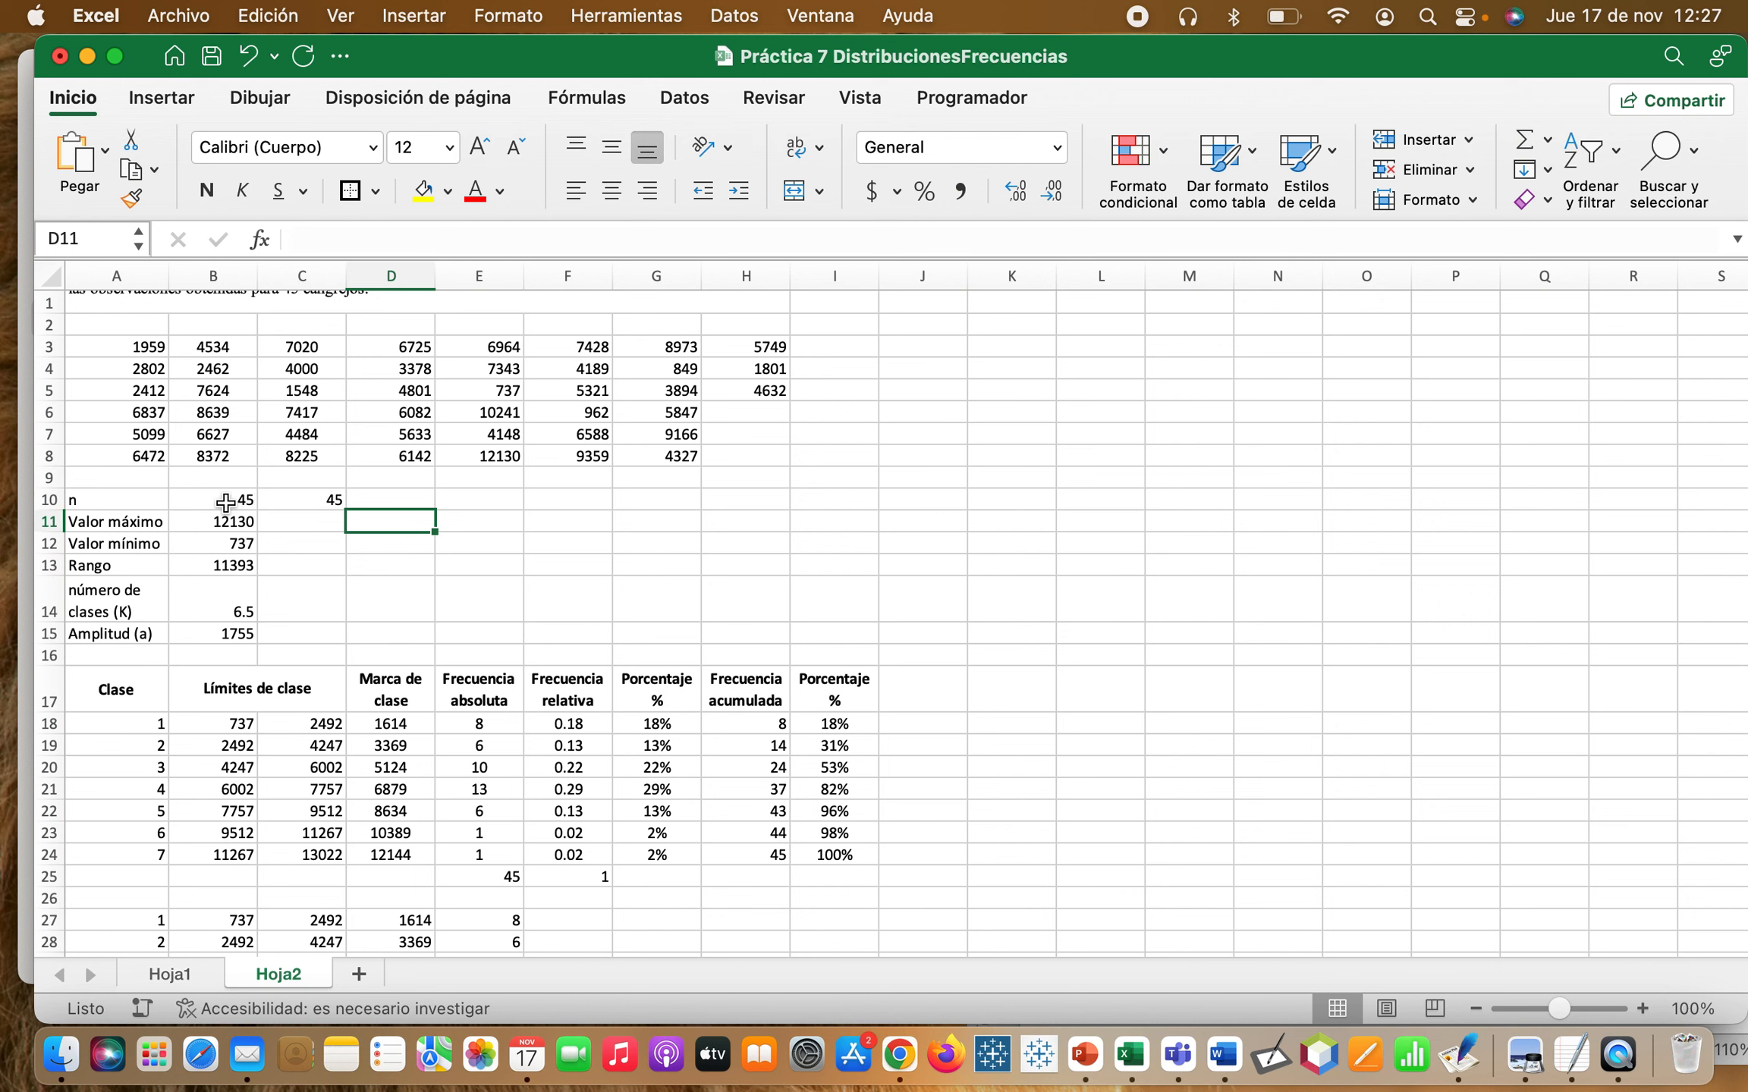
left_click_drag(222, 521, 222, 627)
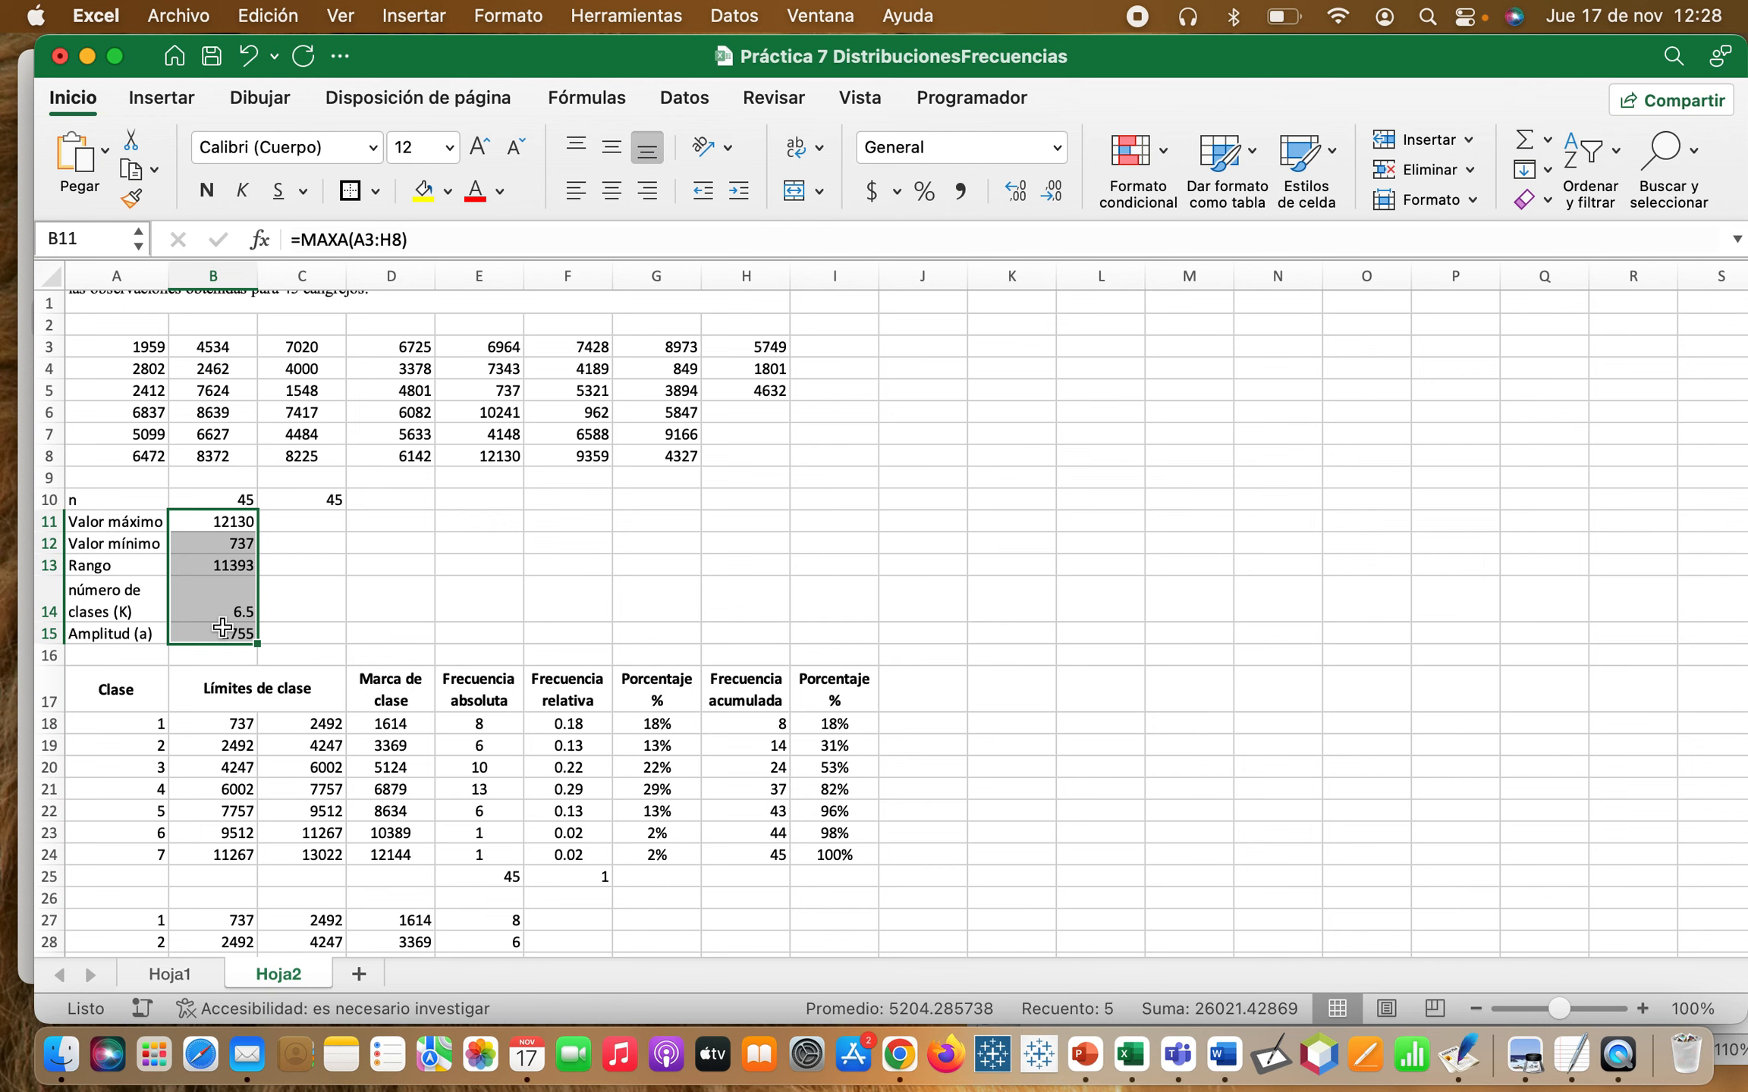
left_click(220, 585)
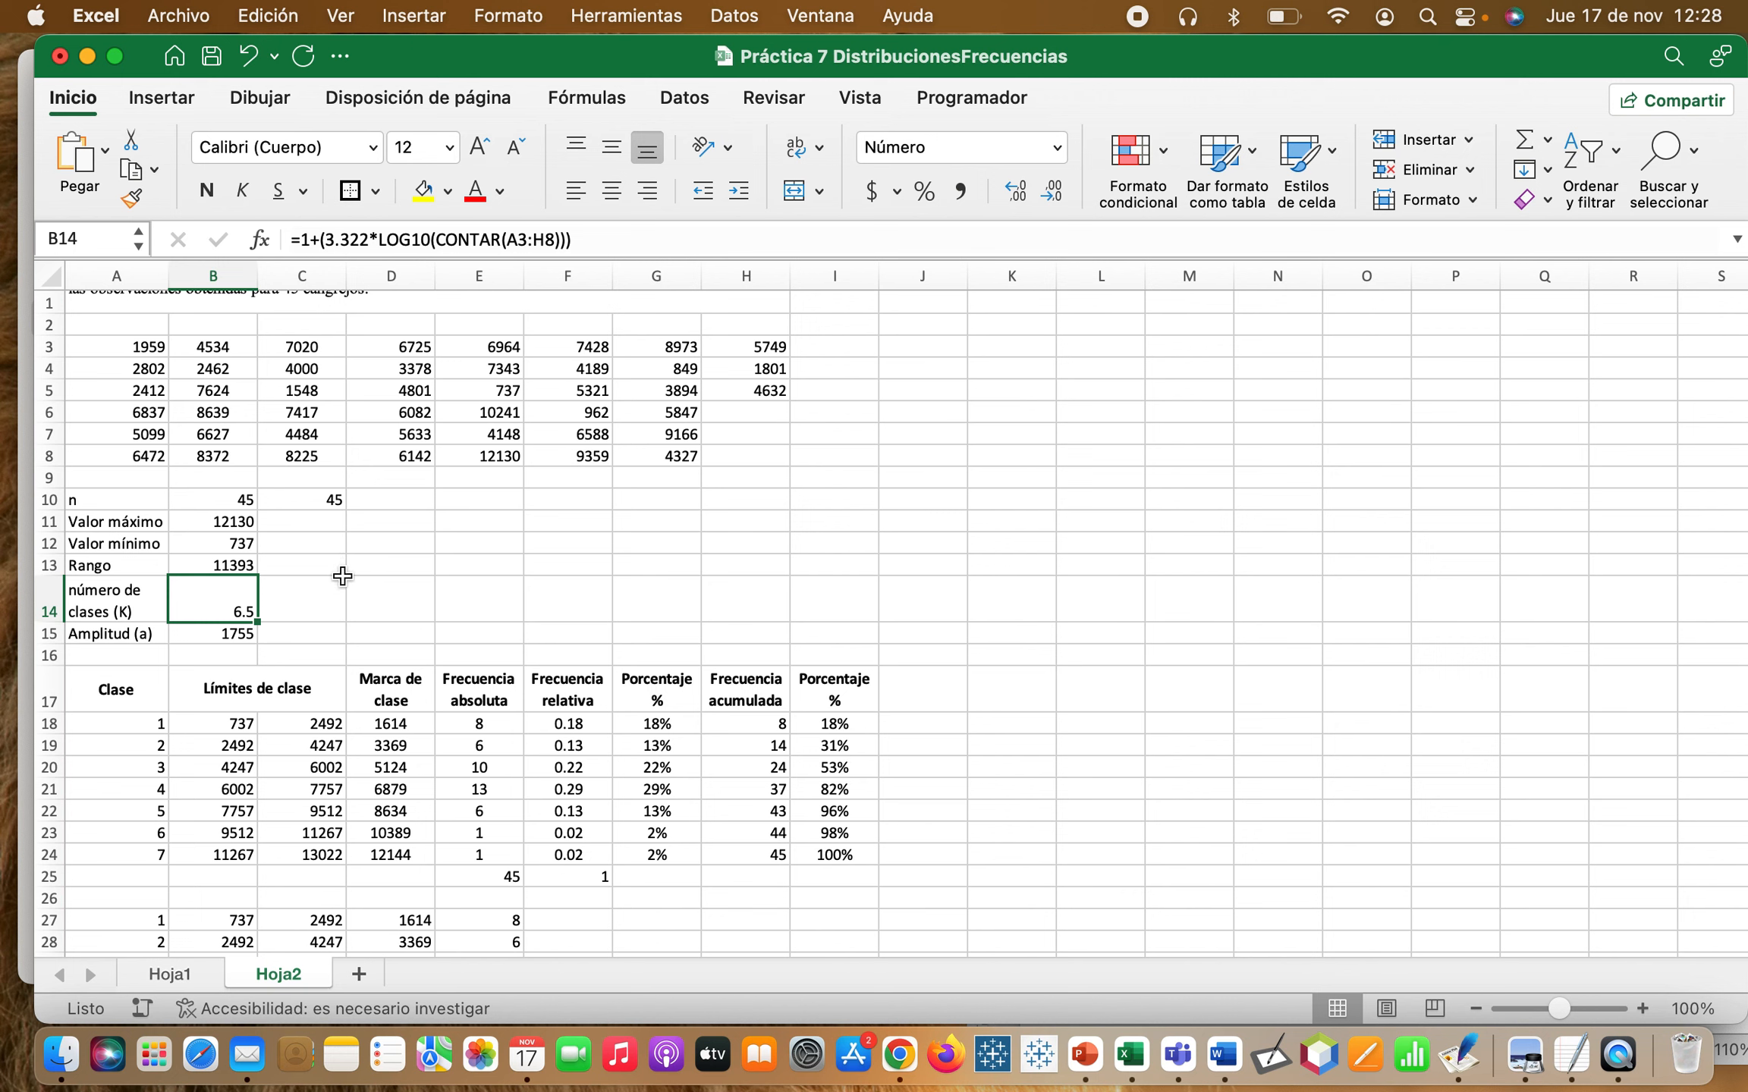
left_click_drag(228, 499, 222, 639)
key("Delete")
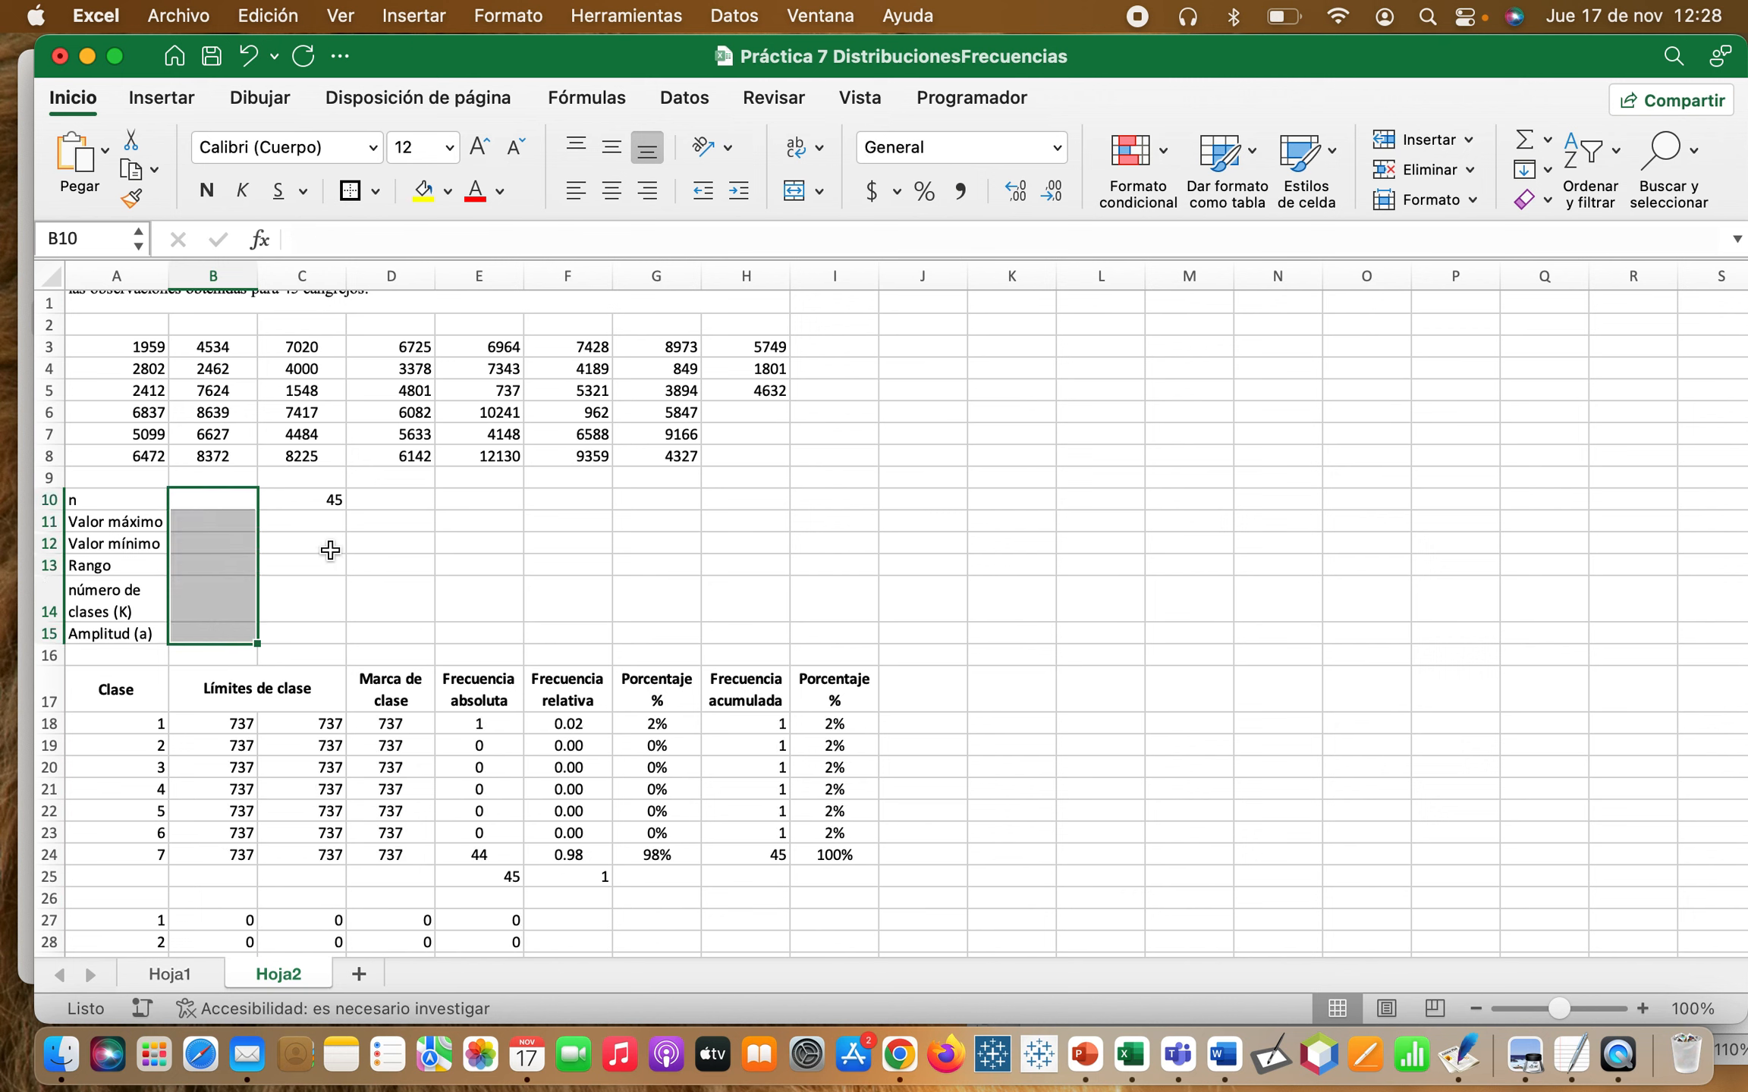
left_click(326, 497)
key("Delete")
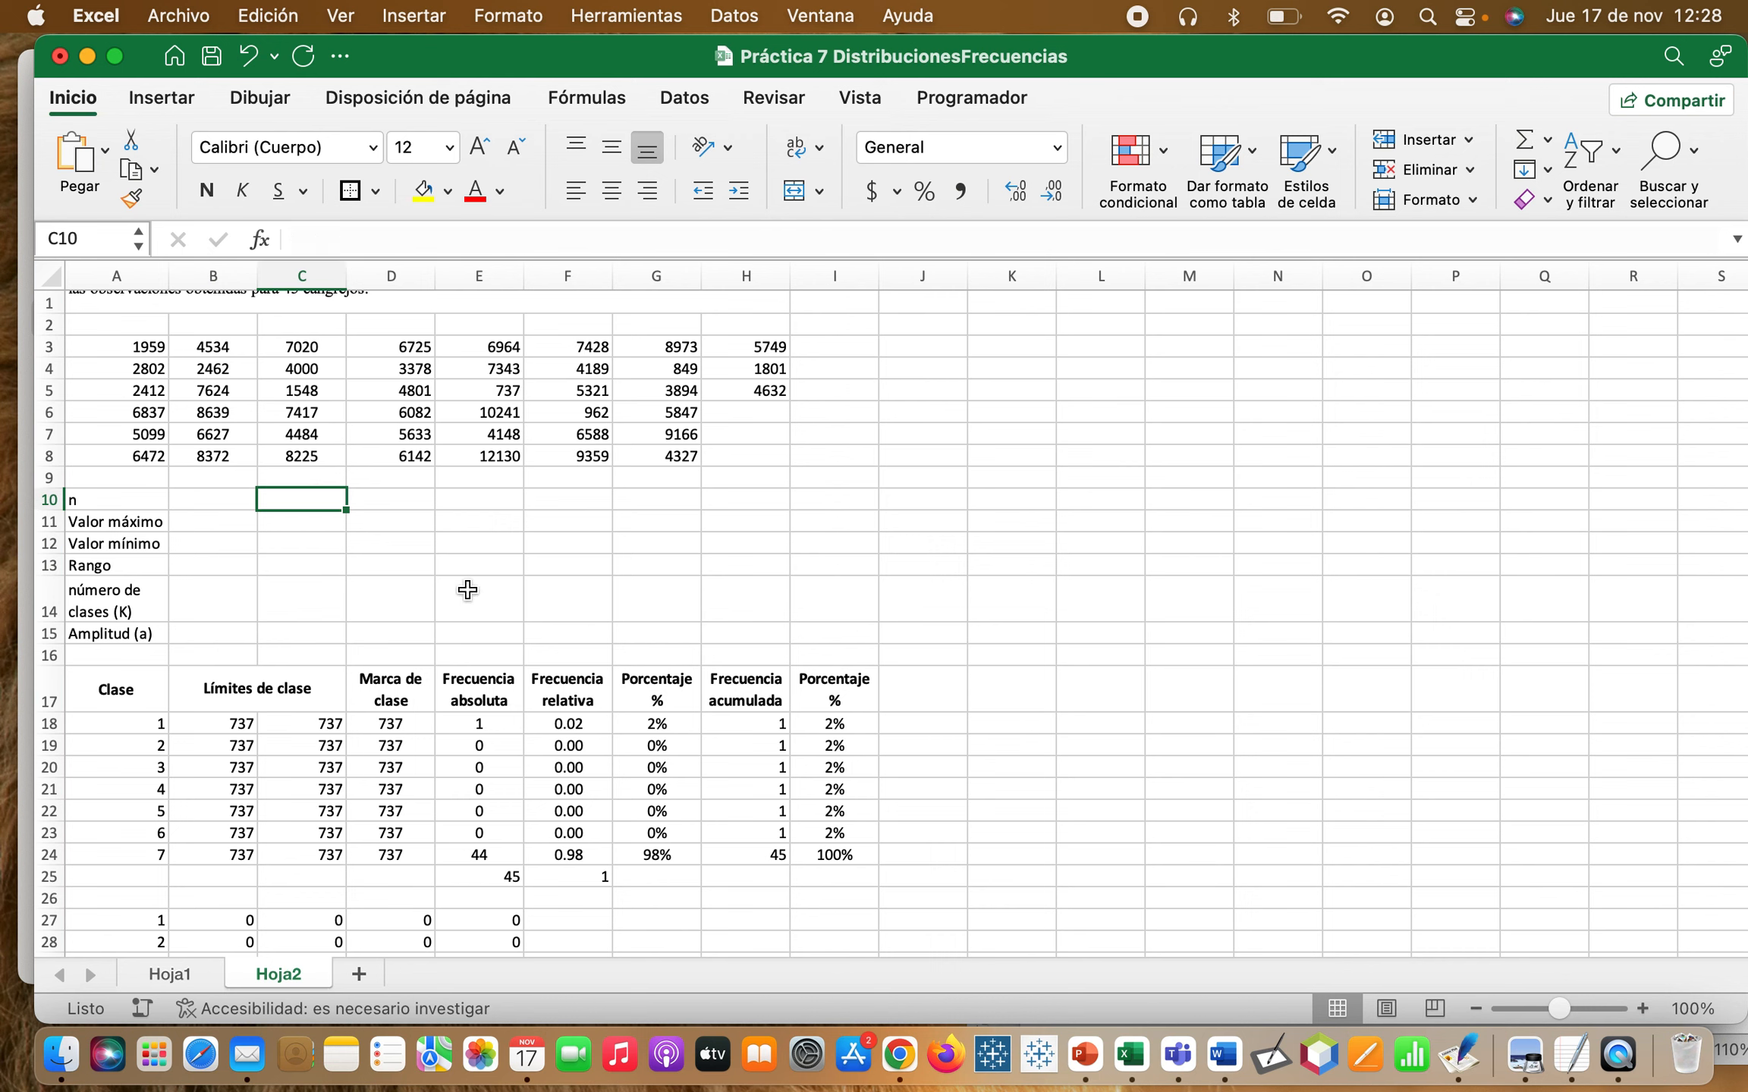
- Clear the old frequency table contents in C18:I24 and the lower class limits in B19:B24
left_click_drag(304, 725, 834, 837)
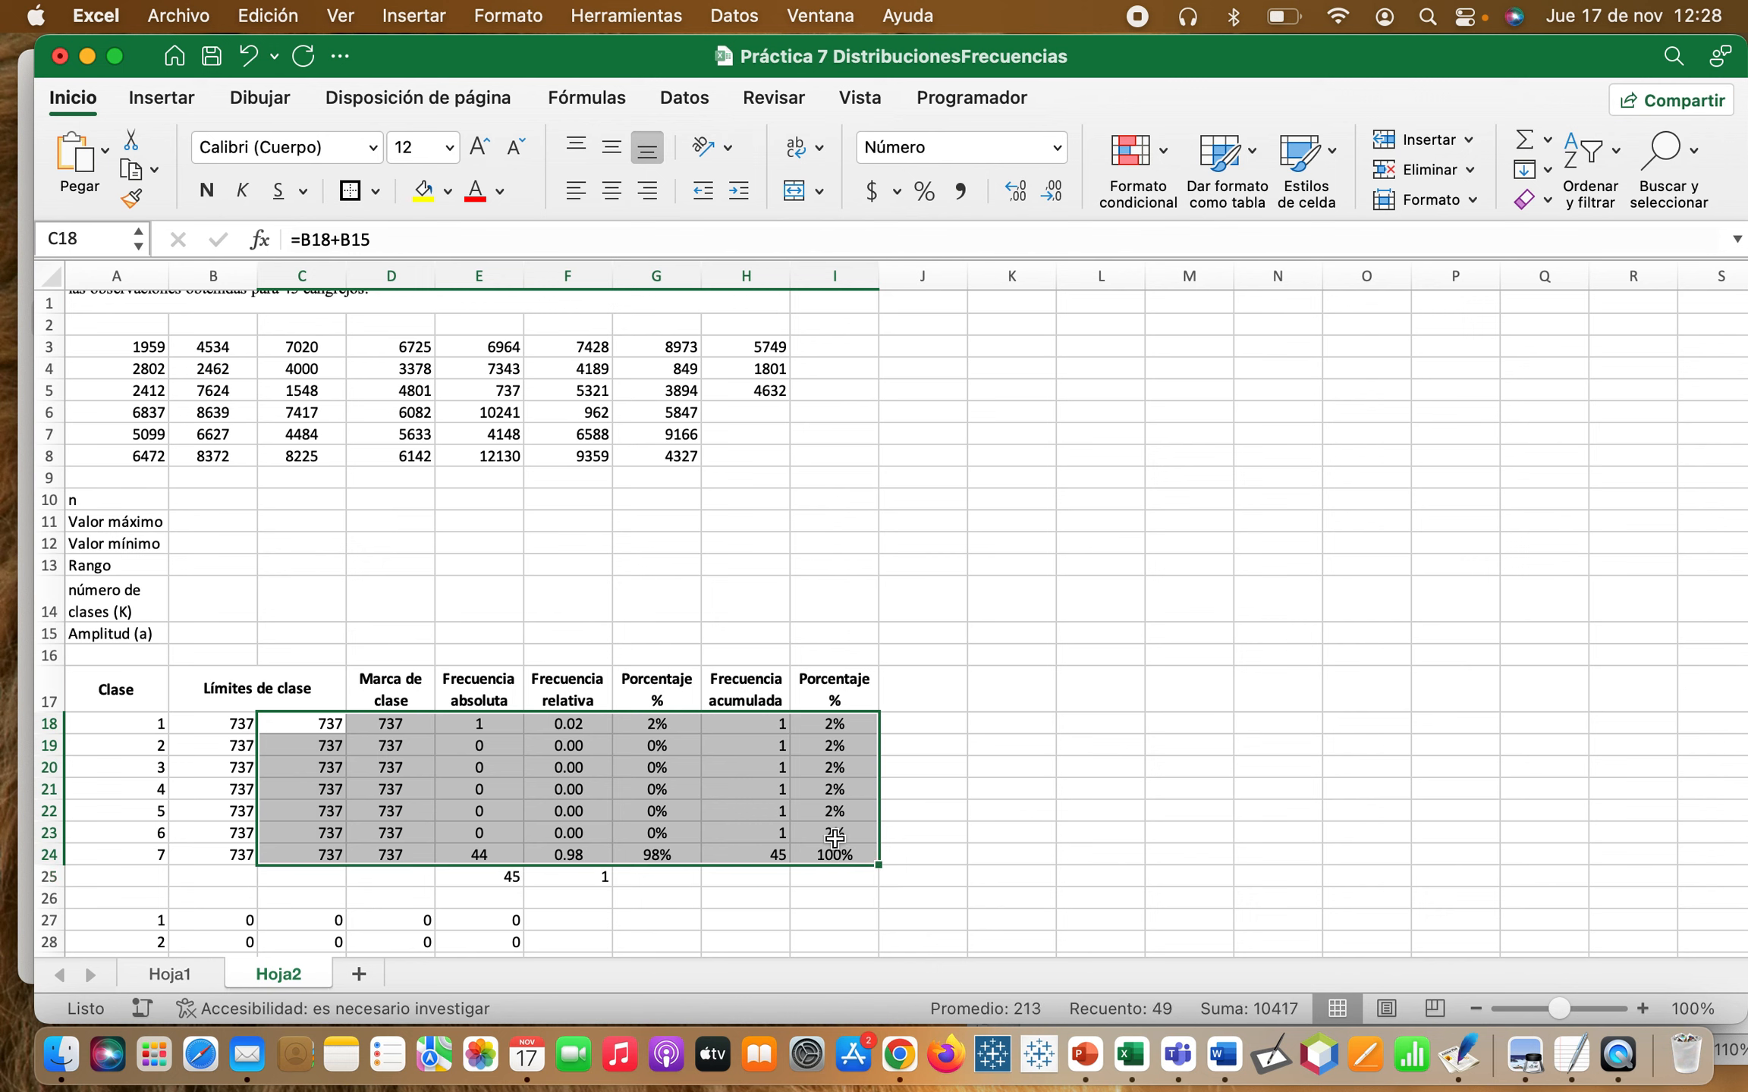
key("Delete")
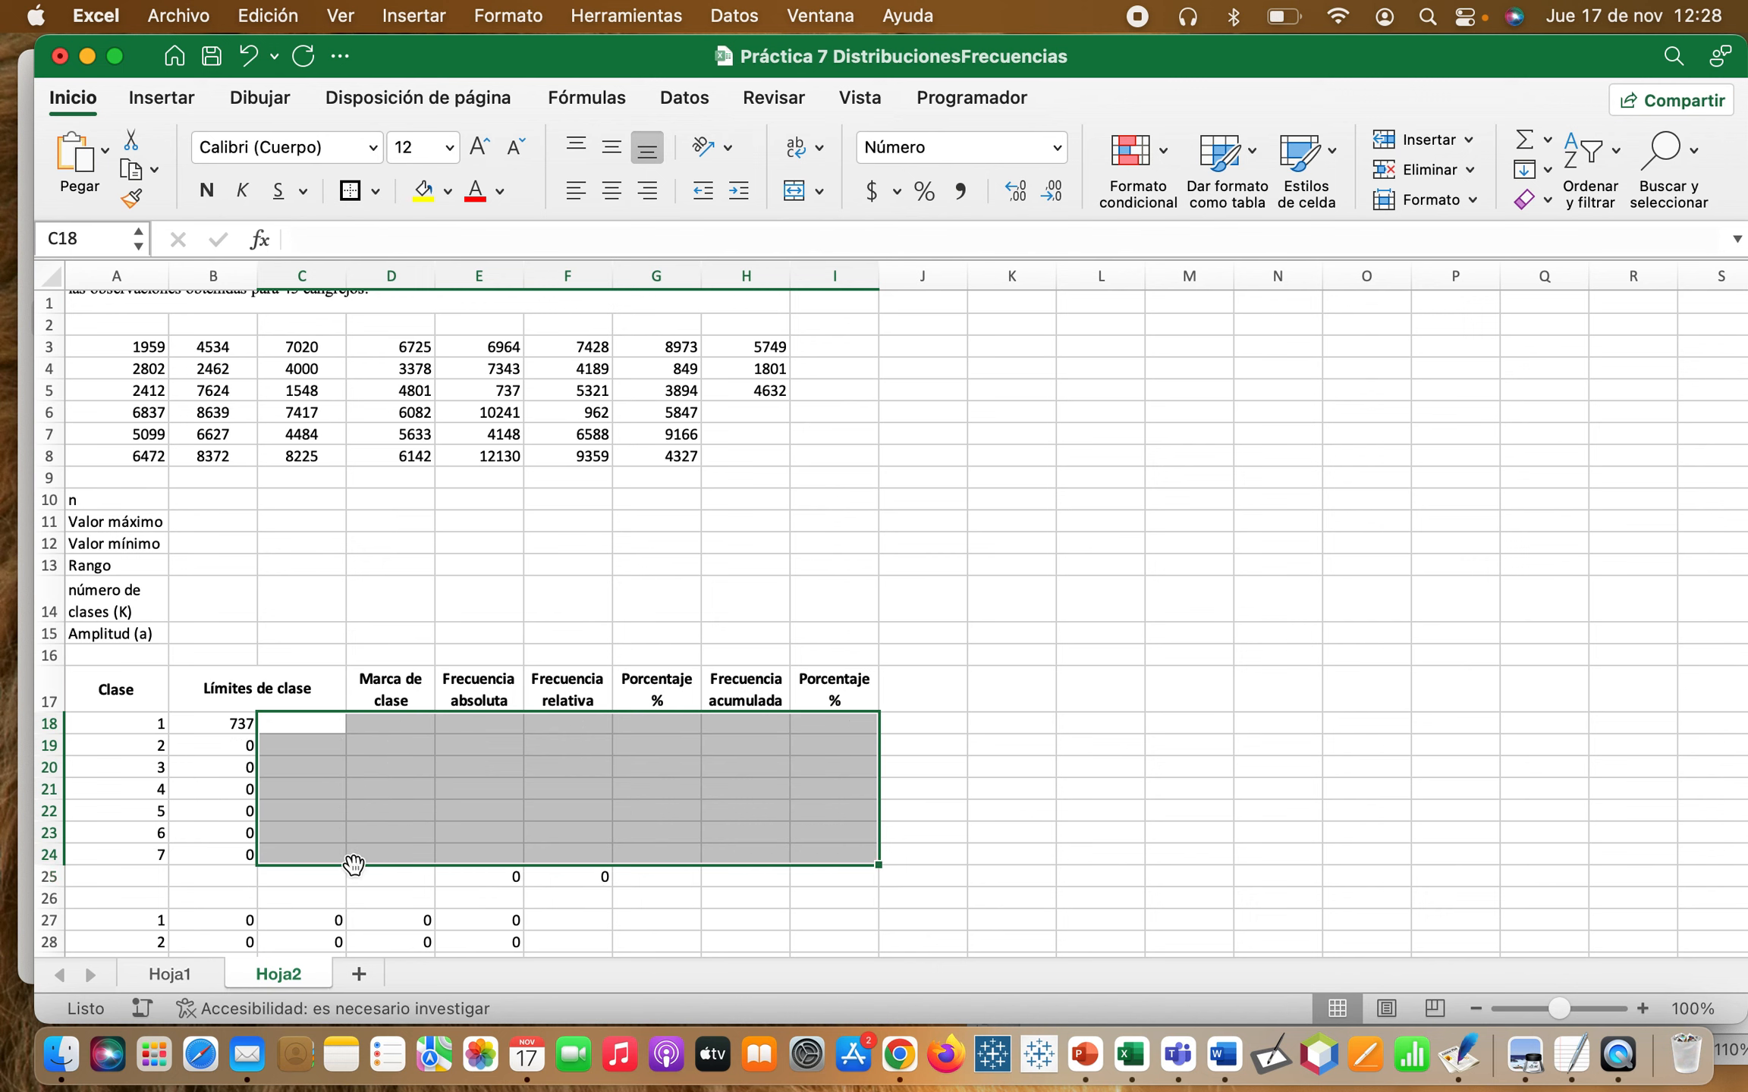
left_click_drag(210, 754, 212, 852)
left_click(410, 746)
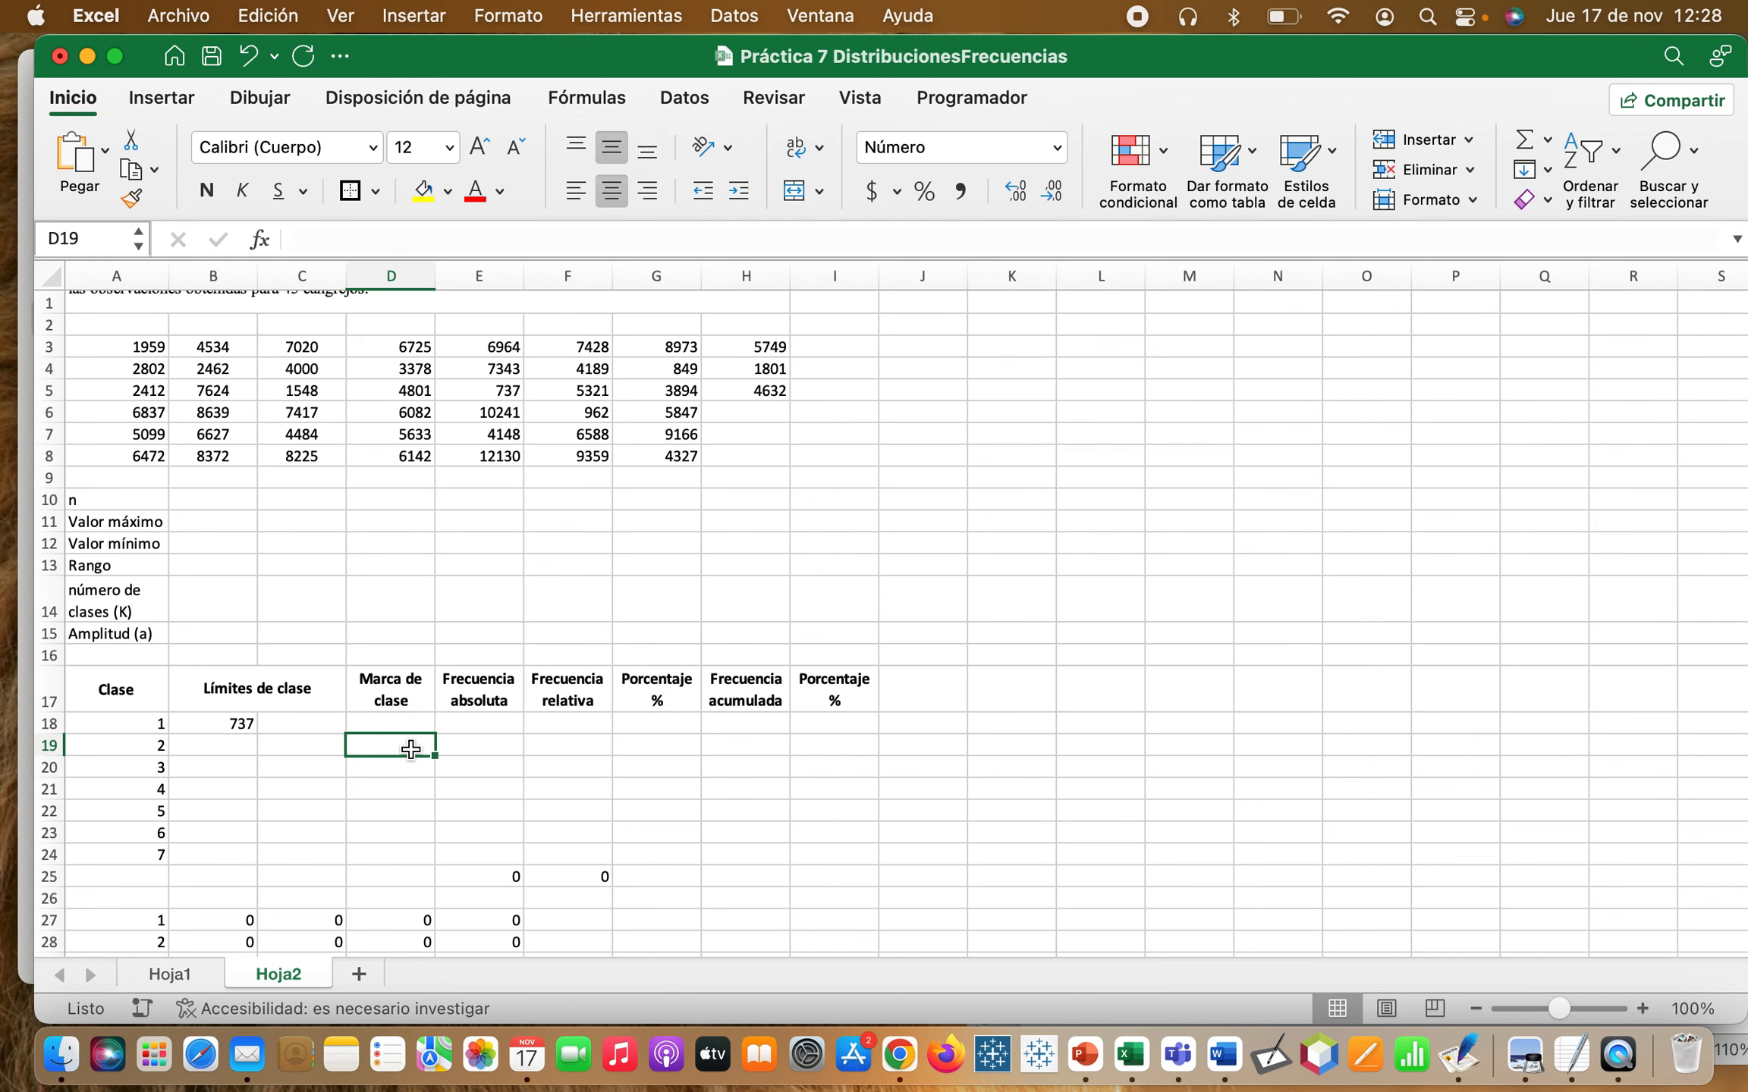
- Review the Caso 2 problem statement and the crab egg observations in A3:H8
scroll(410, 746, "down", 3)
scroll(409, 746, "up", 5)
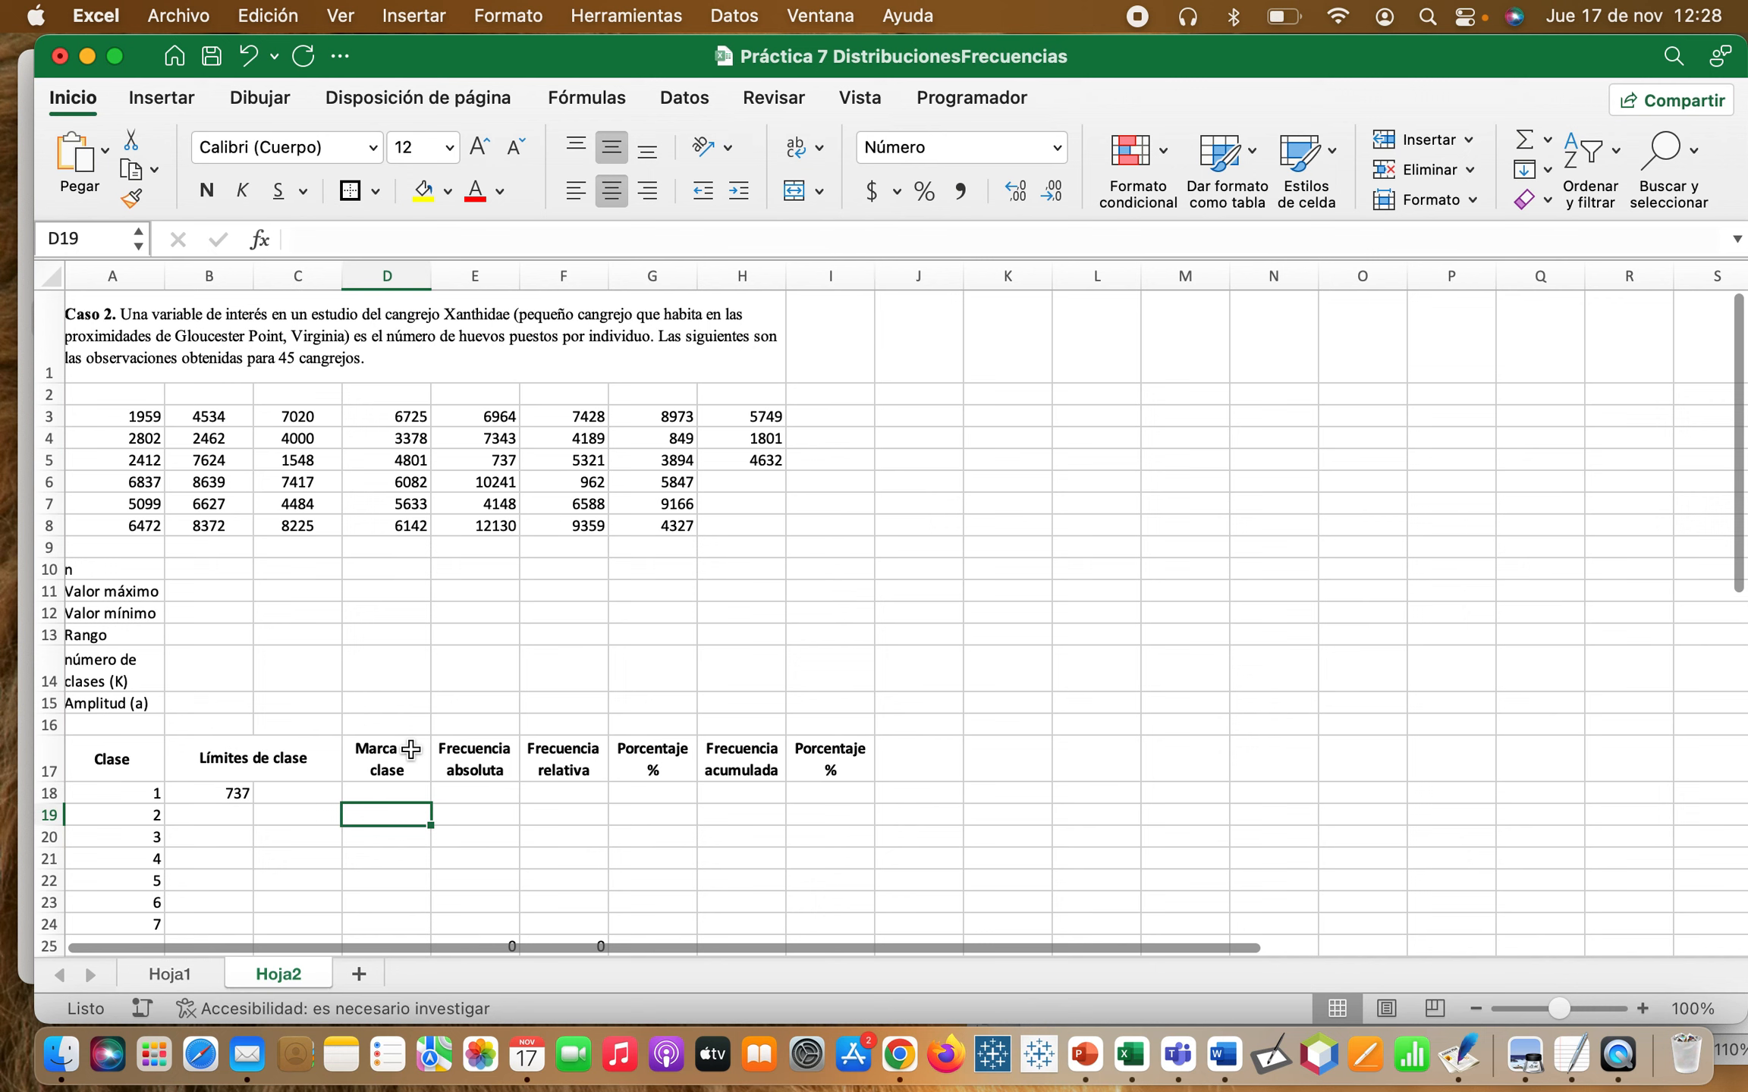
right_click(410, 749)
left_click(173, 429)
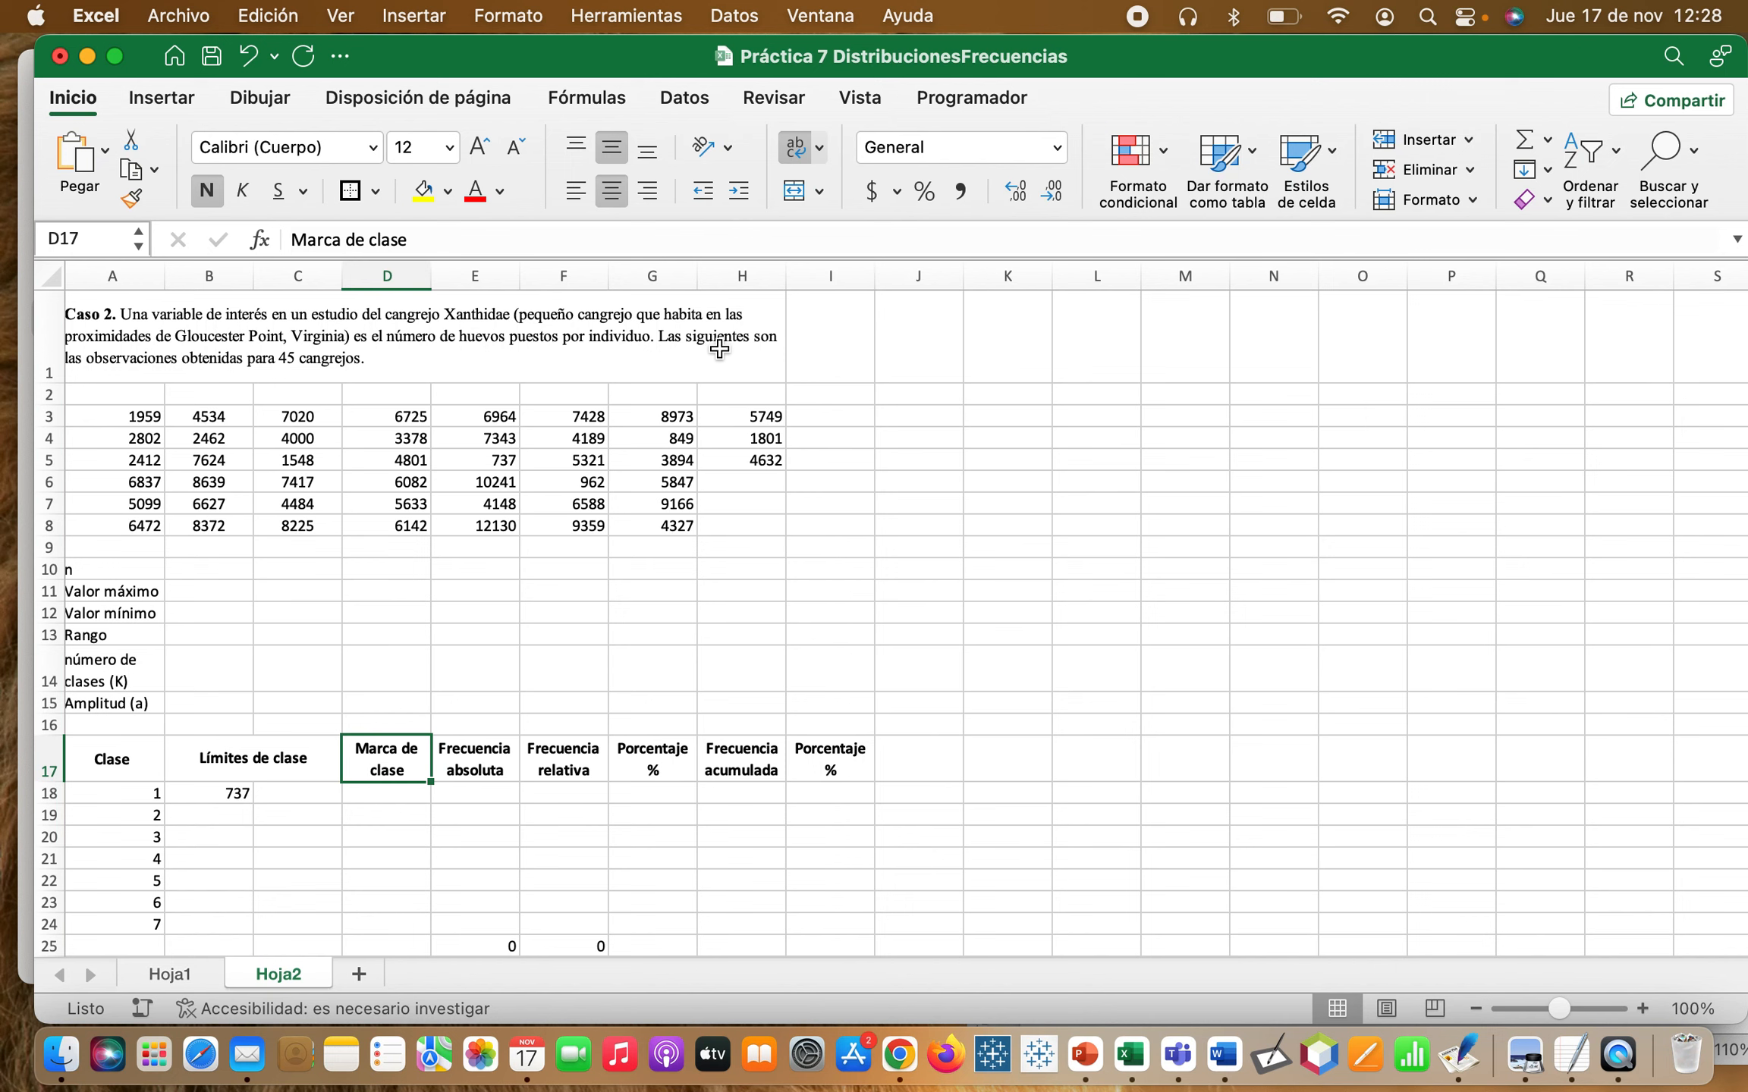
scroll(719, 349, "down", 1)
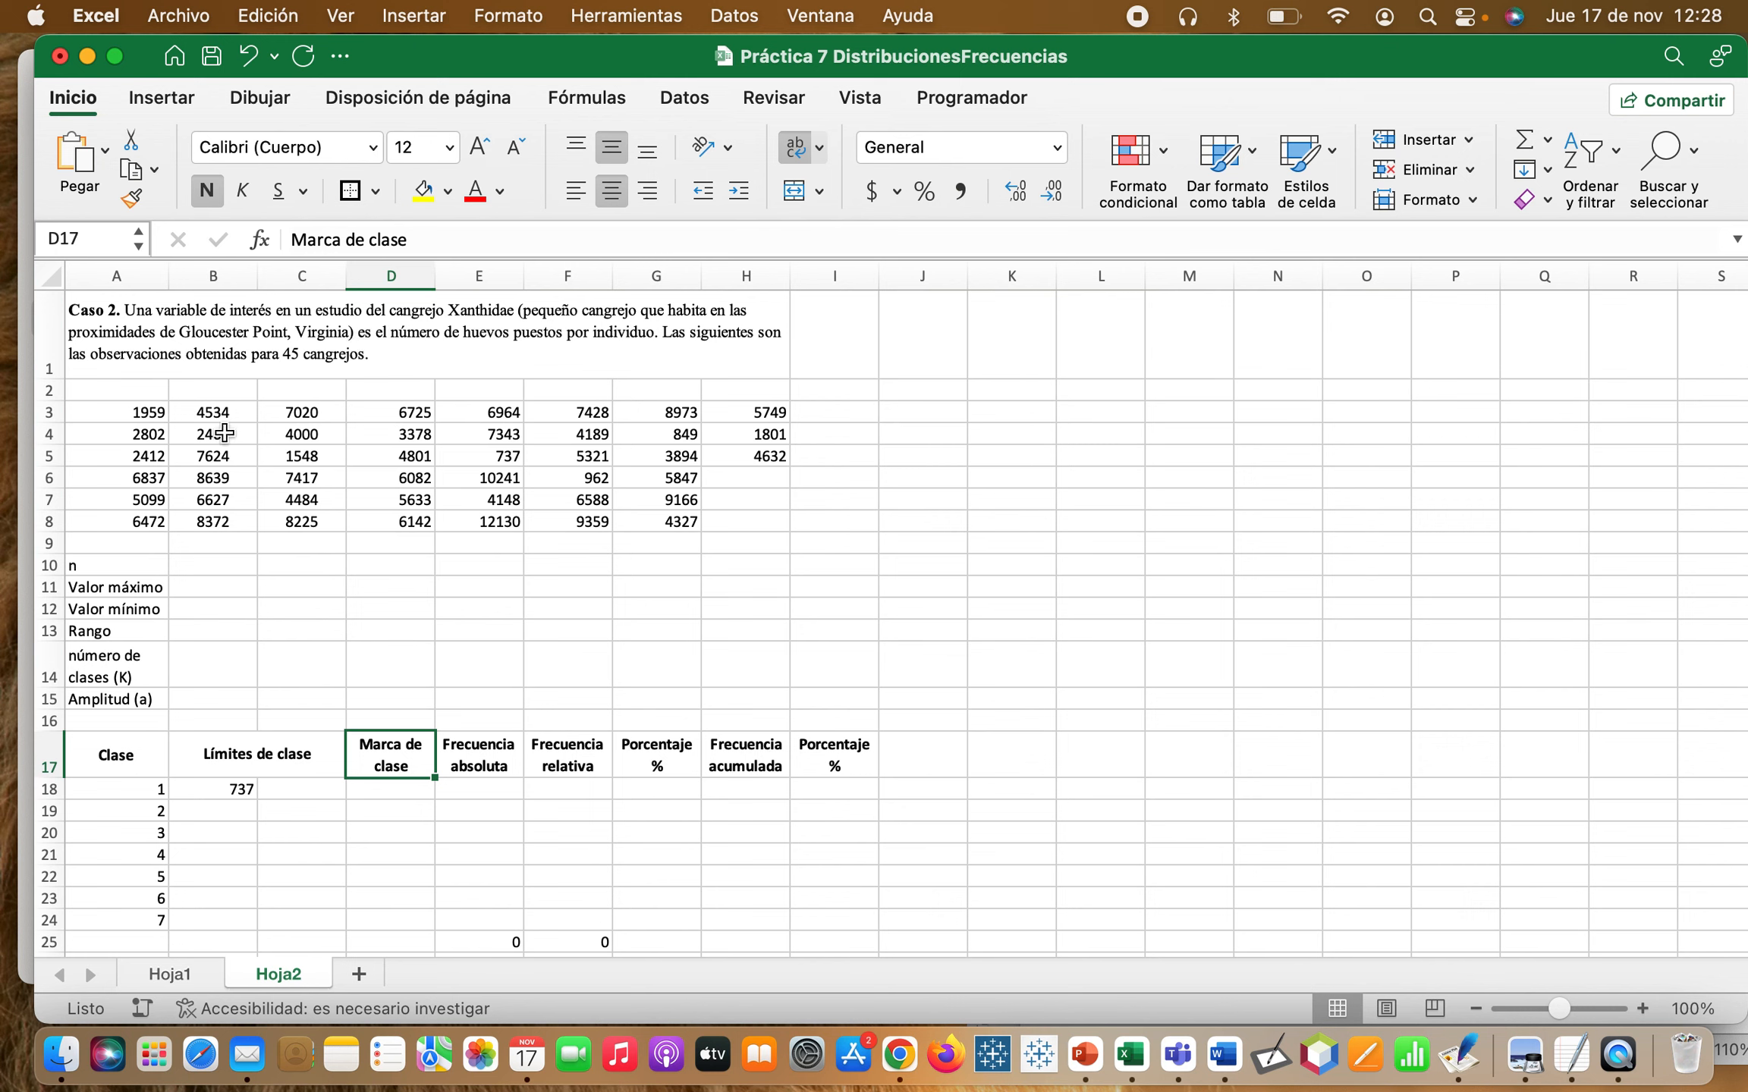
left_click(147, 412)
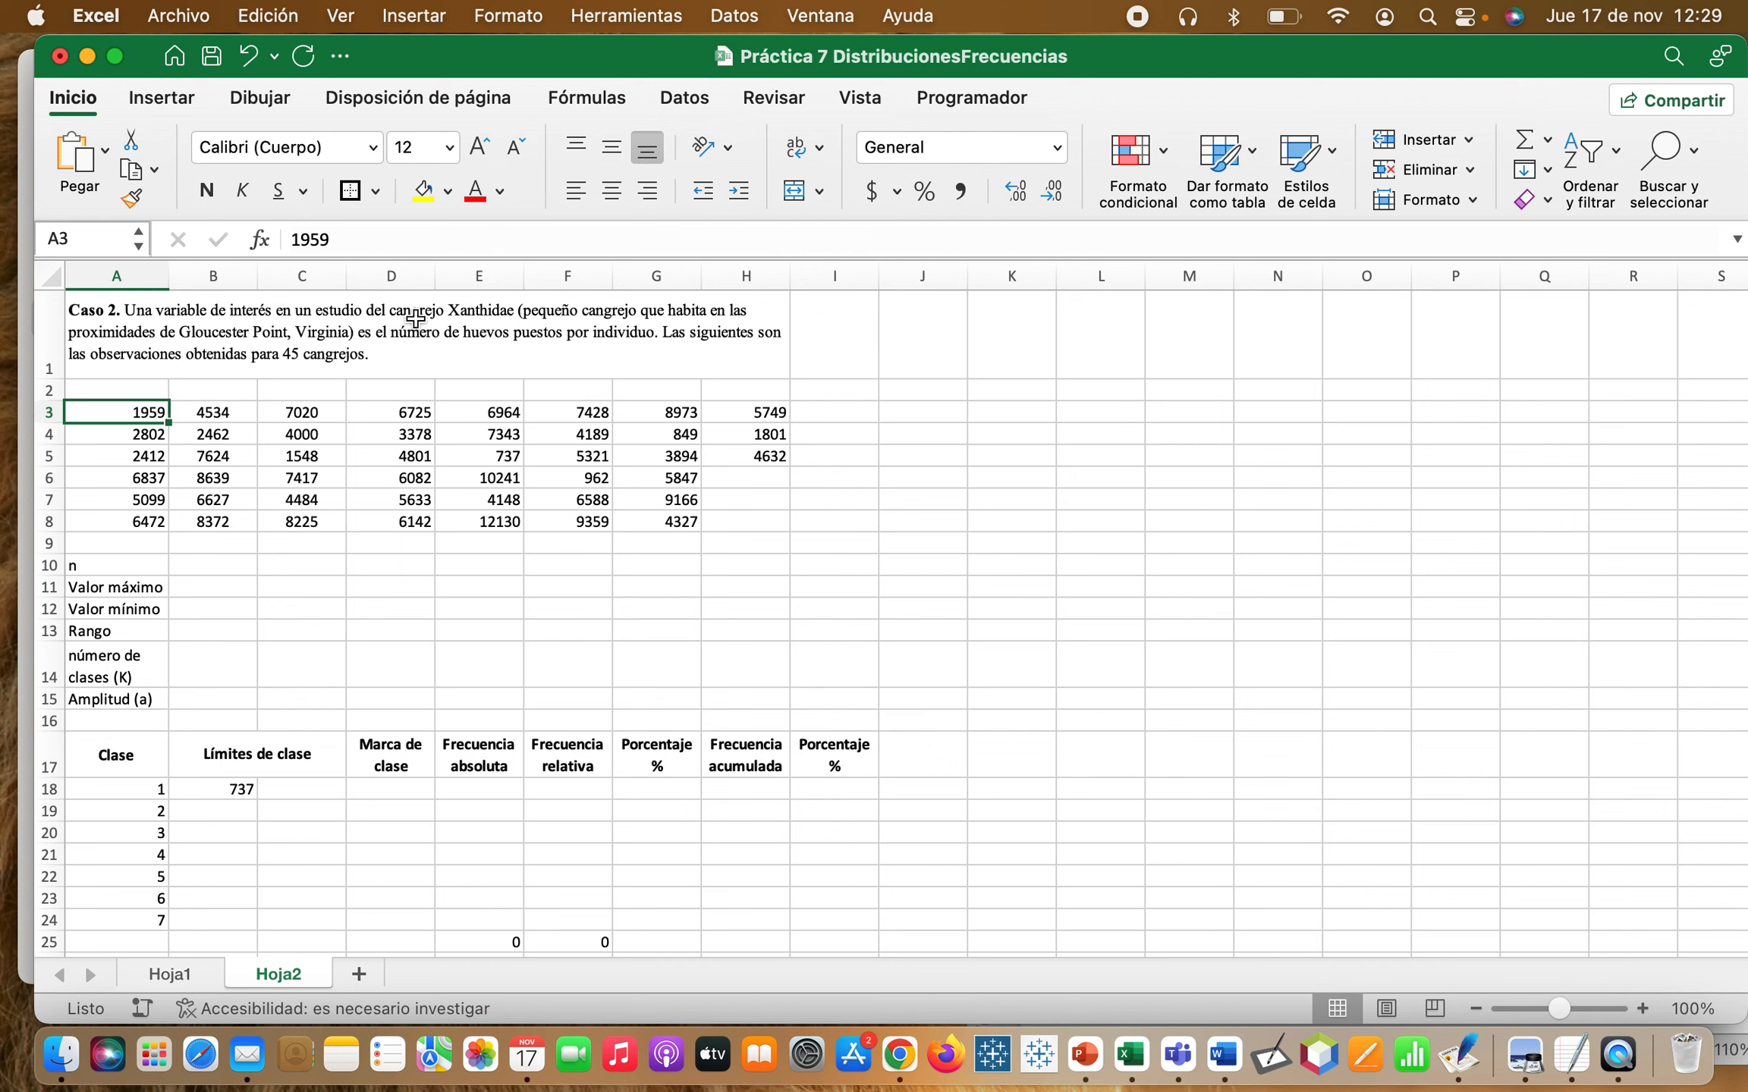
left_click(150, 439)
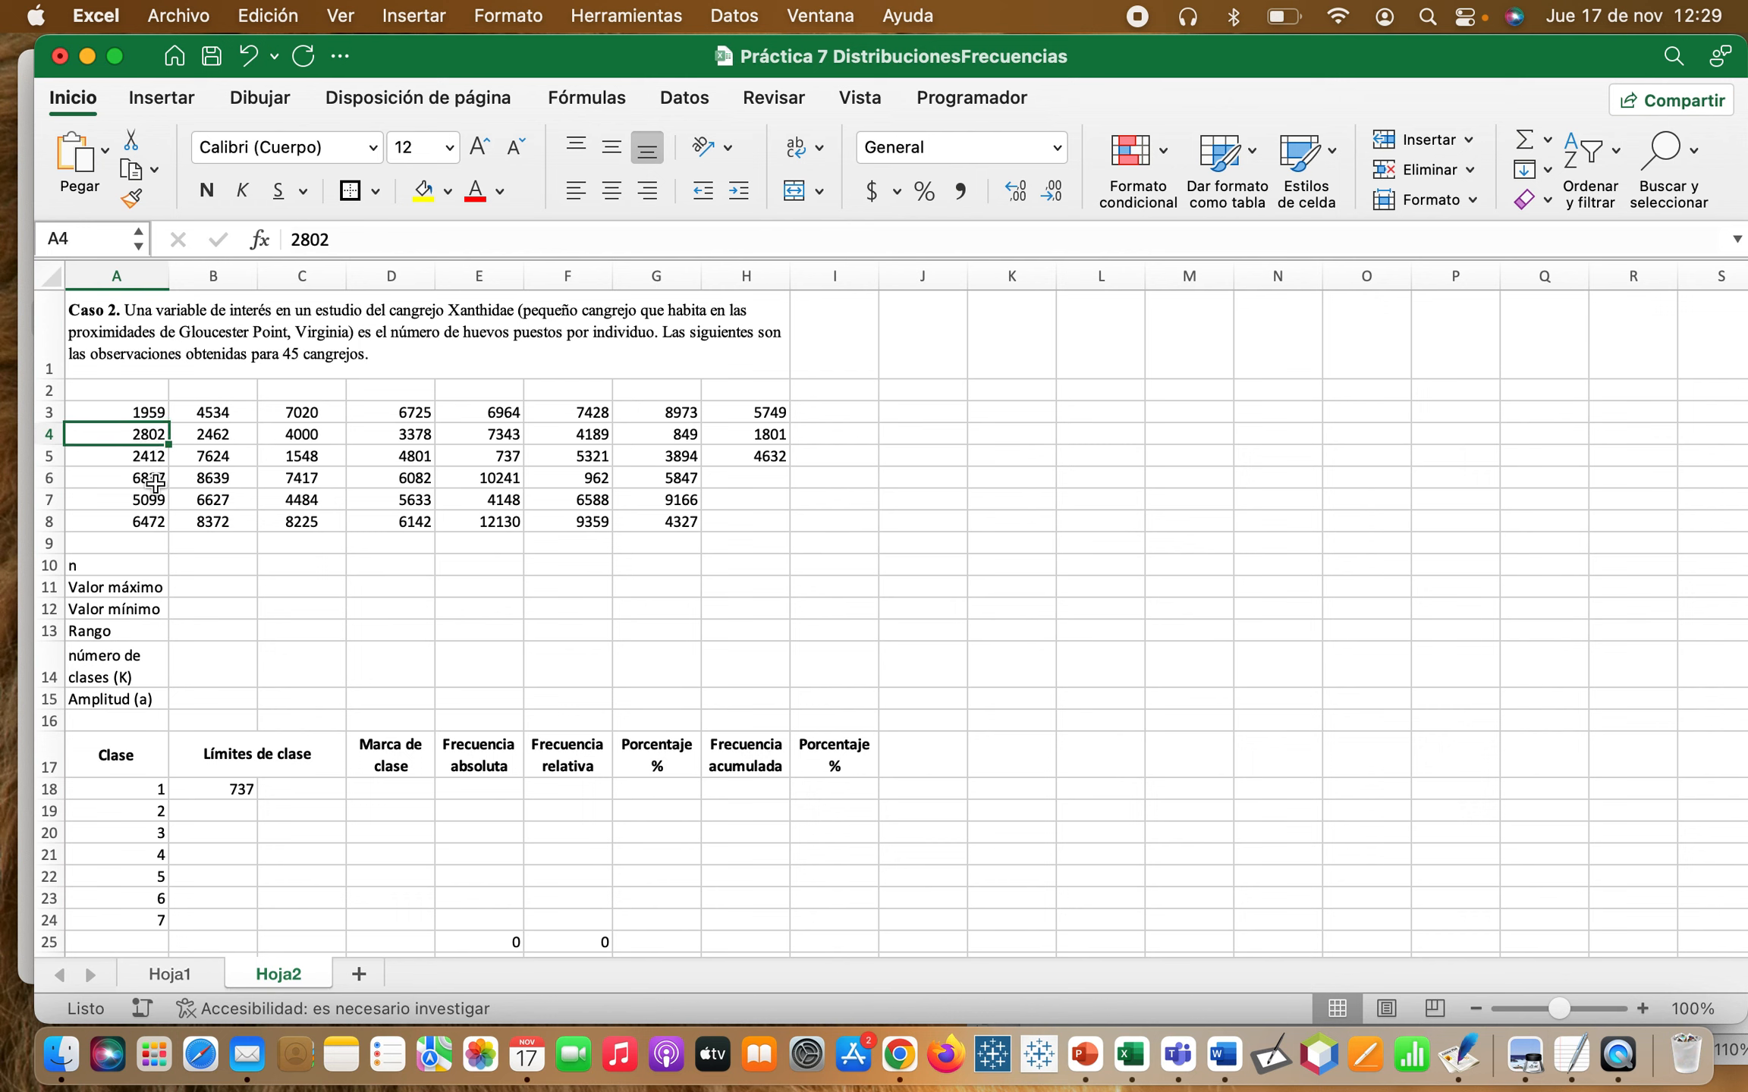
left_click(119, 458)
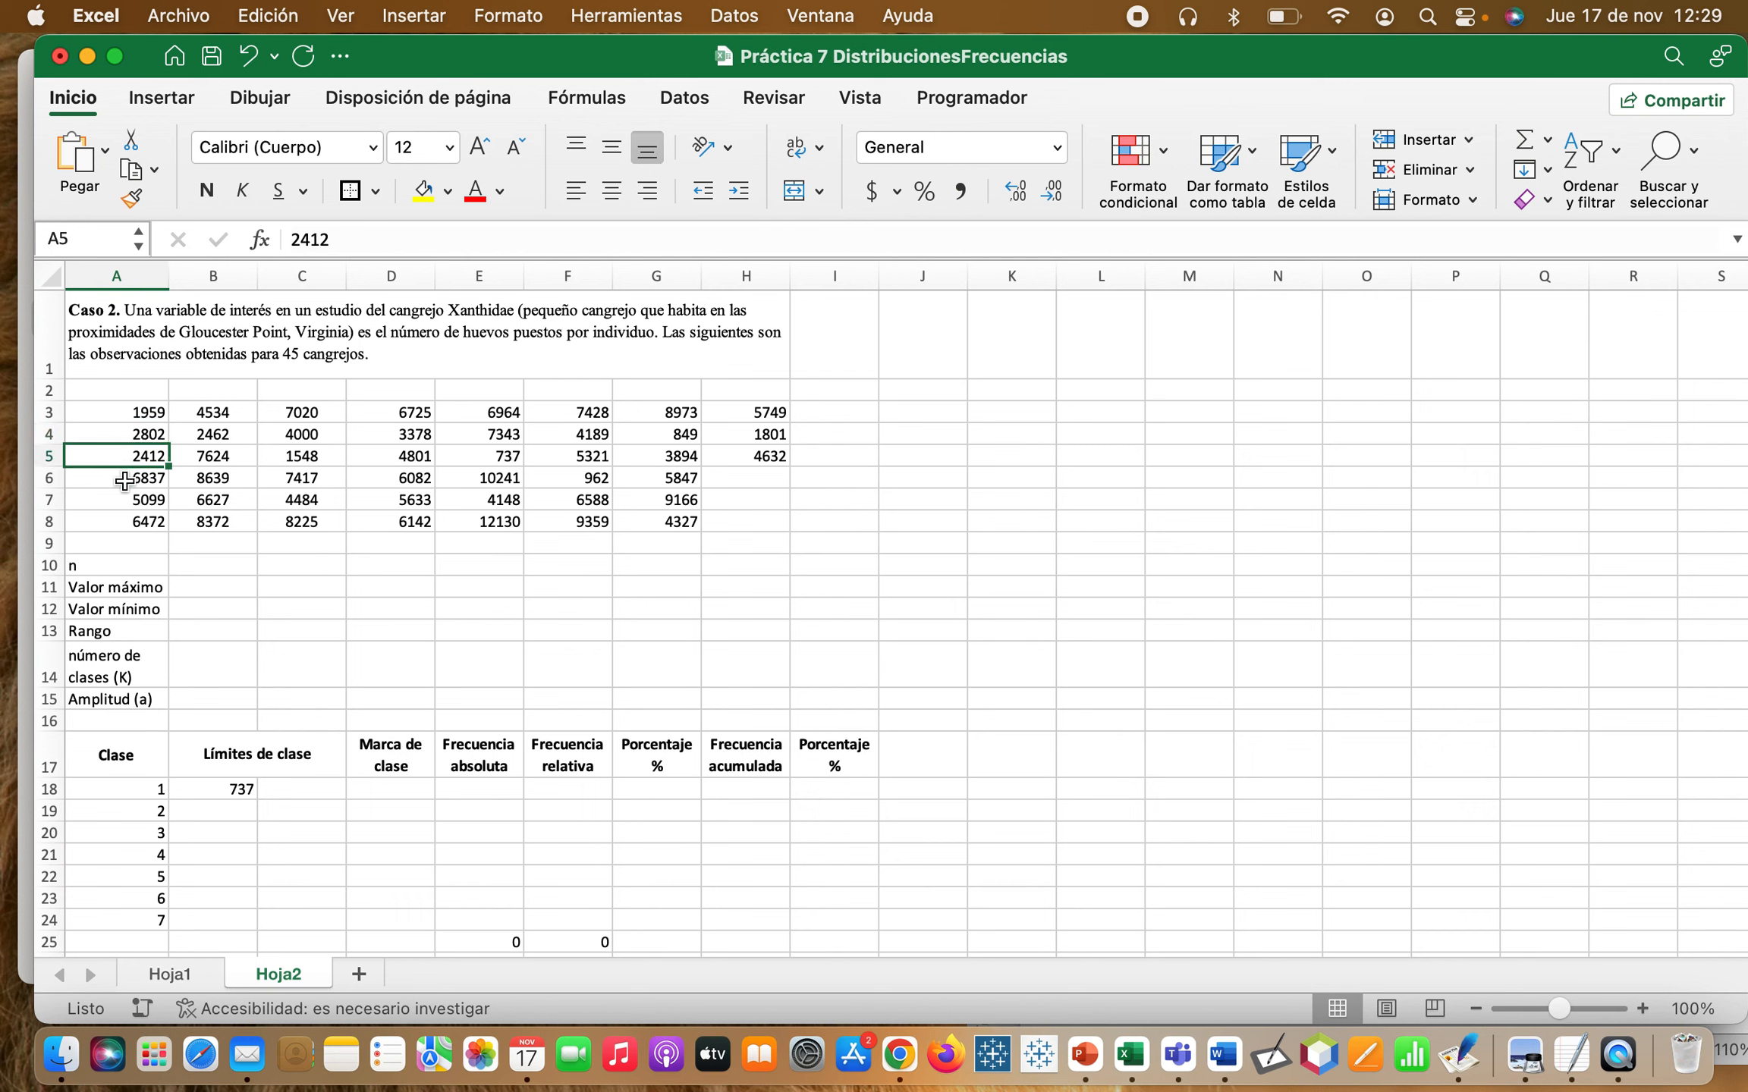
left_click(125, 480)
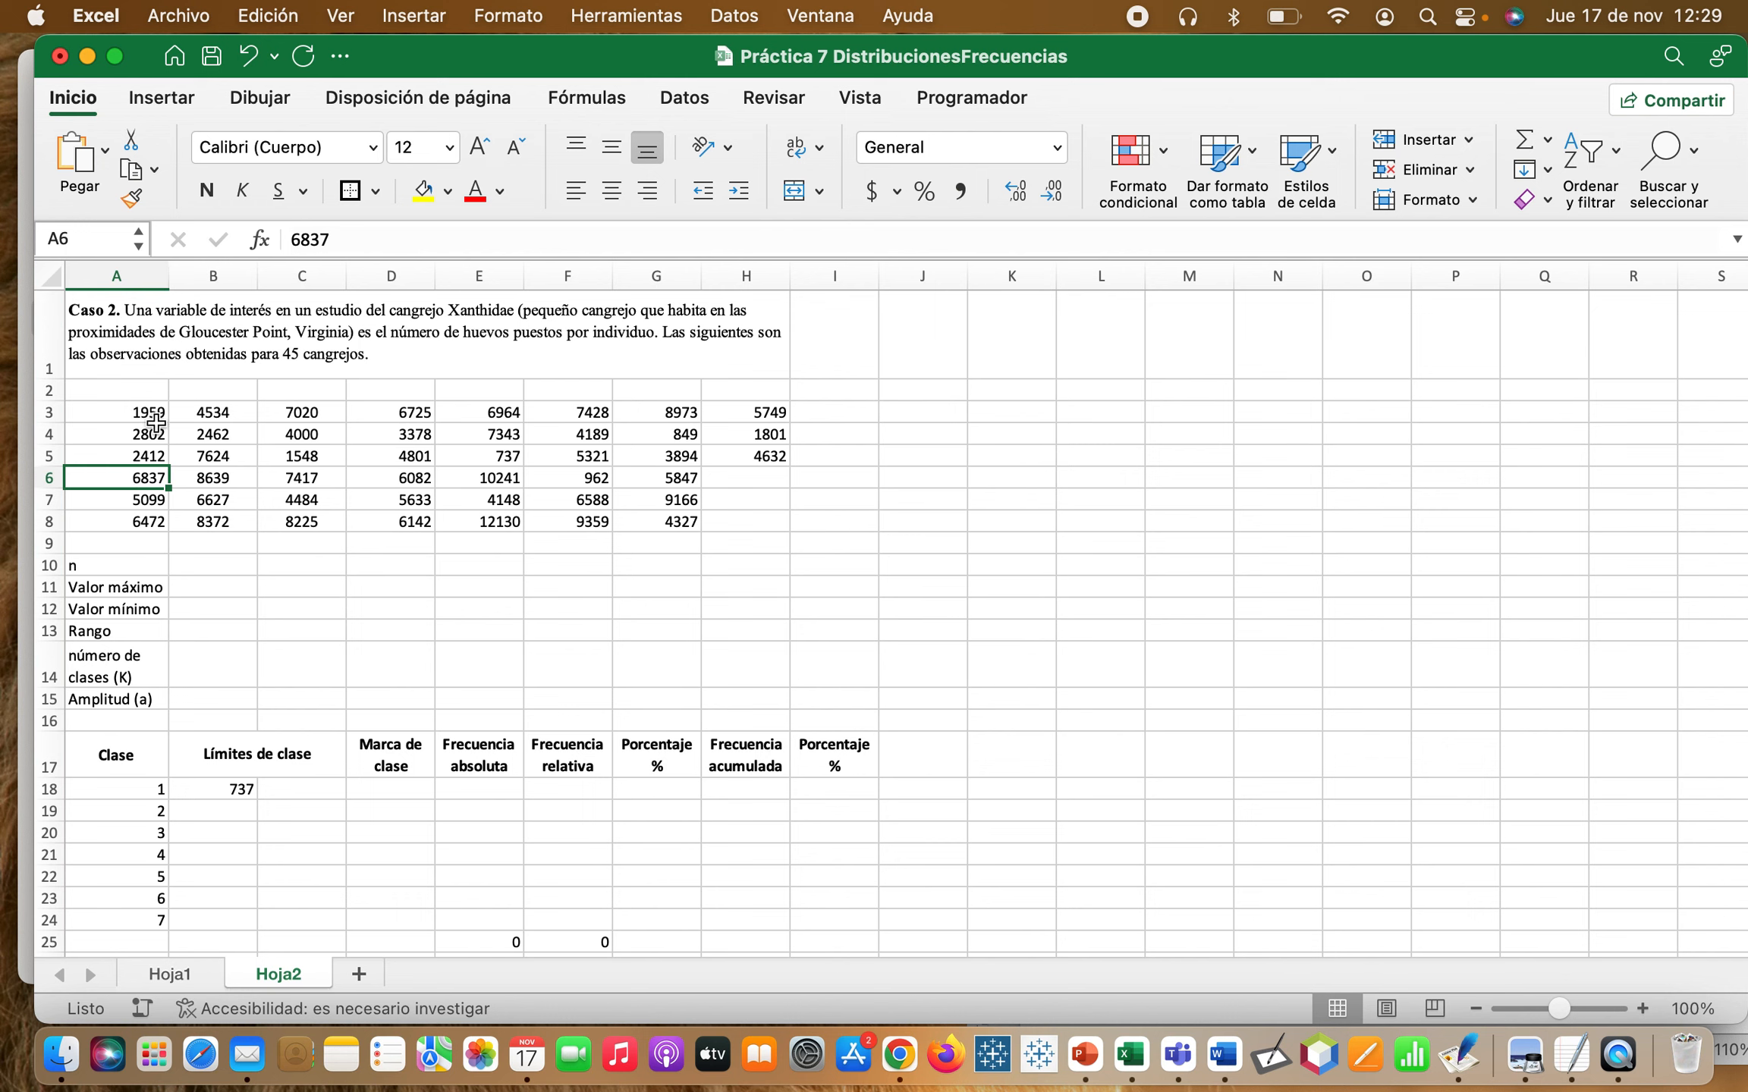
left_click(681, 495)
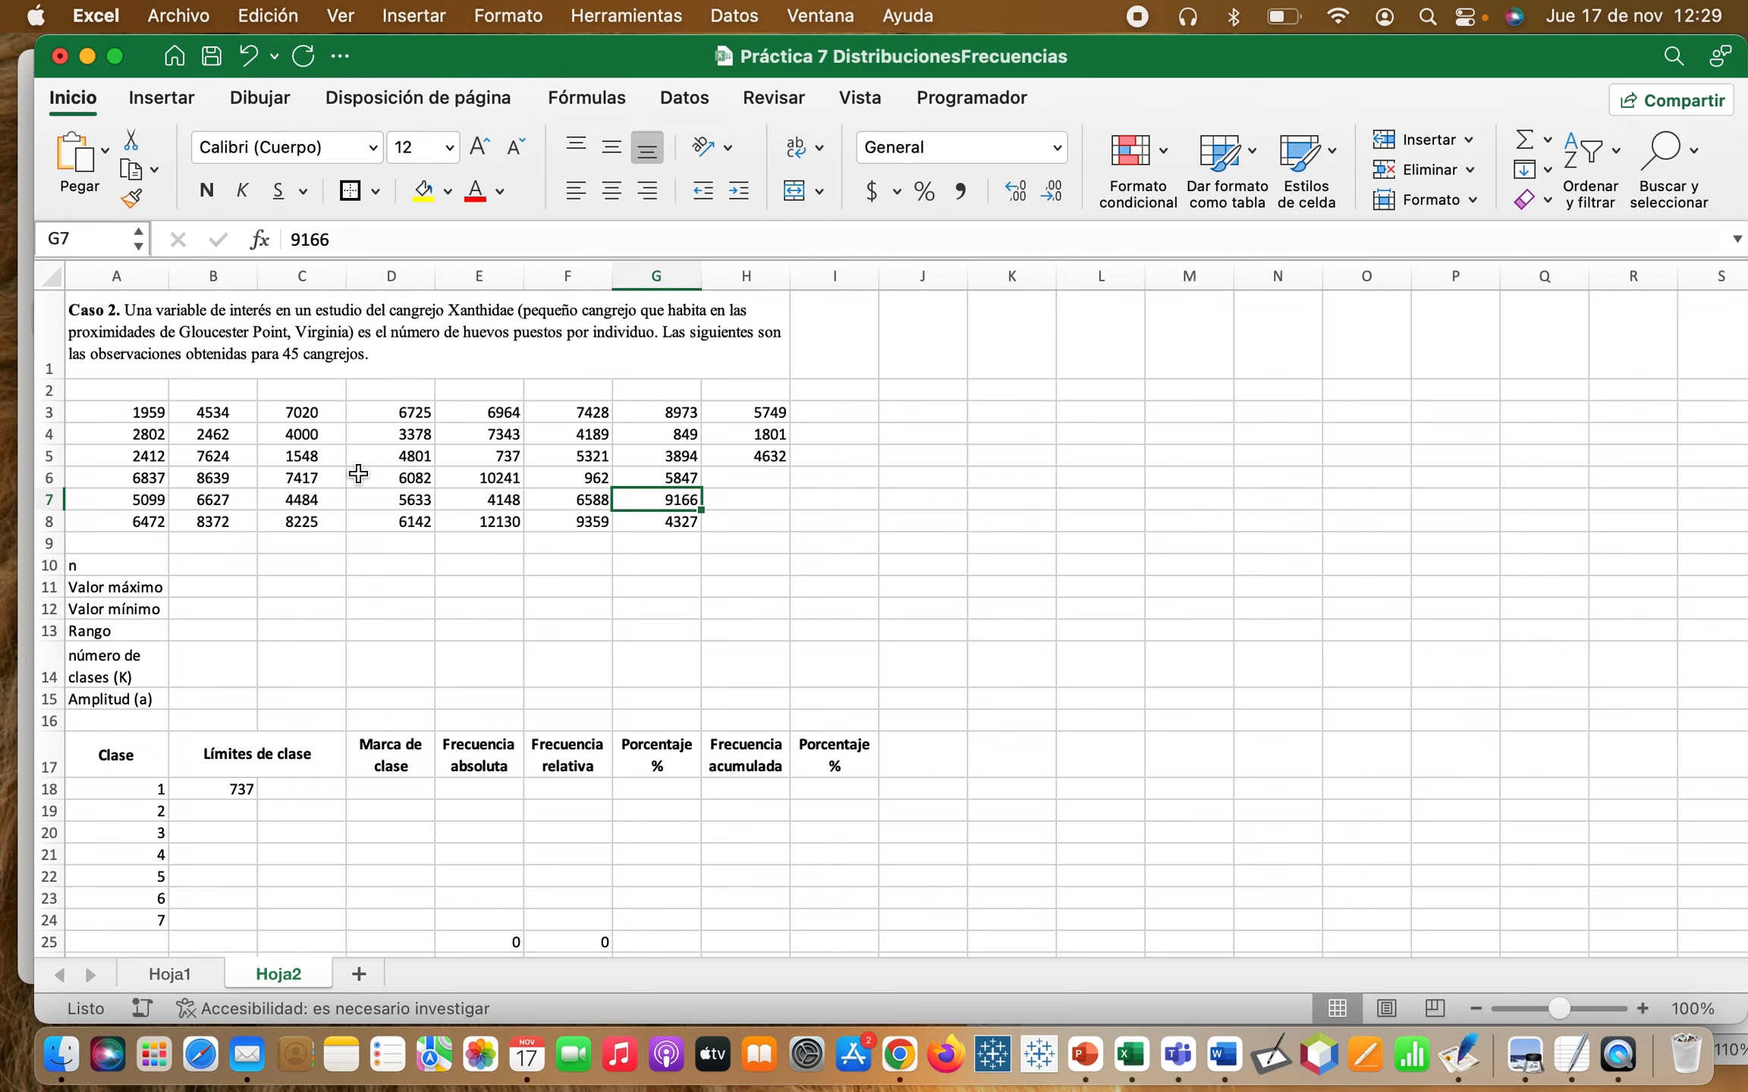
- Change the sample size label in A10 to "n="
left_click(103, 562)
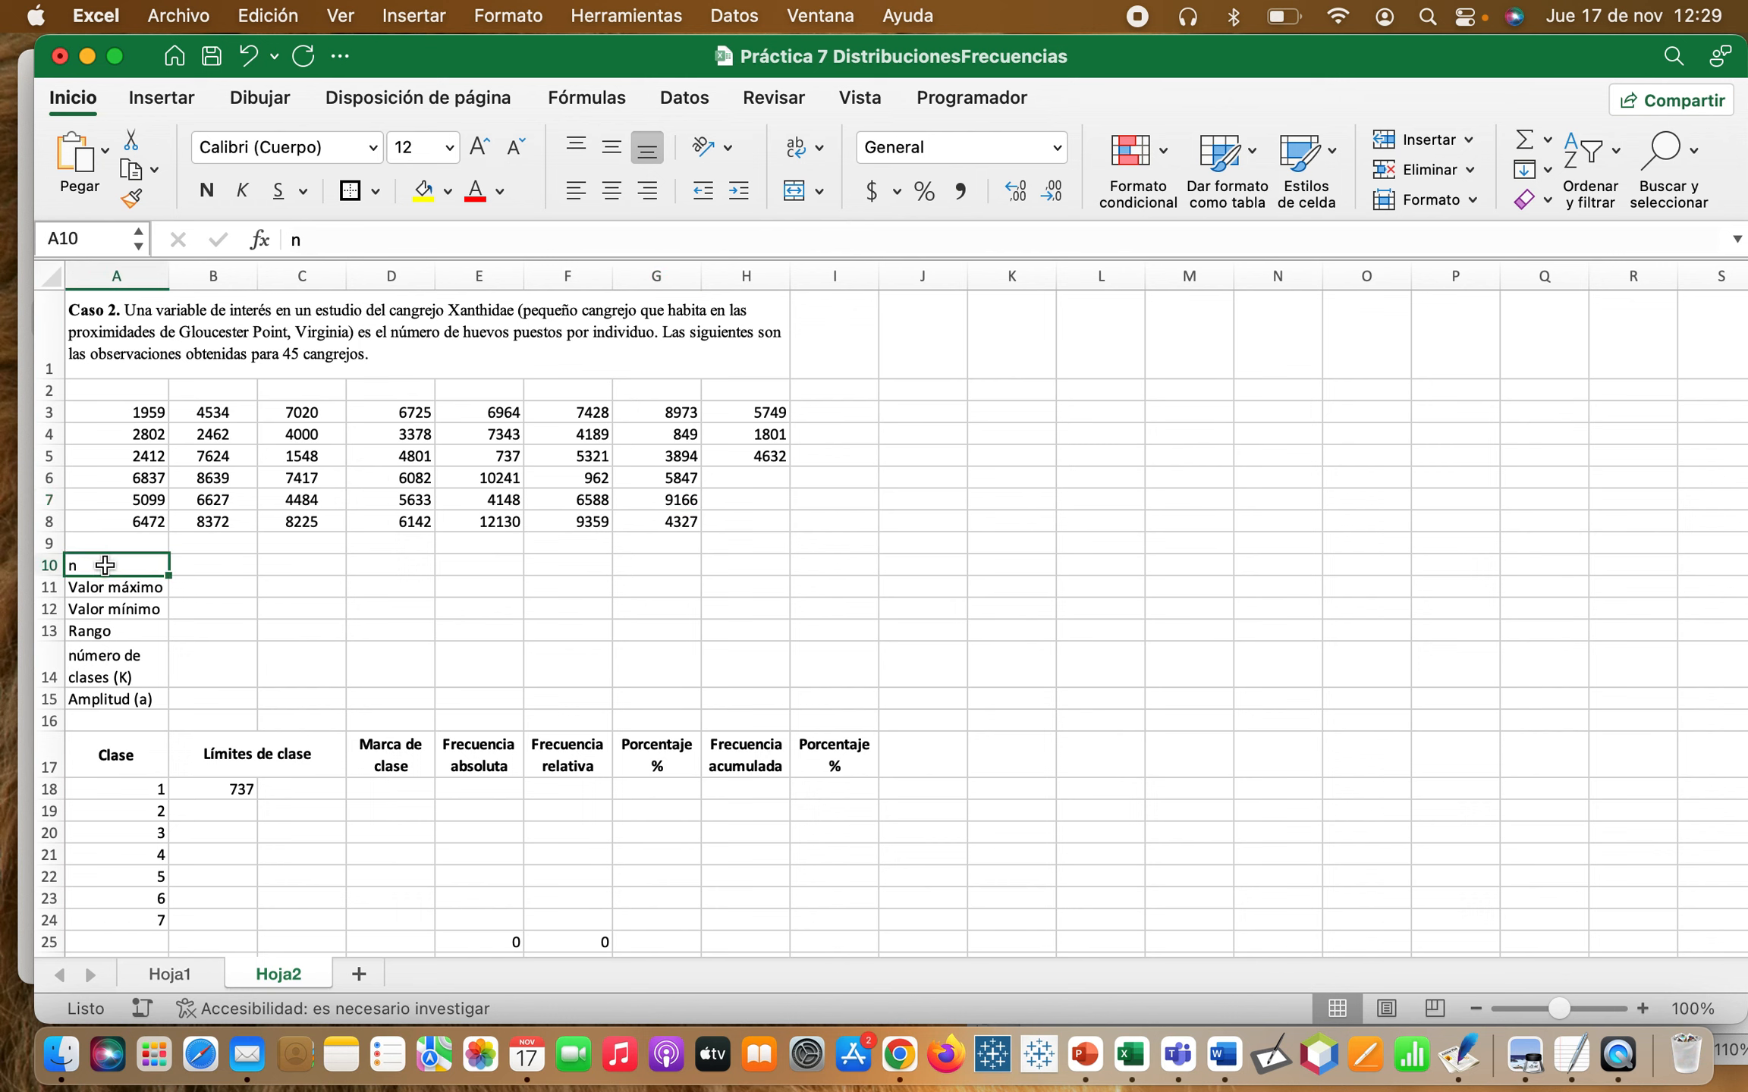
left_click(322, 238)
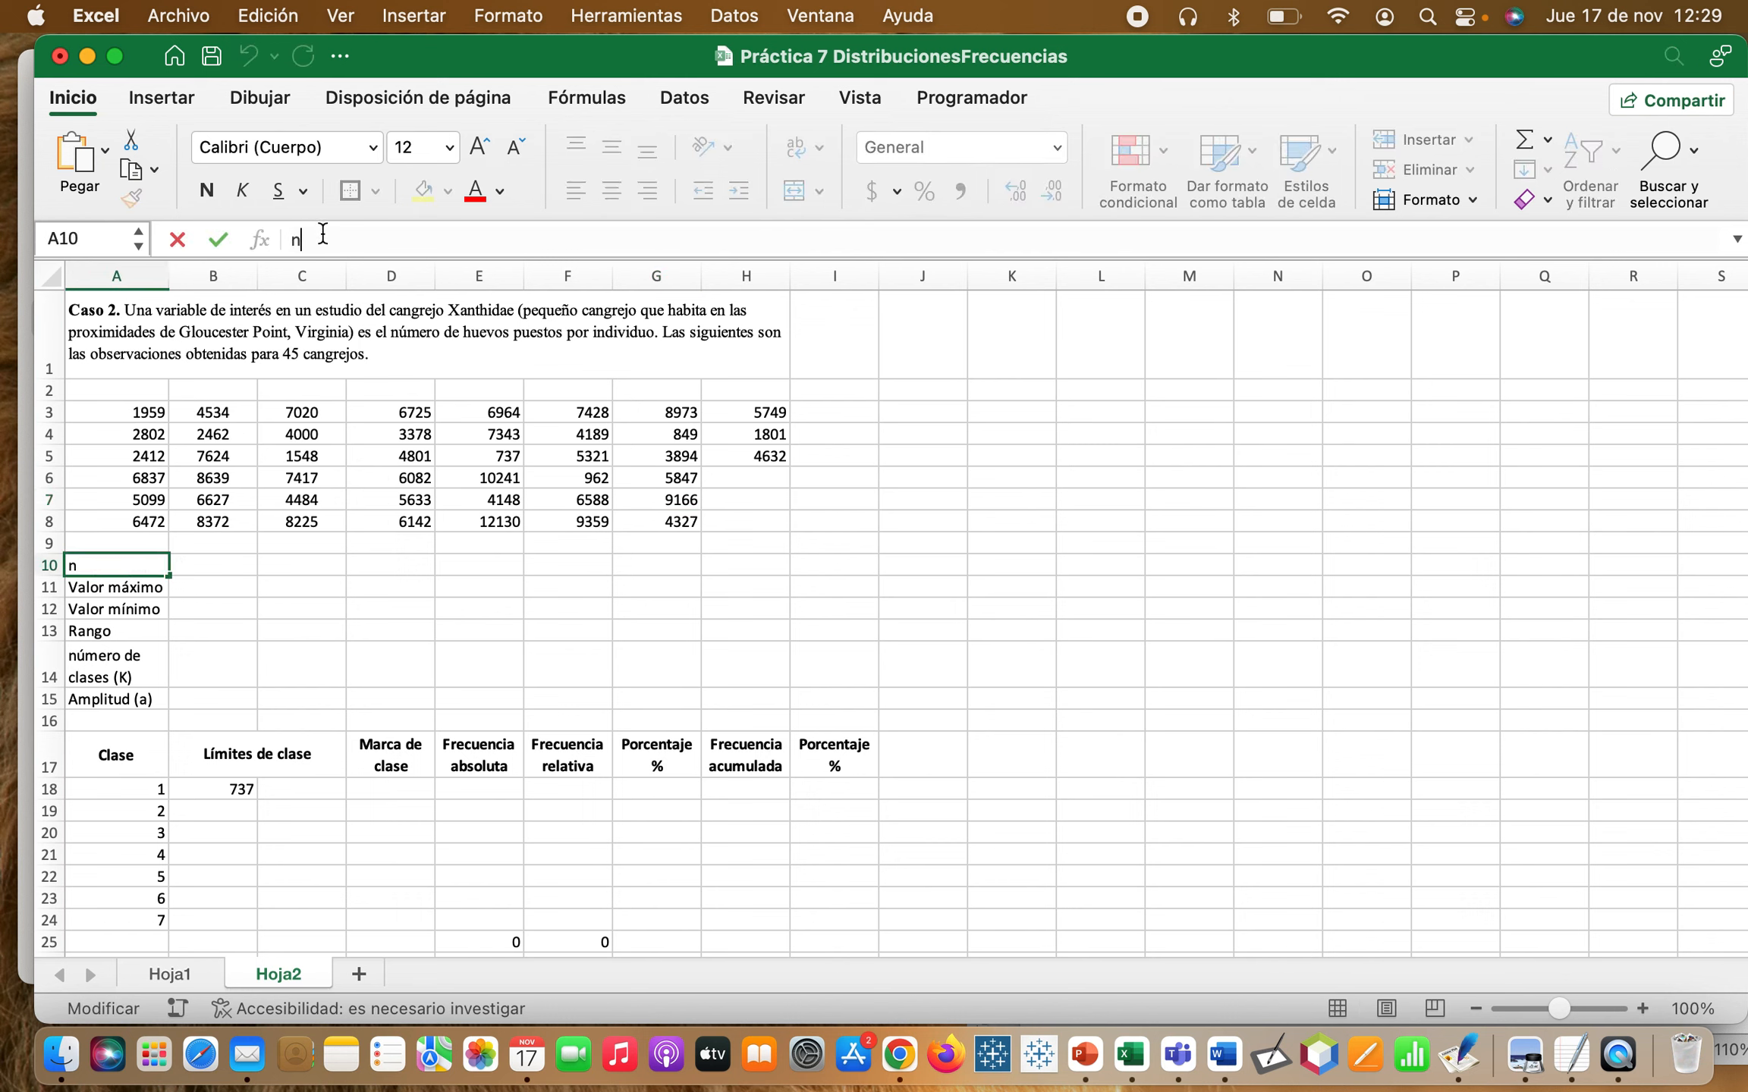
left_click(356, 480)
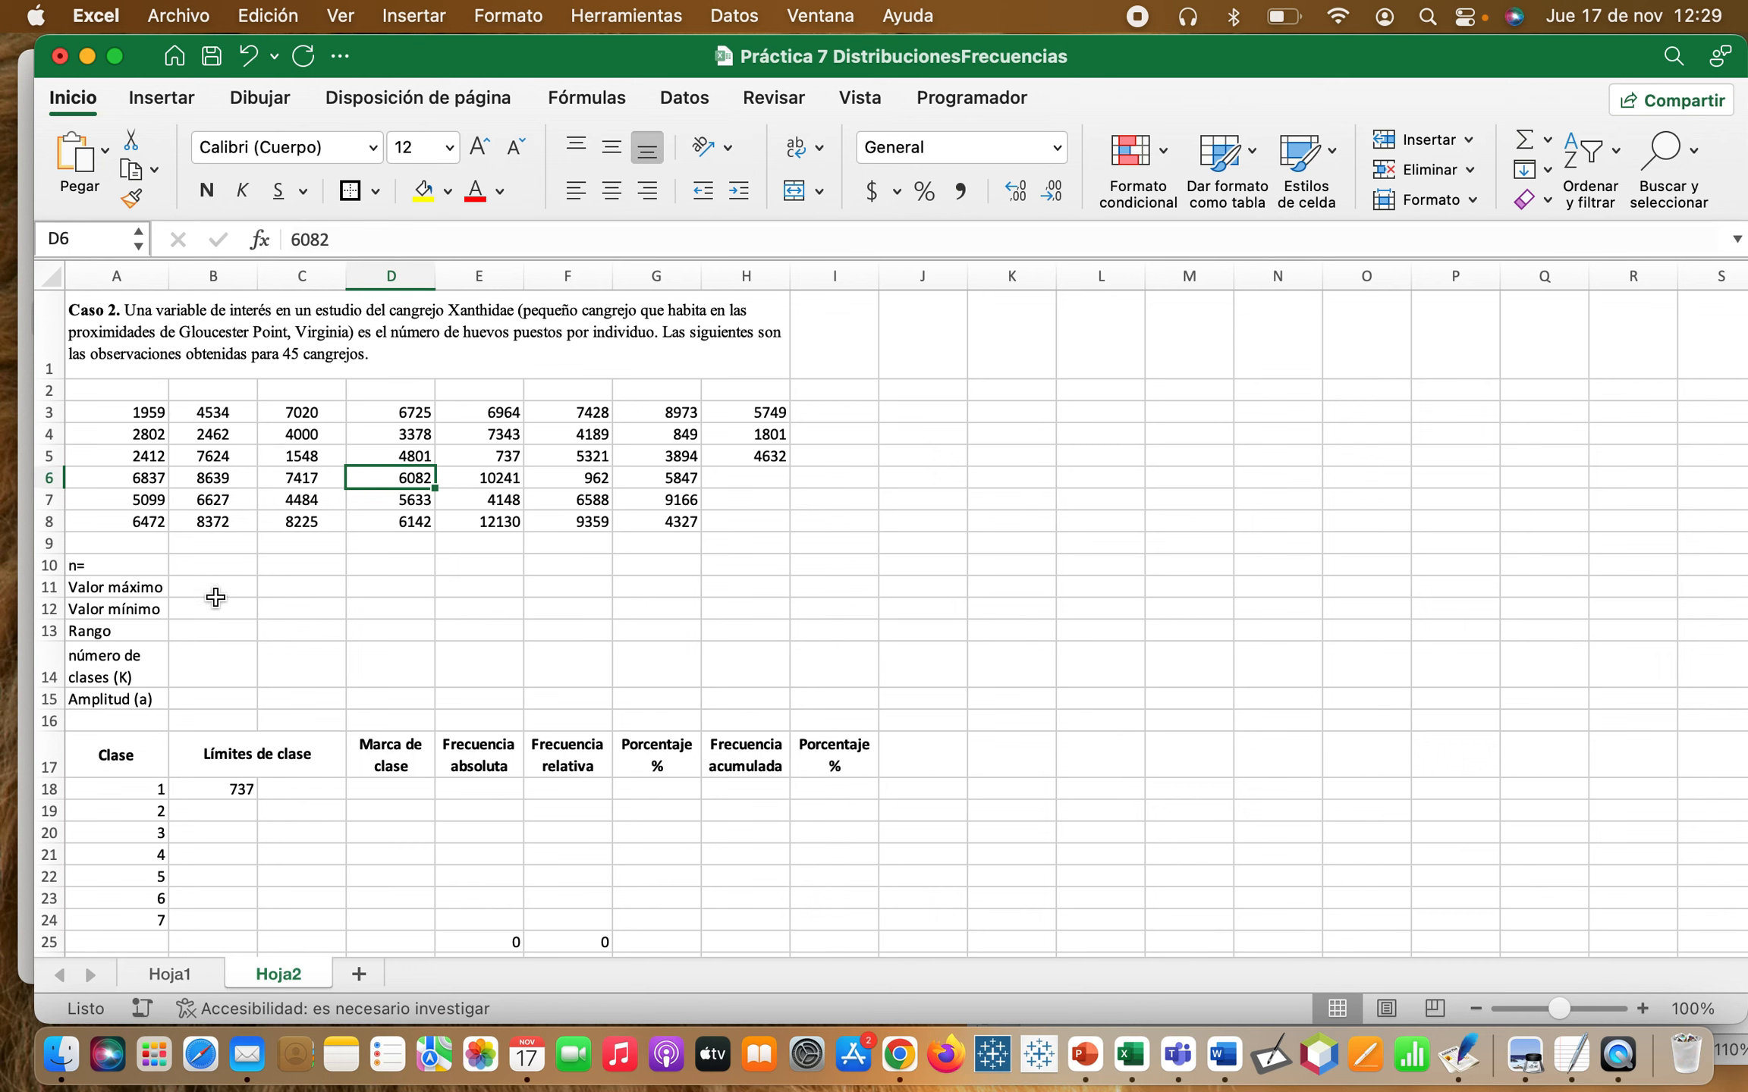
- Calculate the sample size in B10 by counting the crab observations with =CONTAR(A3:H8)
left_click(220, 562)
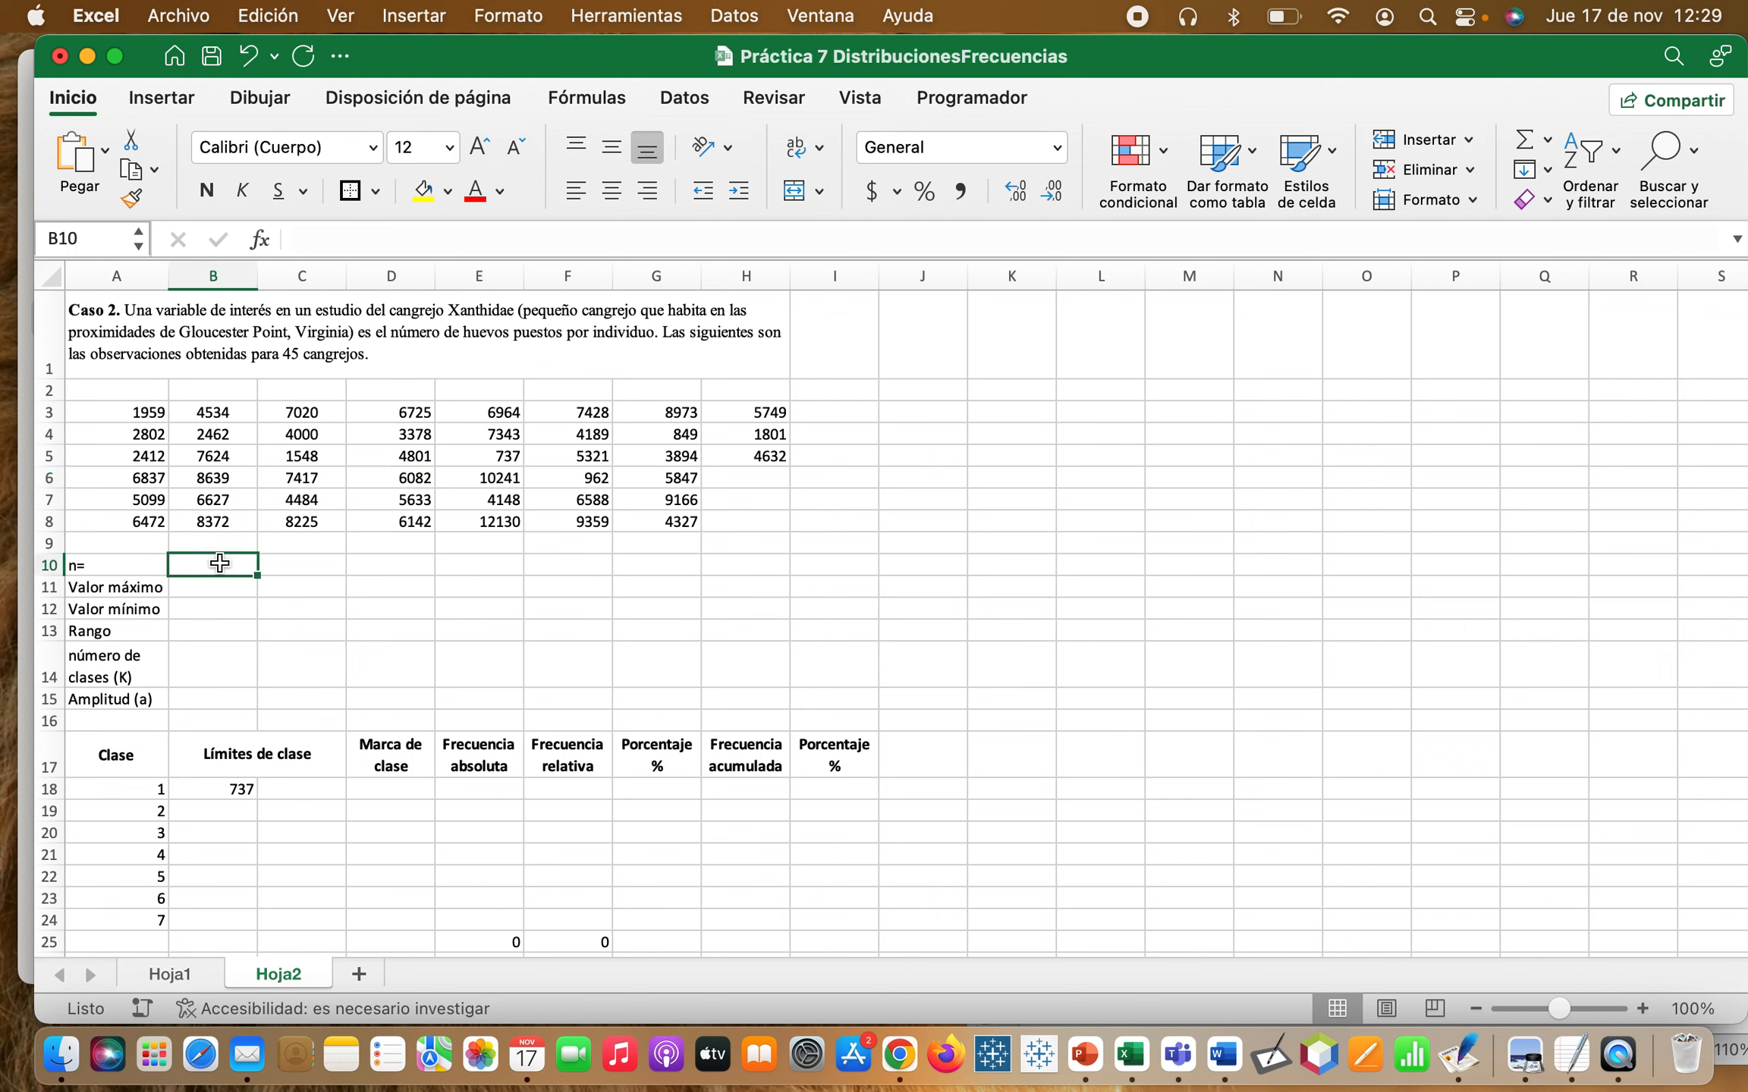
type("=")
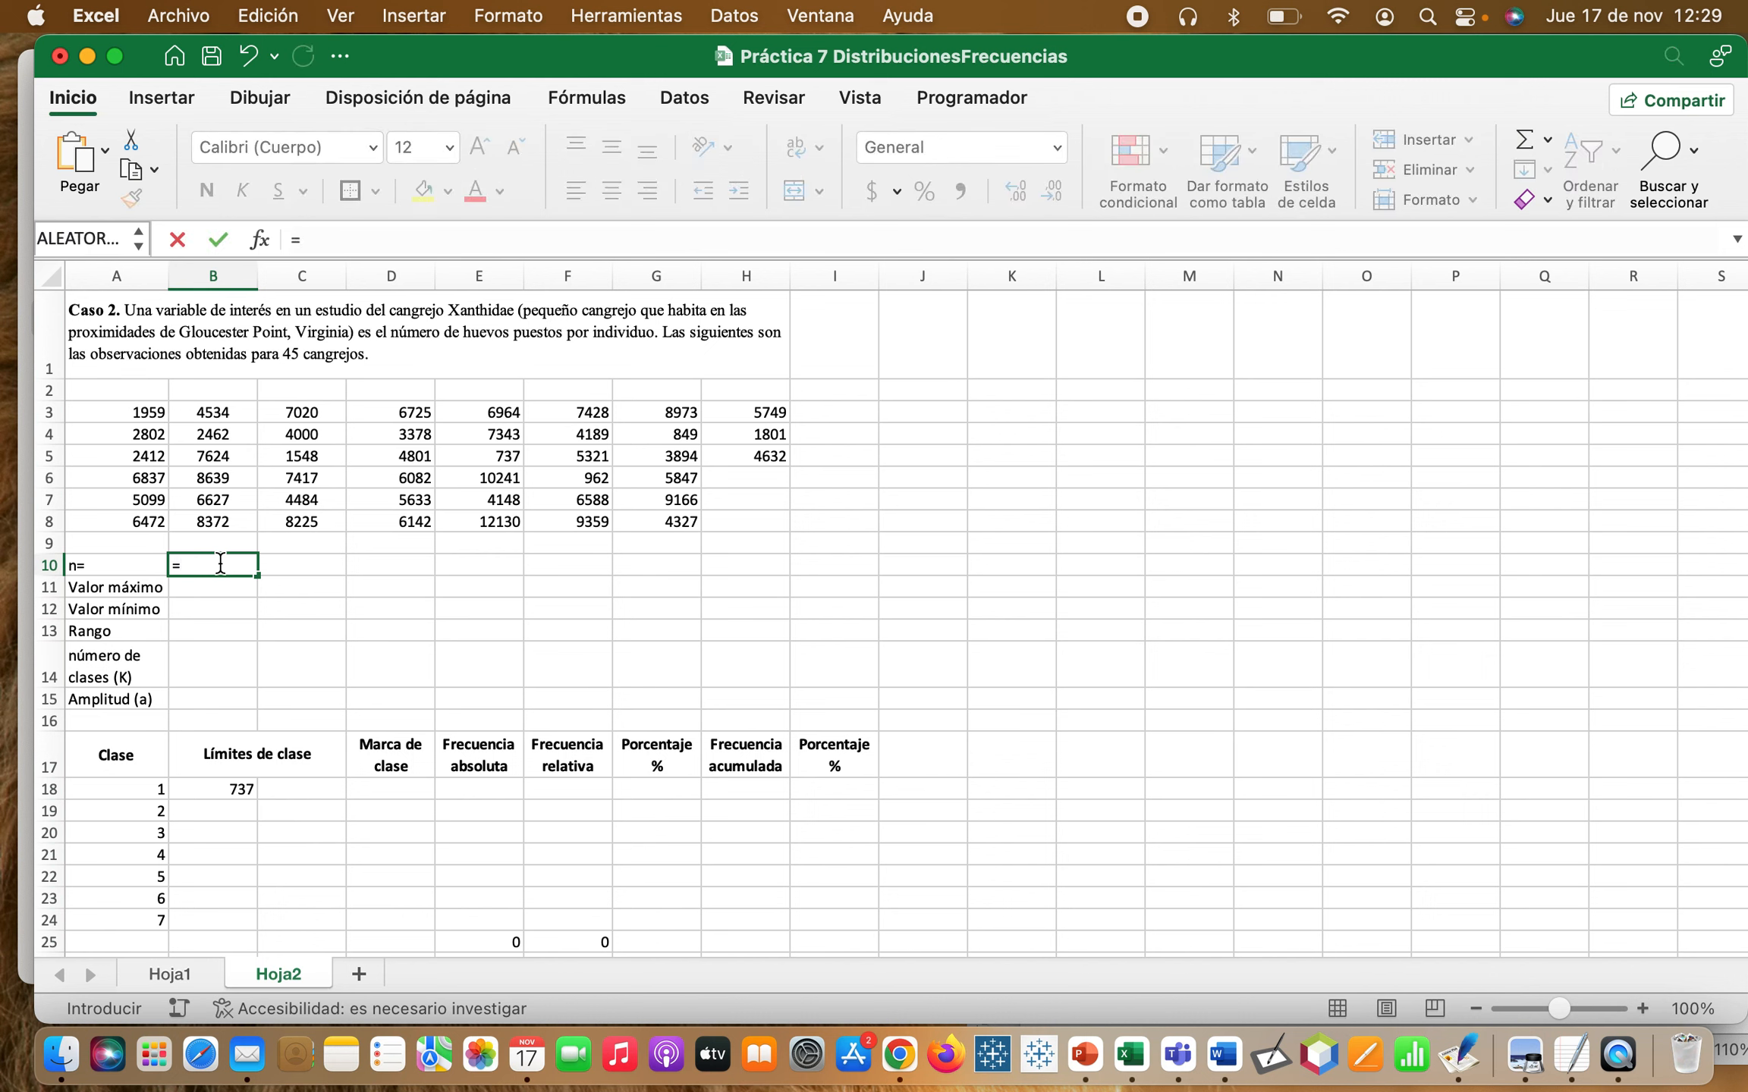
type("contar")
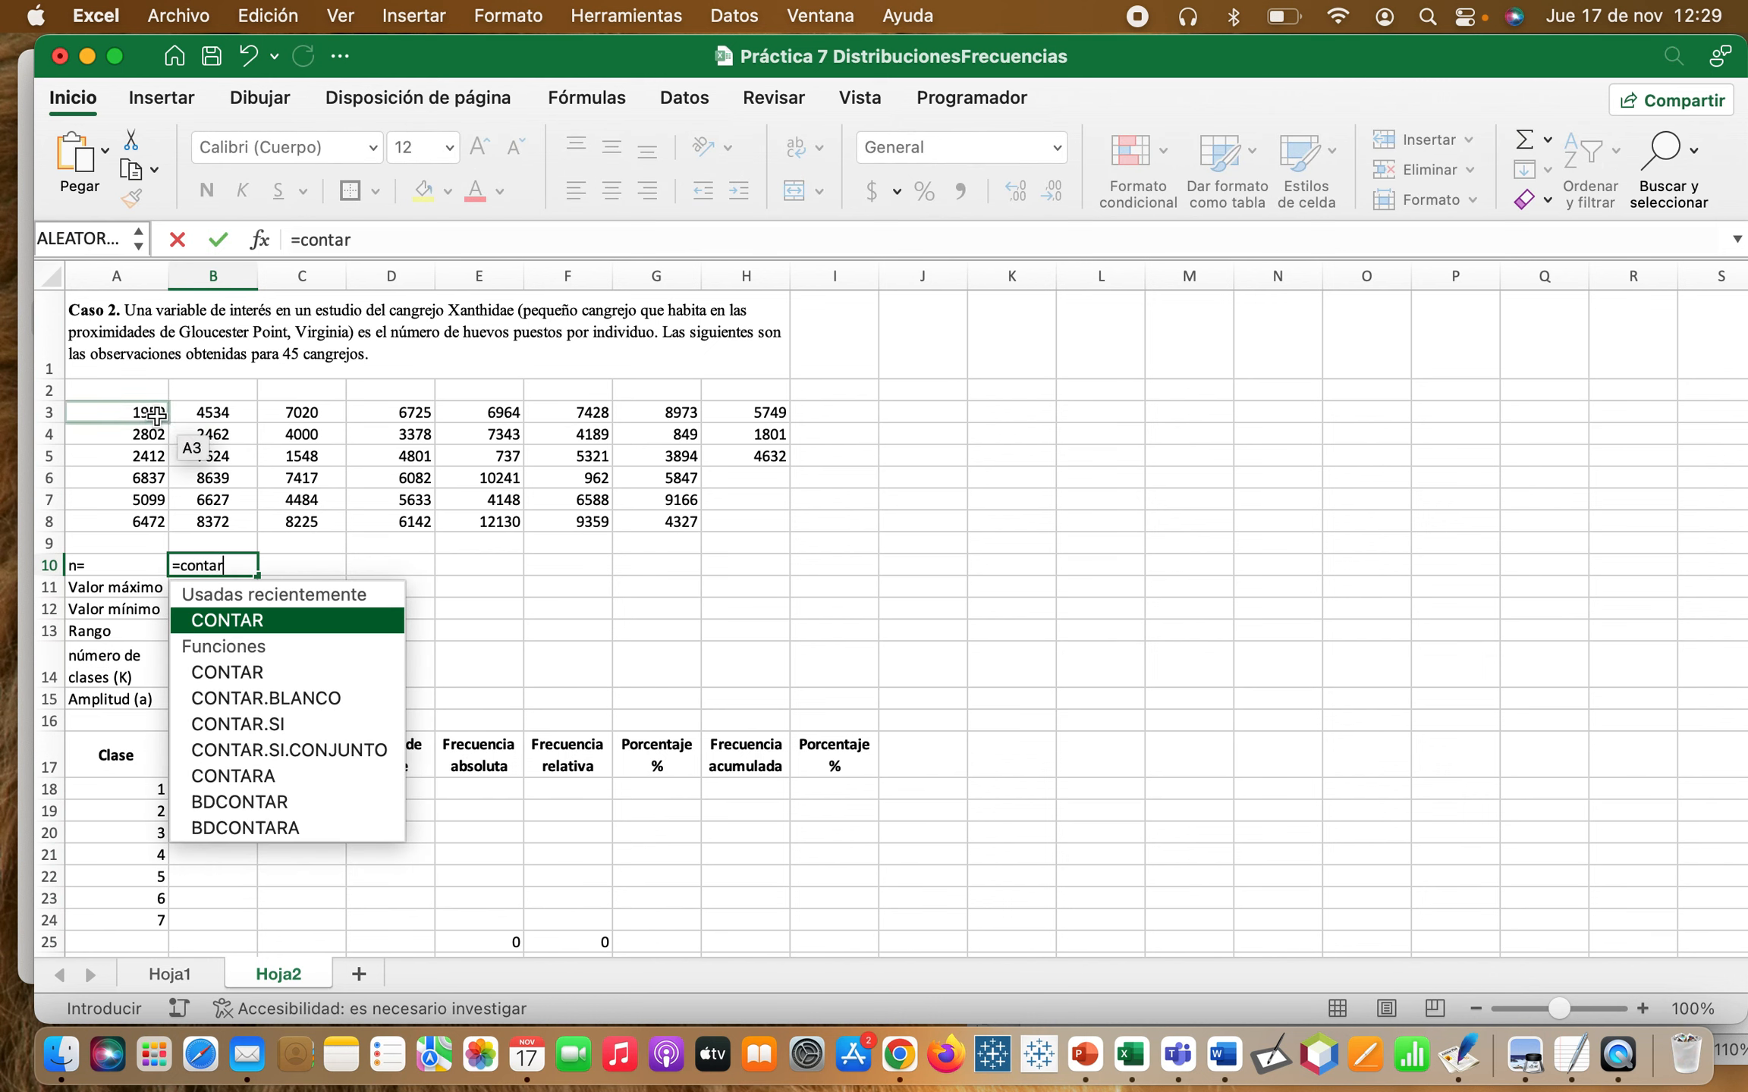
type("(")
left_click_drag(161, 416, 761, 524)
type(")")
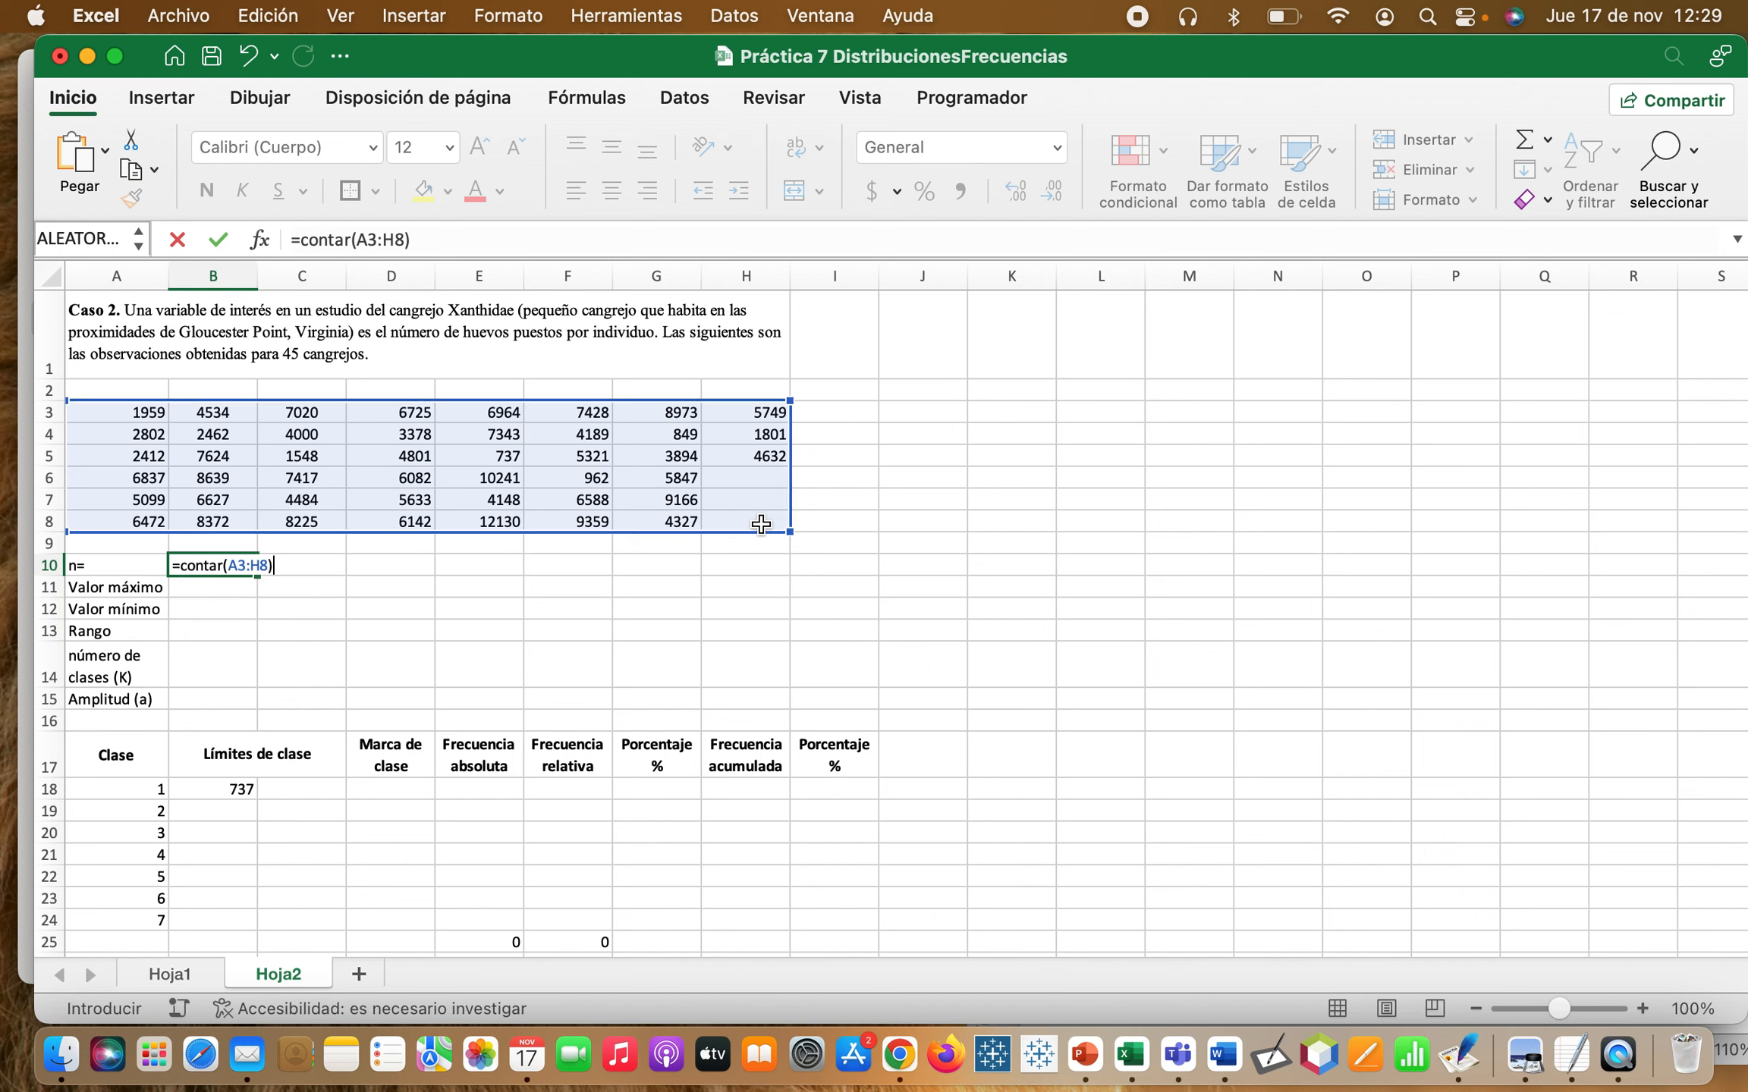
key("Return")
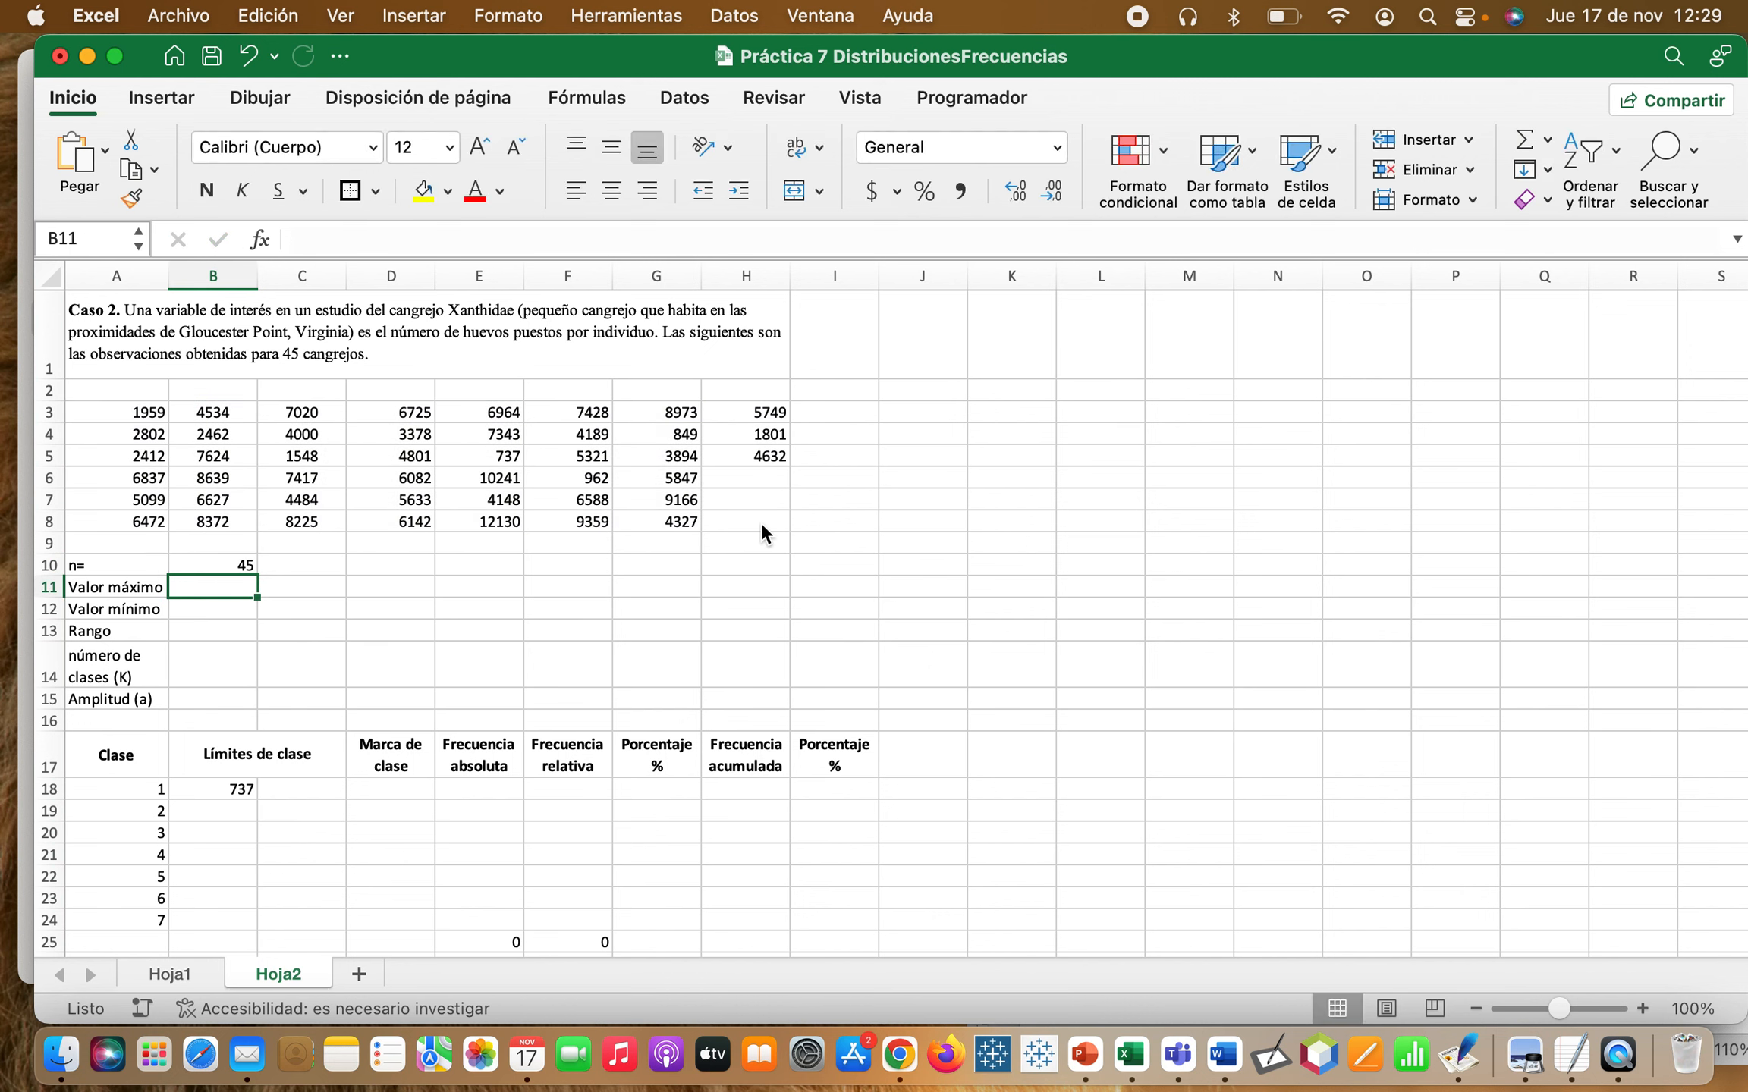
key("Up")
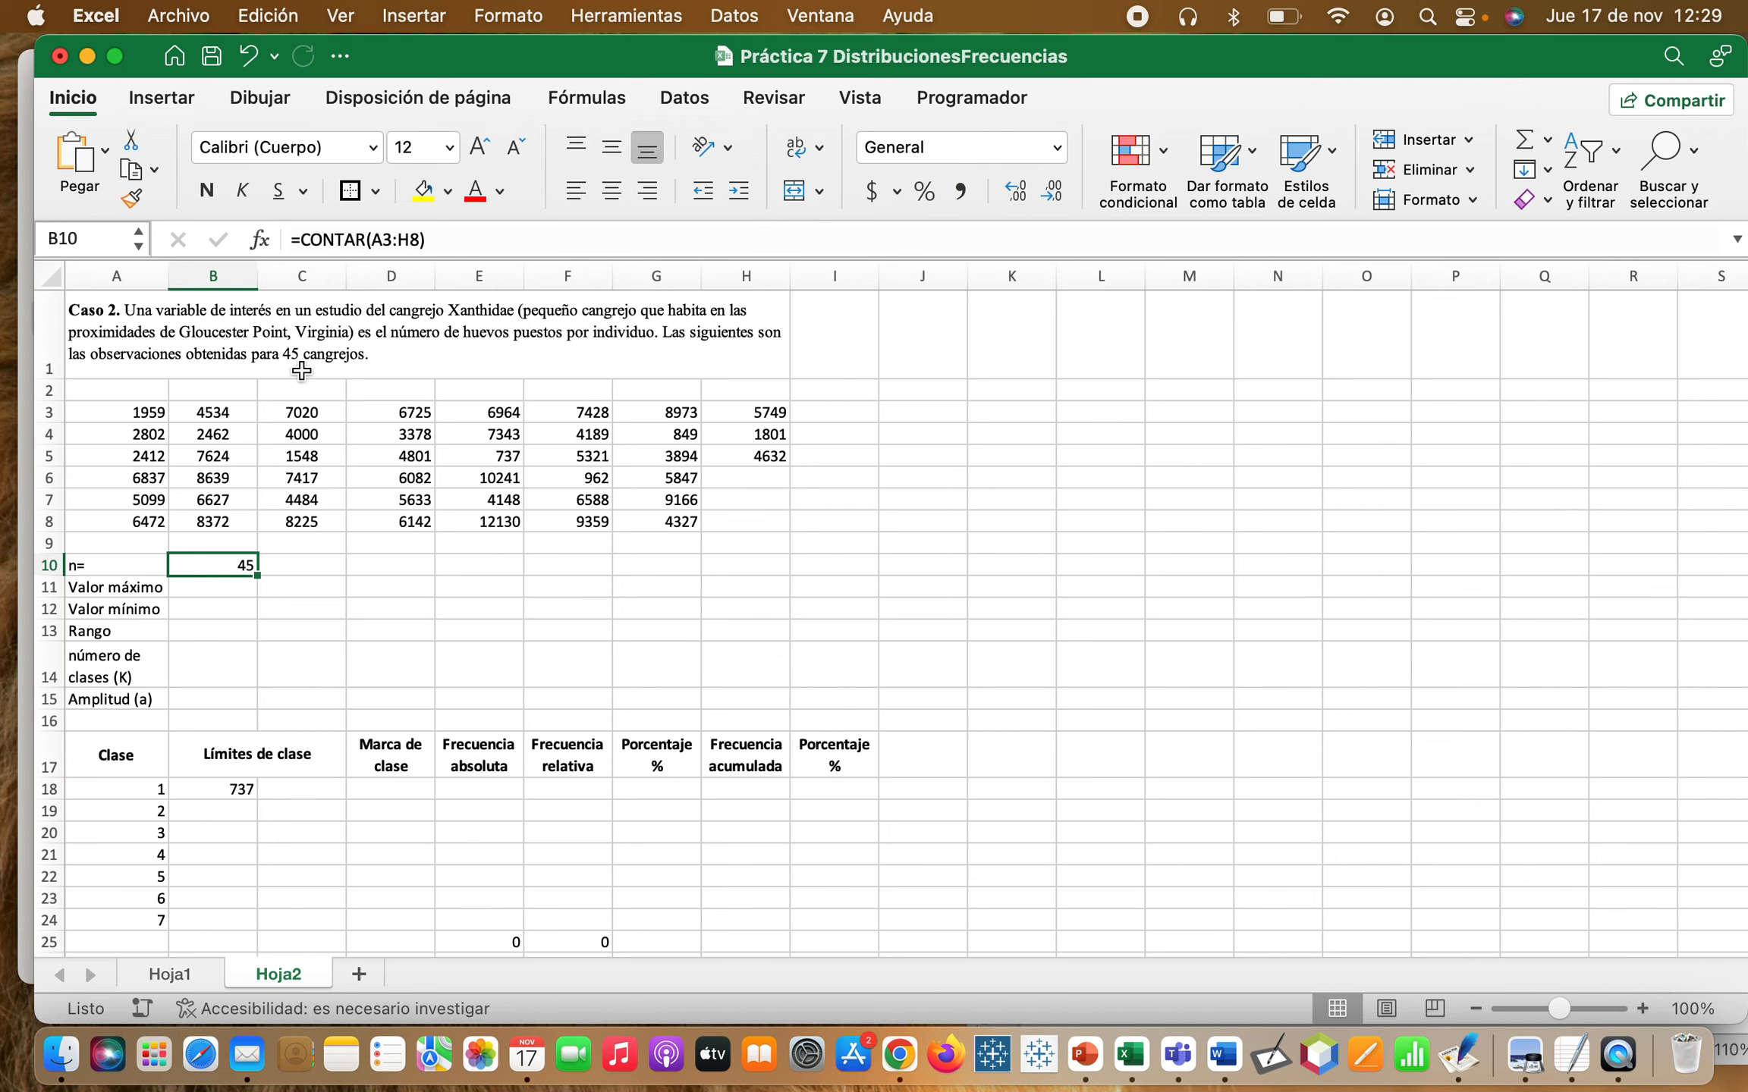
- Calculate the maximum value in B11 by applying the MAX function to the observations in A3:H8
left_click(219, 587)
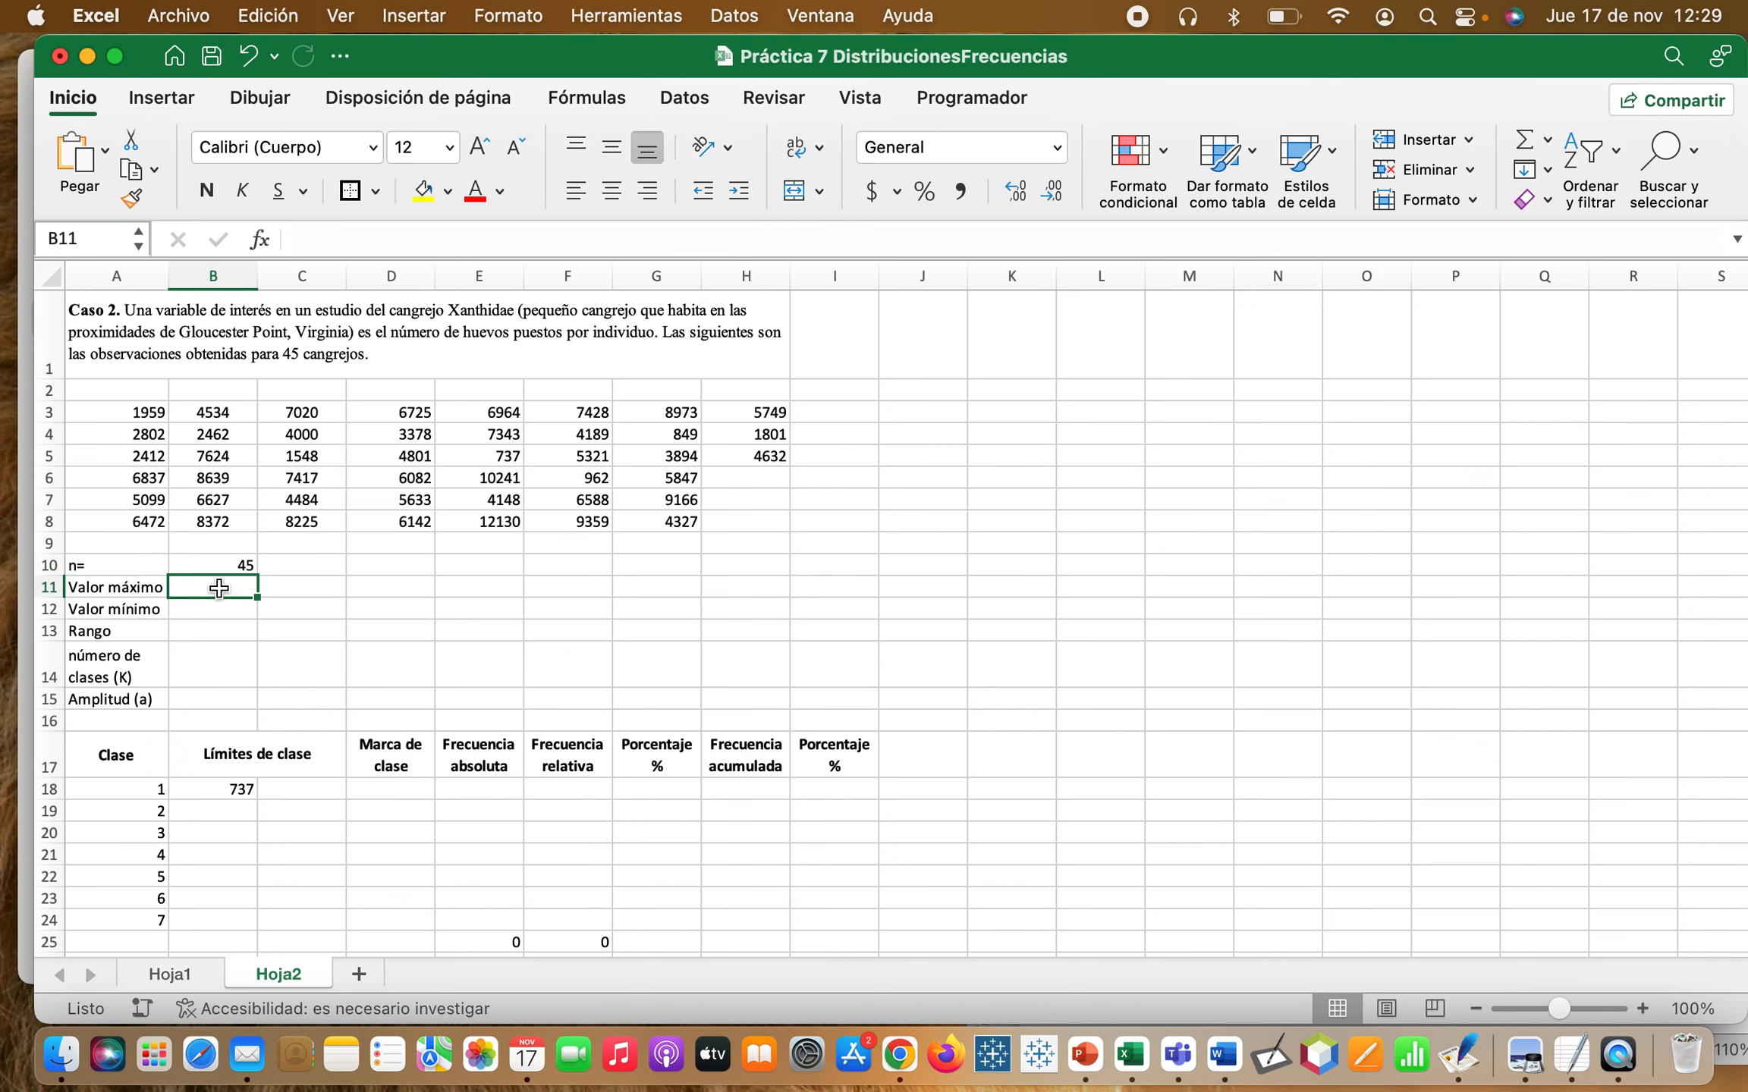
type("=ma")
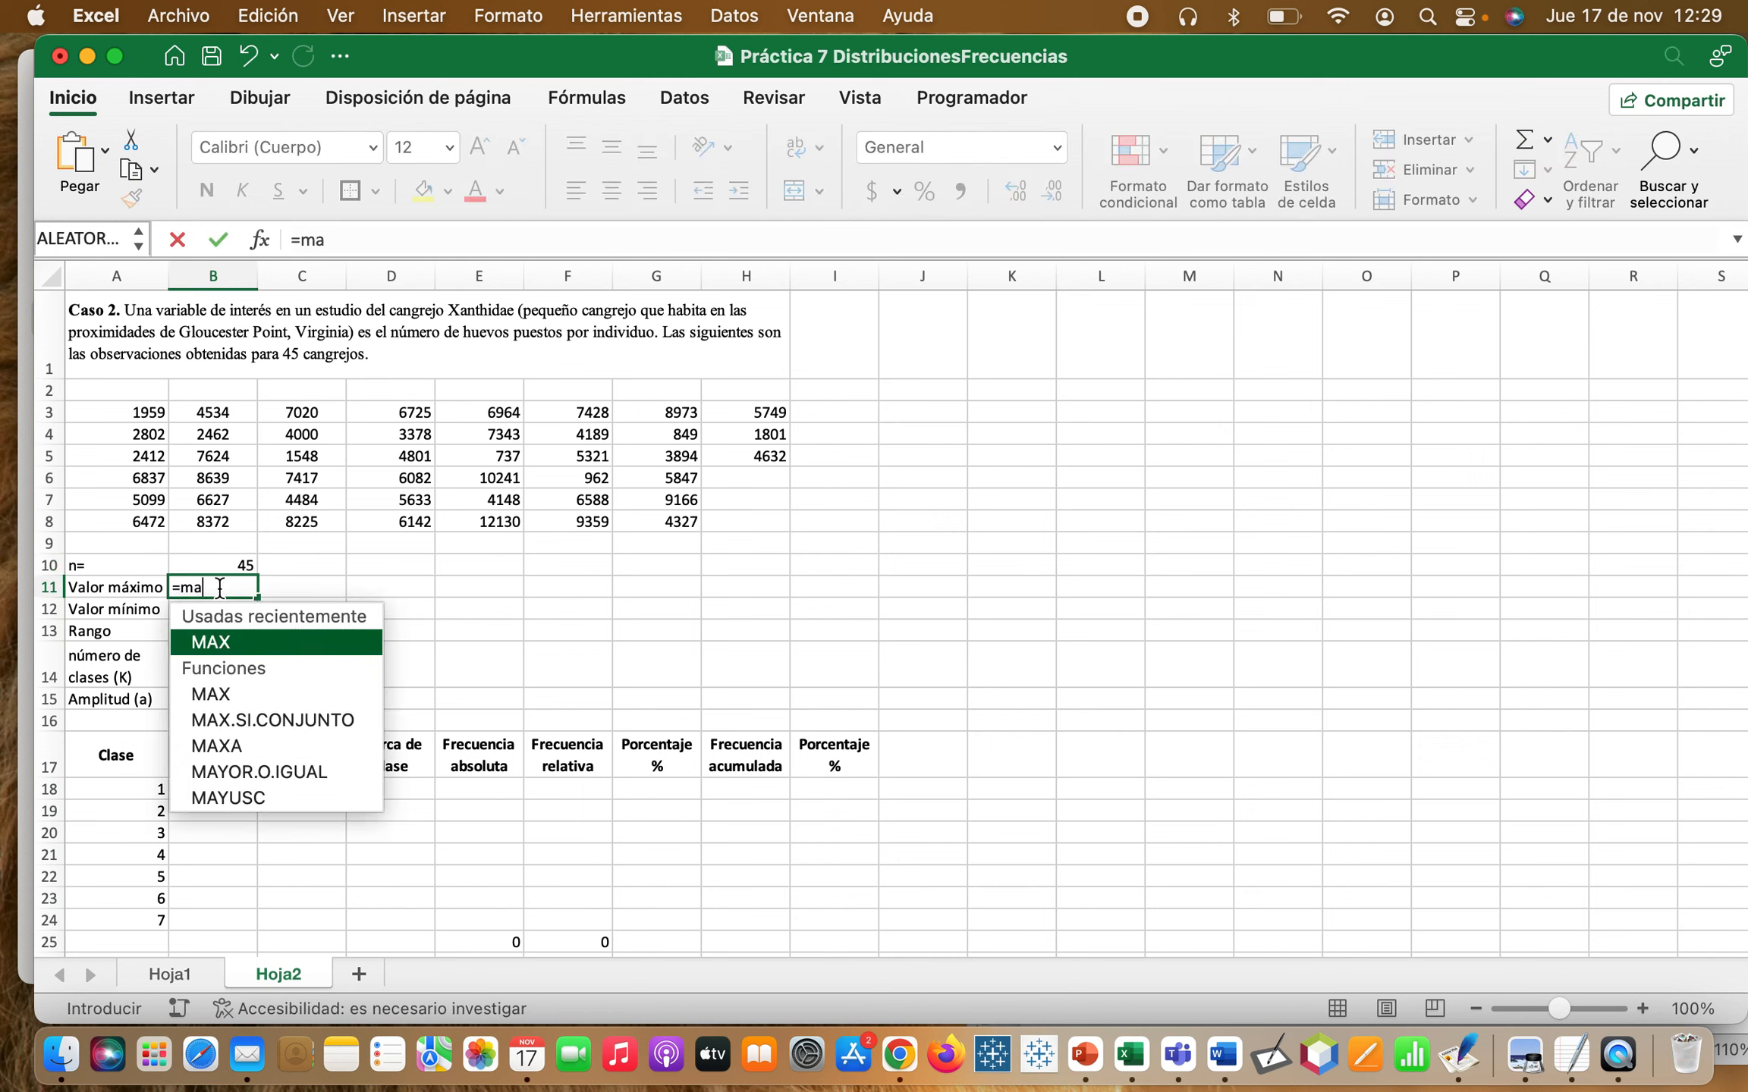
type("x(")
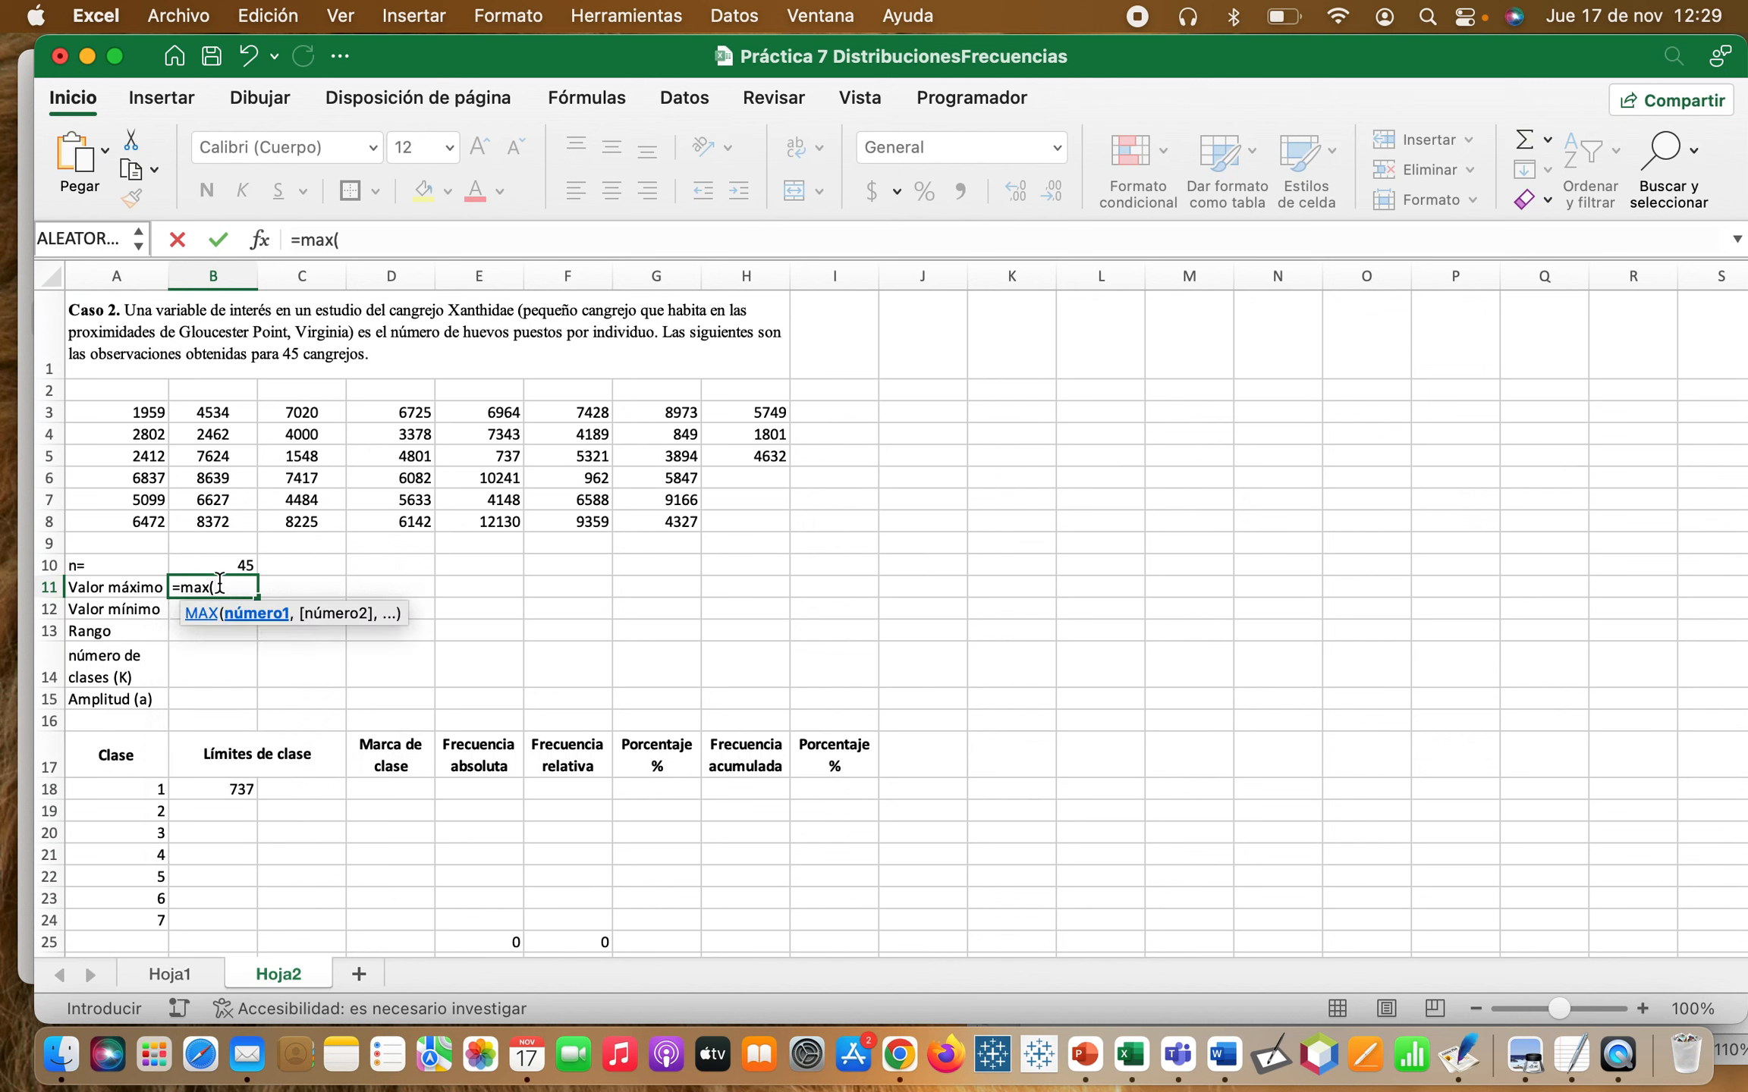
left_click_drag(149, 417, 772, 521)
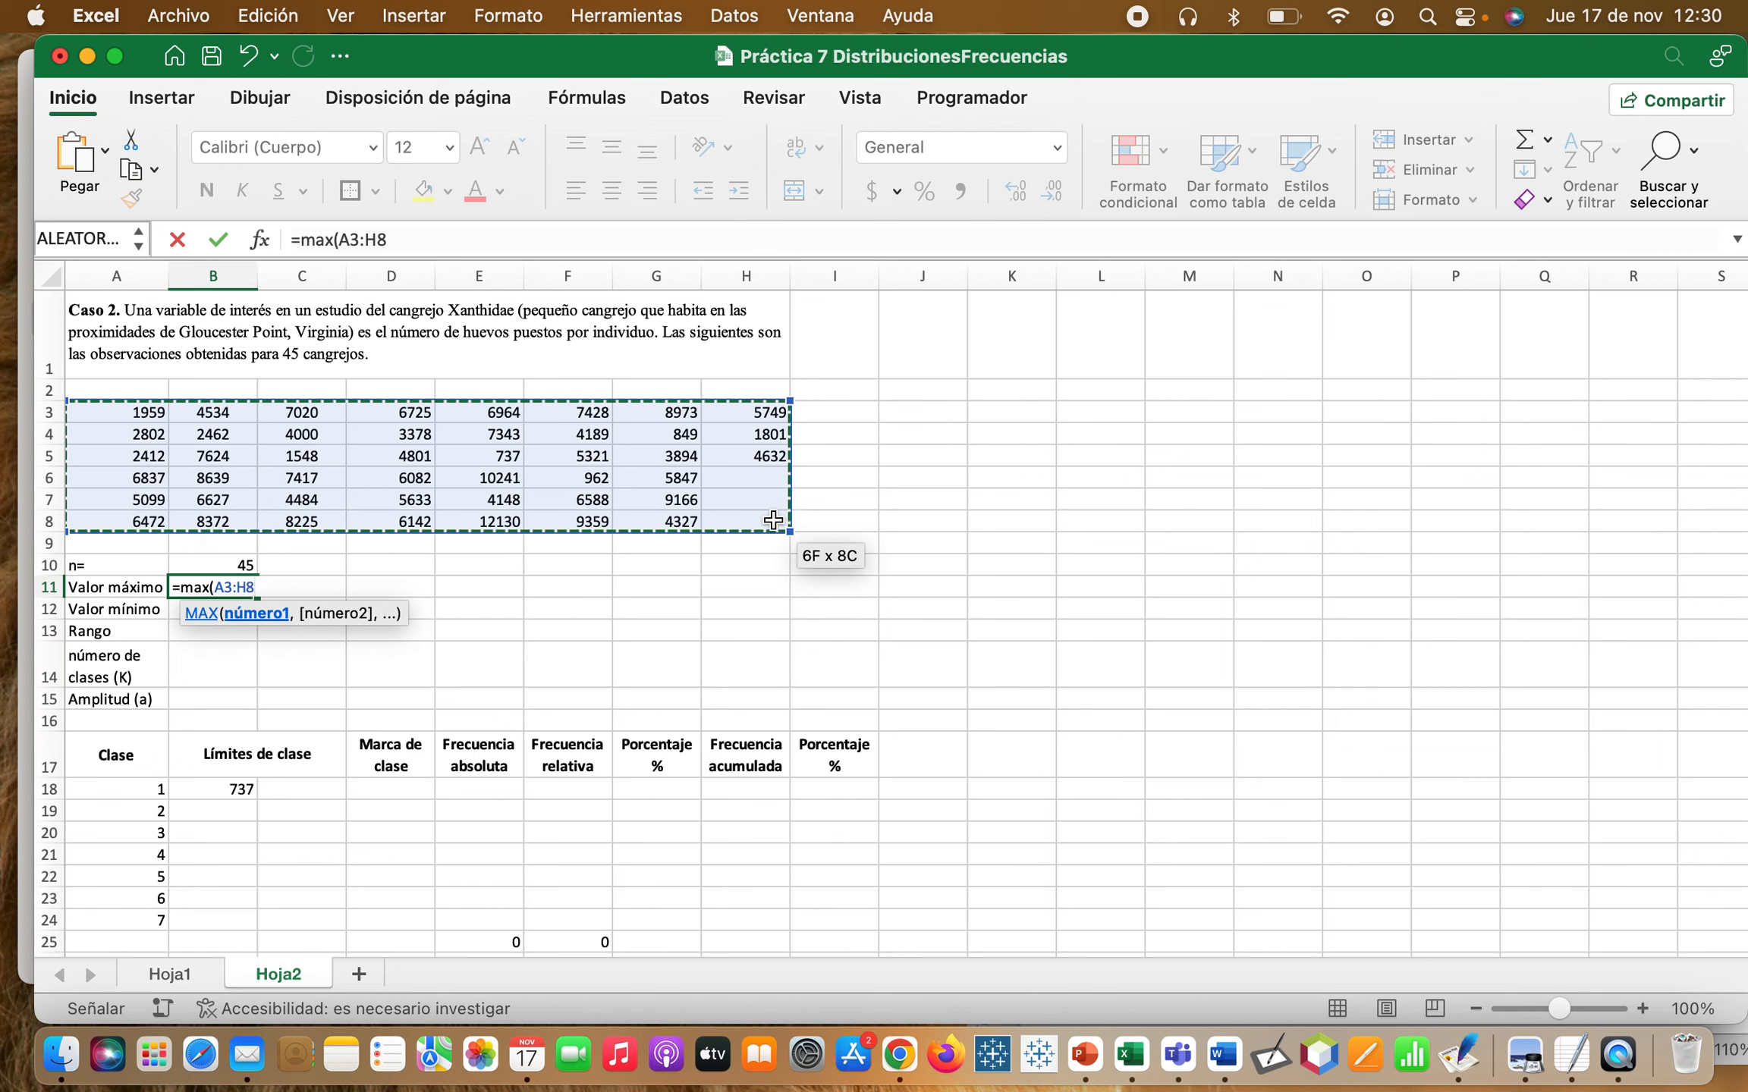
key("Return")
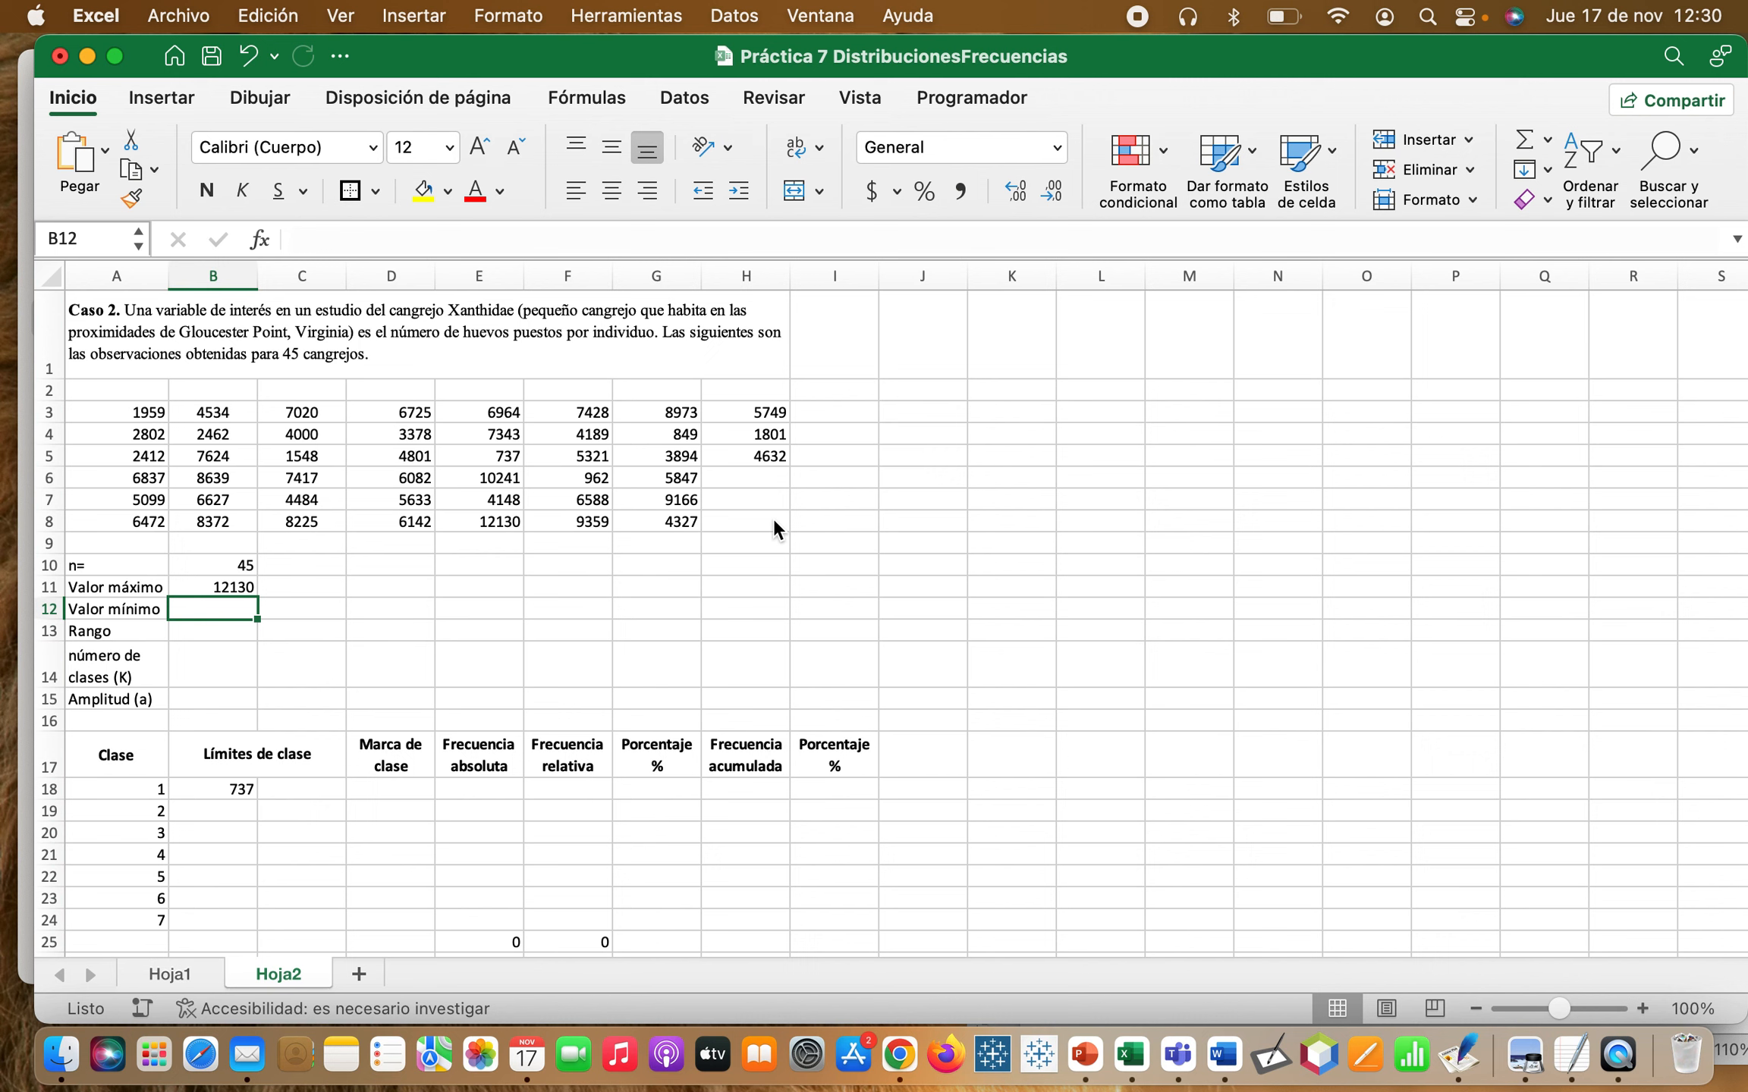
- Calculate the minimum value in B12 by applying the MIN function to the observations in A3:H8
type("=")
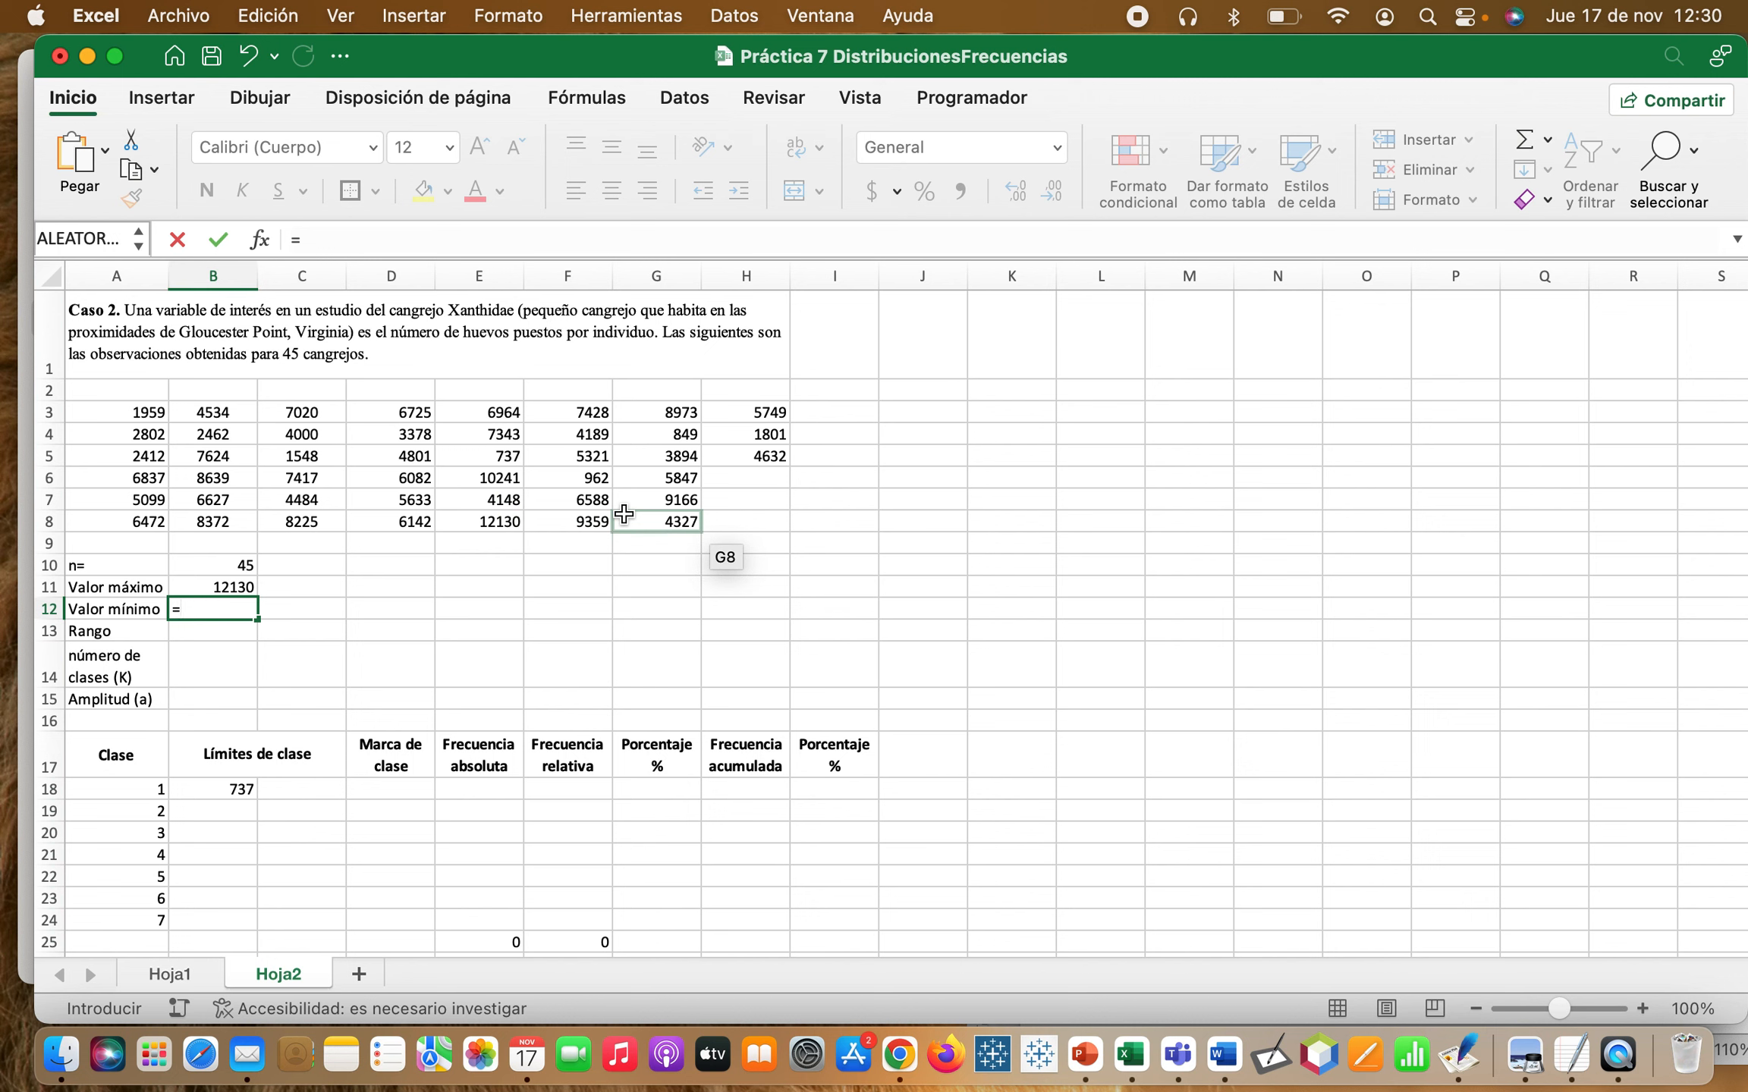
type("min")
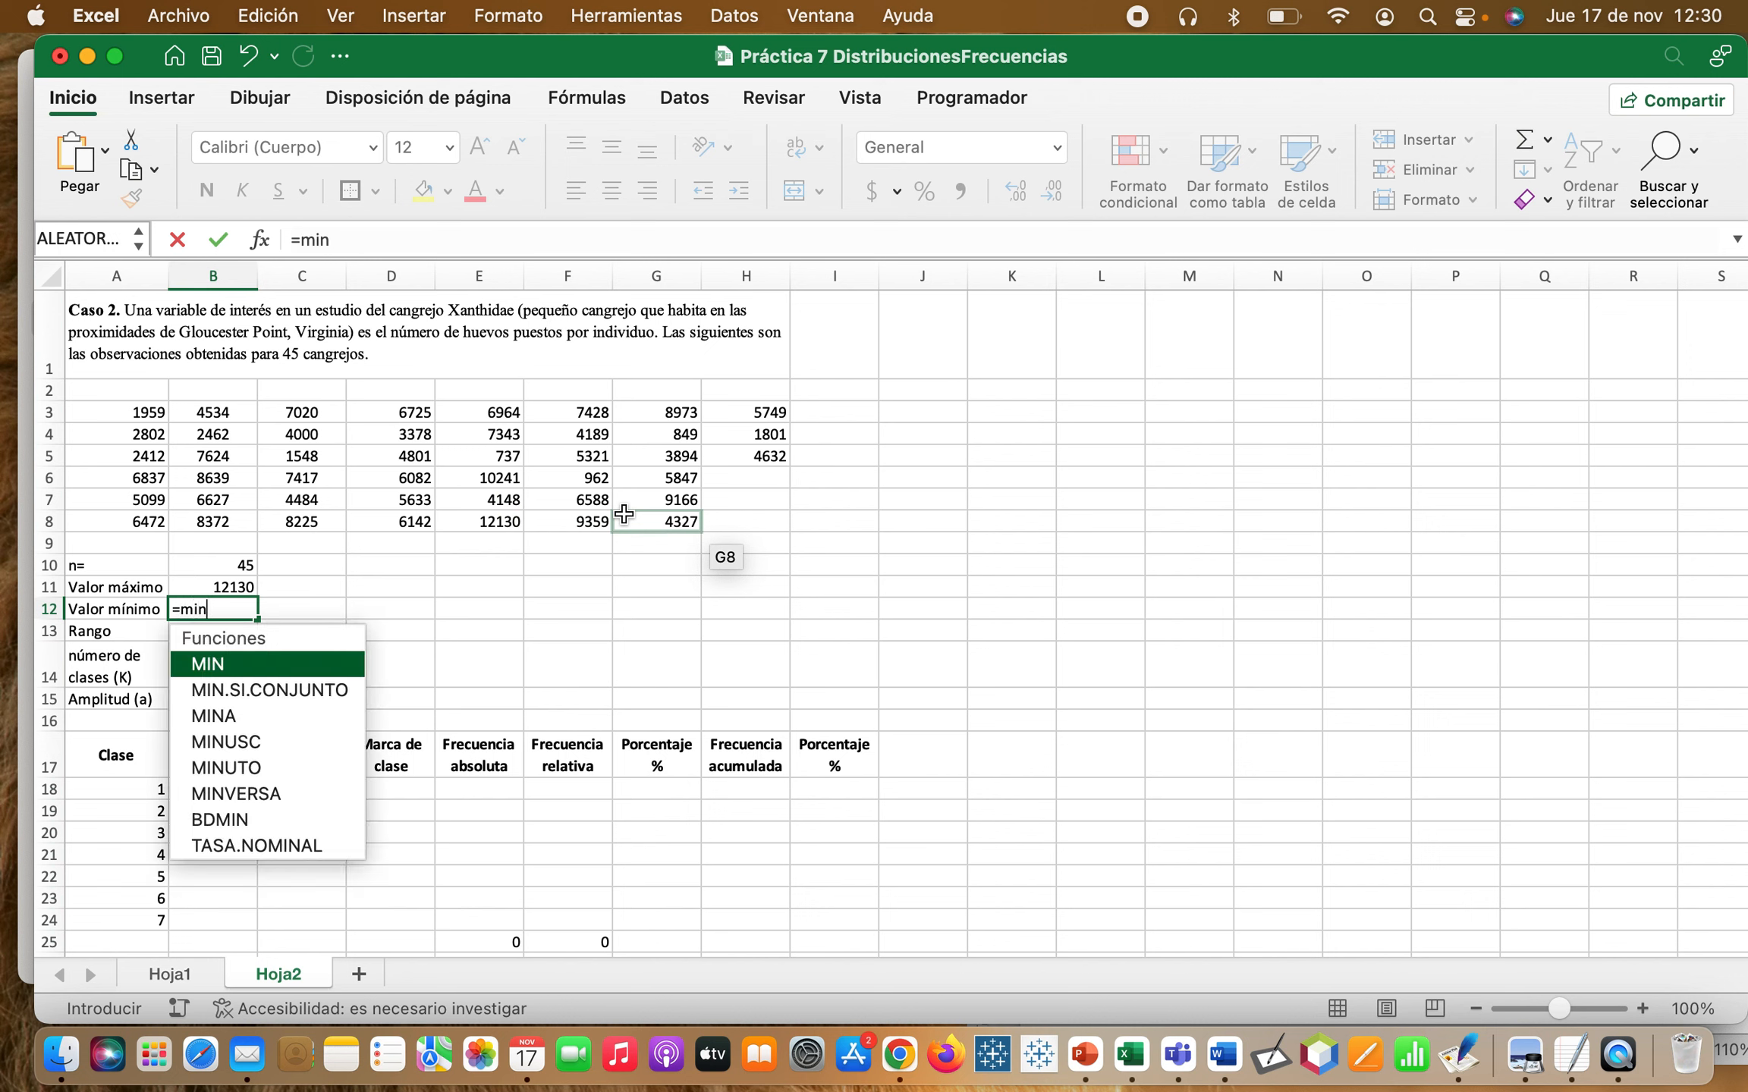
type("(")
left_click_drag(125, 403, 758, 529)
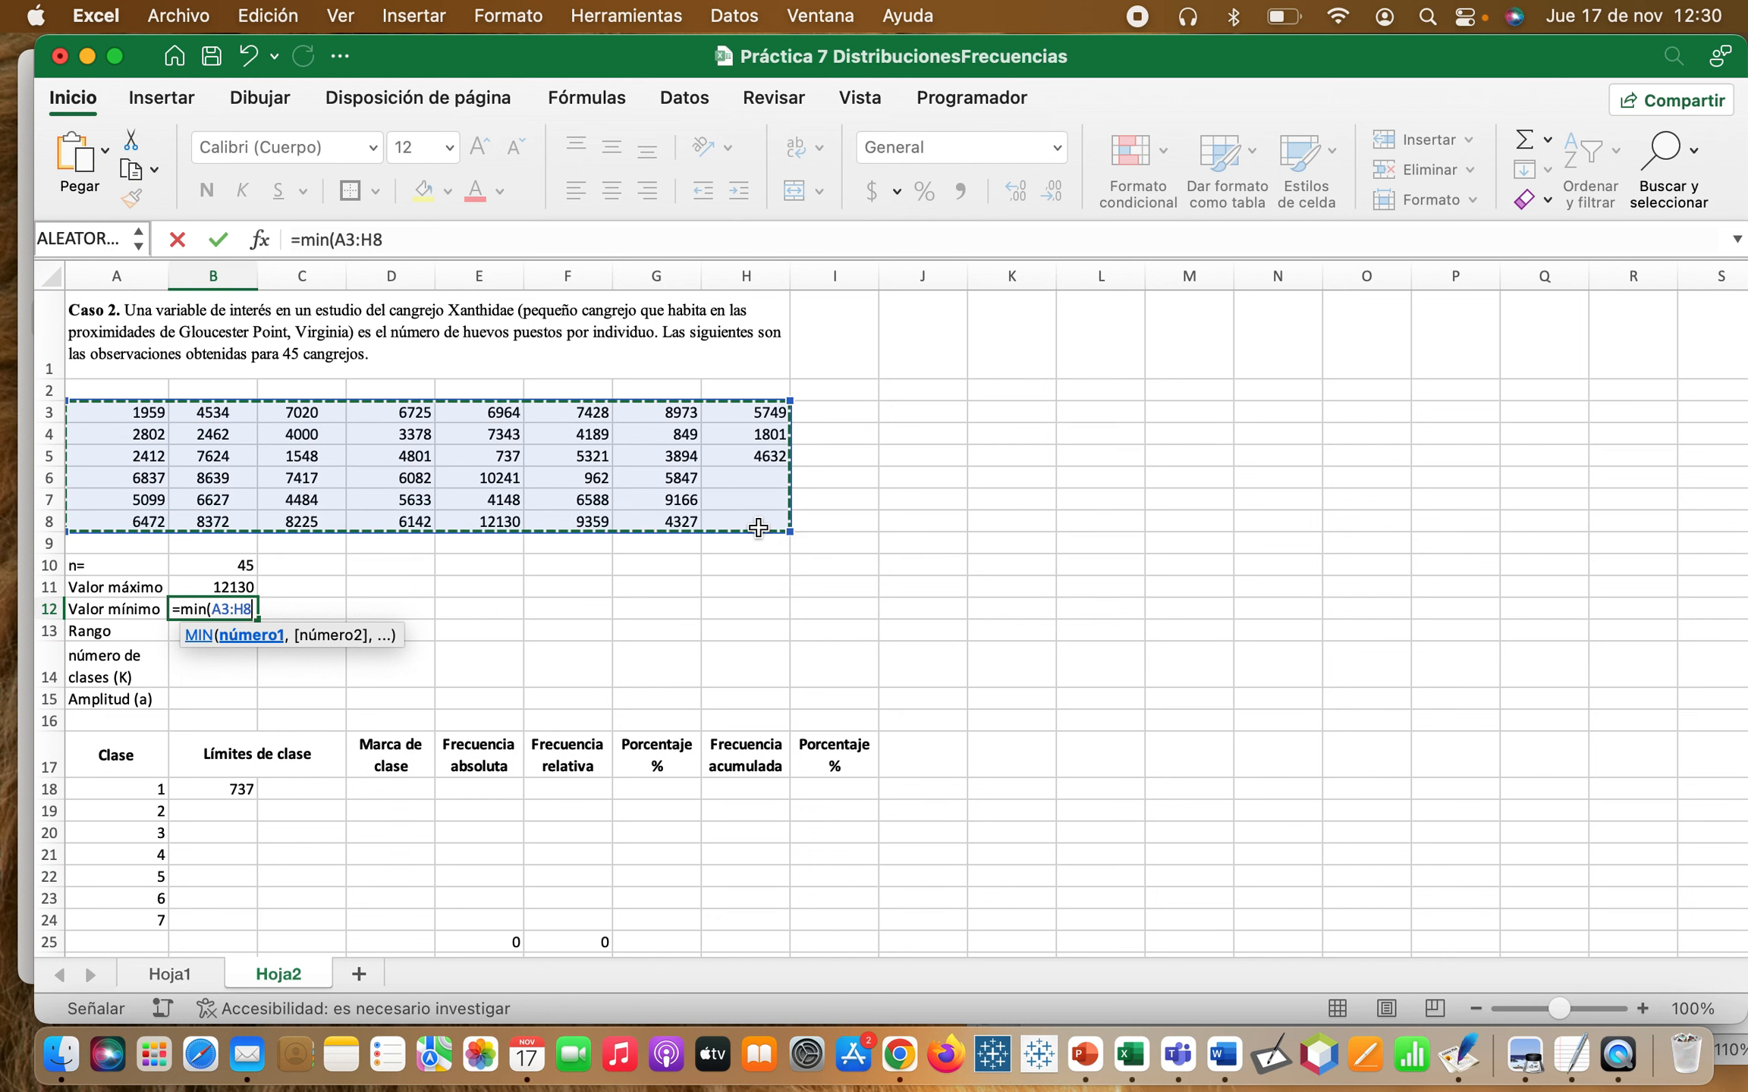
type(")")
key("Return")
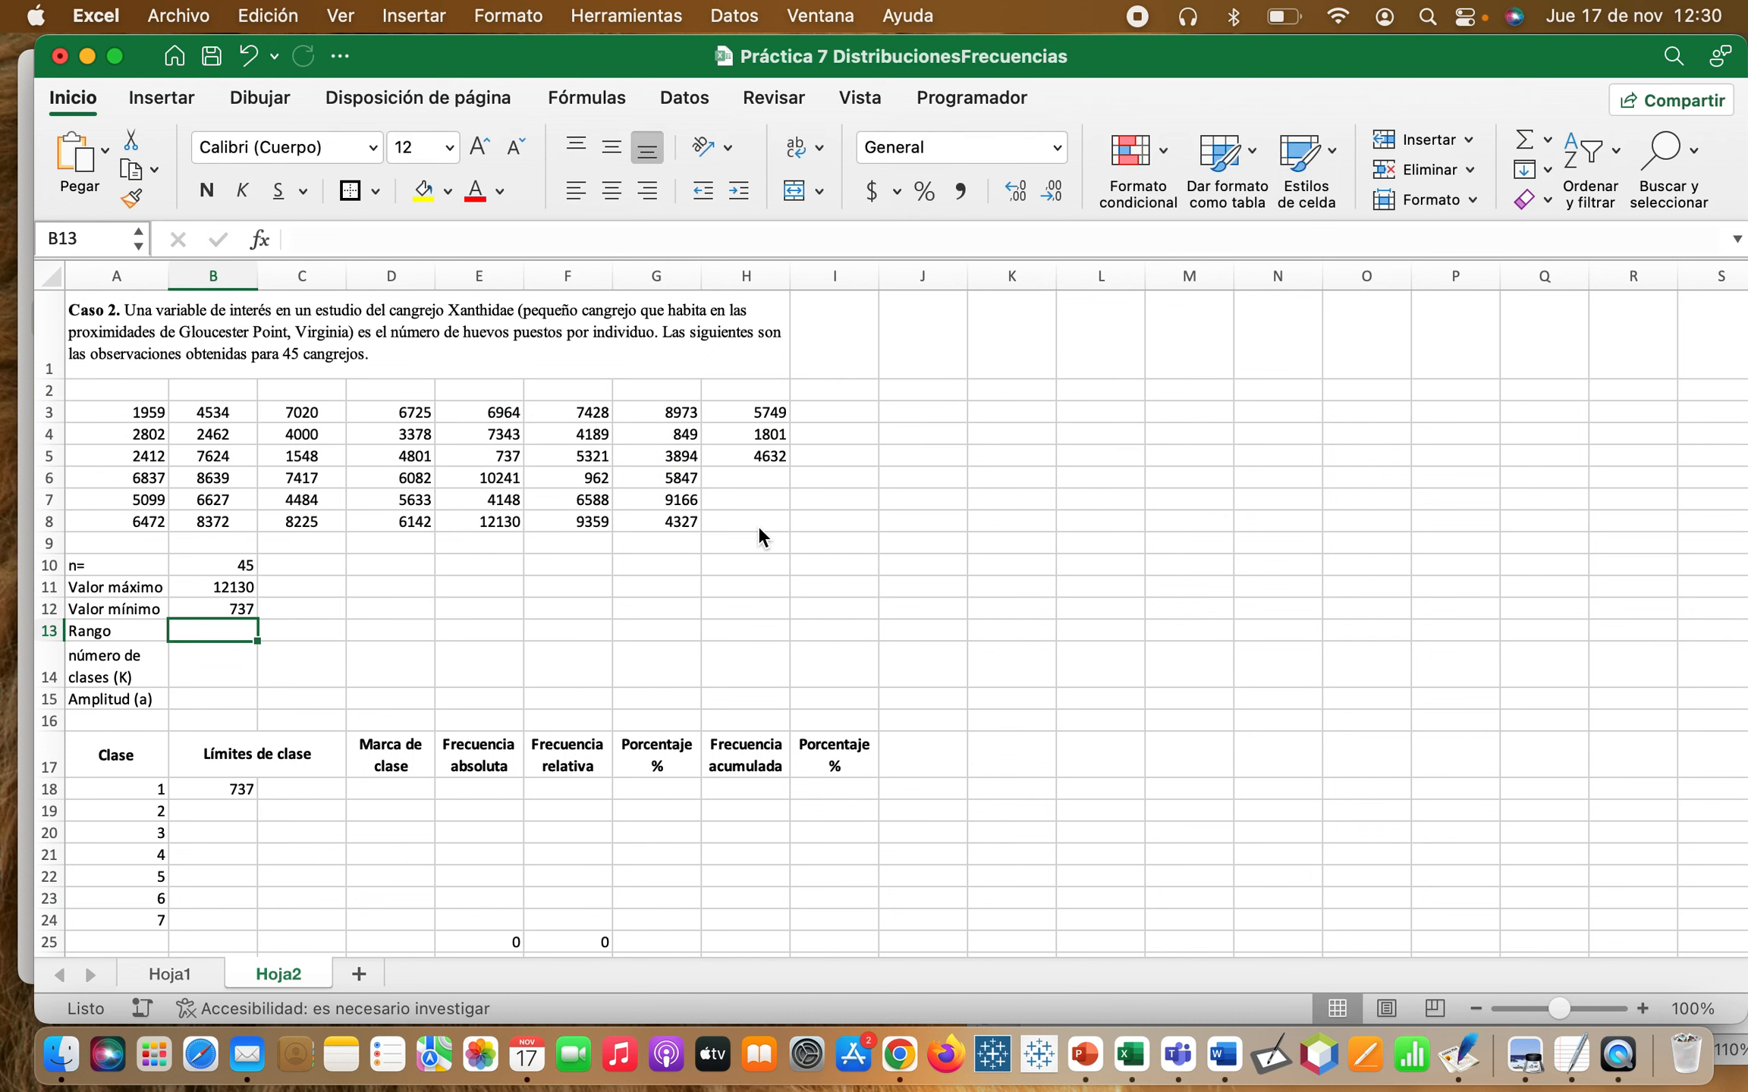
- Change the range label in A13 to "Rango="
left_click(147, 629)
left_click(420, 241)
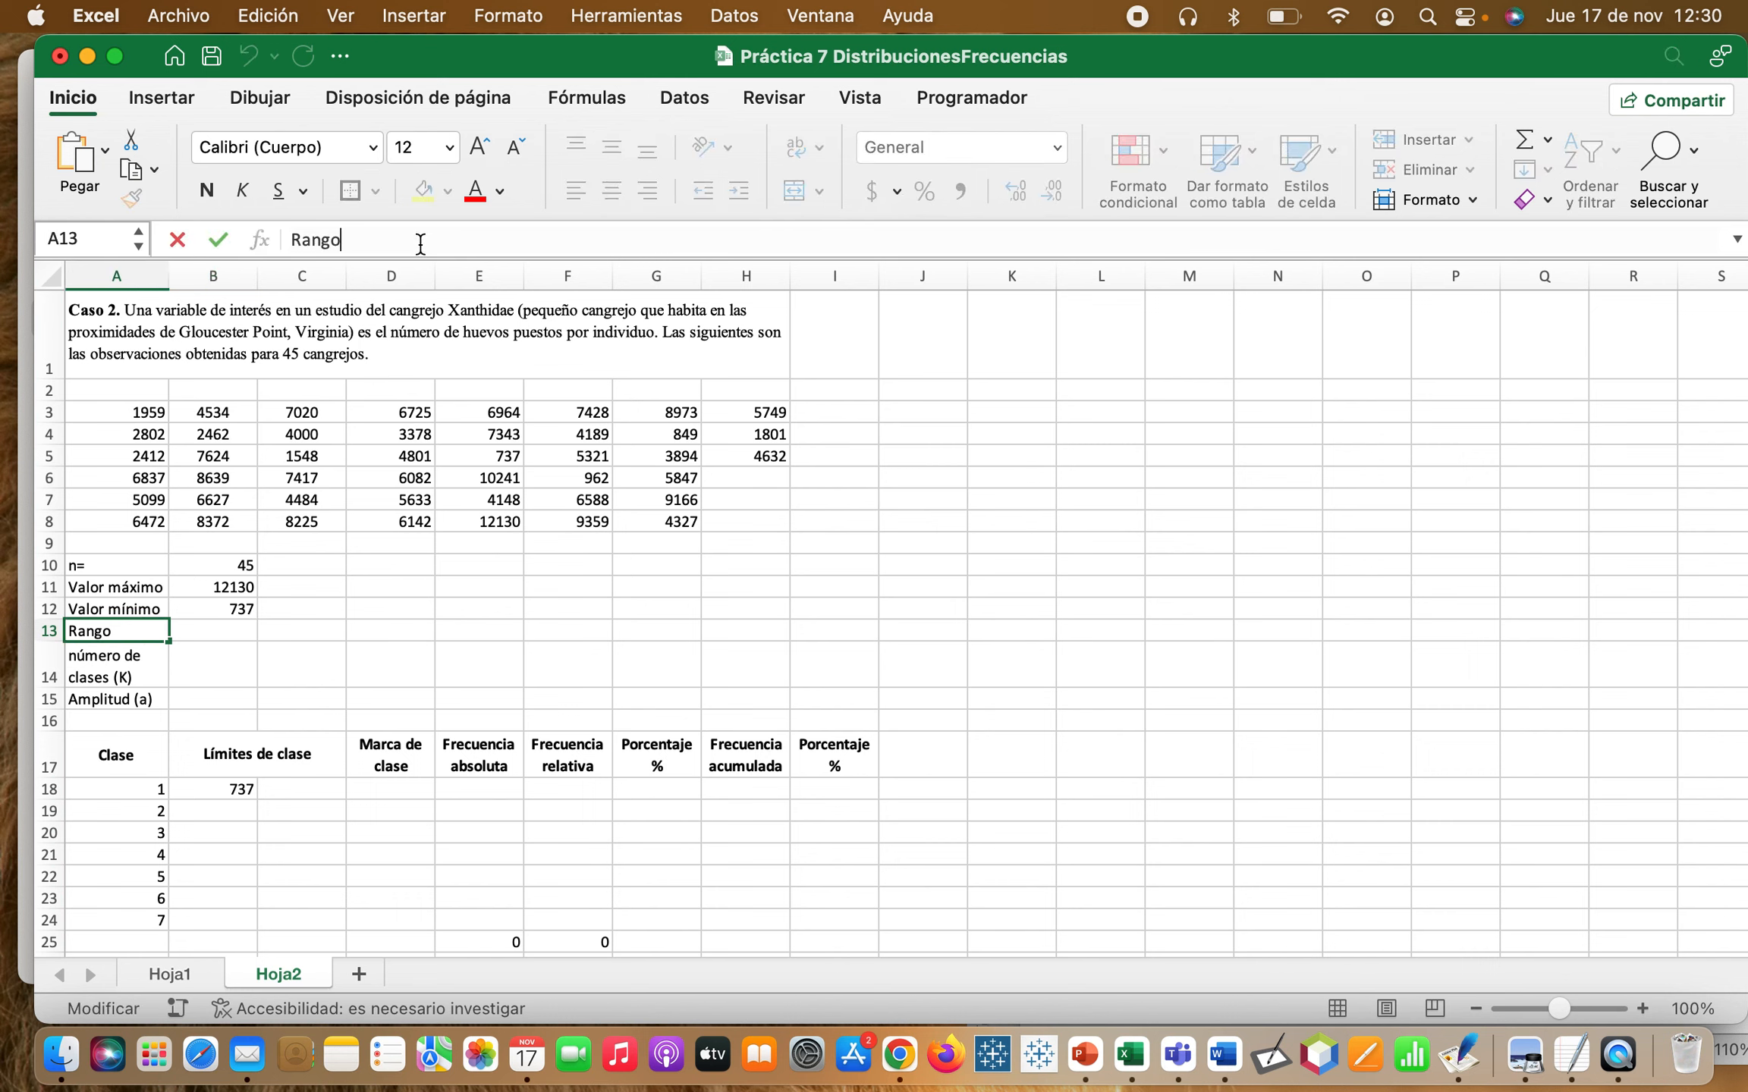
key("Return")
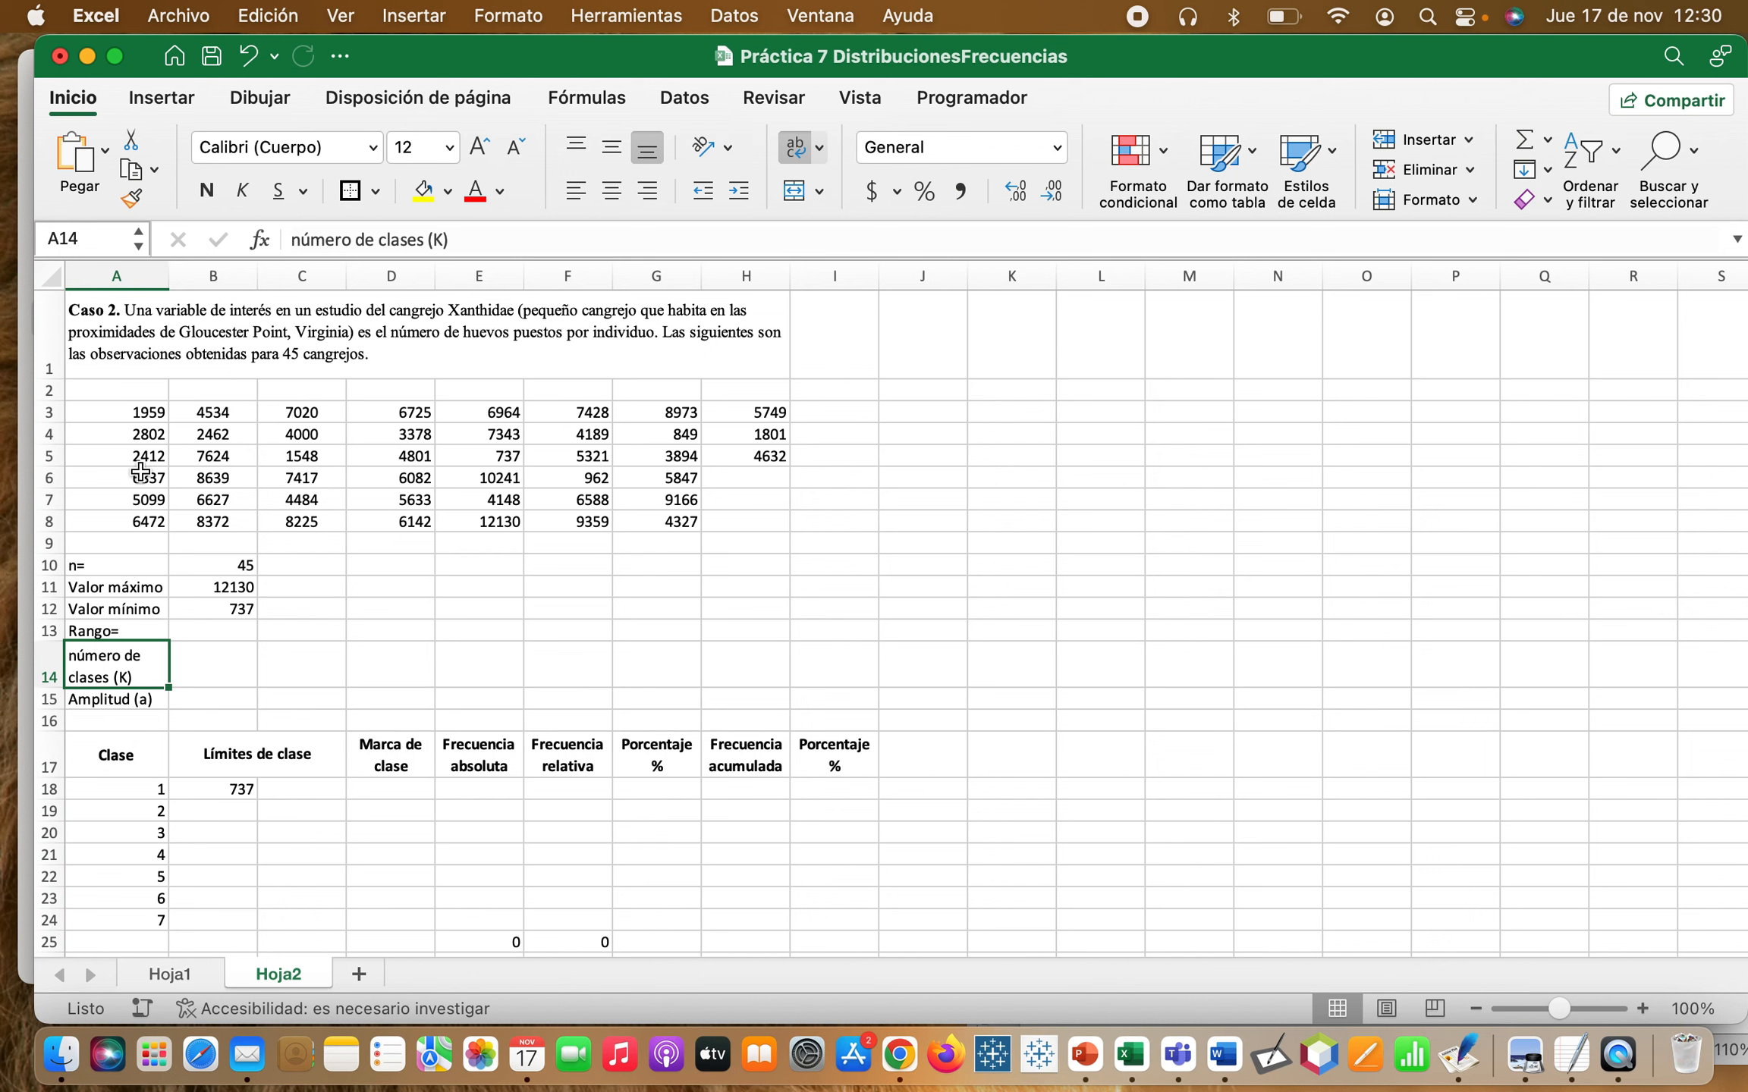
- Calculate the range in B13 as maximum minus minimum with =B11-B12
left_click(216, 627)
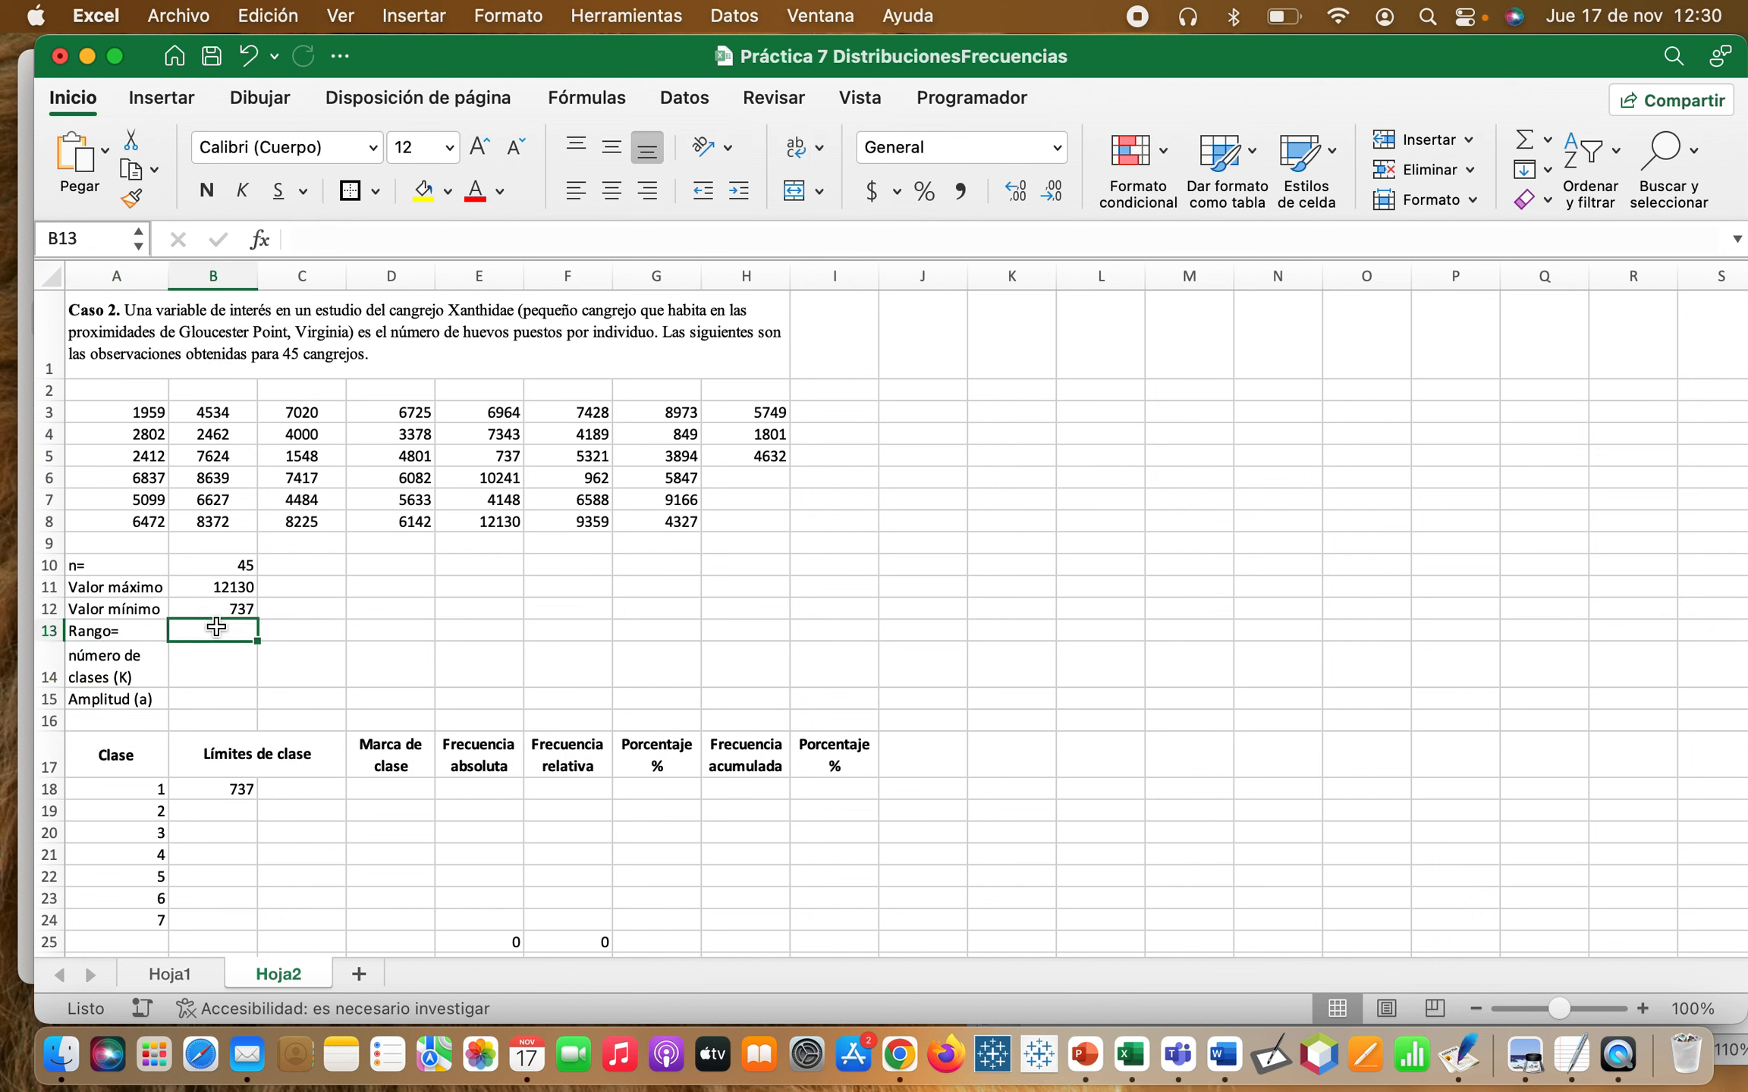
type("=")
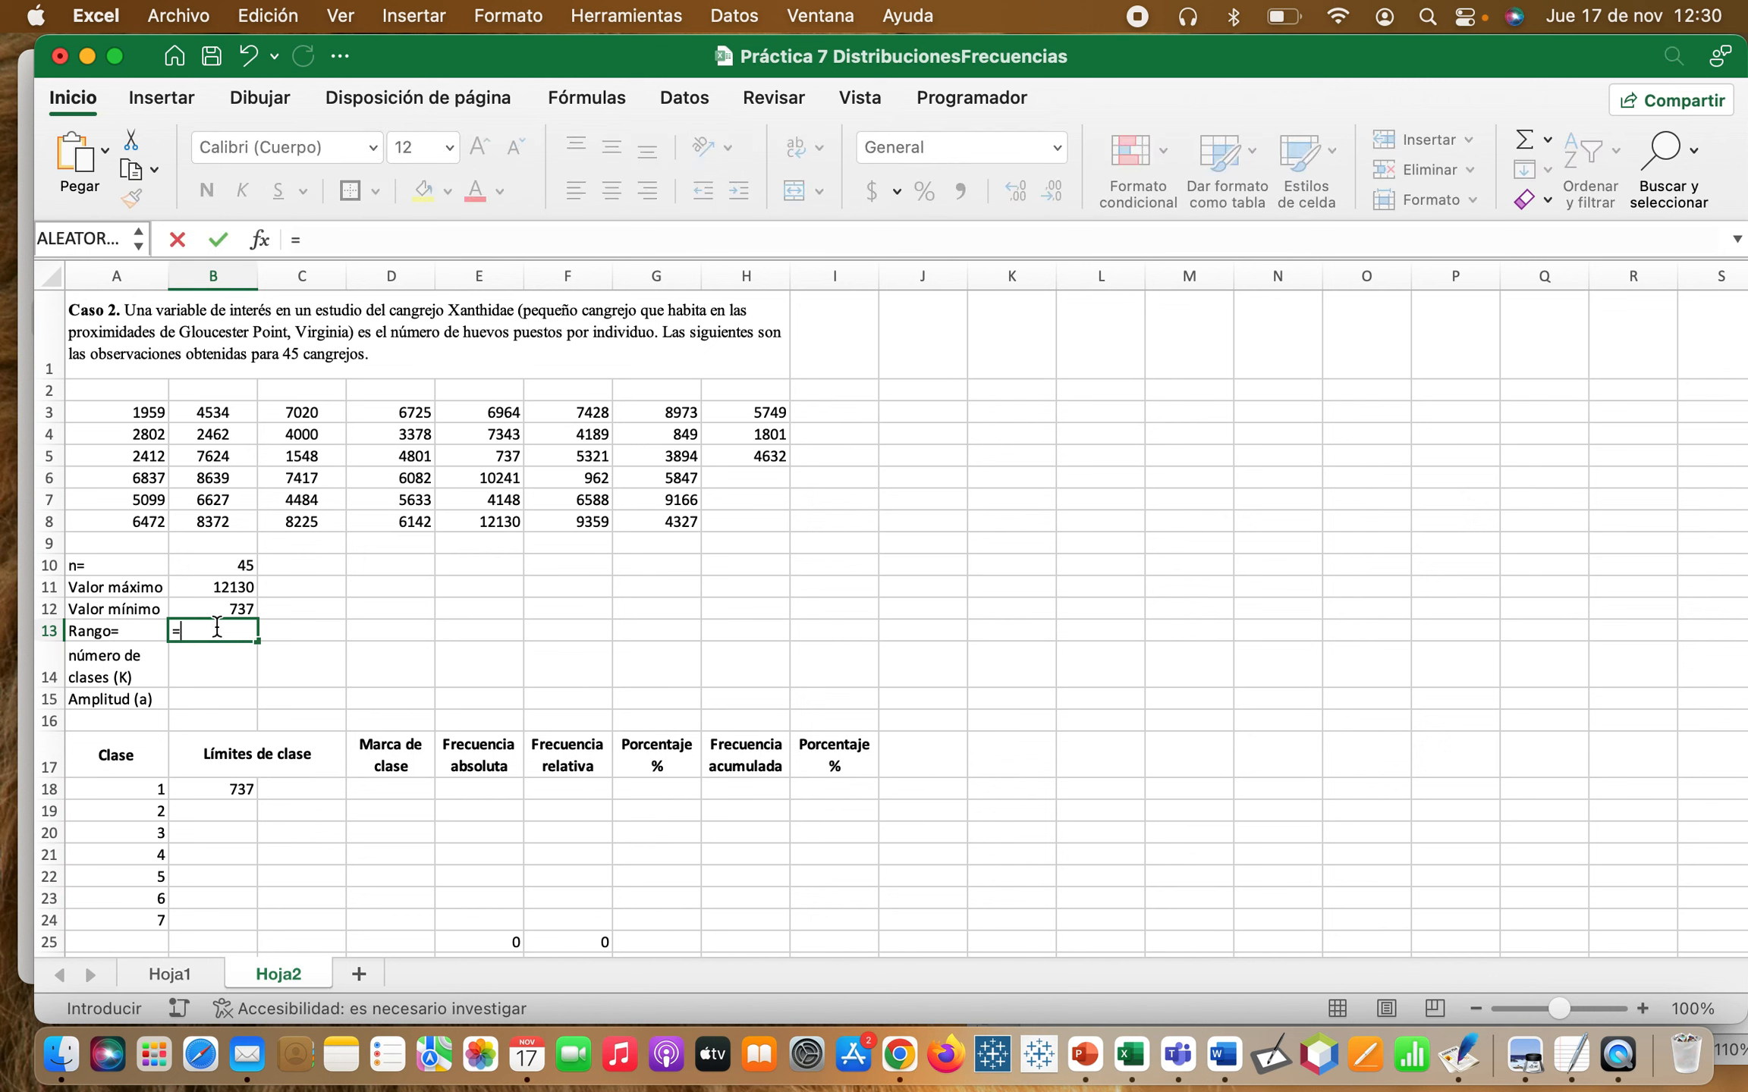
left_click(225, 588)
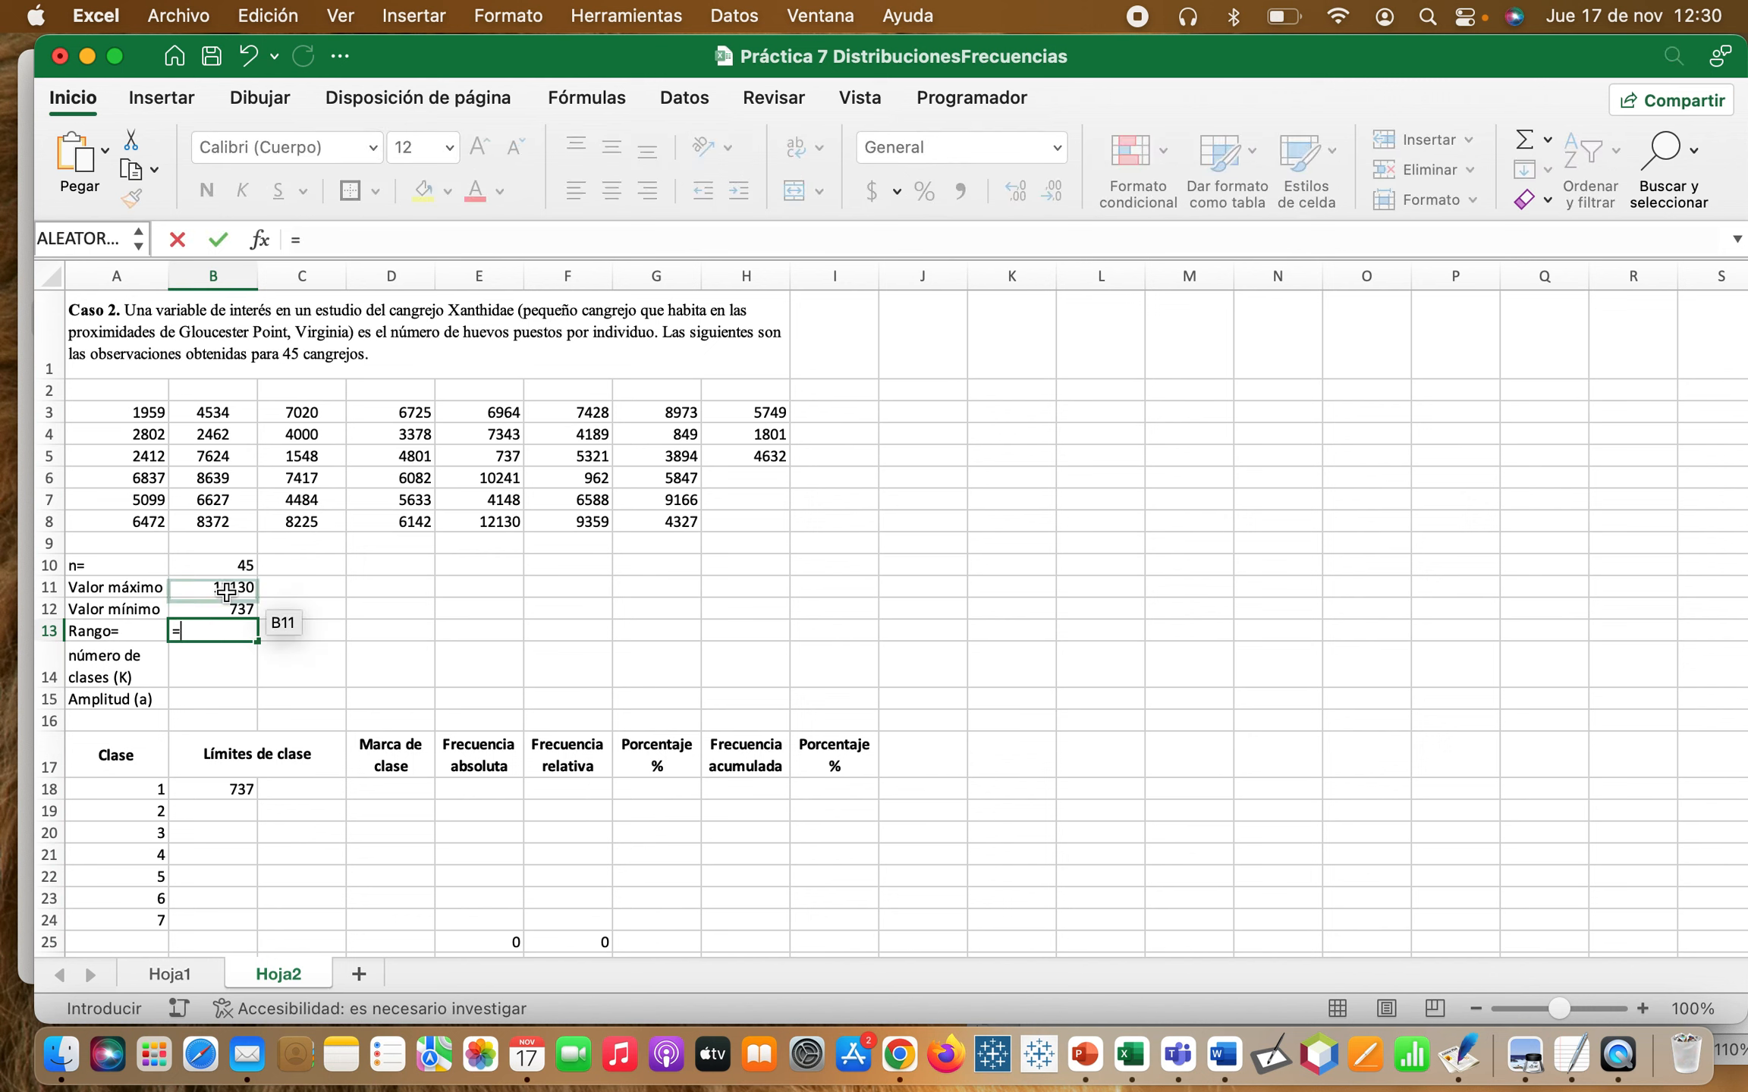
type("-")
left_click(220, 611)
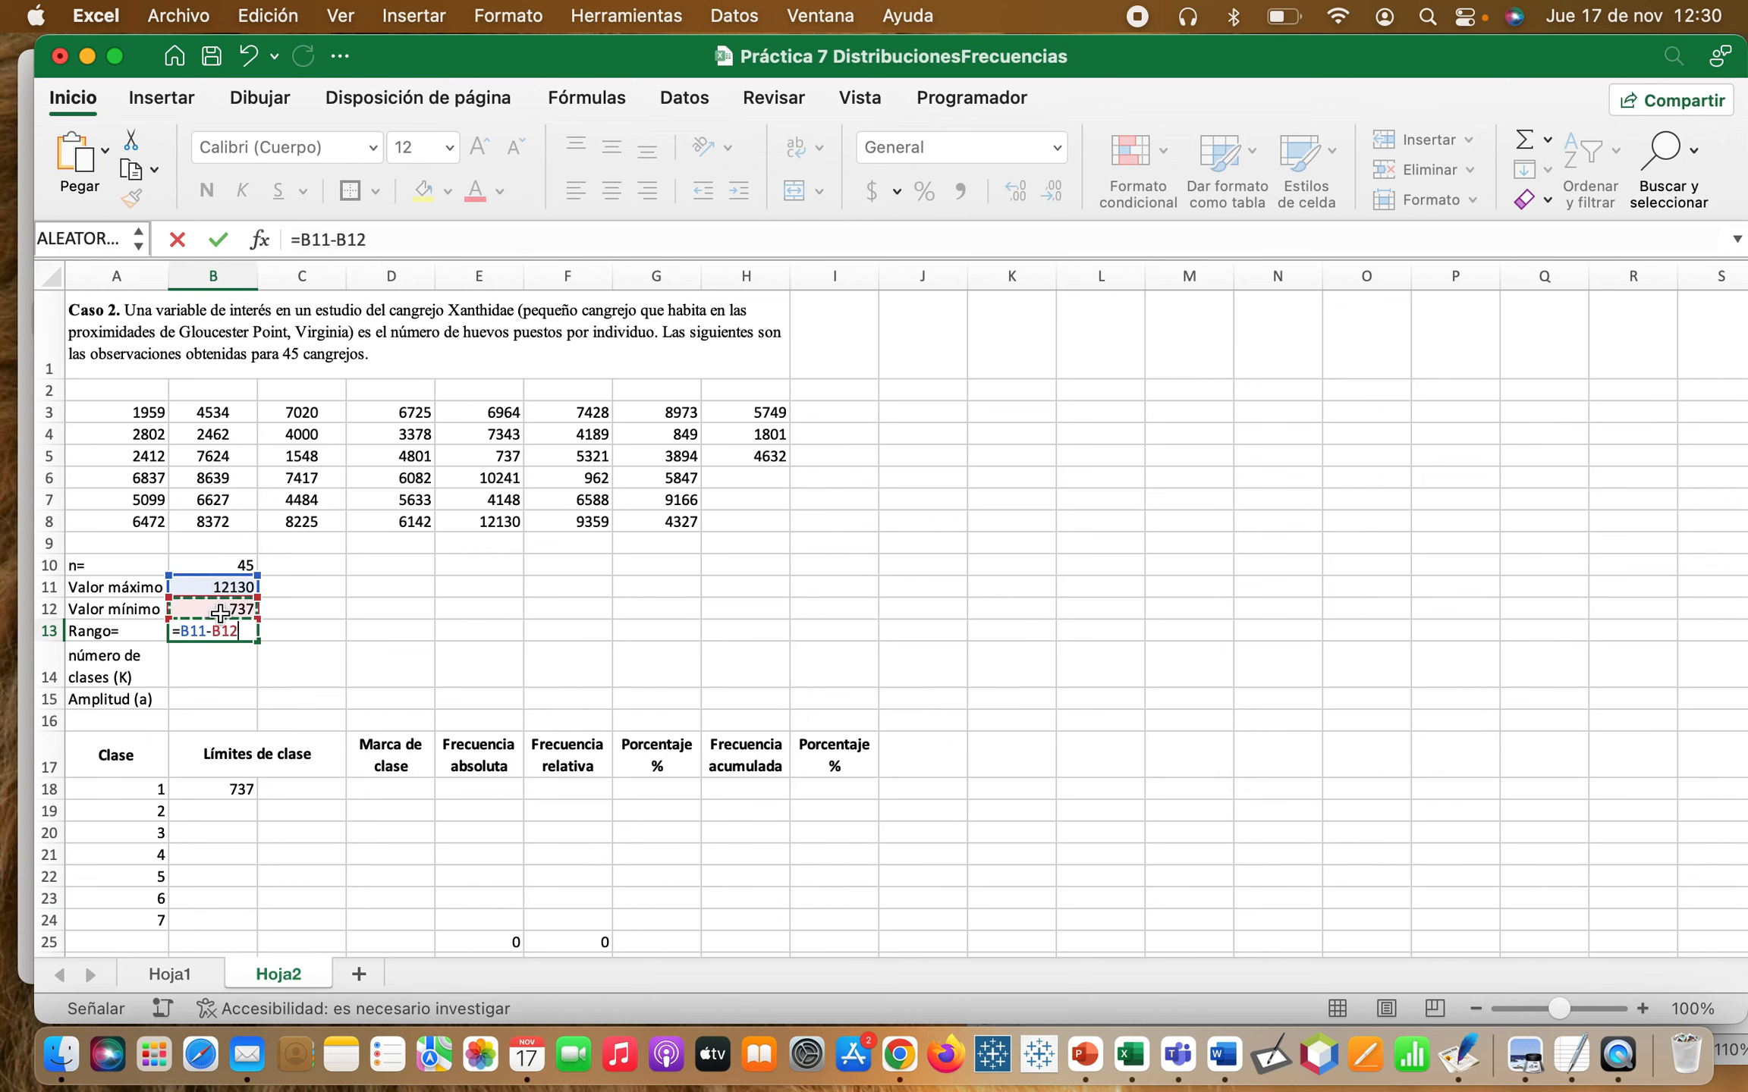
key("Return")
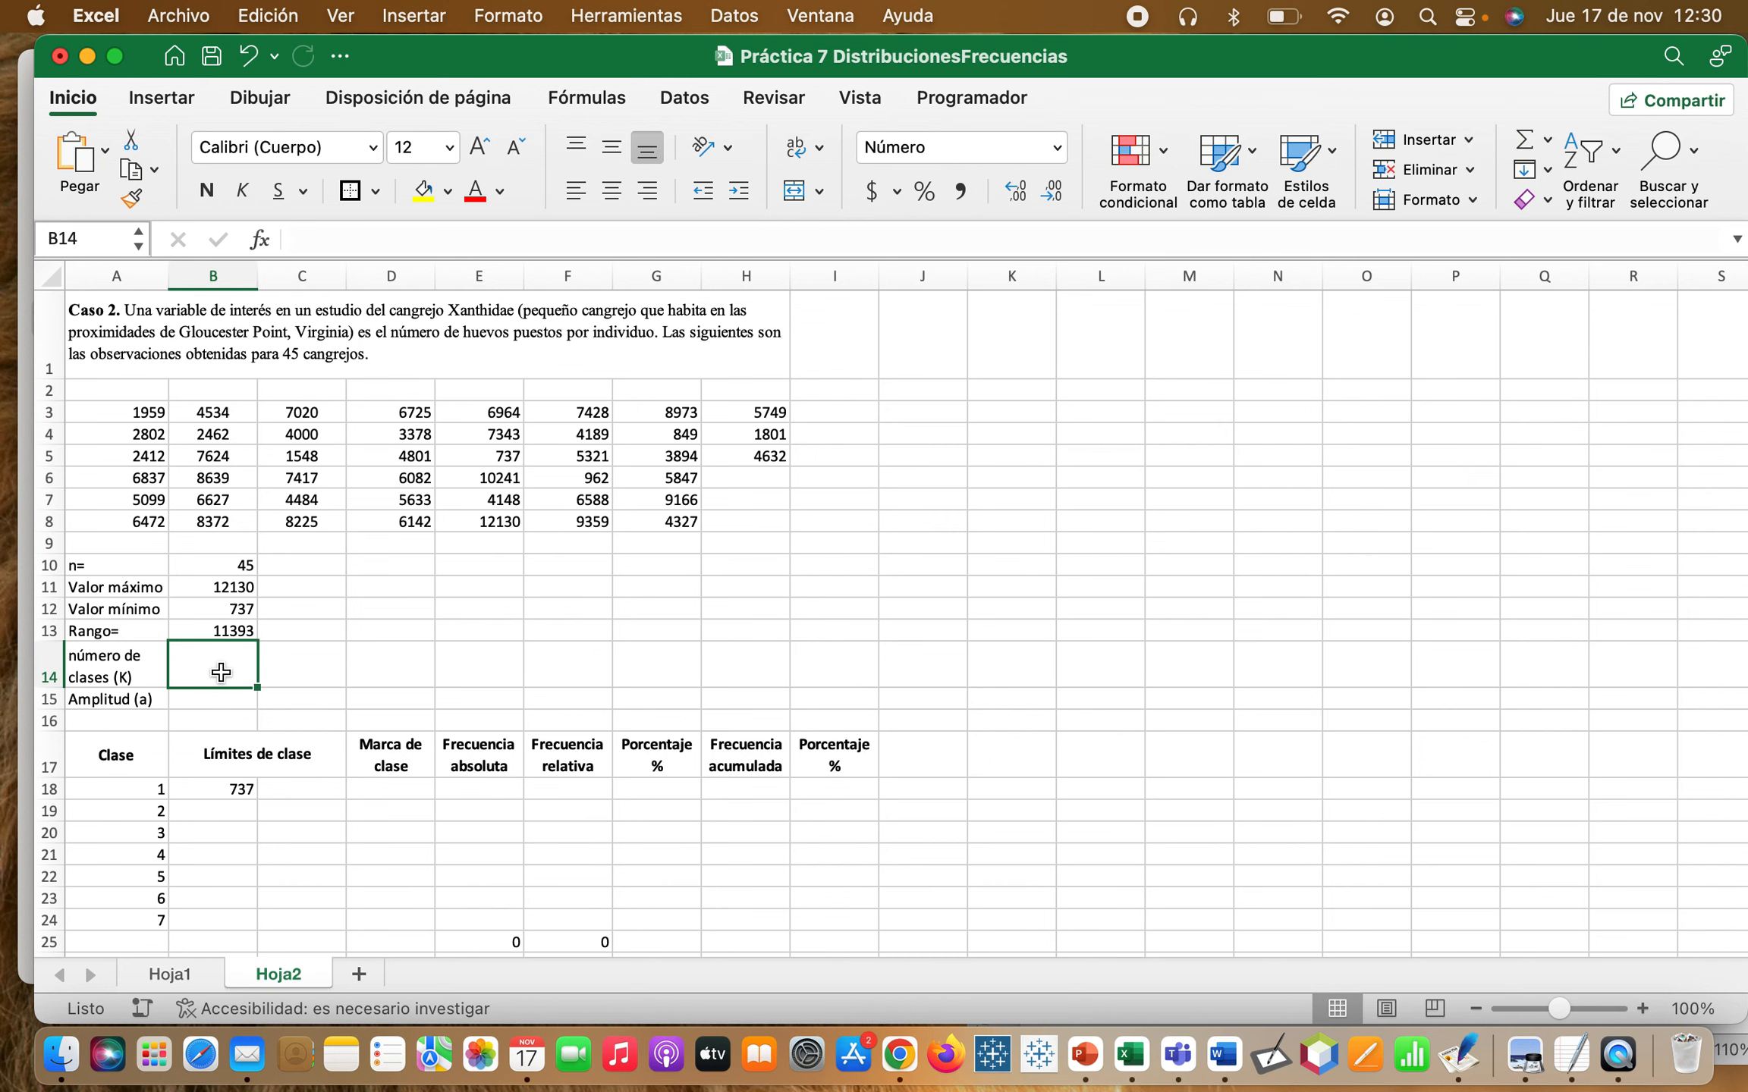
- Calculate the number of classes (K) in B14 with the formula =1+3.322*LOG10(B10)
scroll(219, 796, "down", 3)
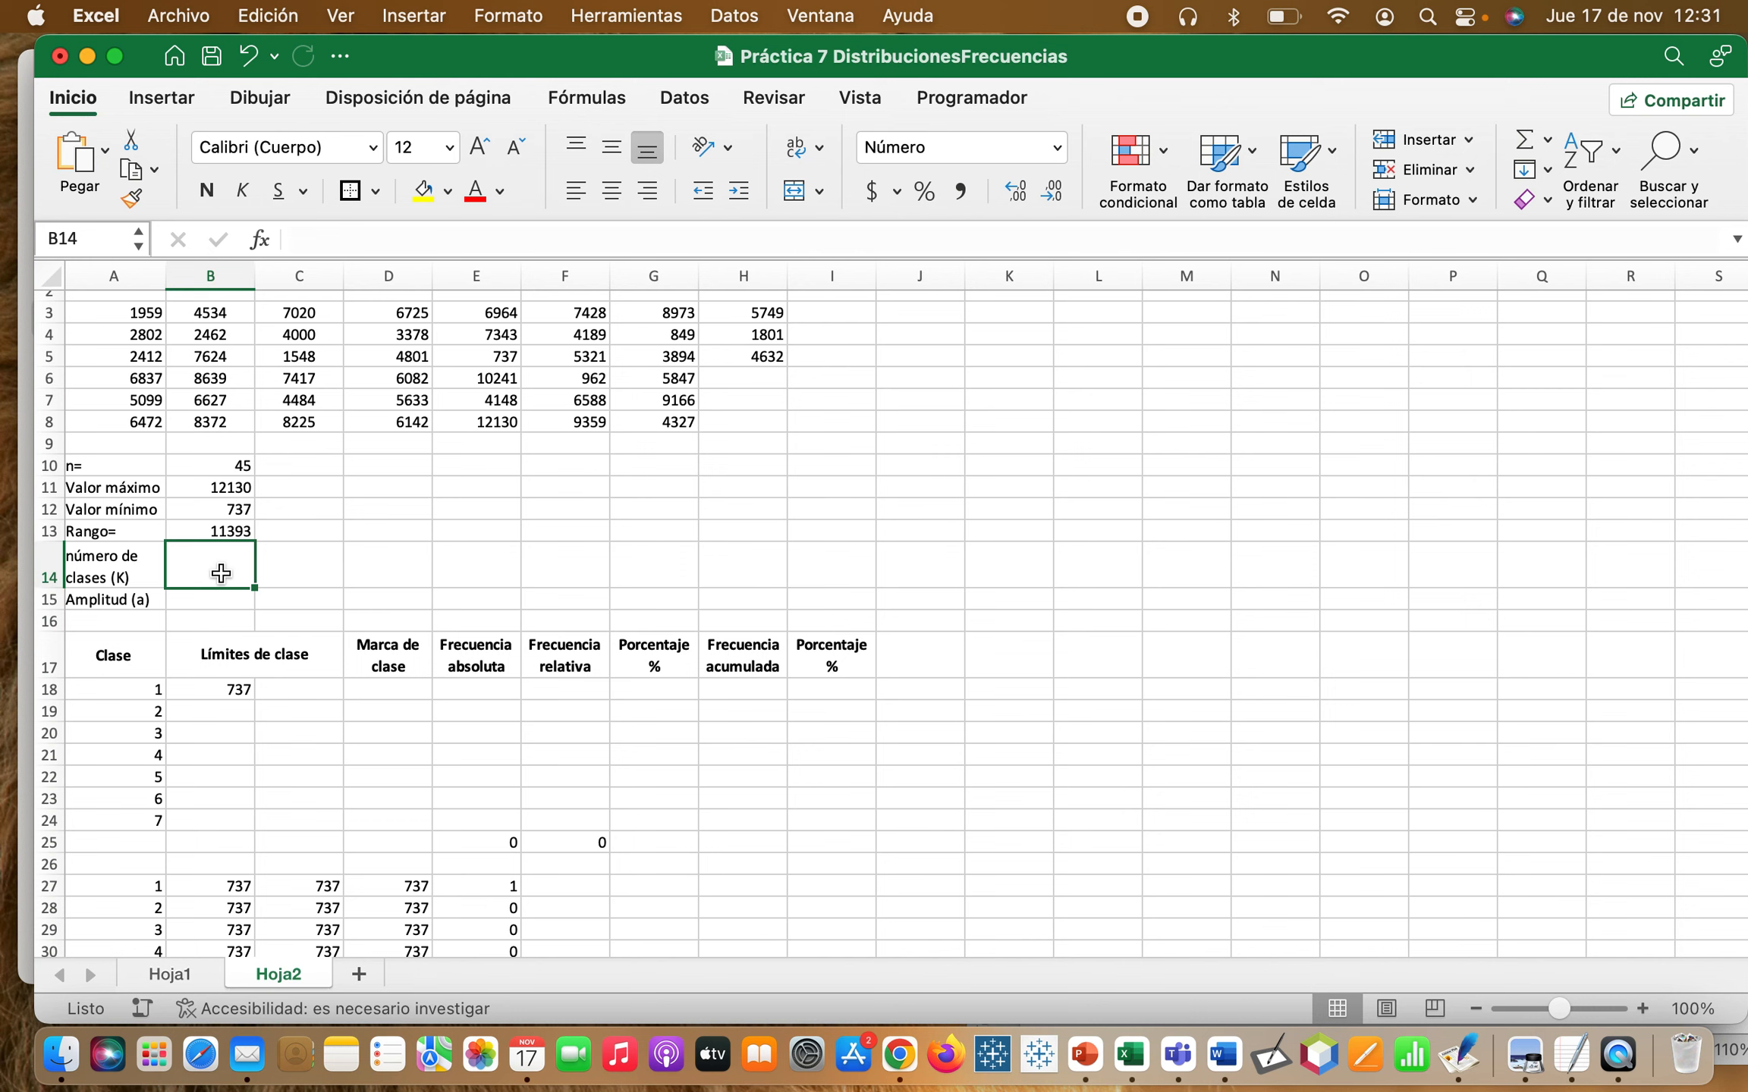
type("=")
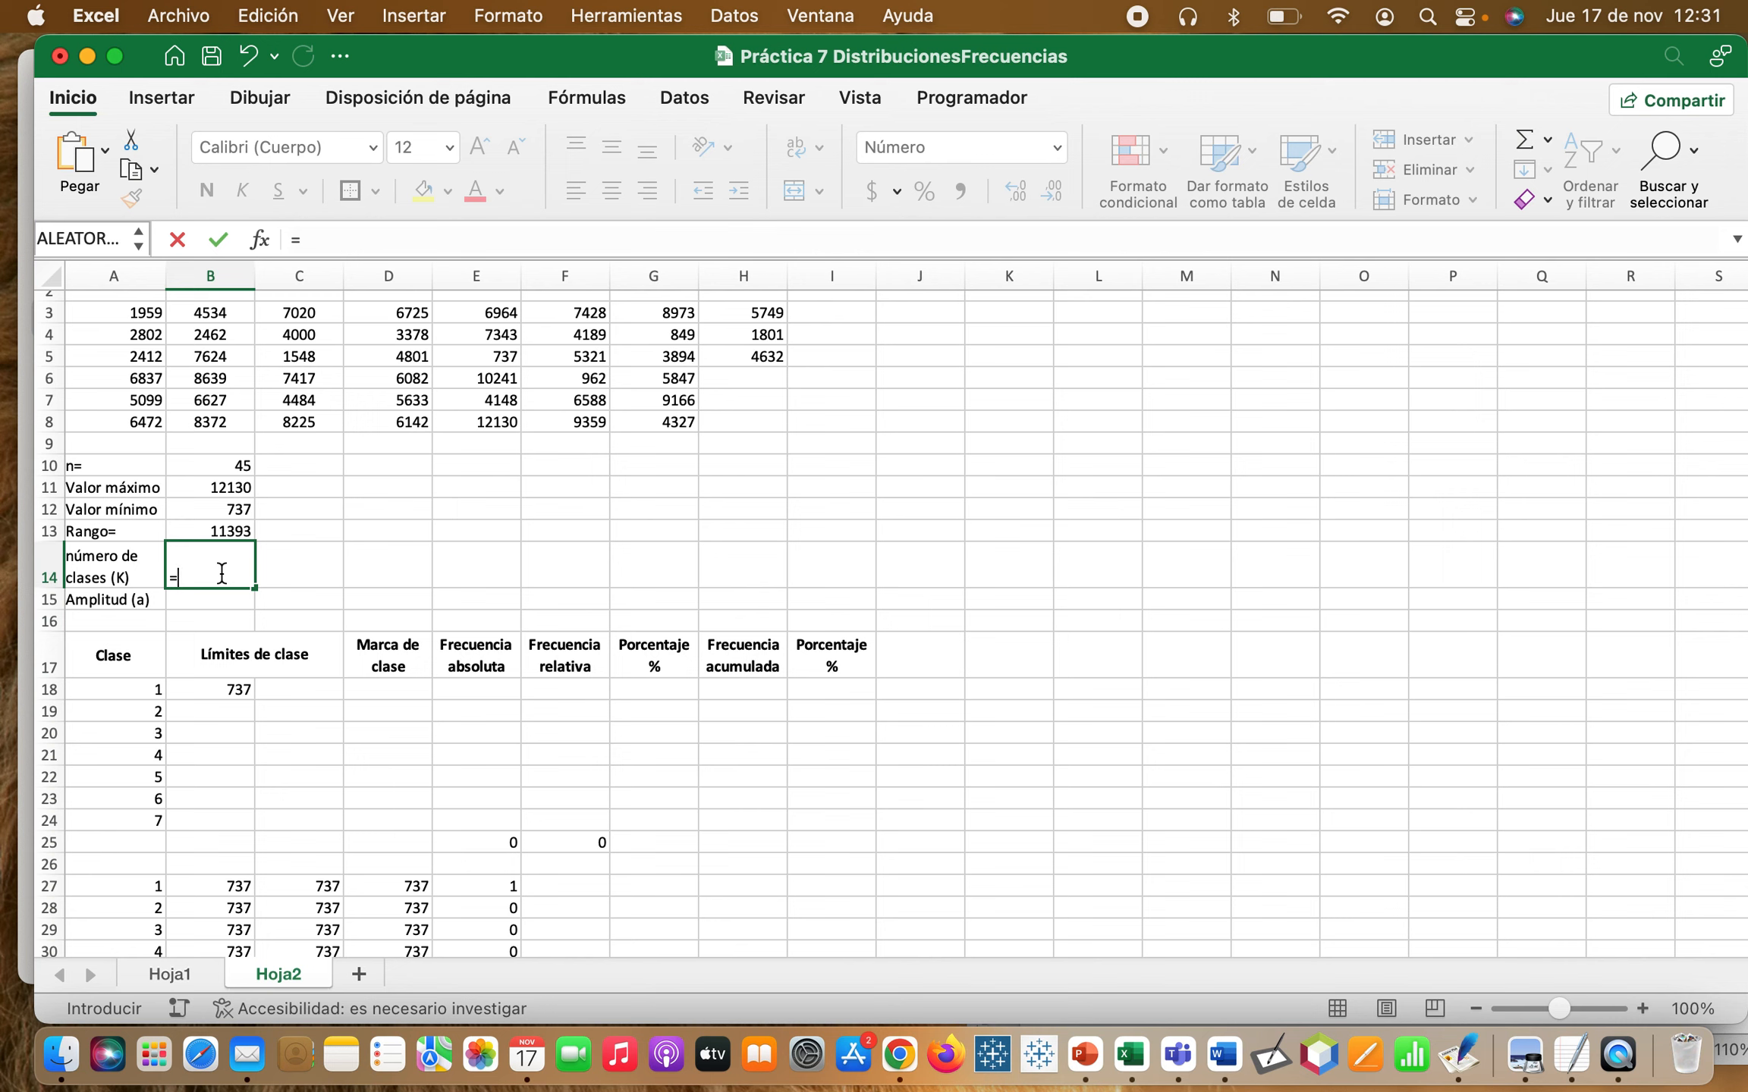
type("1+3.322*log")
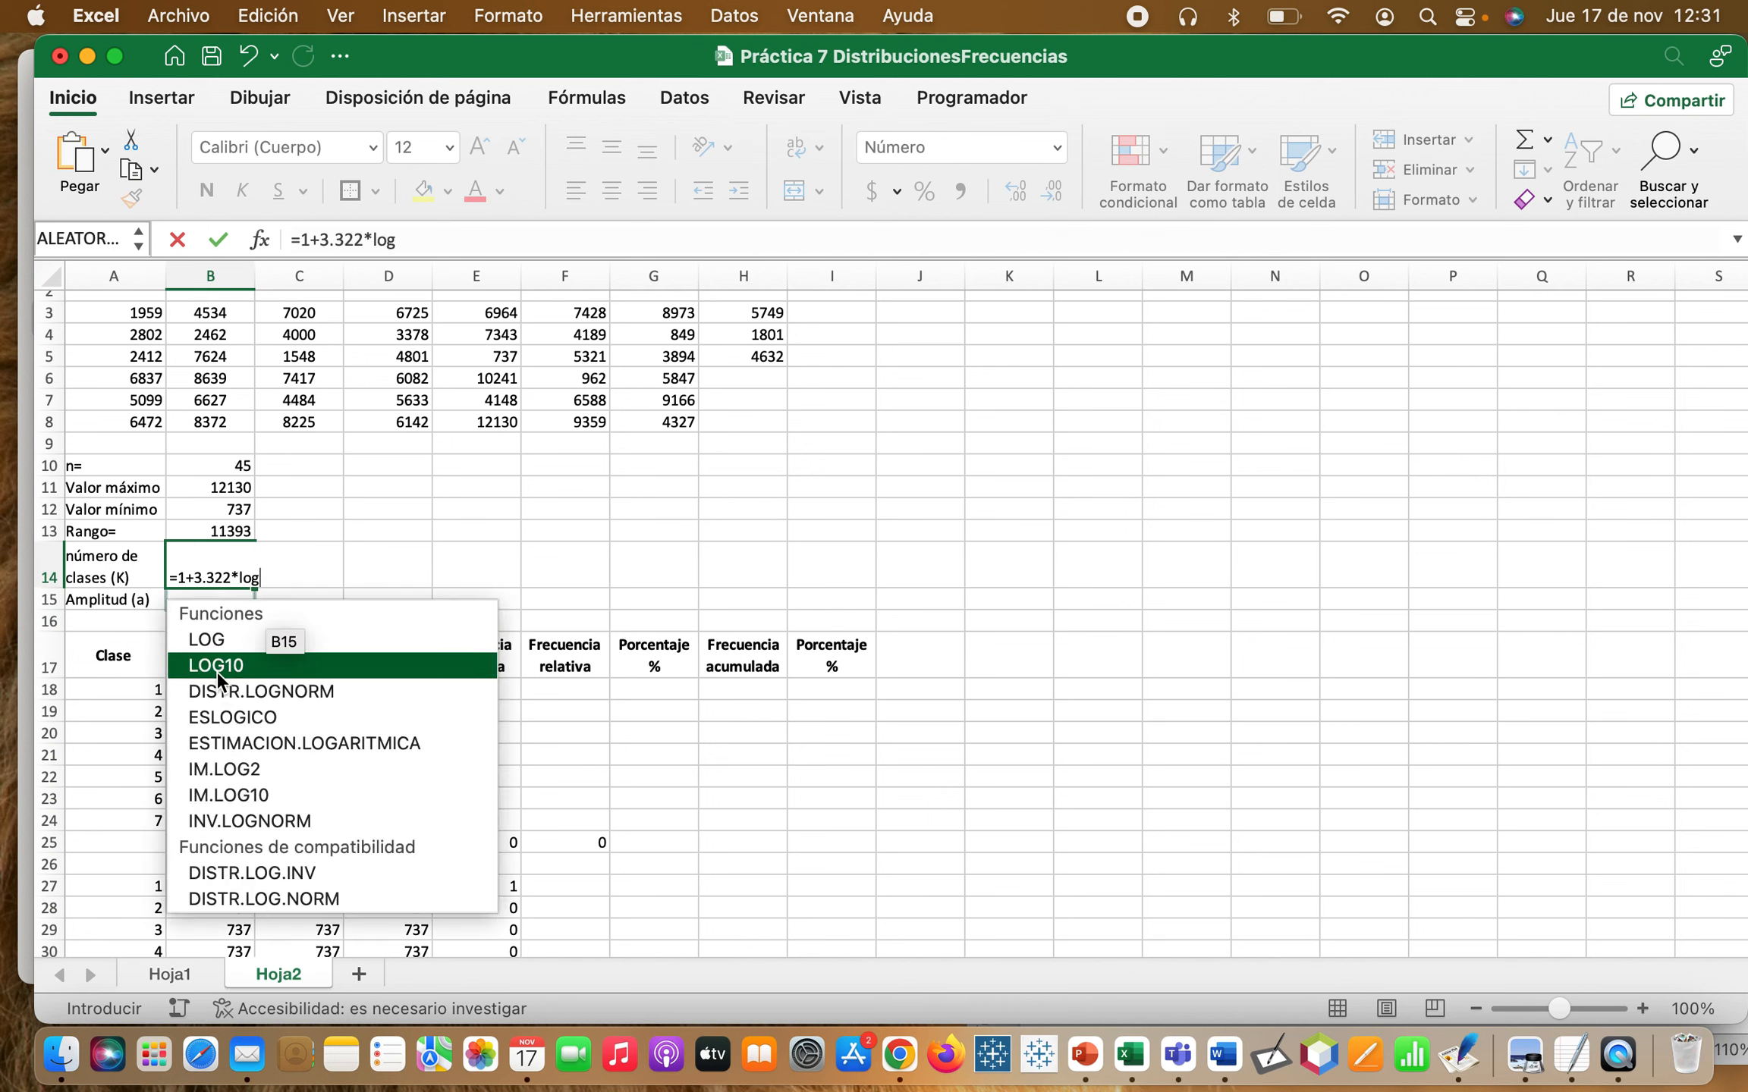
double_click(216, 670)
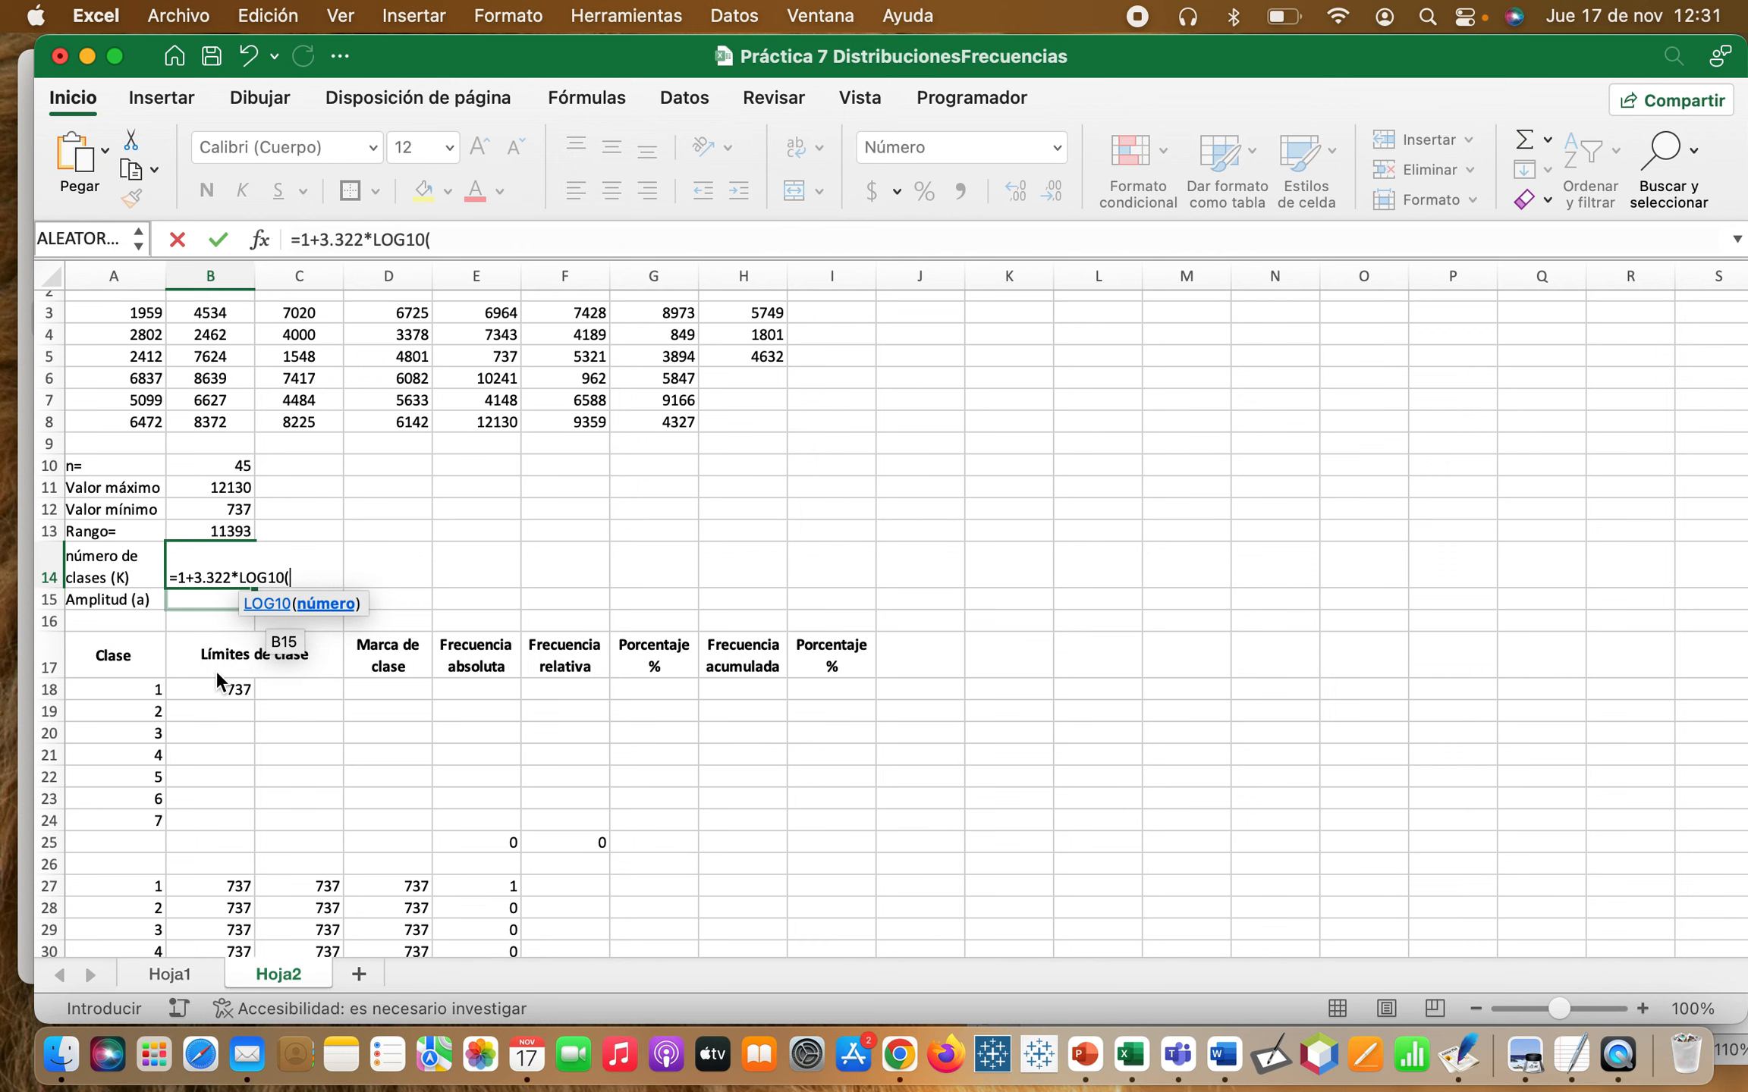
left_click(227, 466)
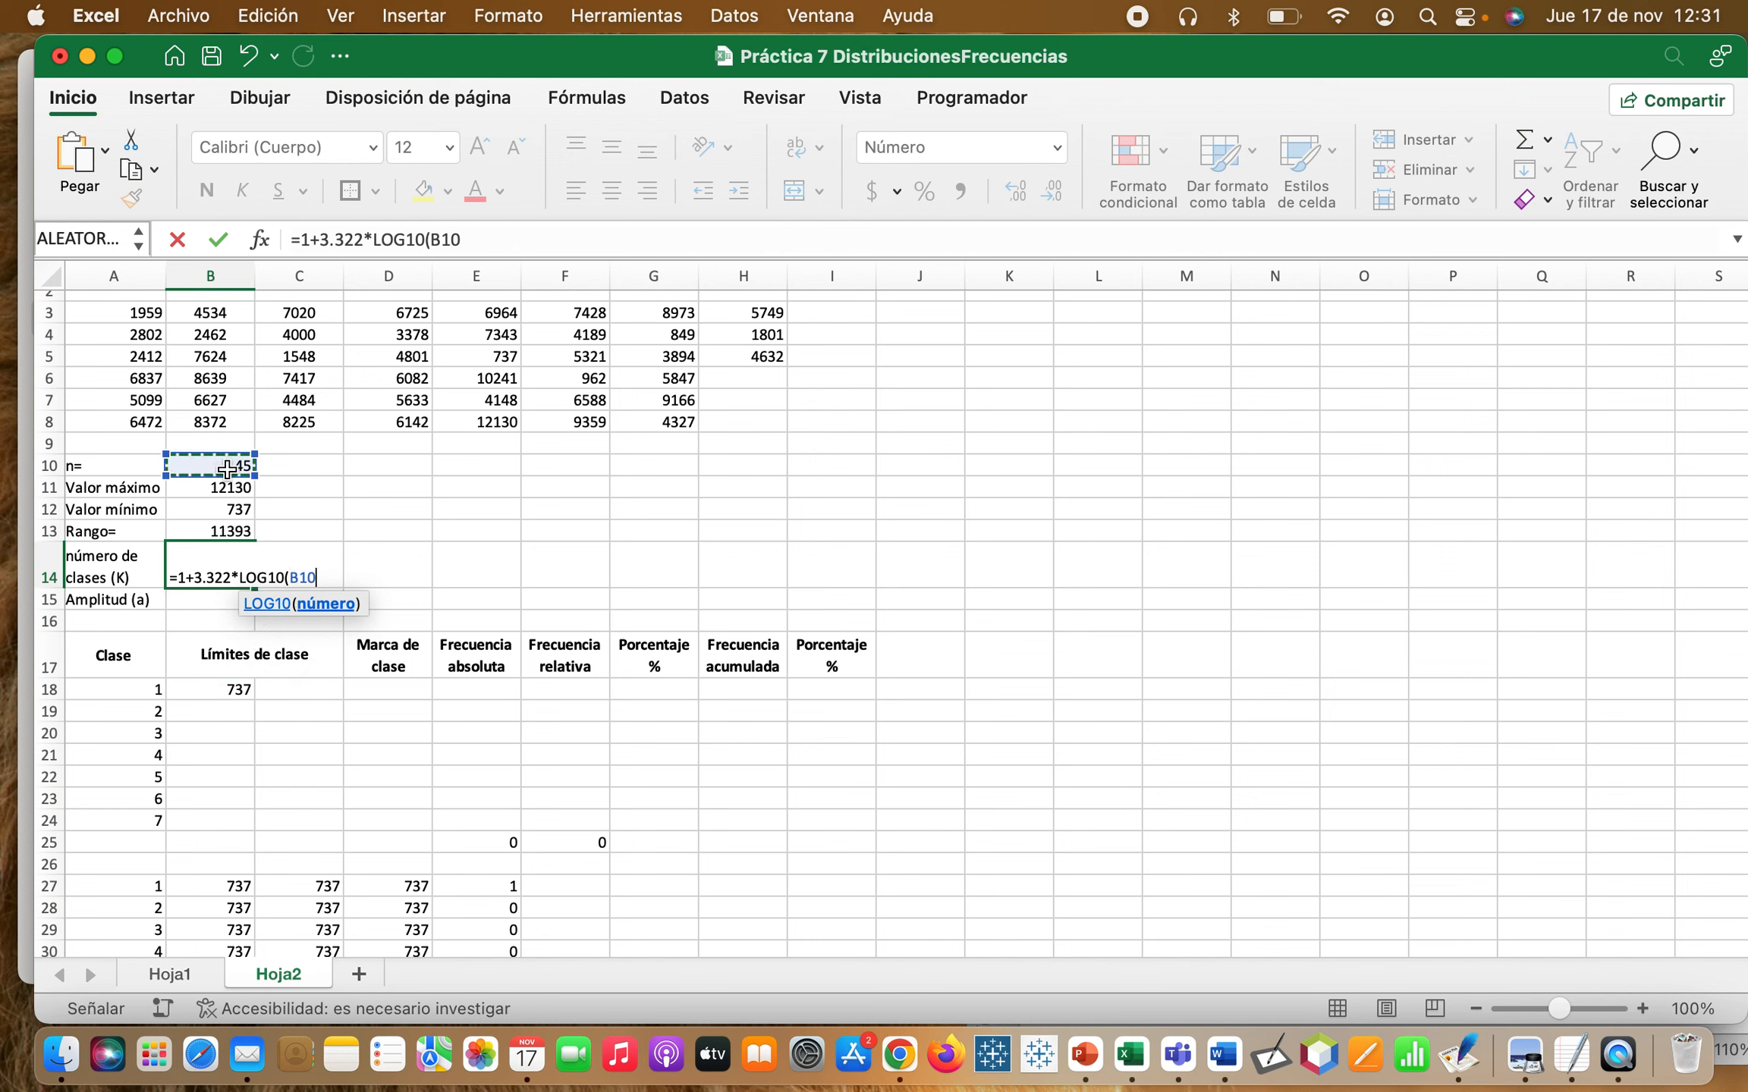
type(")")
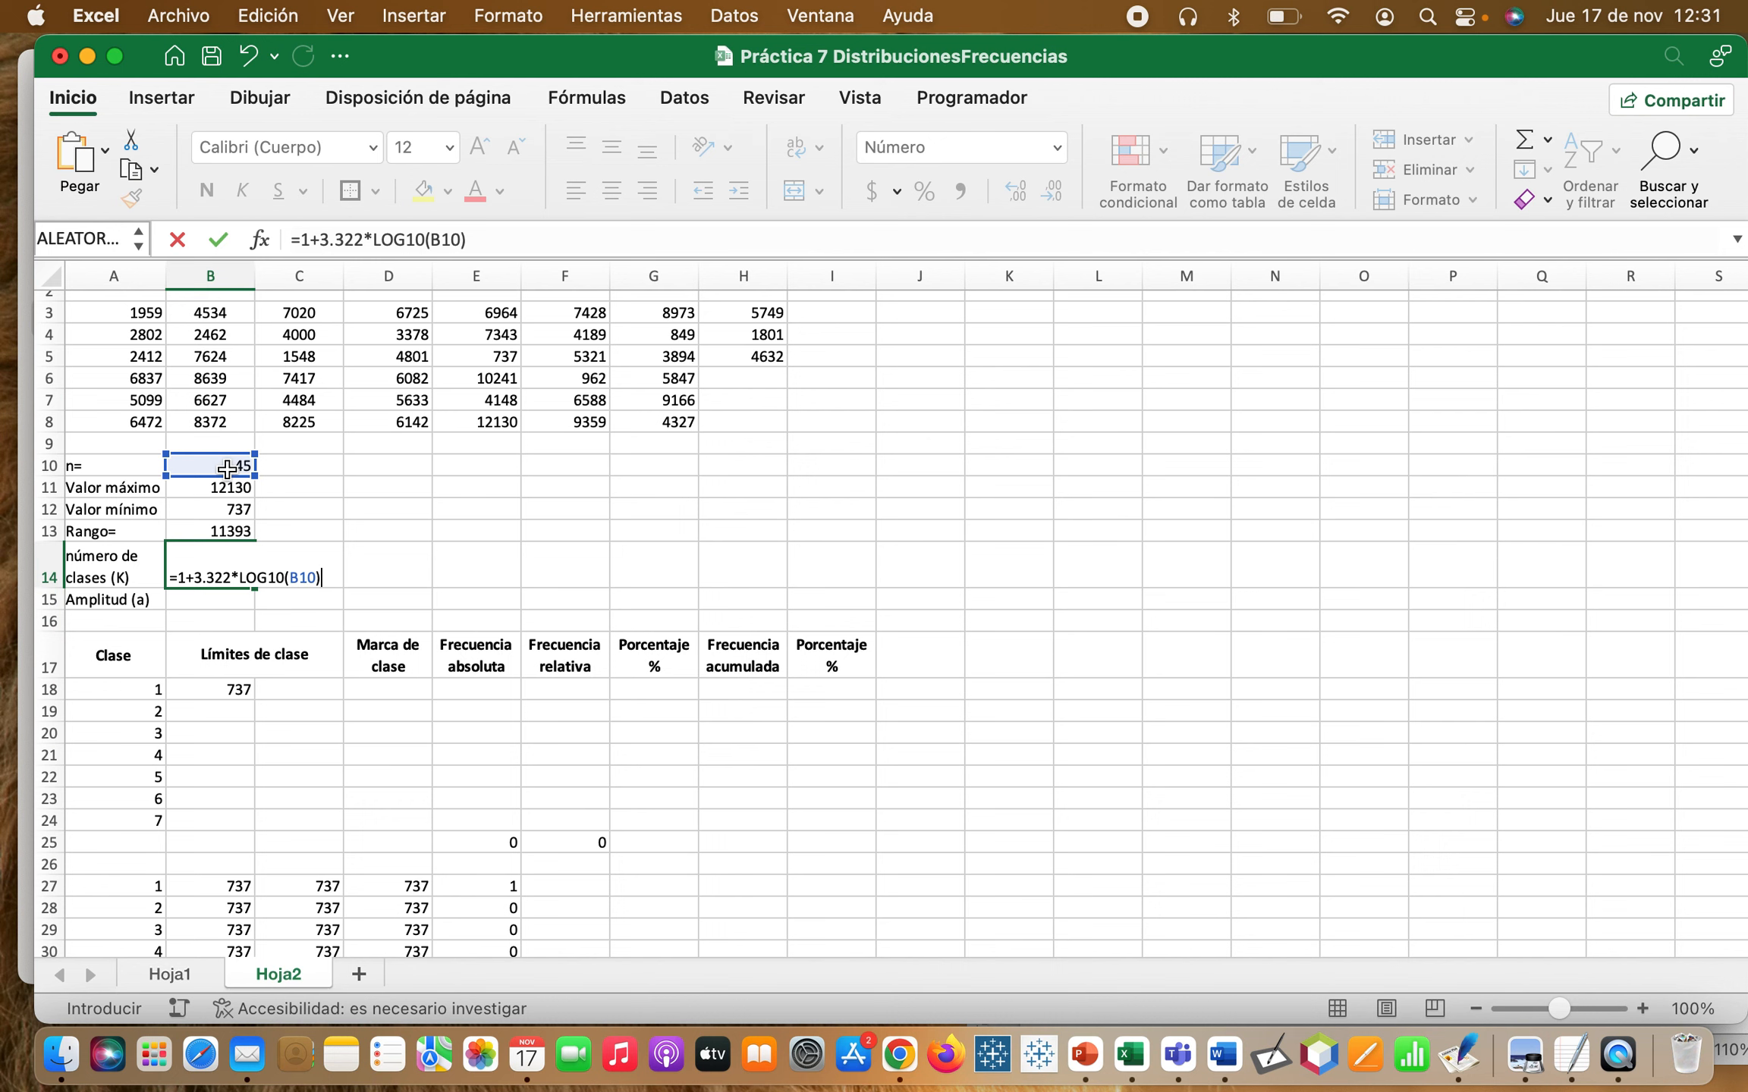
key("Return")
left_click(222, 557)
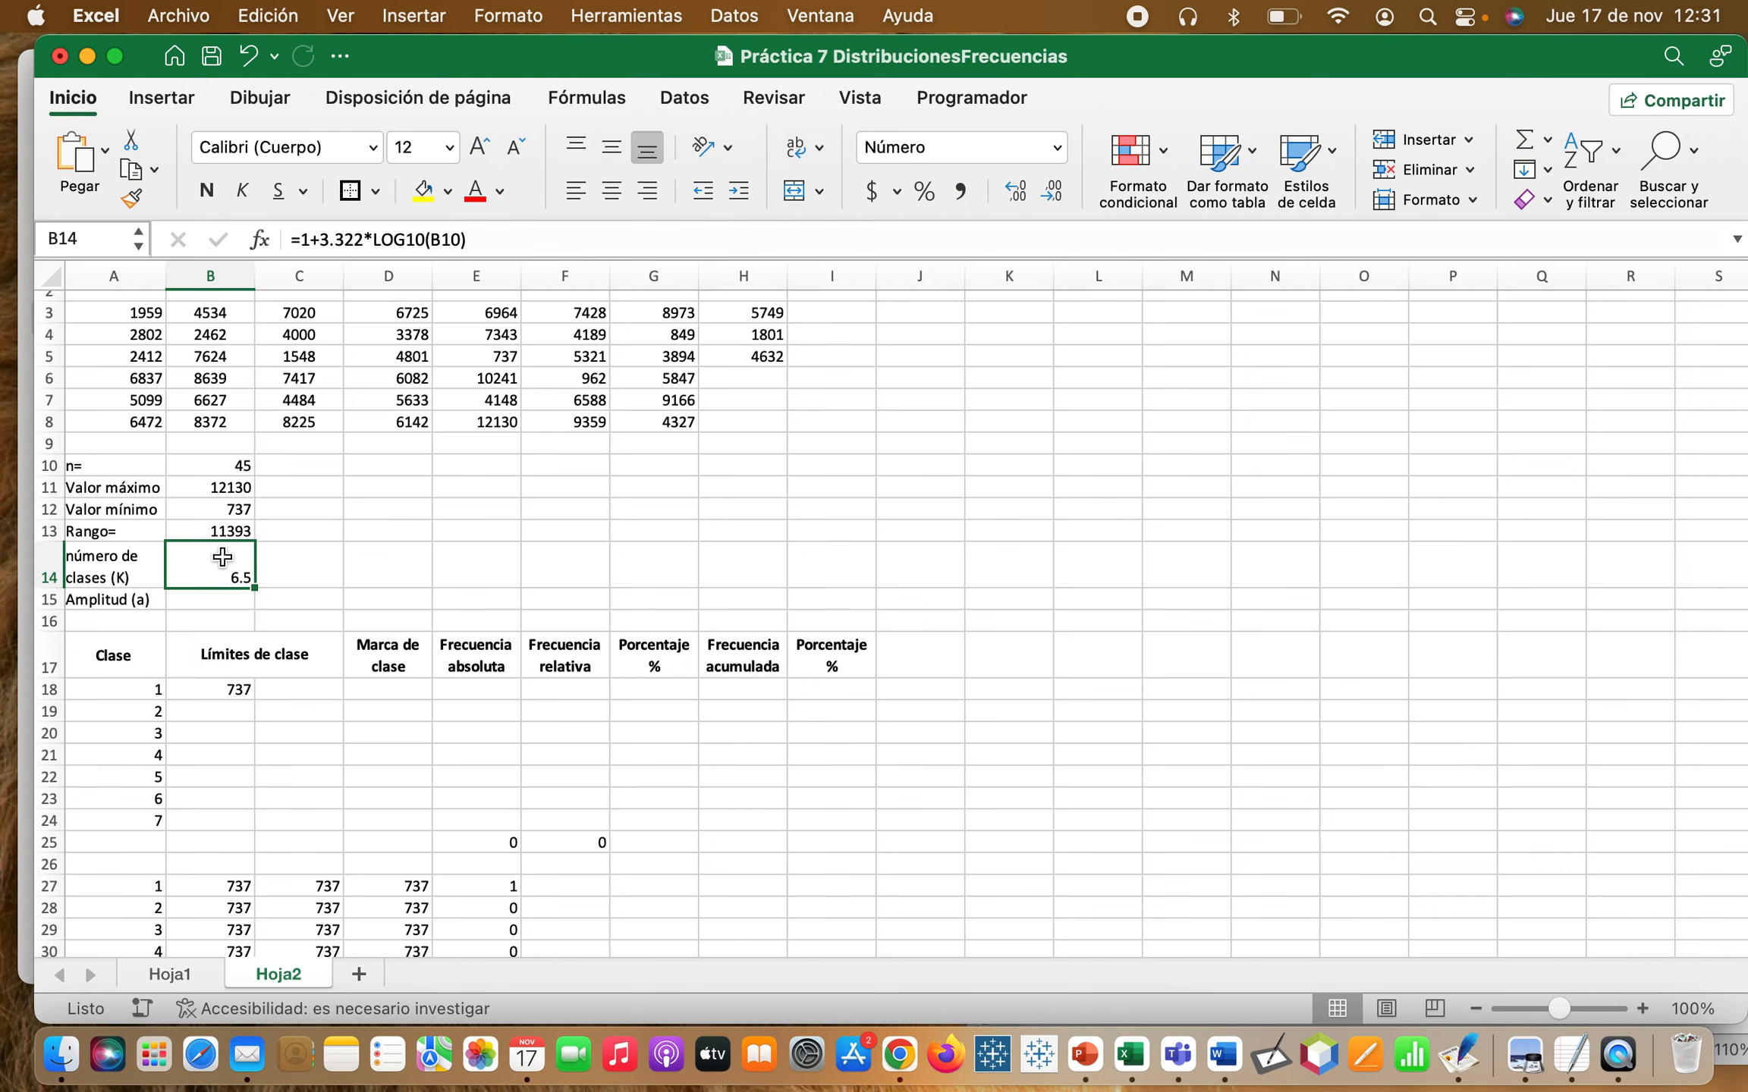
- Enter 7 in C14 as the rounded number of classes beside the calculated K
left_click(339, 557)
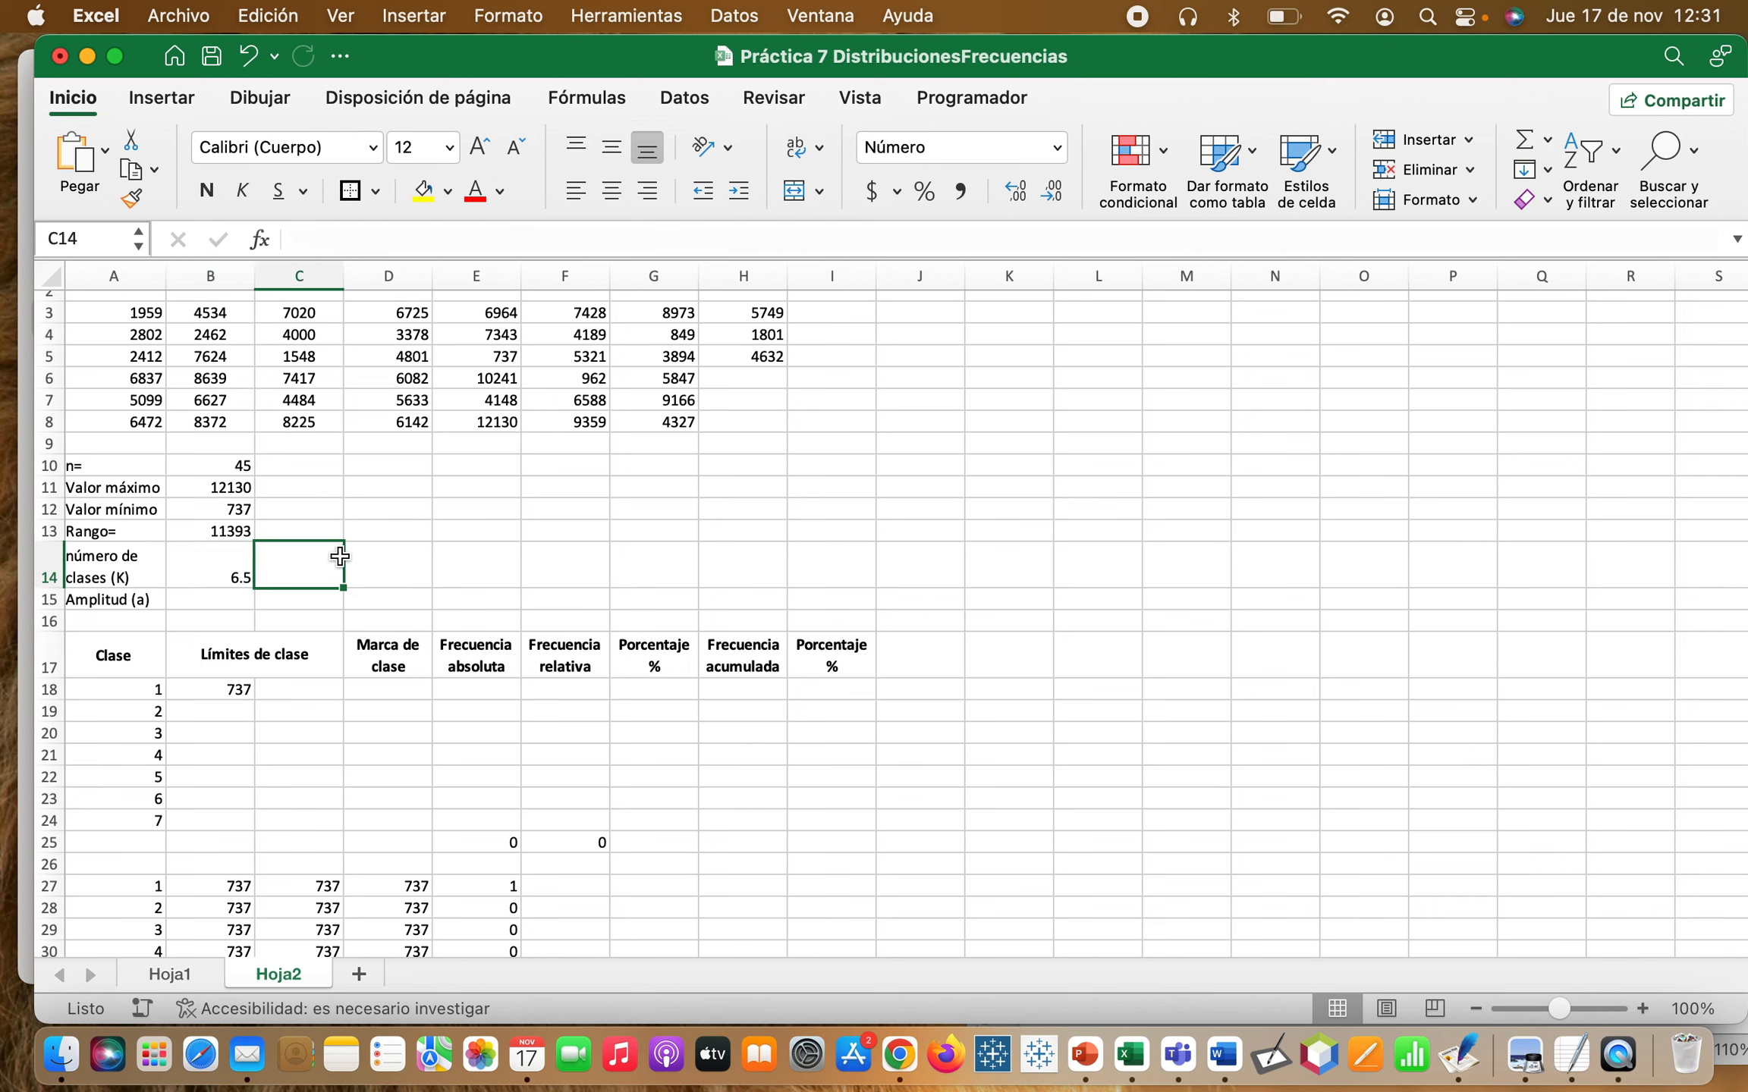
left_click(191, 565)
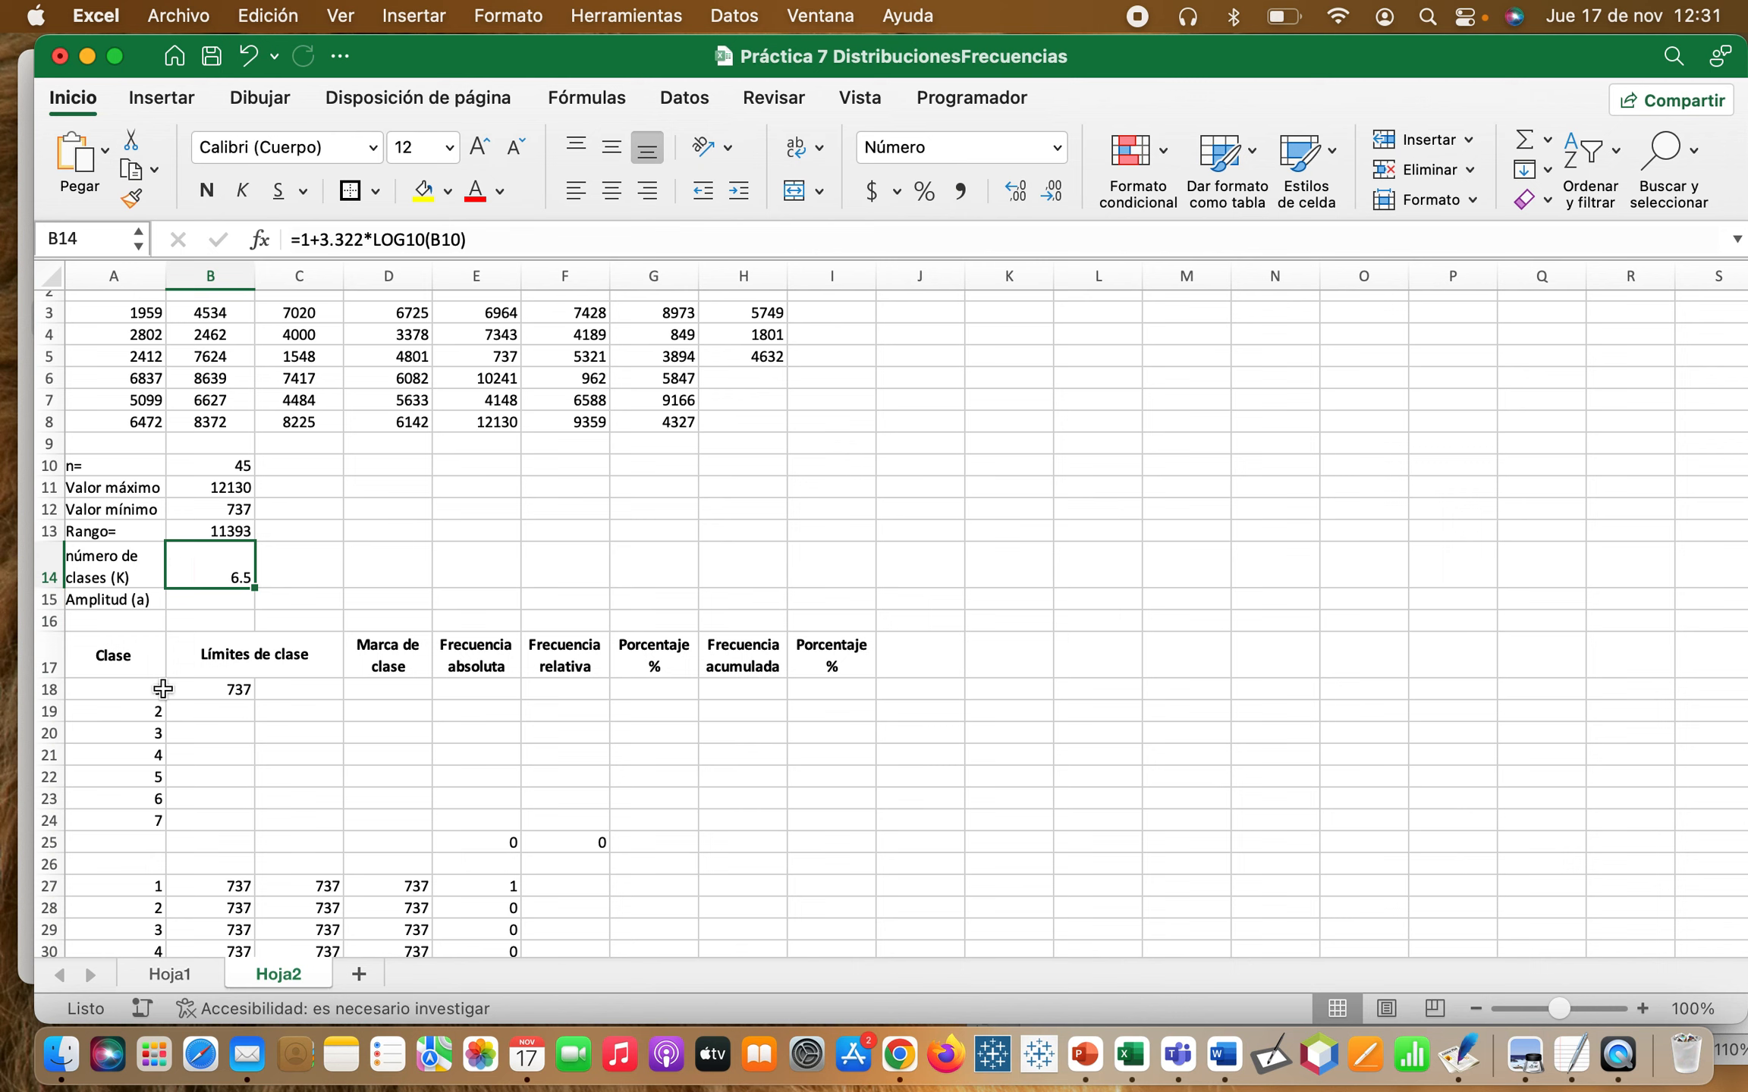
left_click(316, 569)
type("7")
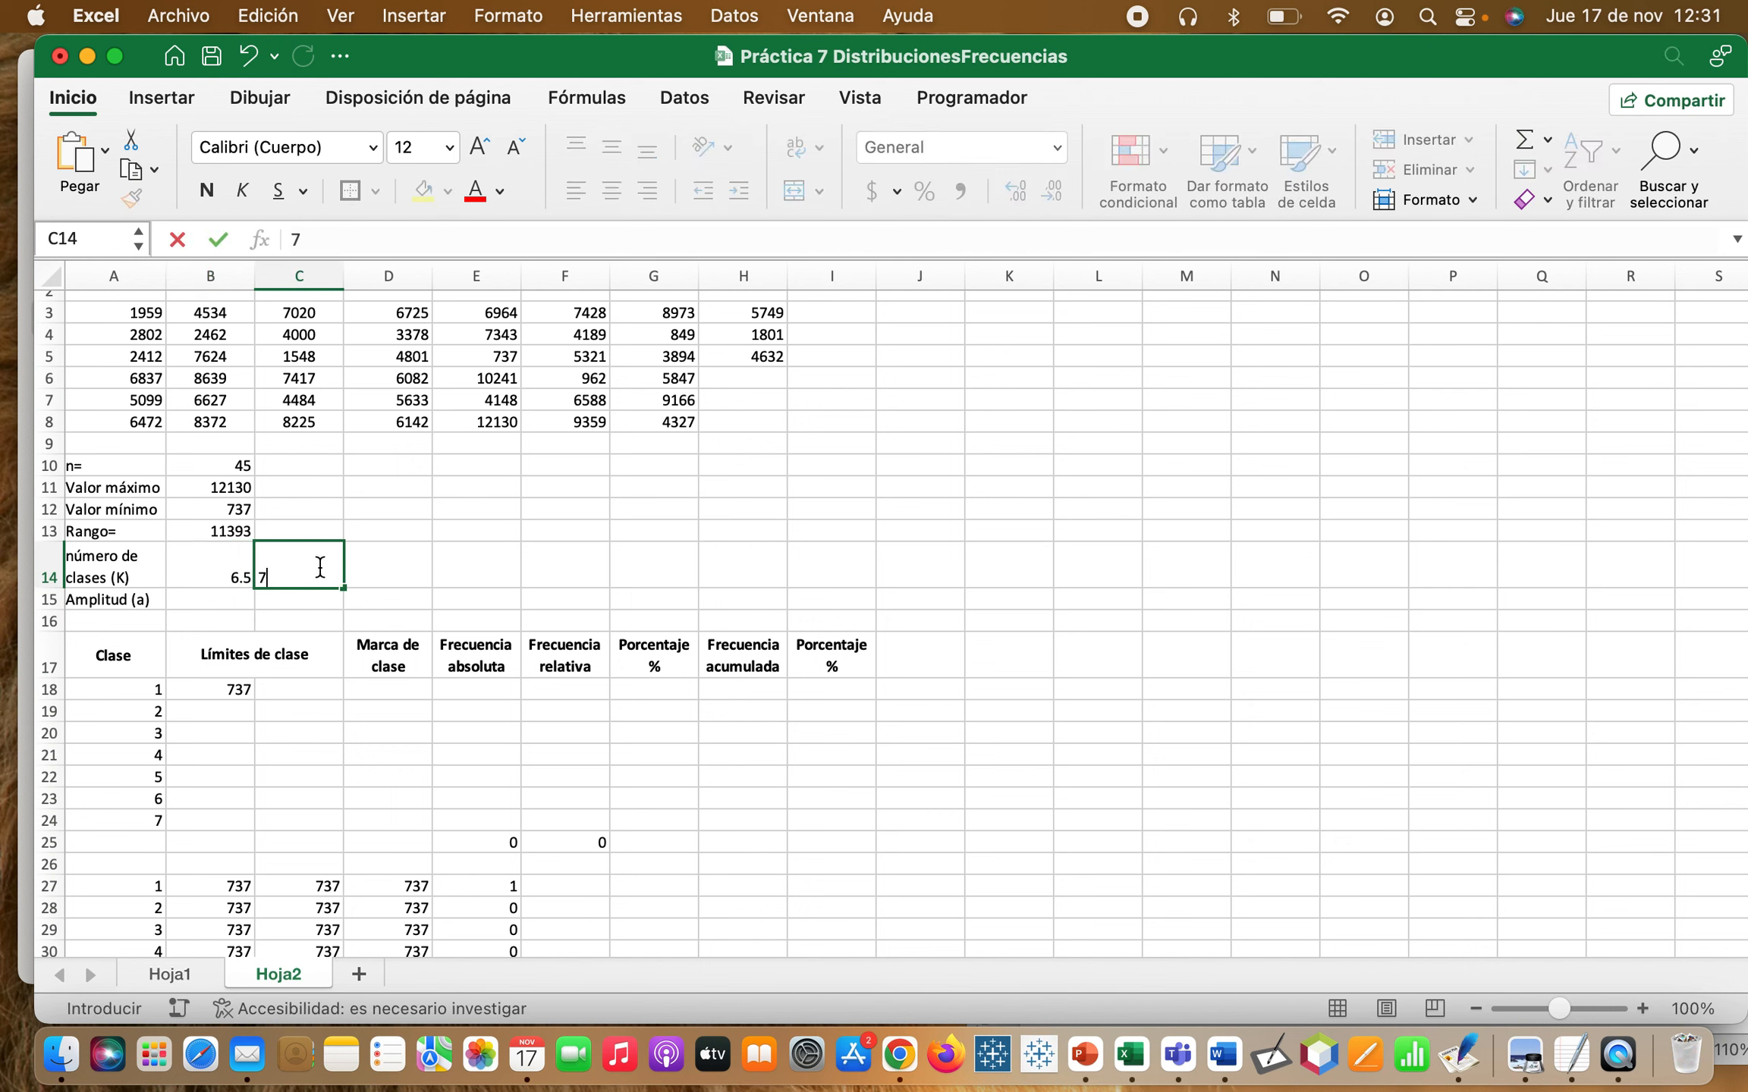
key("Return")
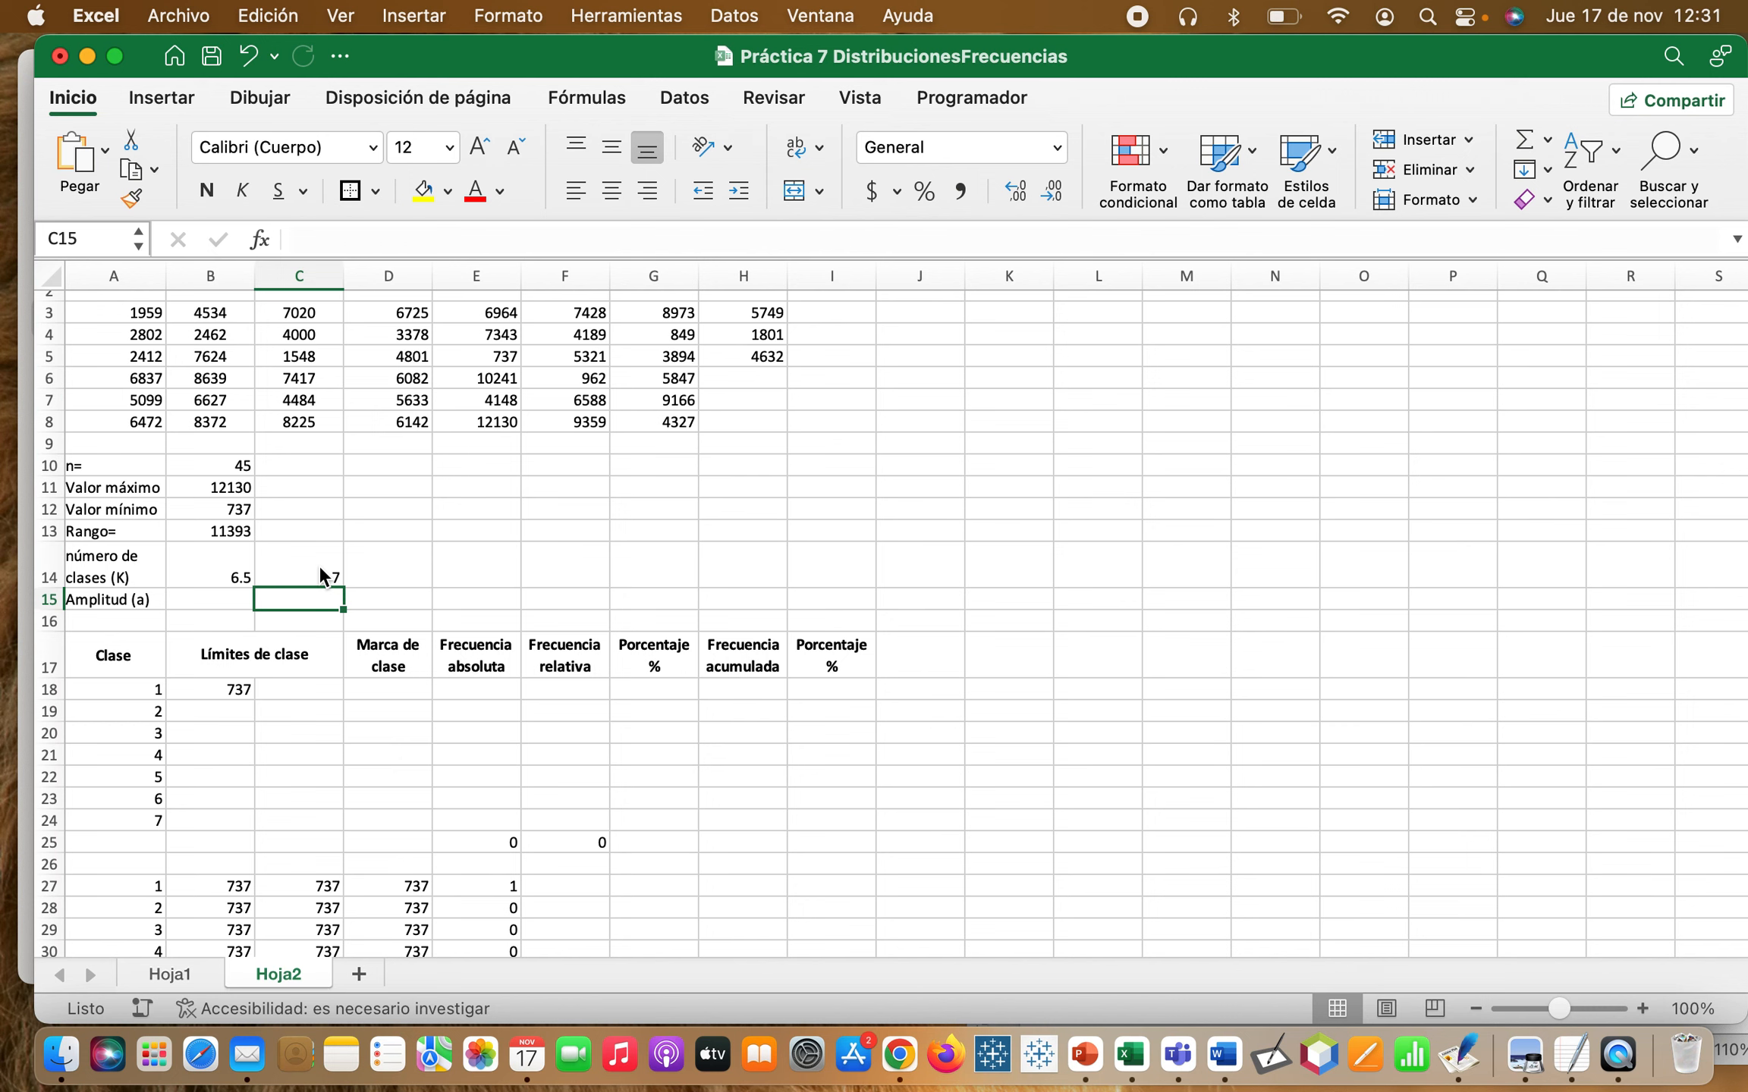
- Clear the old class numbers 2 to 7 in A19:A24, keeping class 1 in A18
left_click(135, 695)
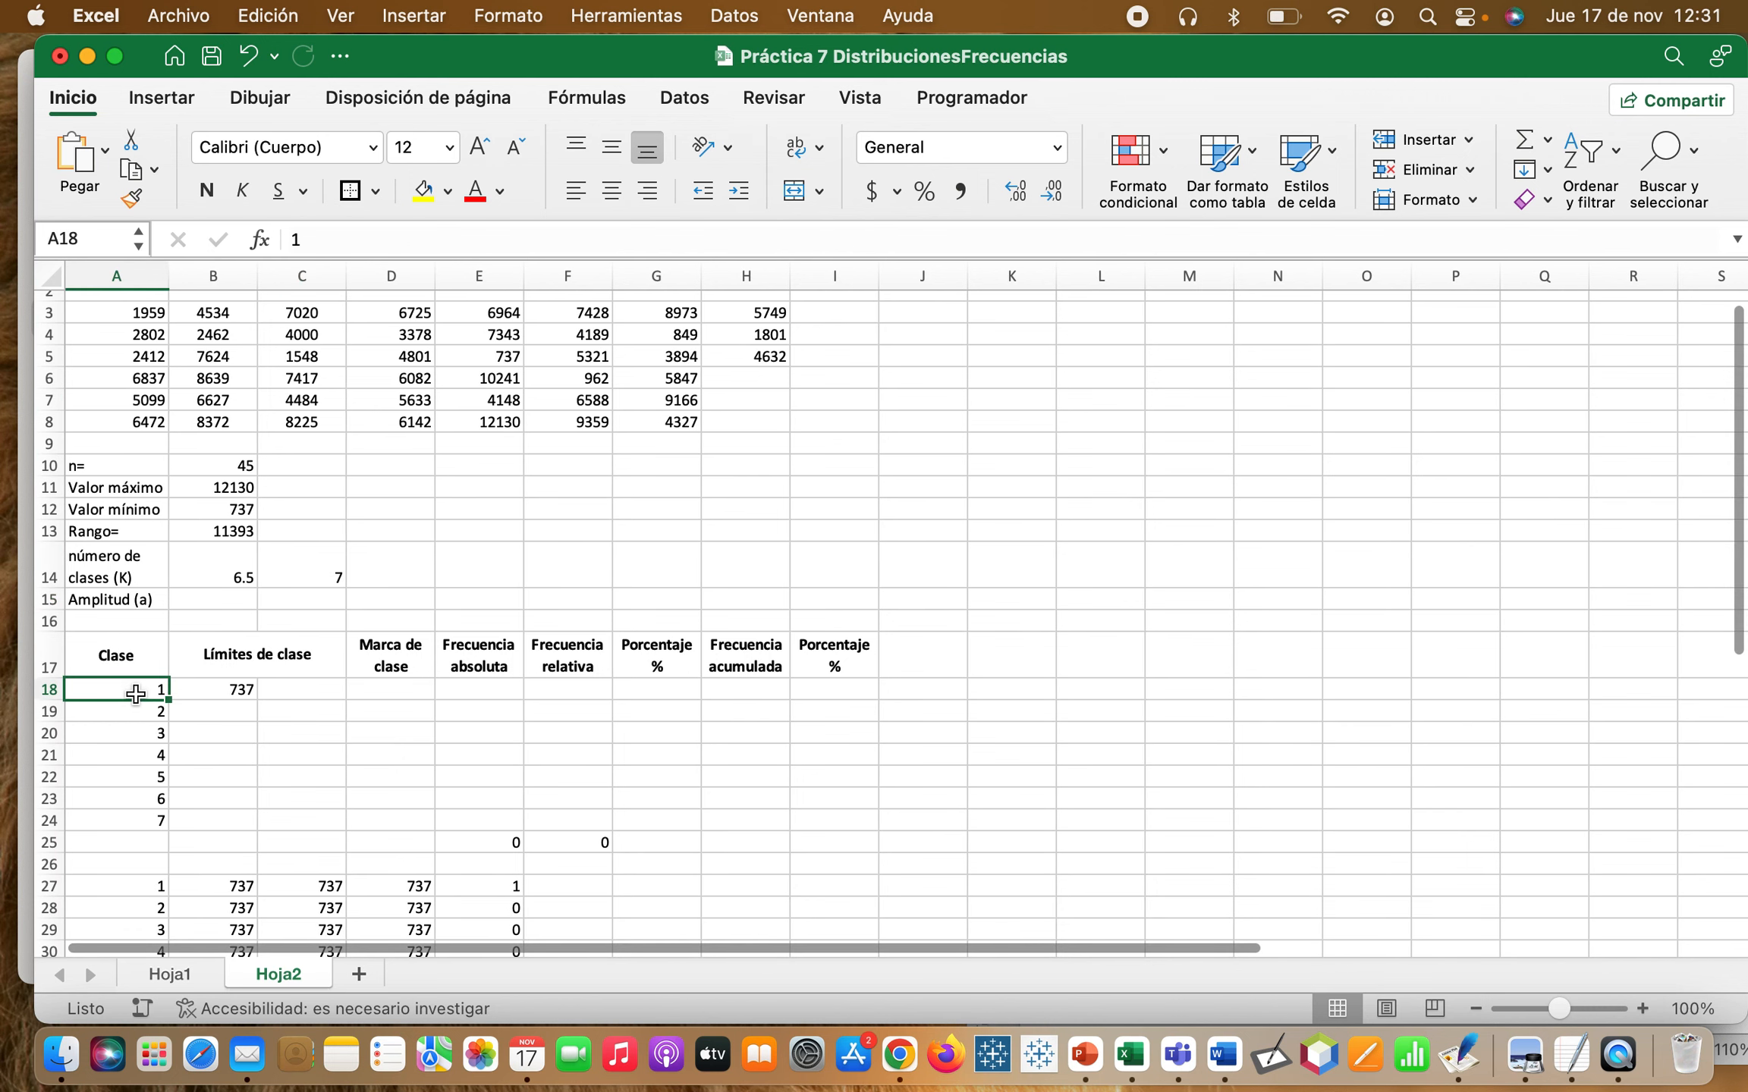
left_click_drag(137, 712, 139, 818)
key("Delete")
left_click(323, 565)
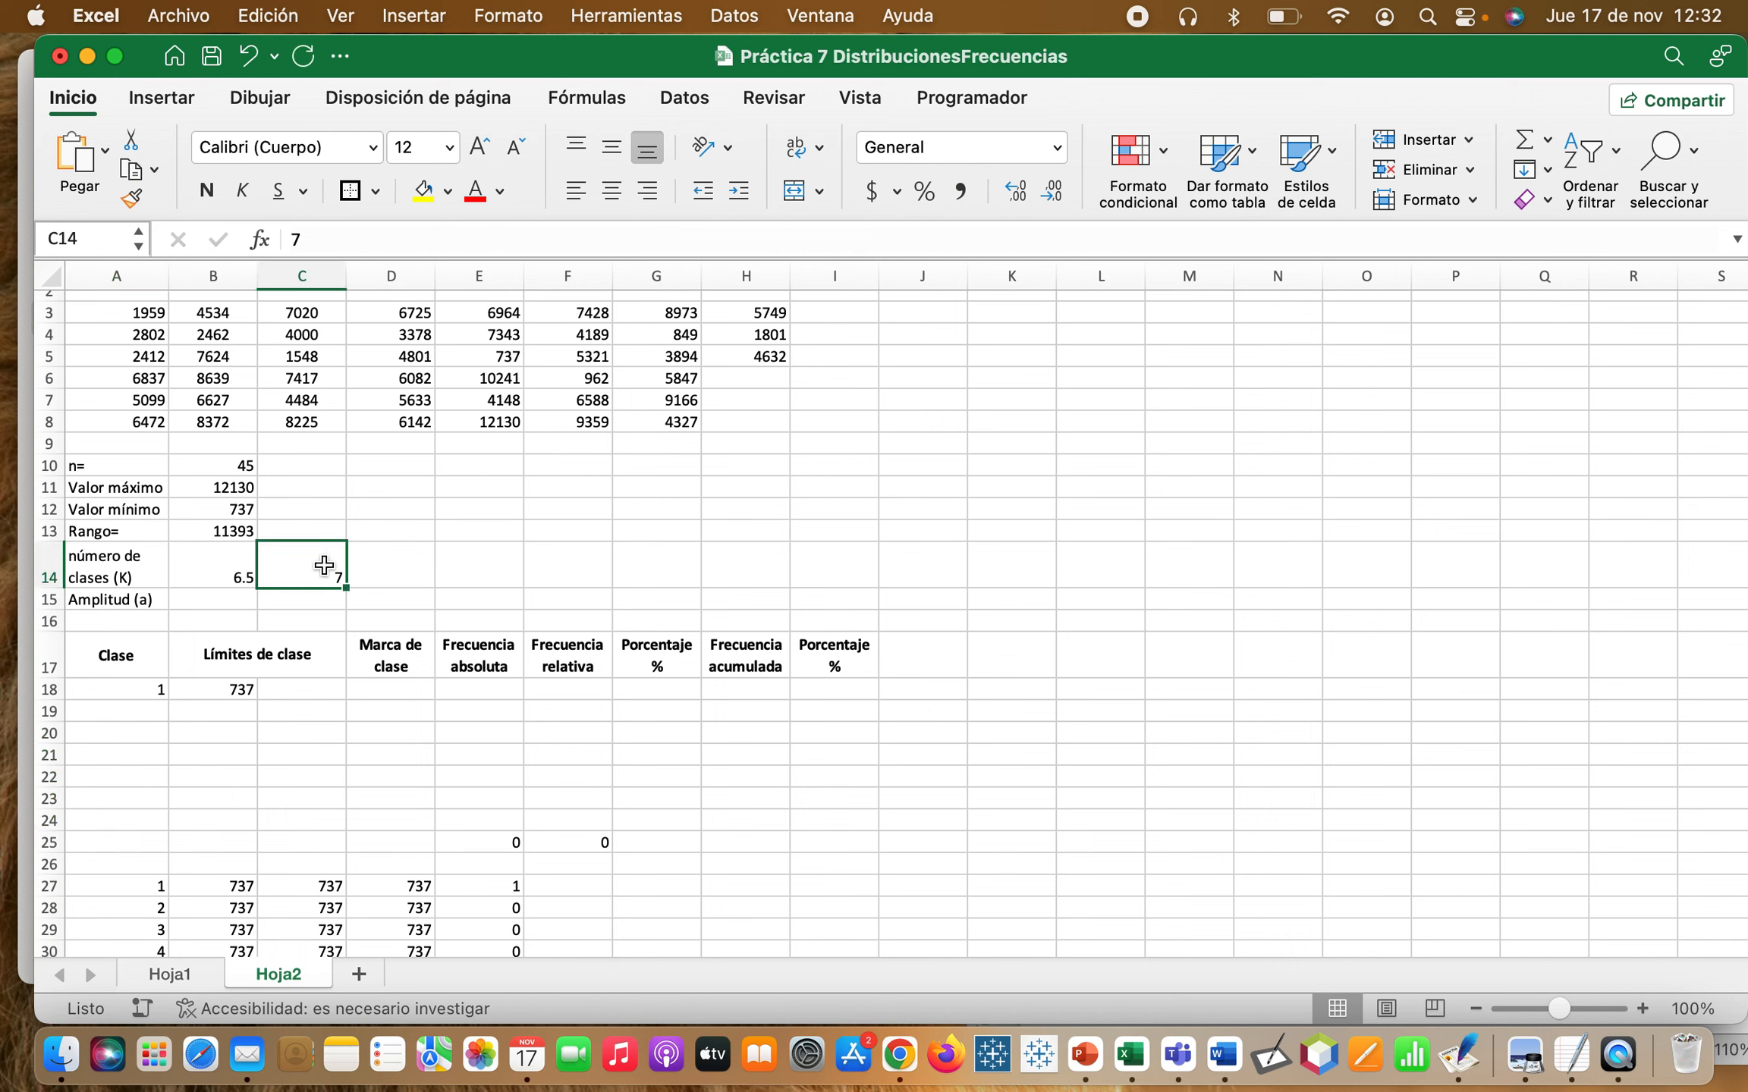
- Enter class 2 in A19, extend the class numbers through 7 in A24, and center A18:A24
left_click(138, 690)
left_click_drag(138, 690, 139, 702)
left_click(142, 714)
type("2")
key("Return")
left_click_drag(150, 691, 165, 838)
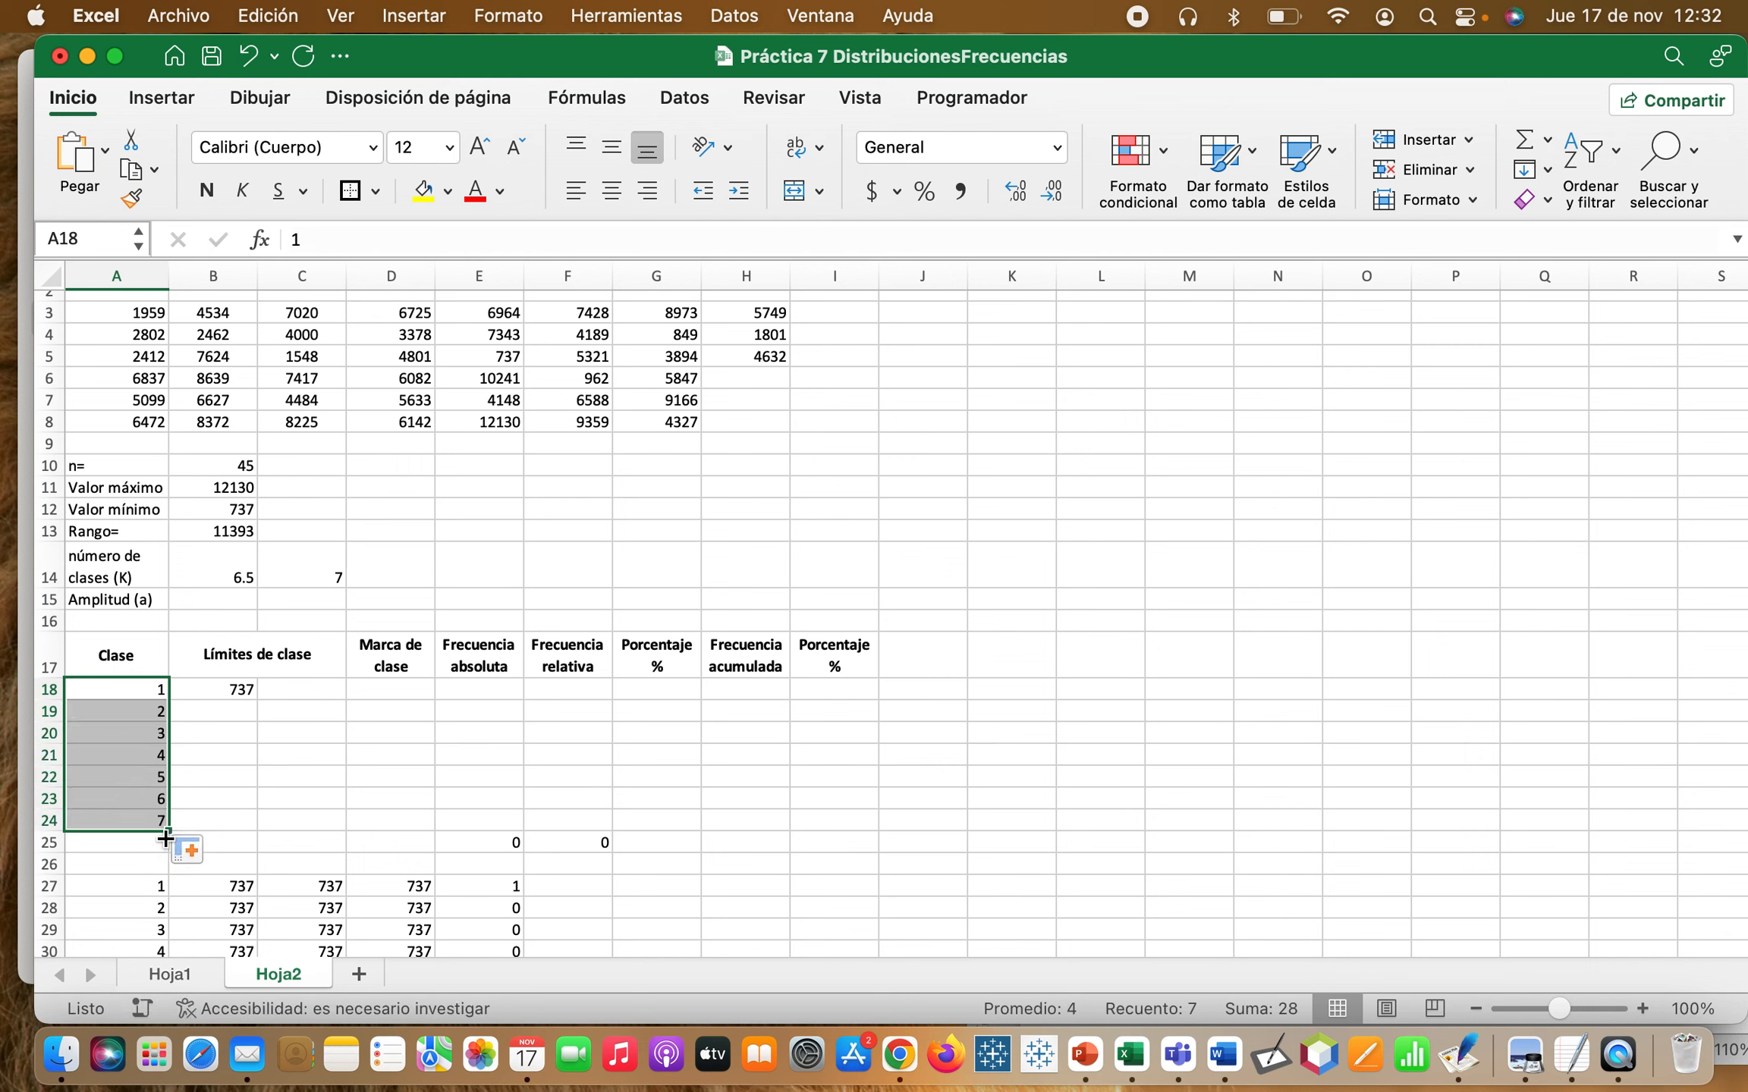
left_click(612, 190)
left_click(226, 694)
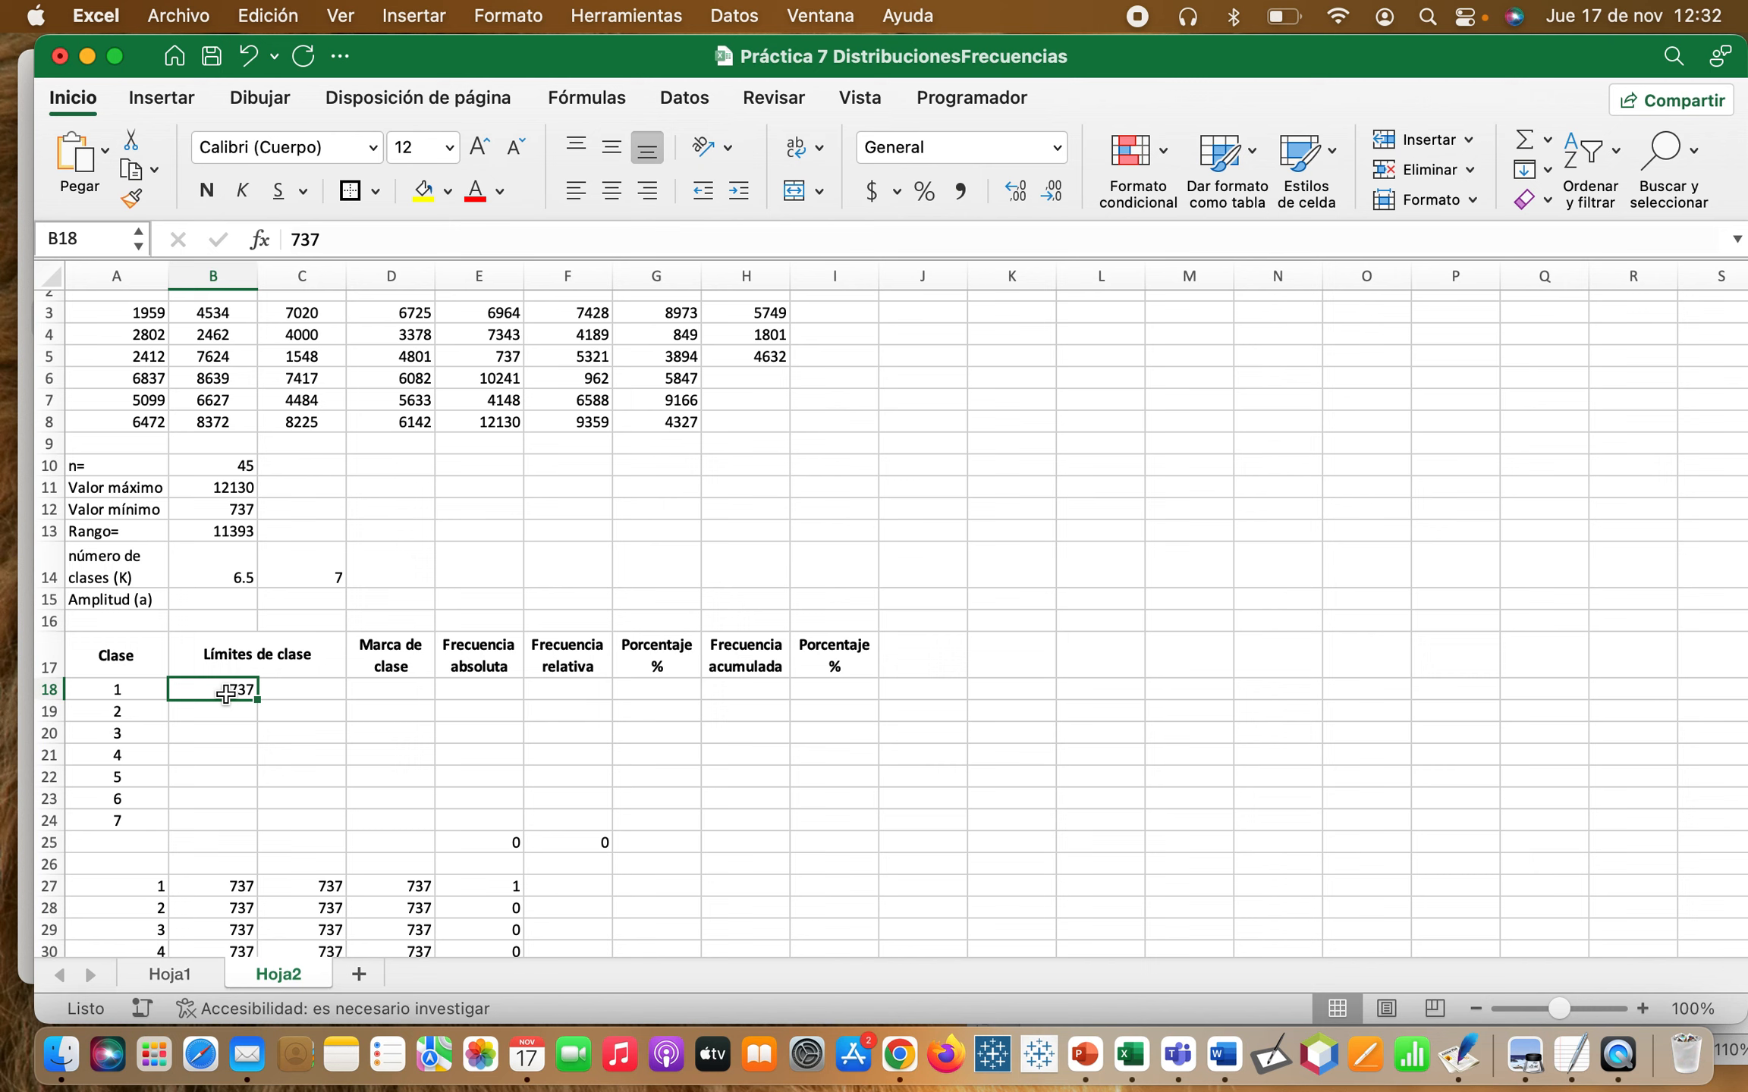
left_click(225, 600)
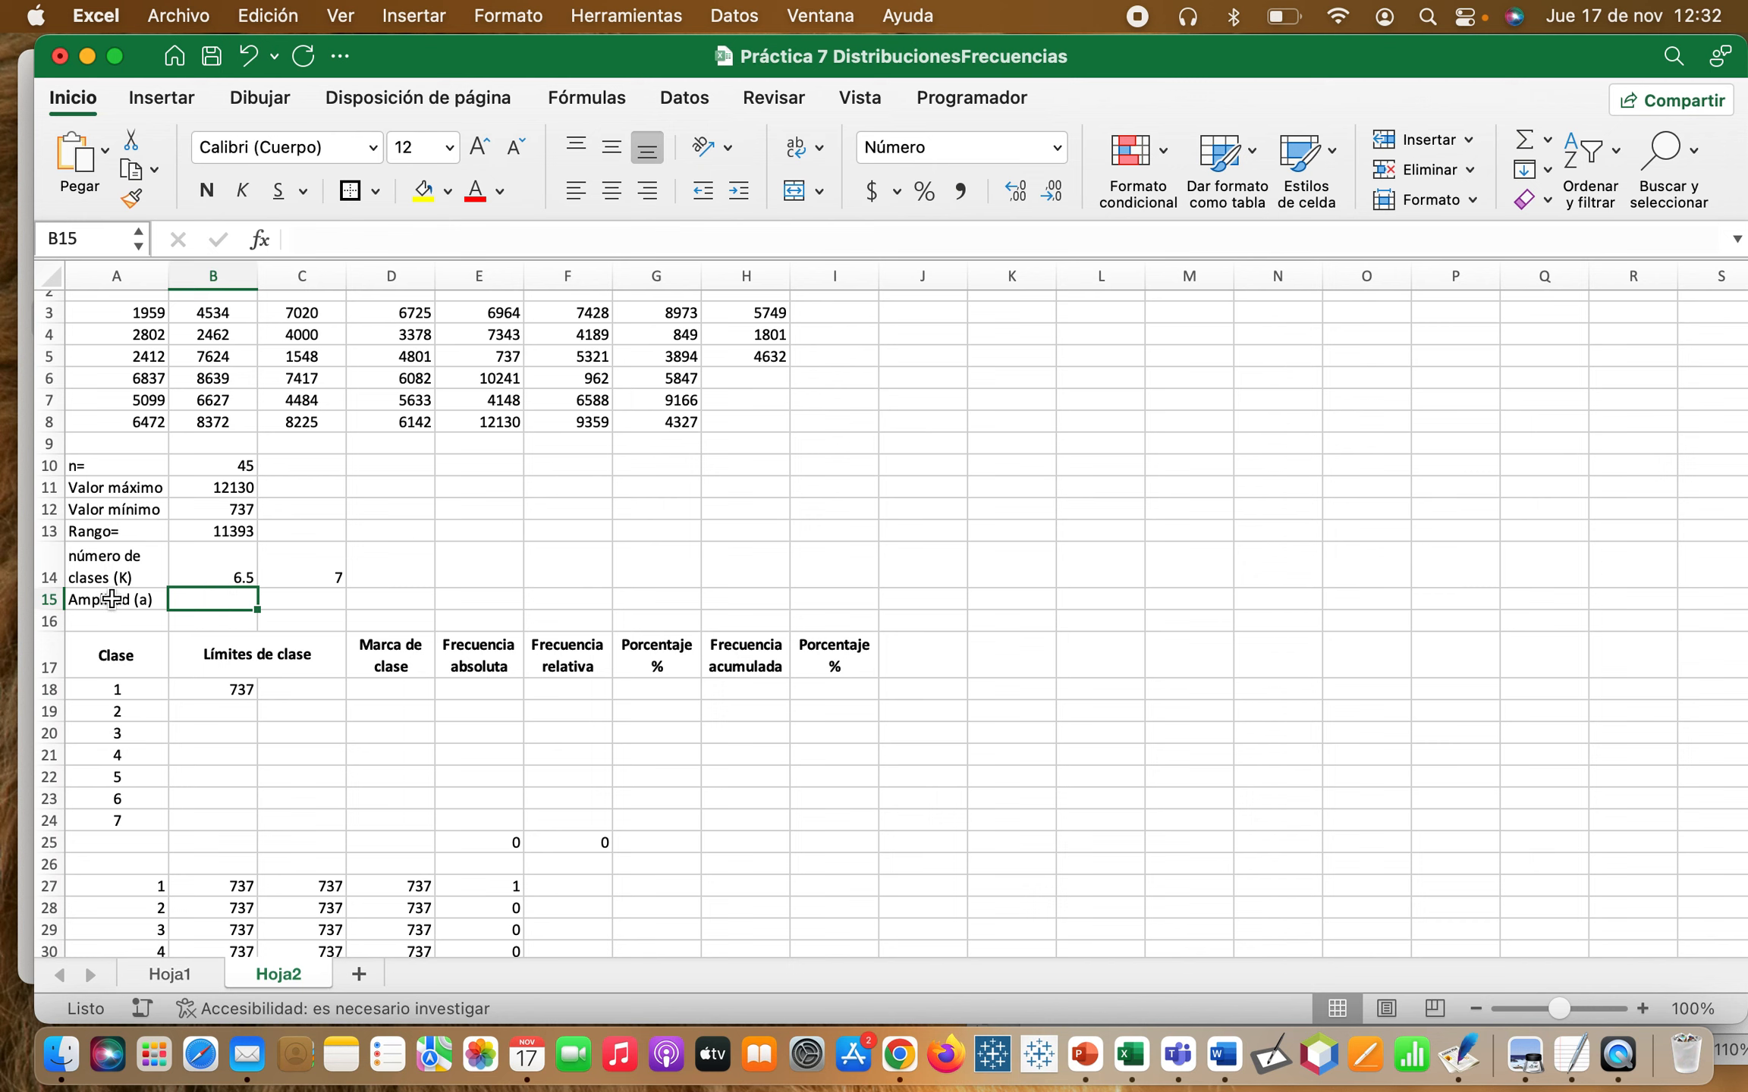
left_click(294, 691)
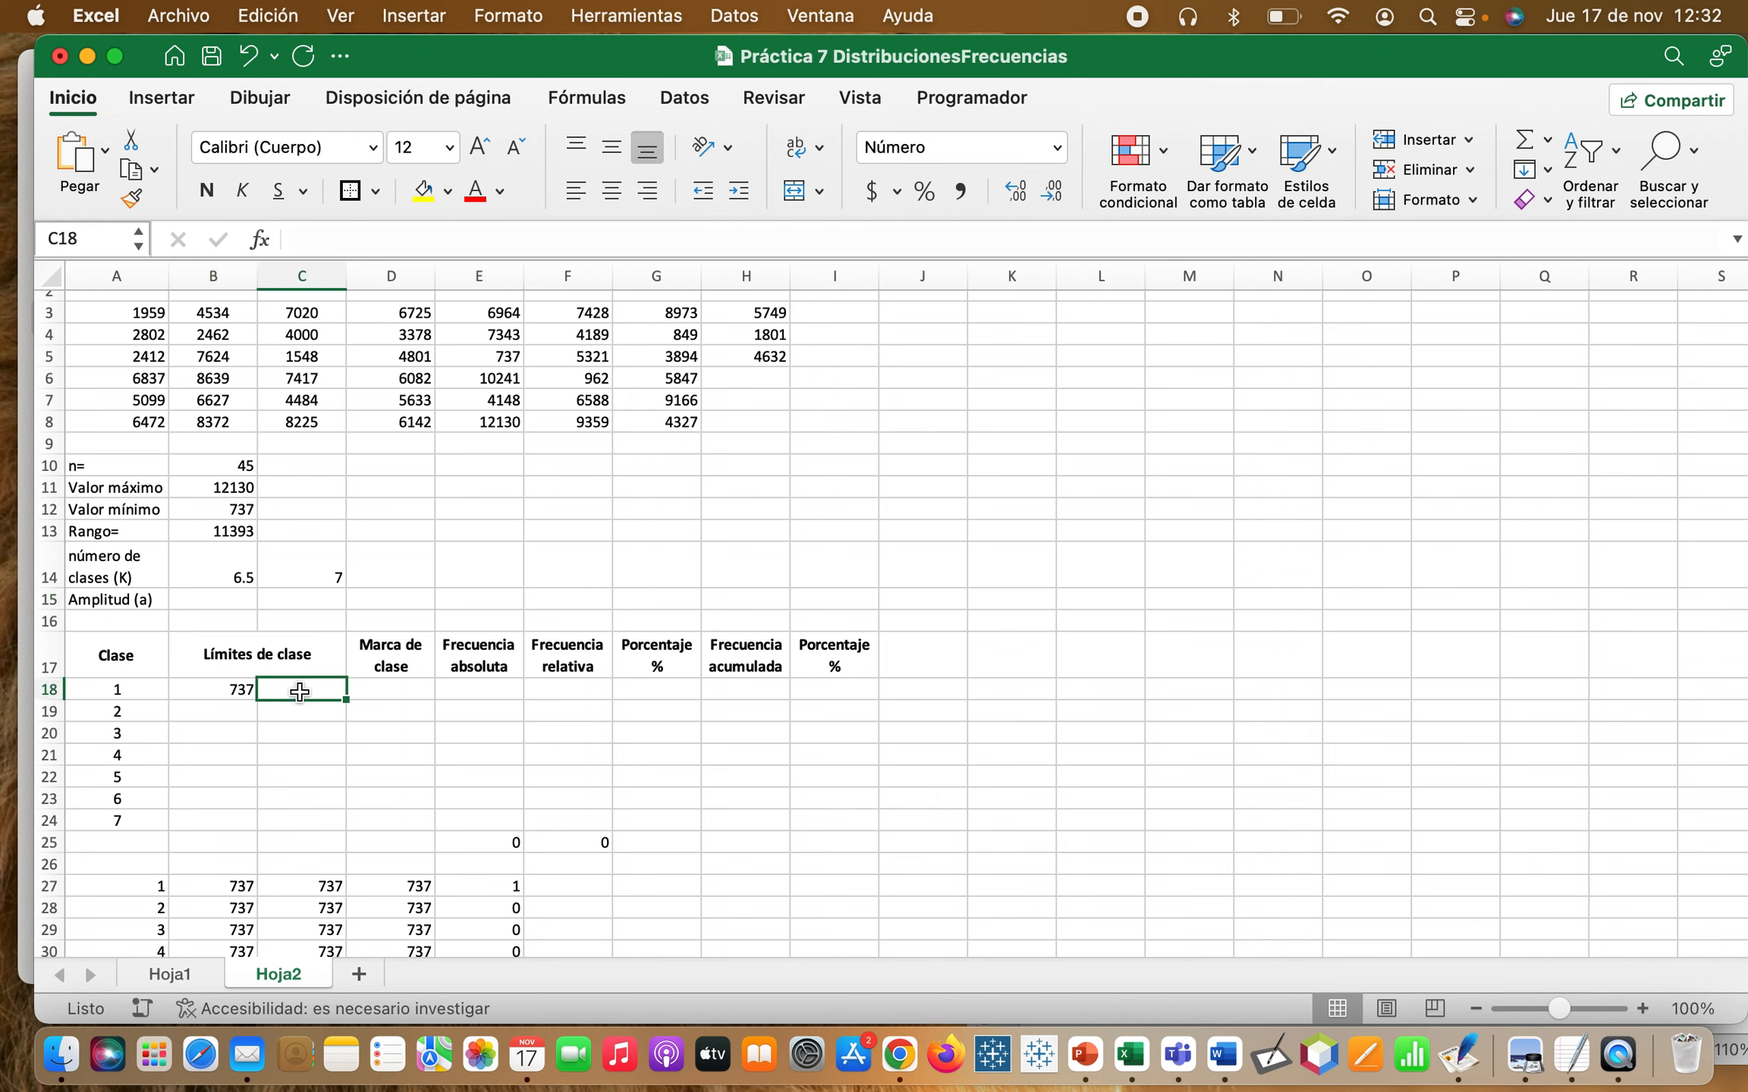
double_click(231, 688)
left_click(286, 688)
left_click(326, 826)
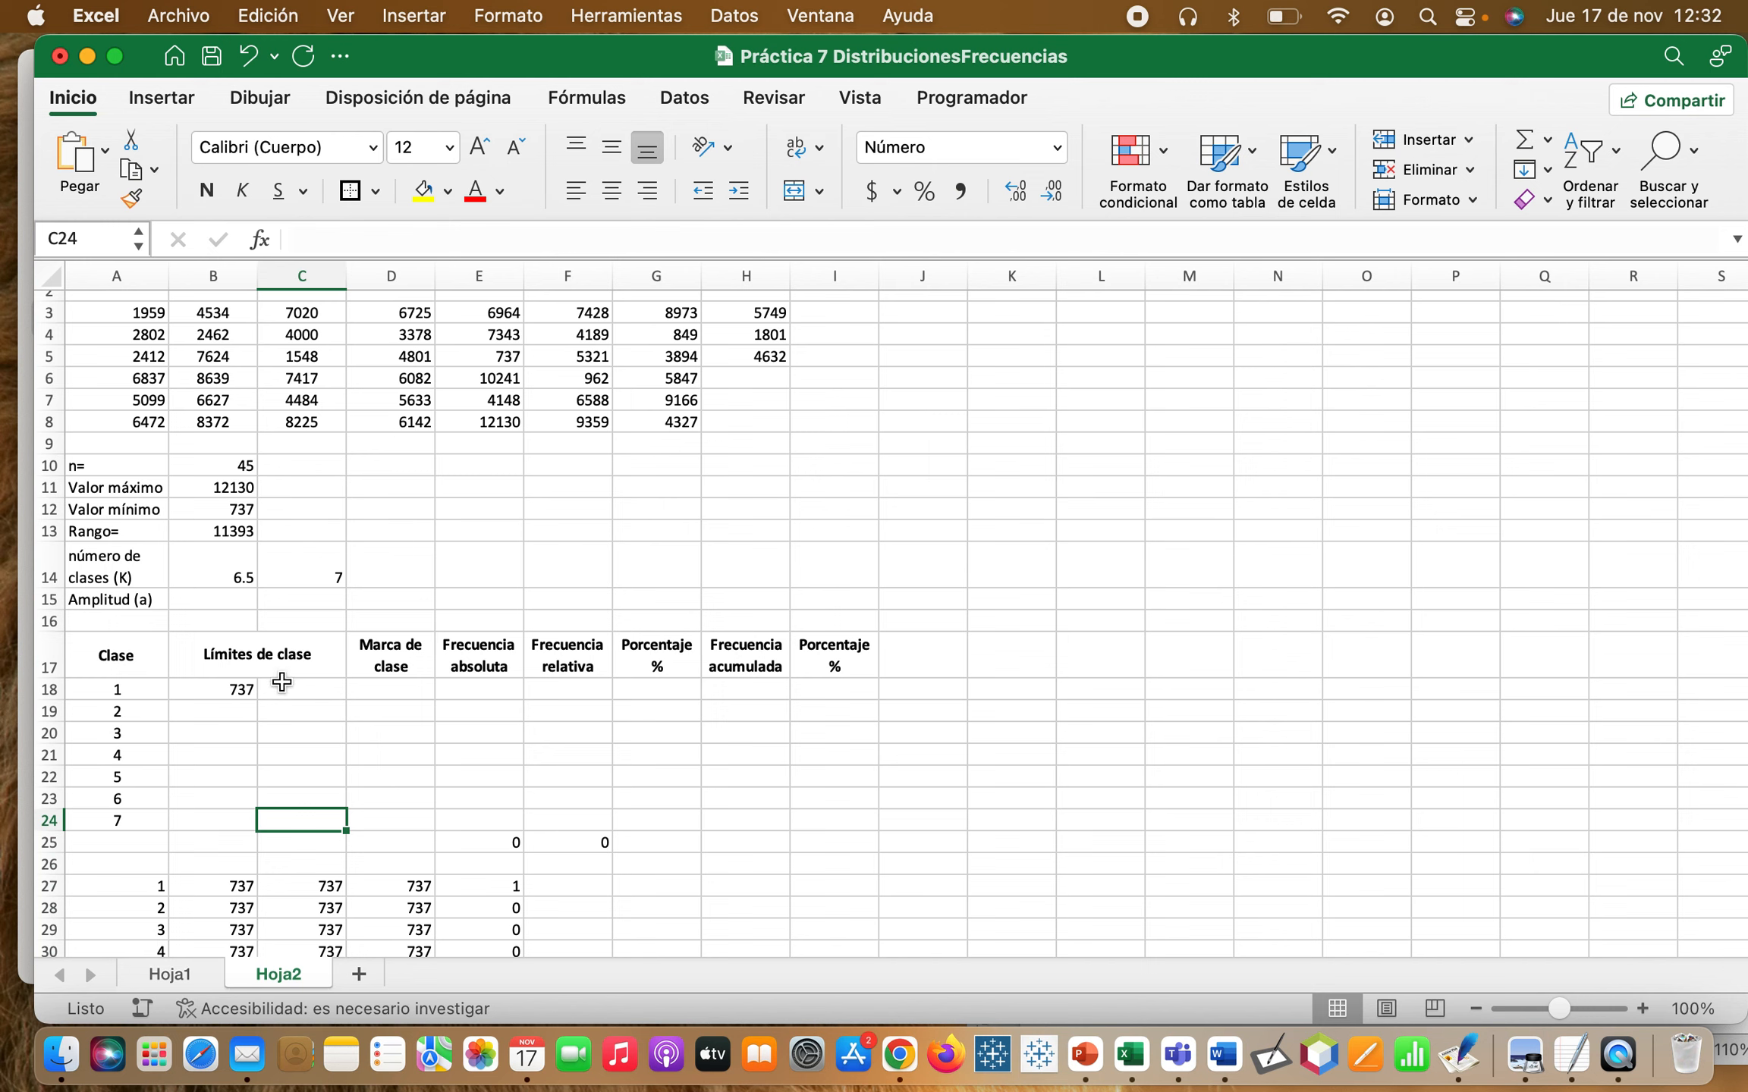
- Calculate the amplitude in B15 as range divided by the rounded number of classes with =B13/C14
left_click(223, 599)
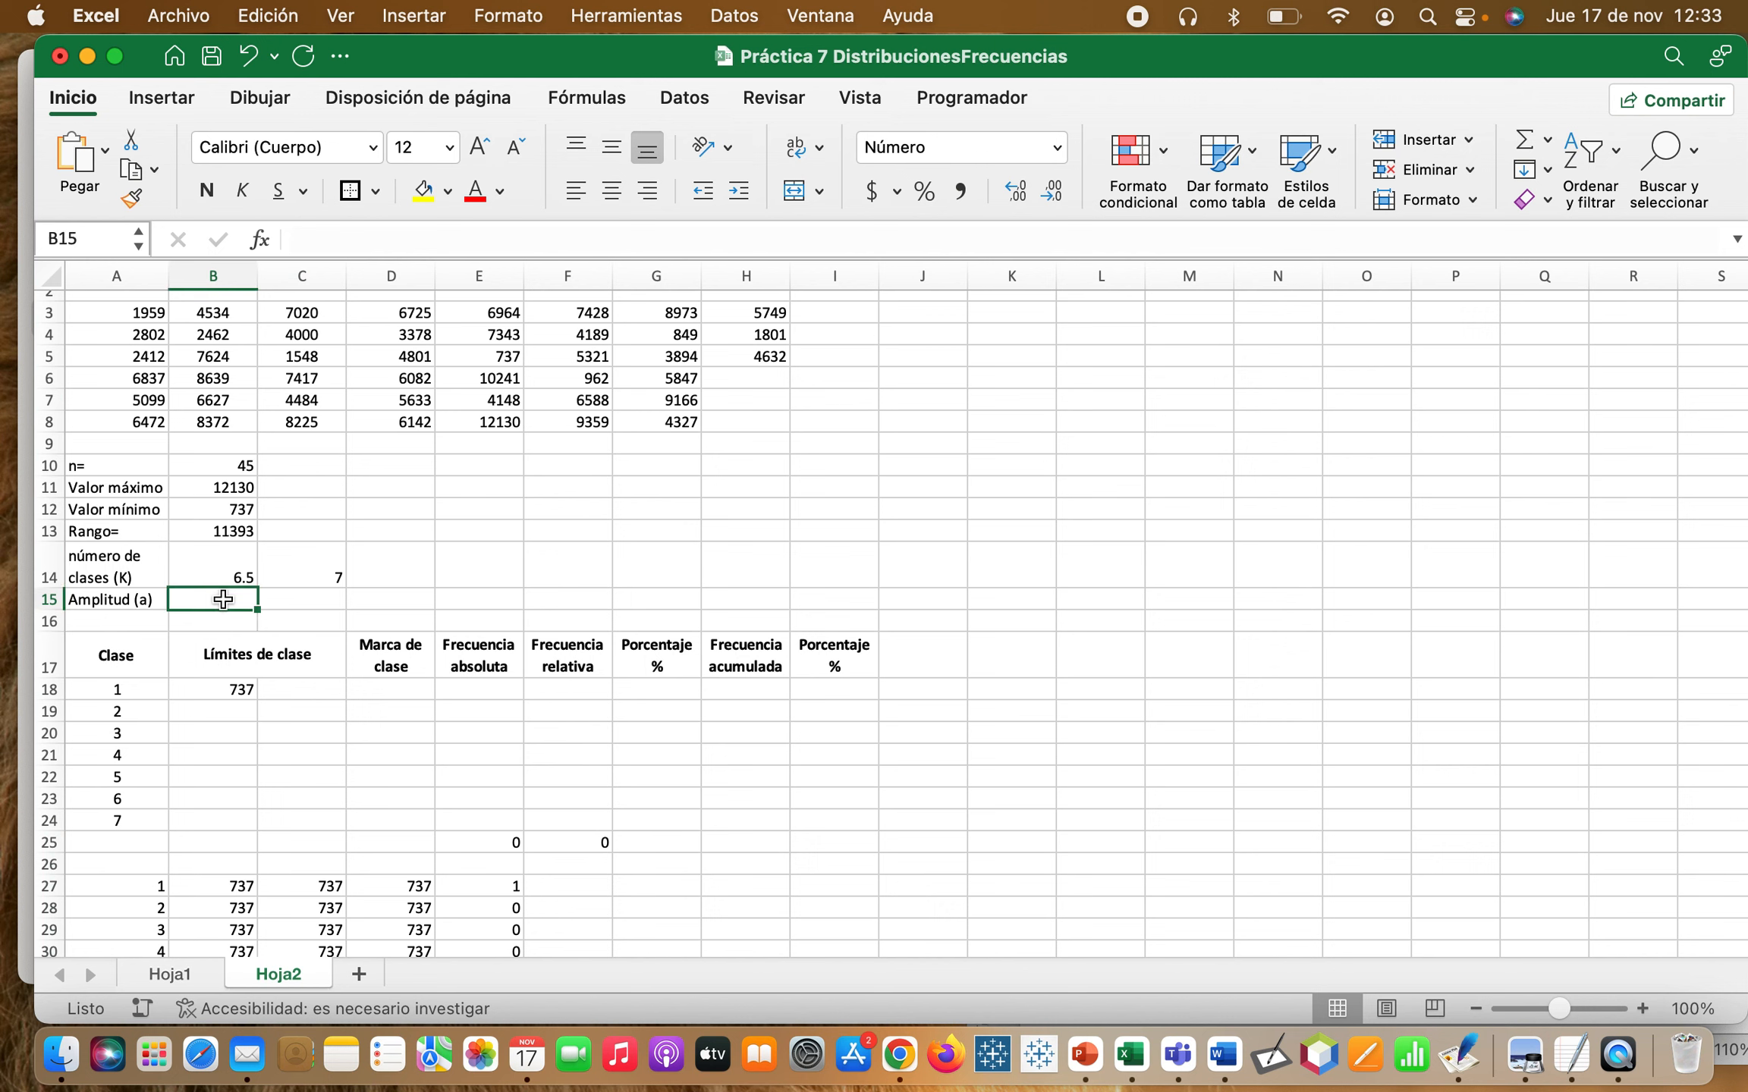
type("=")
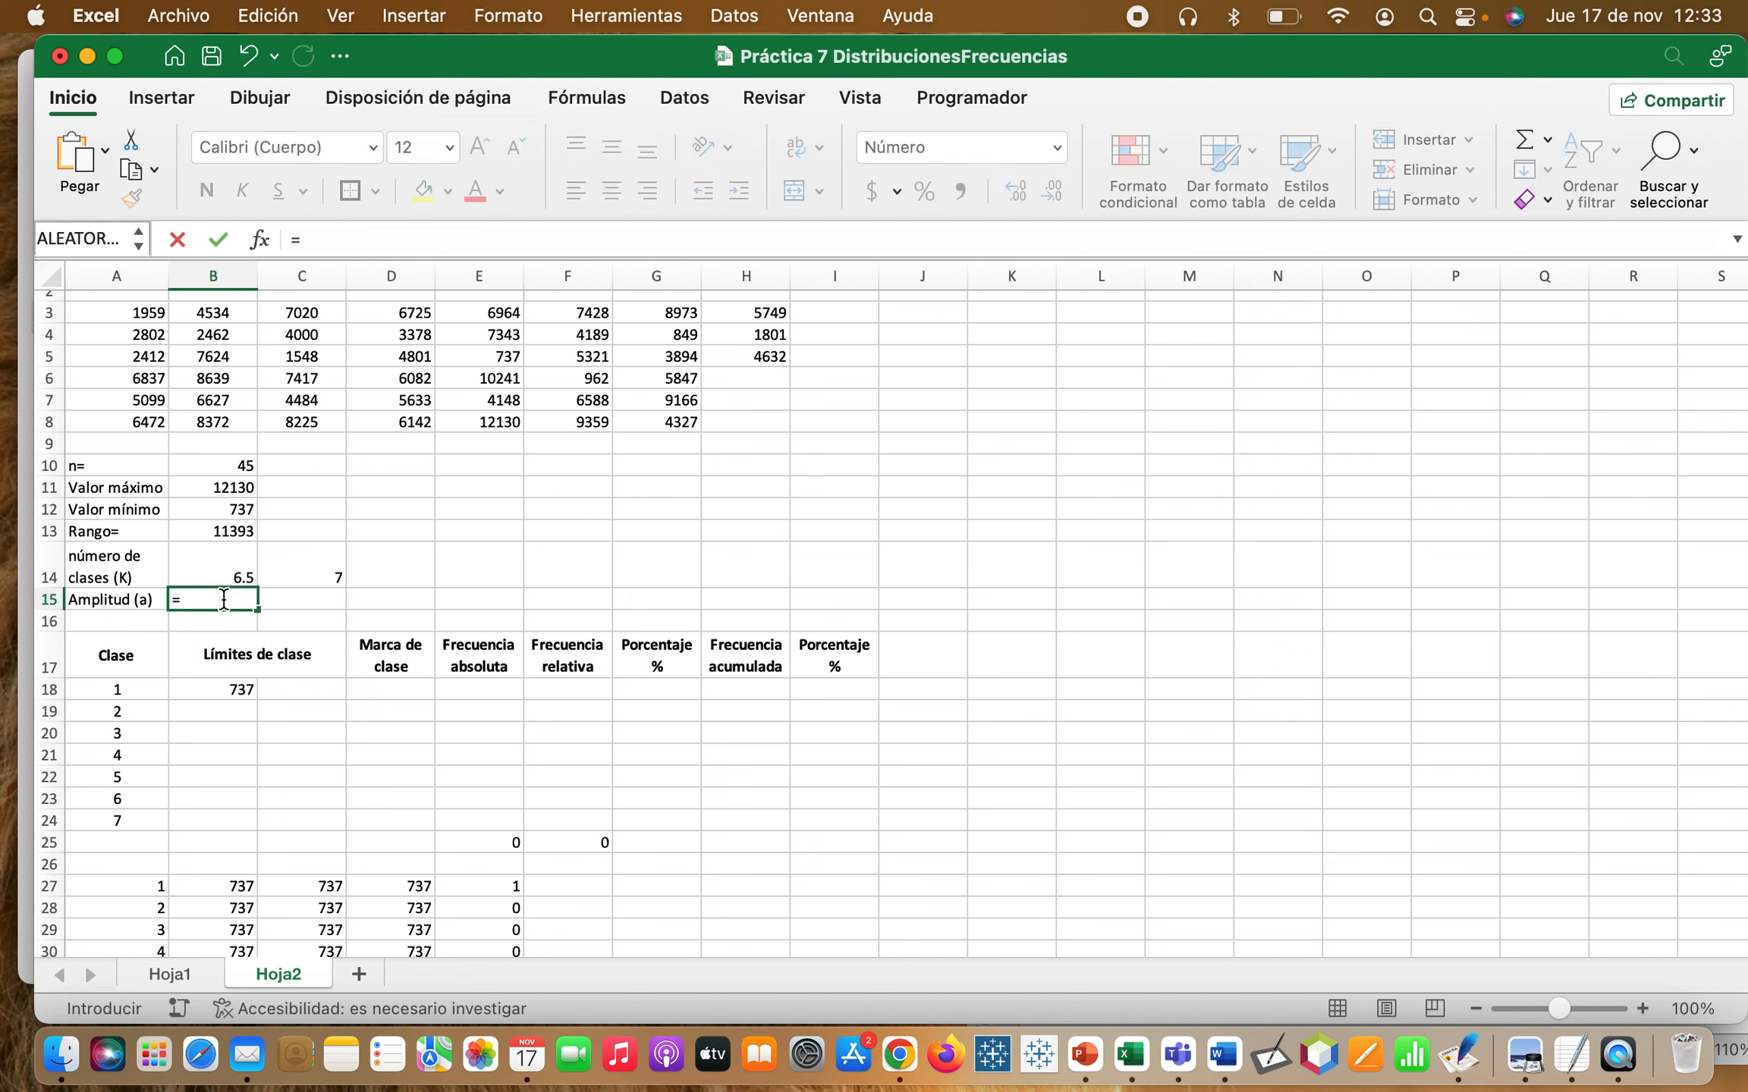
left_click(233, 533)
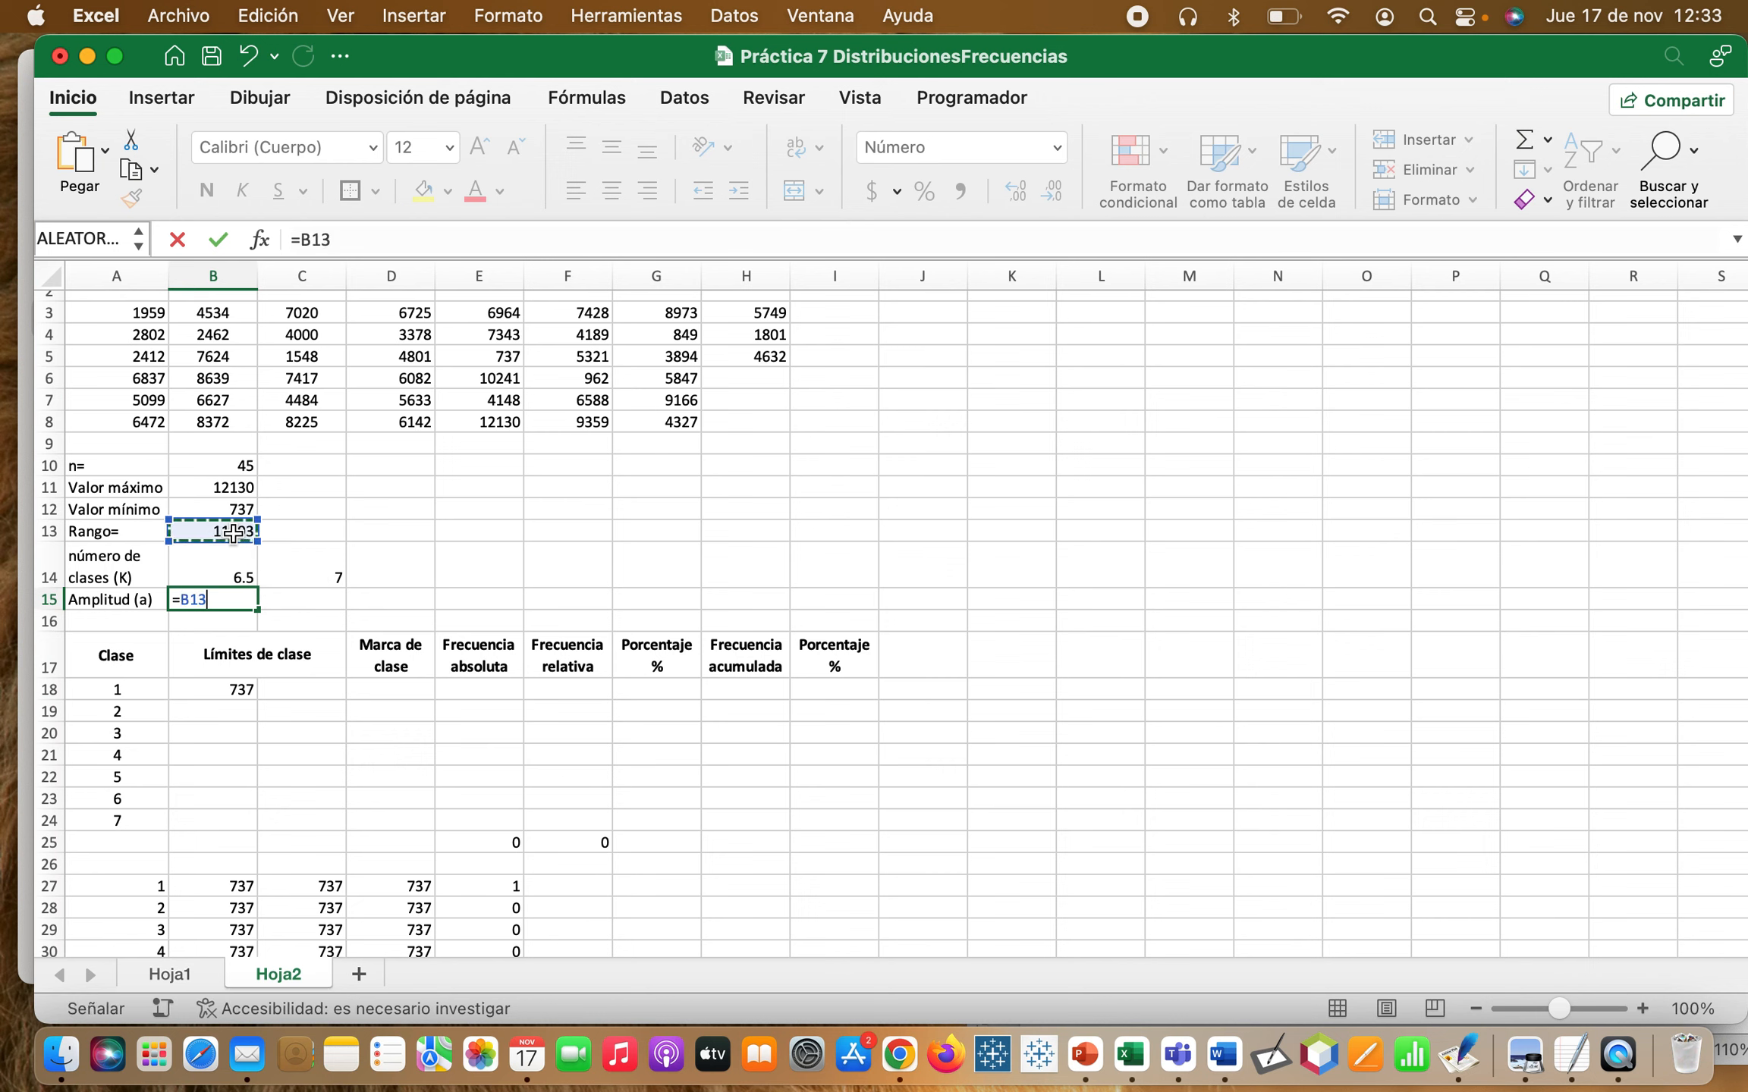
type("/")
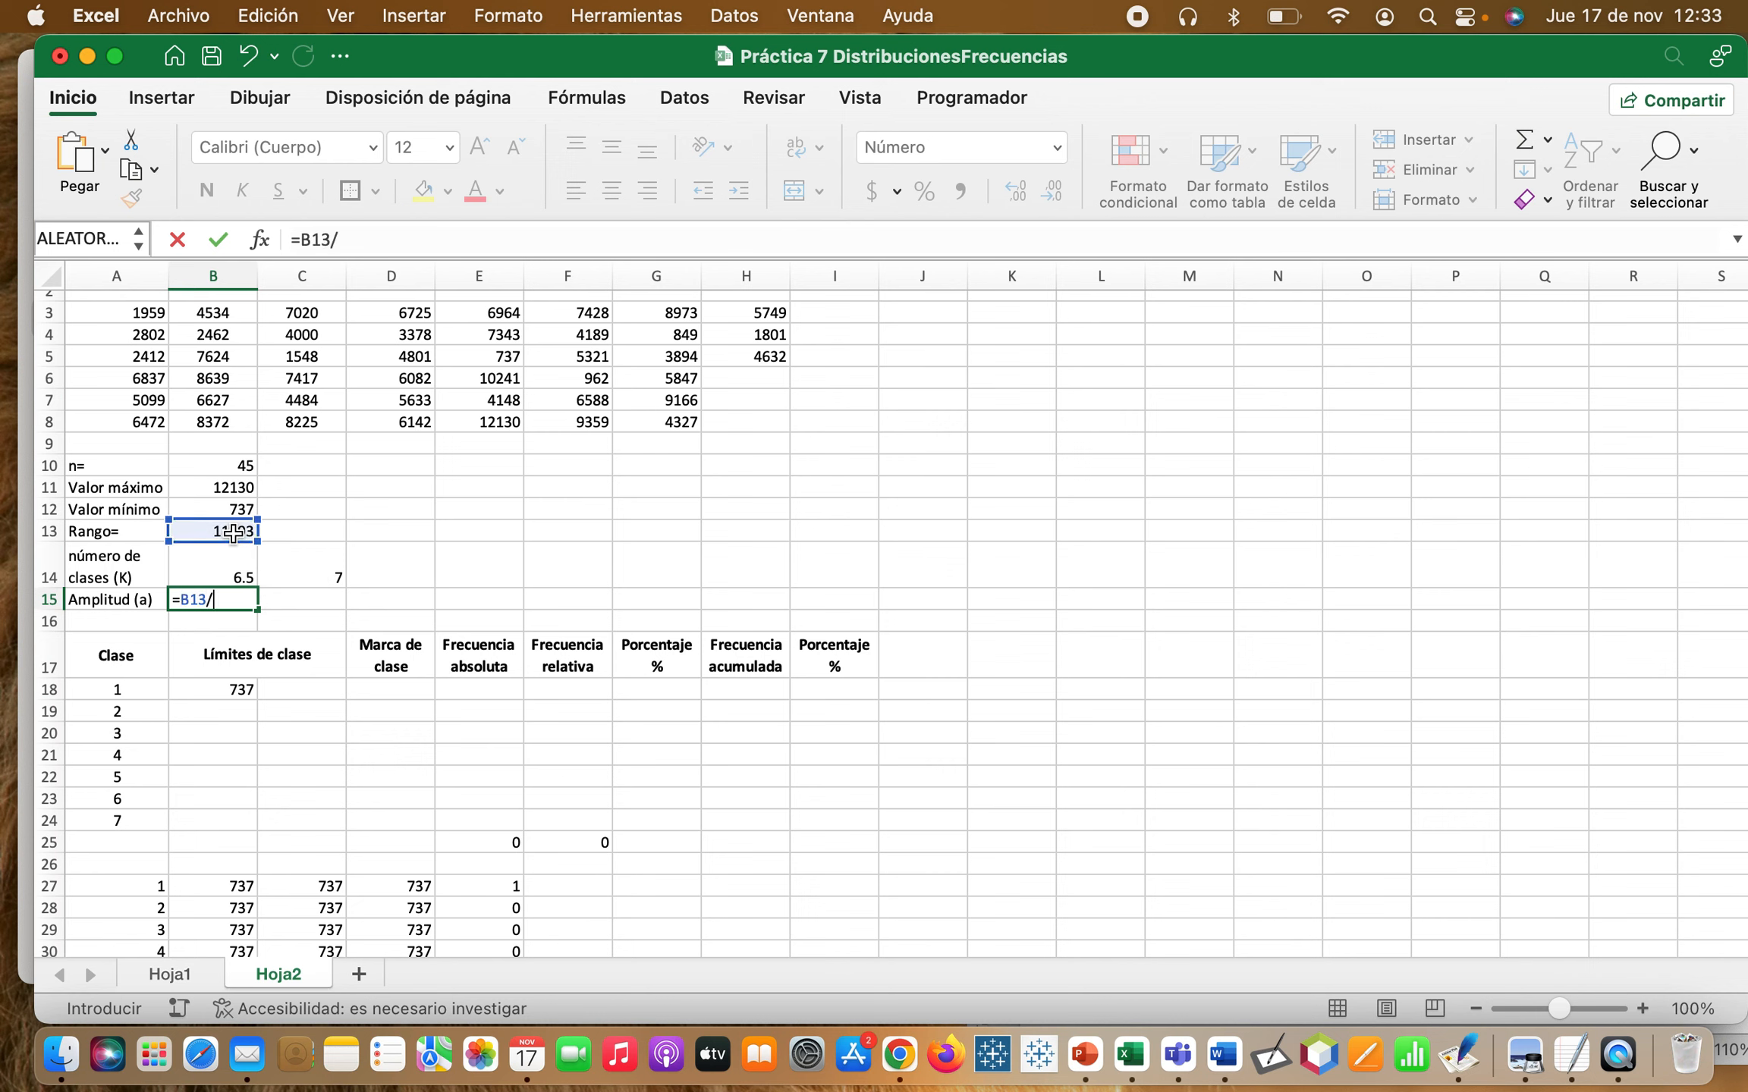
left_click(313, 575)
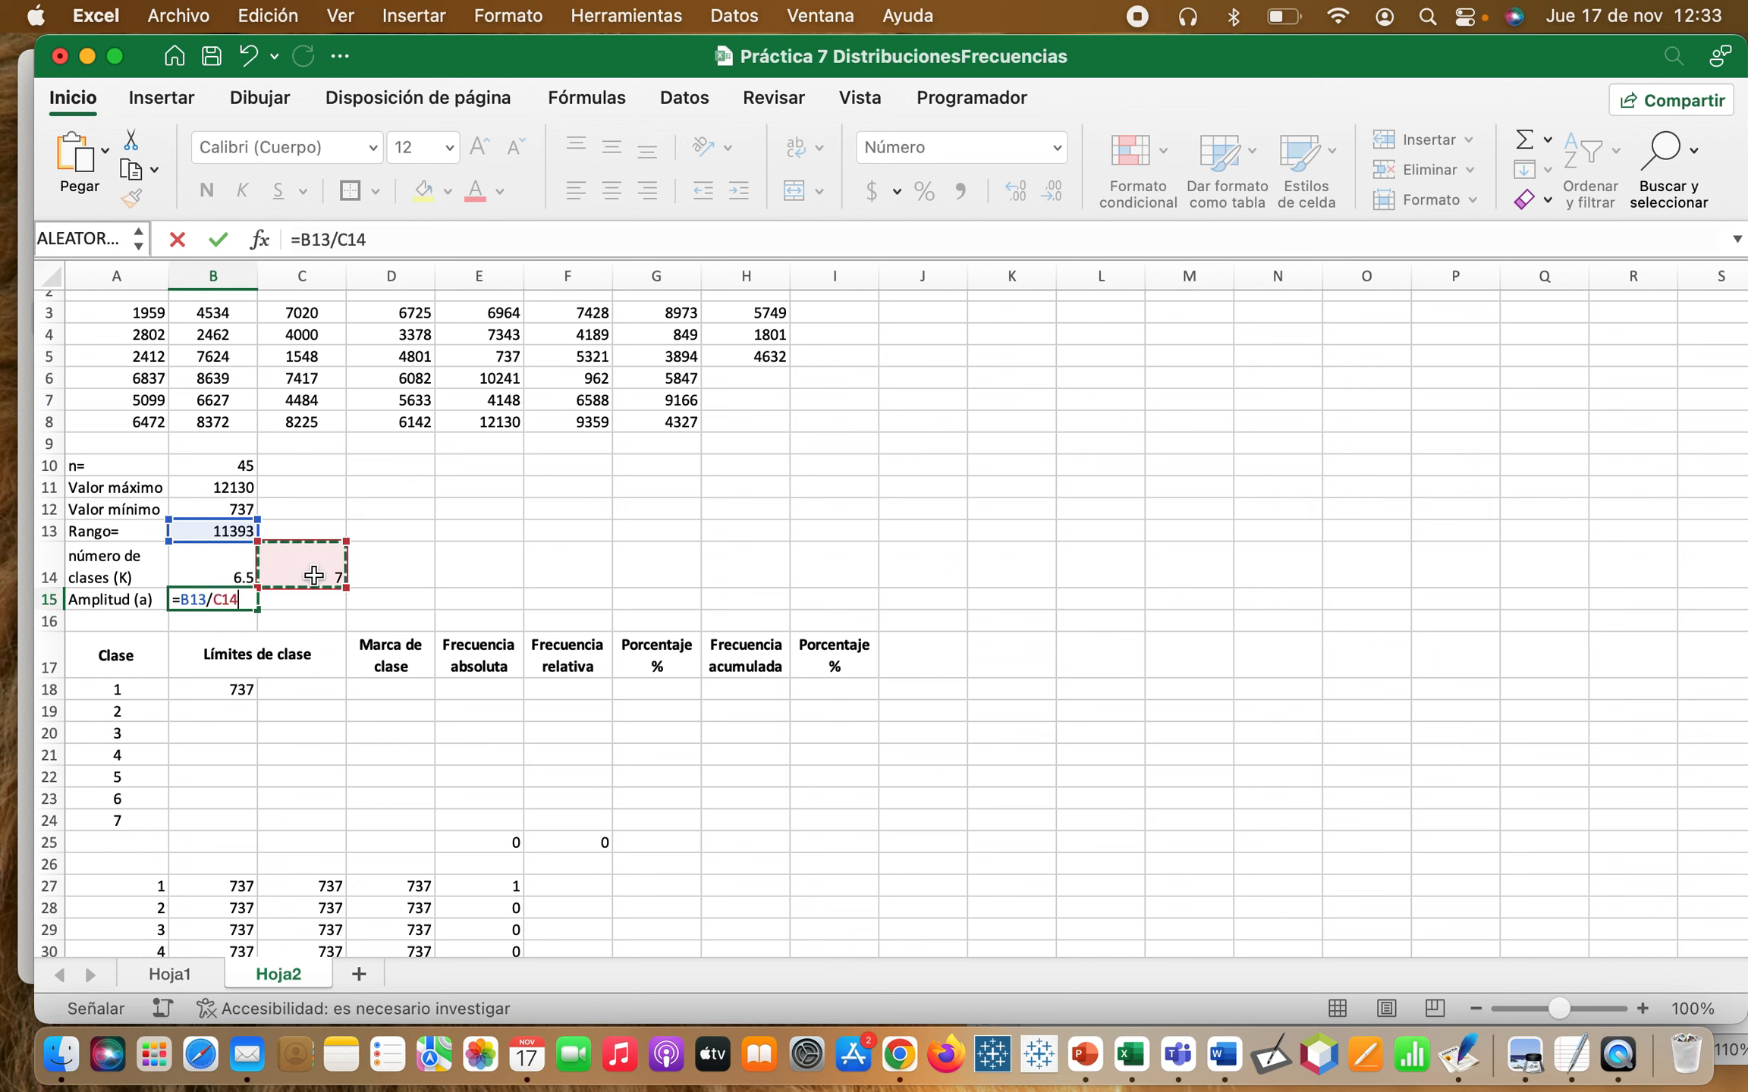
key("Return")
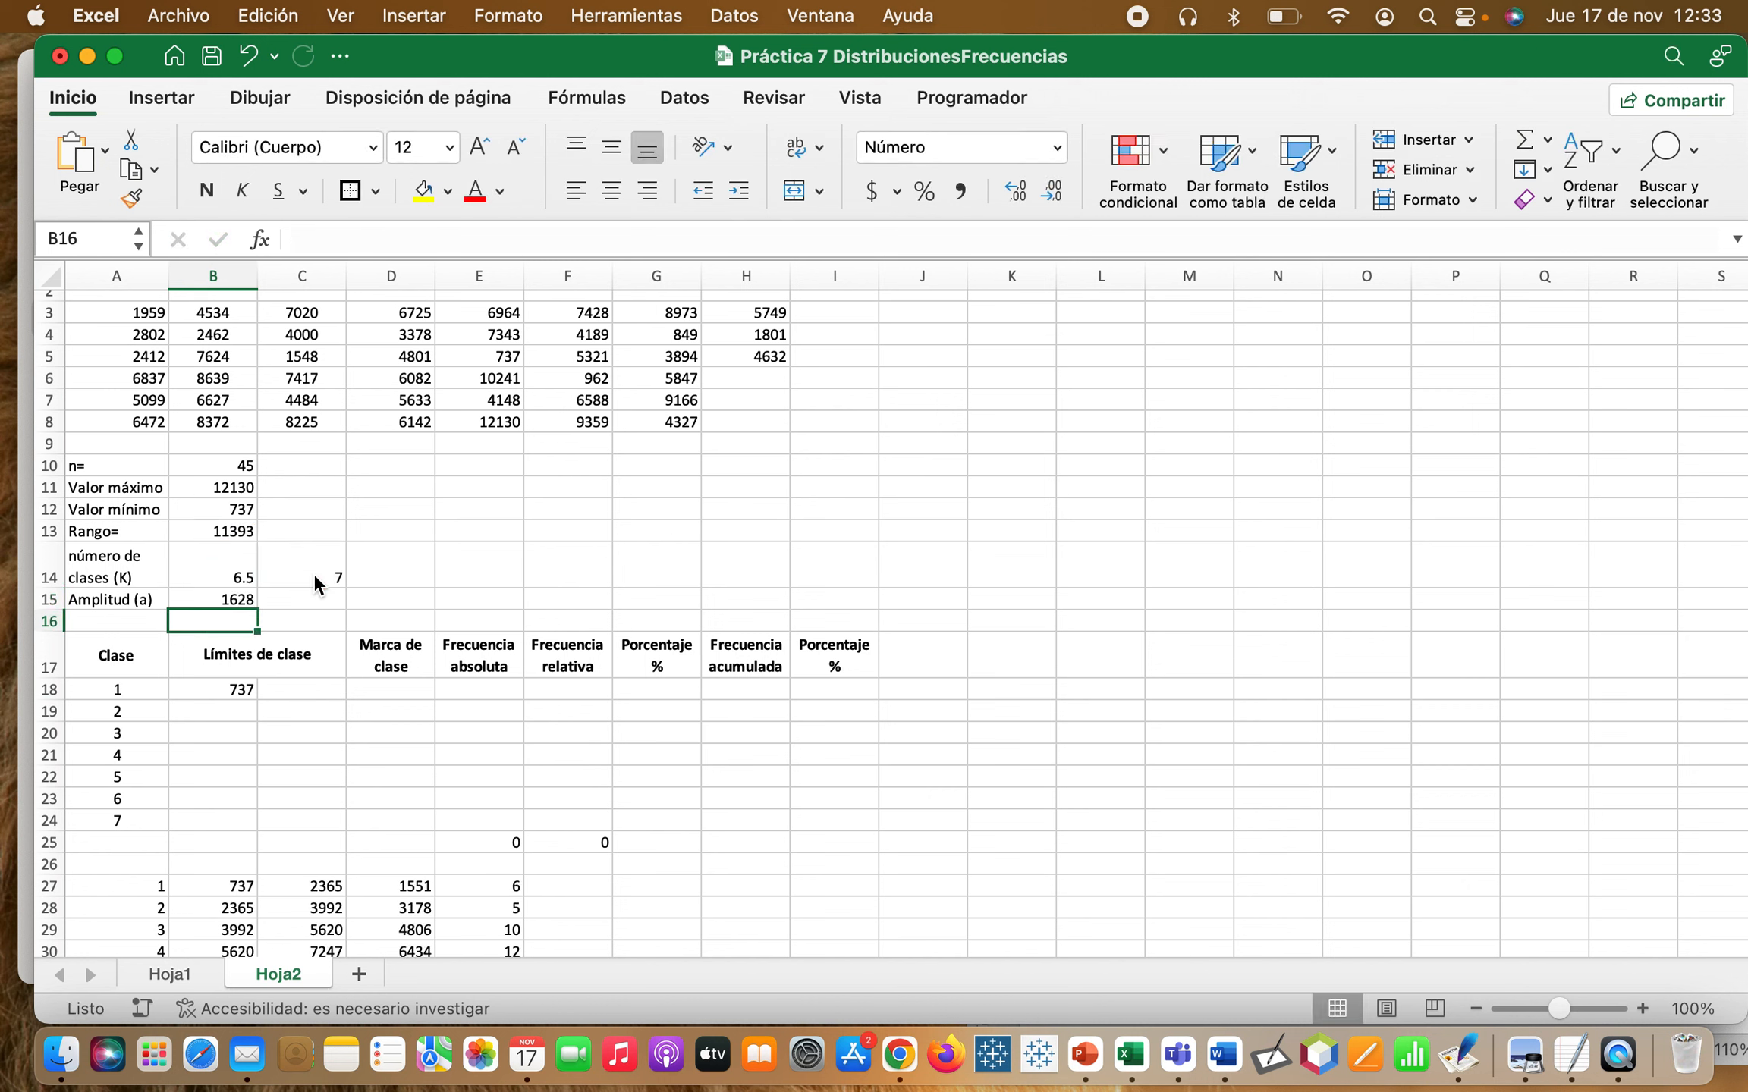
- Calculate the upper limit of class 1 in C18 with =B18+$B$15, keeping the amplitude reference absolute
left_click(310, 691)
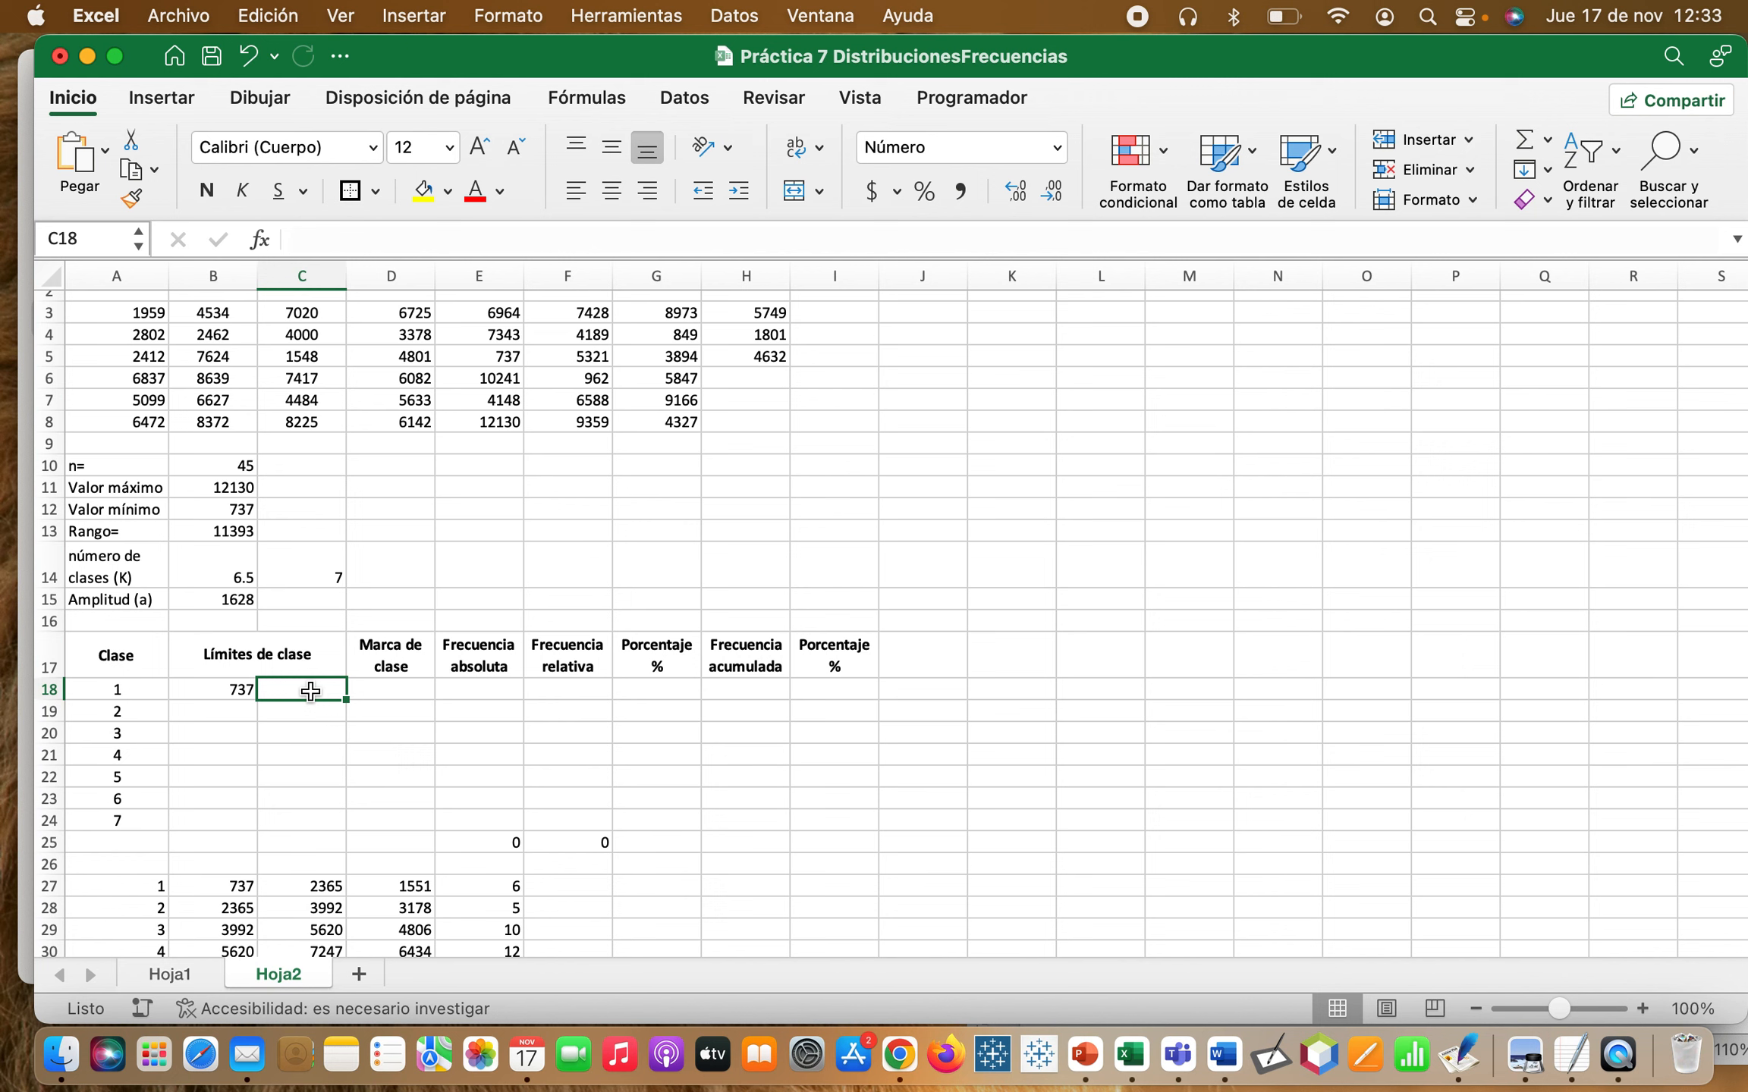
type("=")
left_click(220, 690)
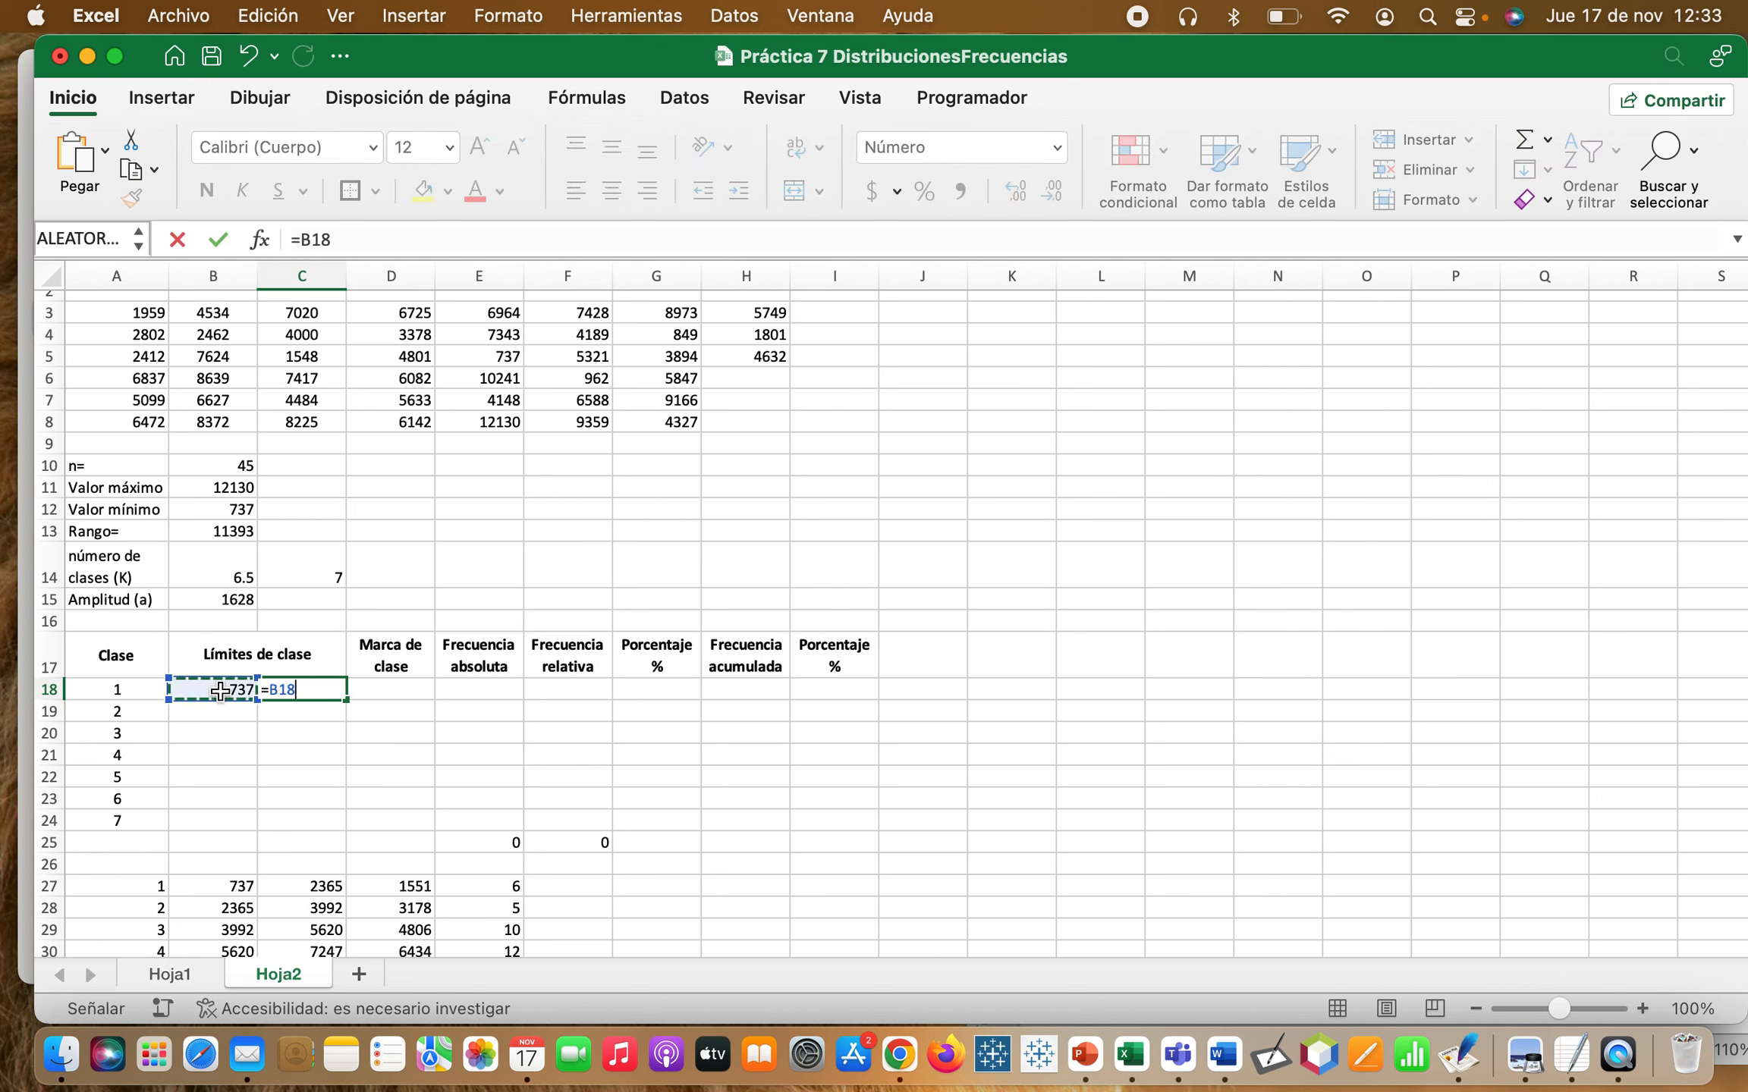
type("+")
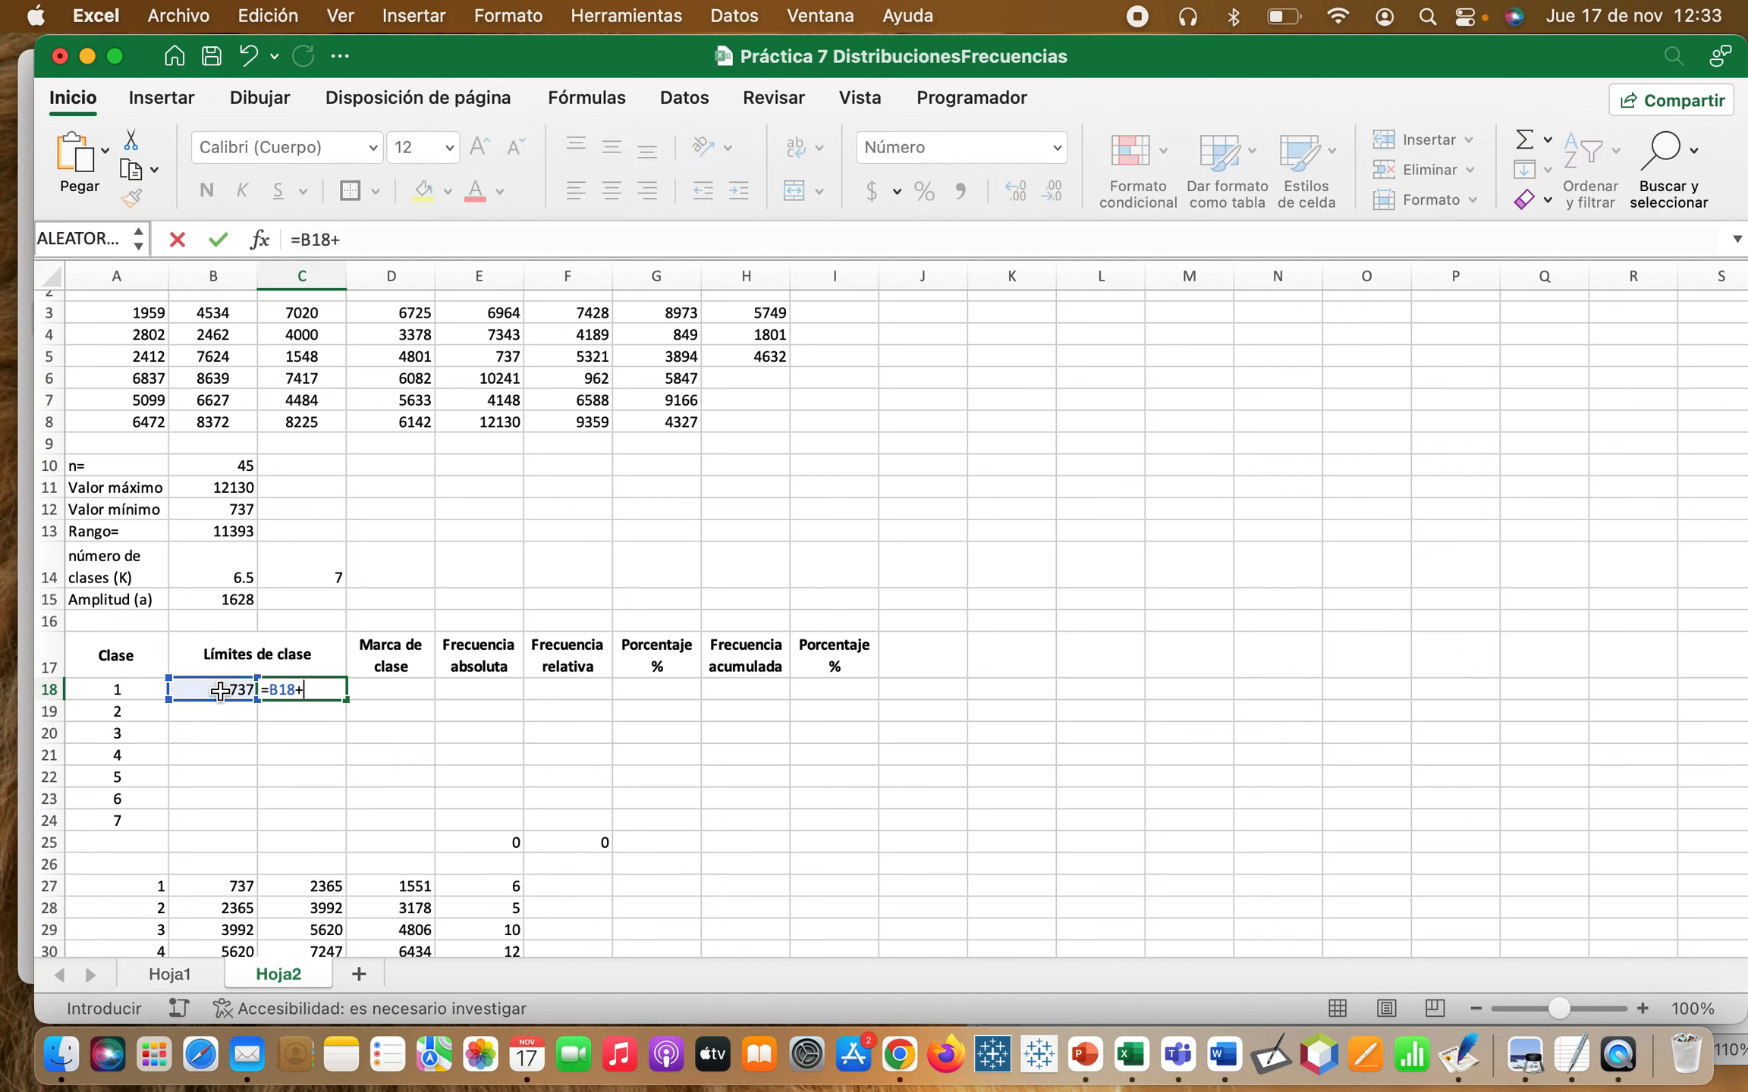
left_click(233, 600)
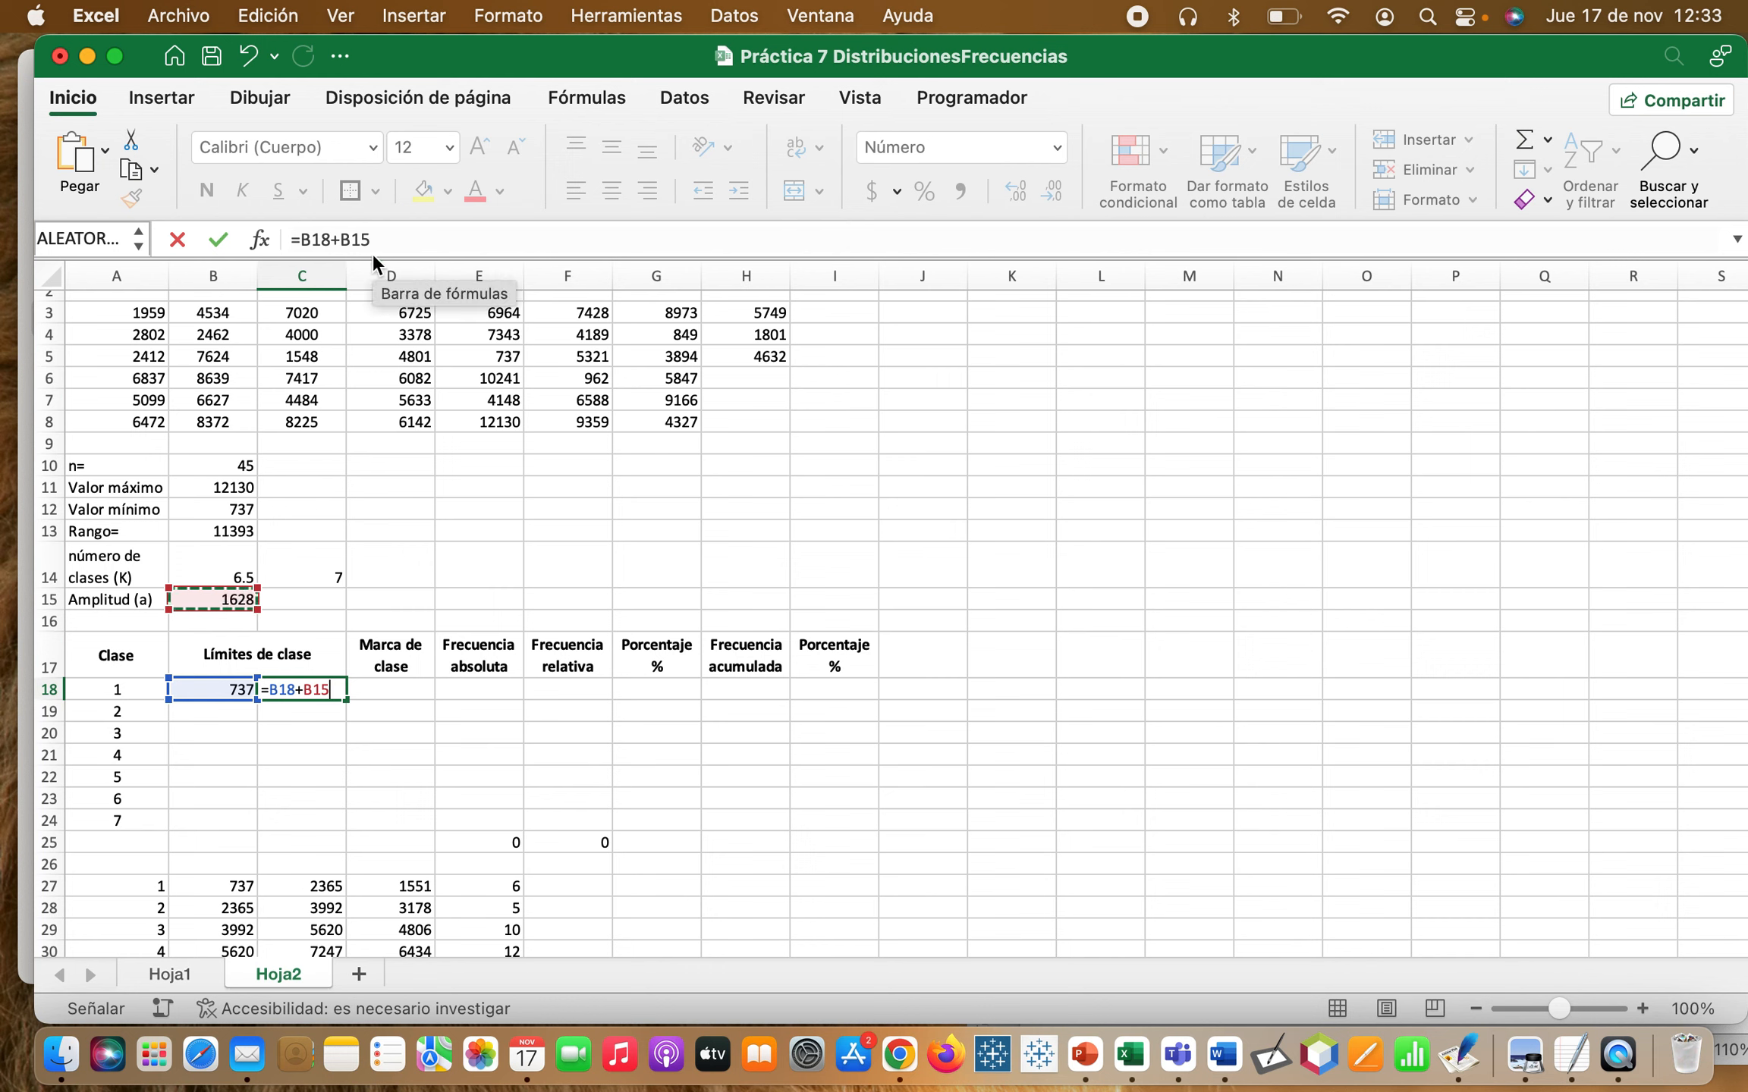
left_click(344, 239)
type("$")
key("Right")
type("$")
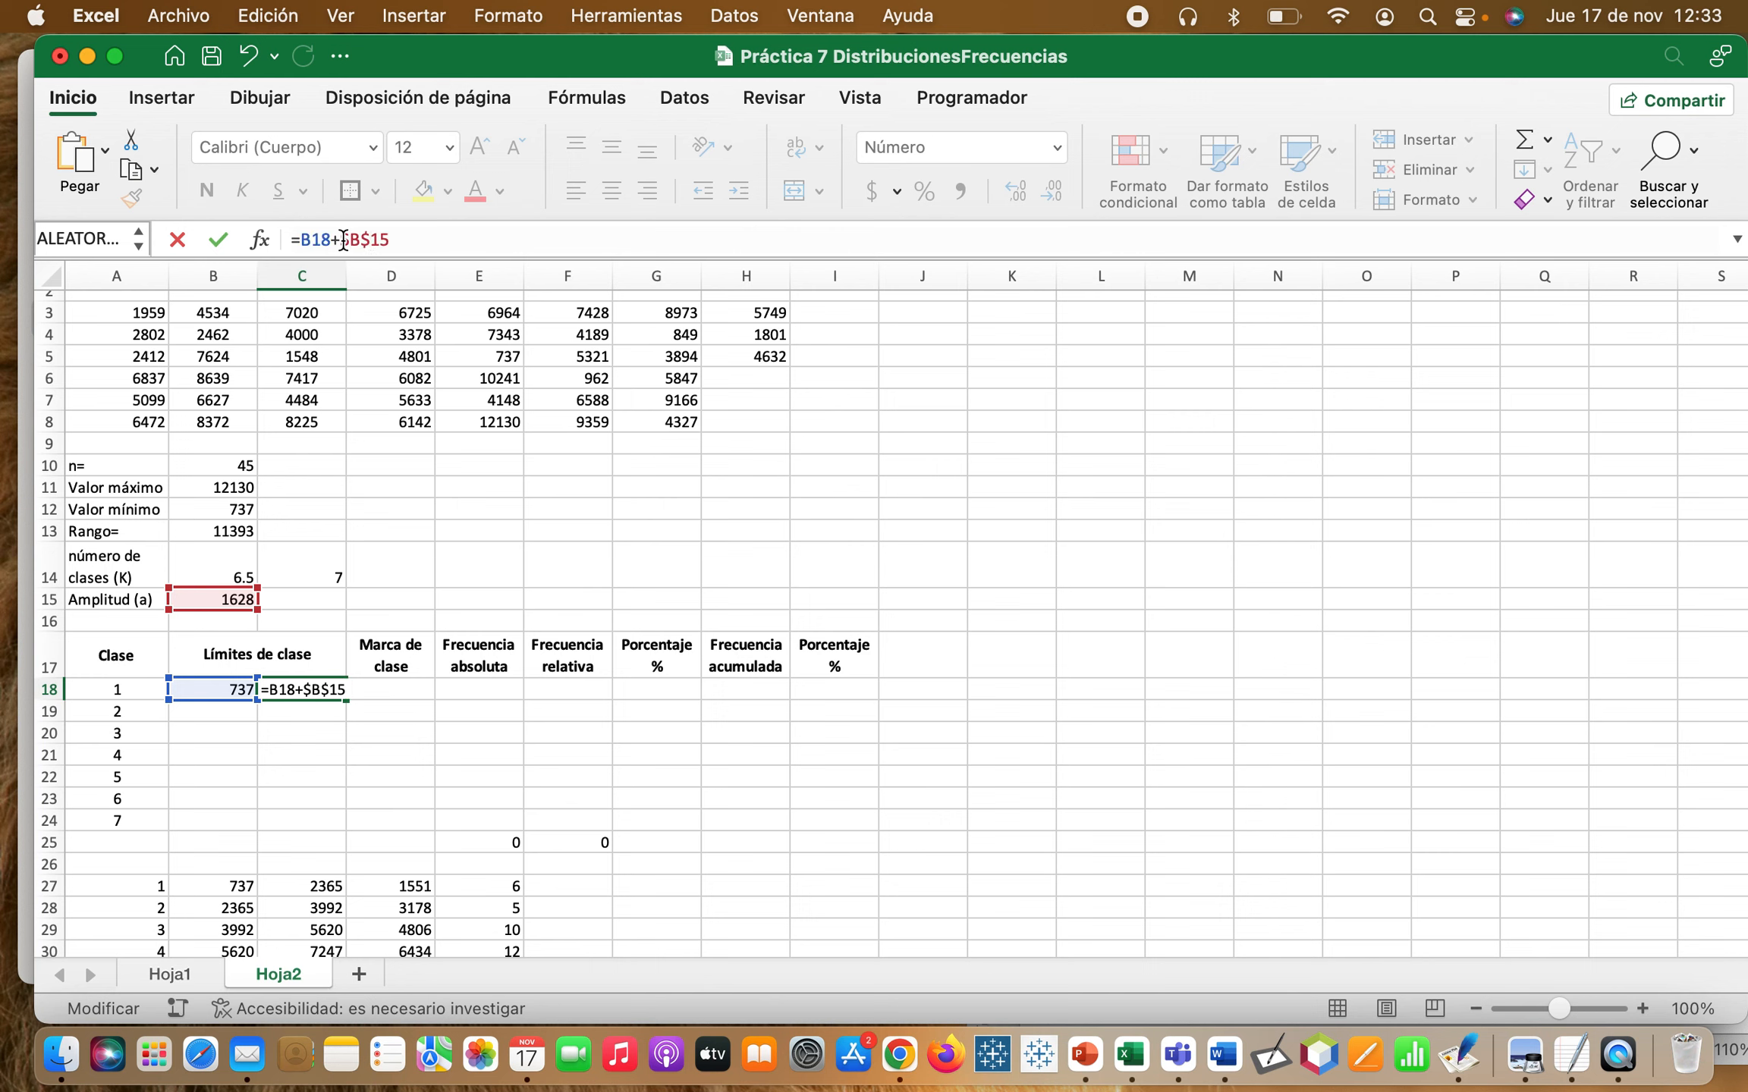
key("Return")
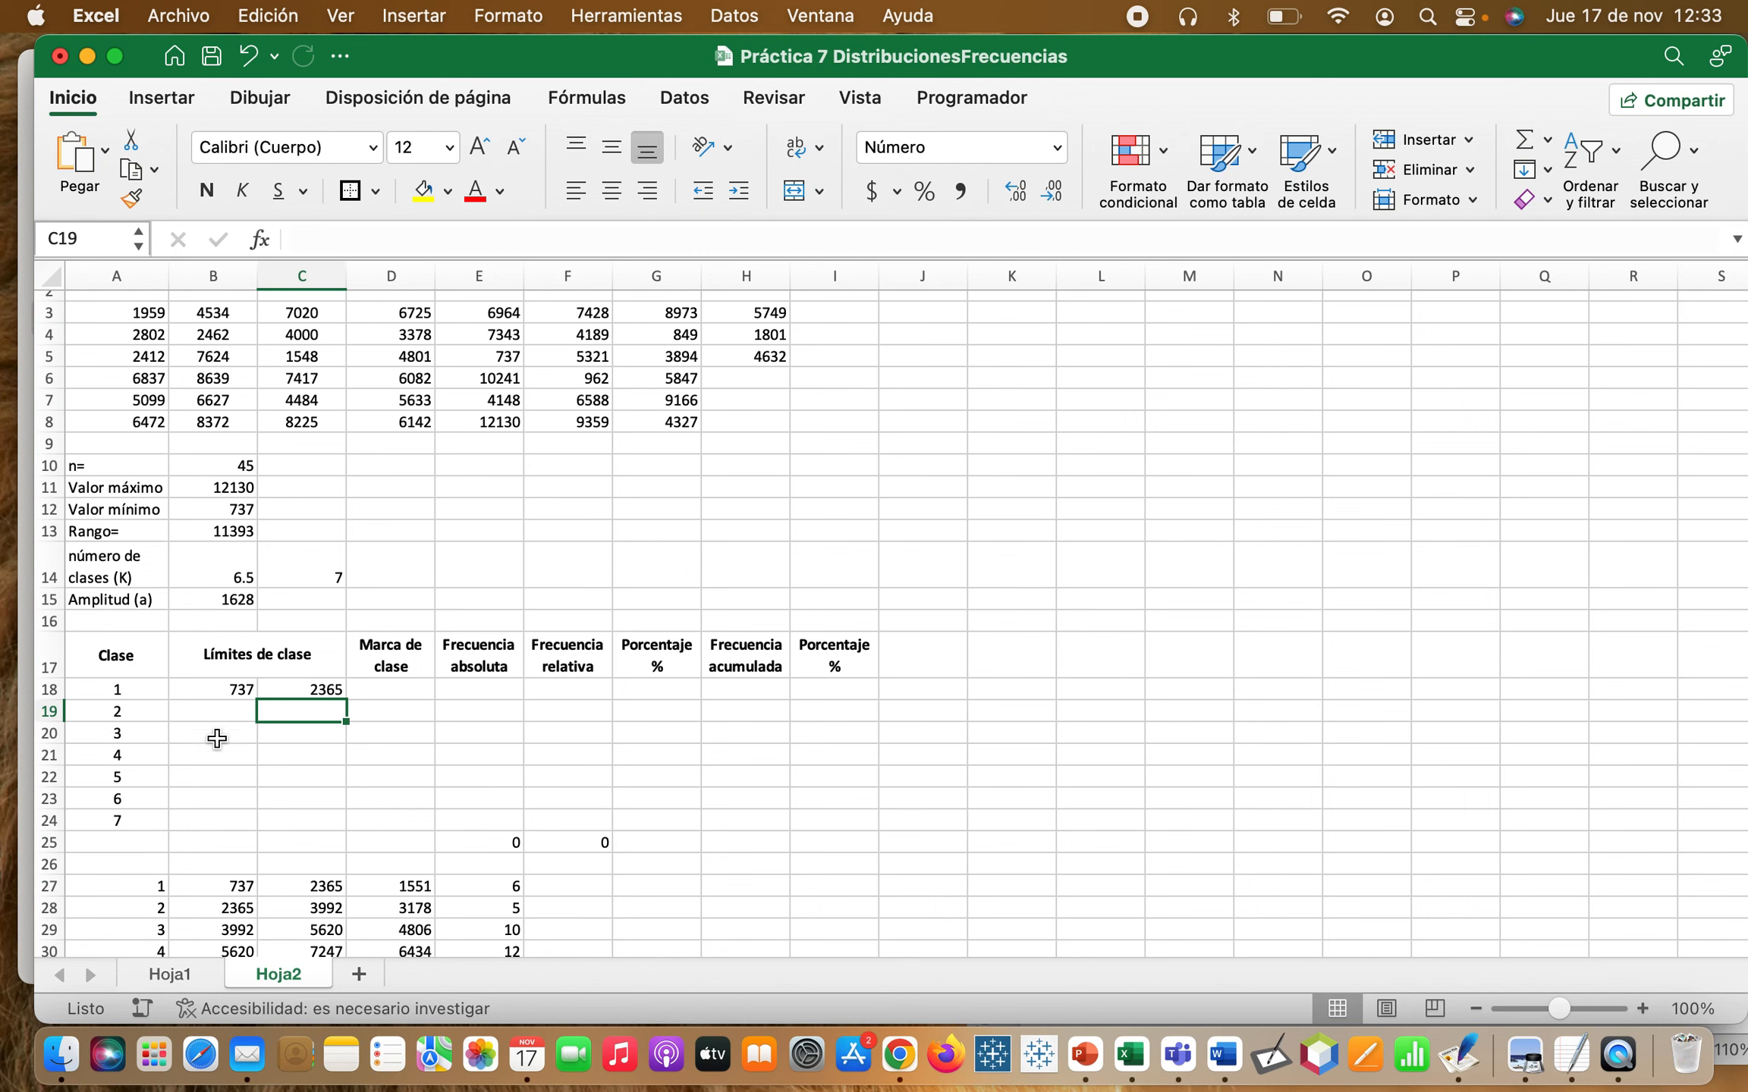
- Calculate the lower limit of class 2 in B19 with the formula =C18+1
left_click(199, 711)
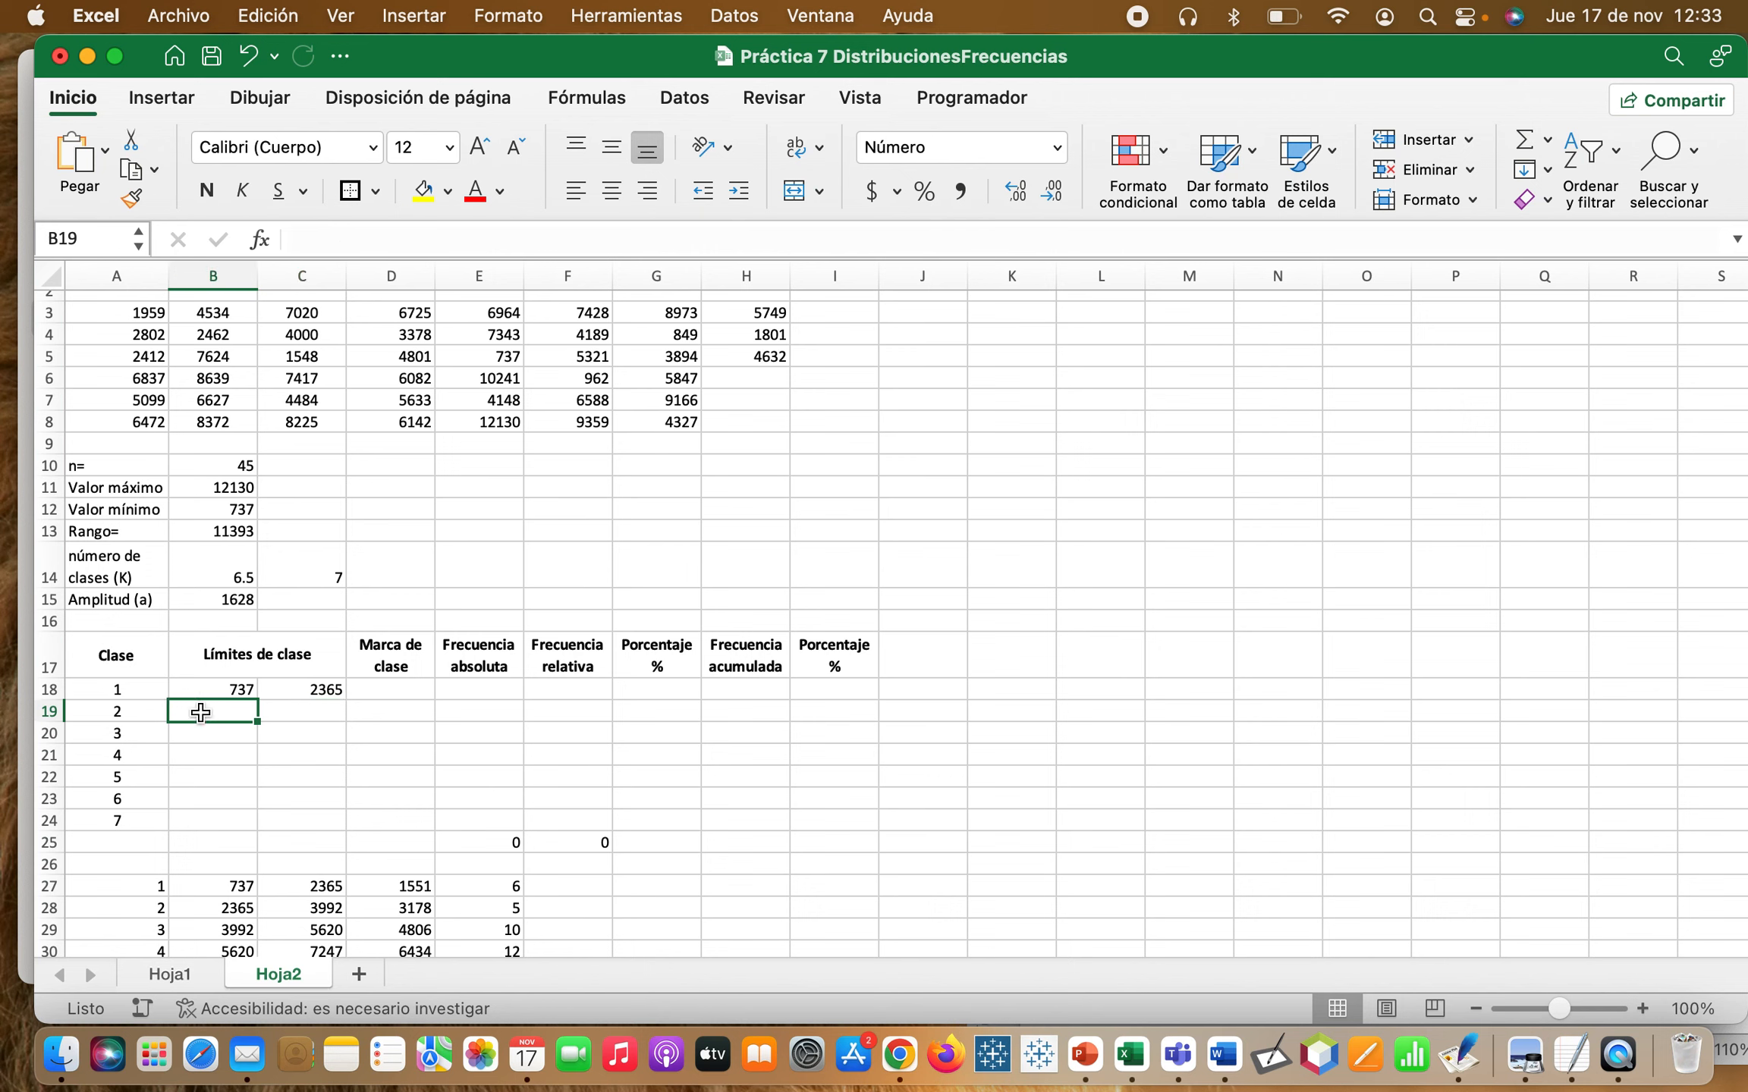
type("=")
left_click(265, 694)
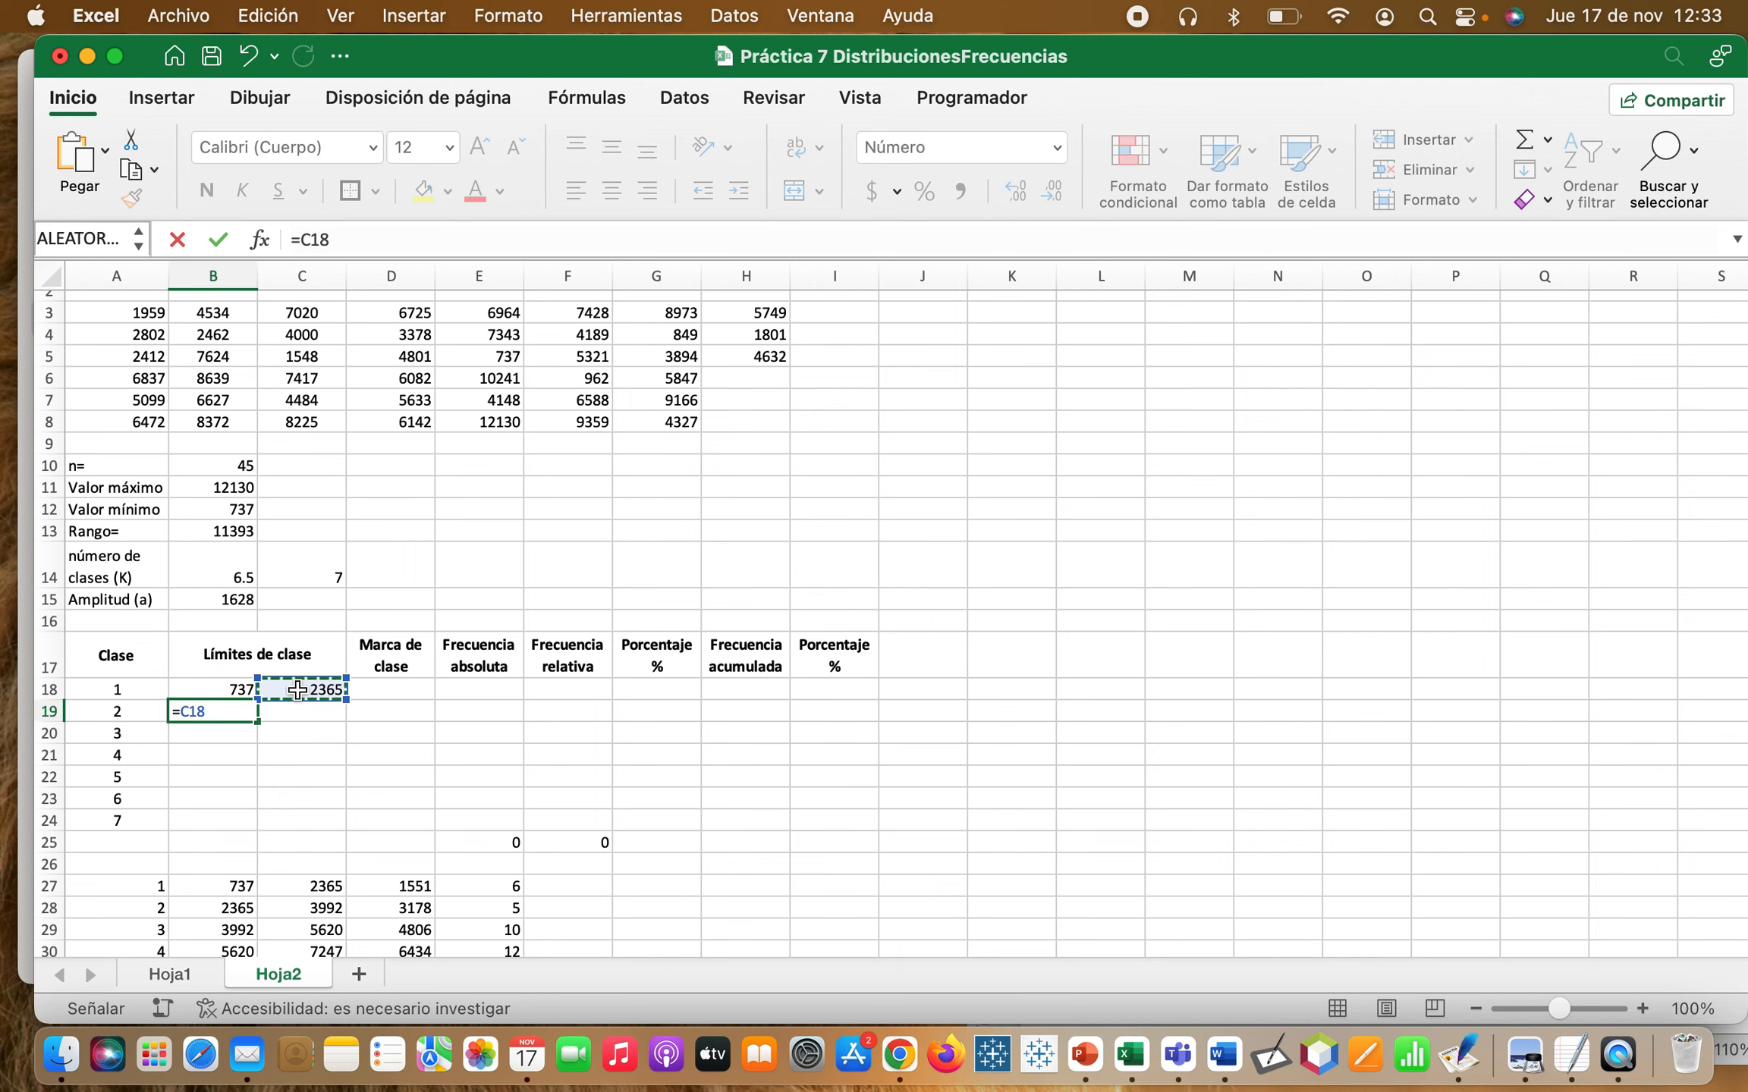
type("+1")
key("Return")
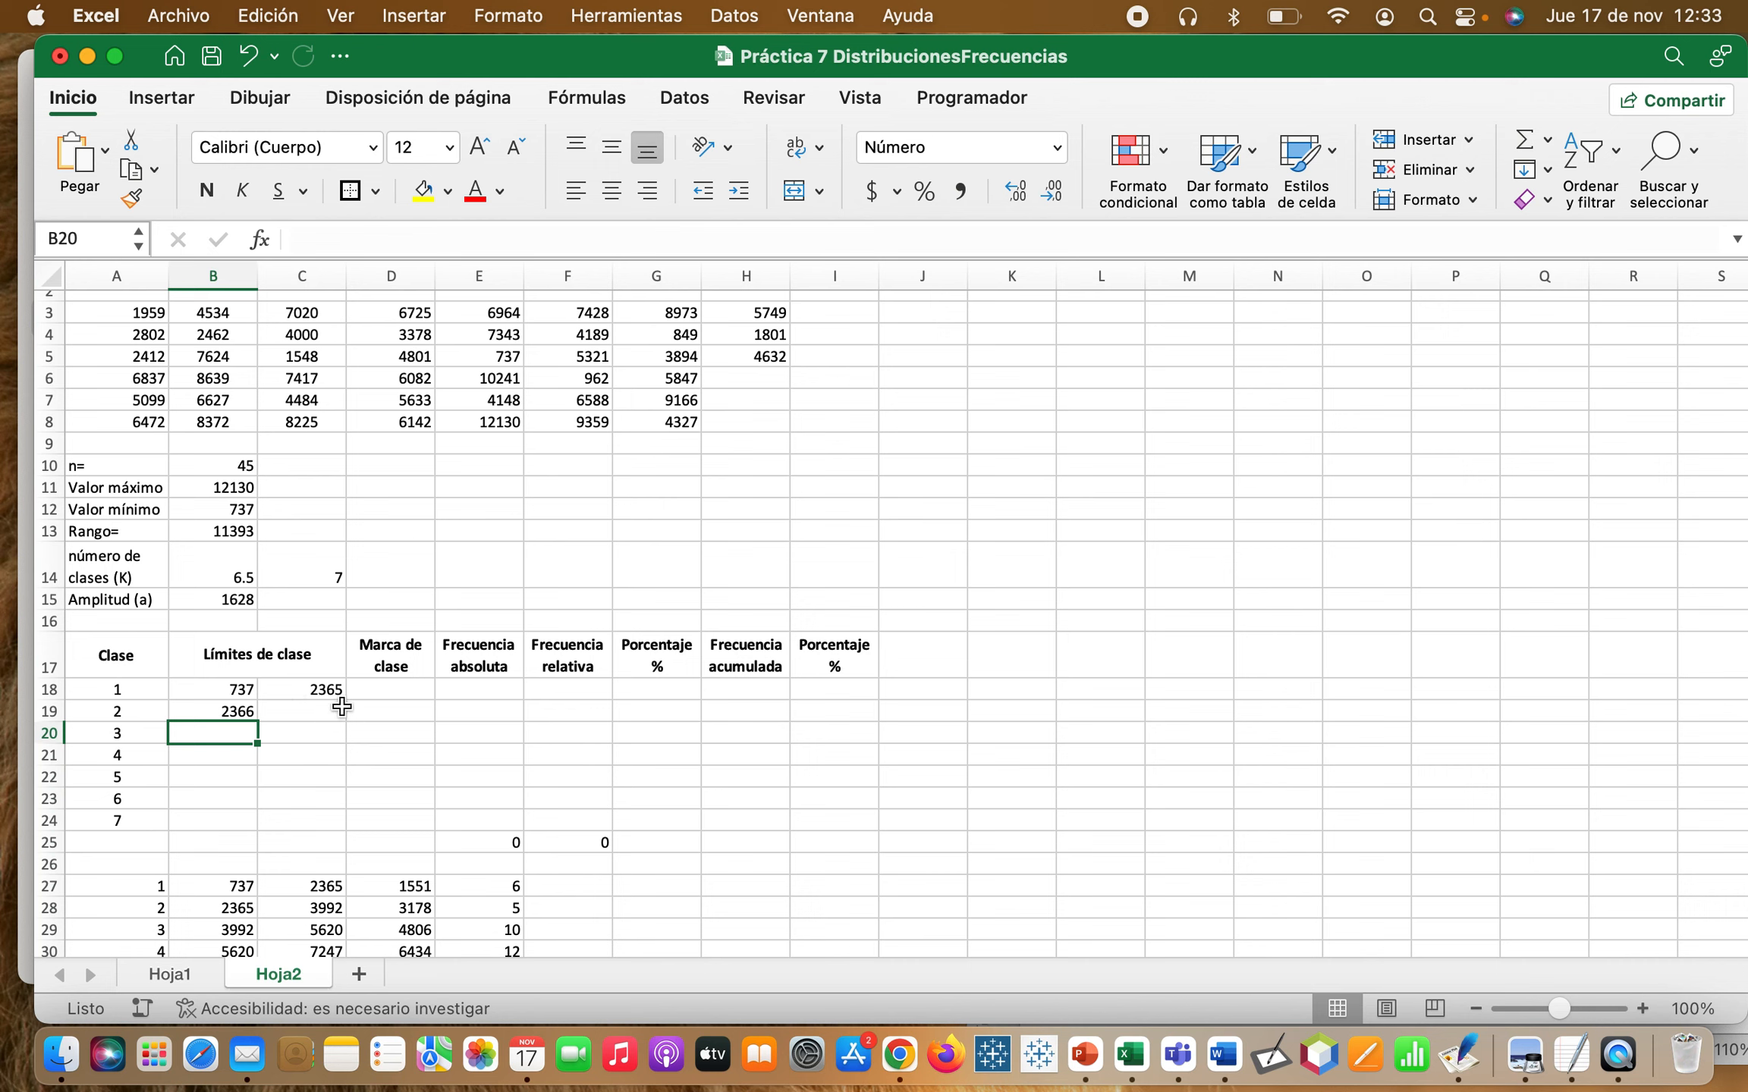
- Calculate the upper limit of class 2 in C19 with =B19+$B$15 and fill B19:C19 down to row 24
left_click(305, 709)
type("=")
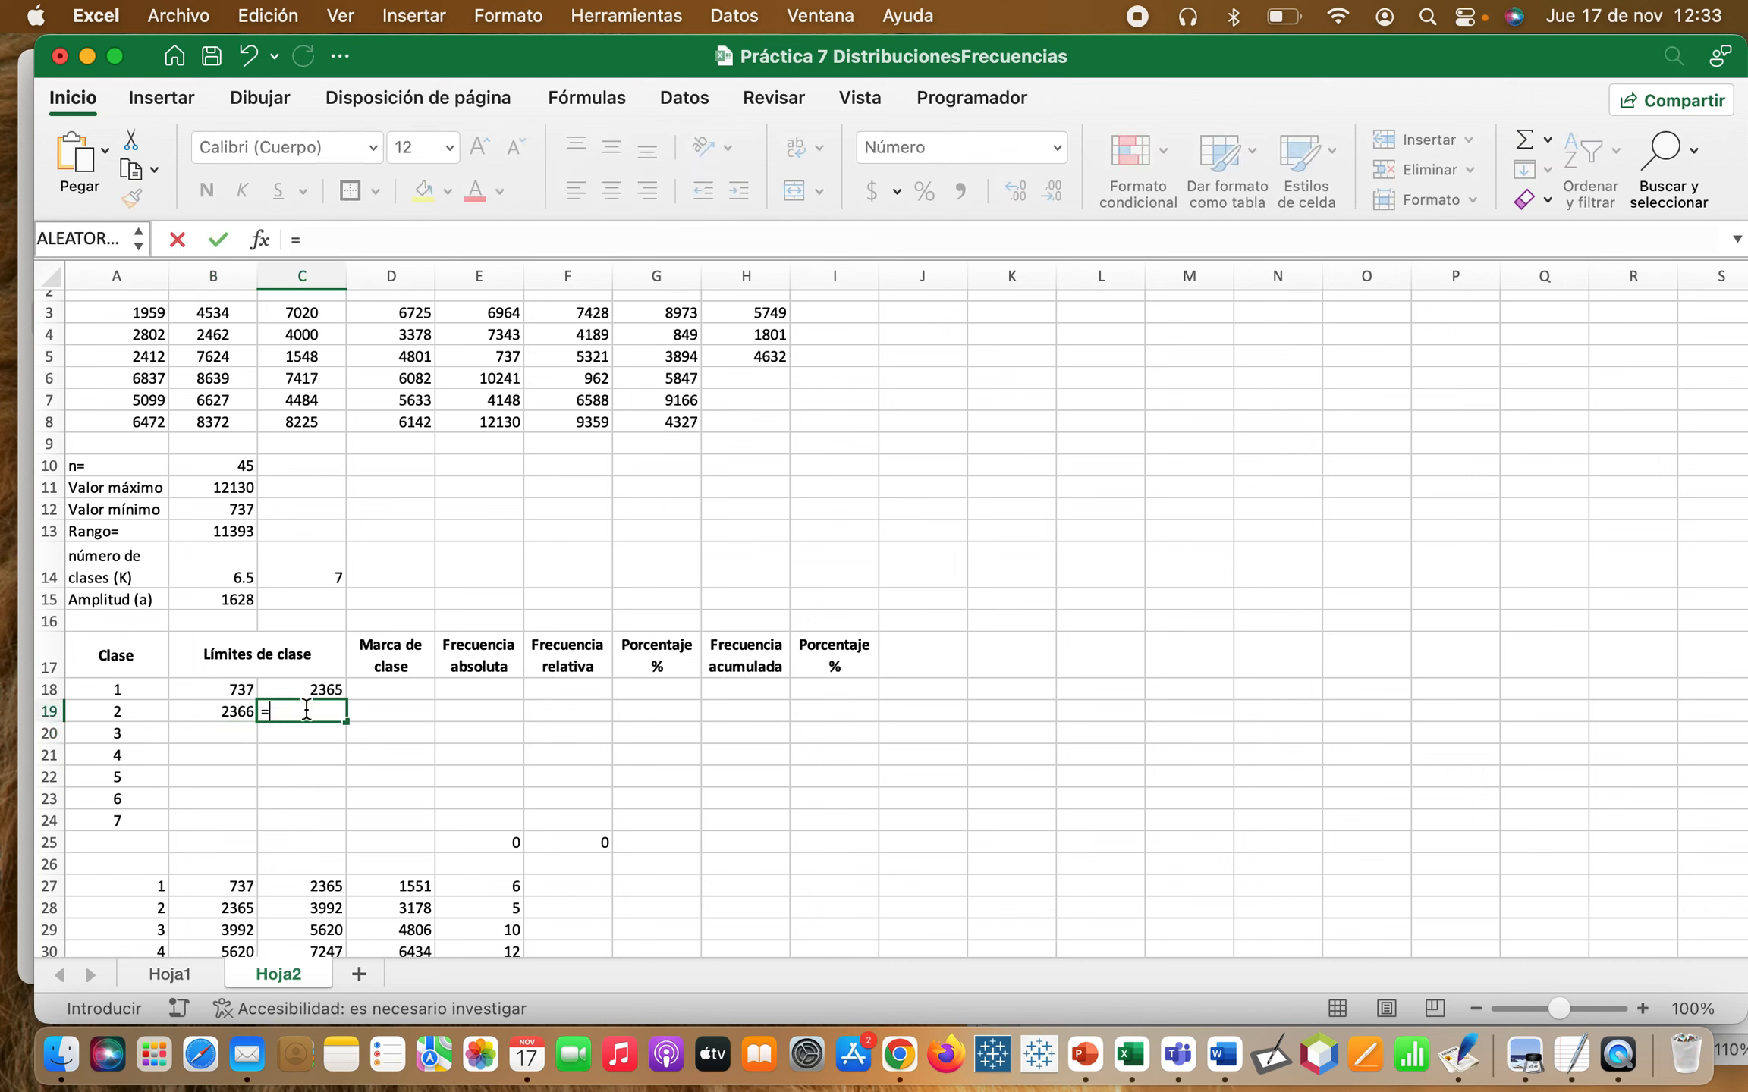
left_click(216, 713)
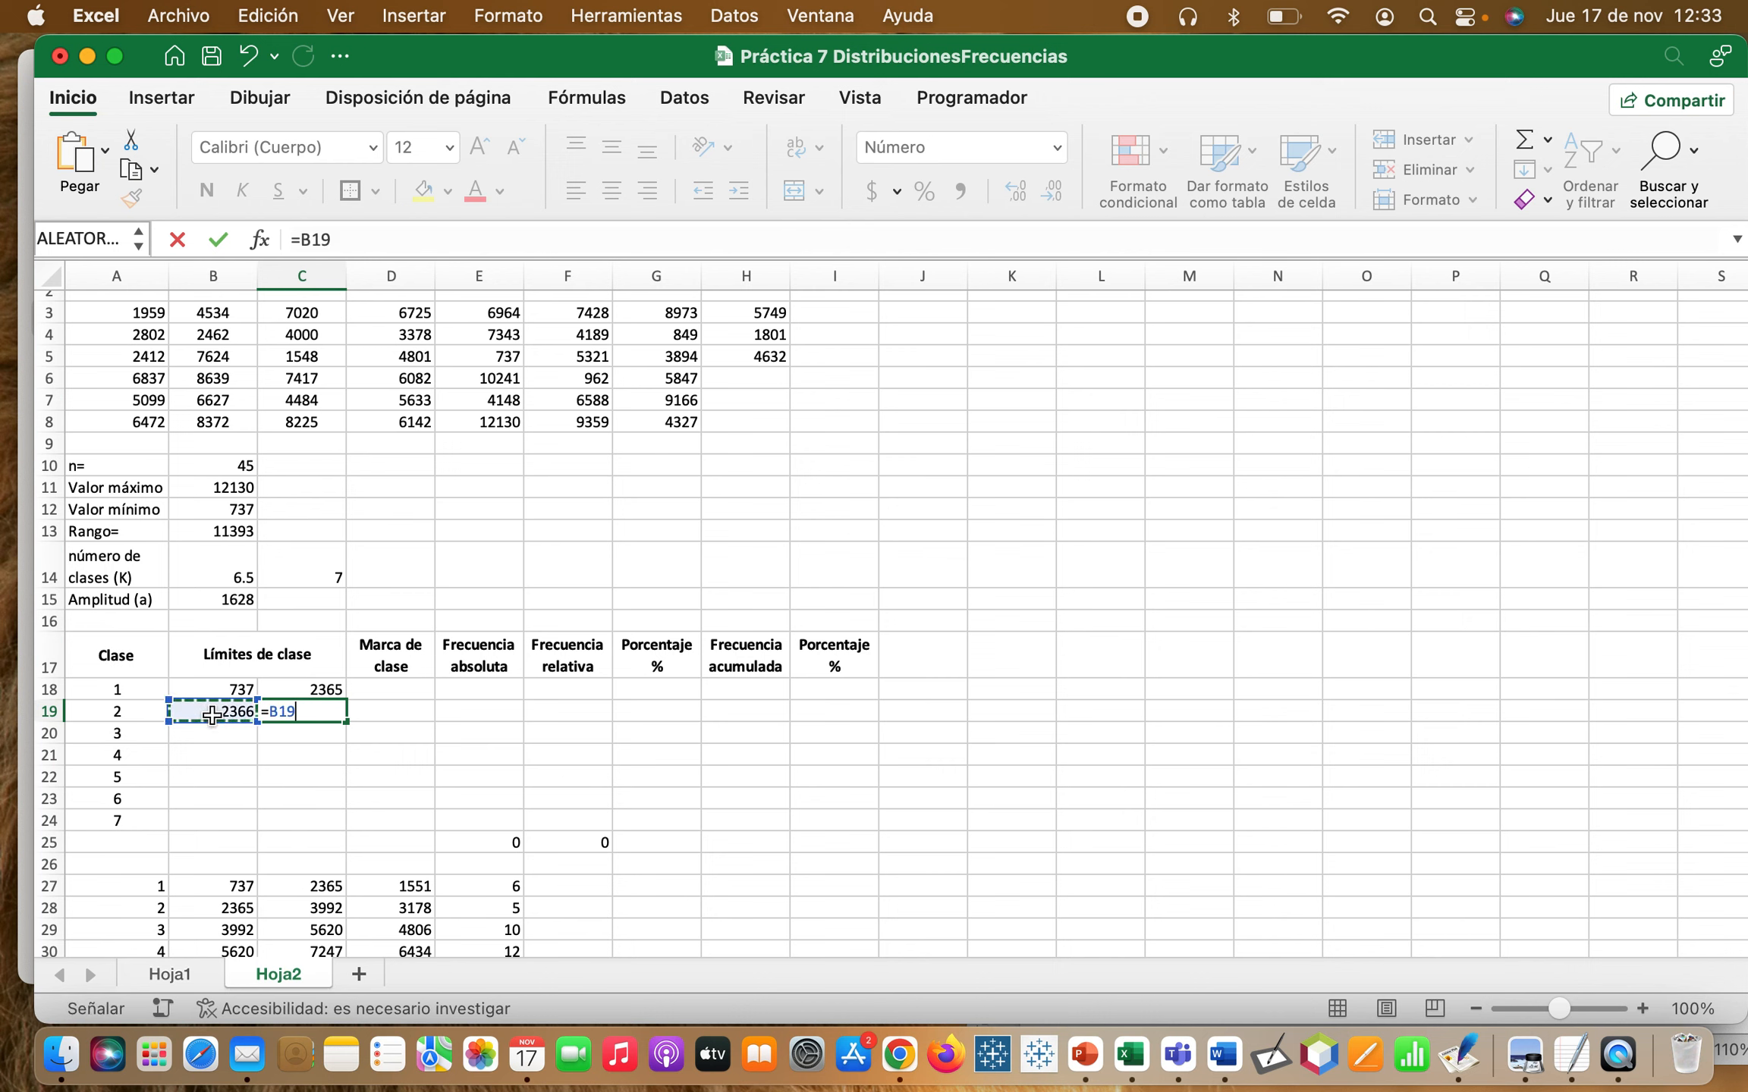
type("+")
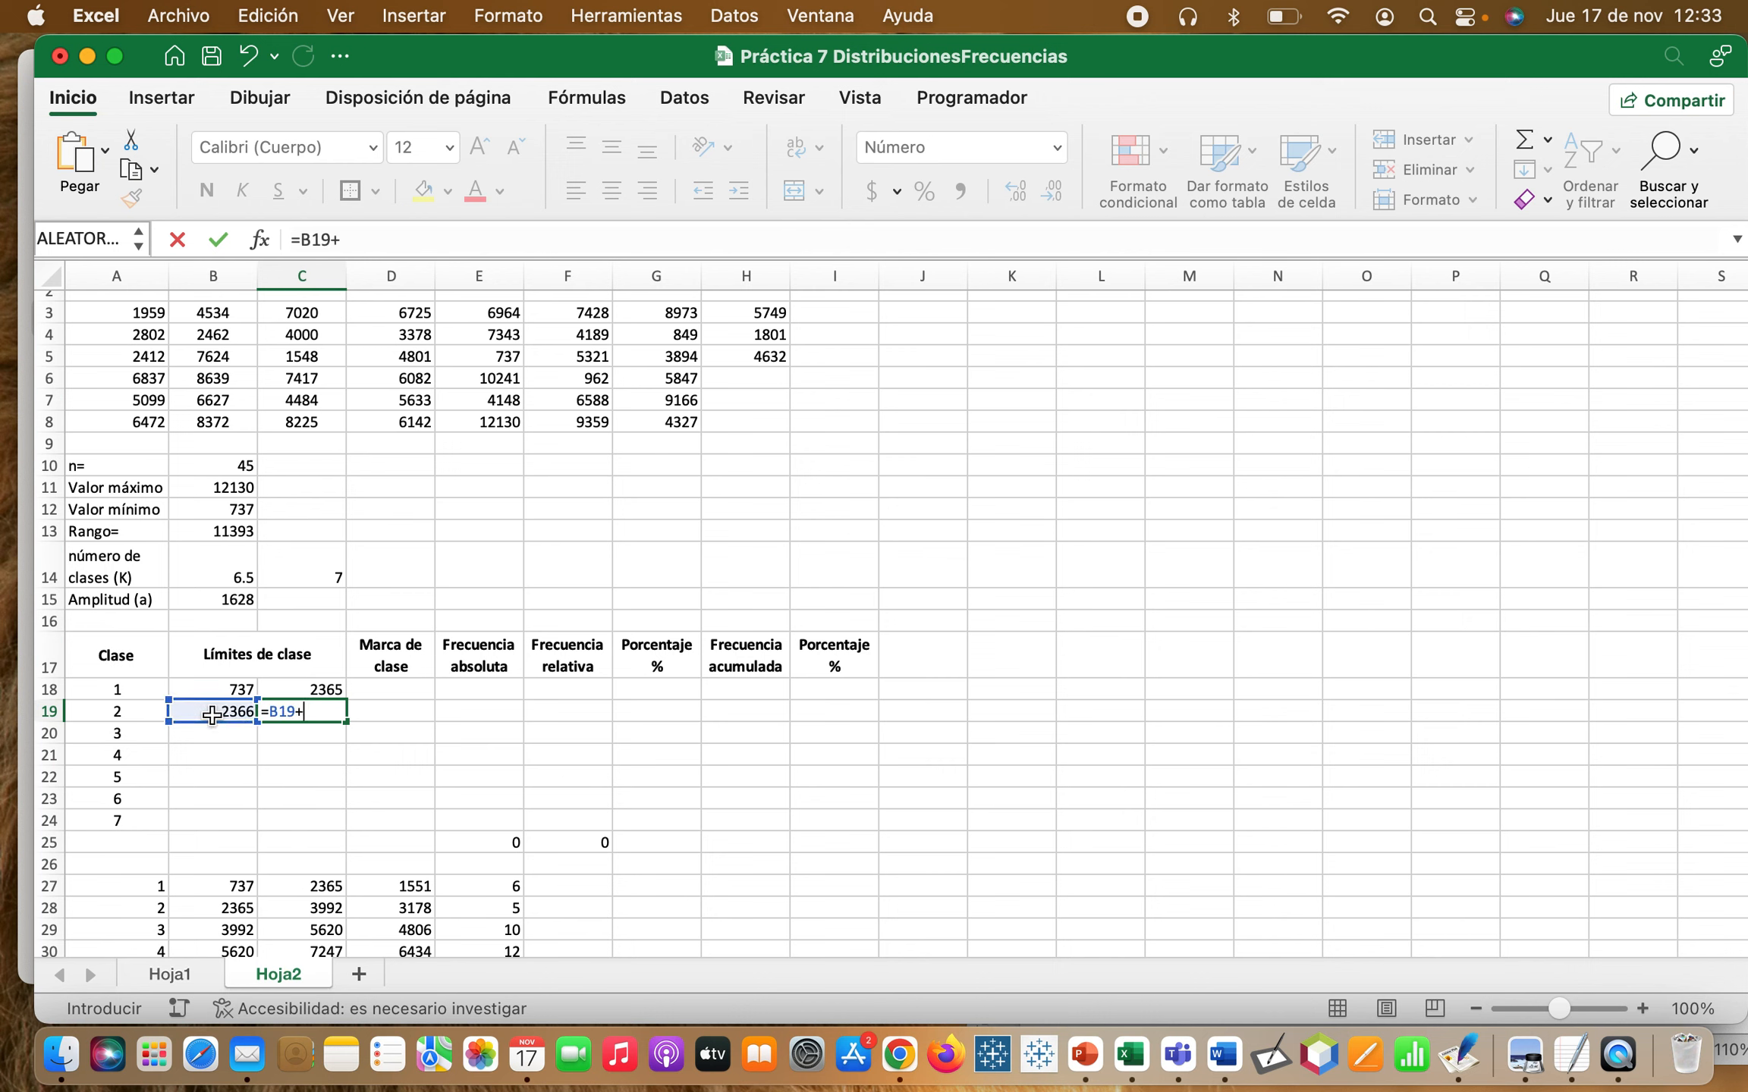
left_click(231, 596)
left_click(343, 239)
type("$")
key("Right")
type("$")
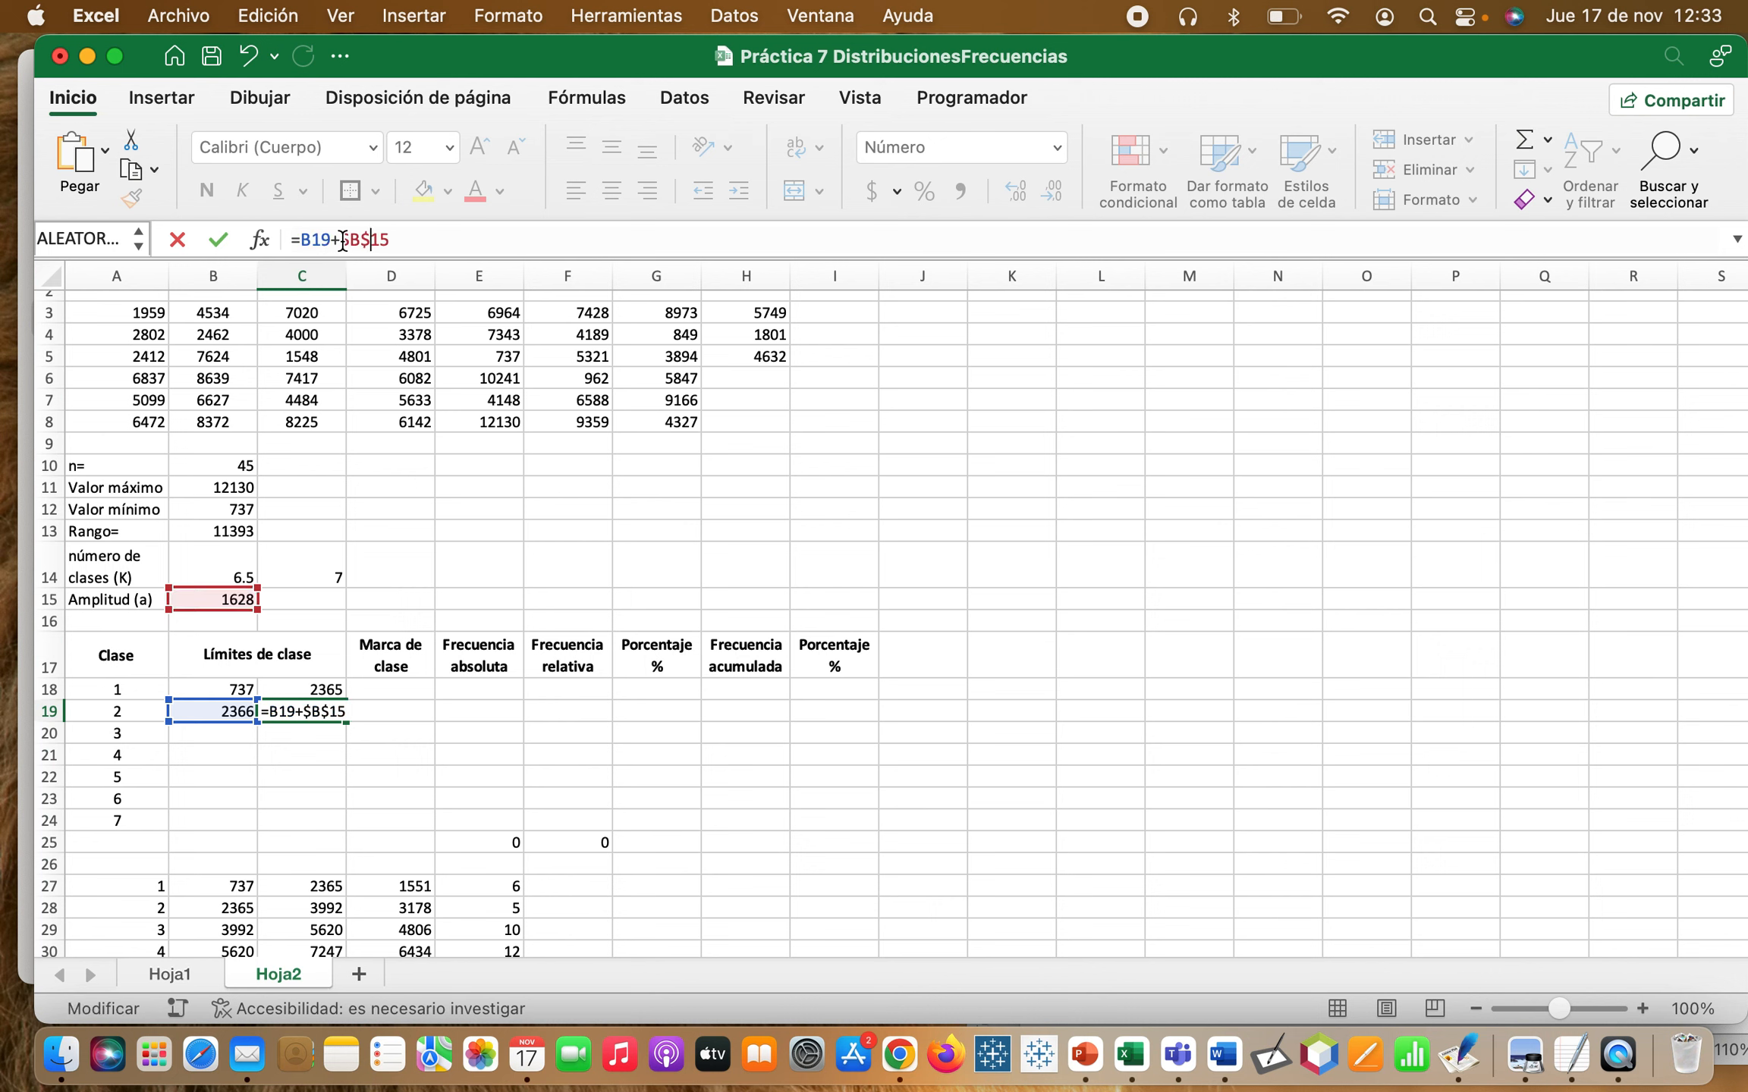
key("Return")
left_click_drag(218, 713, 346, 824)
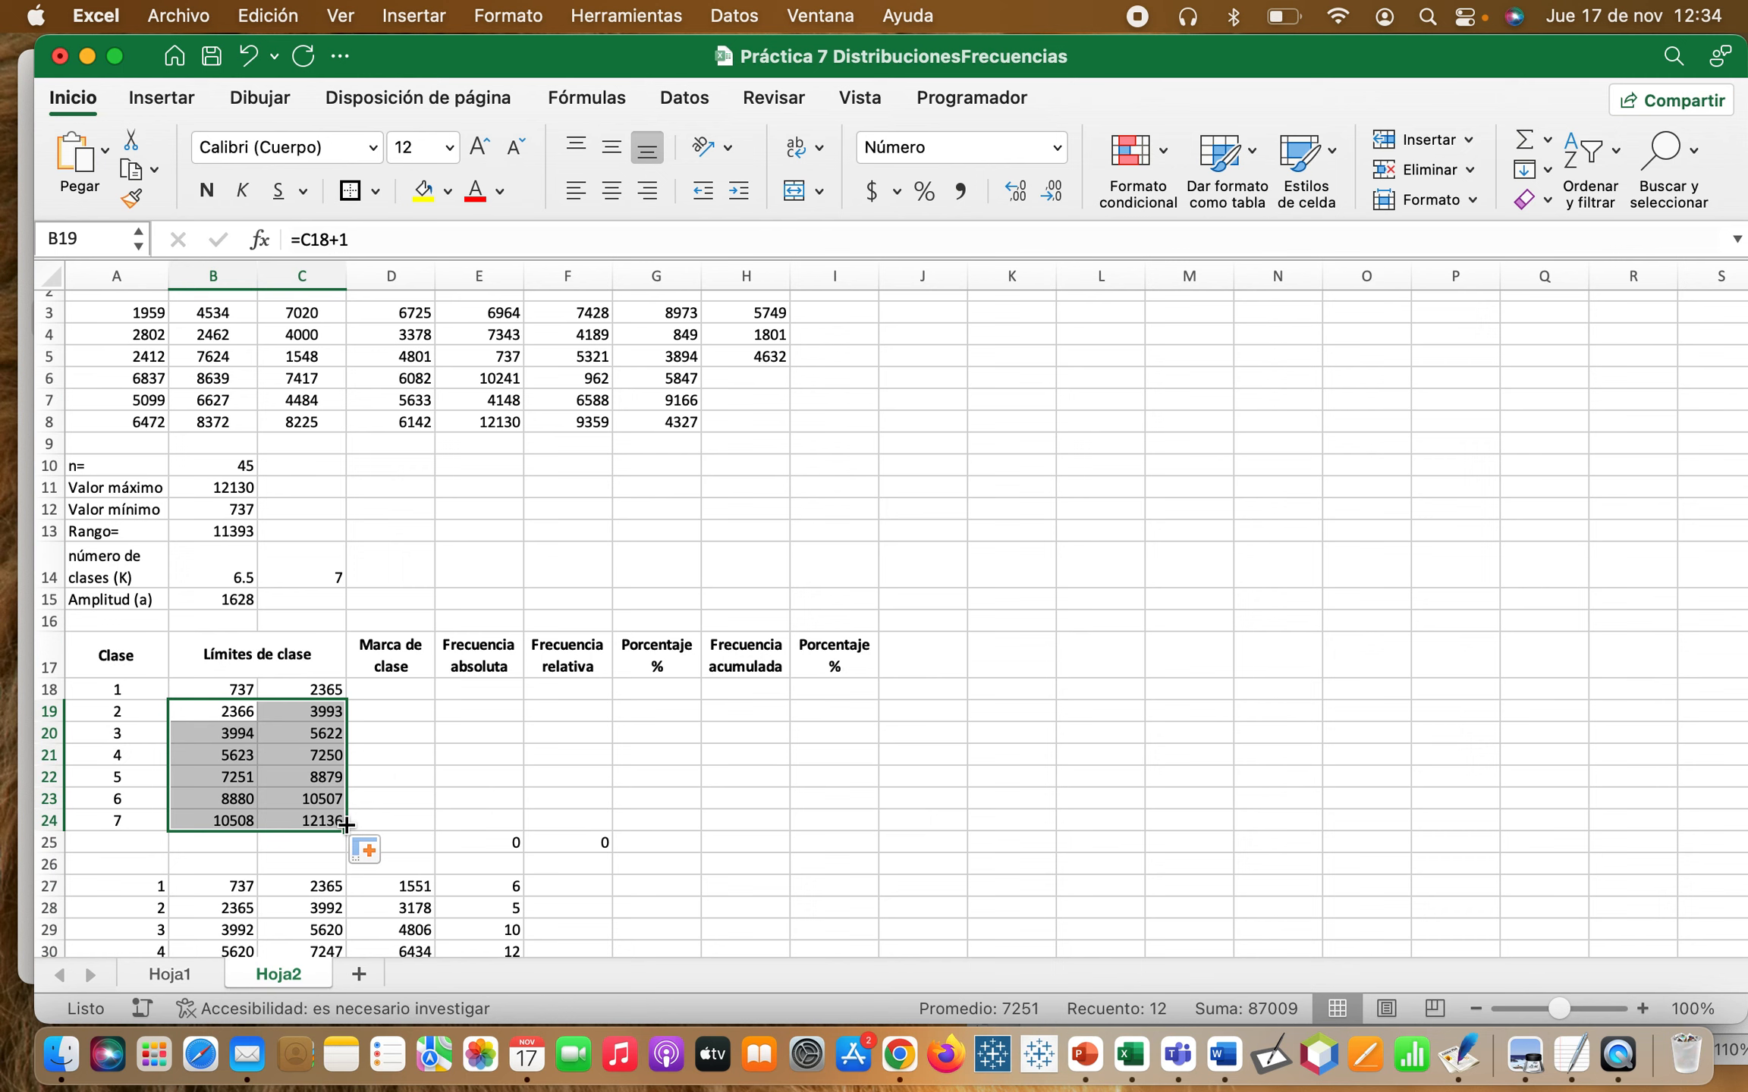
- Check the filled class limit formulas in B20:C24 and compare the last upper limit with the maximum value in B11
left_click(321, 773)
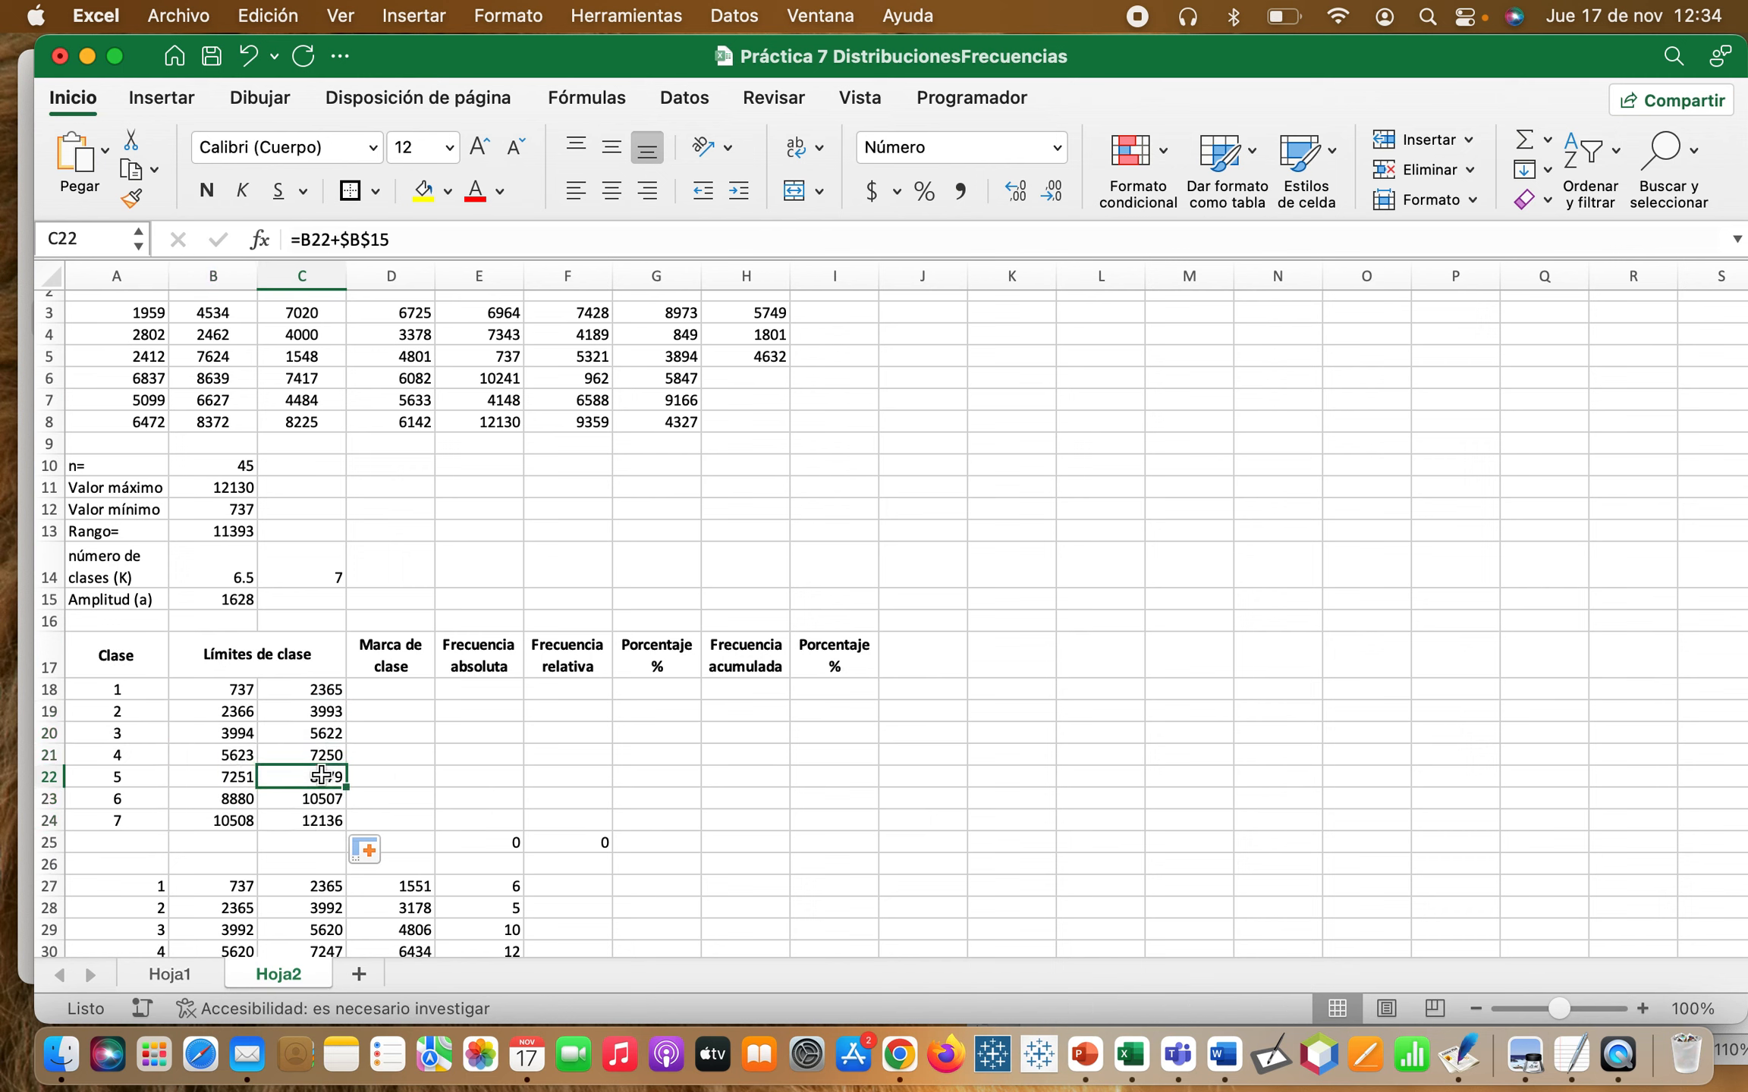
left_click(238, 730)
left_click(460, 239)
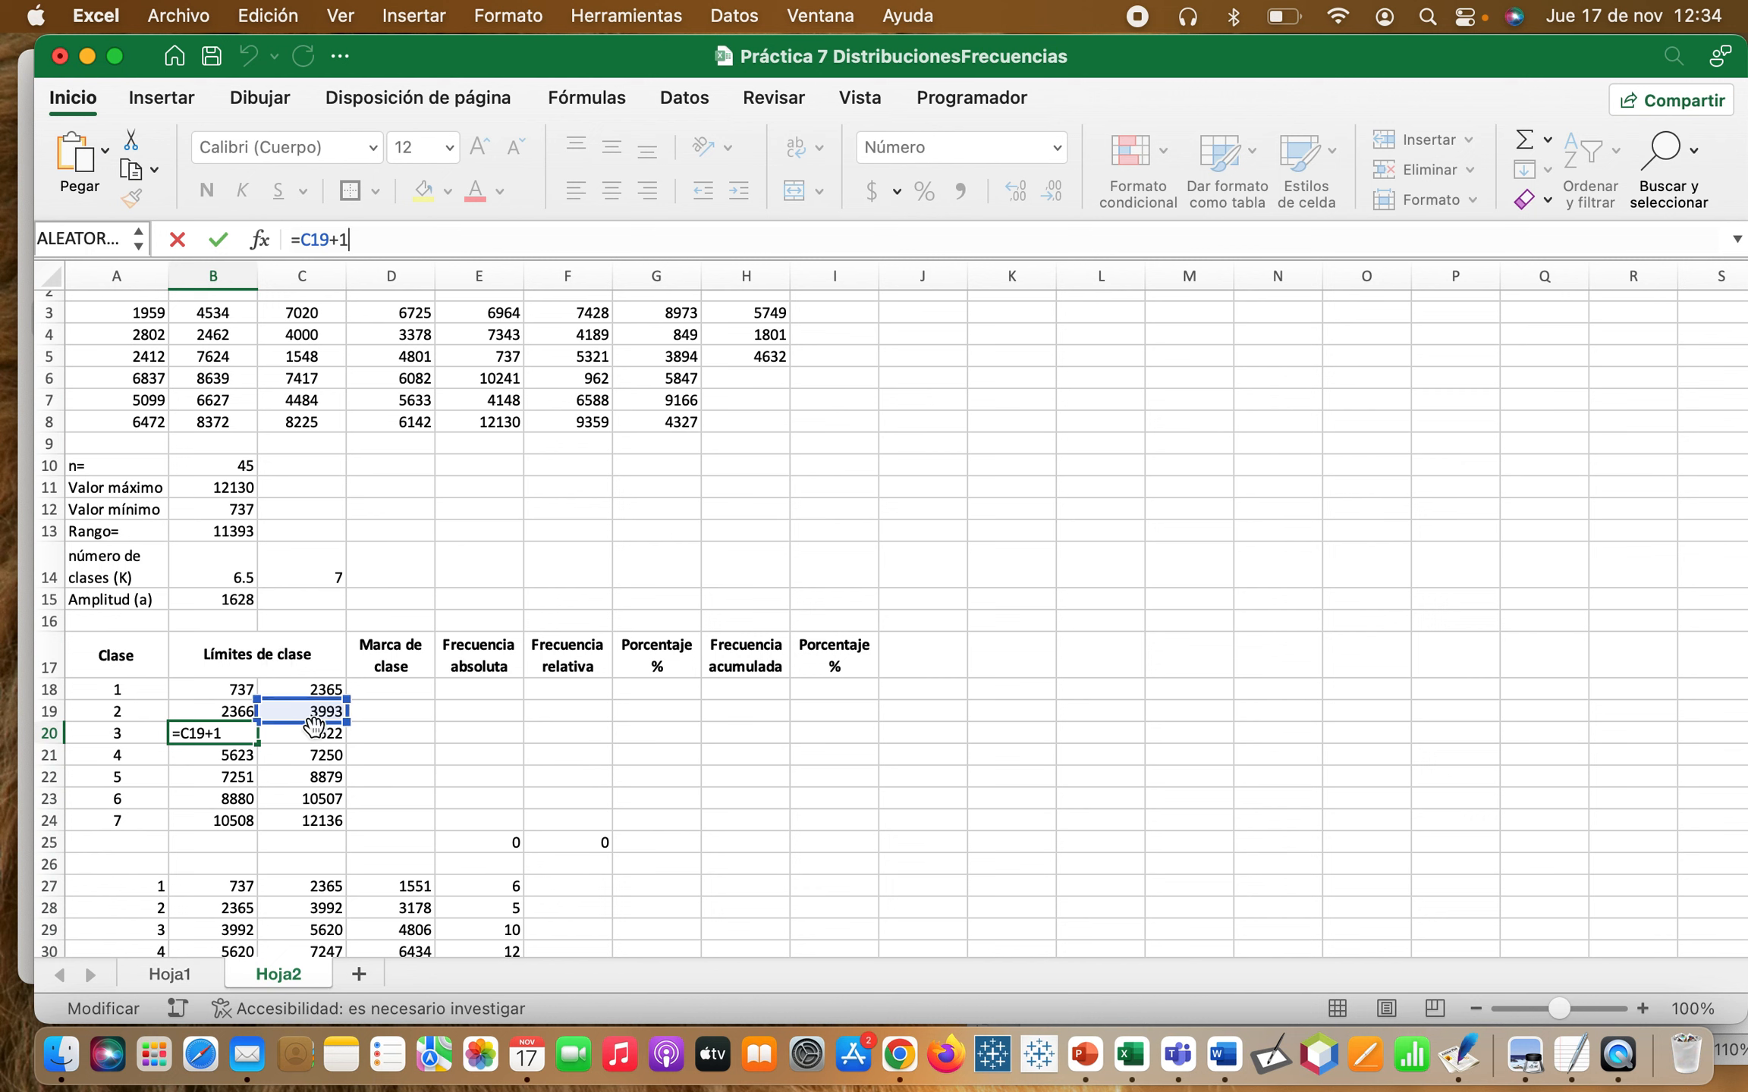
left_click(343, 772)
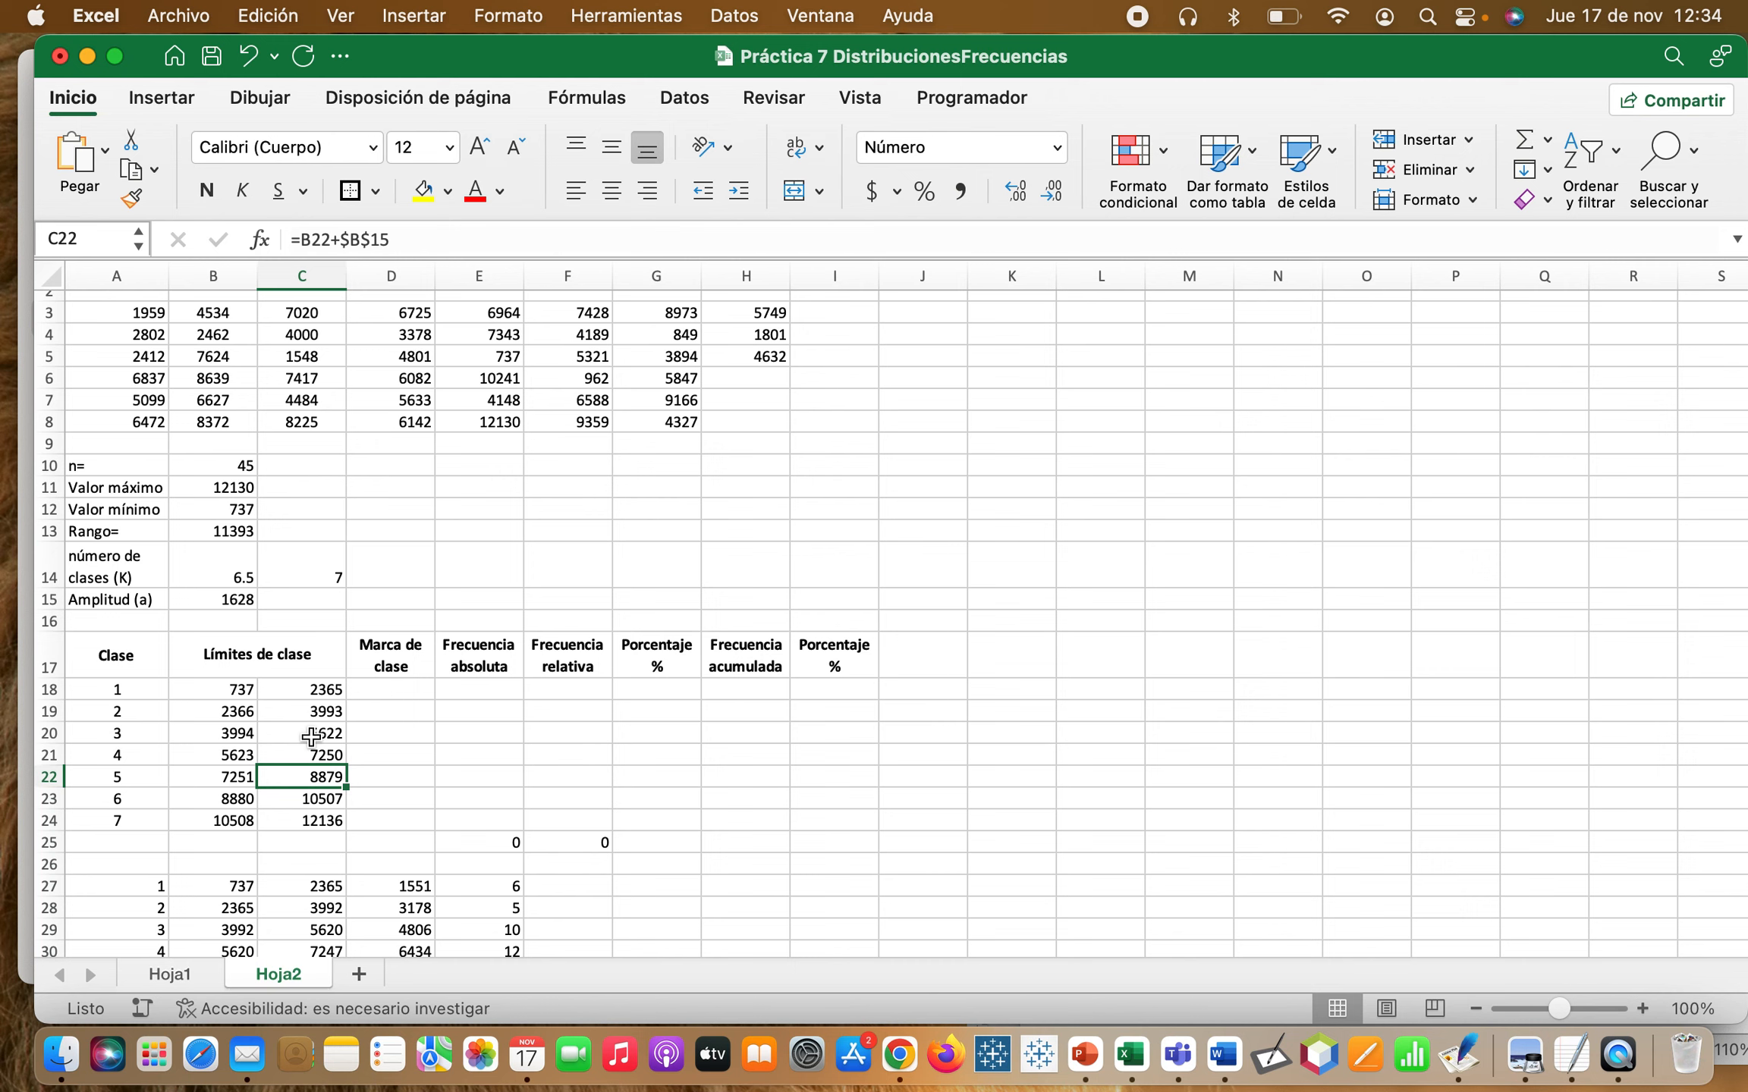
left_click(311, 736)
left_click(211, 761)
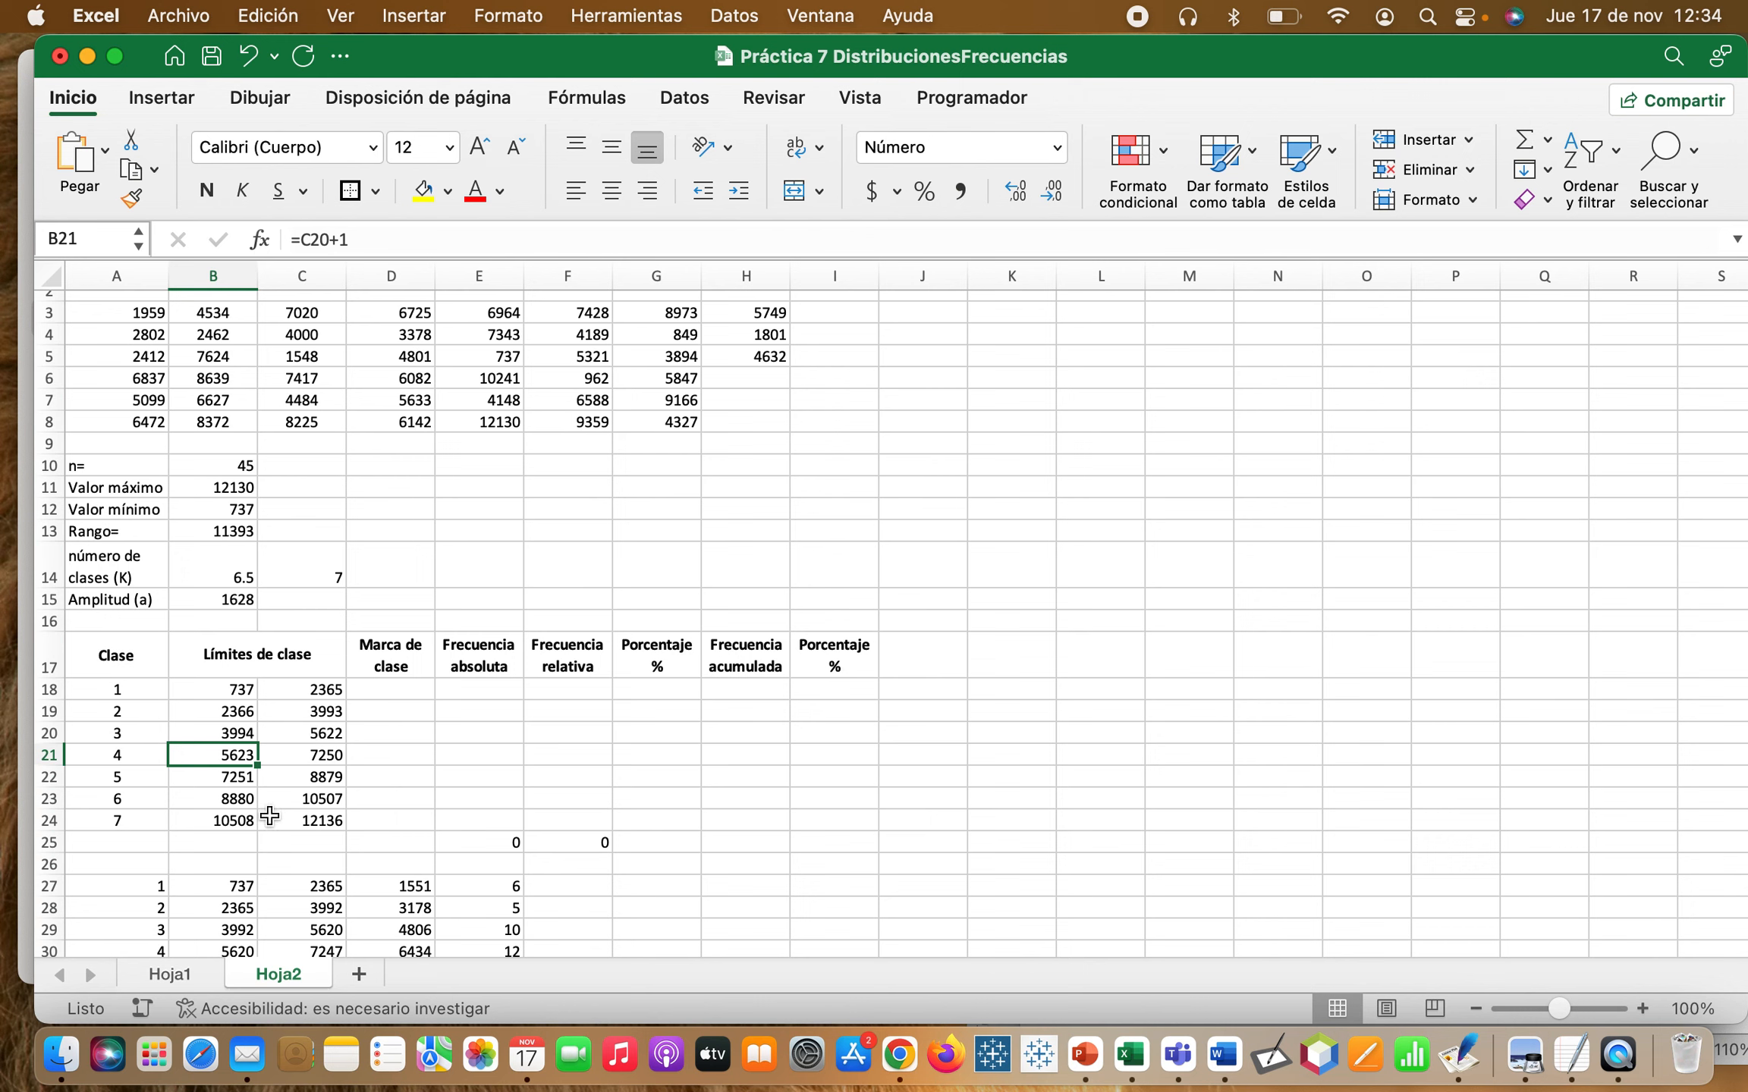
left_click(309, 826)
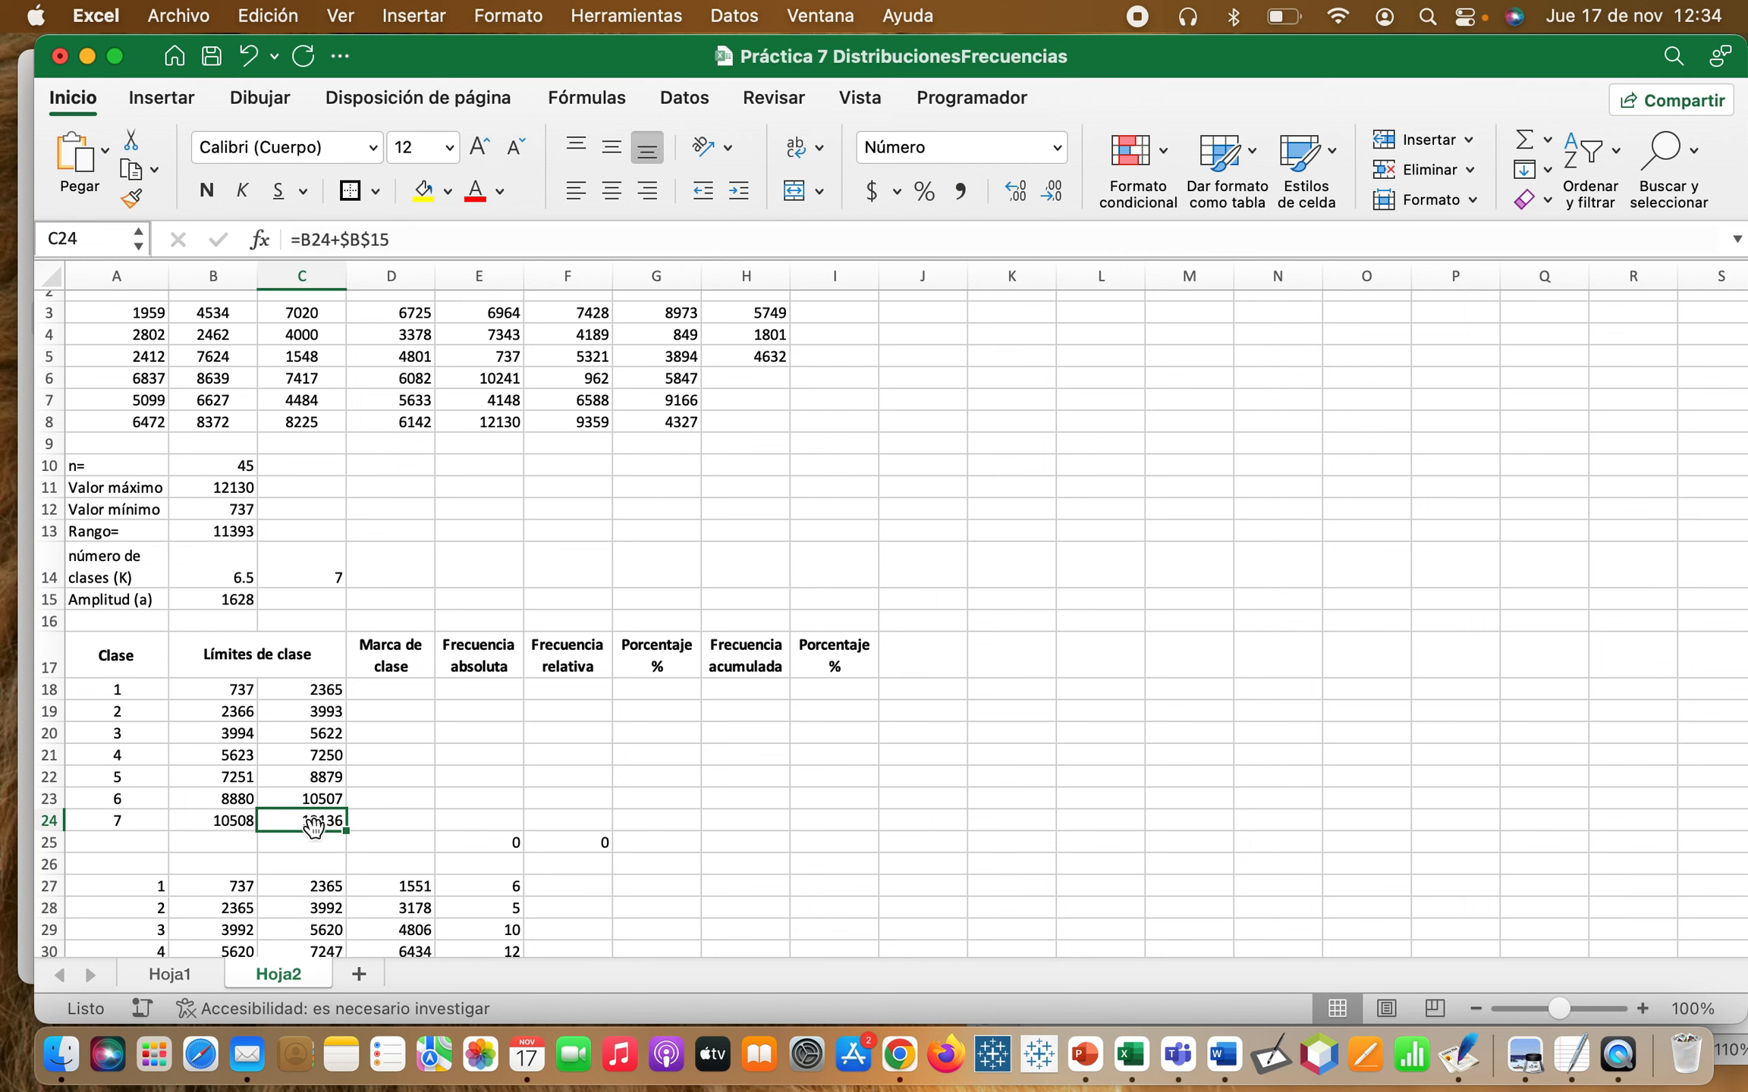
left_click(237, 489)
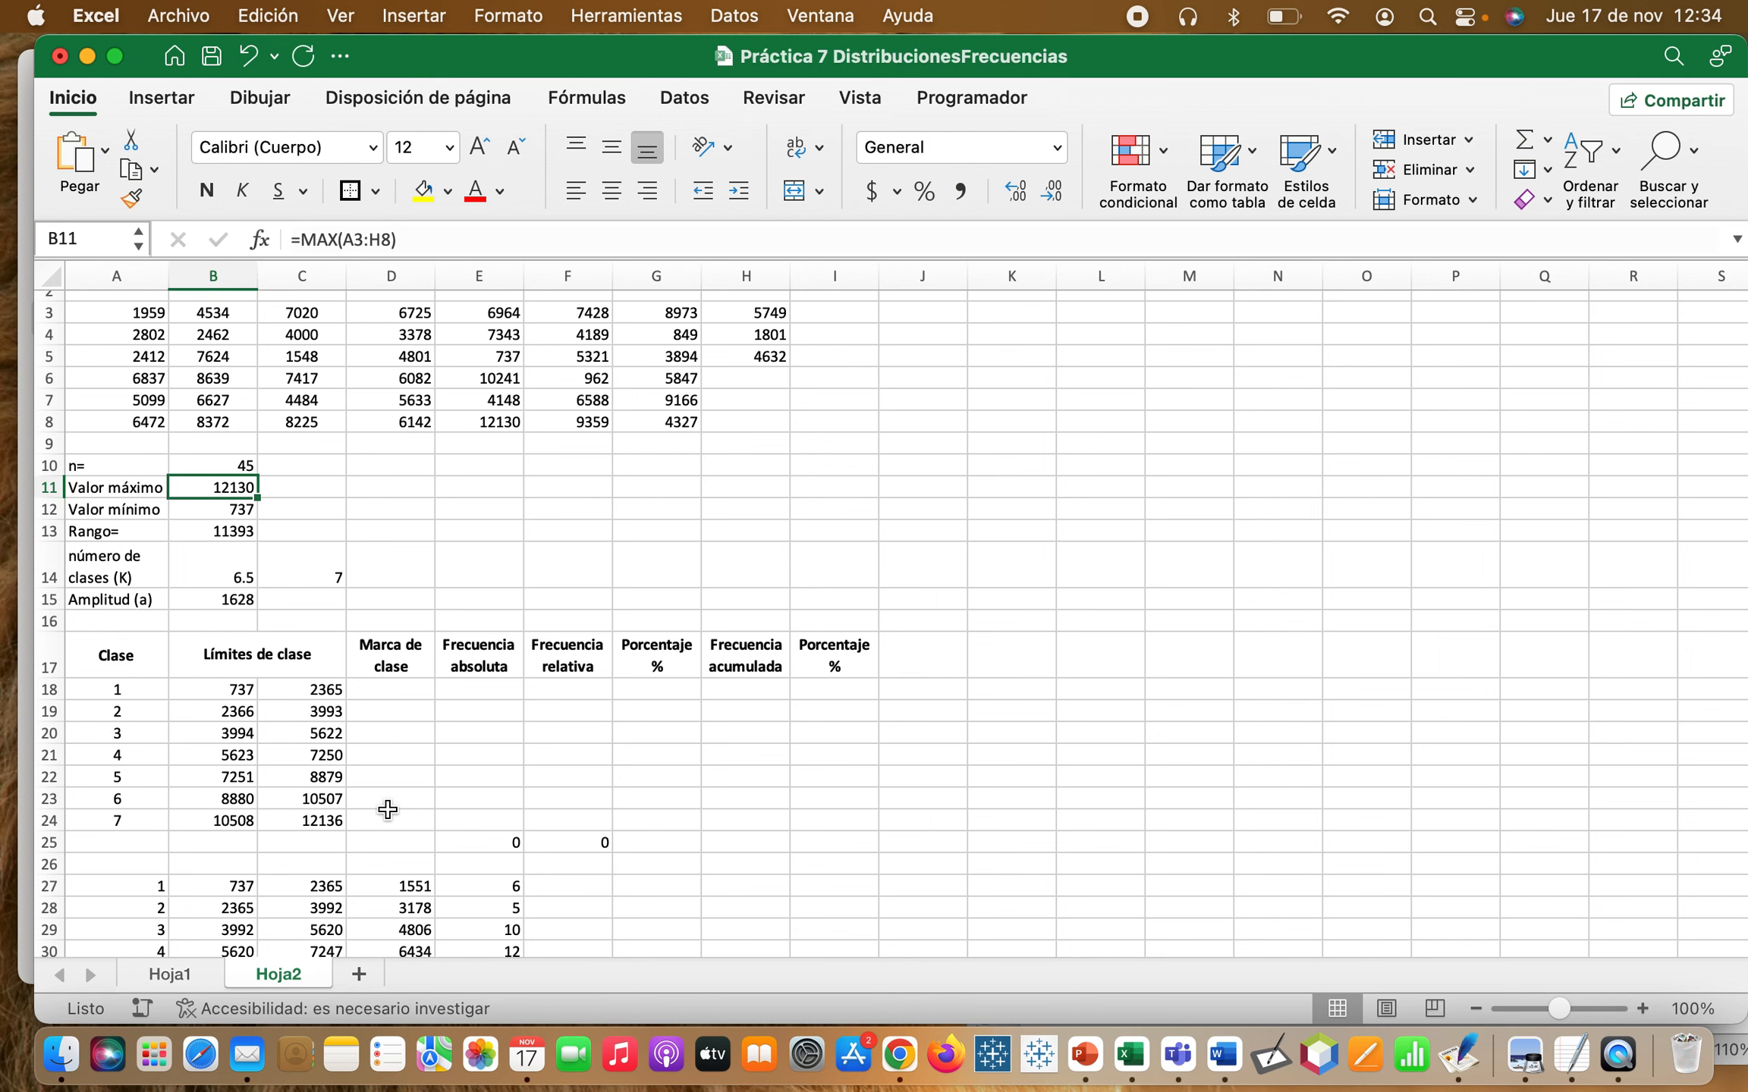
scroll(388, 811, "down", 2)
scroll(387, 811, "down", 3)
scroll(386, 808, "up", 4)
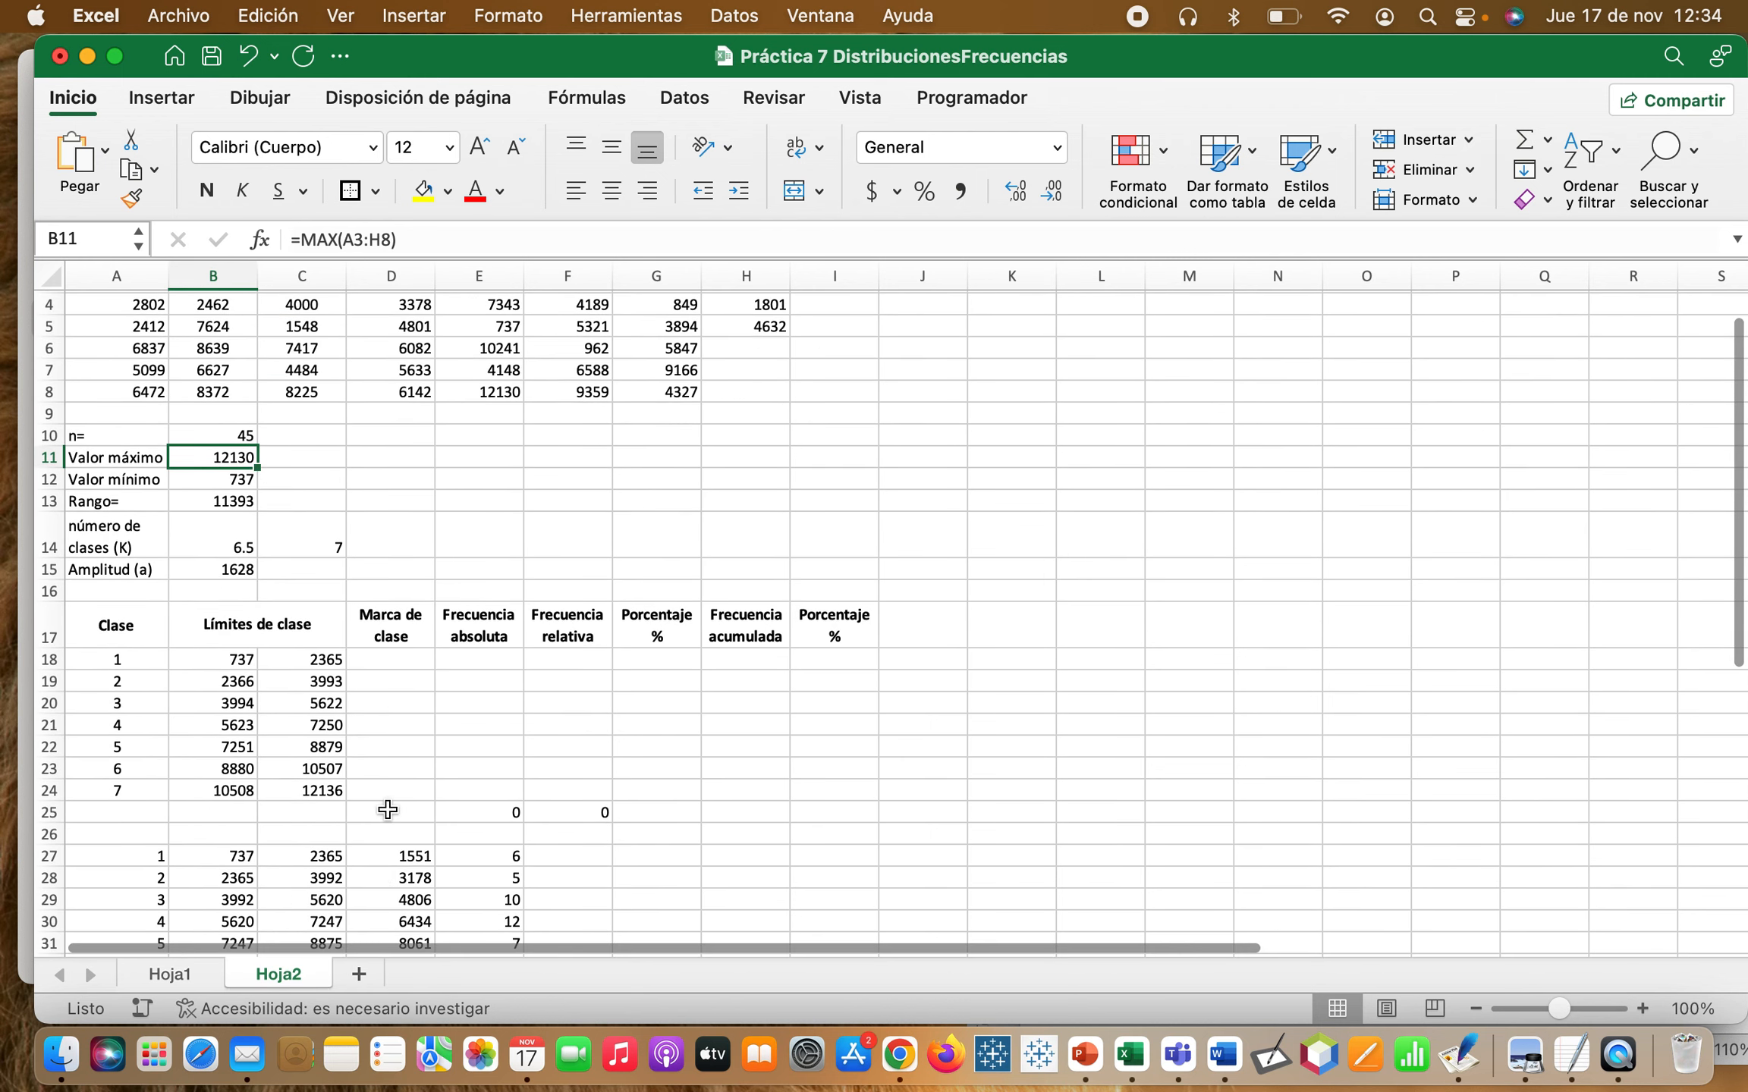
- Calculate the class mark of class 1 in D18 with =(B18+C18) and fill the formula down to D24
left_click(414, 657)
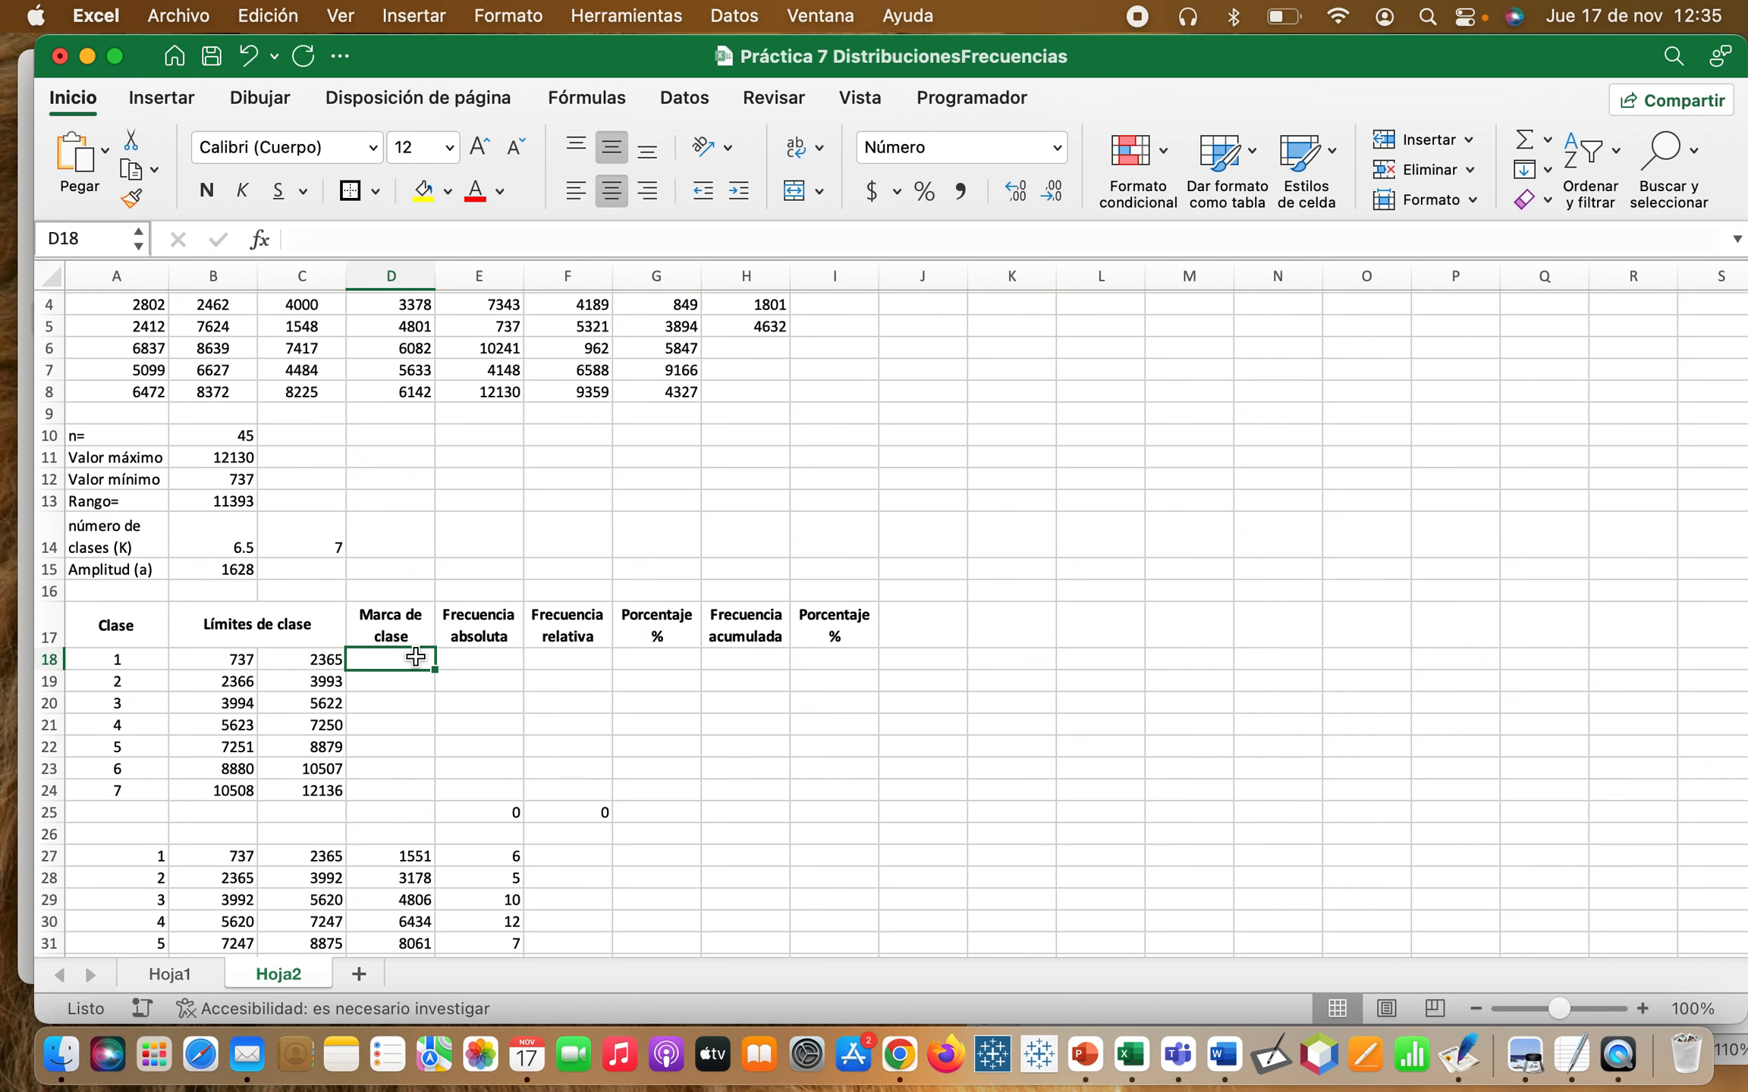
type("=(")
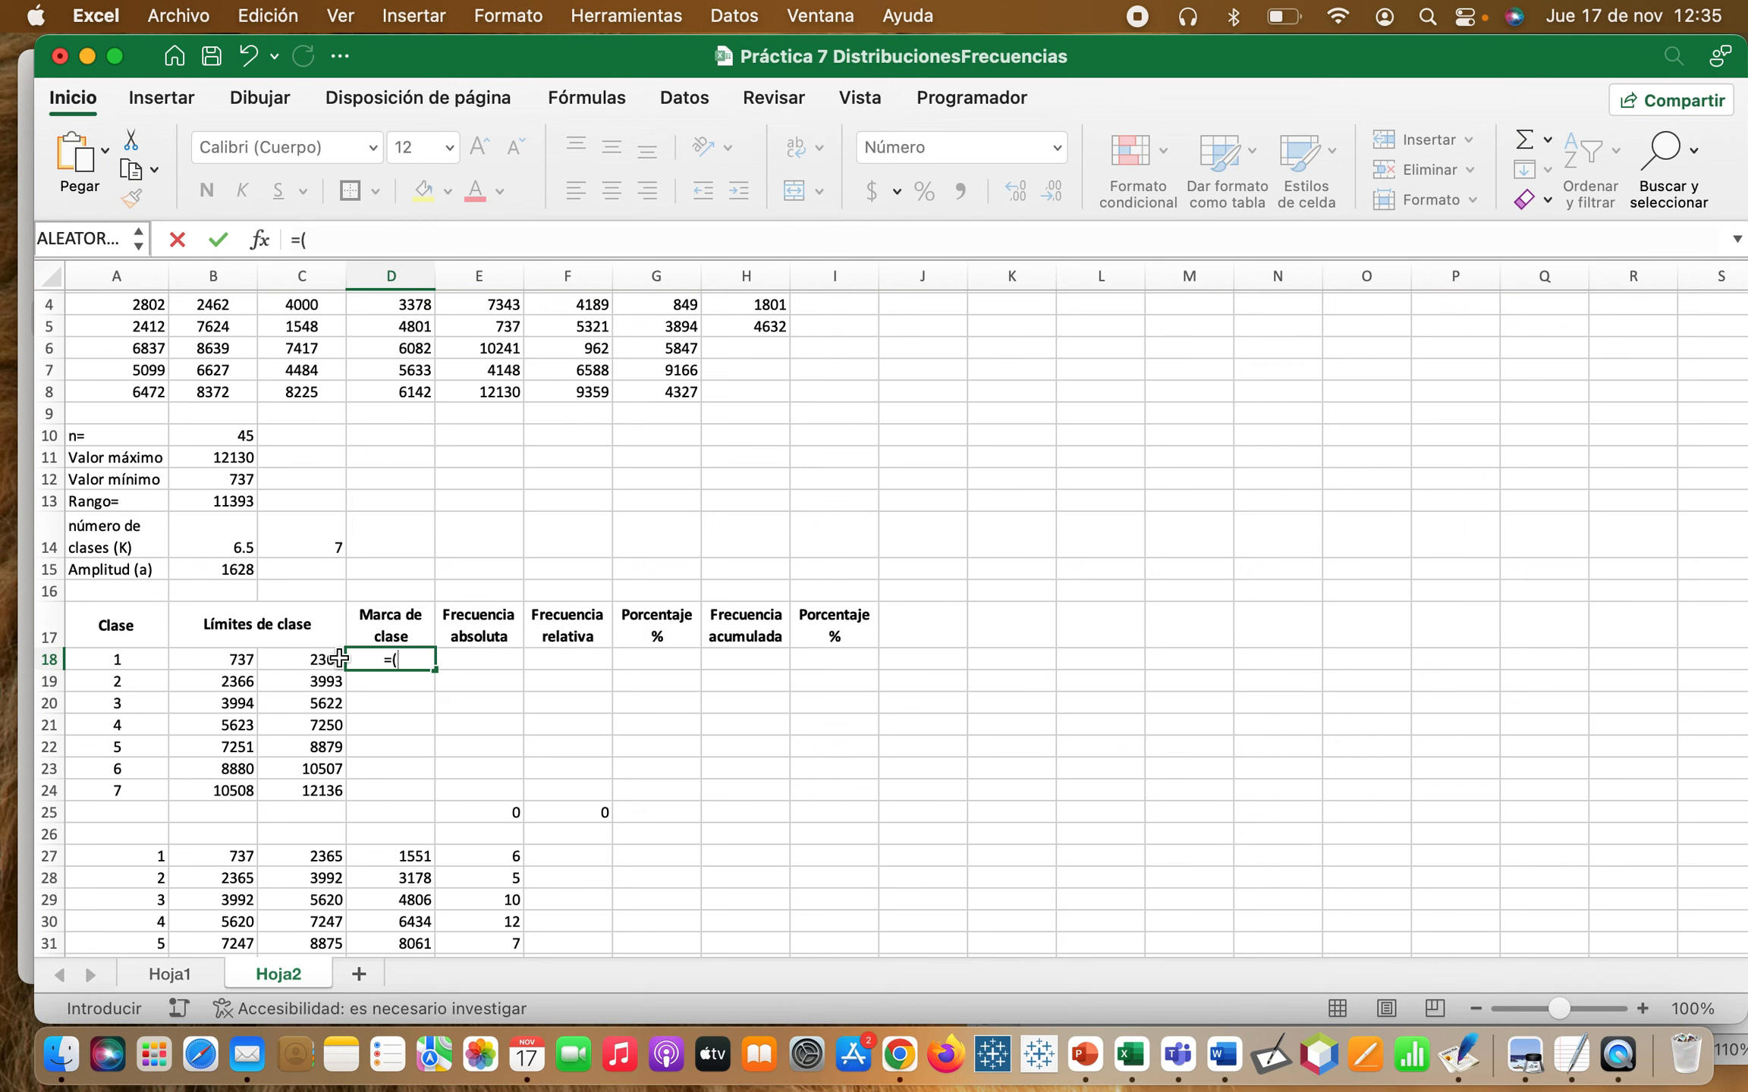
left_click(238, 660)
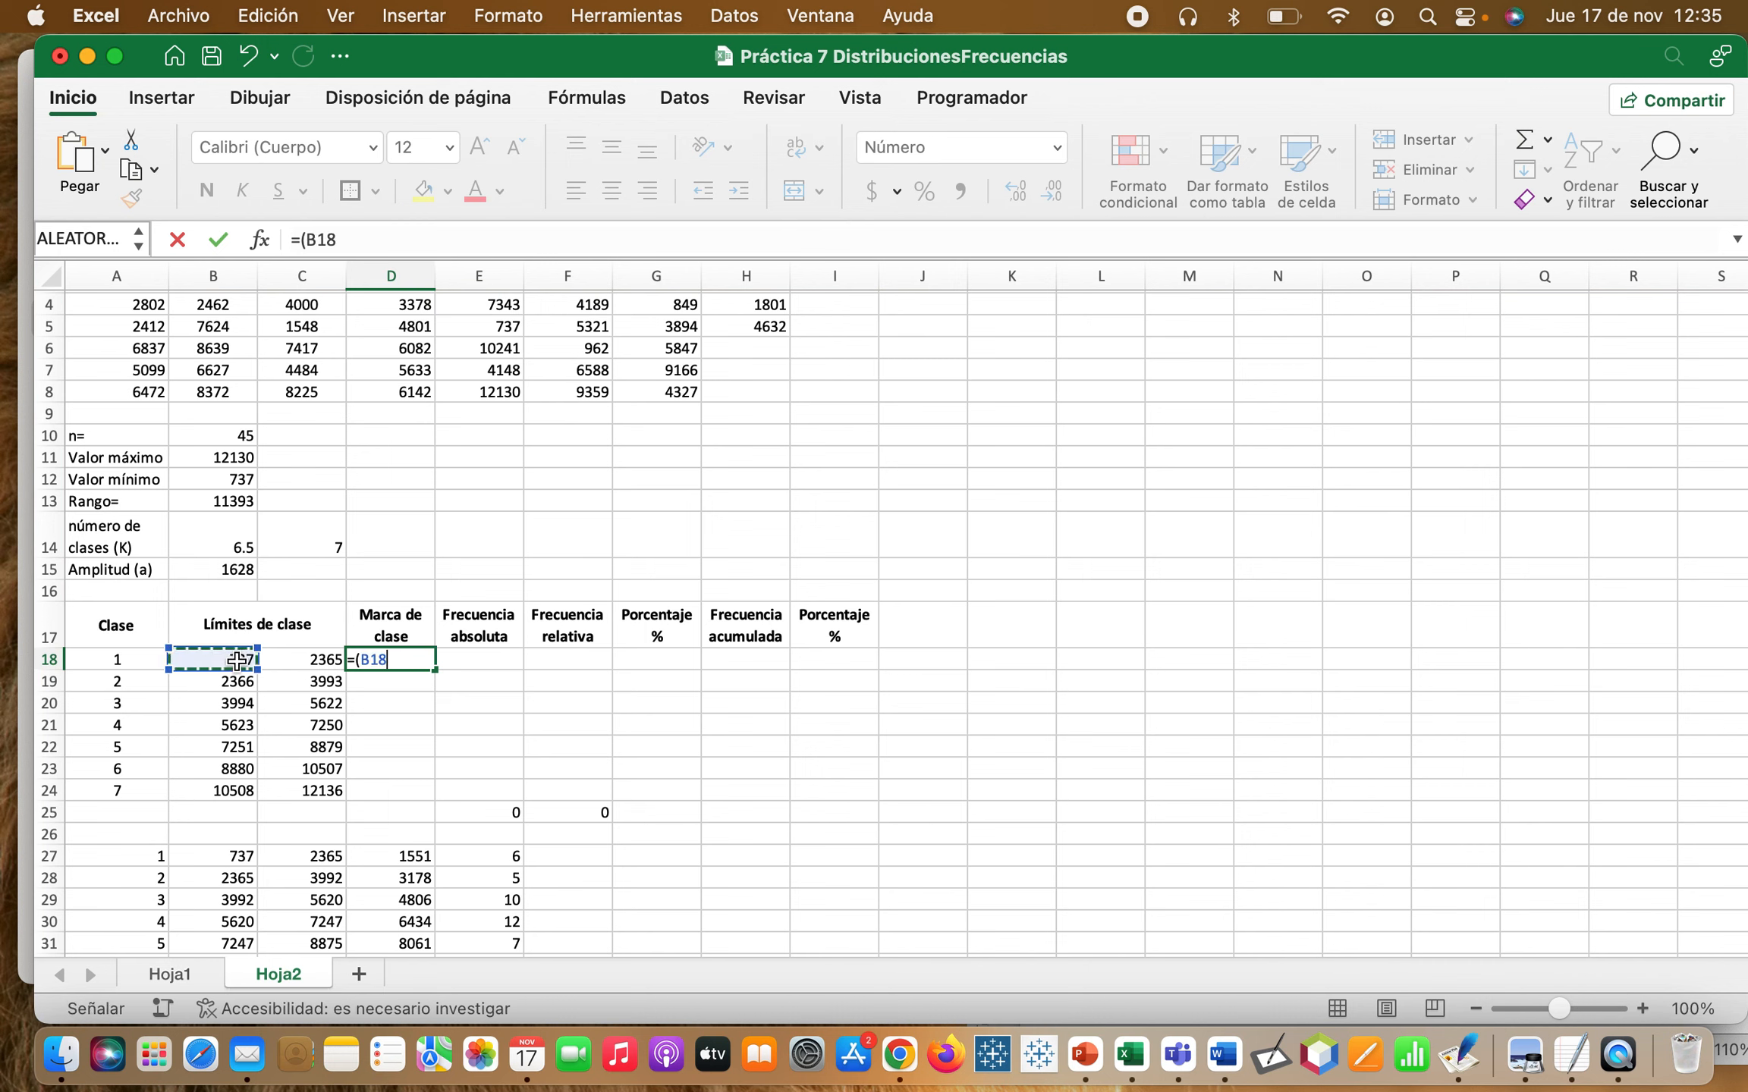
type("+")
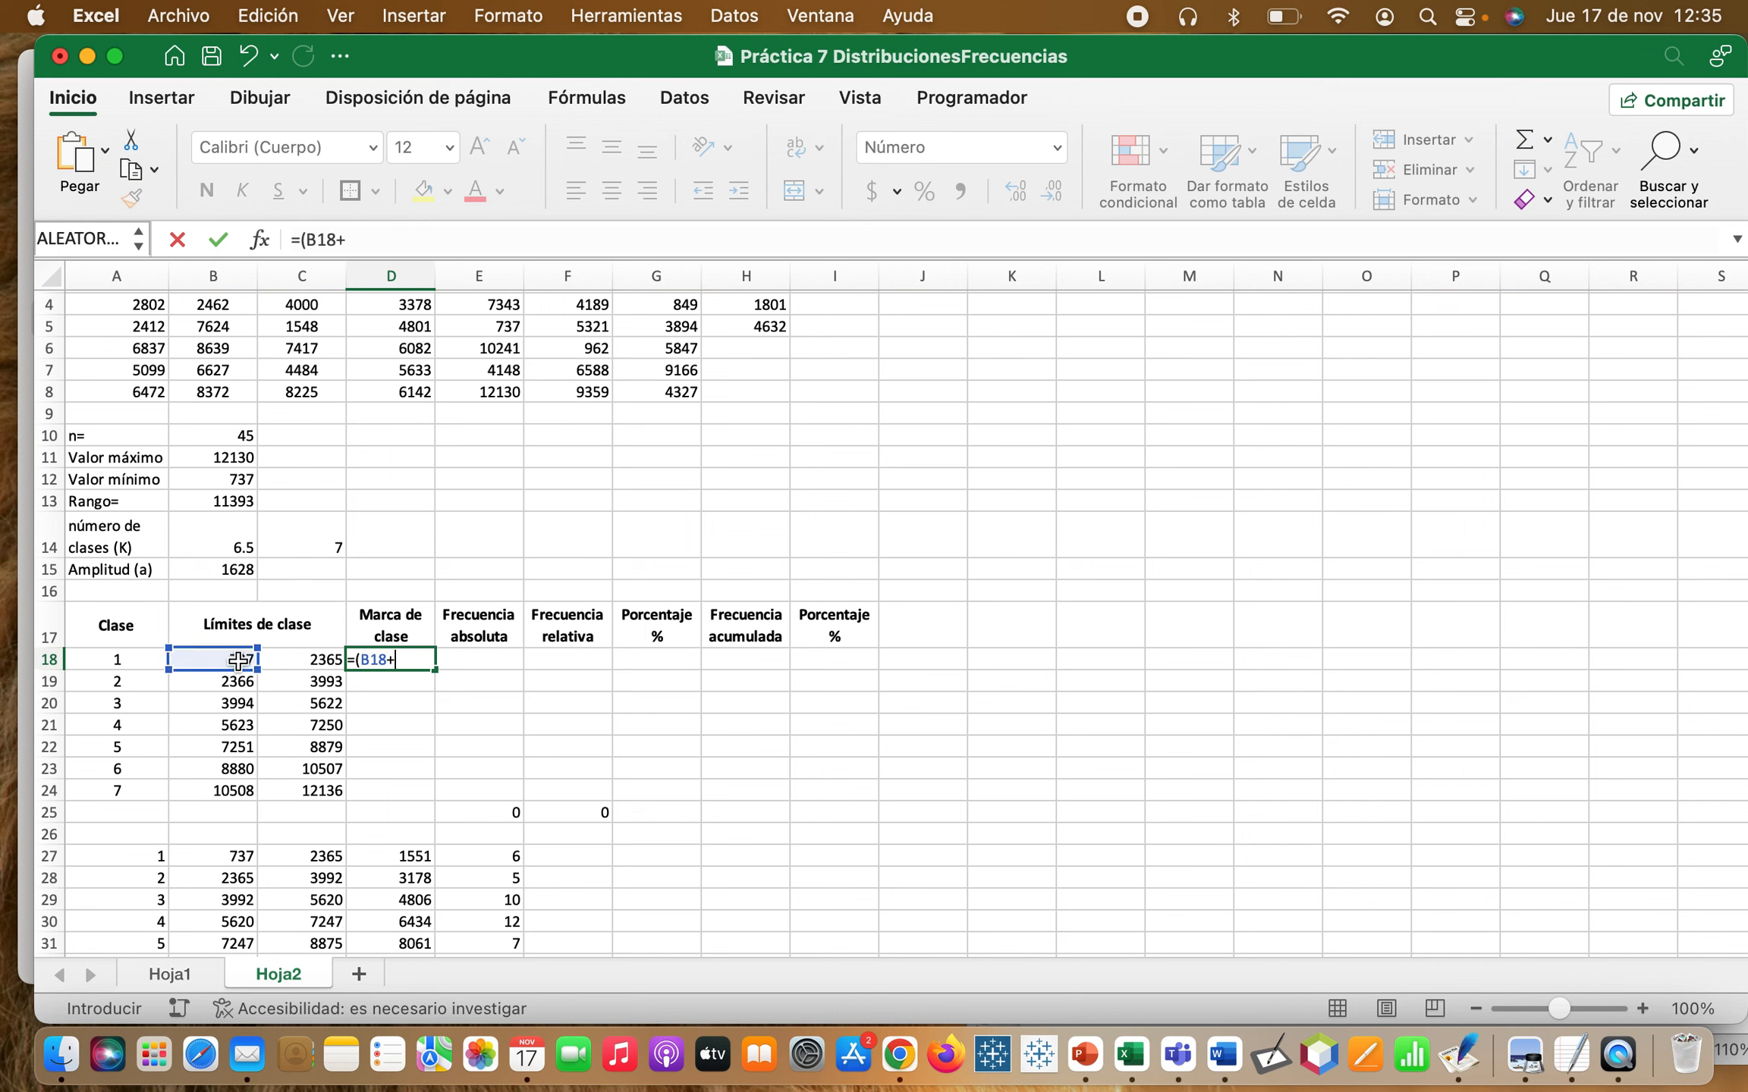
left_click(292, 659)
type(")")
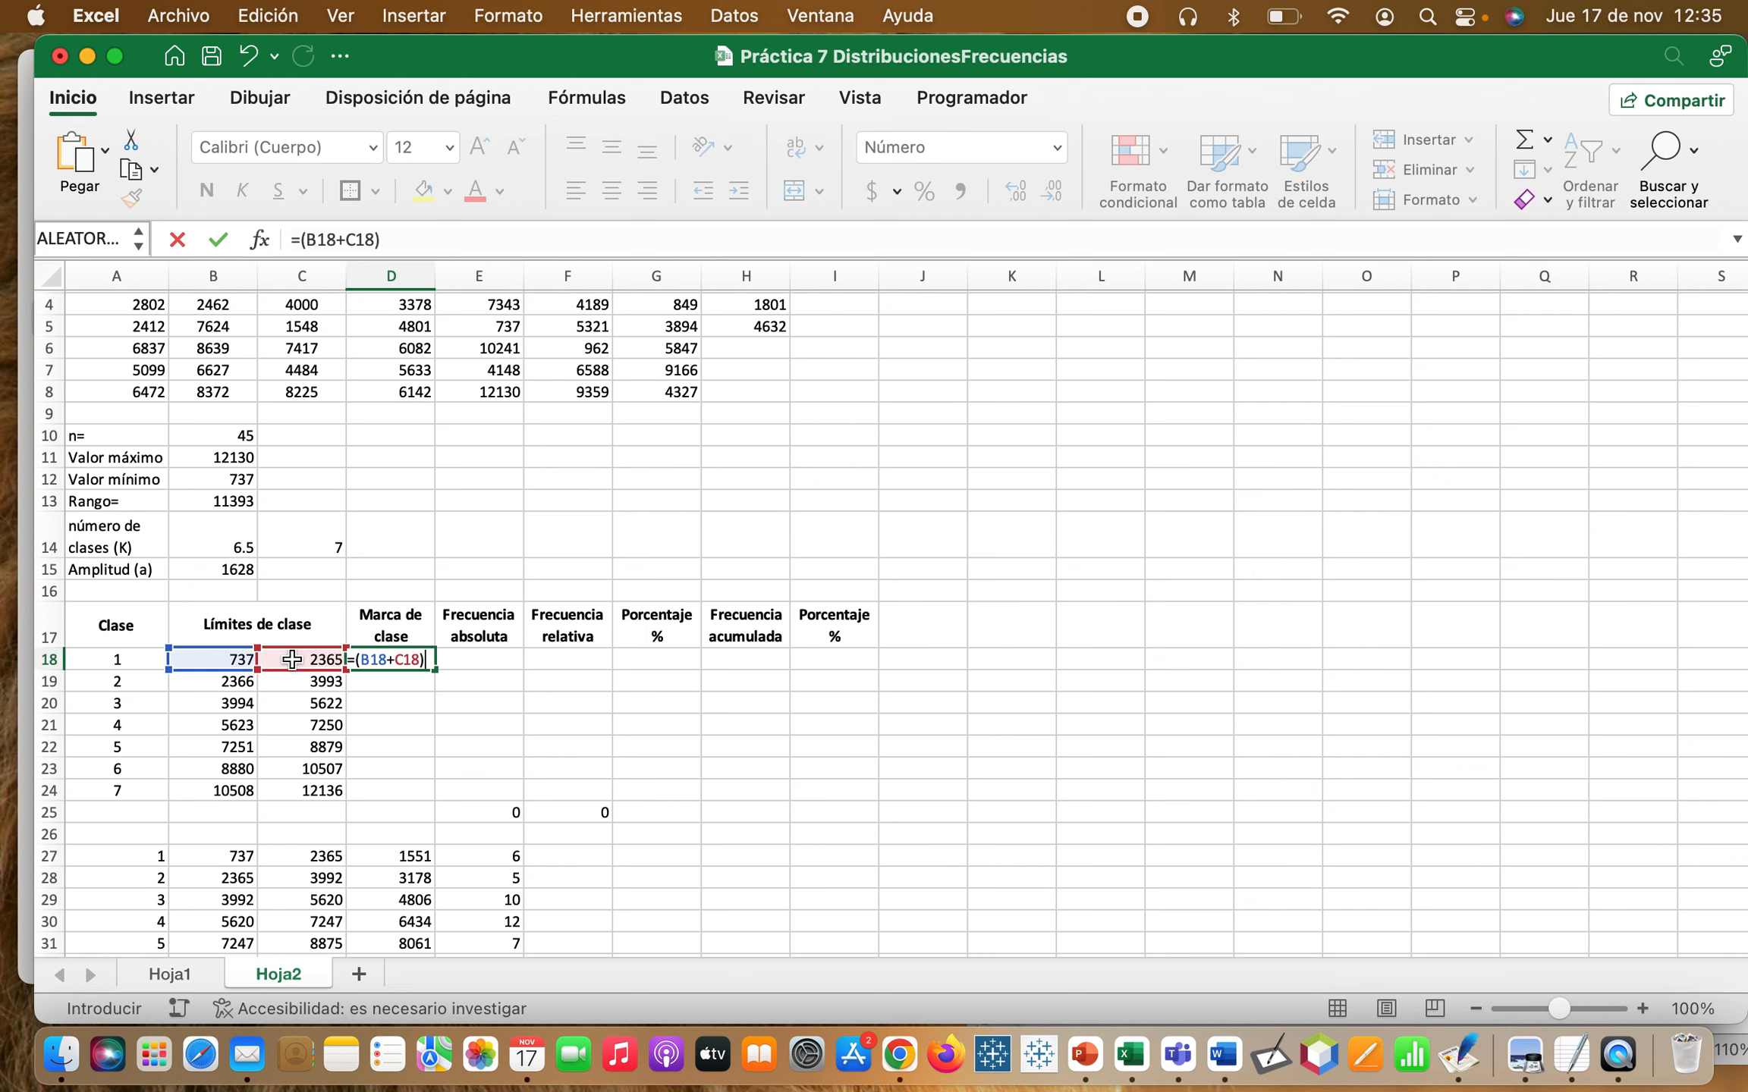
key("Return")
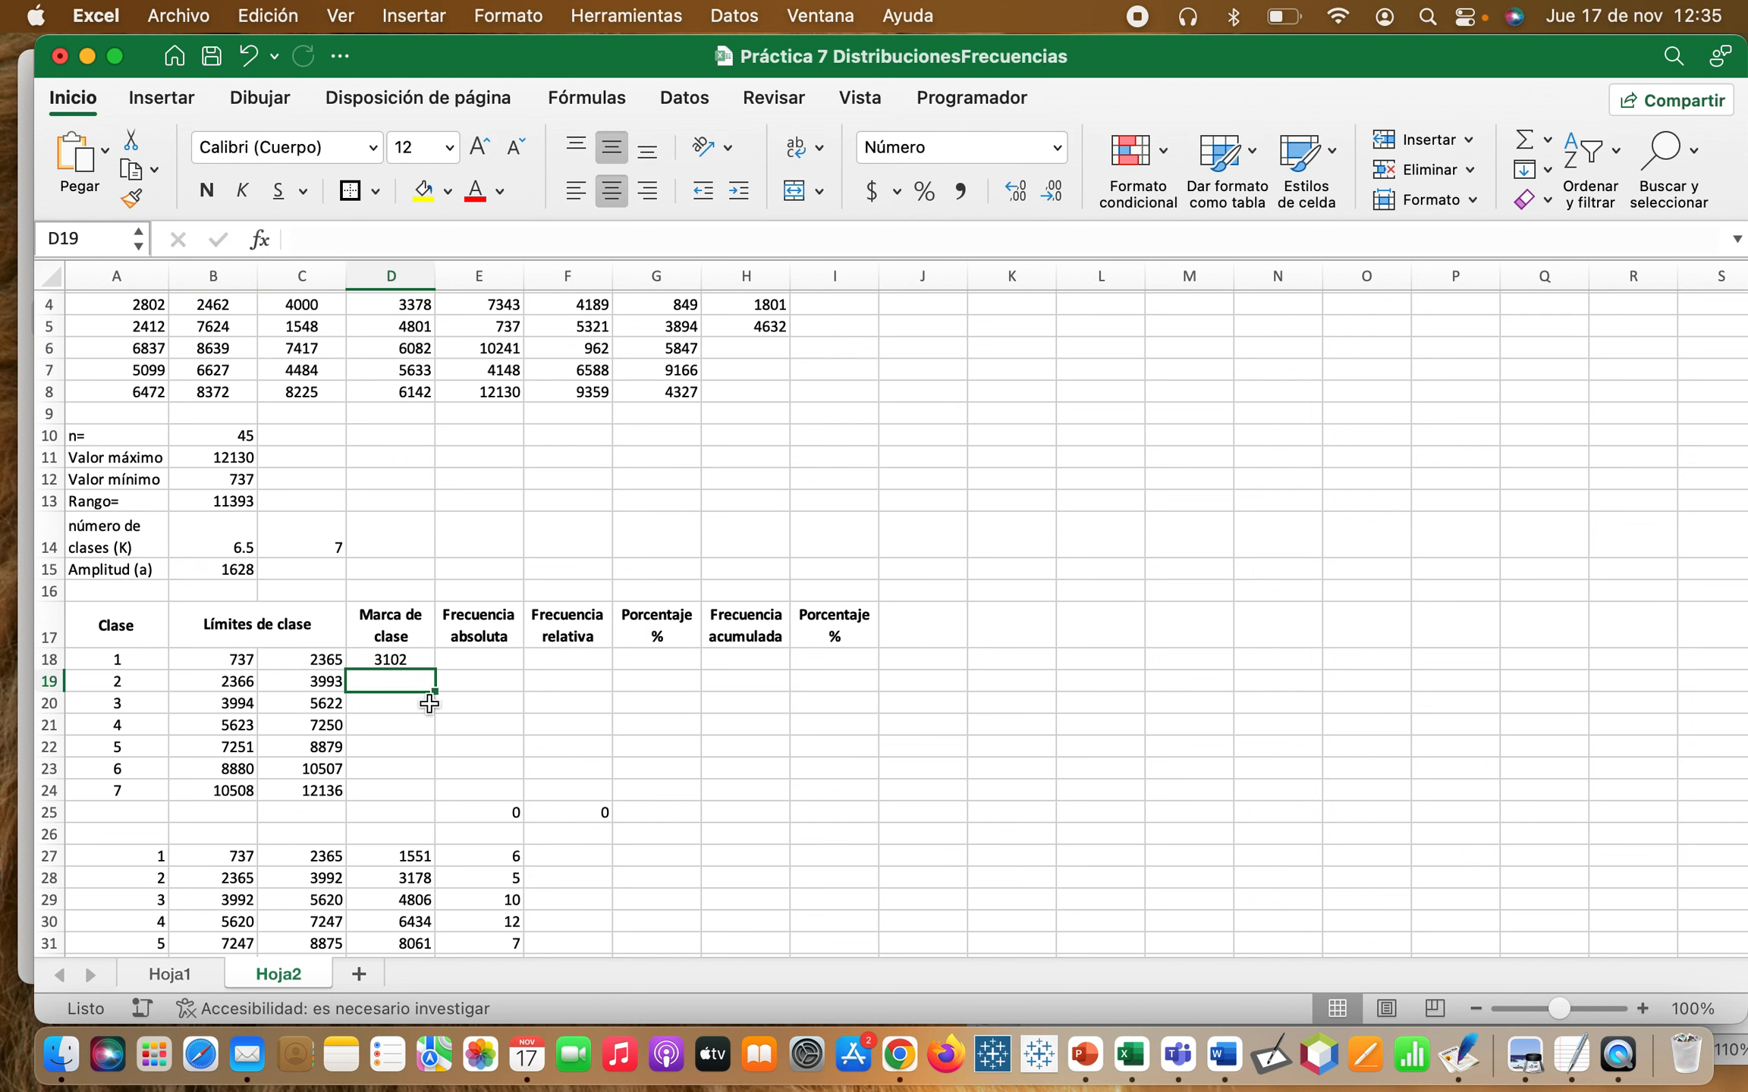
left_click(422, 669)
left_click_drag(444, 676, 422, 789)
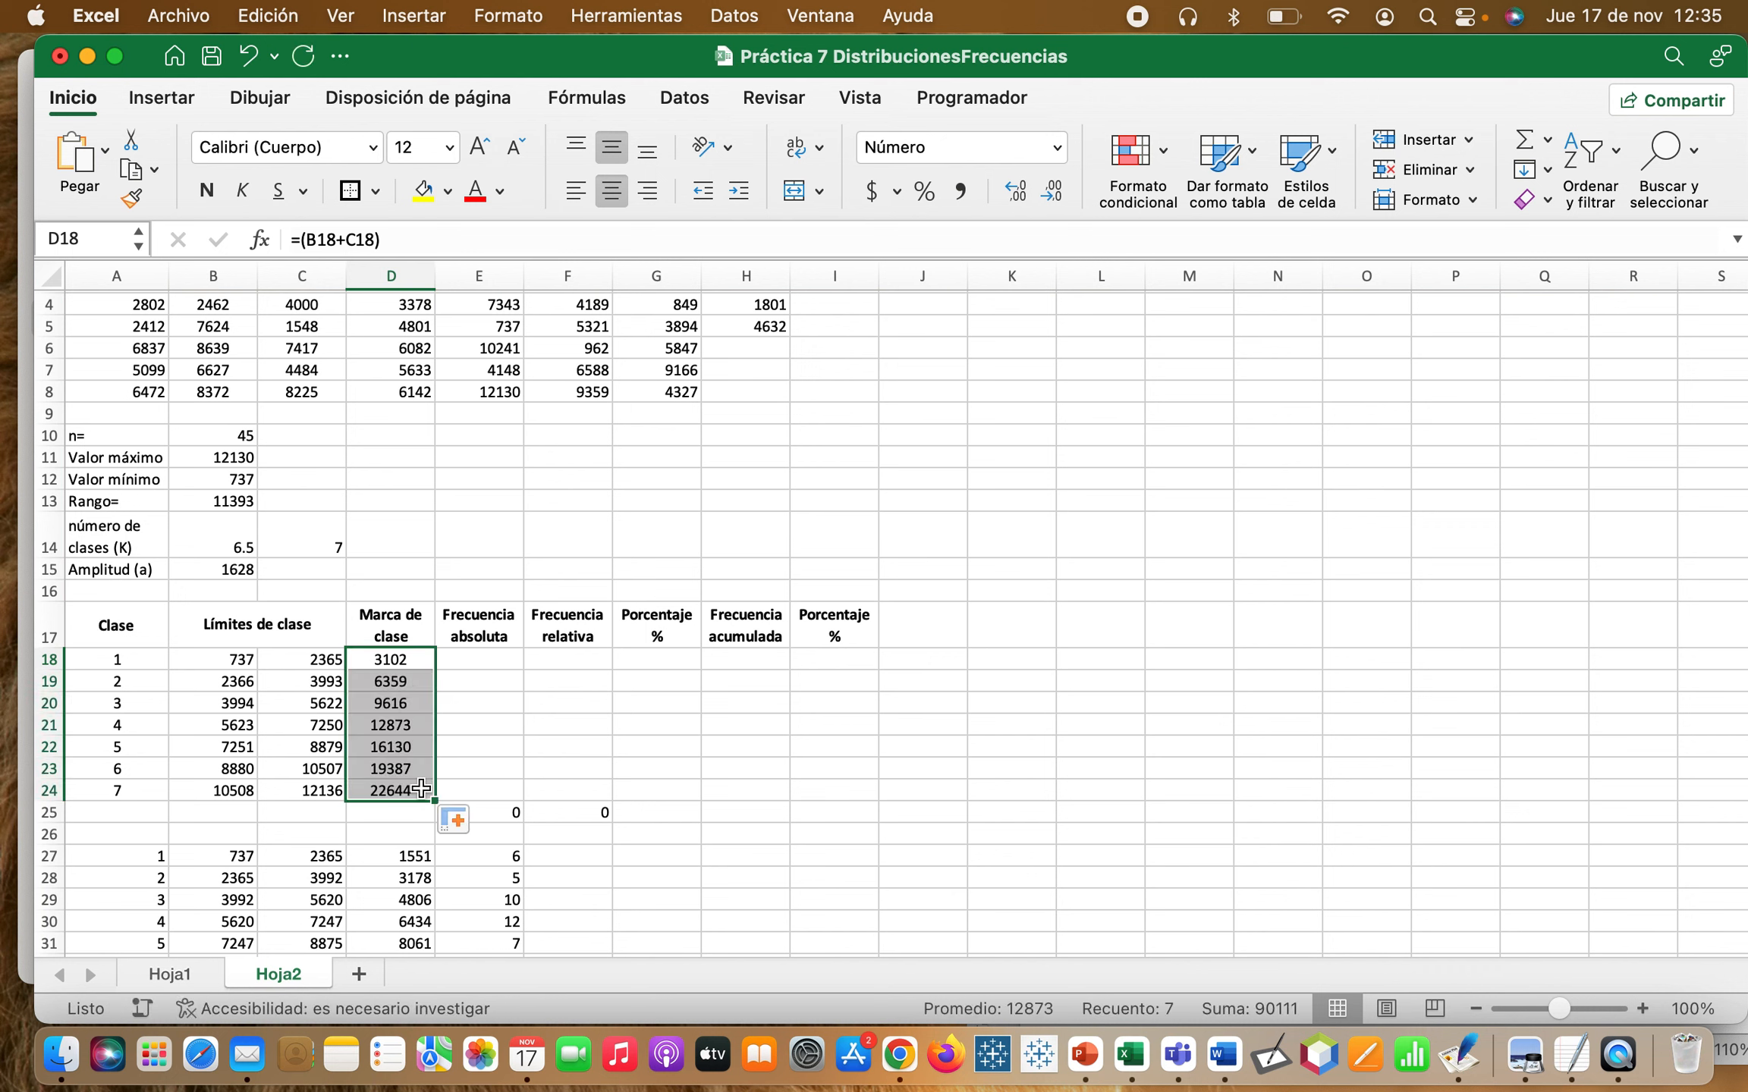
left_click(396, 679)
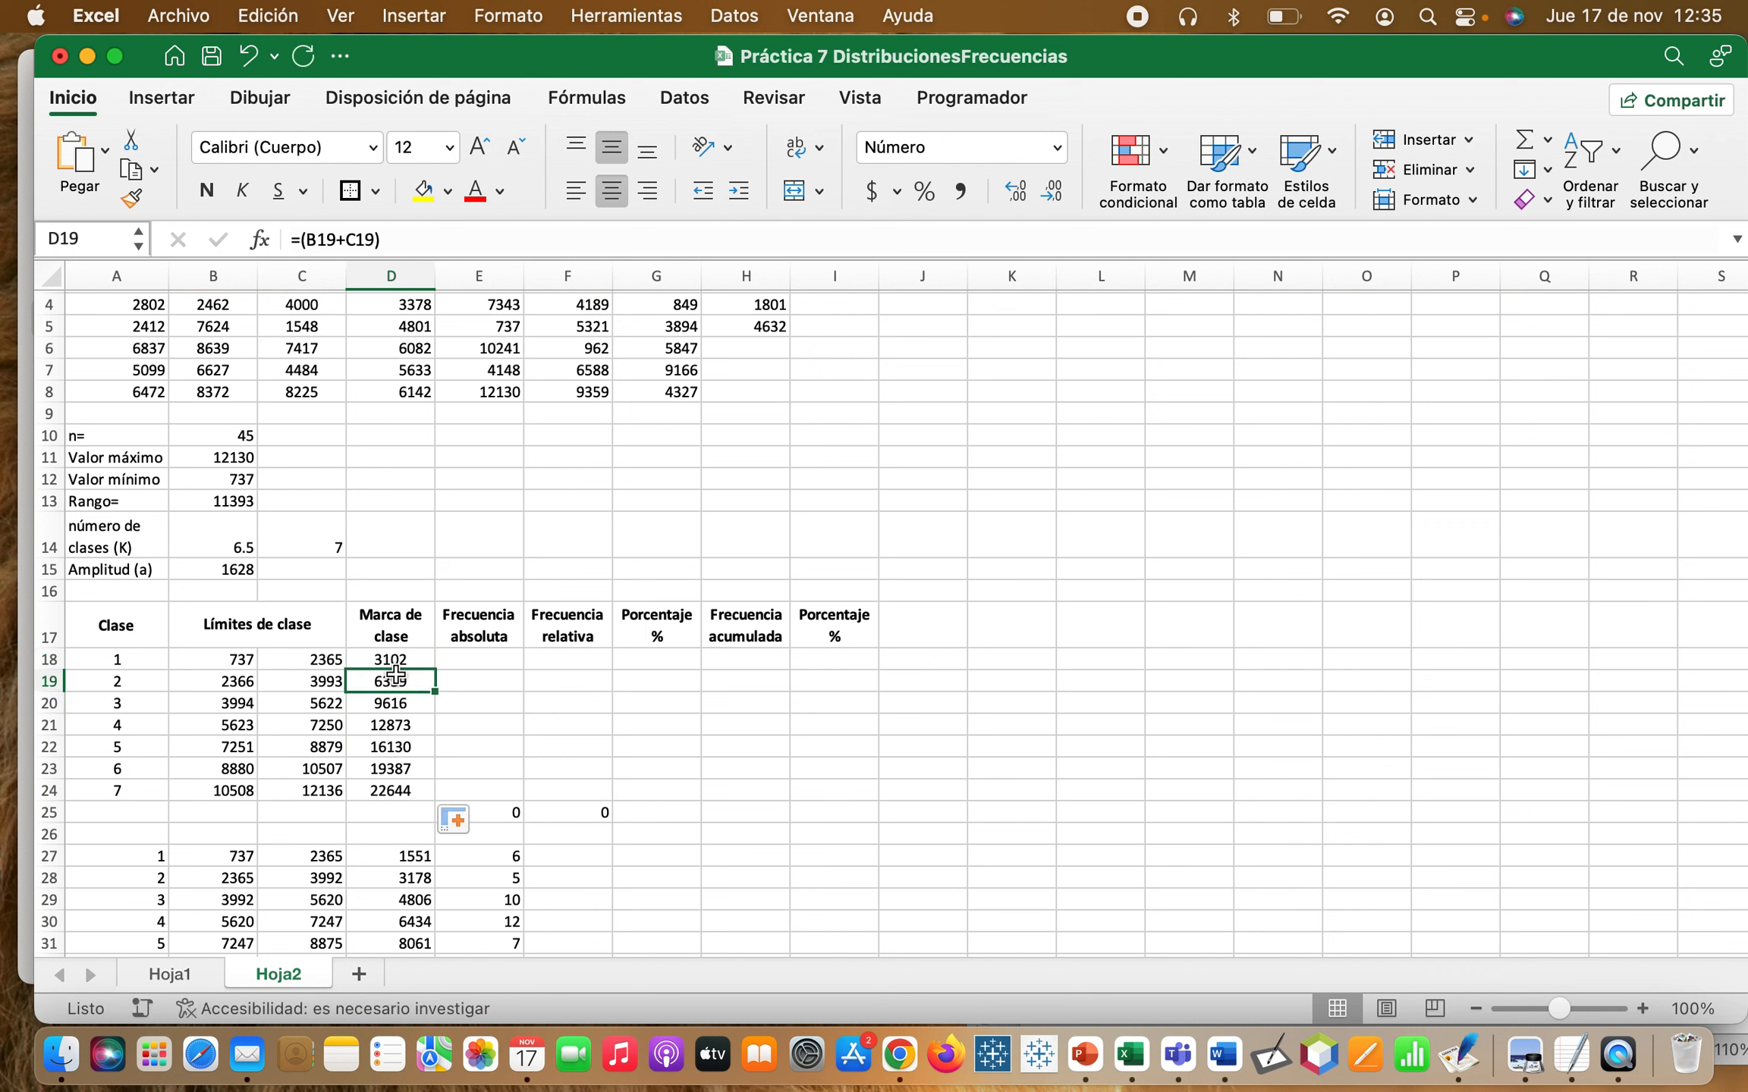
- Start a FRECUENCIA formula across the absolute frequency cells E18:E24, using A3:H8 as the data range
left_click(479, 663)
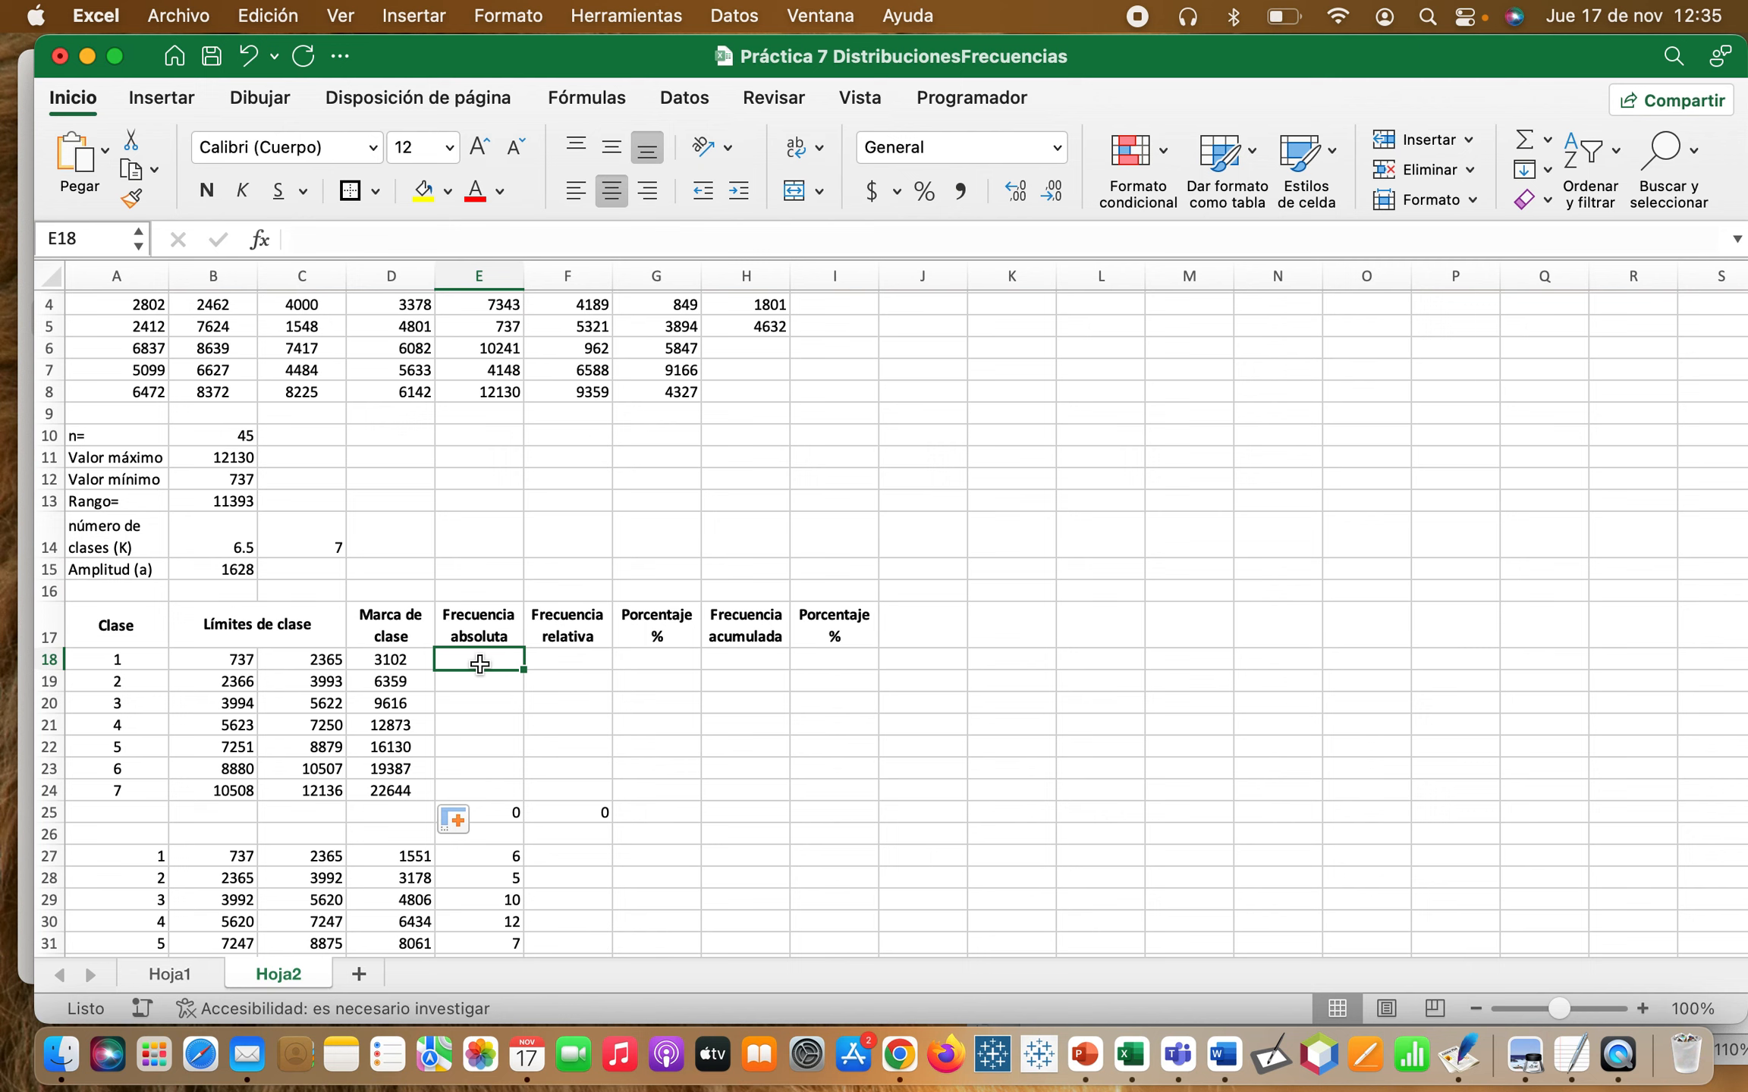
left_click_drag(476, 663, 473, 785)
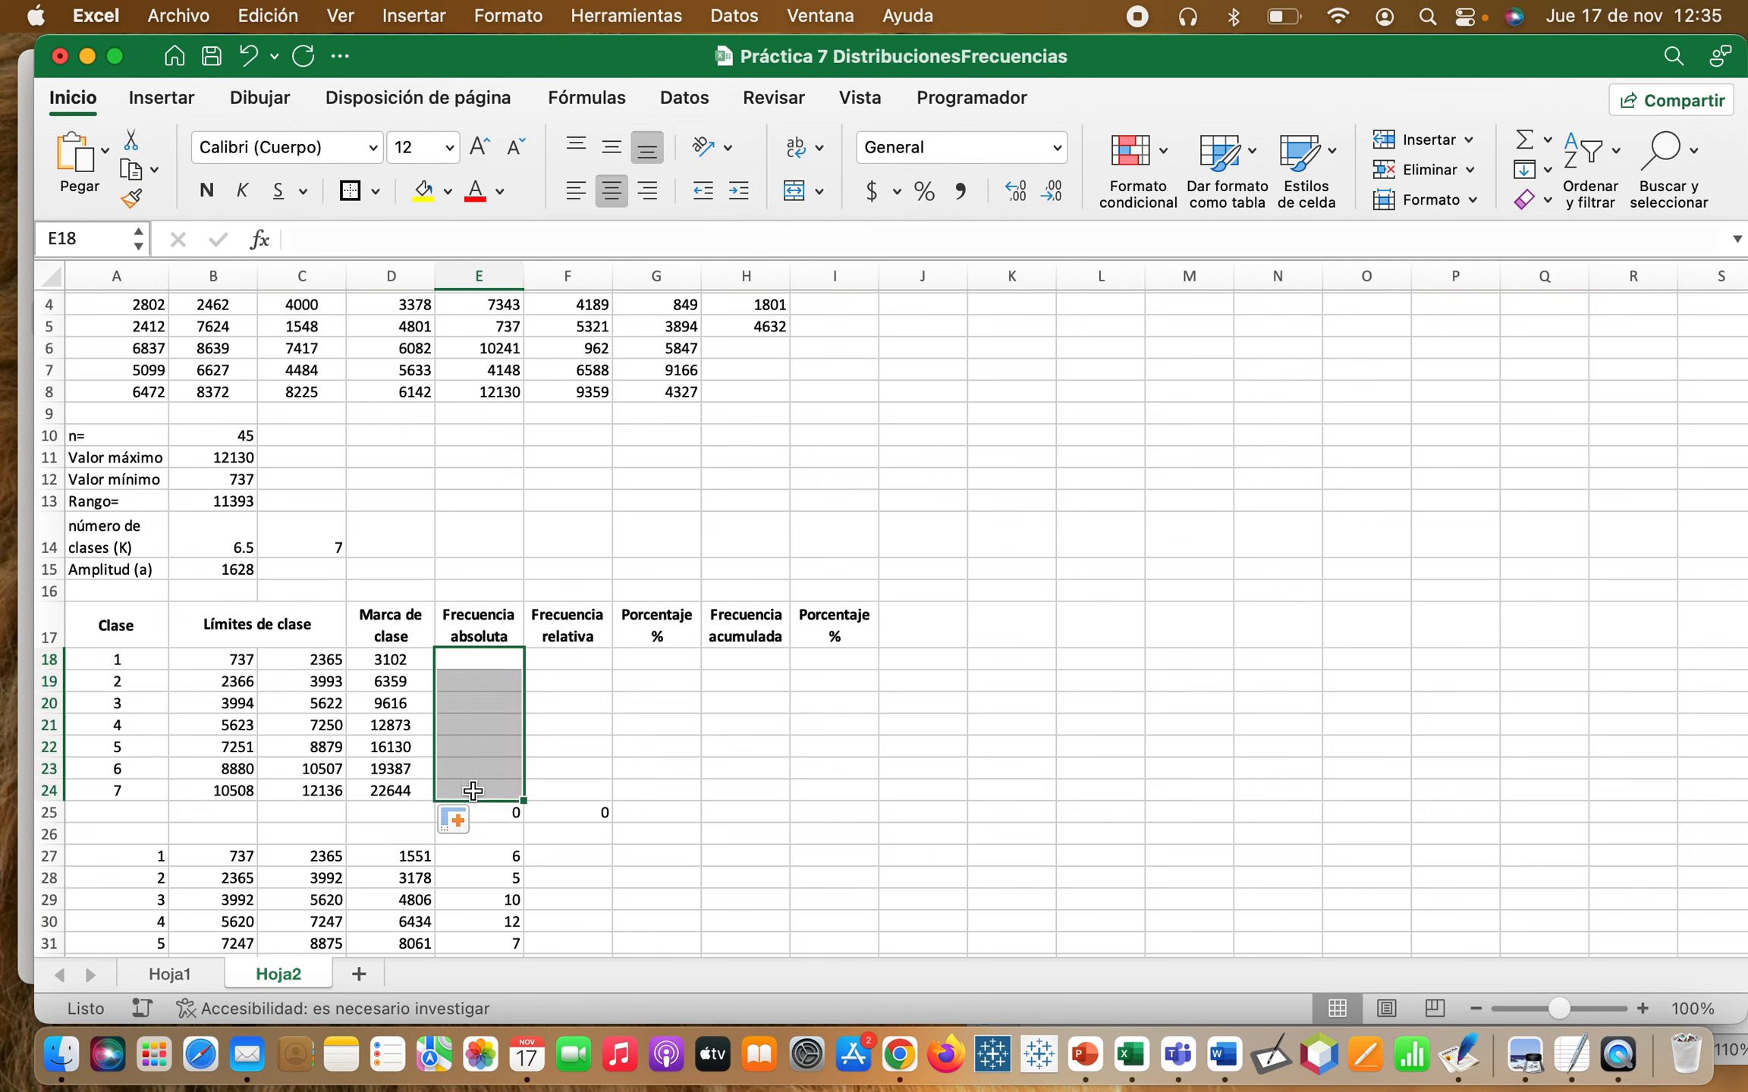
left_click(398, 248)
type("=frecuenci")
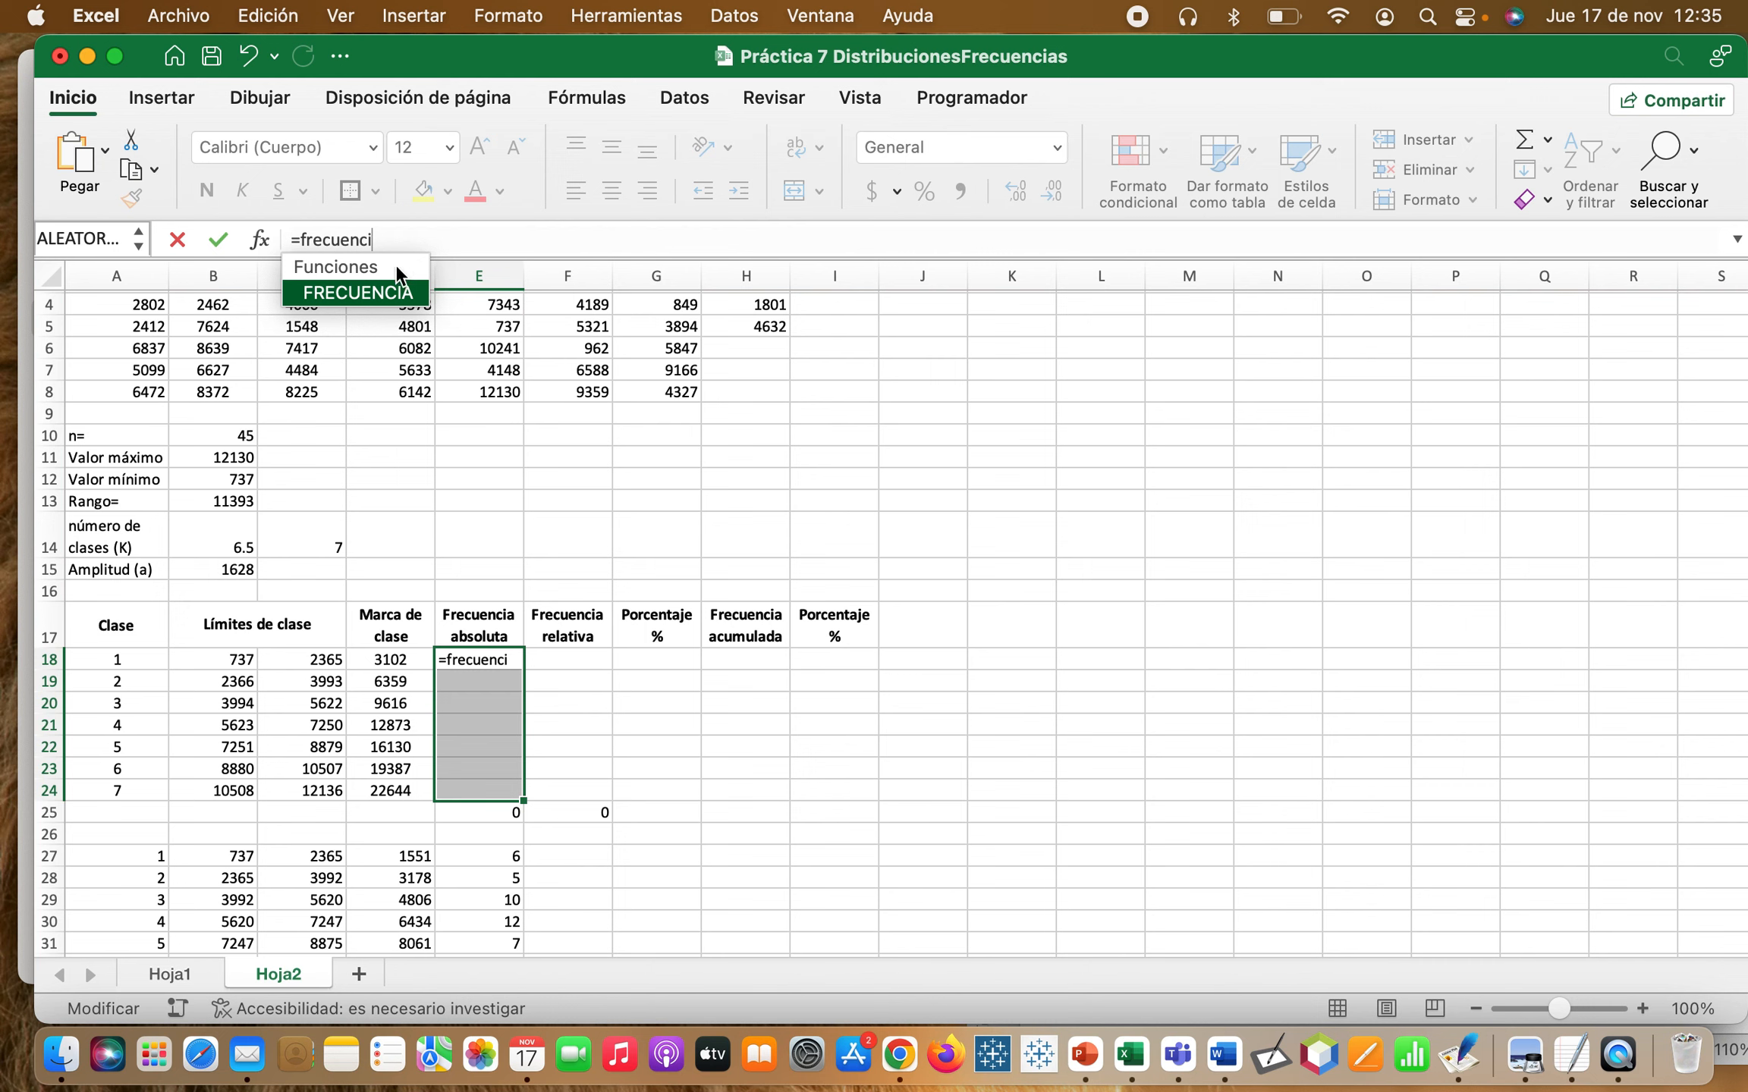
double_click(386, 292)
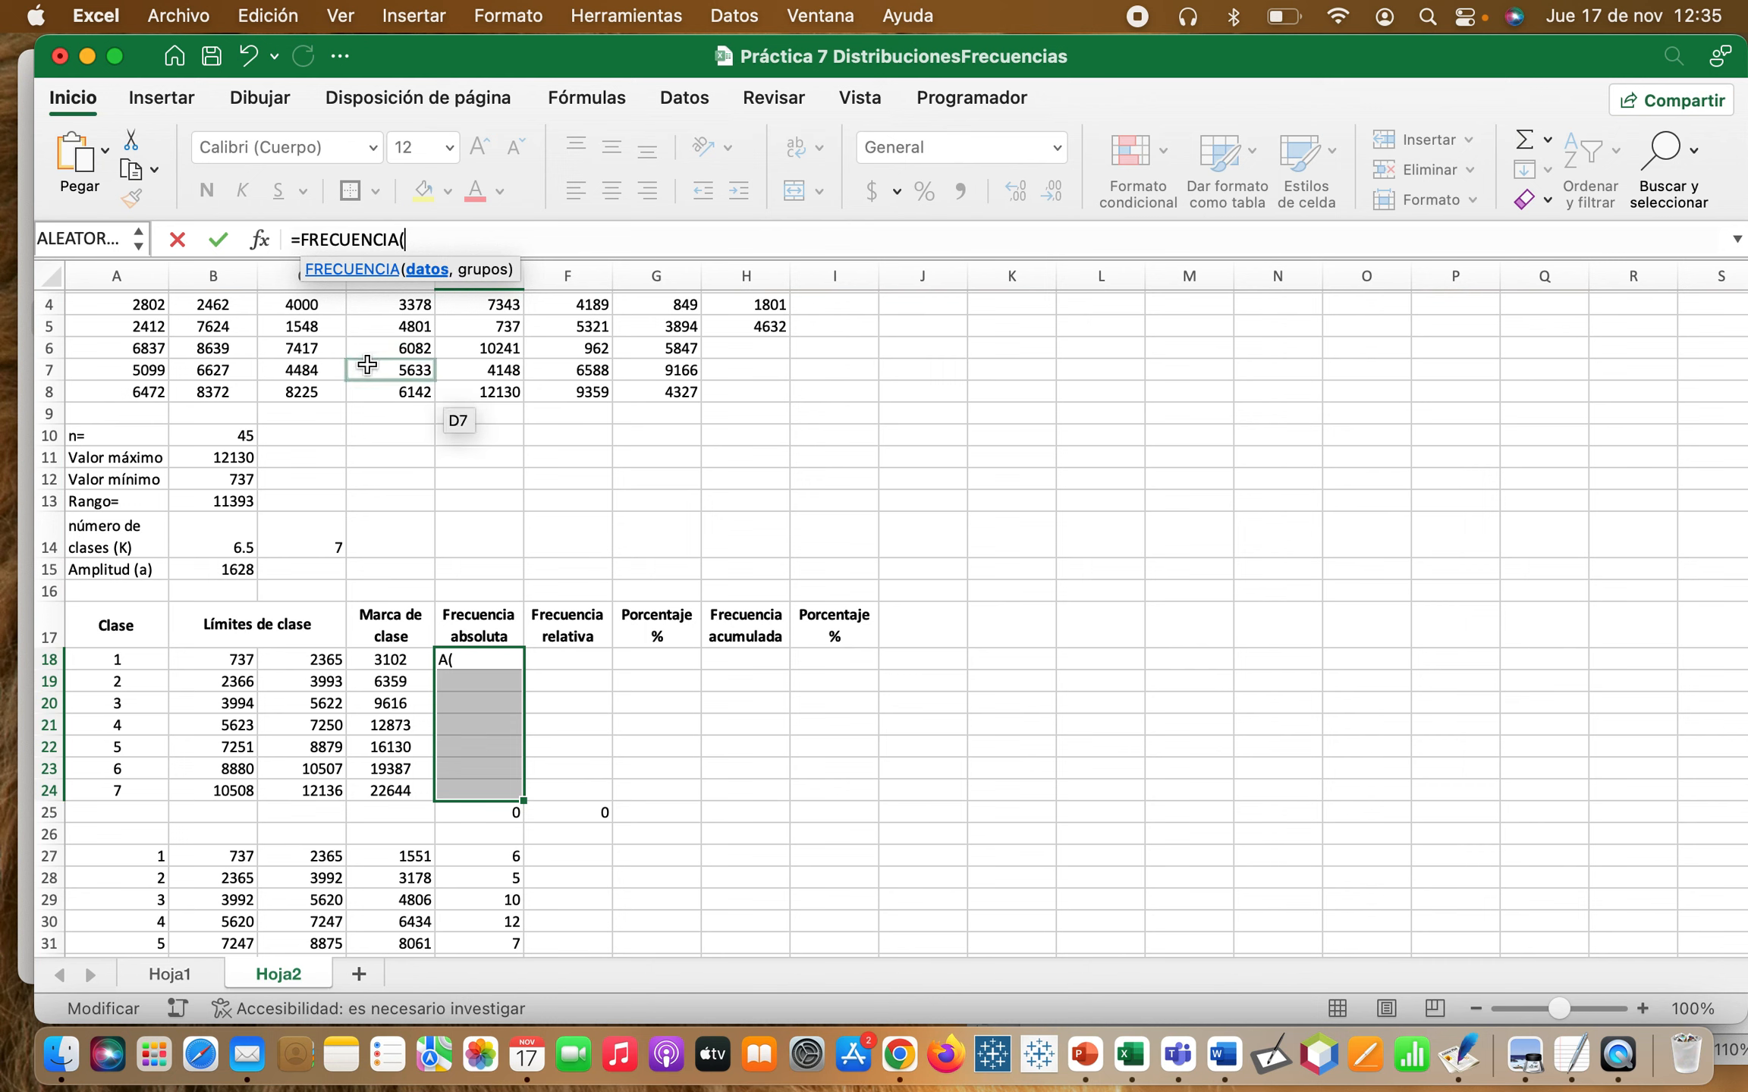
scroll(367, 365, "up", 3)
scroll(367, 365, "up", 2)
scroll(367, 365, "down", 2)
scroll(367, 365, "up", 1)
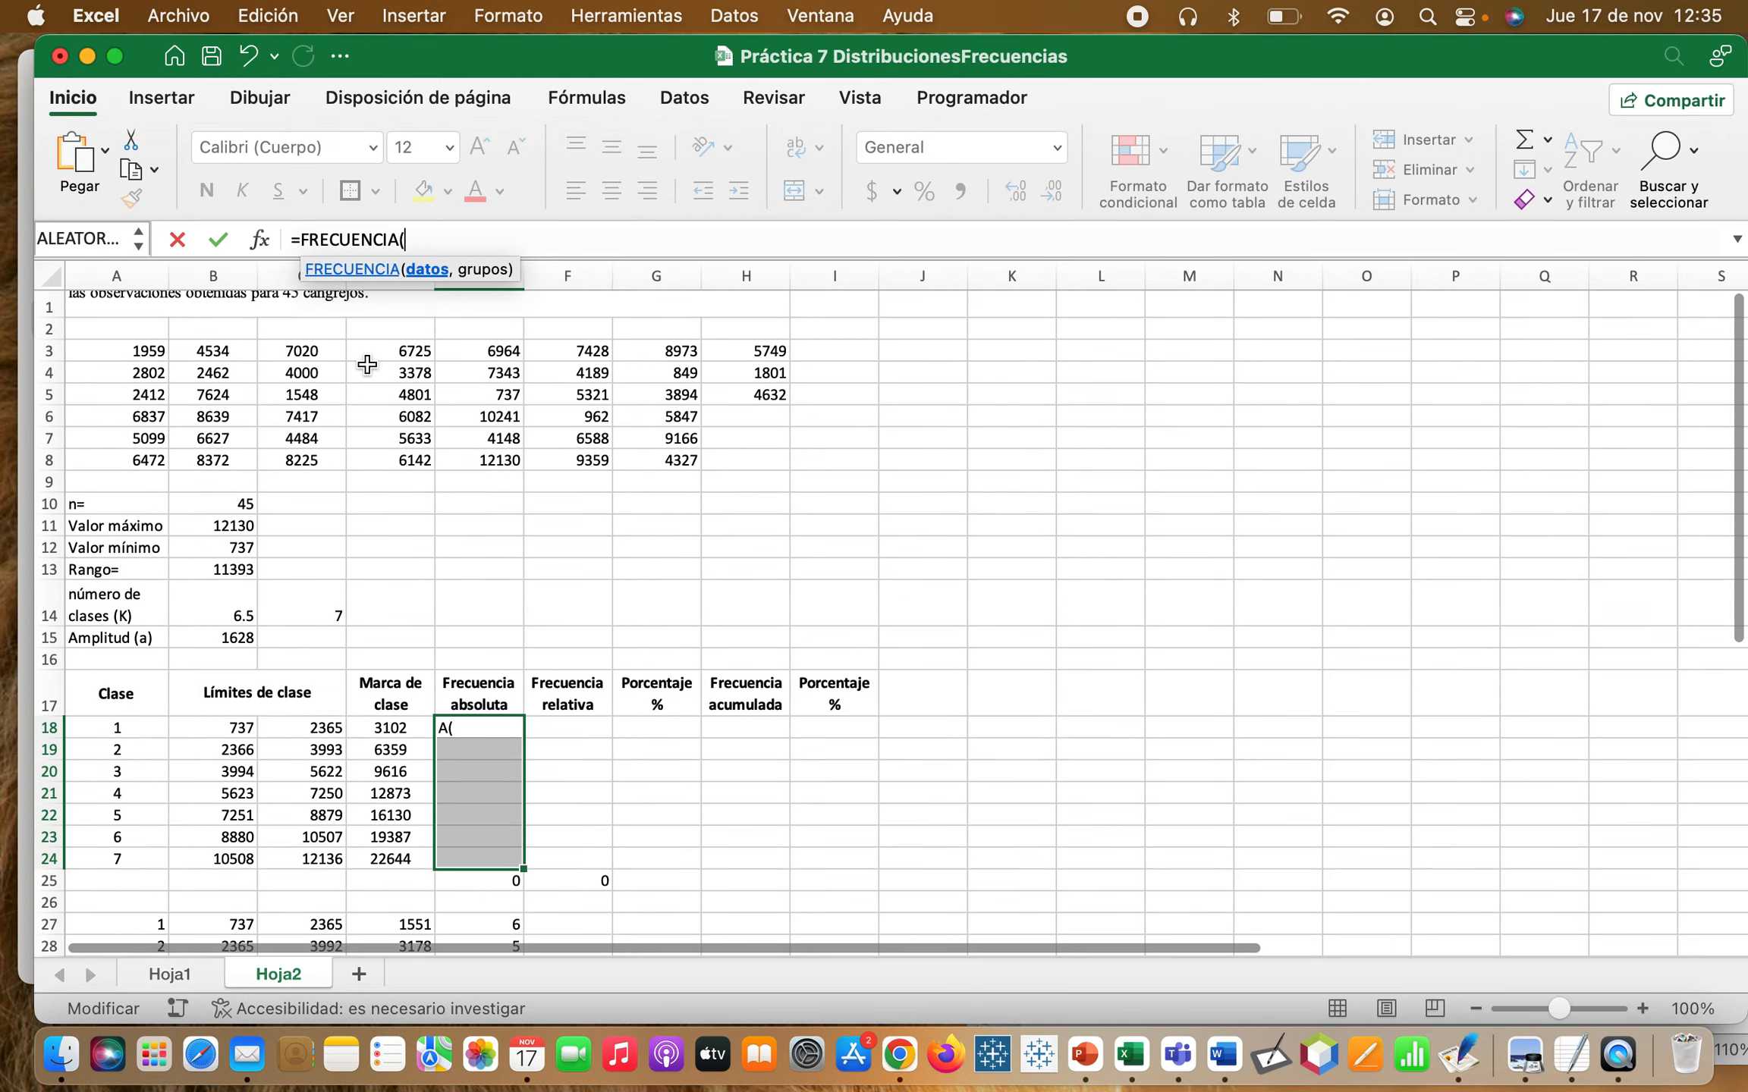
left_click(351, 378)
left_click_drag(122, 353, 737, 454)
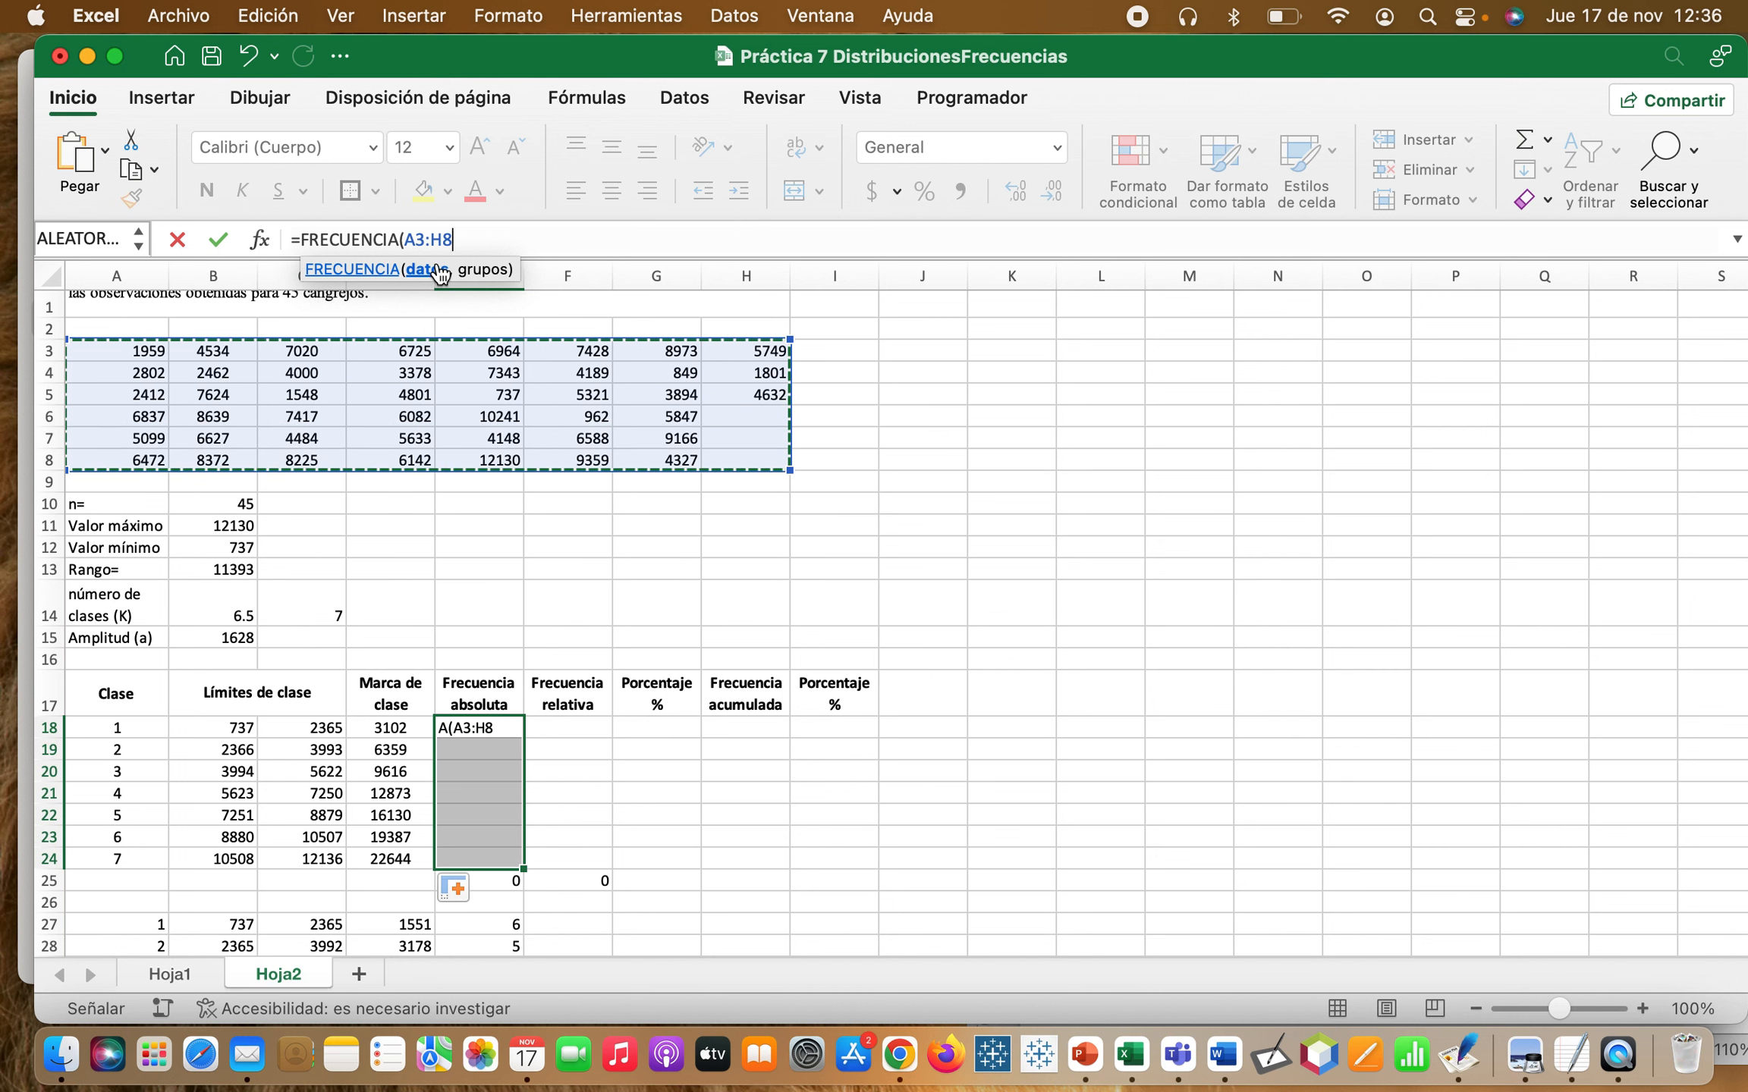
- Set the FRECUENCIA groups to the upper limits C18:C23 and enter it as an array formula in E18:E24
type(",")
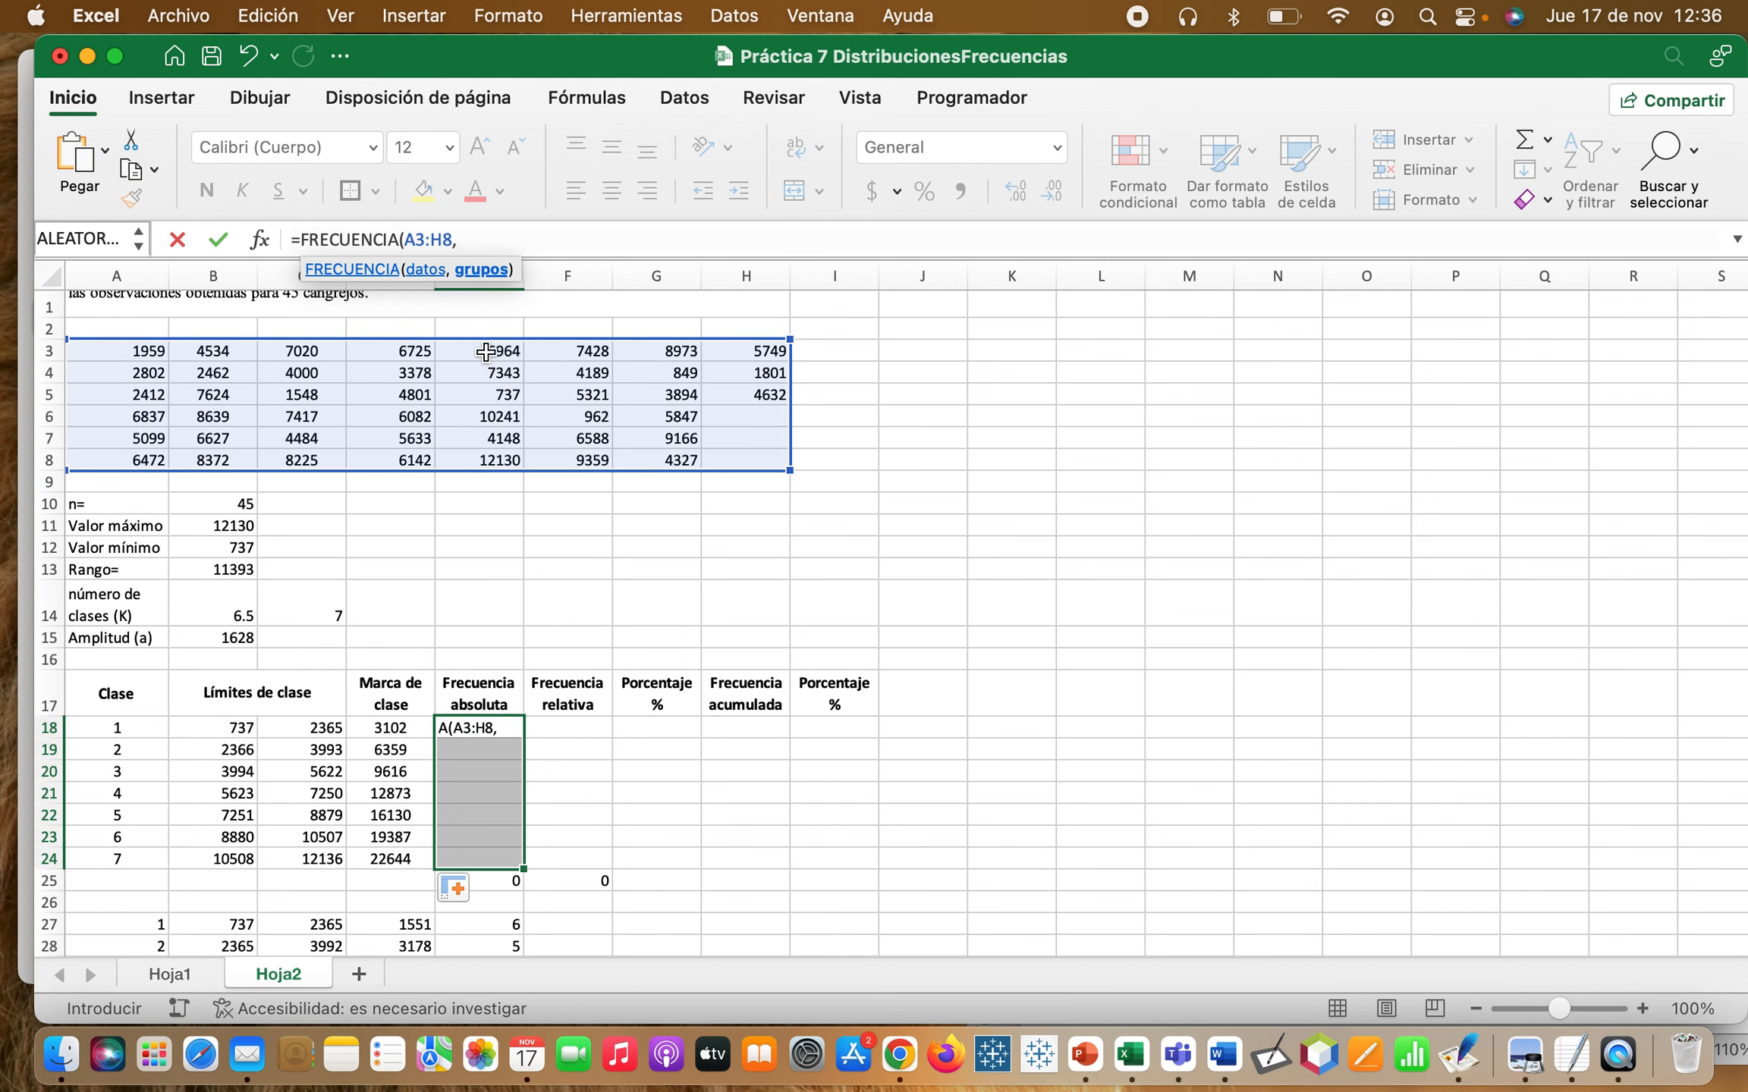
scroll(485, 355, "down", 4)
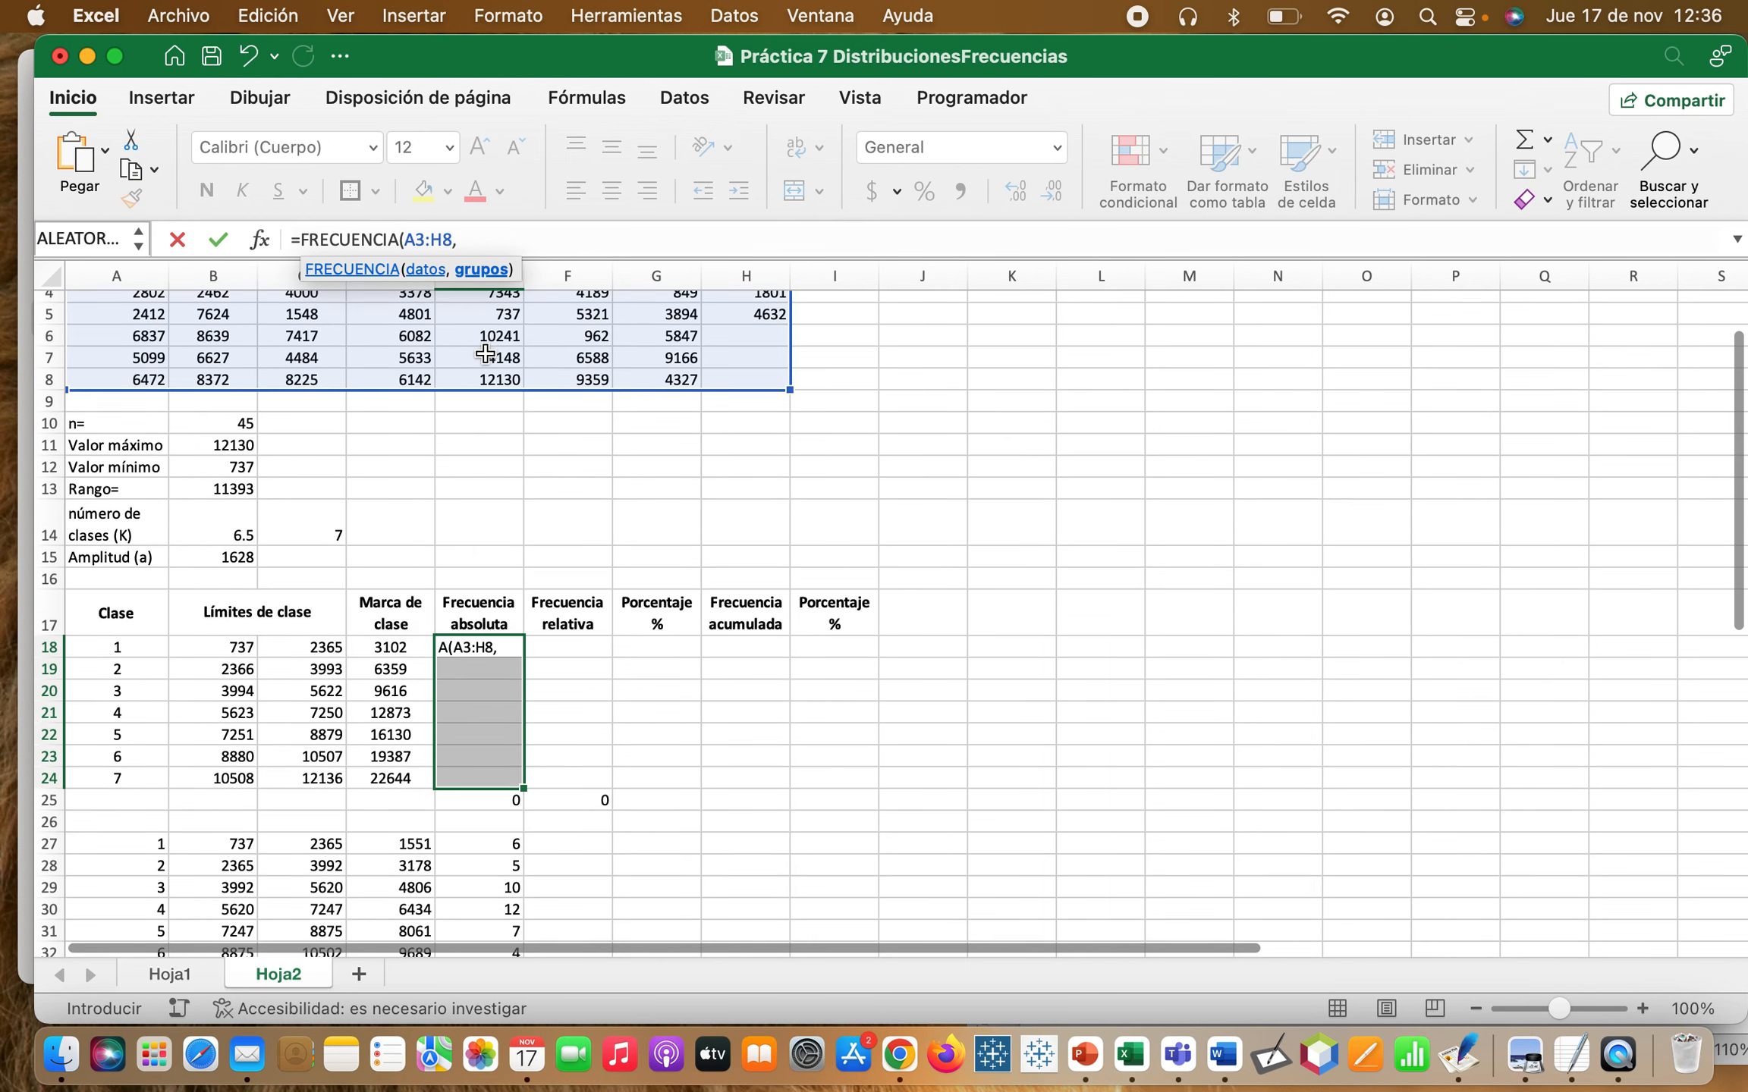
left_click(322, 649)
left_click_drag(322, 650, 311, 757)
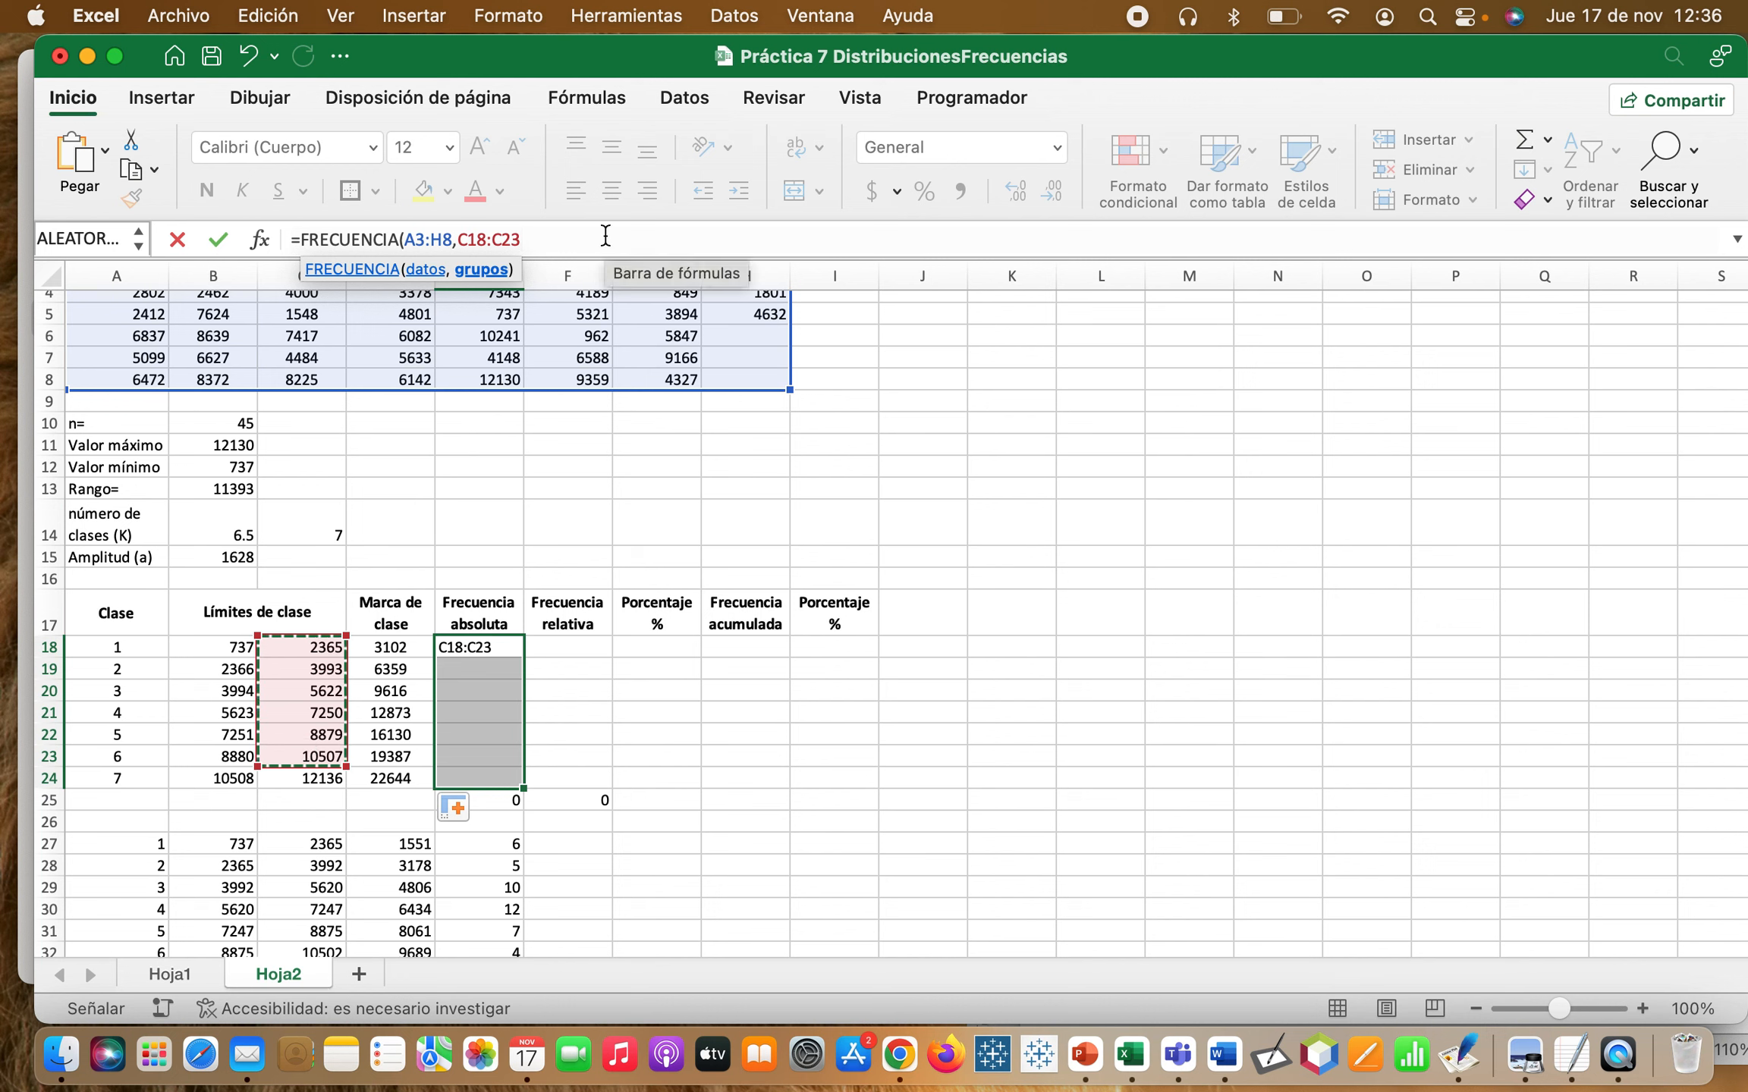
type(")")
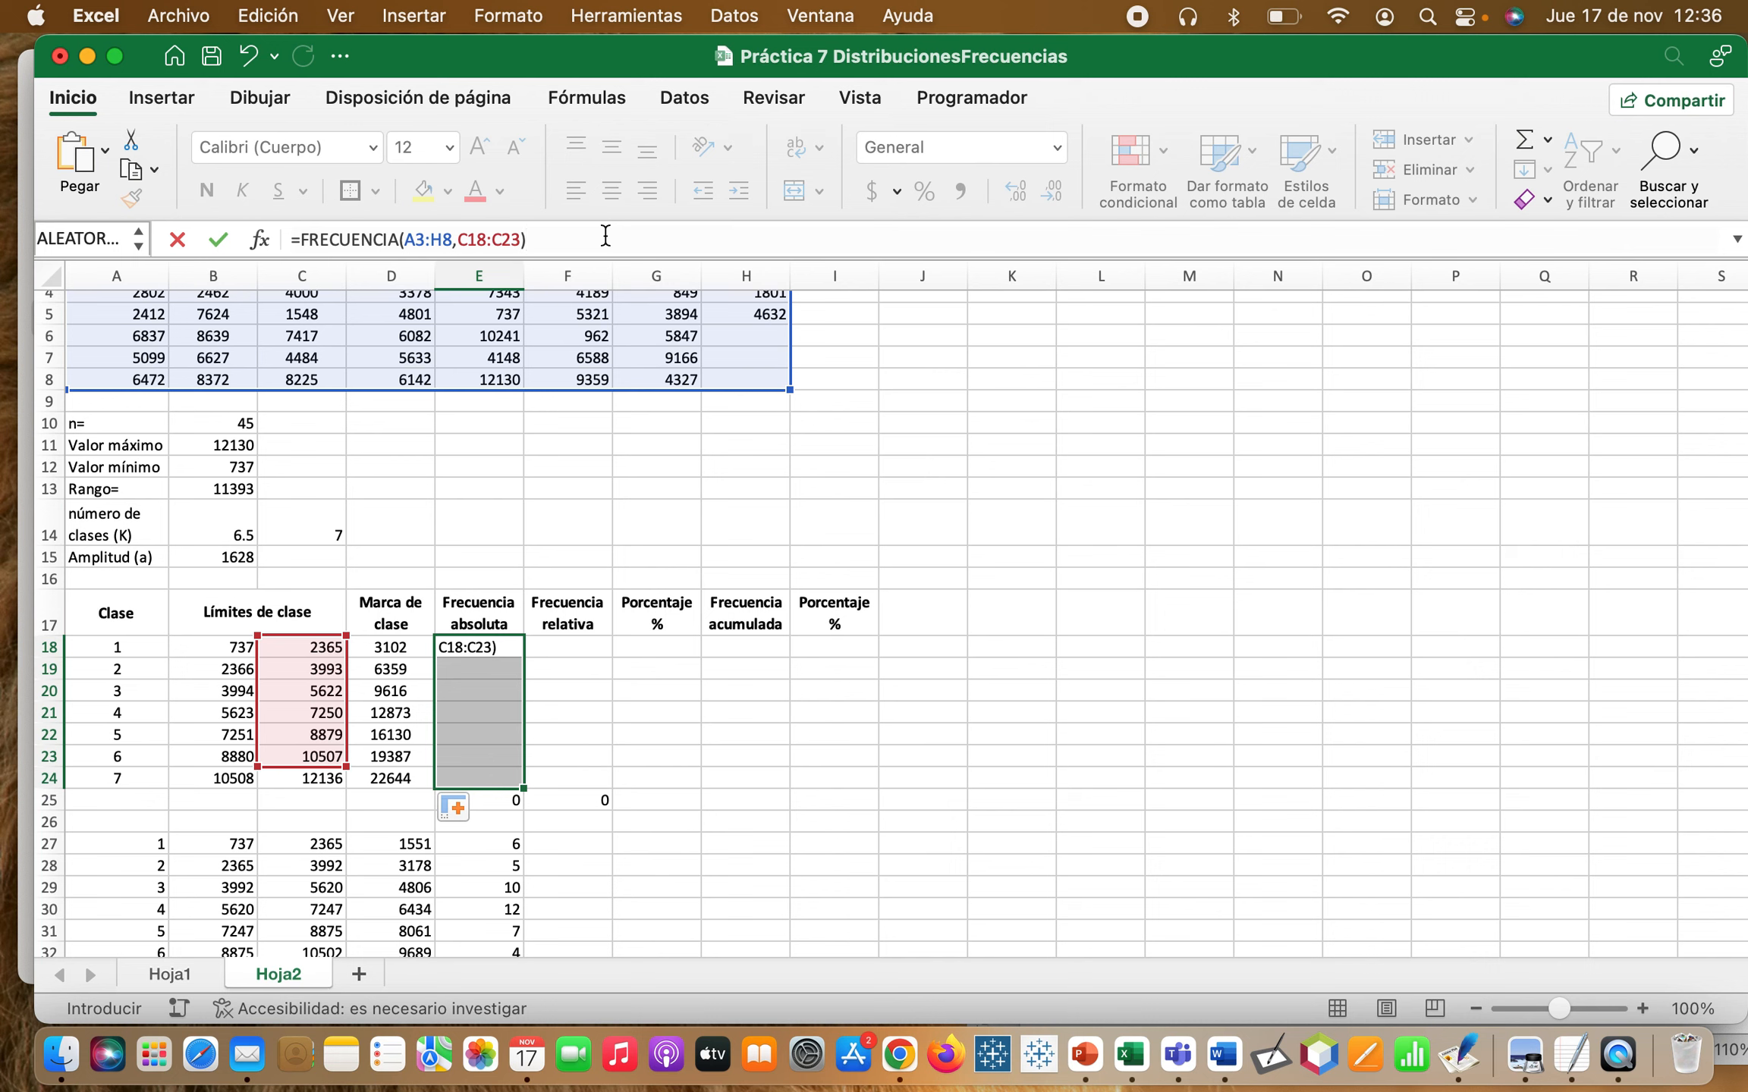
key("ctrl+shift+Return")
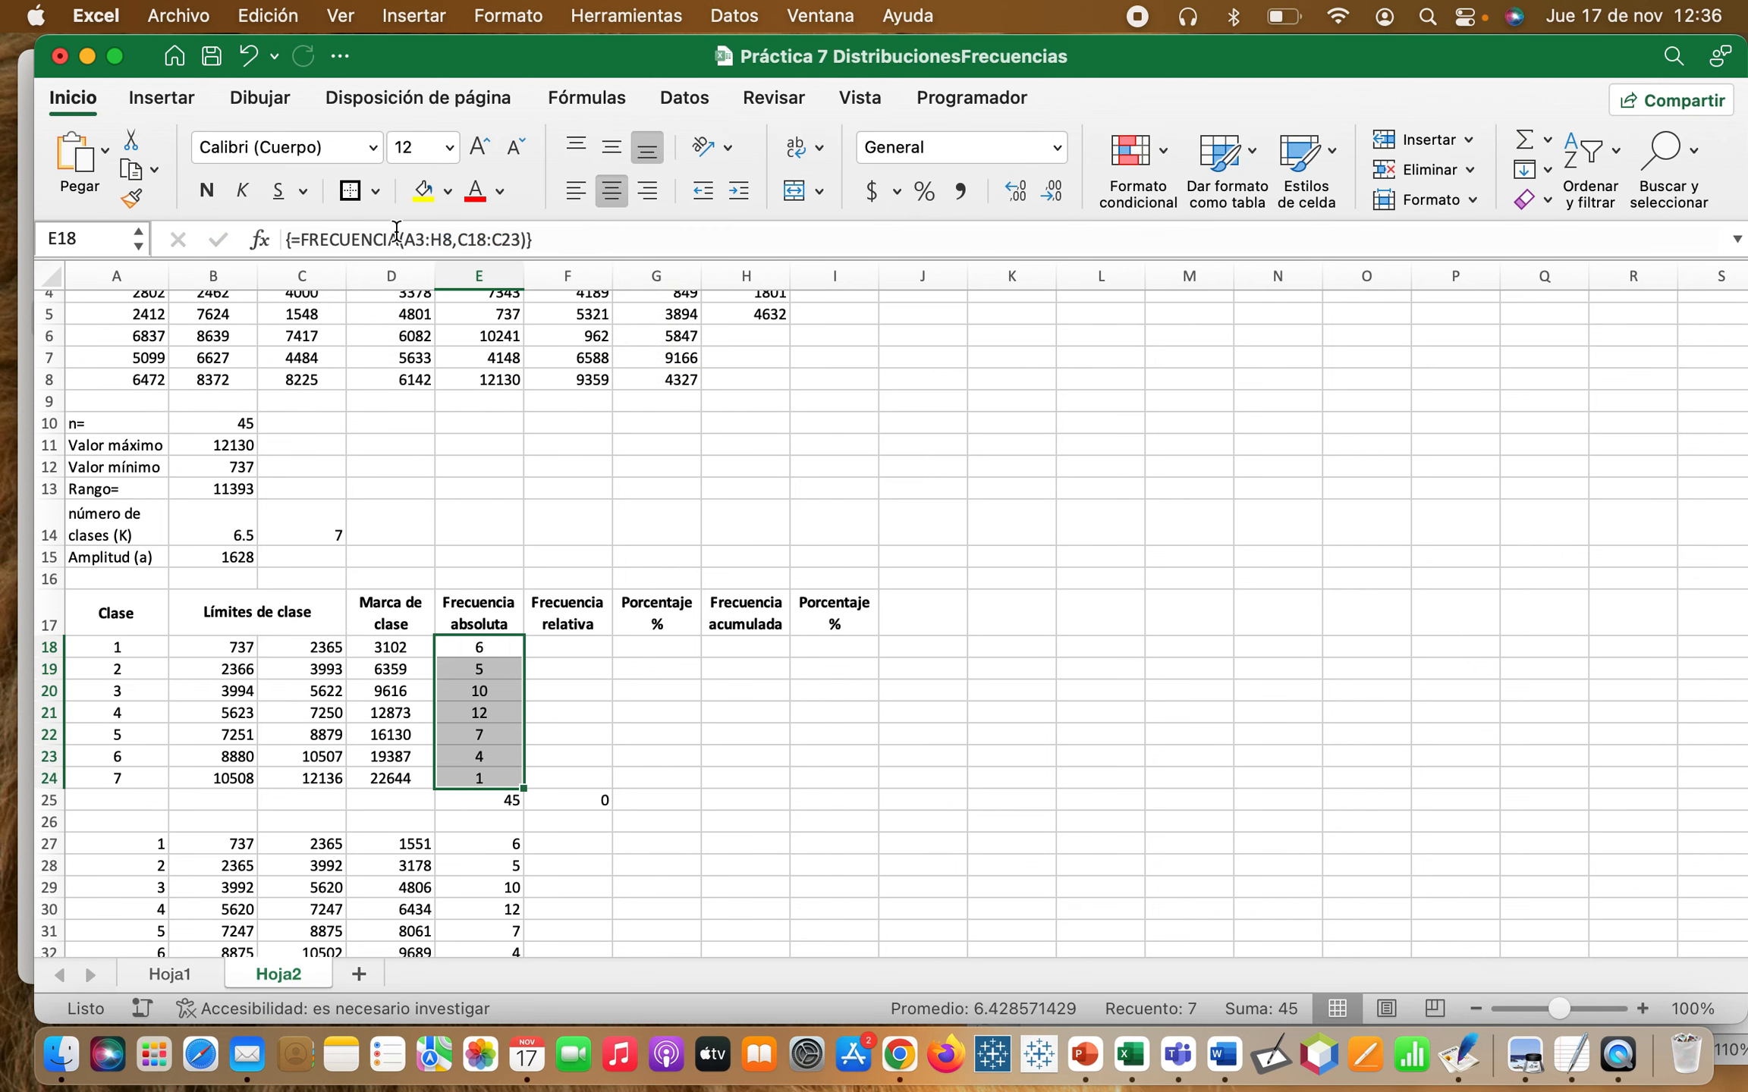
- Inspect the FRECUENCIA array formula in the absolute frequency column, leaving it unedited
left_click(544, 241)
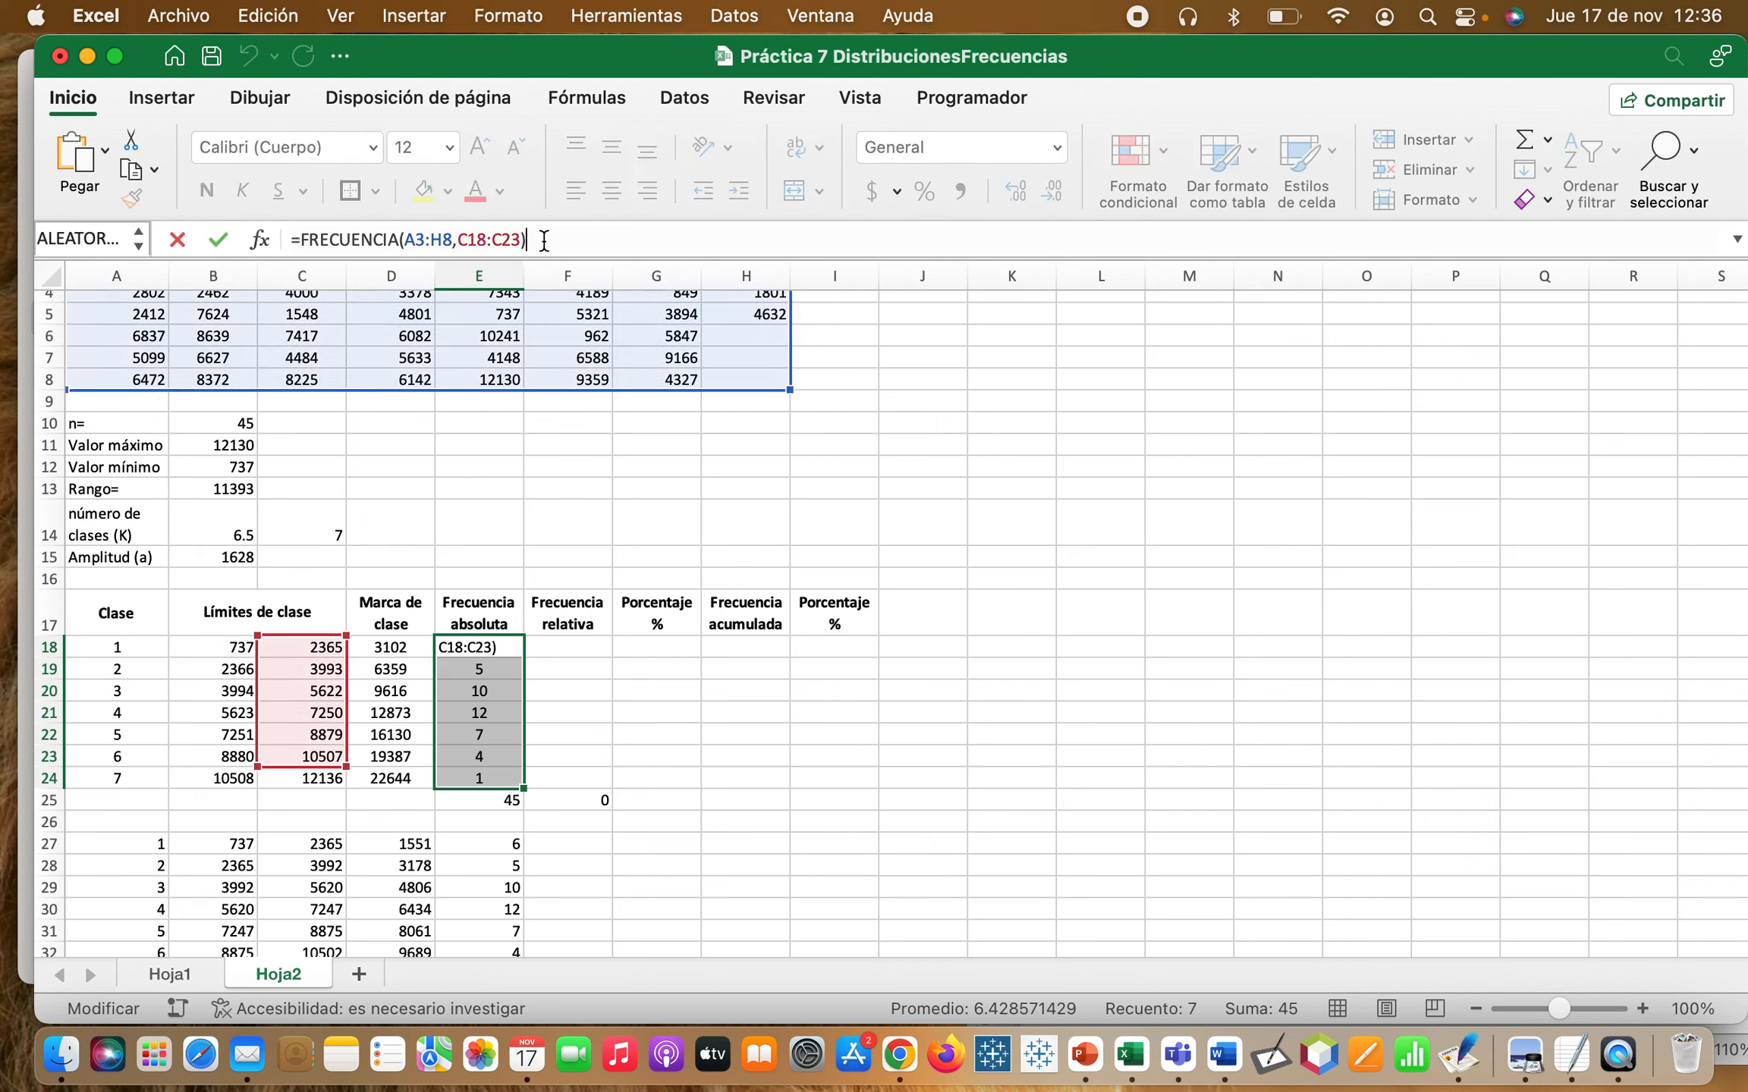
left_click(565, 538)
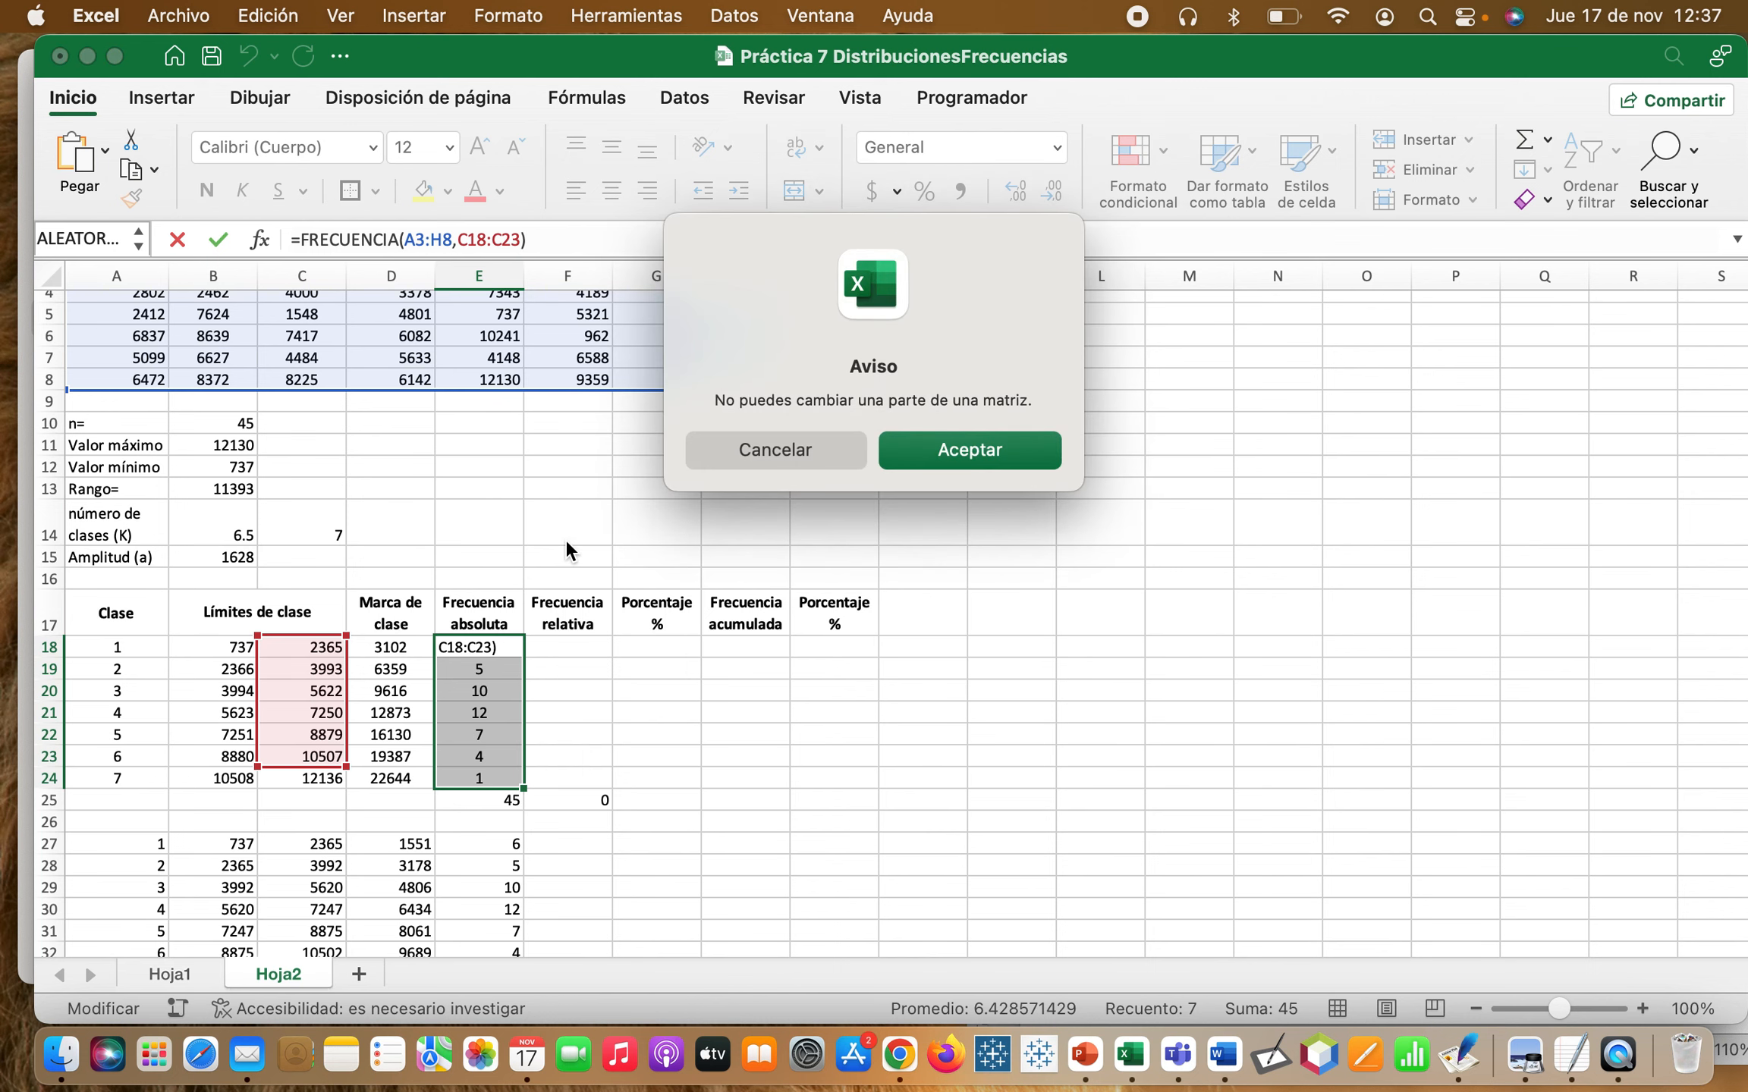
key("Escape")
left_click(498, 714)
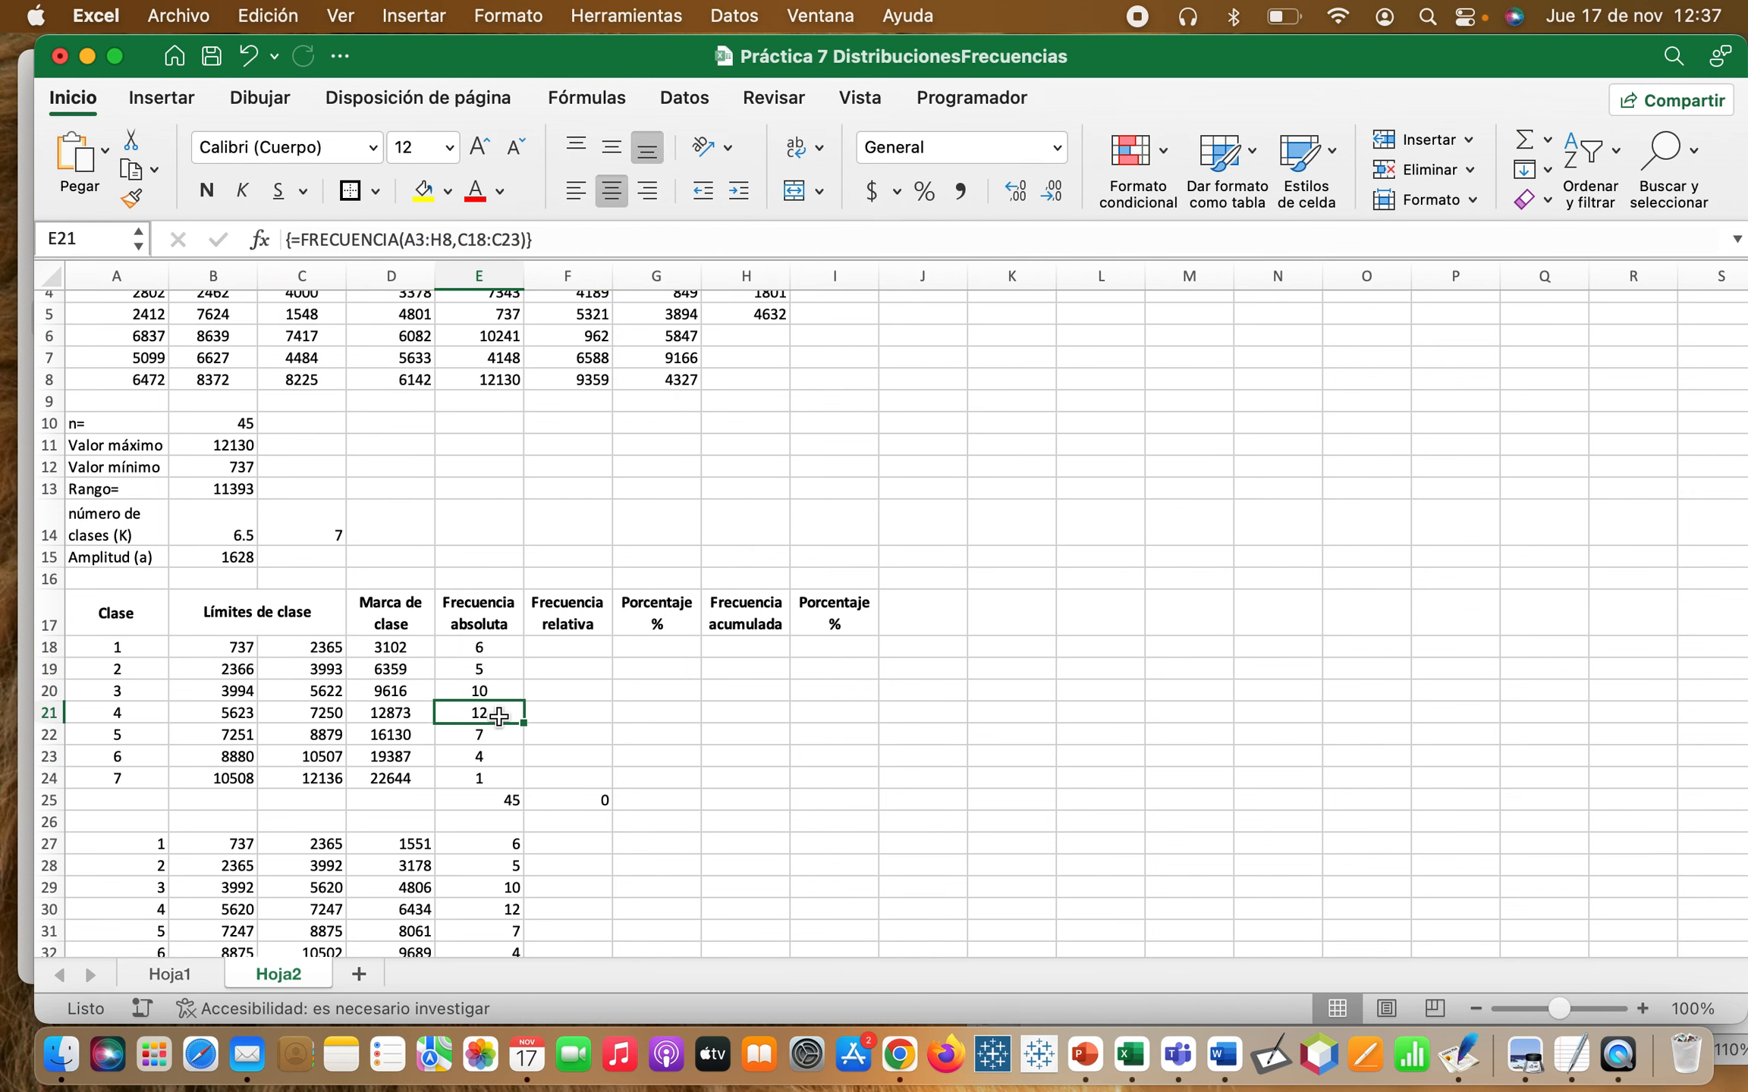
left_click(491, 649)
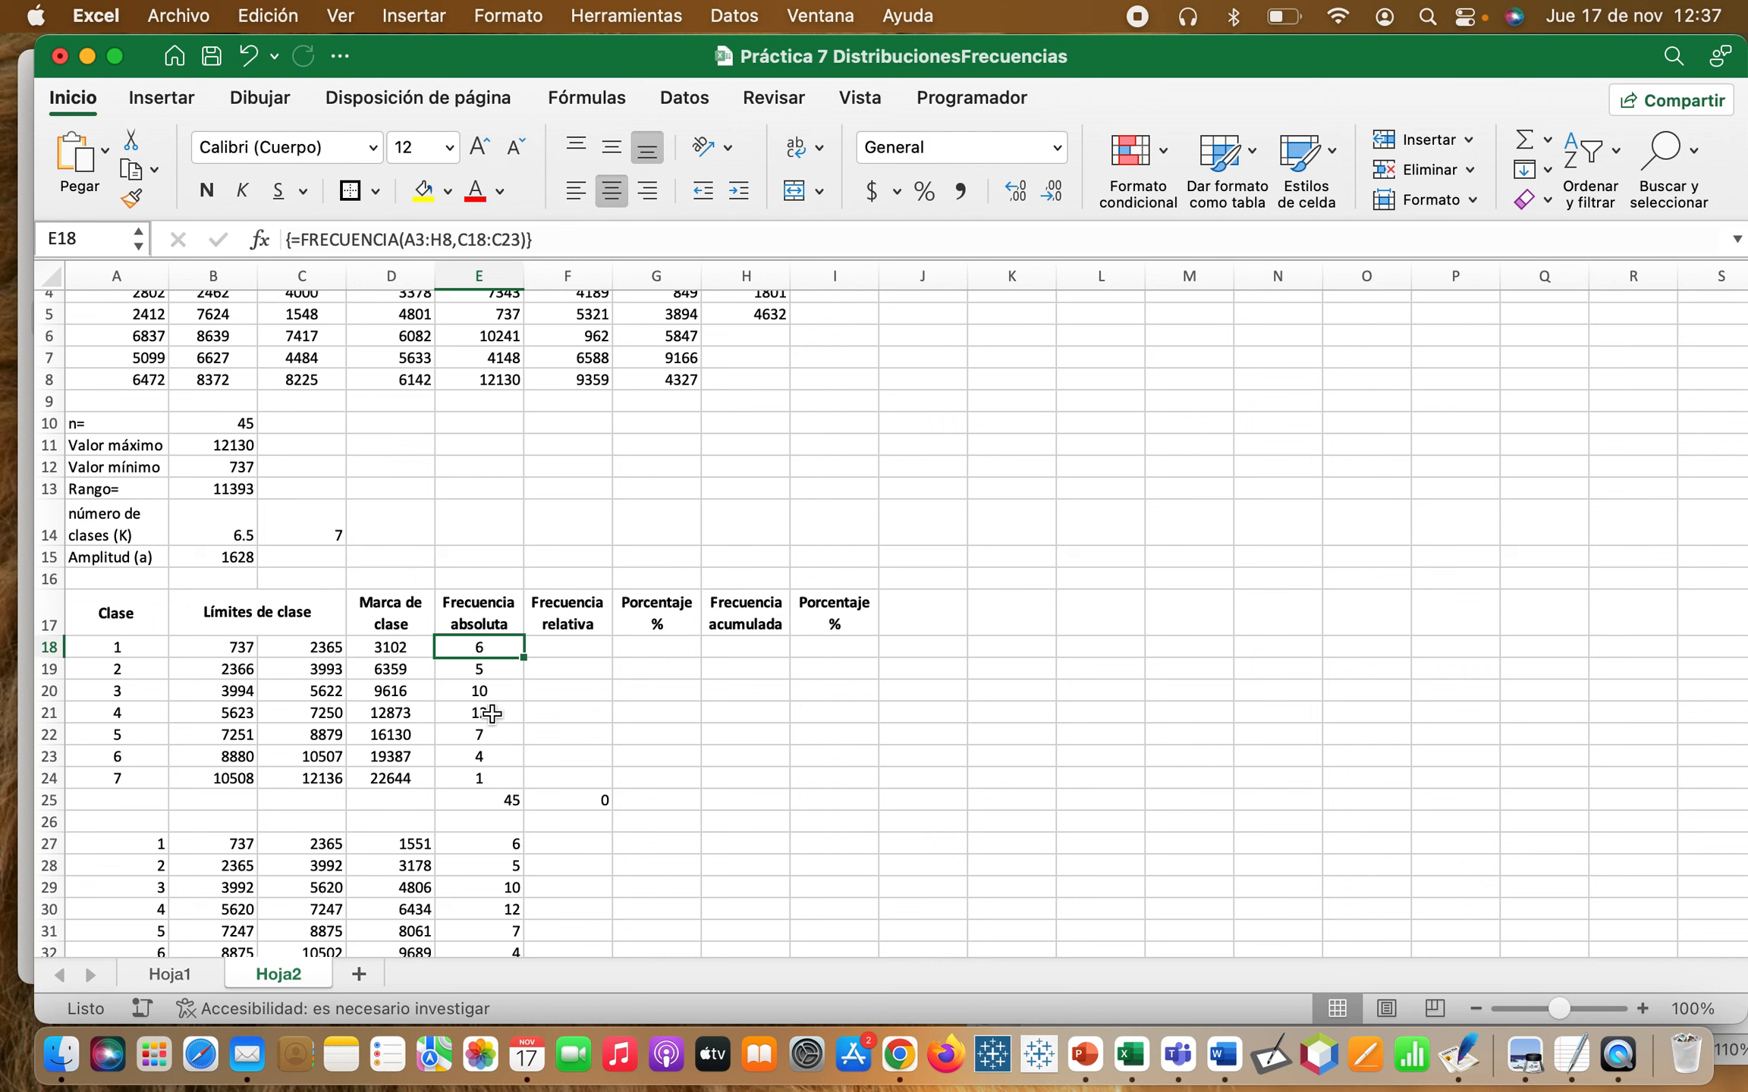
- Total the absolute frequencies in E25 with =SUMA(E18:E24) and center the cell horizontally
left_click(485, 797)
left_click(1527, 140)
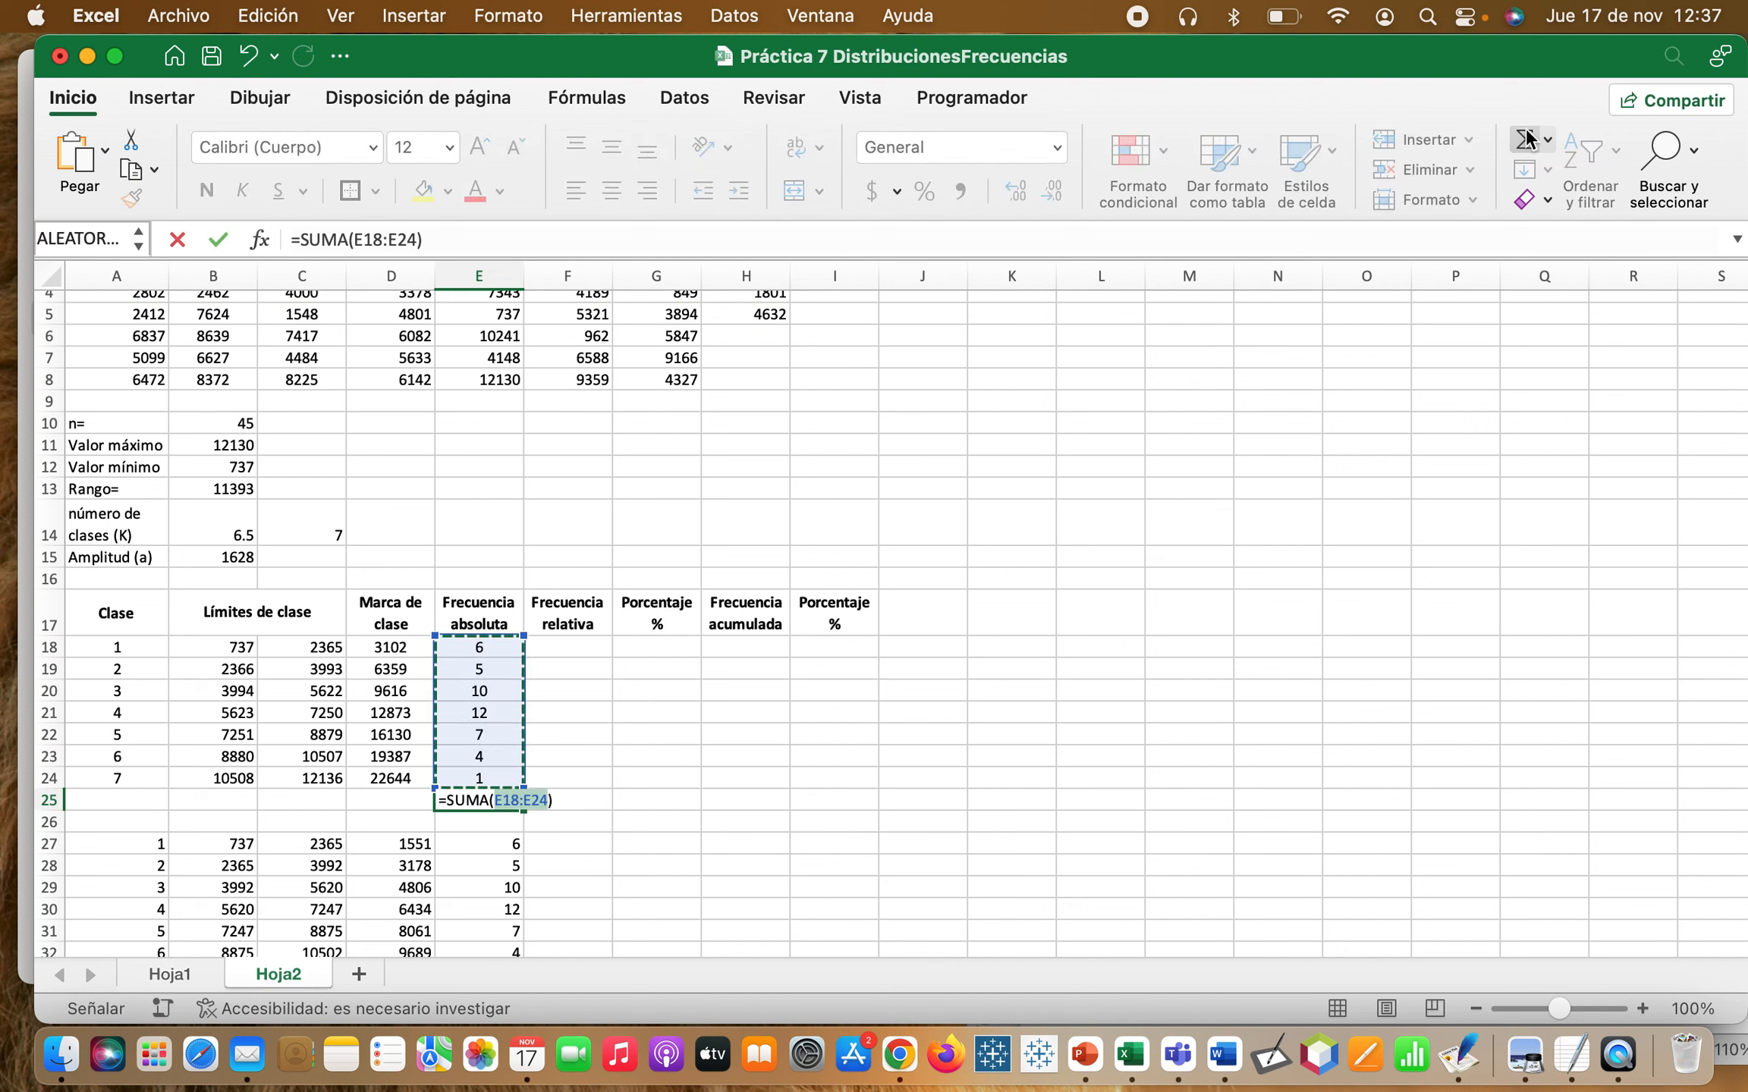
key("Return")
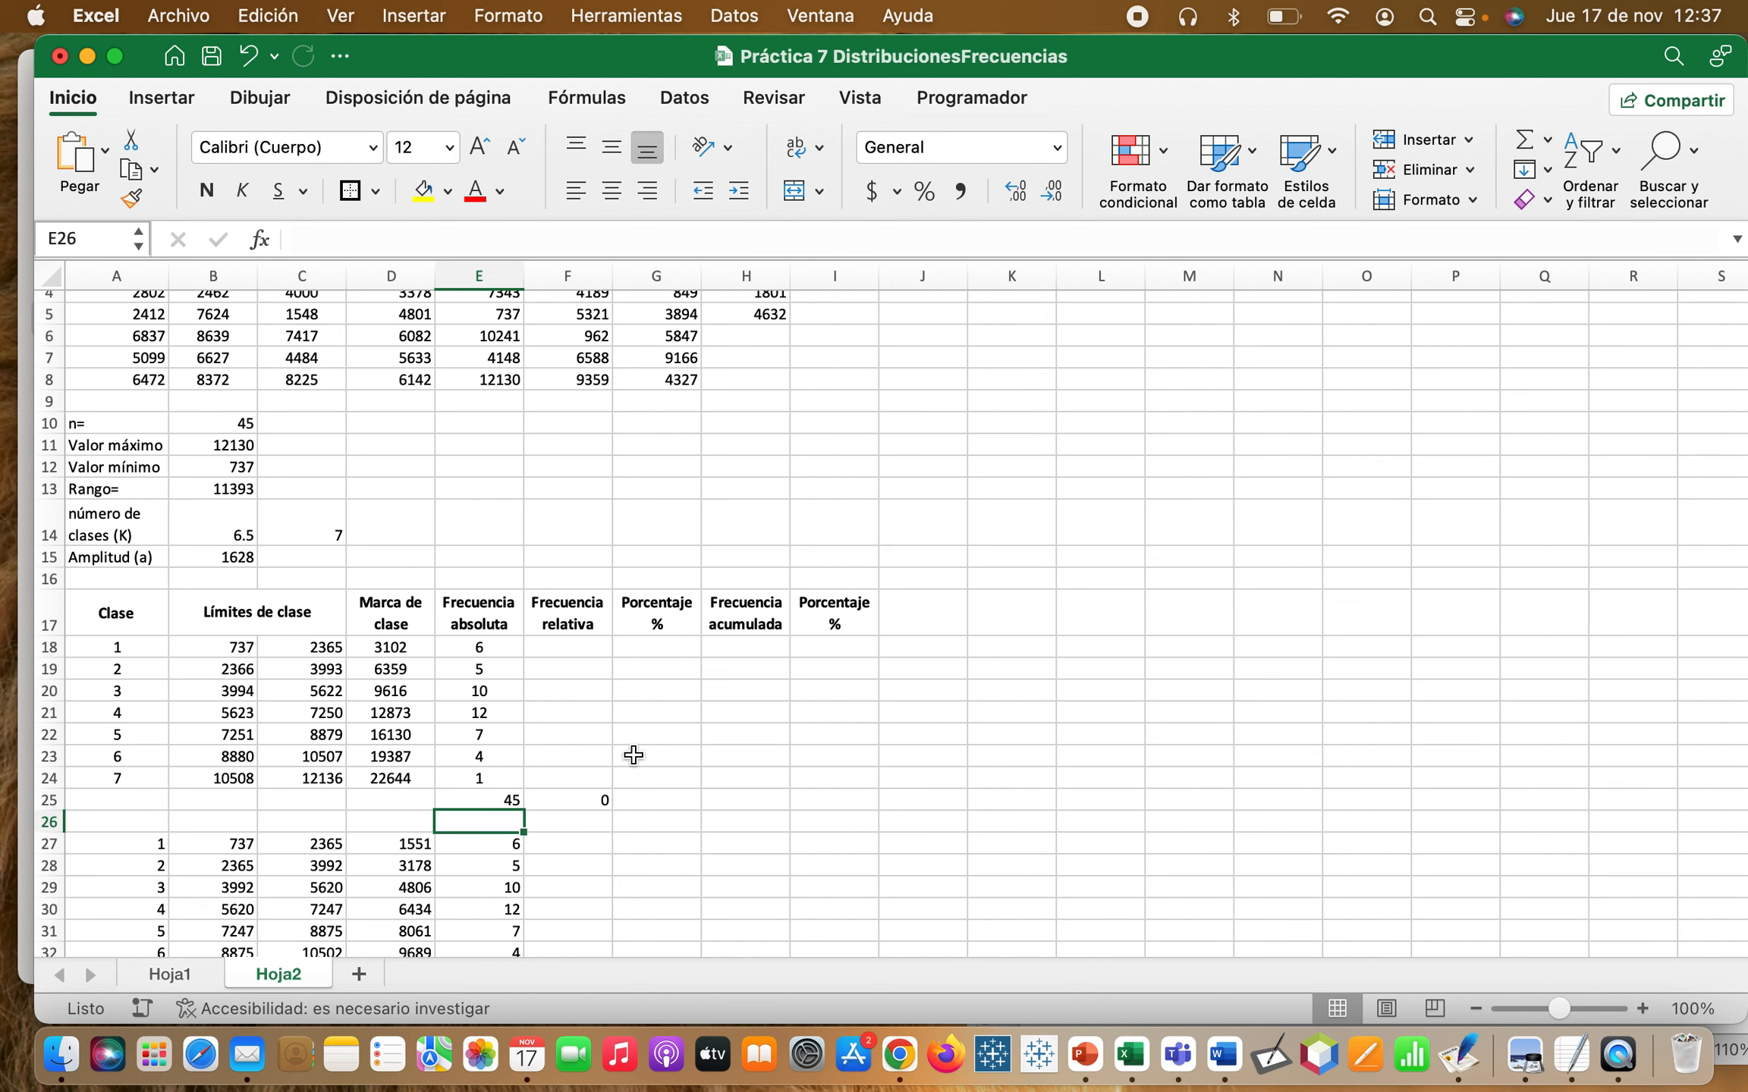
left_click(482, 800)
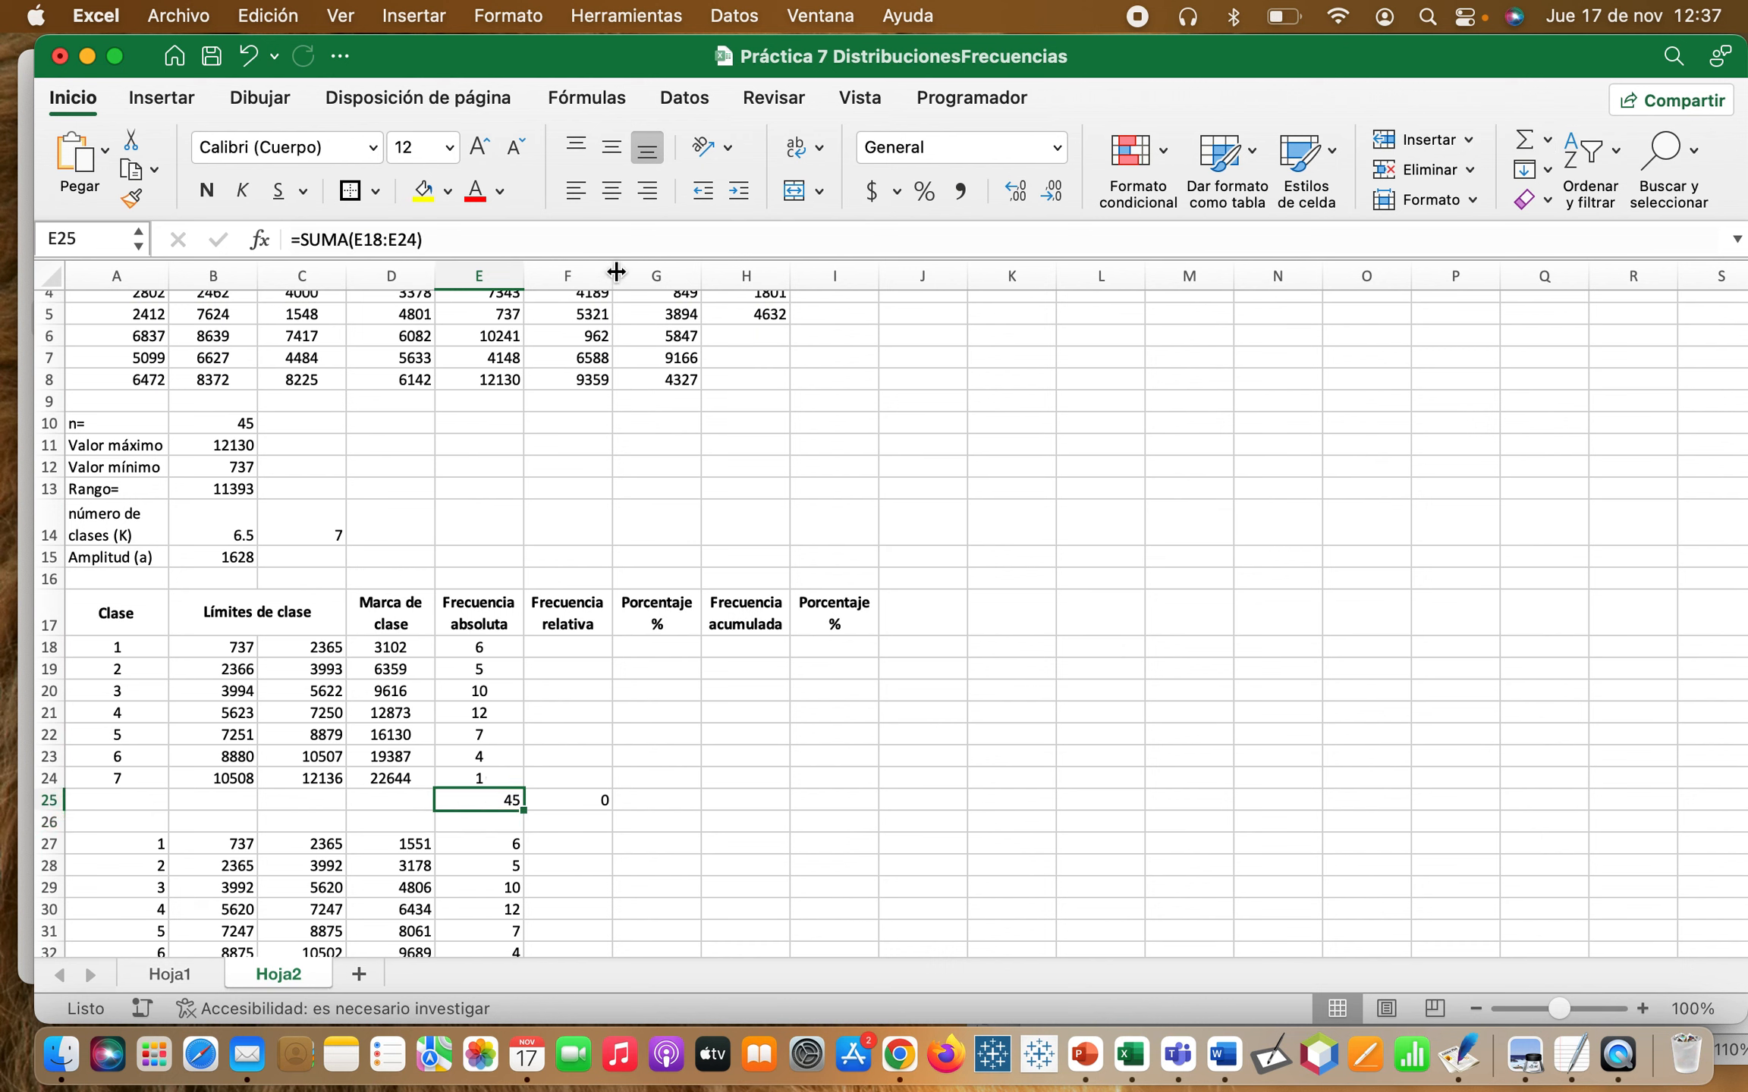
left_click(611, 190)
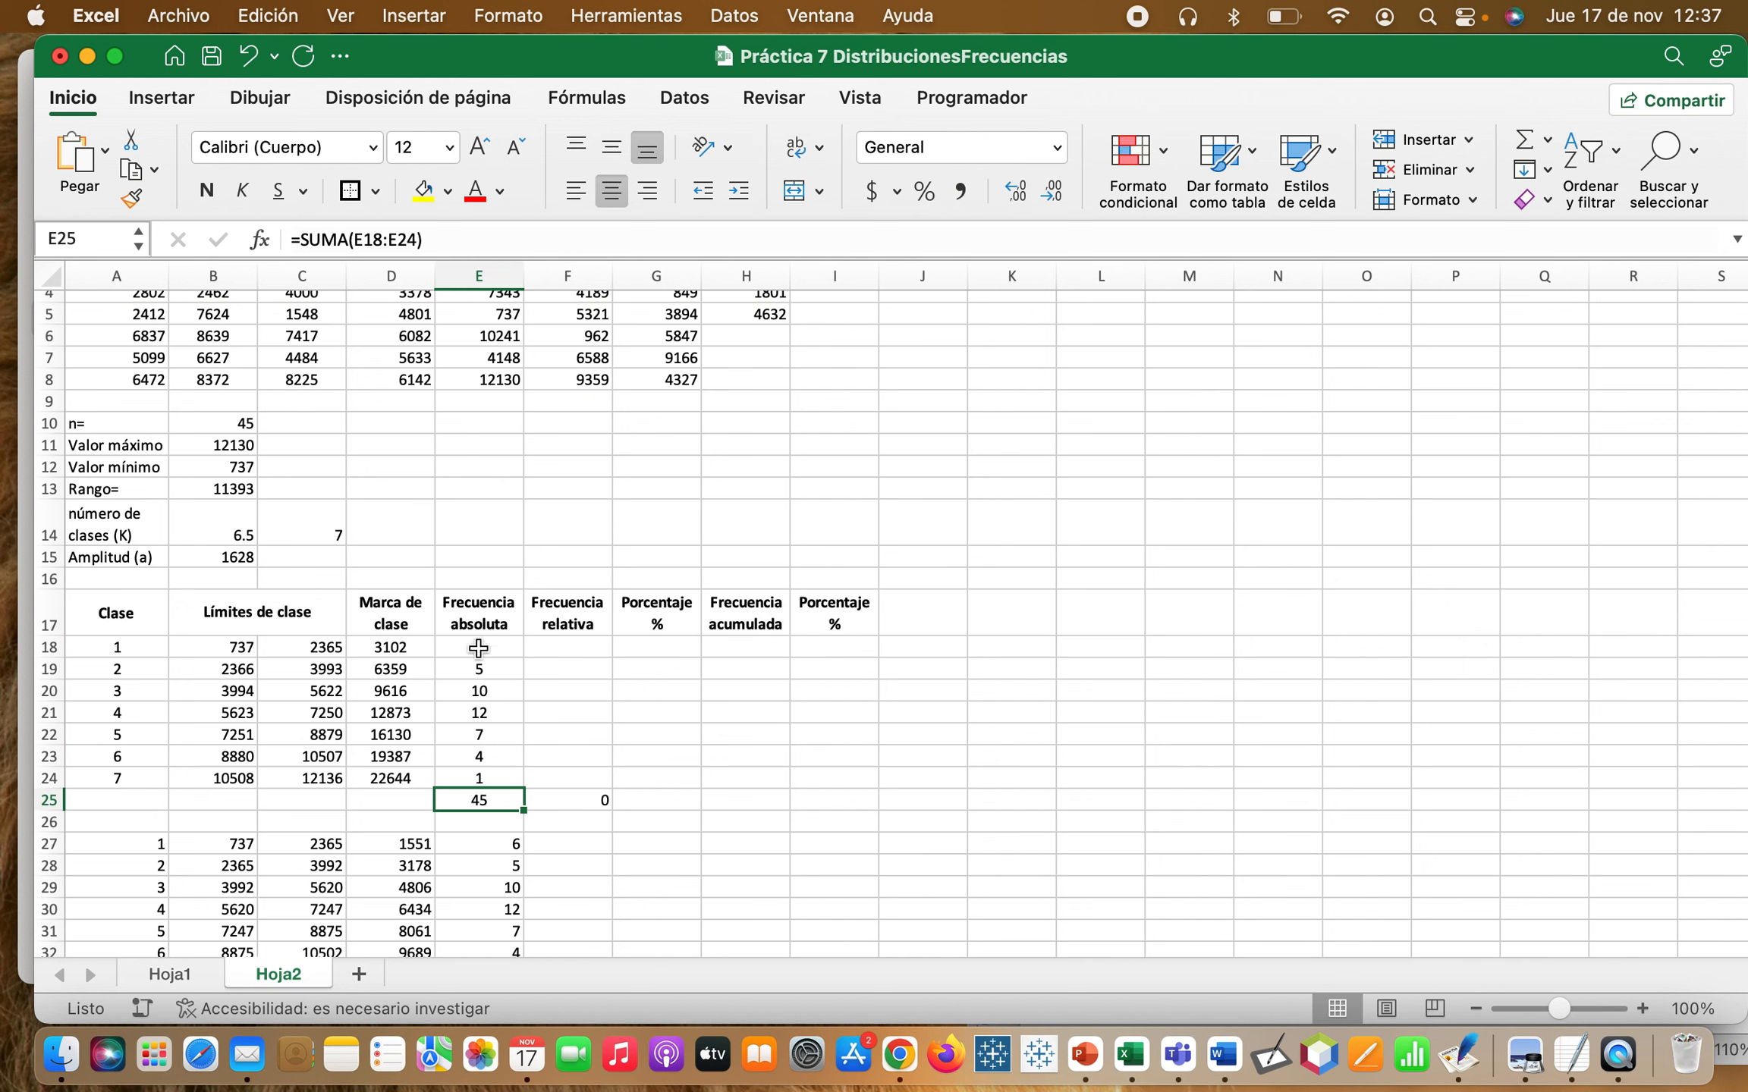
- Calculate the relative frequency of class 1 in F18 with the formula =E18/E25
left_click(581, 649)
type("=")
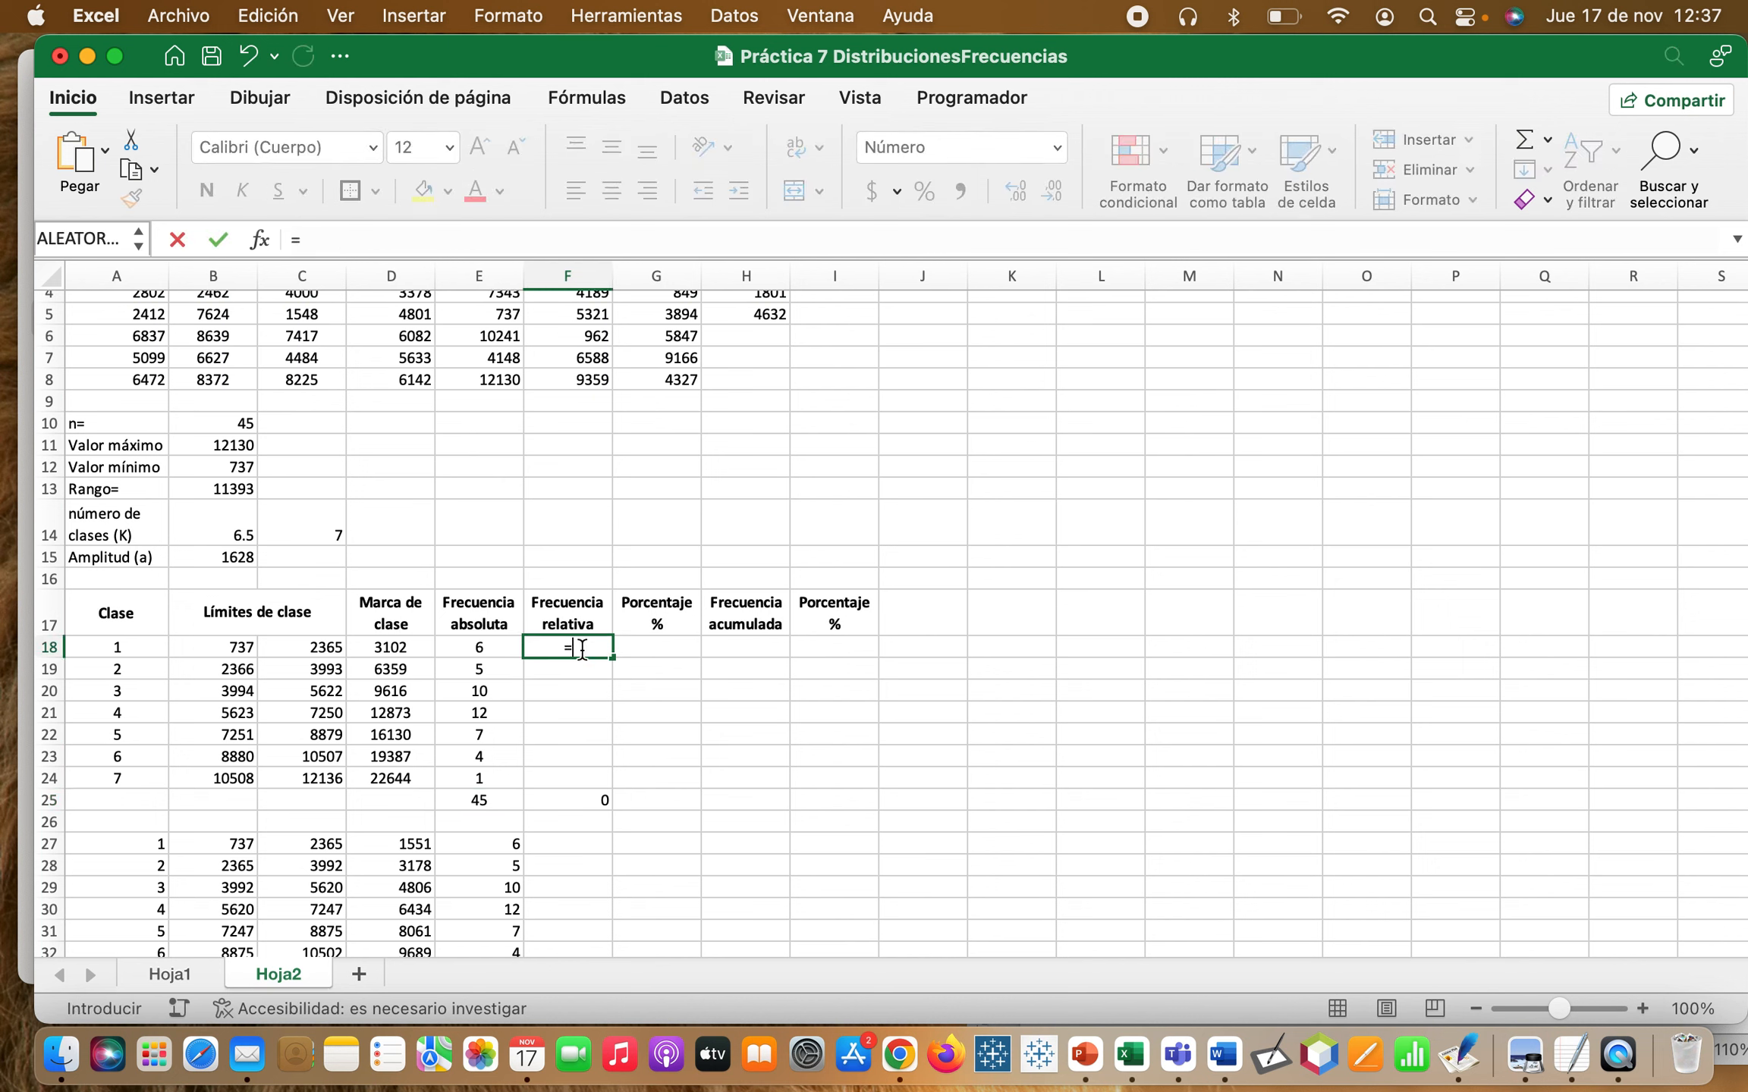
left_click(485, 647)
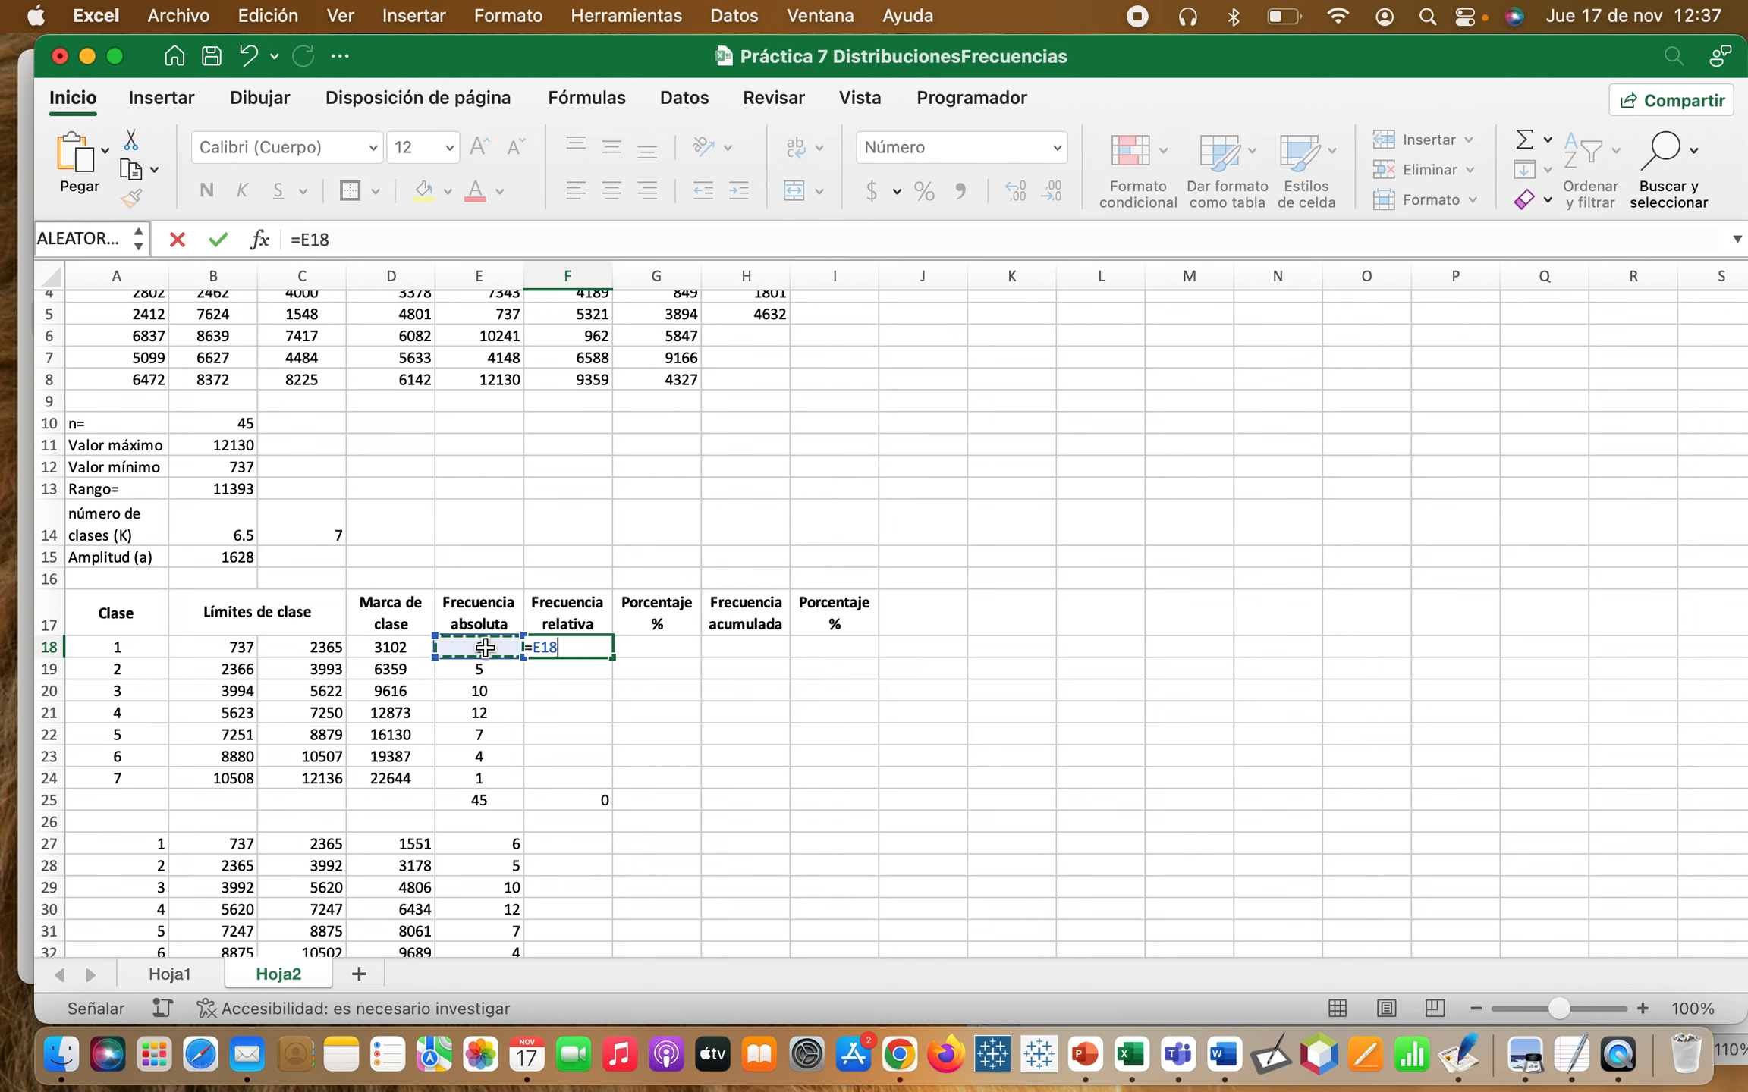
type("/")
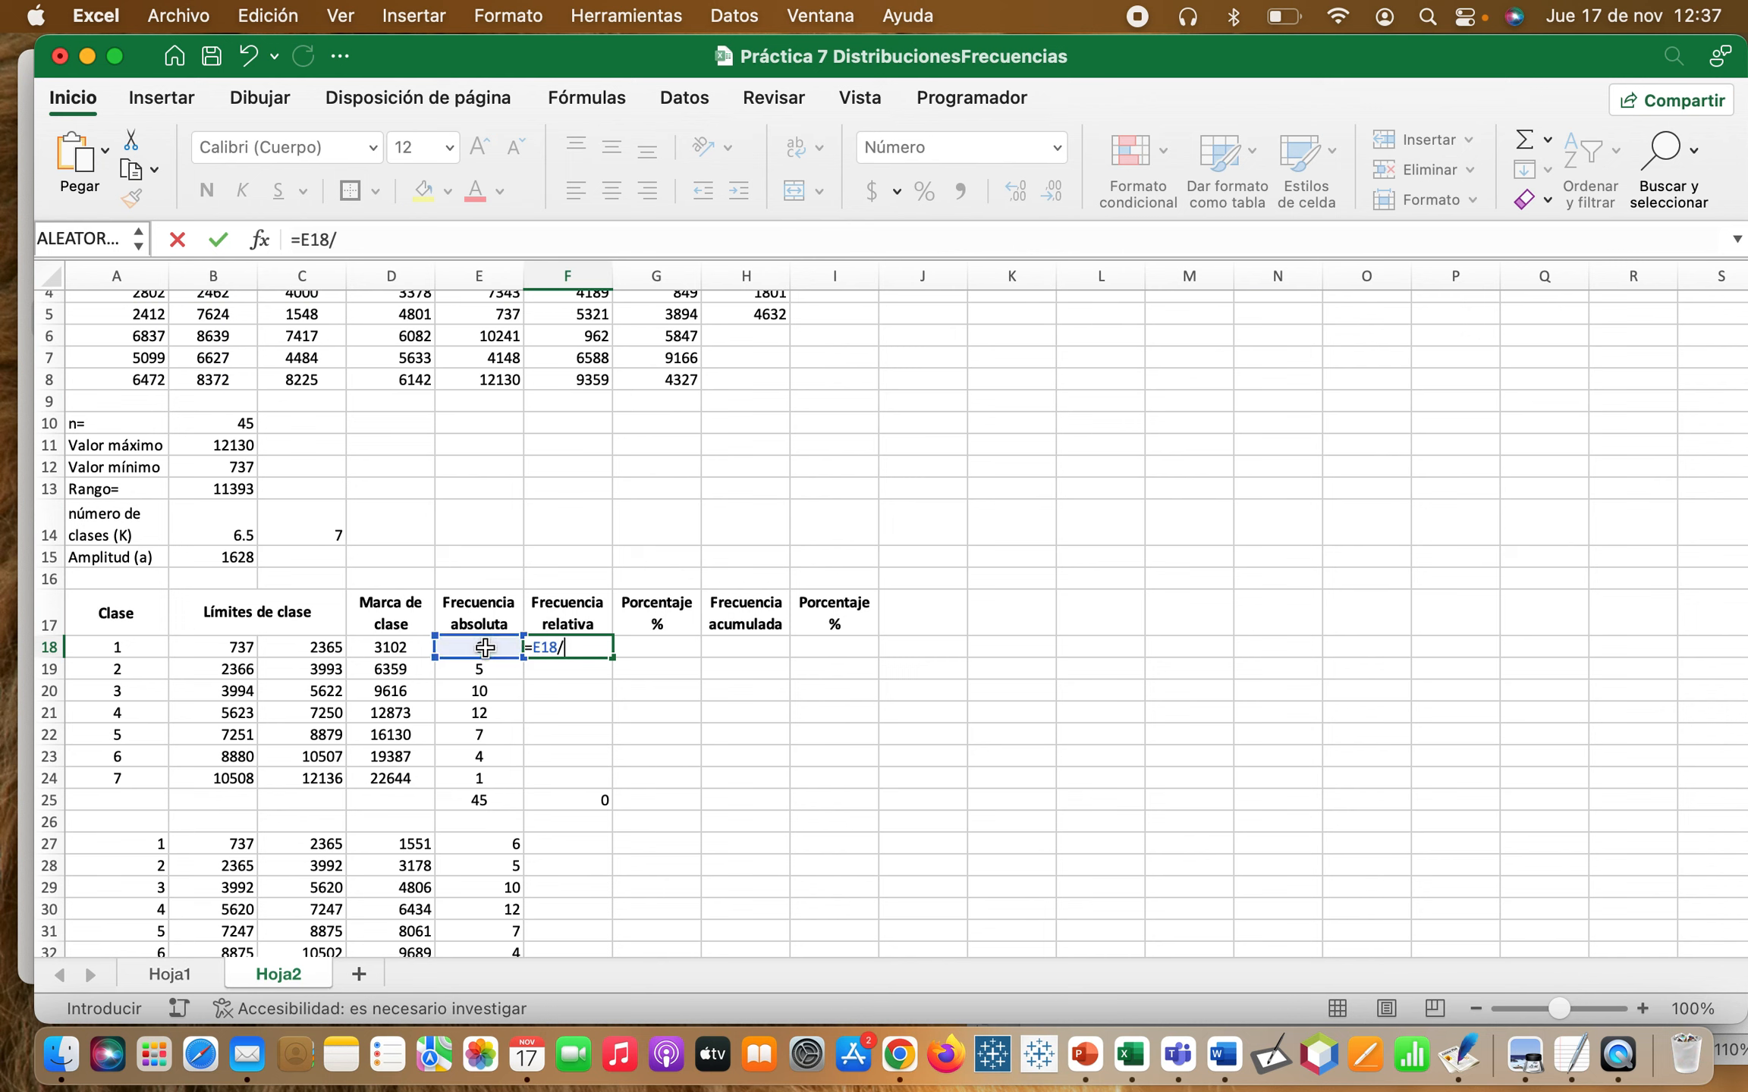
left_click(465, 797)
key("Return")
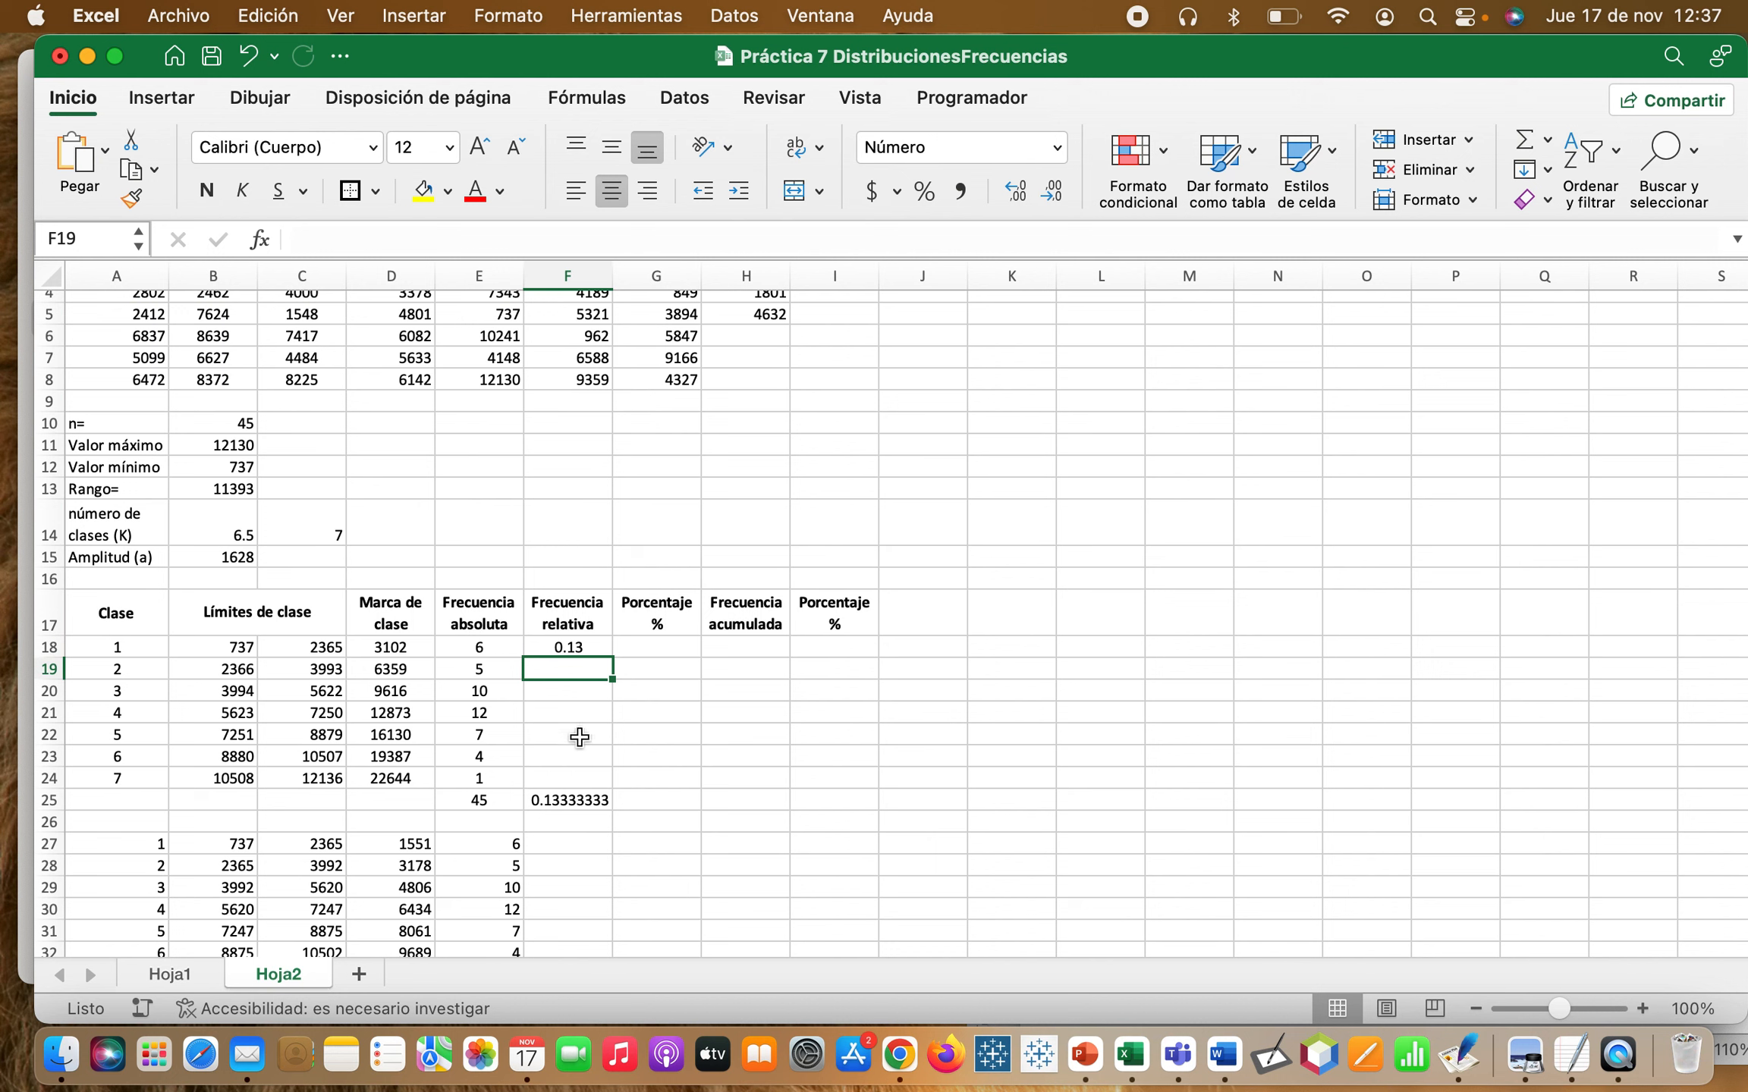
- Make the total reference absolute in F18, giving =E18/$E$25, and fill the formula down to F24
left_click(596, 650)
left_click(336, 239)
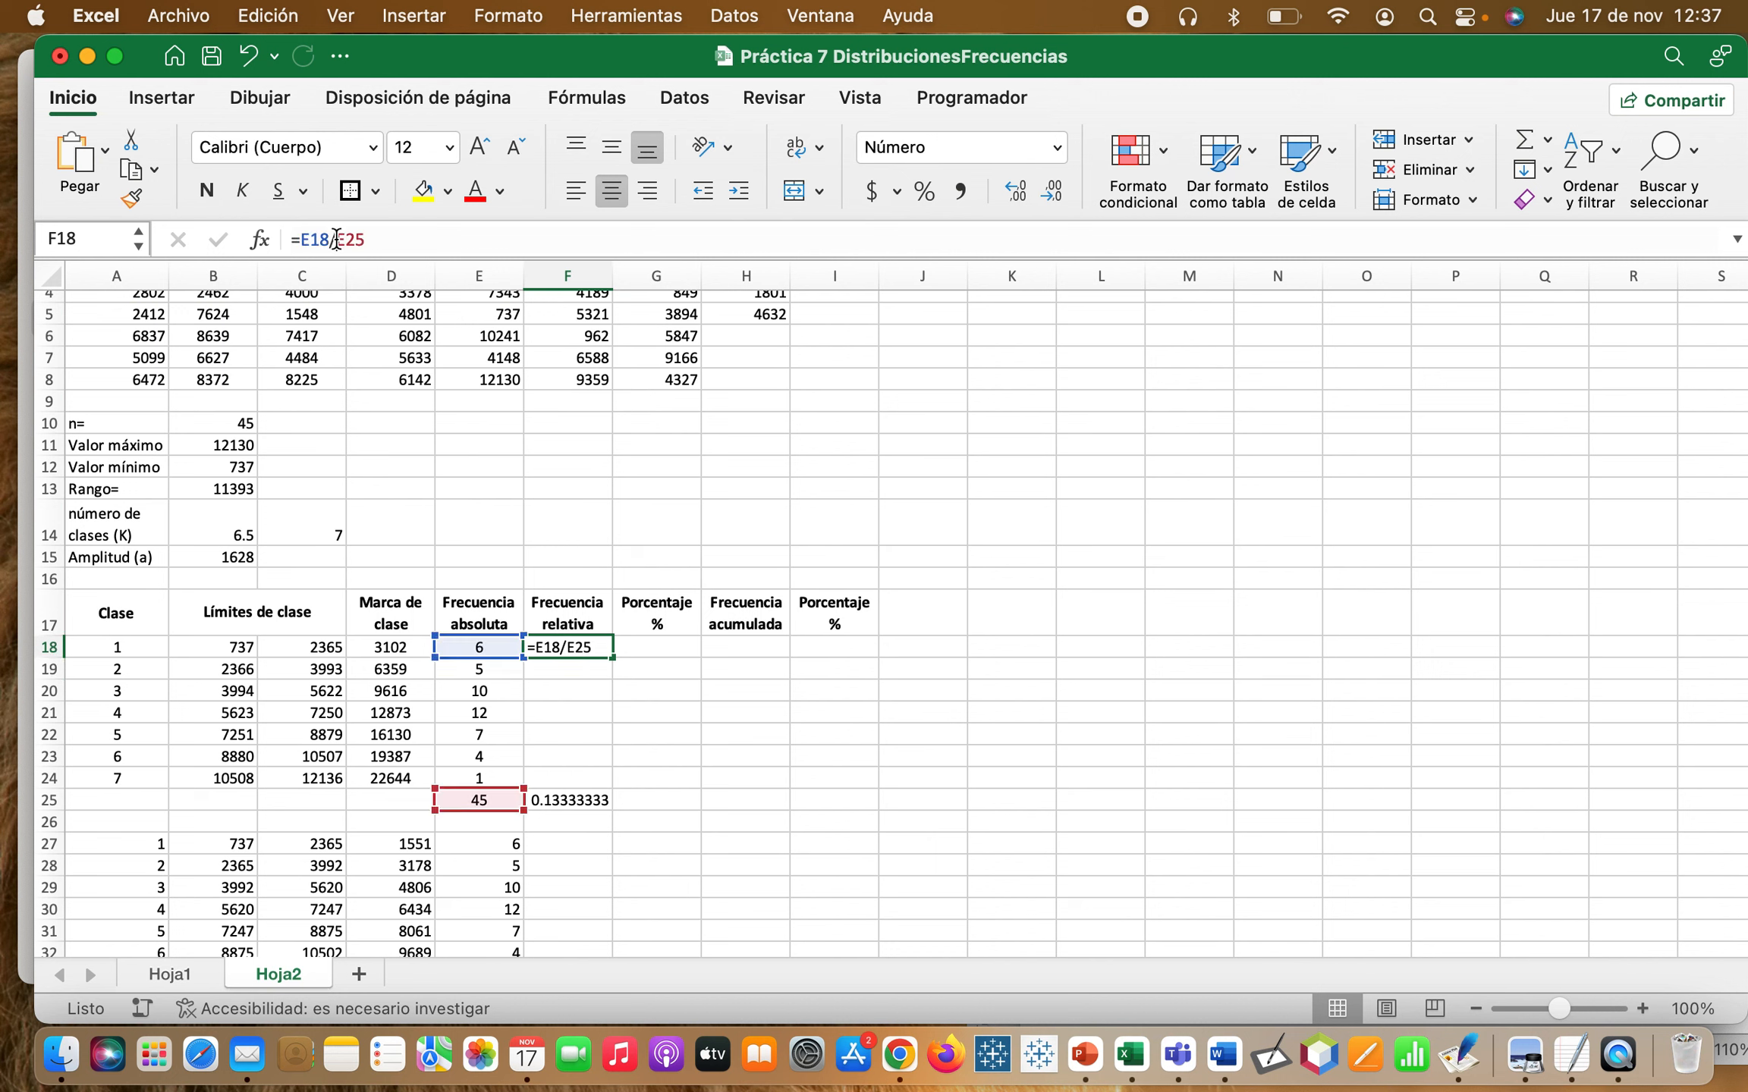
type("$")
type("$")
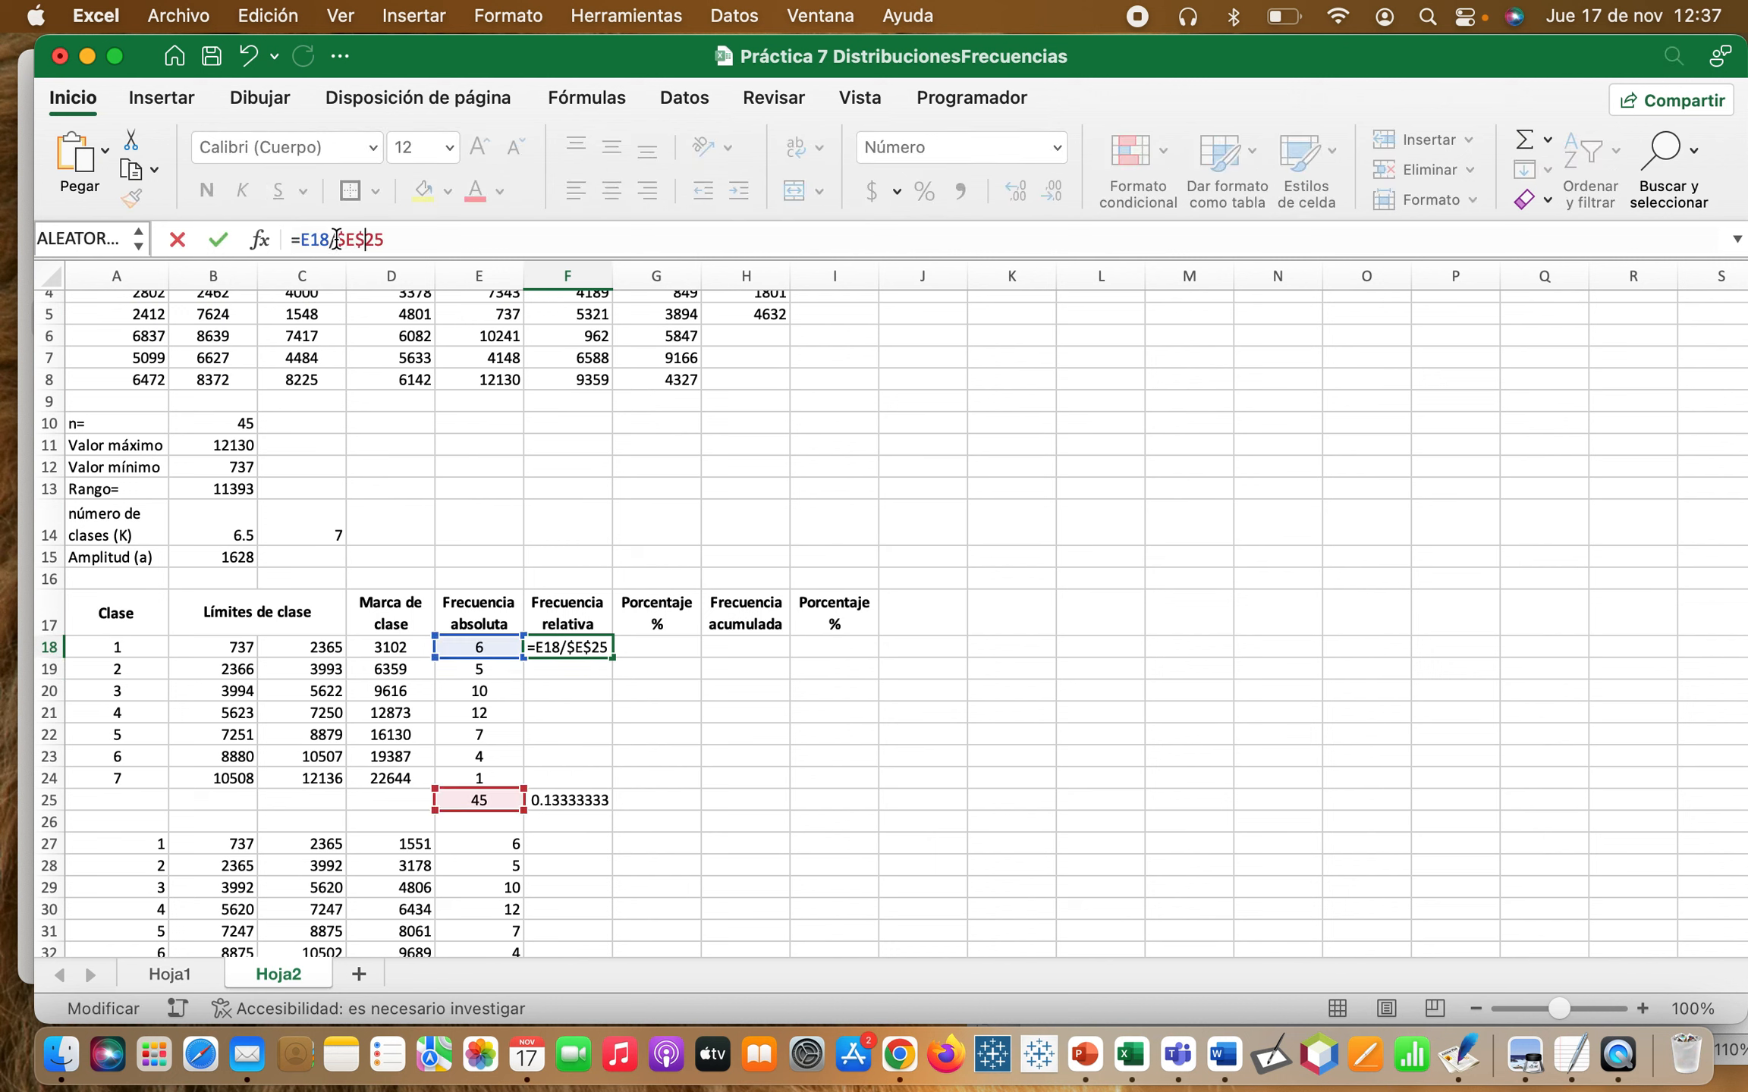
key("Return")
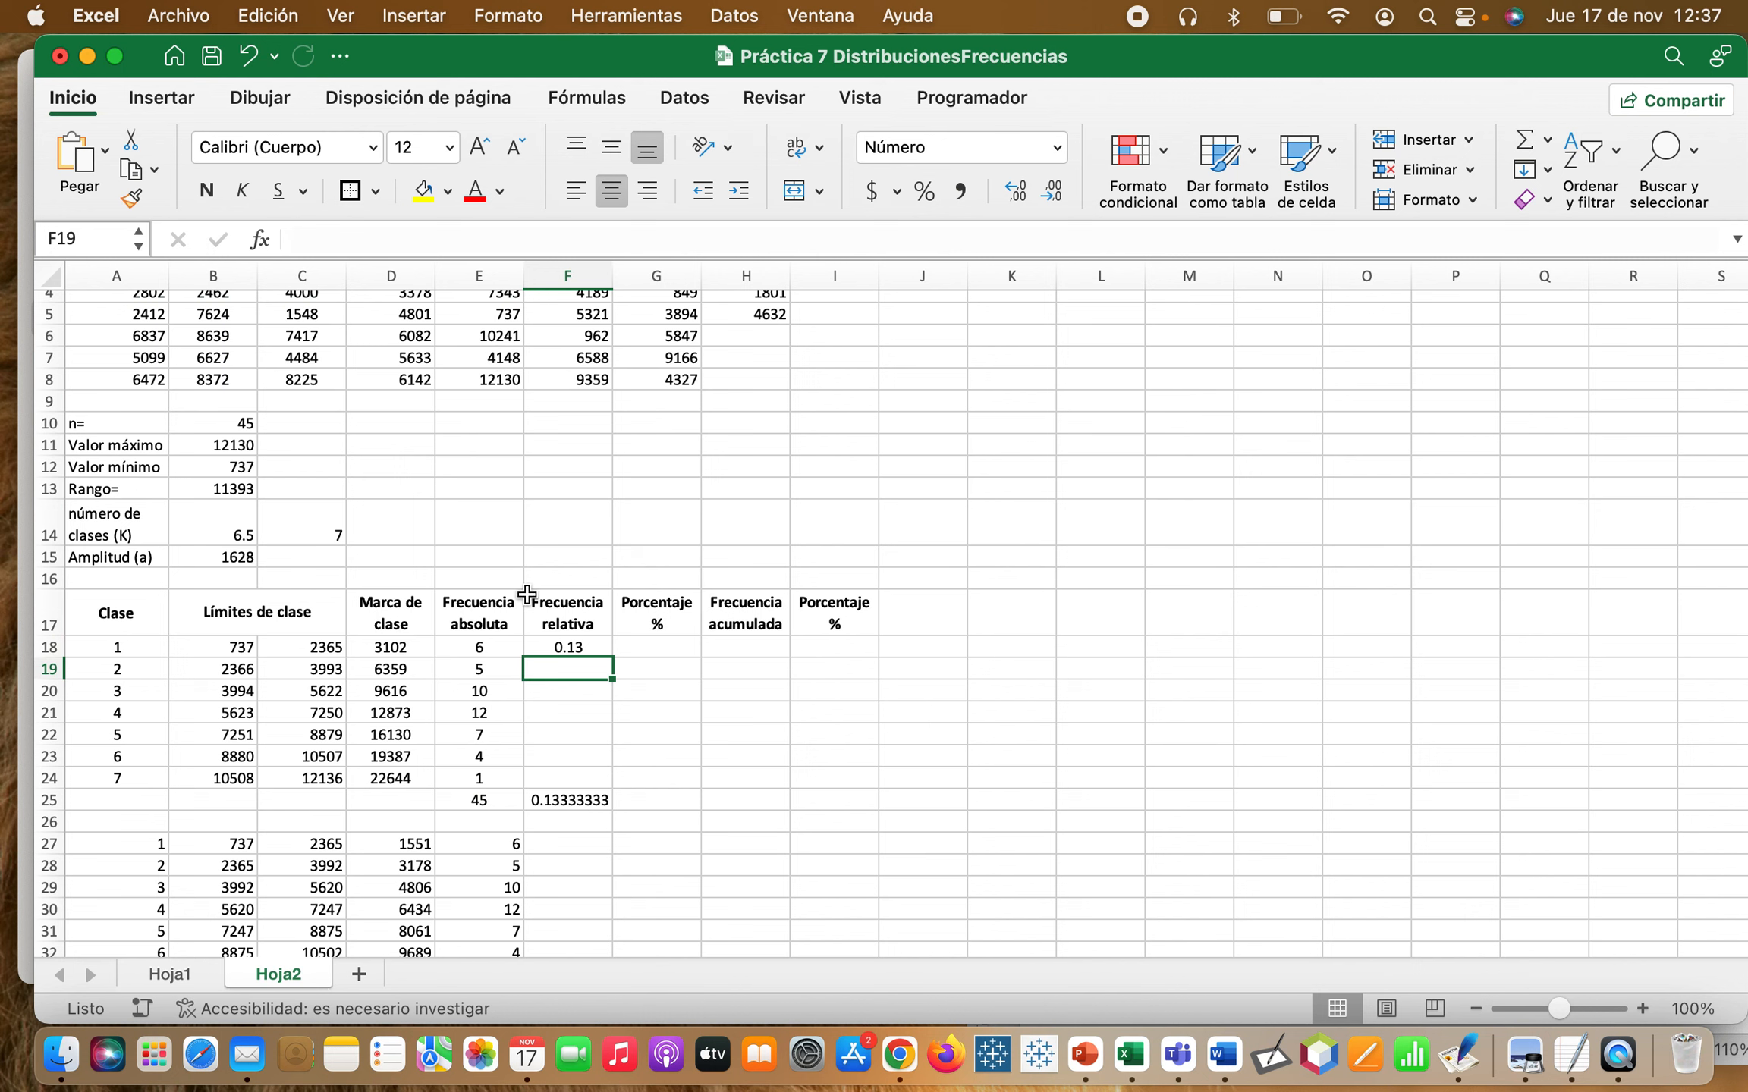
left_click(554, 650)
left_click_drag(614, 661, 599, 783)
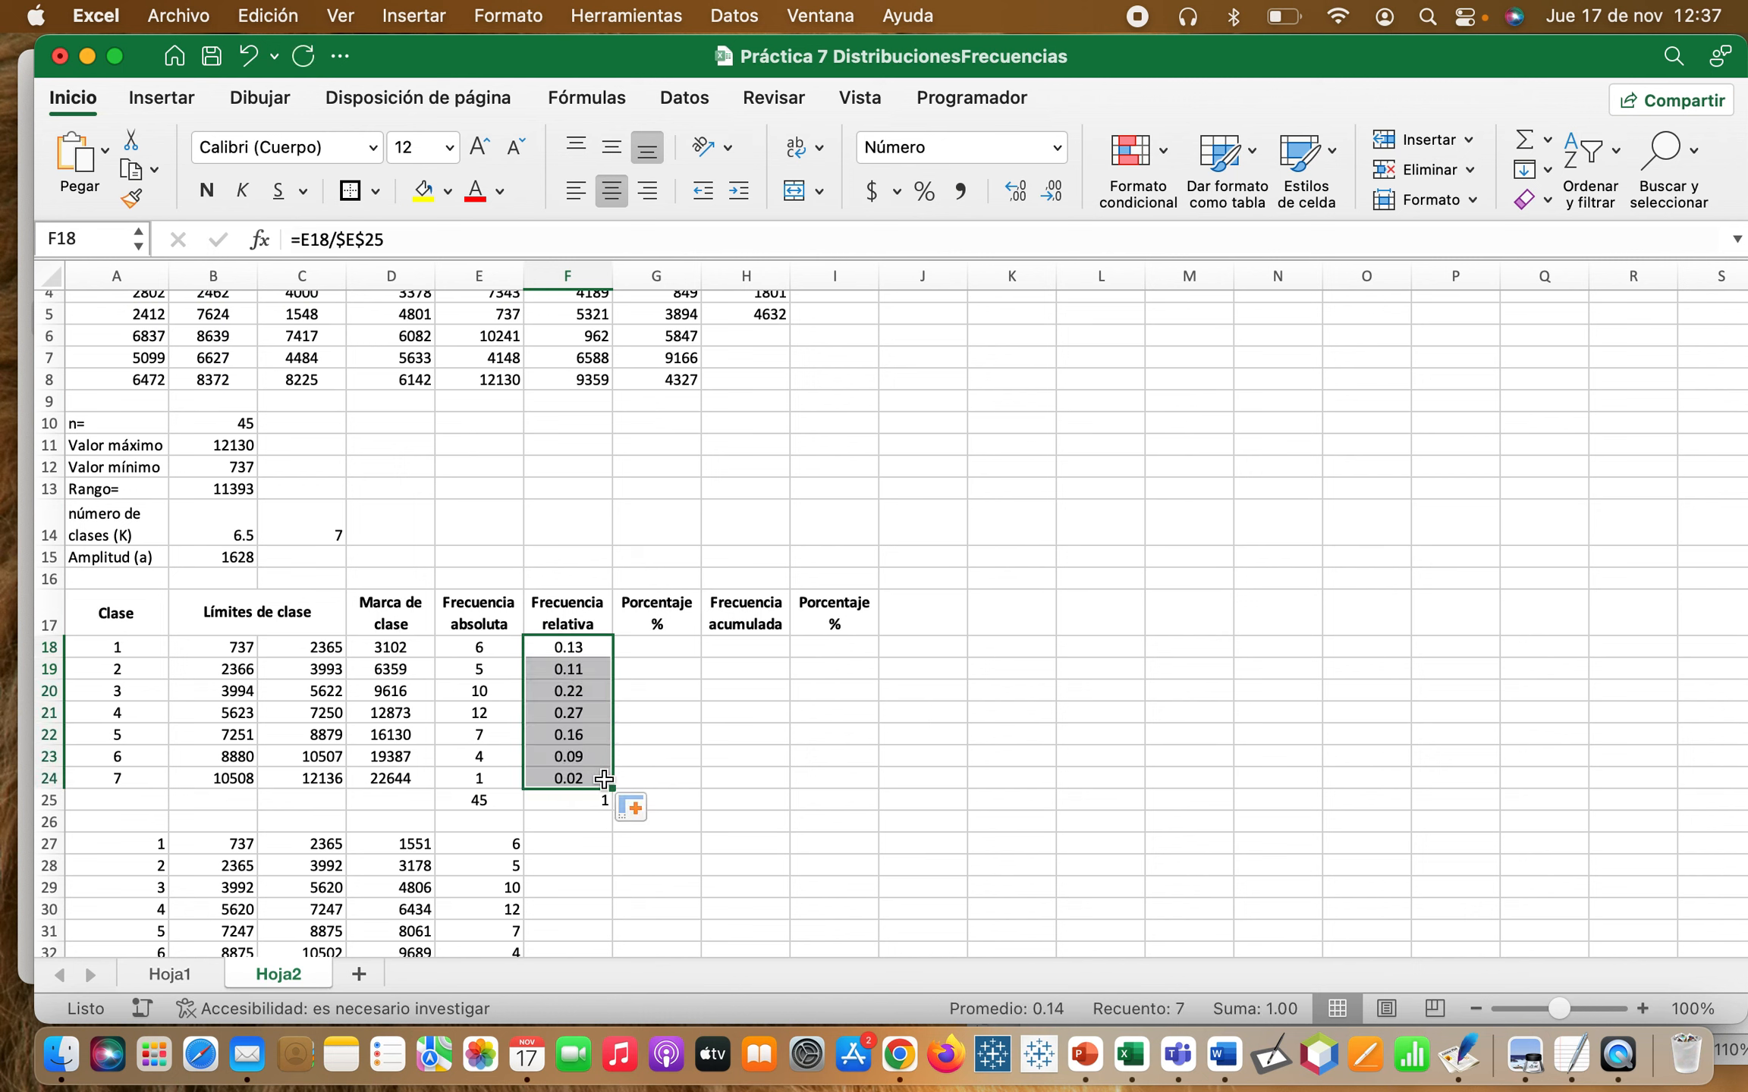
- Center the relative frequency total in F25, and fill the percentages in G18:G24 starting from the formula =F18
left_click(576, 803)
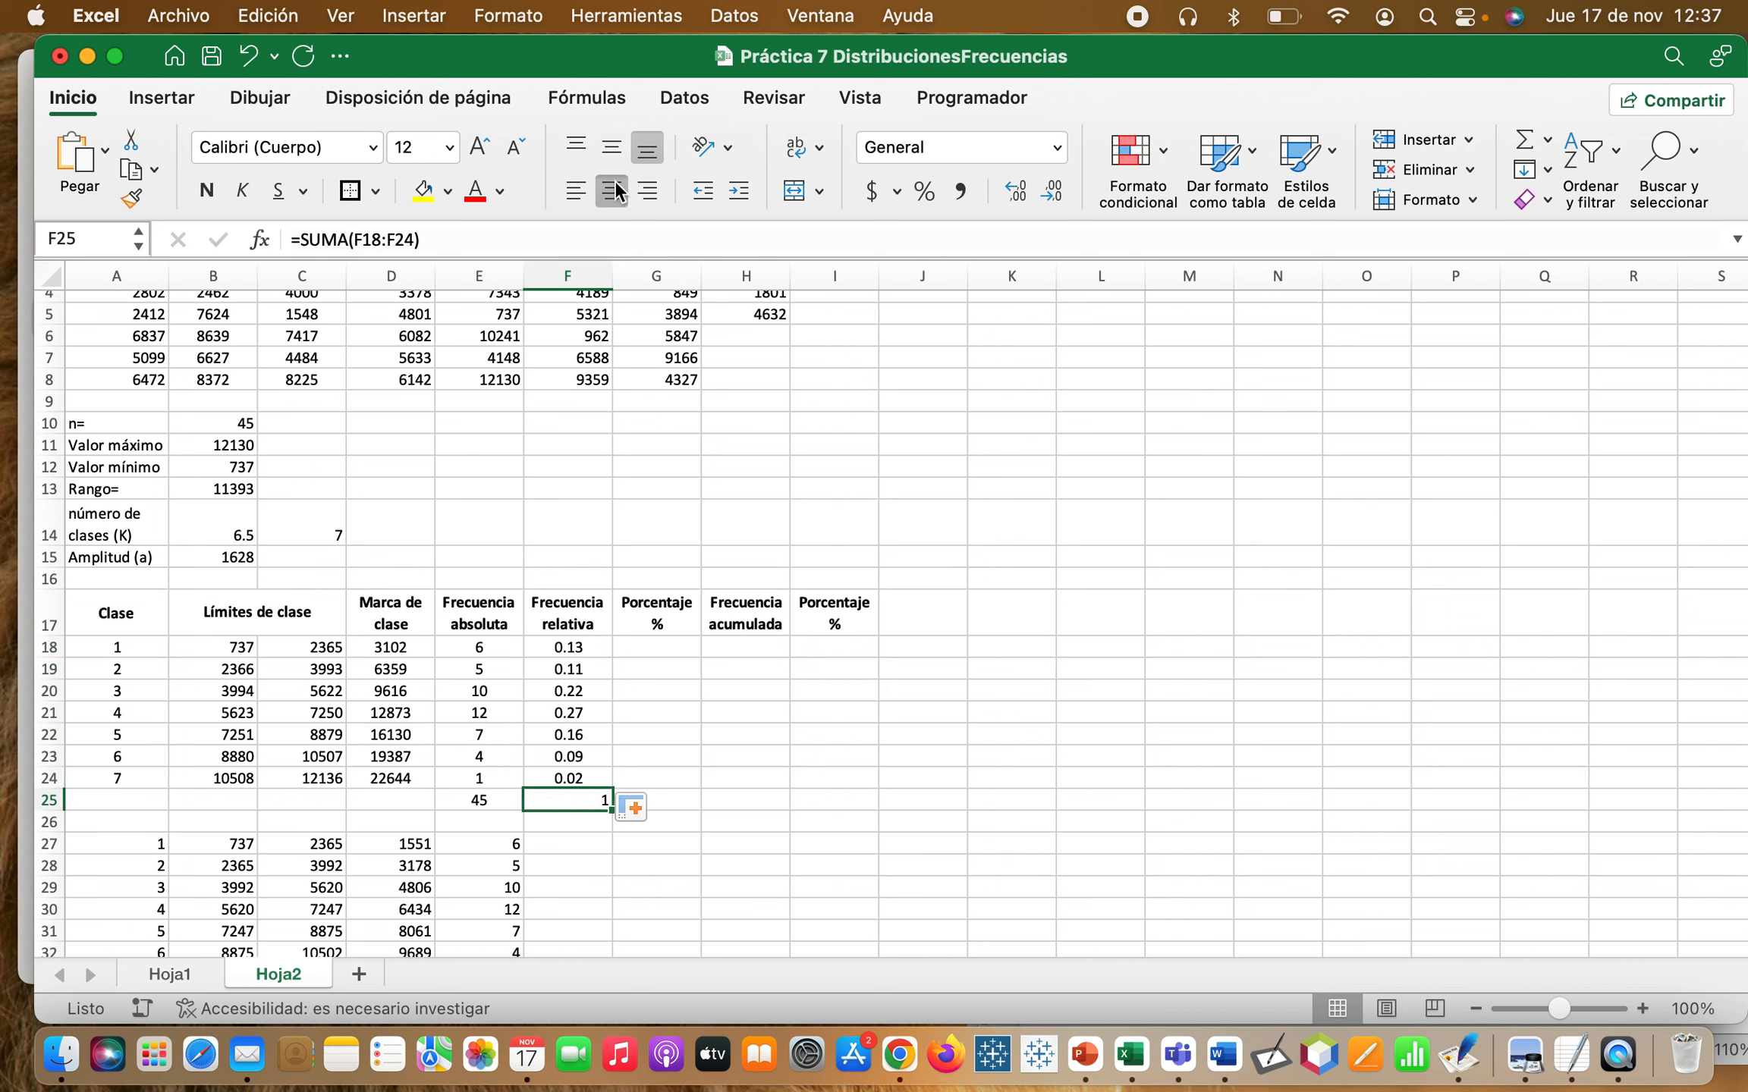
left_click(679, 657)
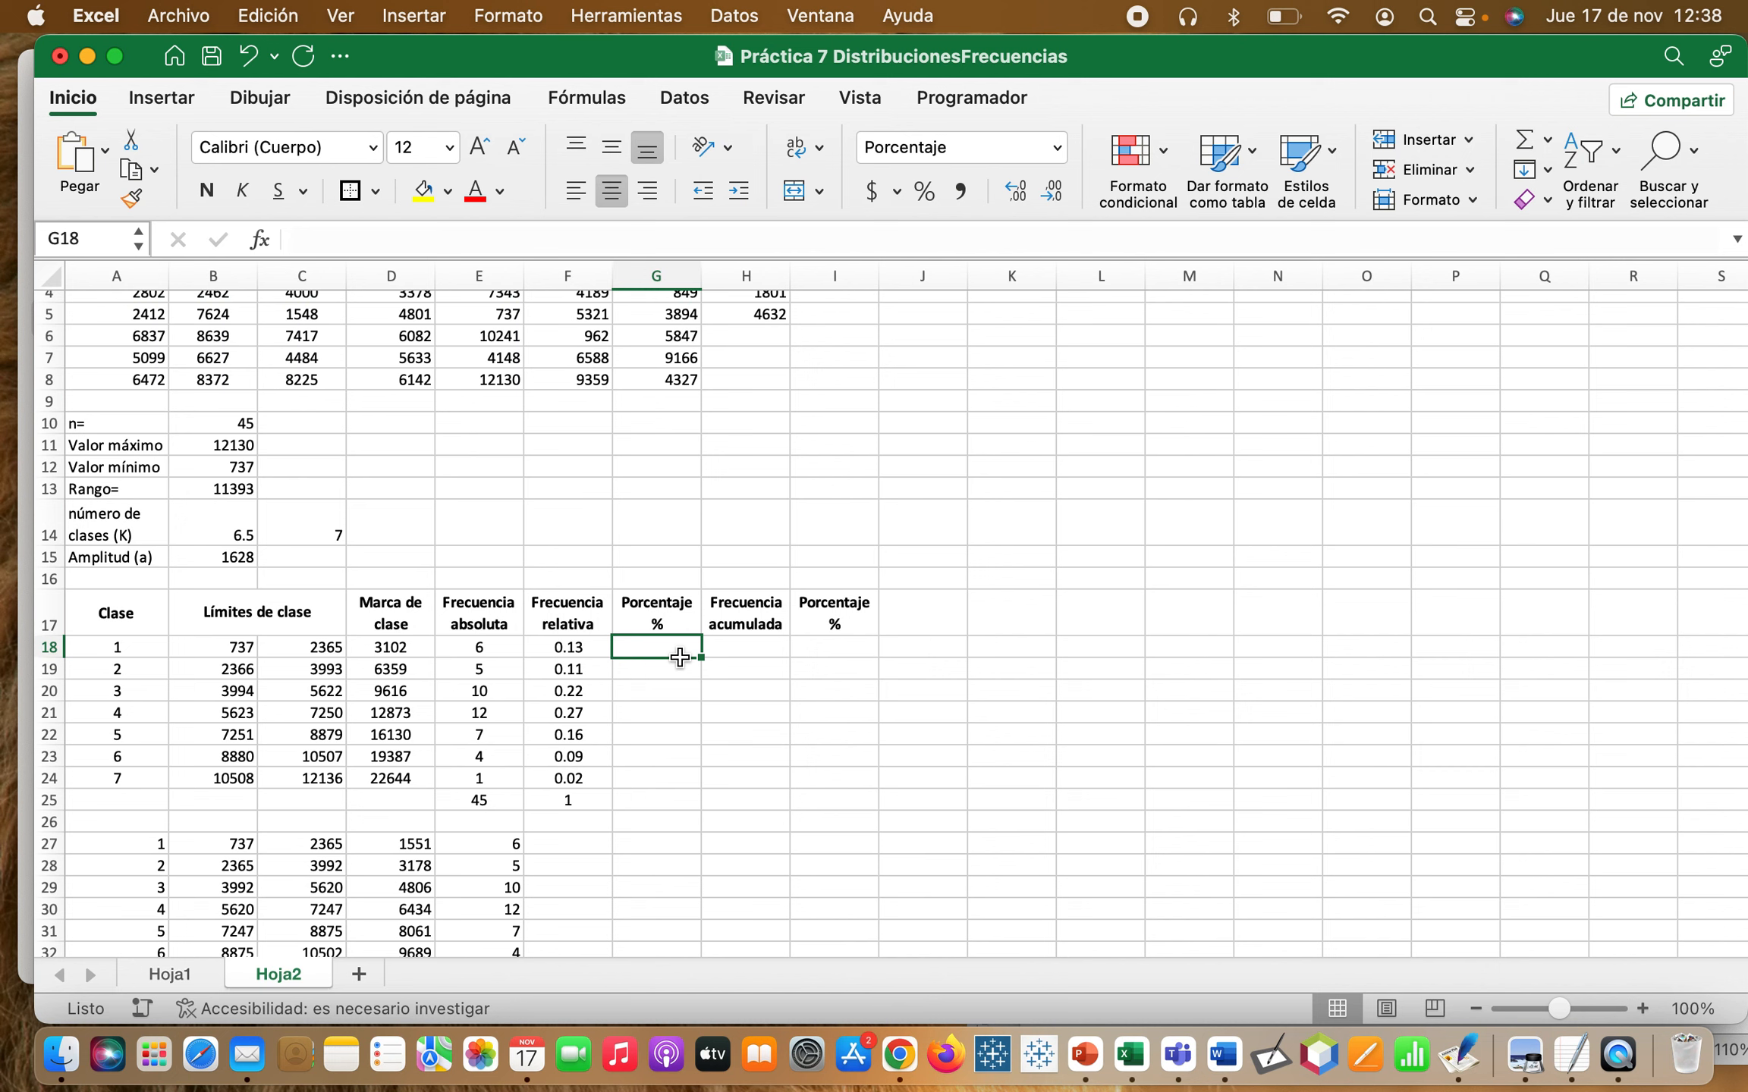
type("=")
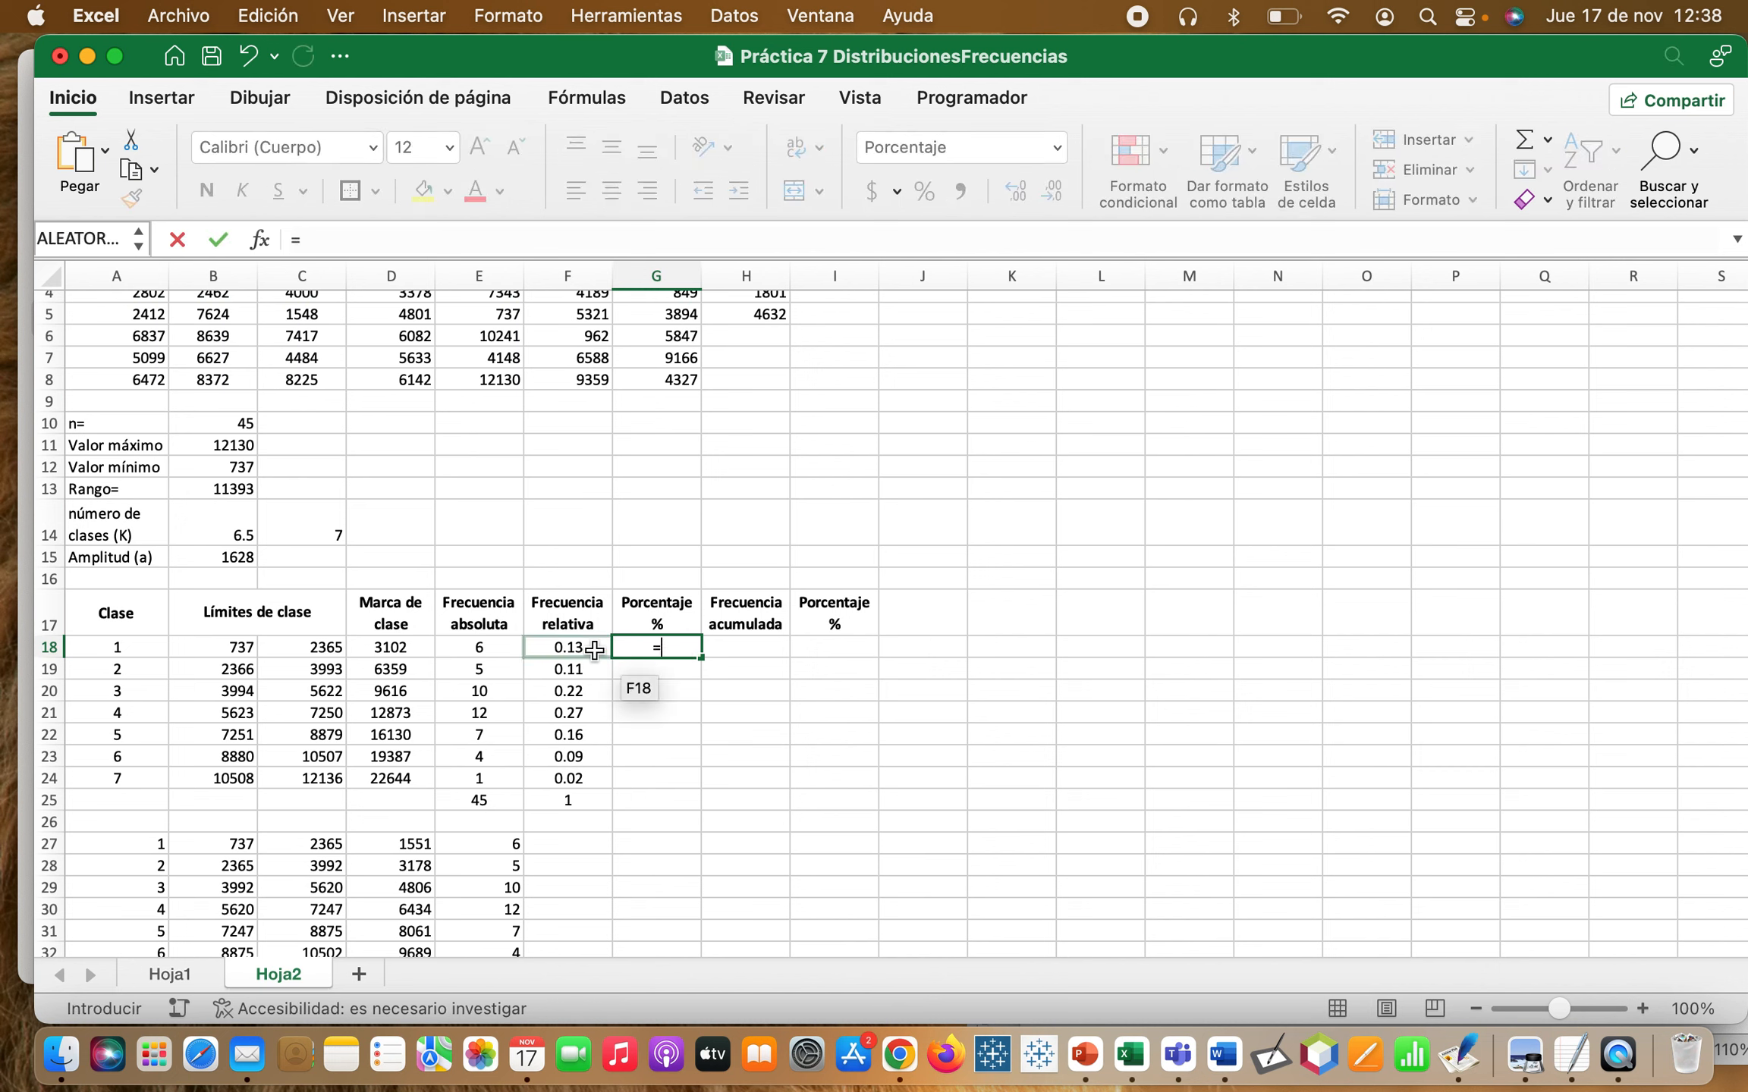
left_click(563, 650)
key("Return")
left_click(675, 648)
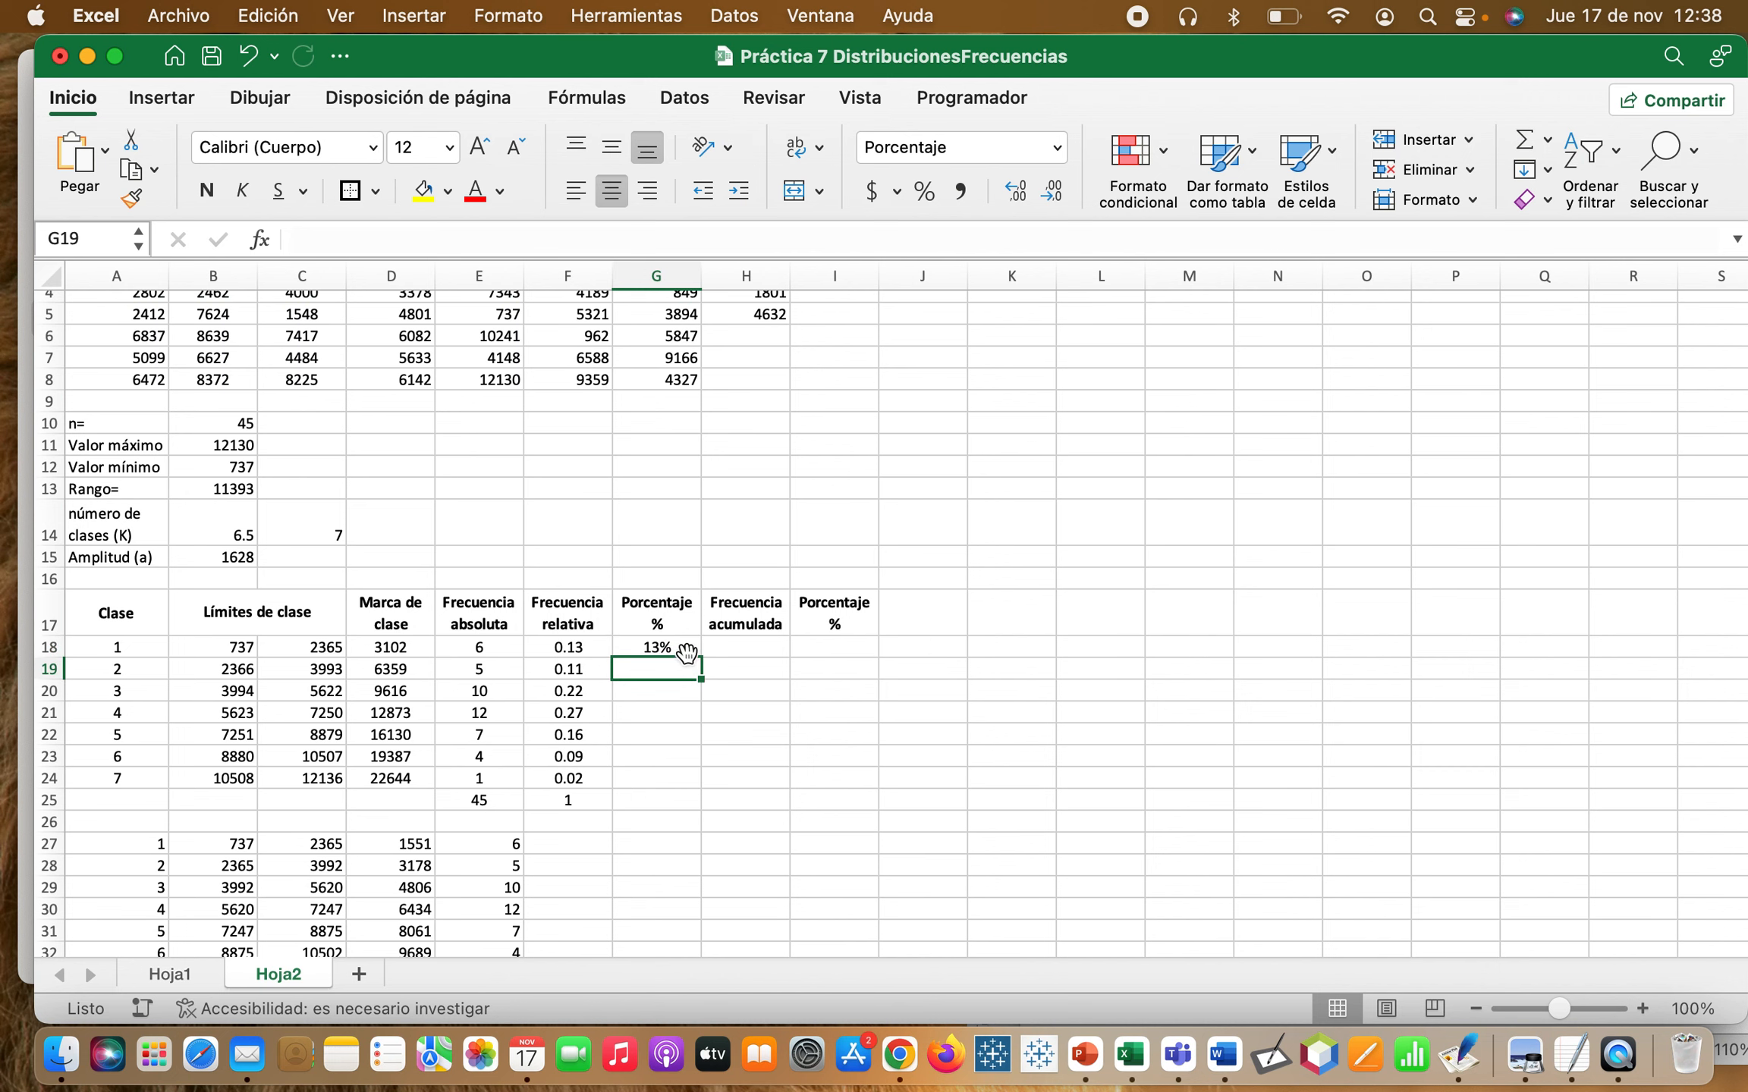
left_click_drag(701, 659, 686, 794)
- Total the percentages in G25 with =SUMA(G18:G24) and center the cell horizontally
left_click(648, 801)
left_click(733, 708)
left_click(656, 804)
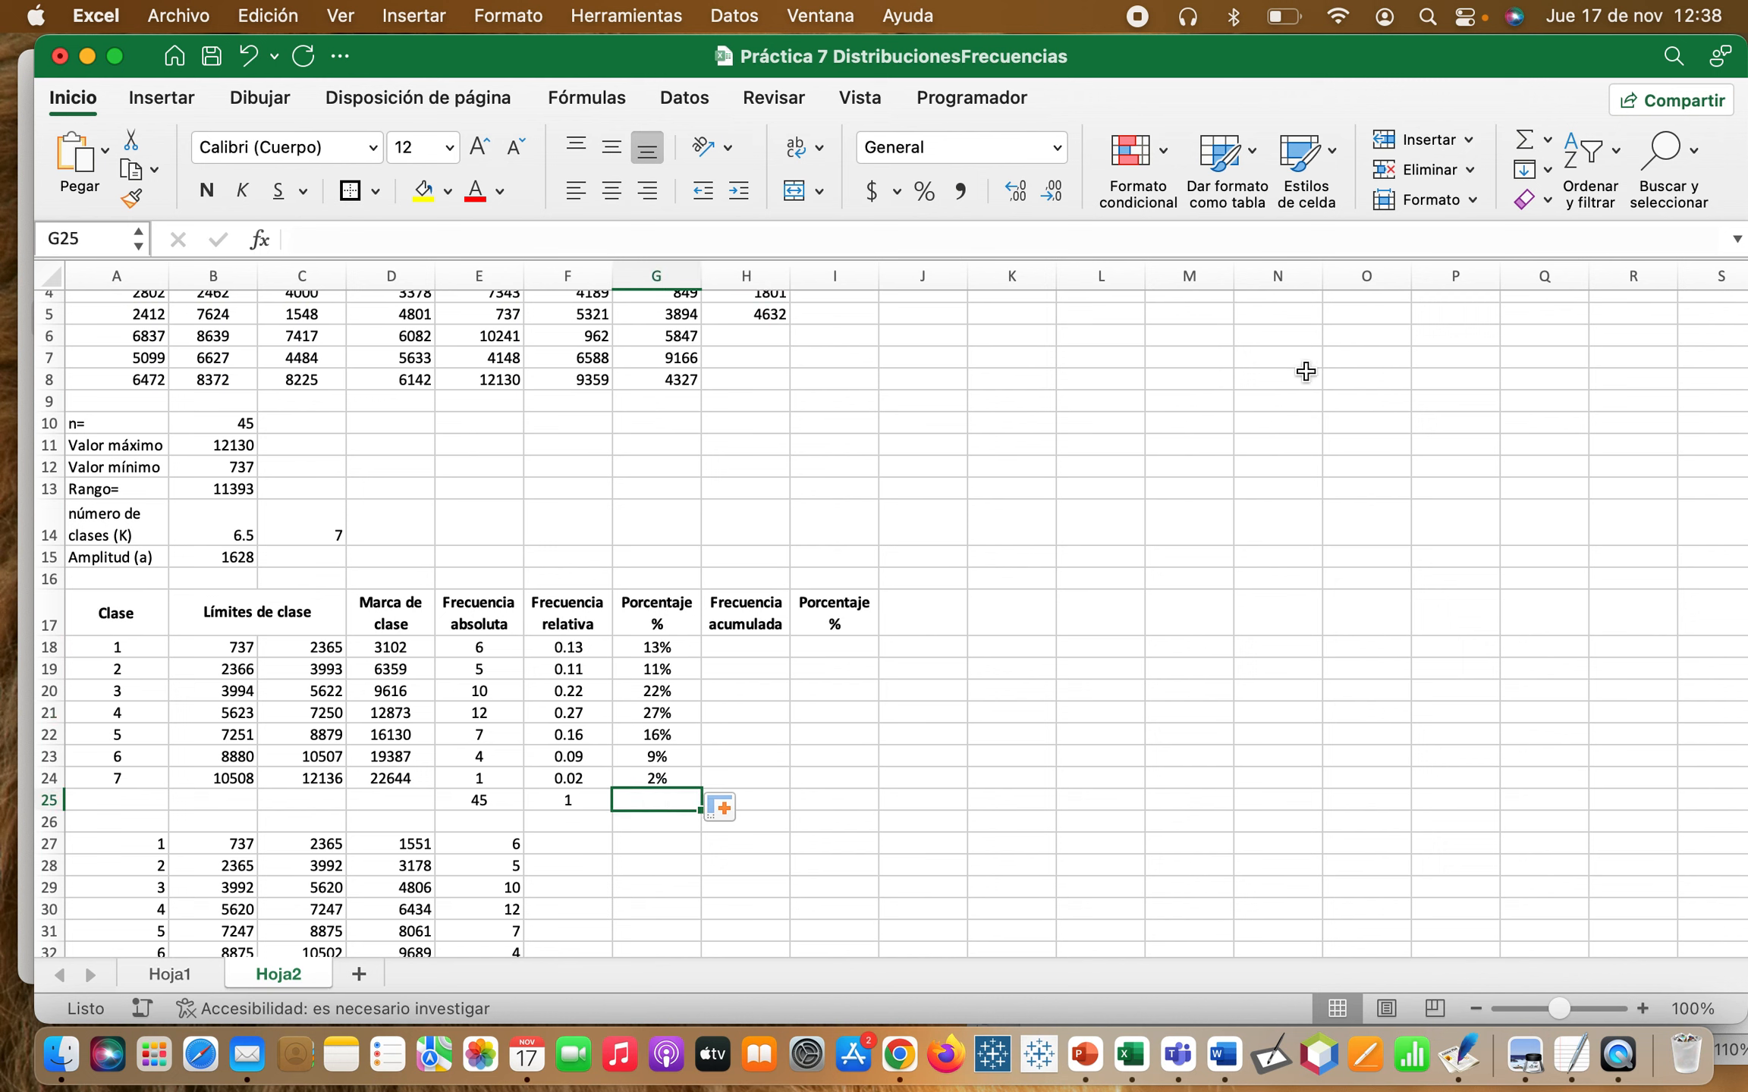
left_click(1522, 141)
left_click(1525, 144)
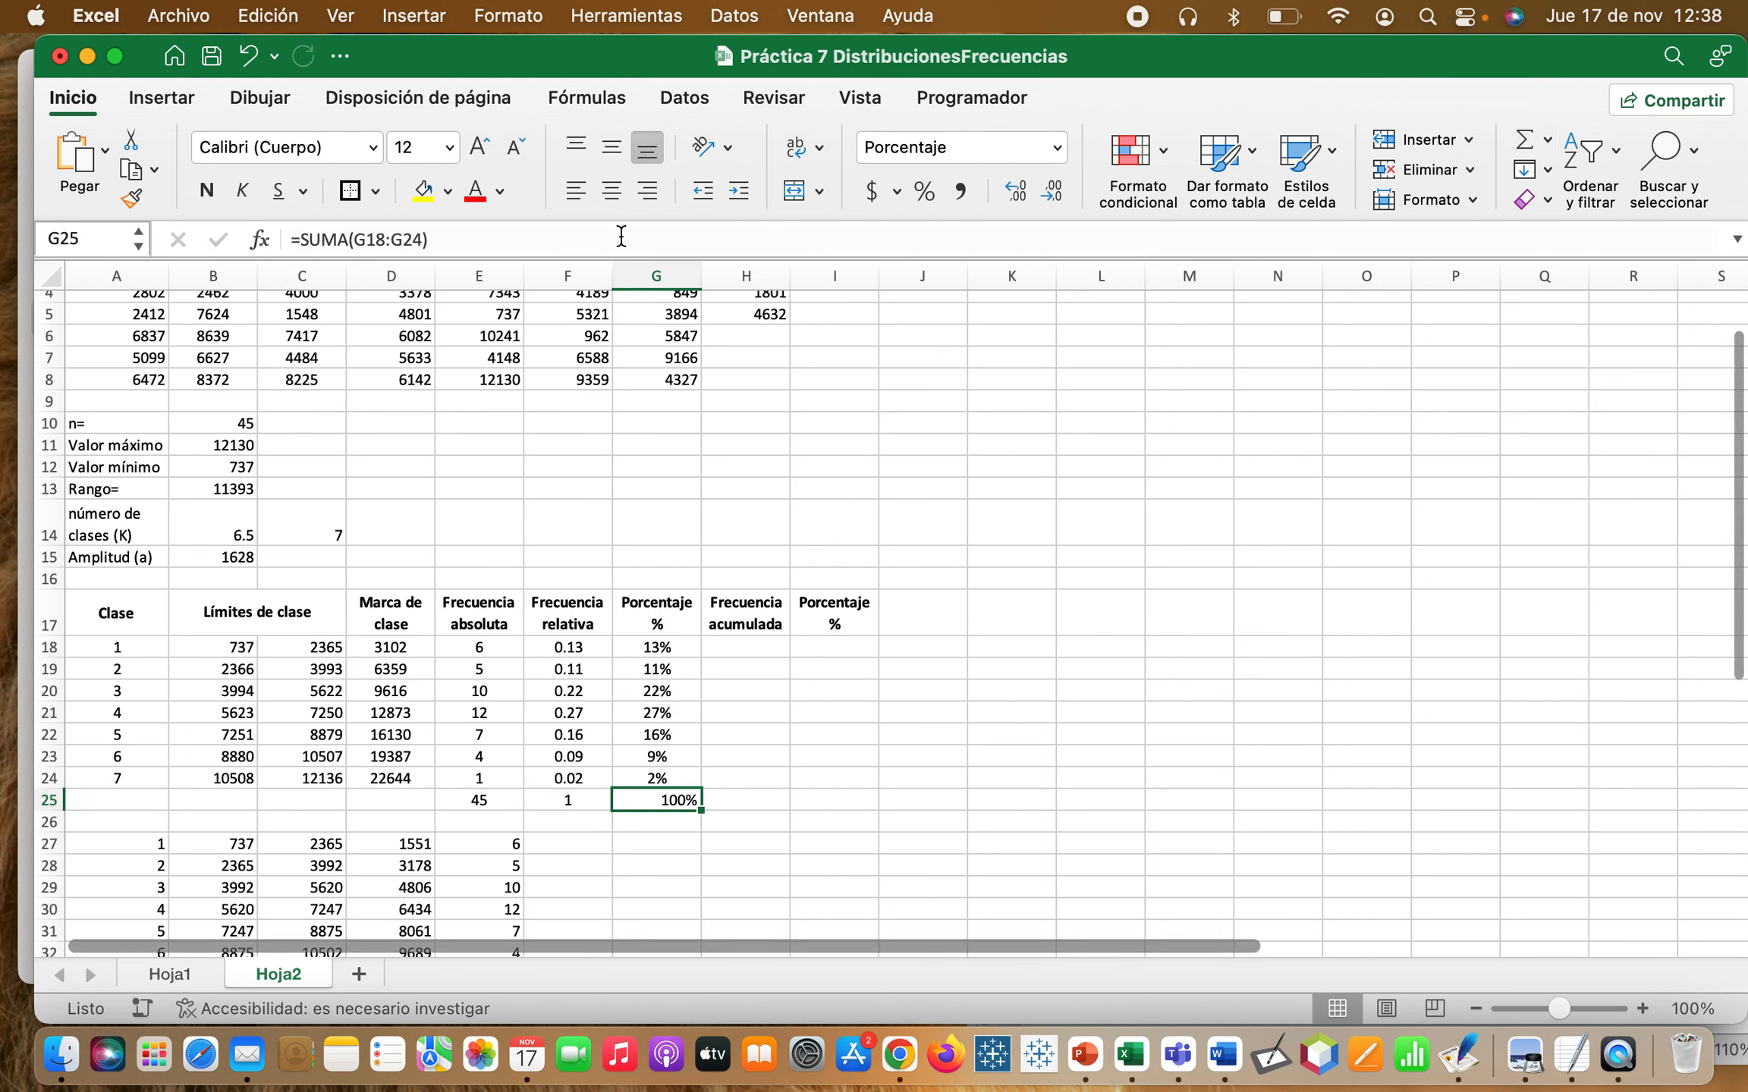
- Start the cumulative frequency column in H18 with the formula =E18
left_click(737, 647)
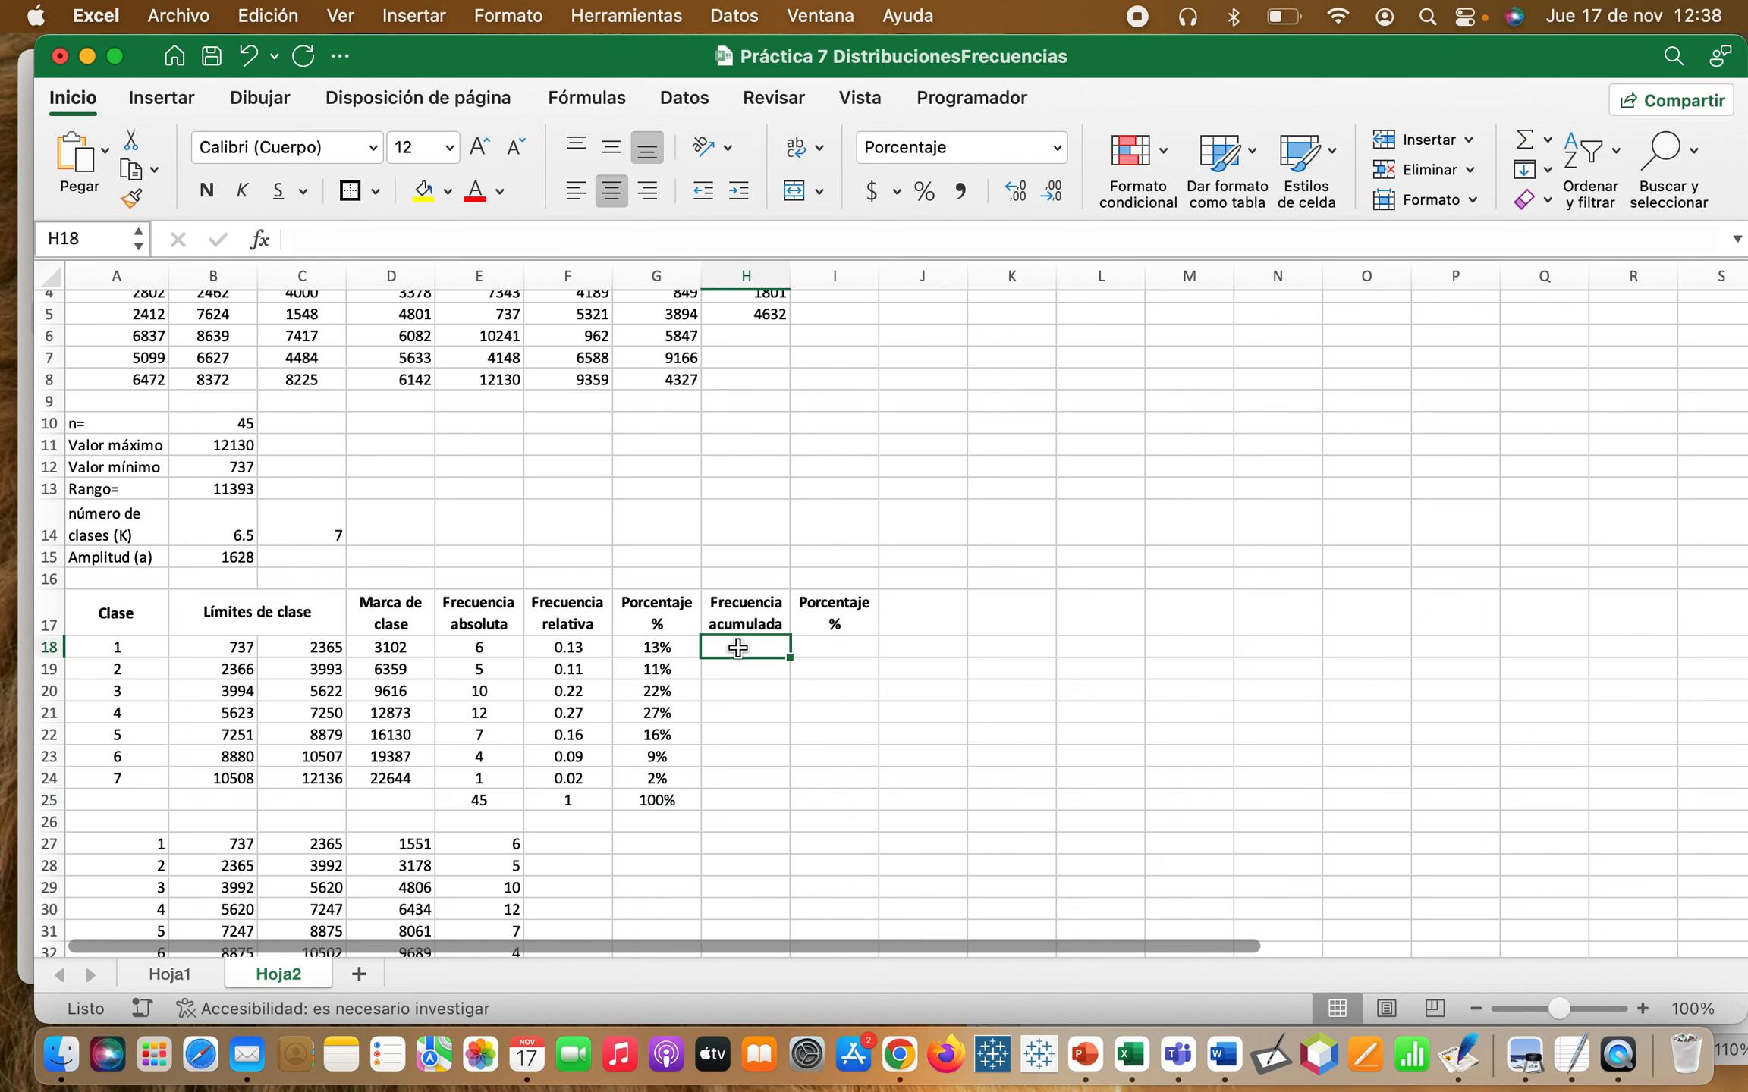
type("=")
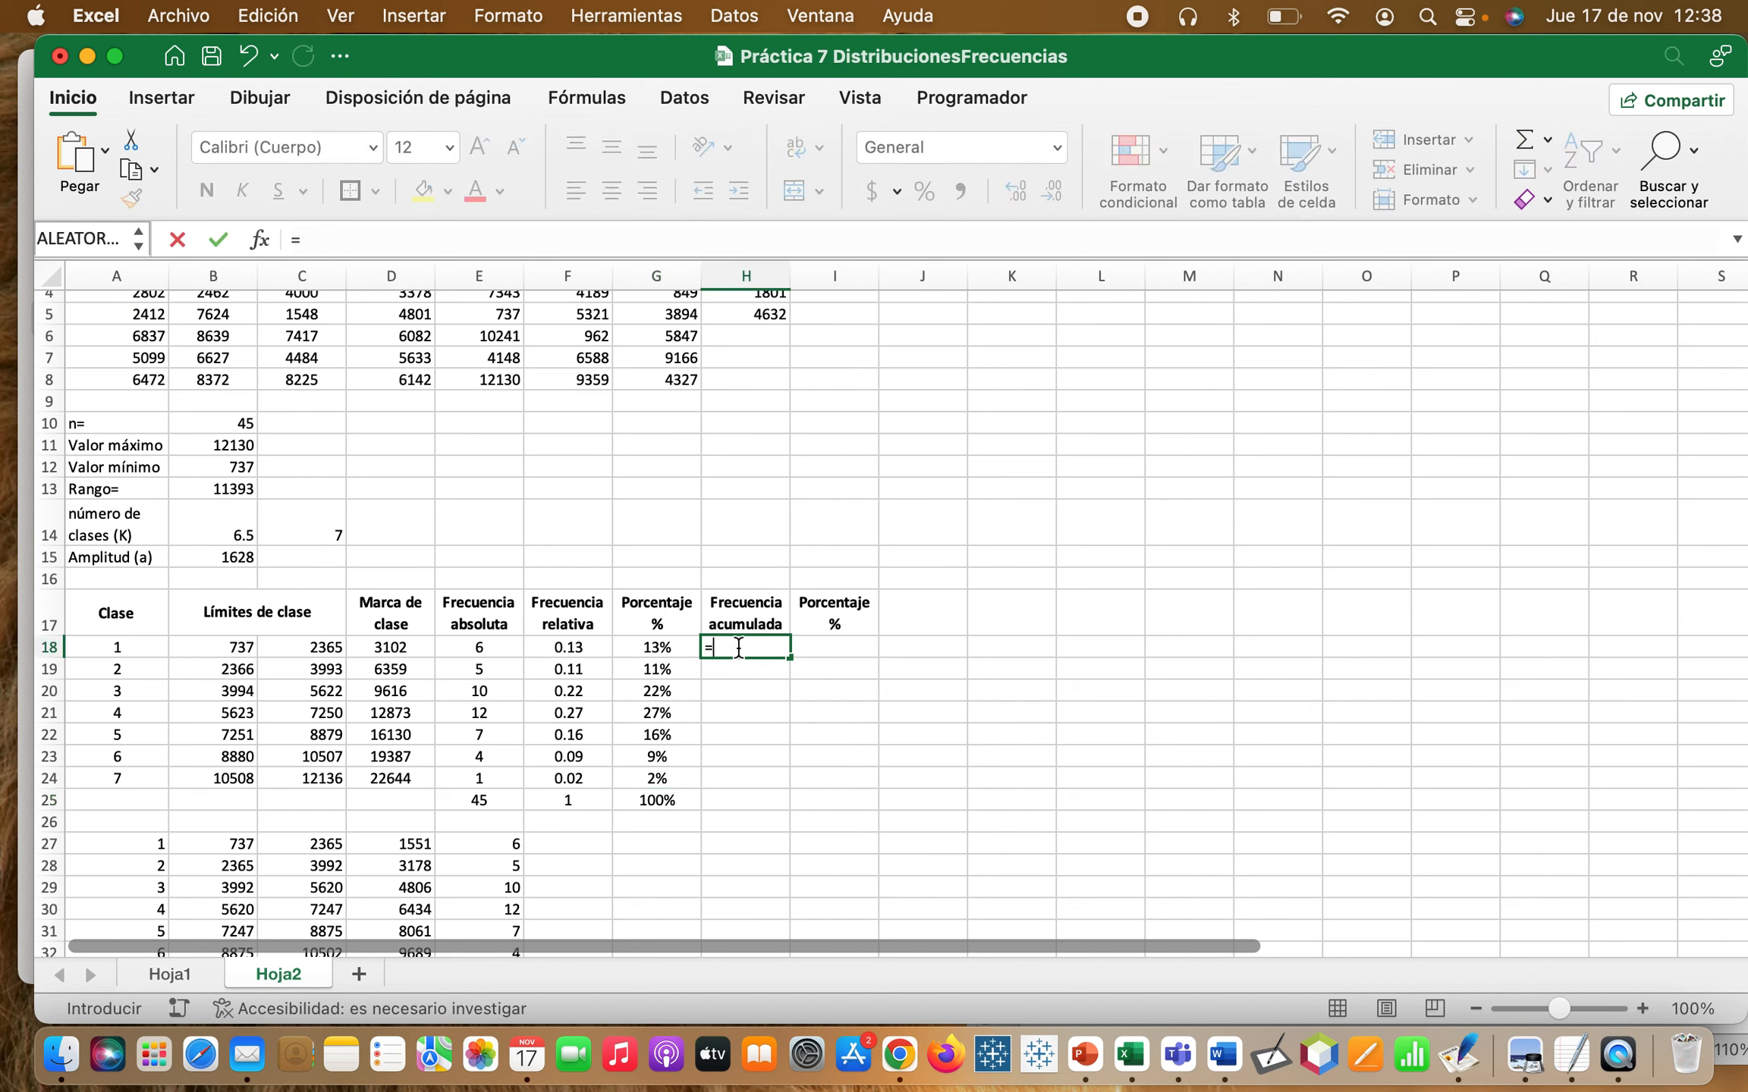
left_click(488, 651)
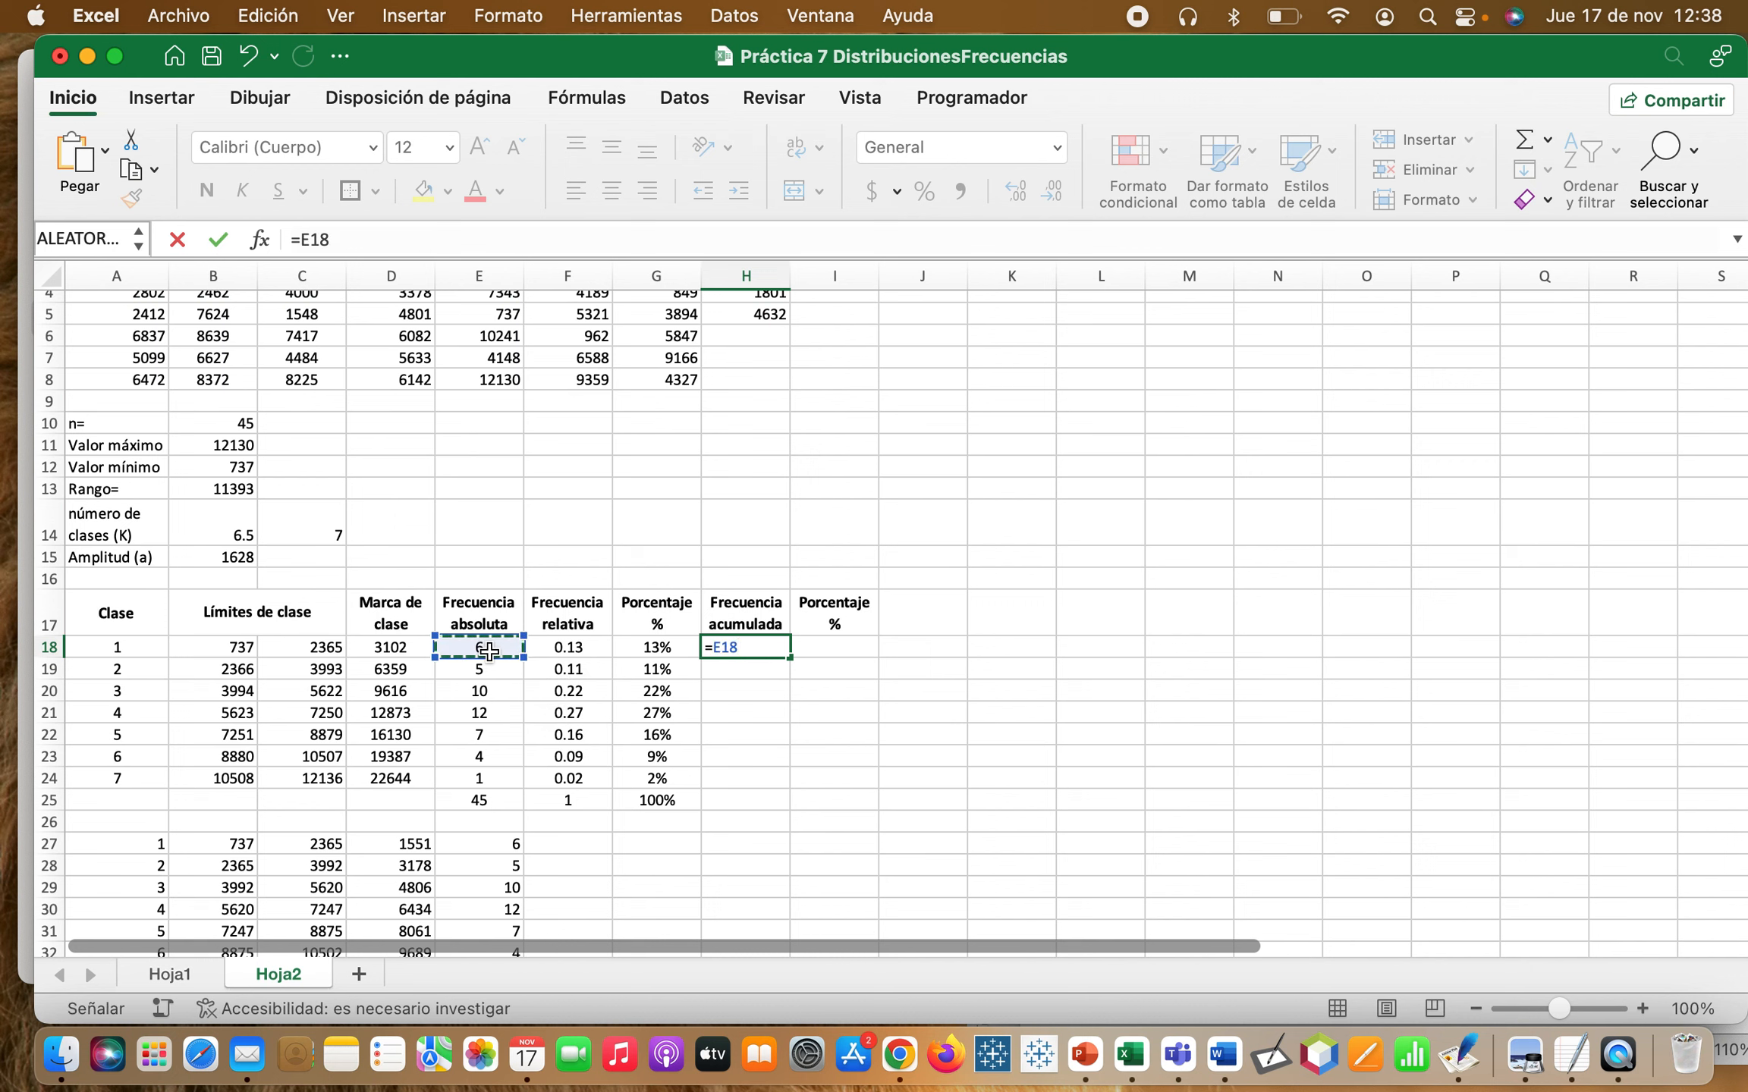
key("Return")
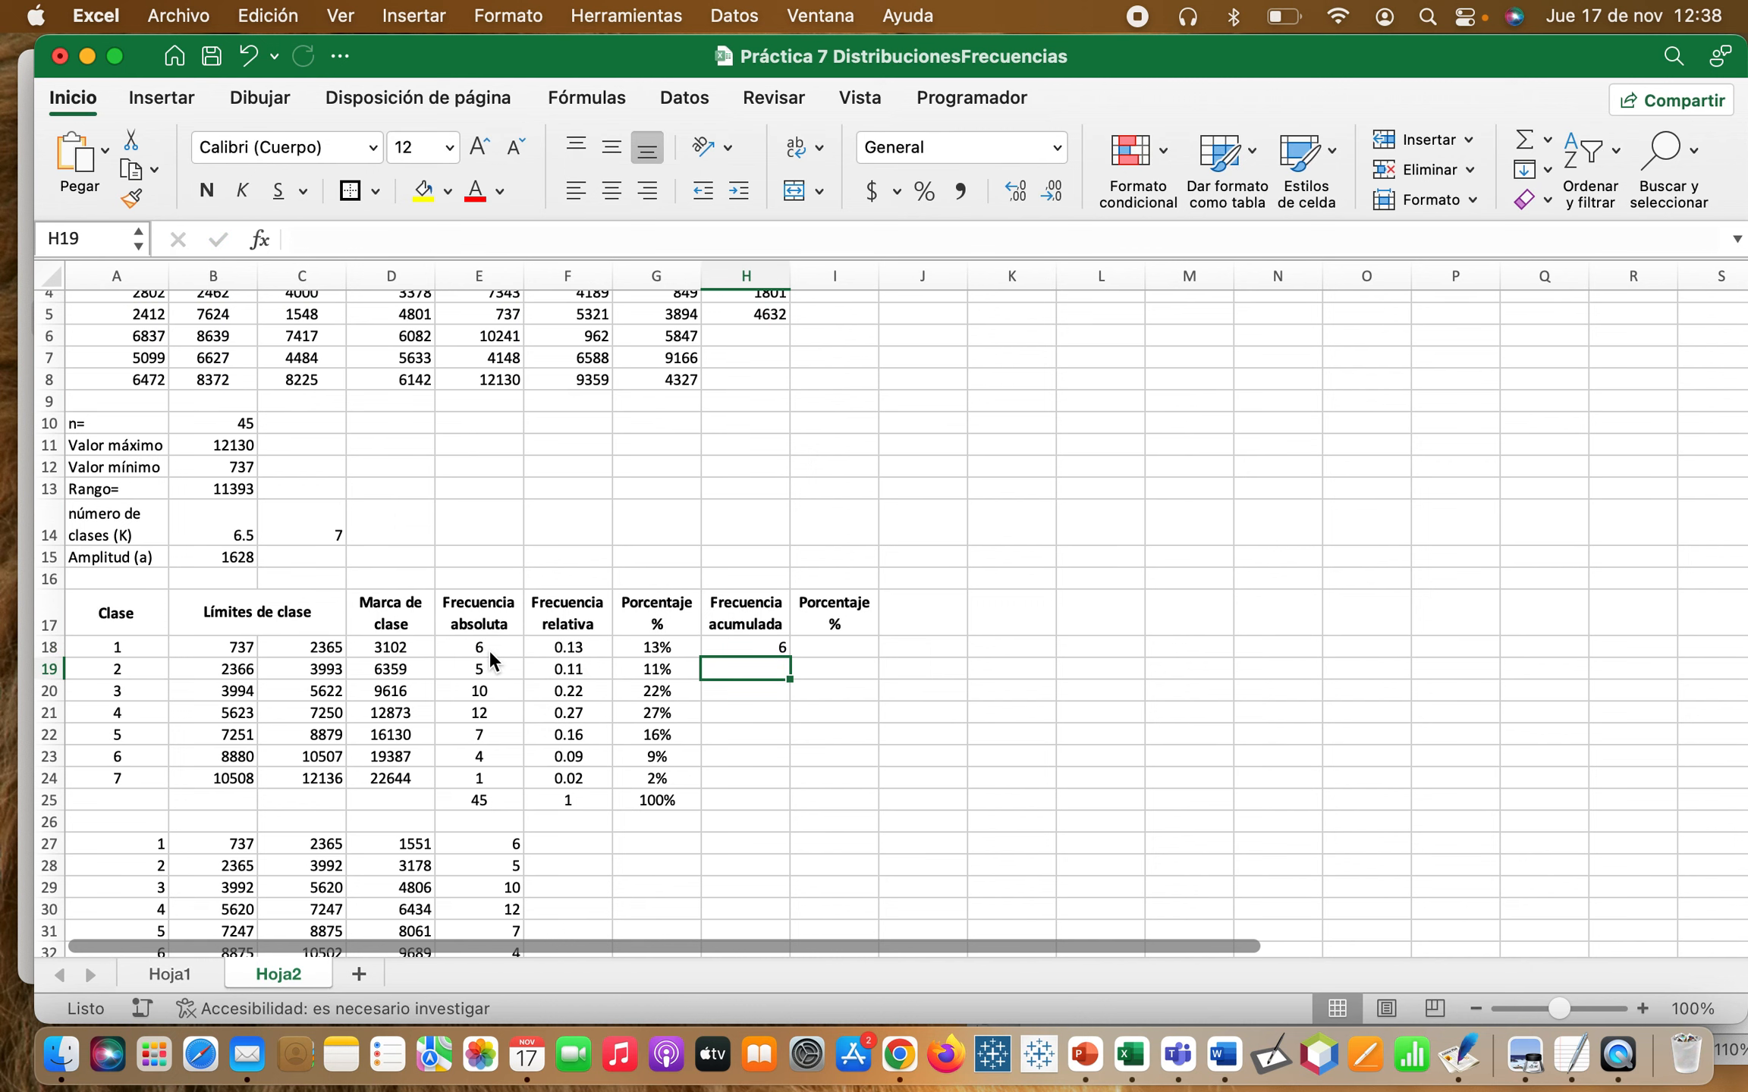
- Calculate the cumulative frequency of class 2 in H19 with =H18+E19 and fill the formula down to H24
type("=")
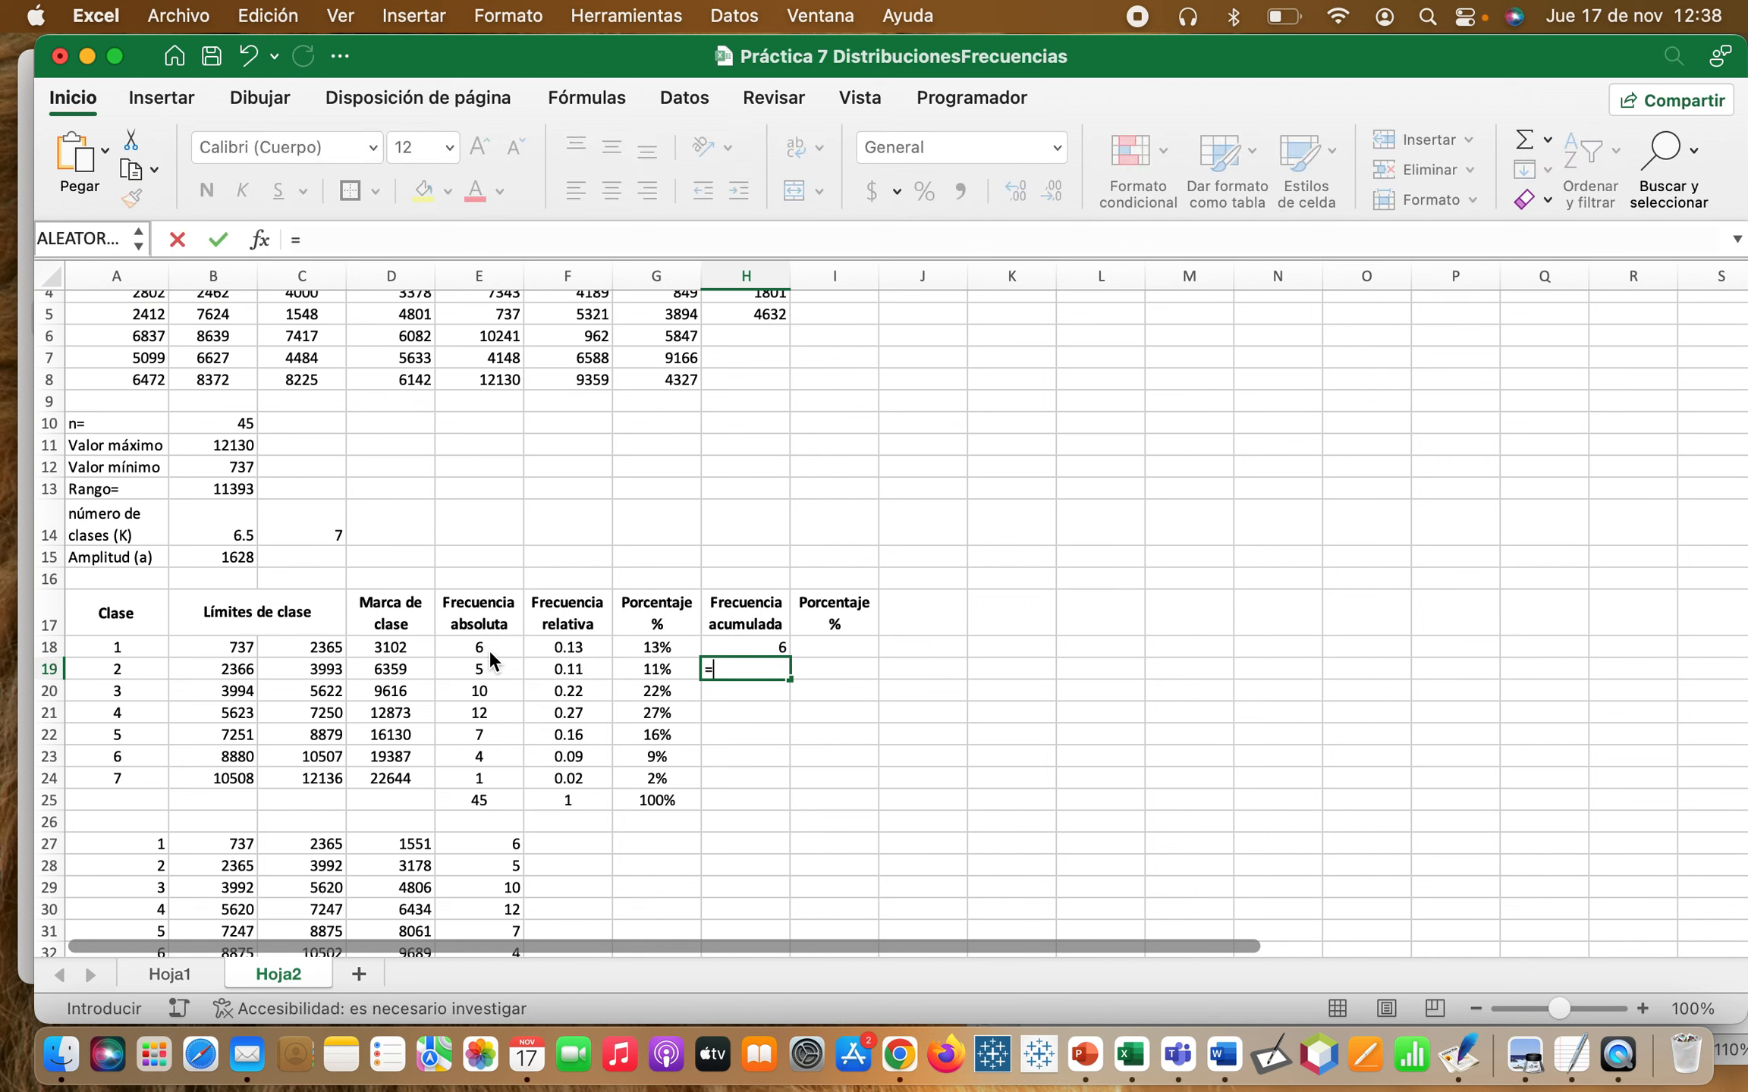
left_click(740, 652)
type("+")
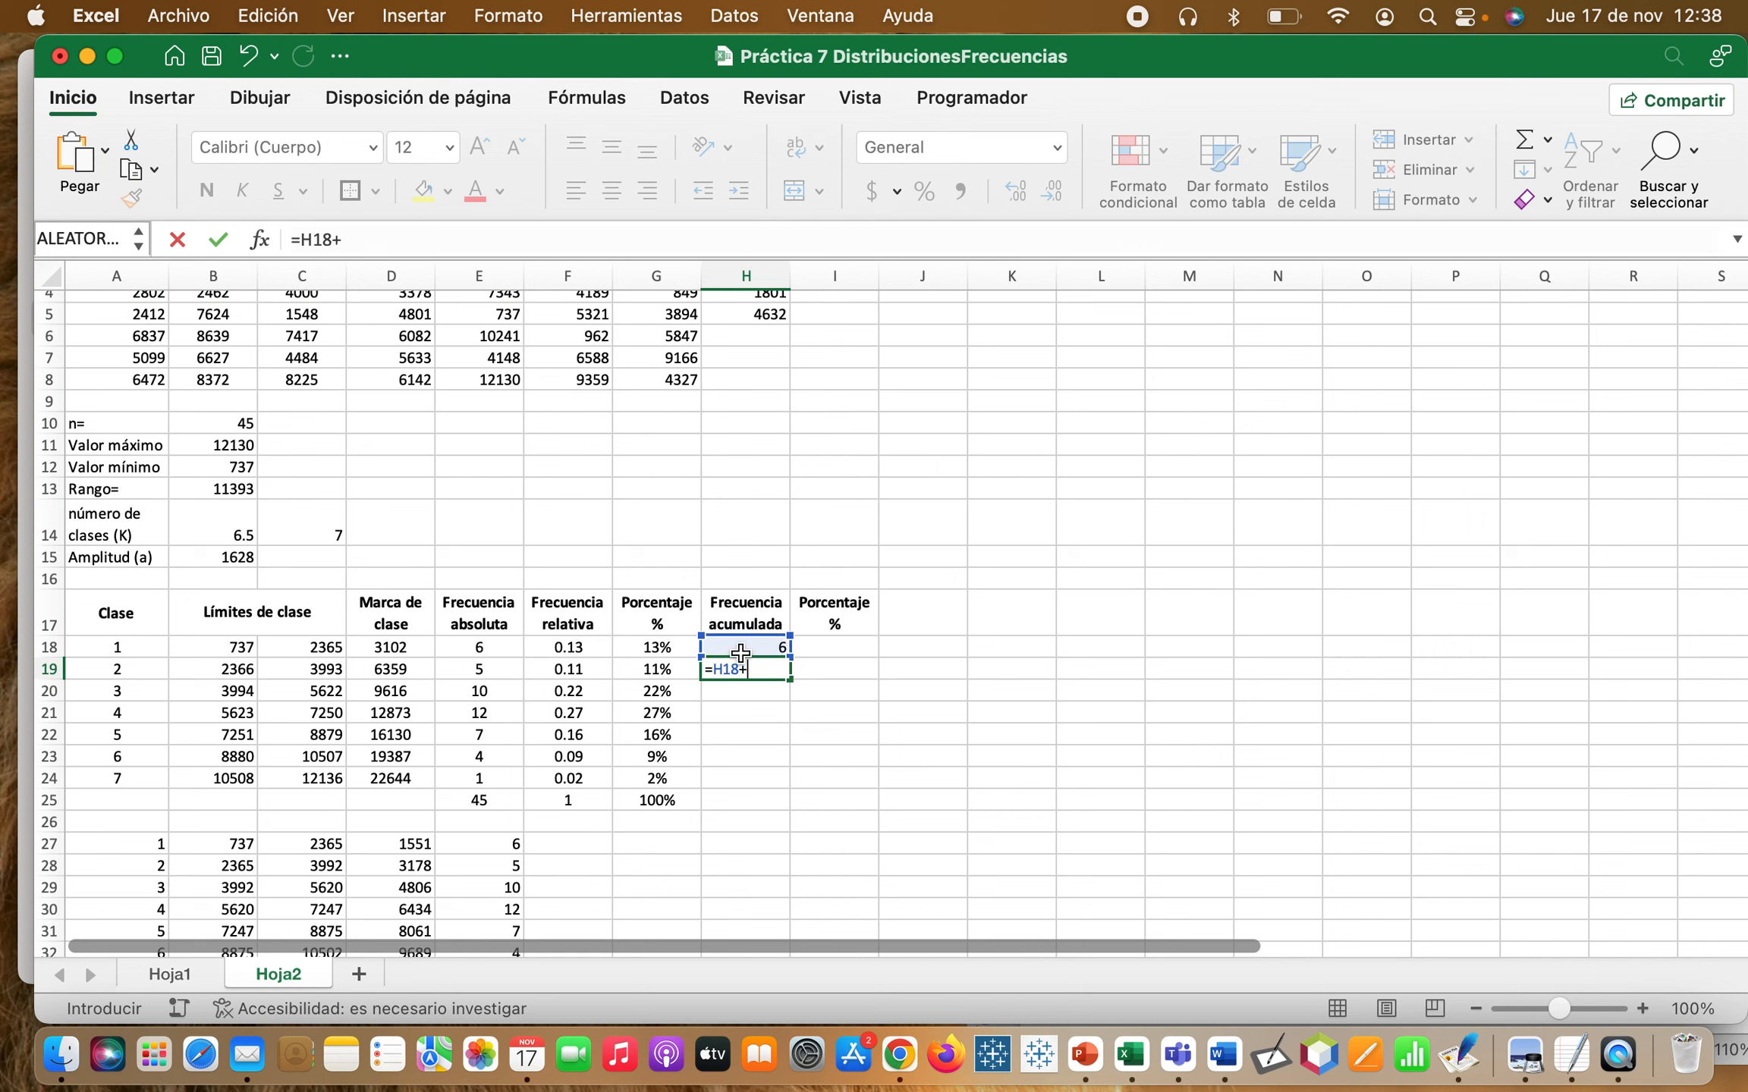
left_click(487, 673)
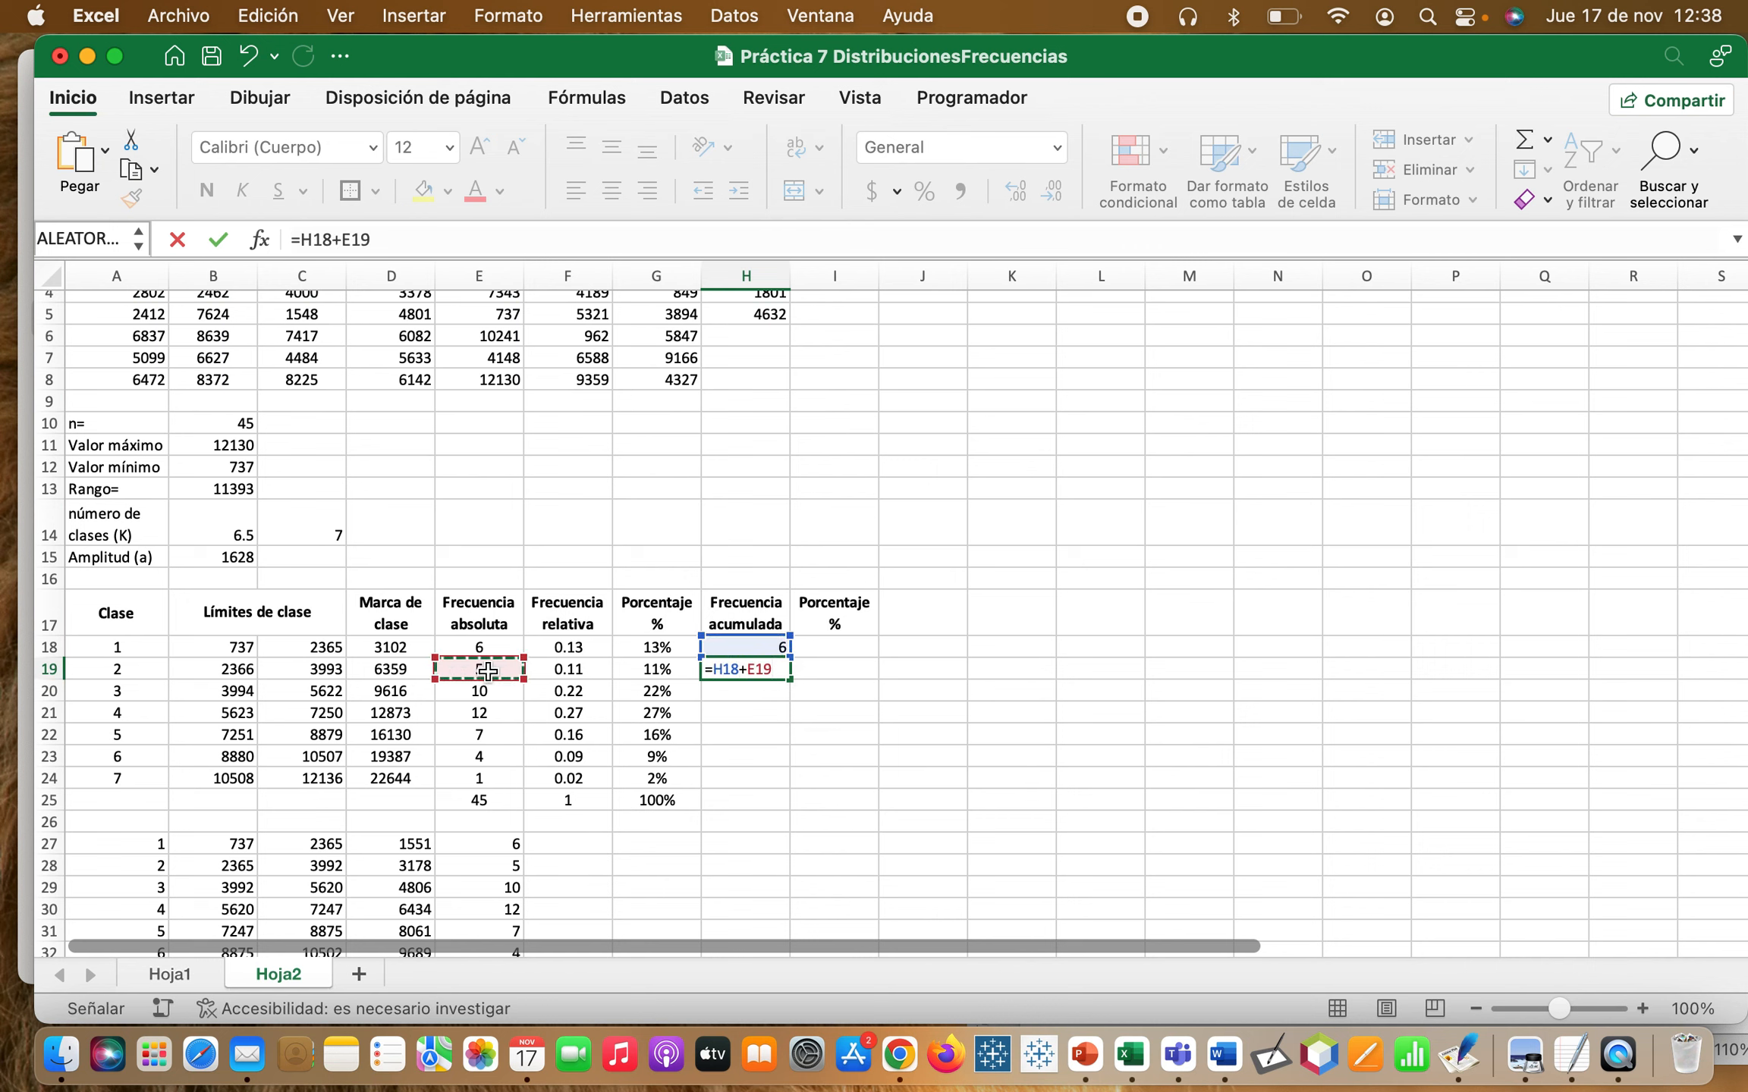
key("Return")
left_click(743, 669)
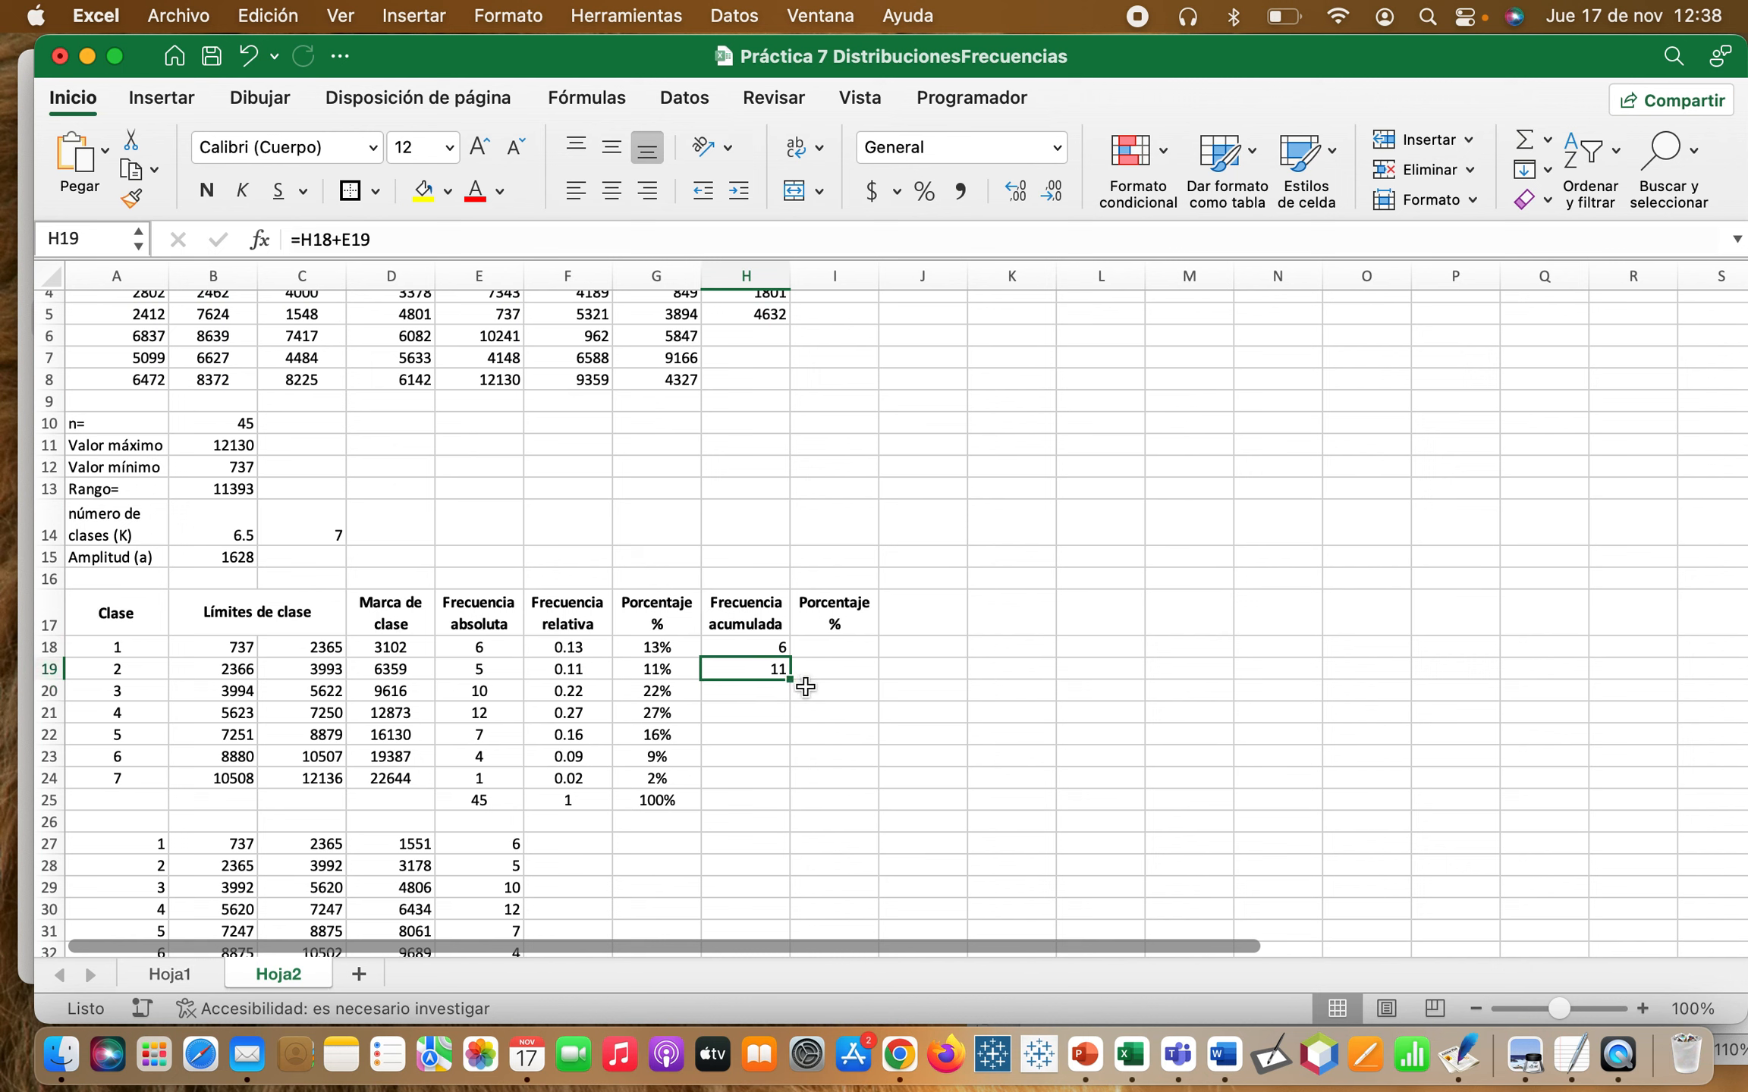
left_click_drag(791, 682, 782, 785)
- Center the cumulative frequencies in H18:H25 horizontally and compare the last one with the absolute frequency total in E25
left_click_drag(740, 644, 732, 790)
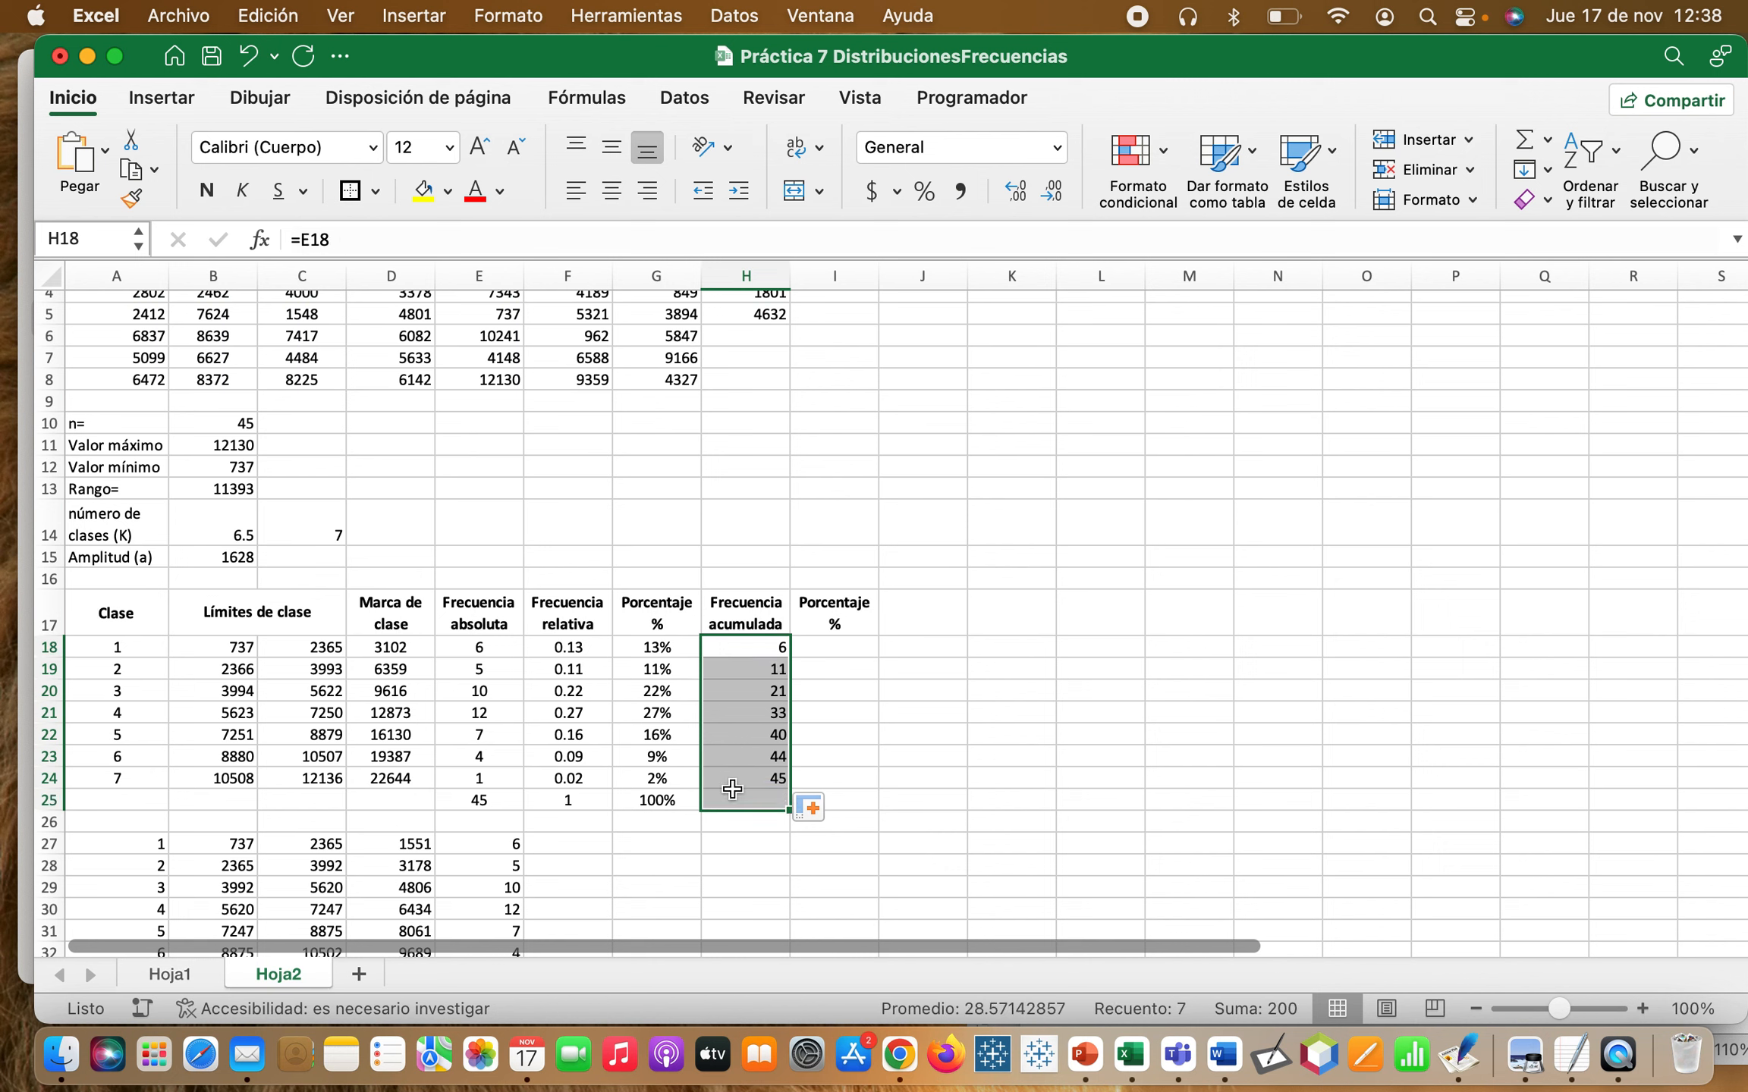
left_click(610, 189)
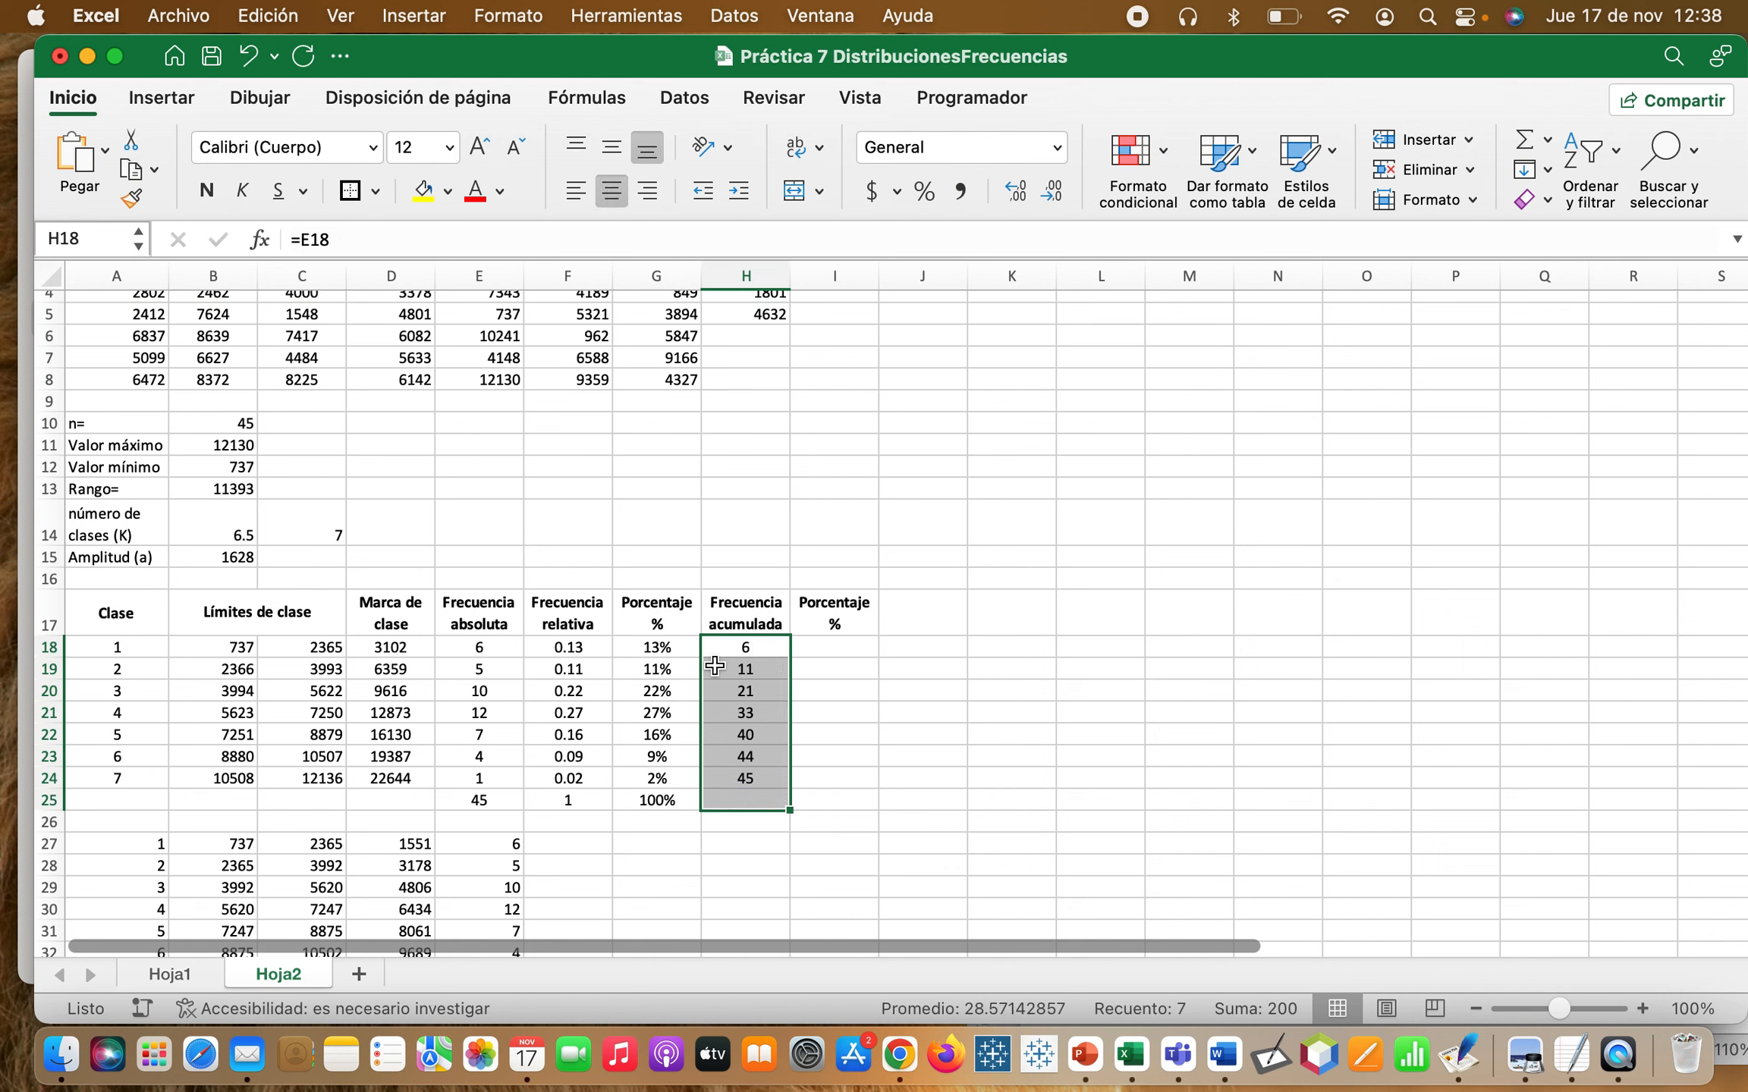
left_click(746, 778)
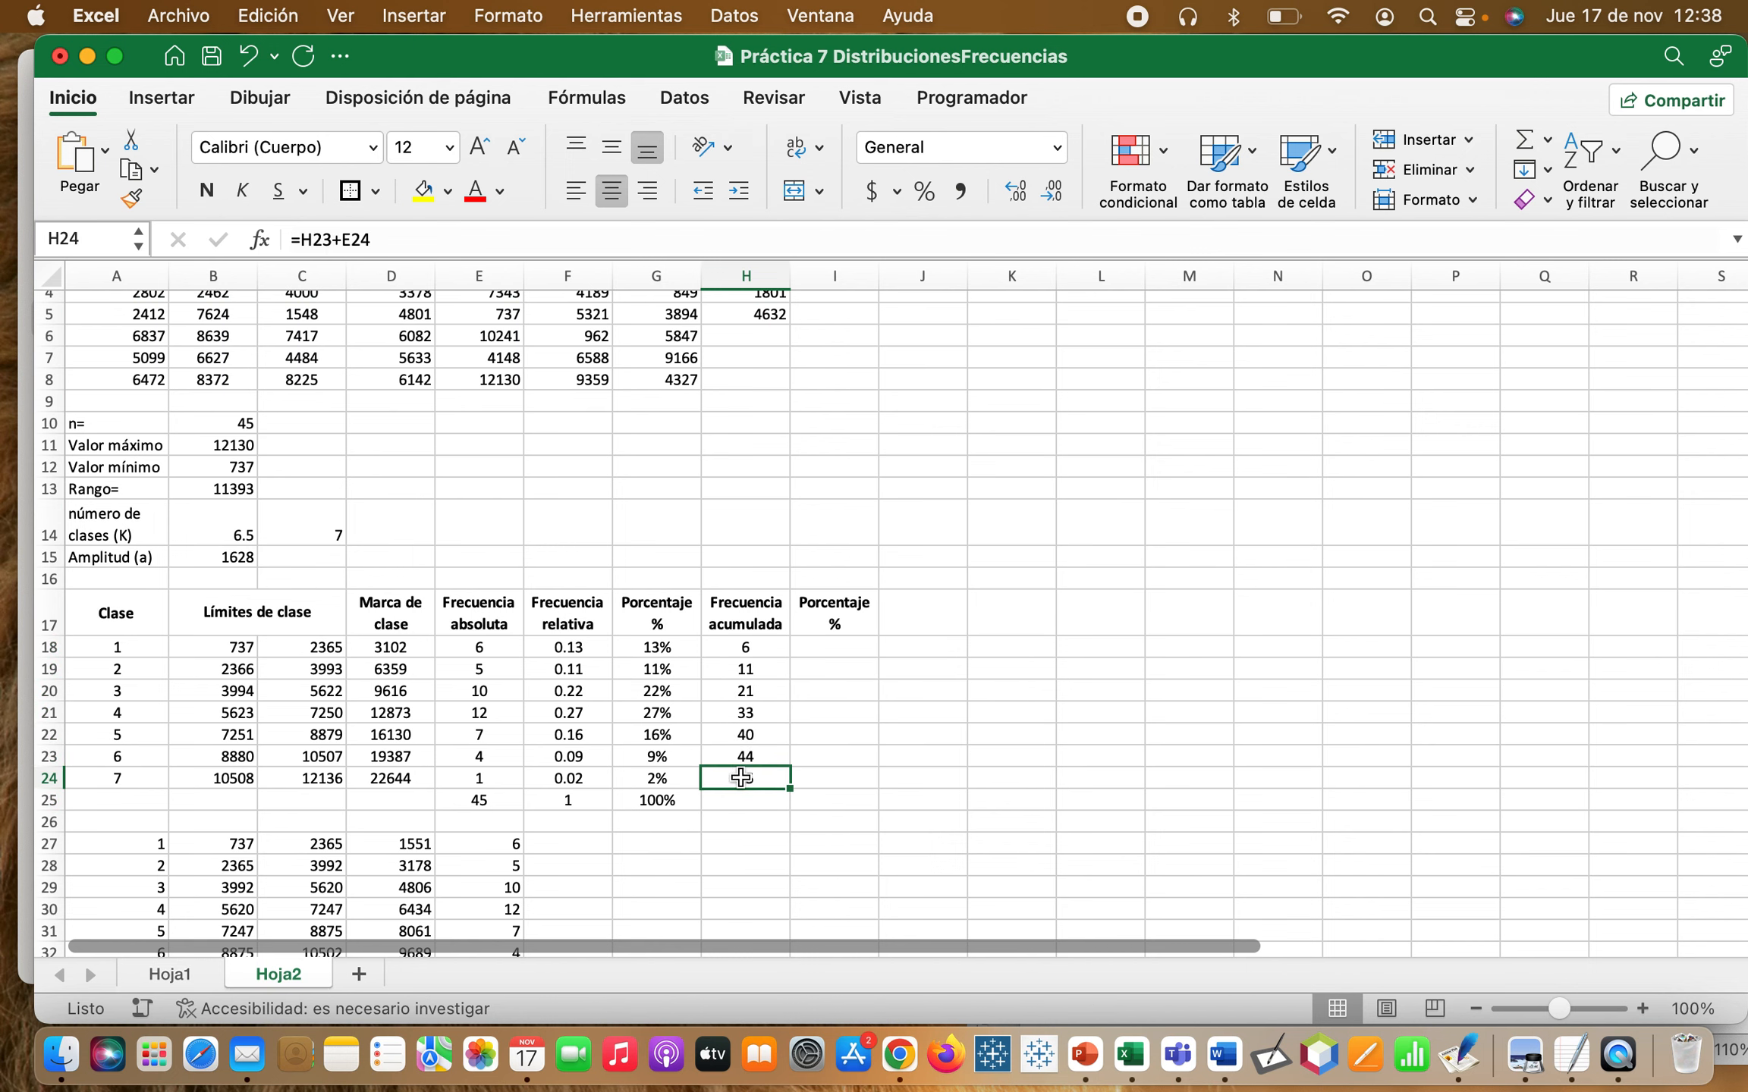
left_click(484, 800)
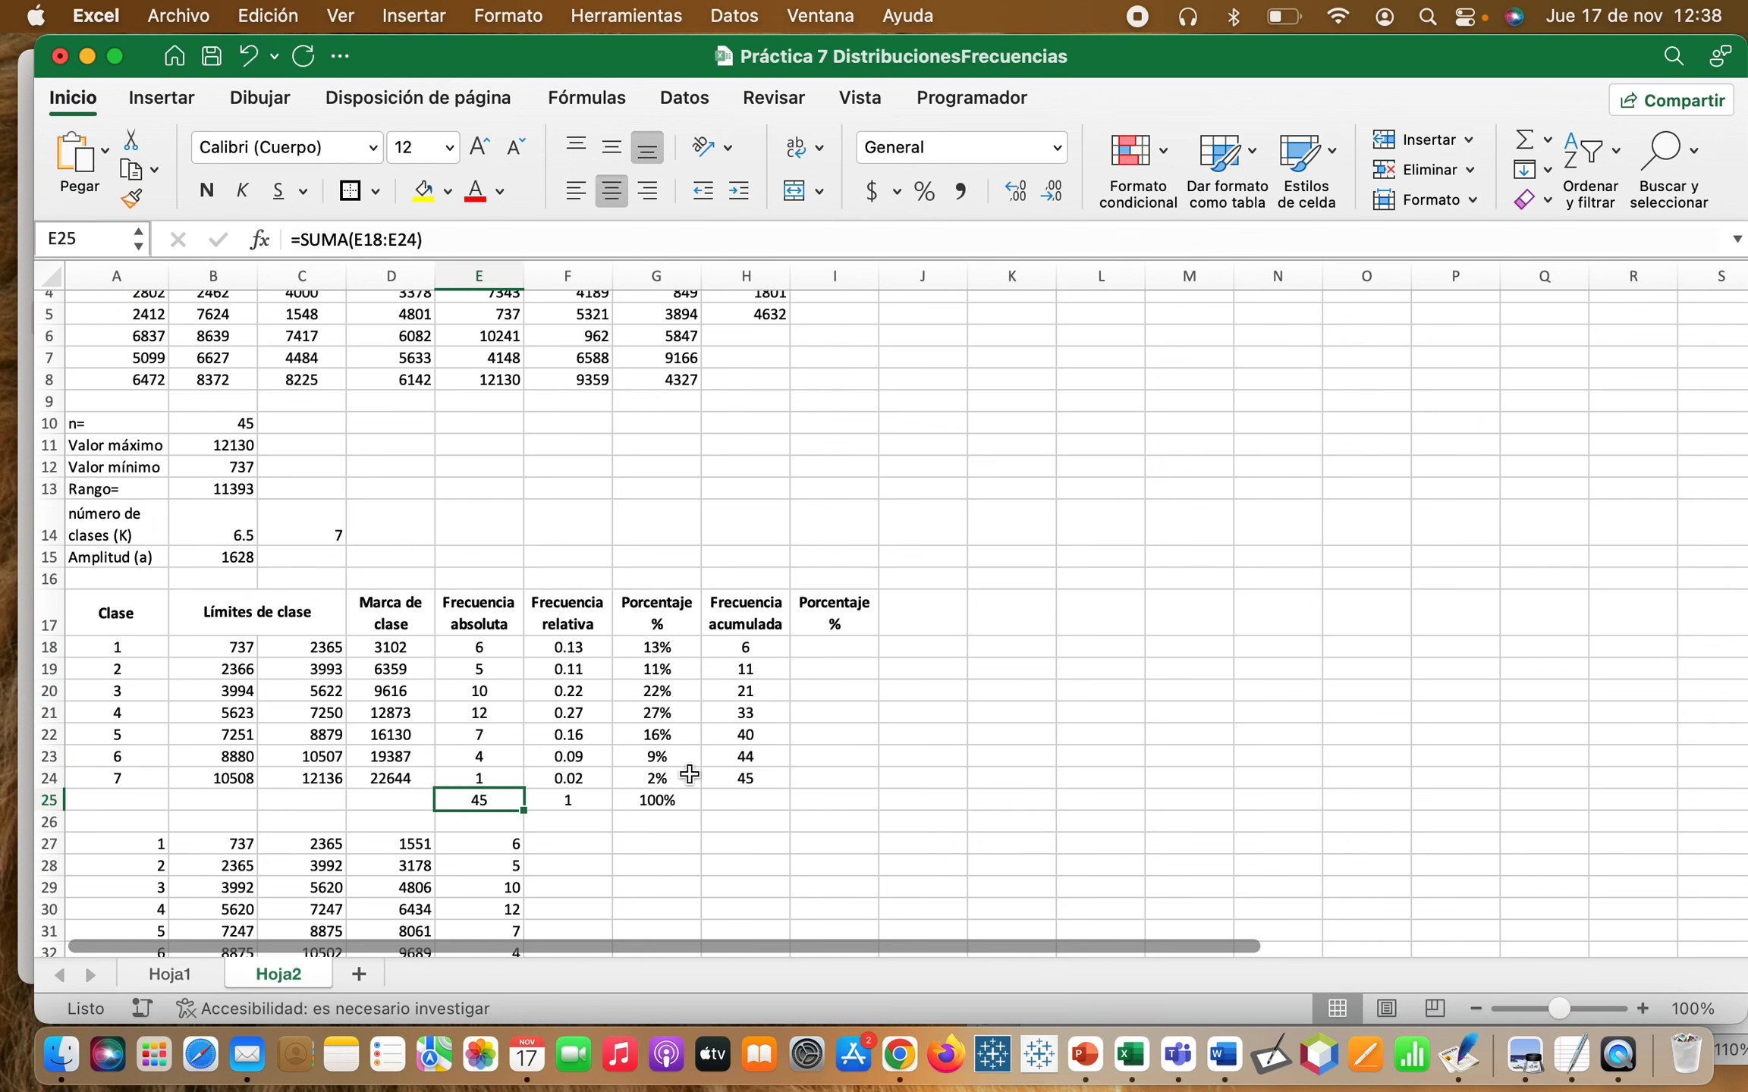
- Apply all borders to the frequency distribution table in A17:I24
scroll(691, 770, "down", 5)
left_click_drag(105, 499, 860, 660)
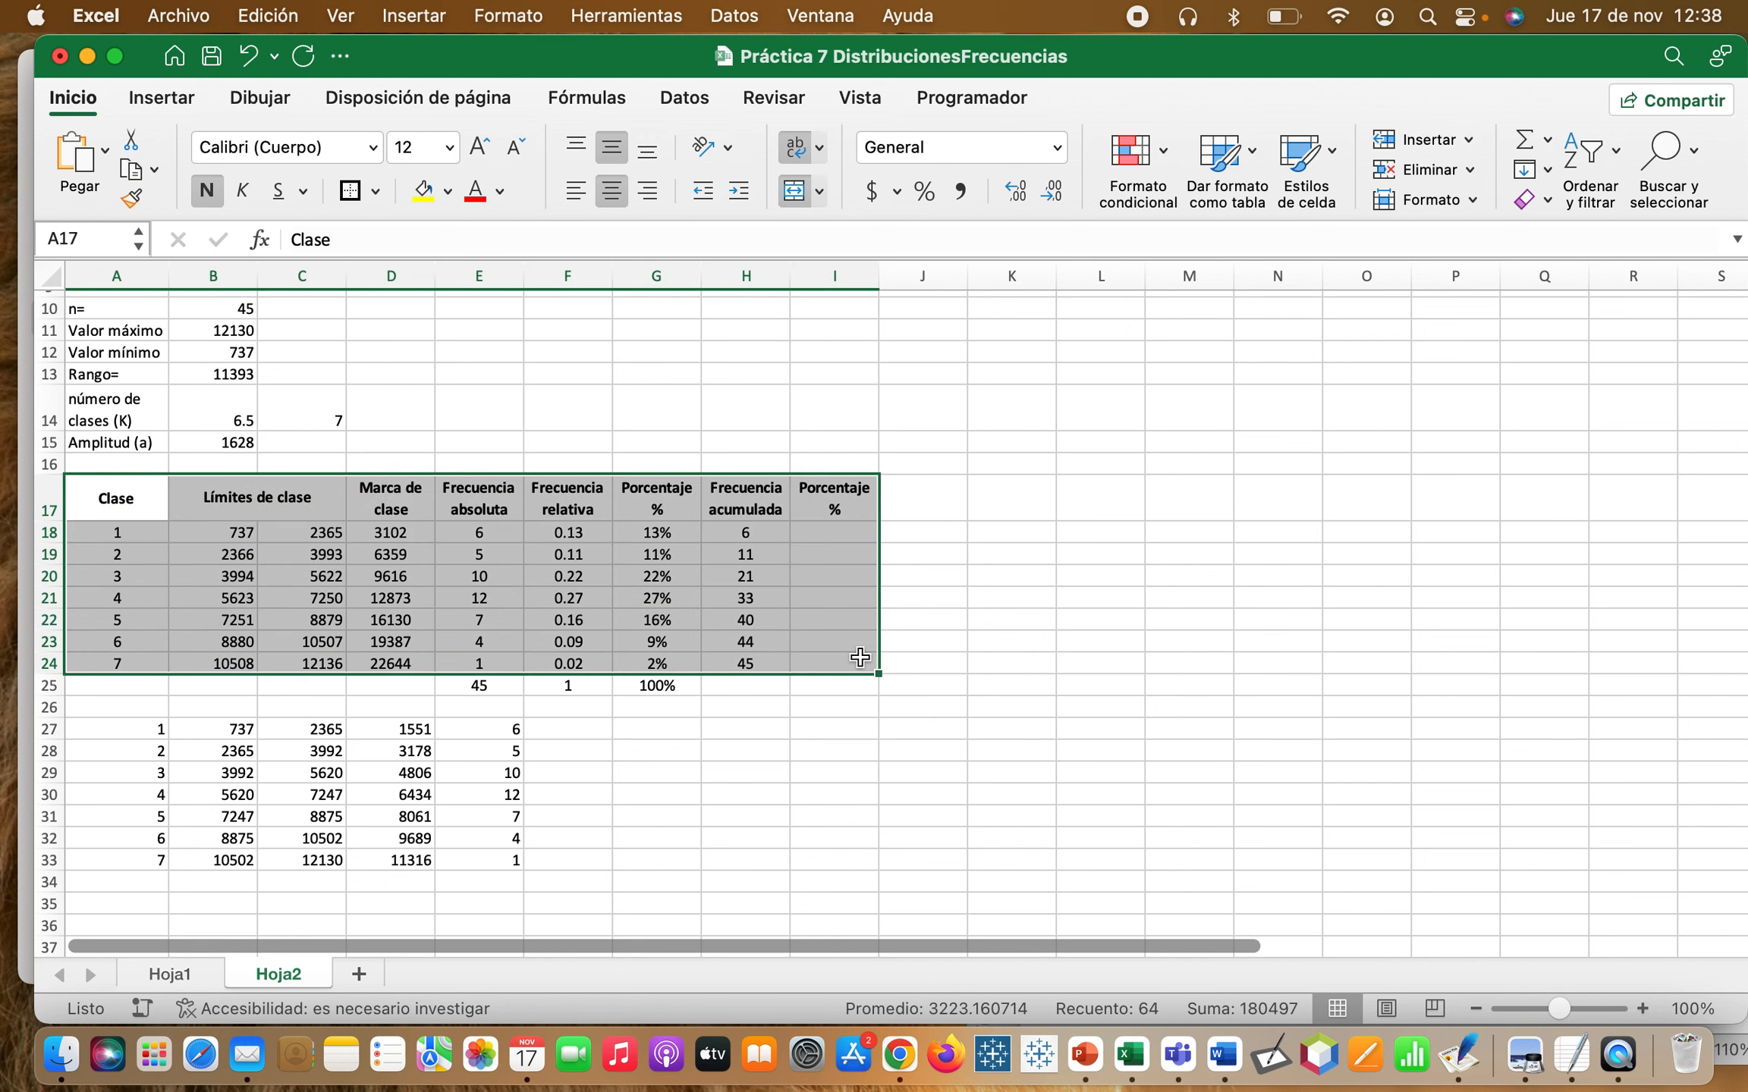
left_click(376, 192)
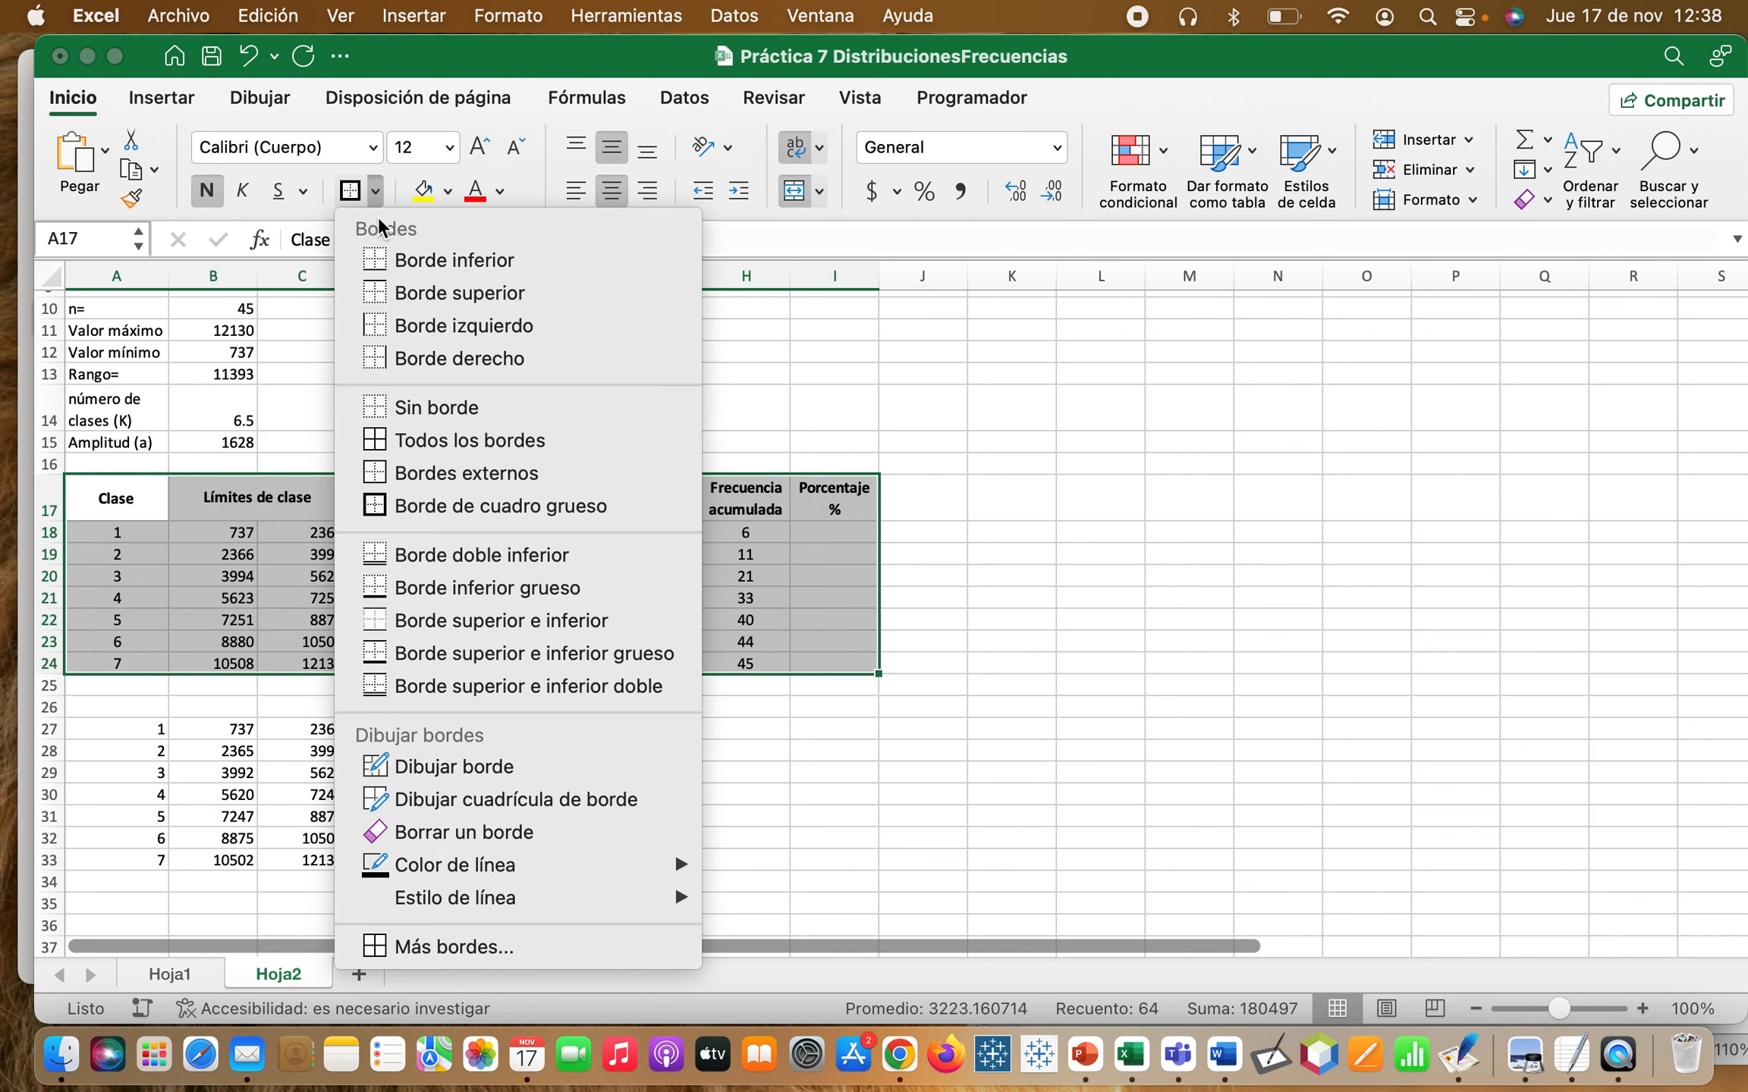
left_click(412, 441)
left_click(685, 584)
- Calculate the cumulative percentage of class 1 in I18 with =H18/$H$24 and fill the formula down to I24
left_click(843, 537)
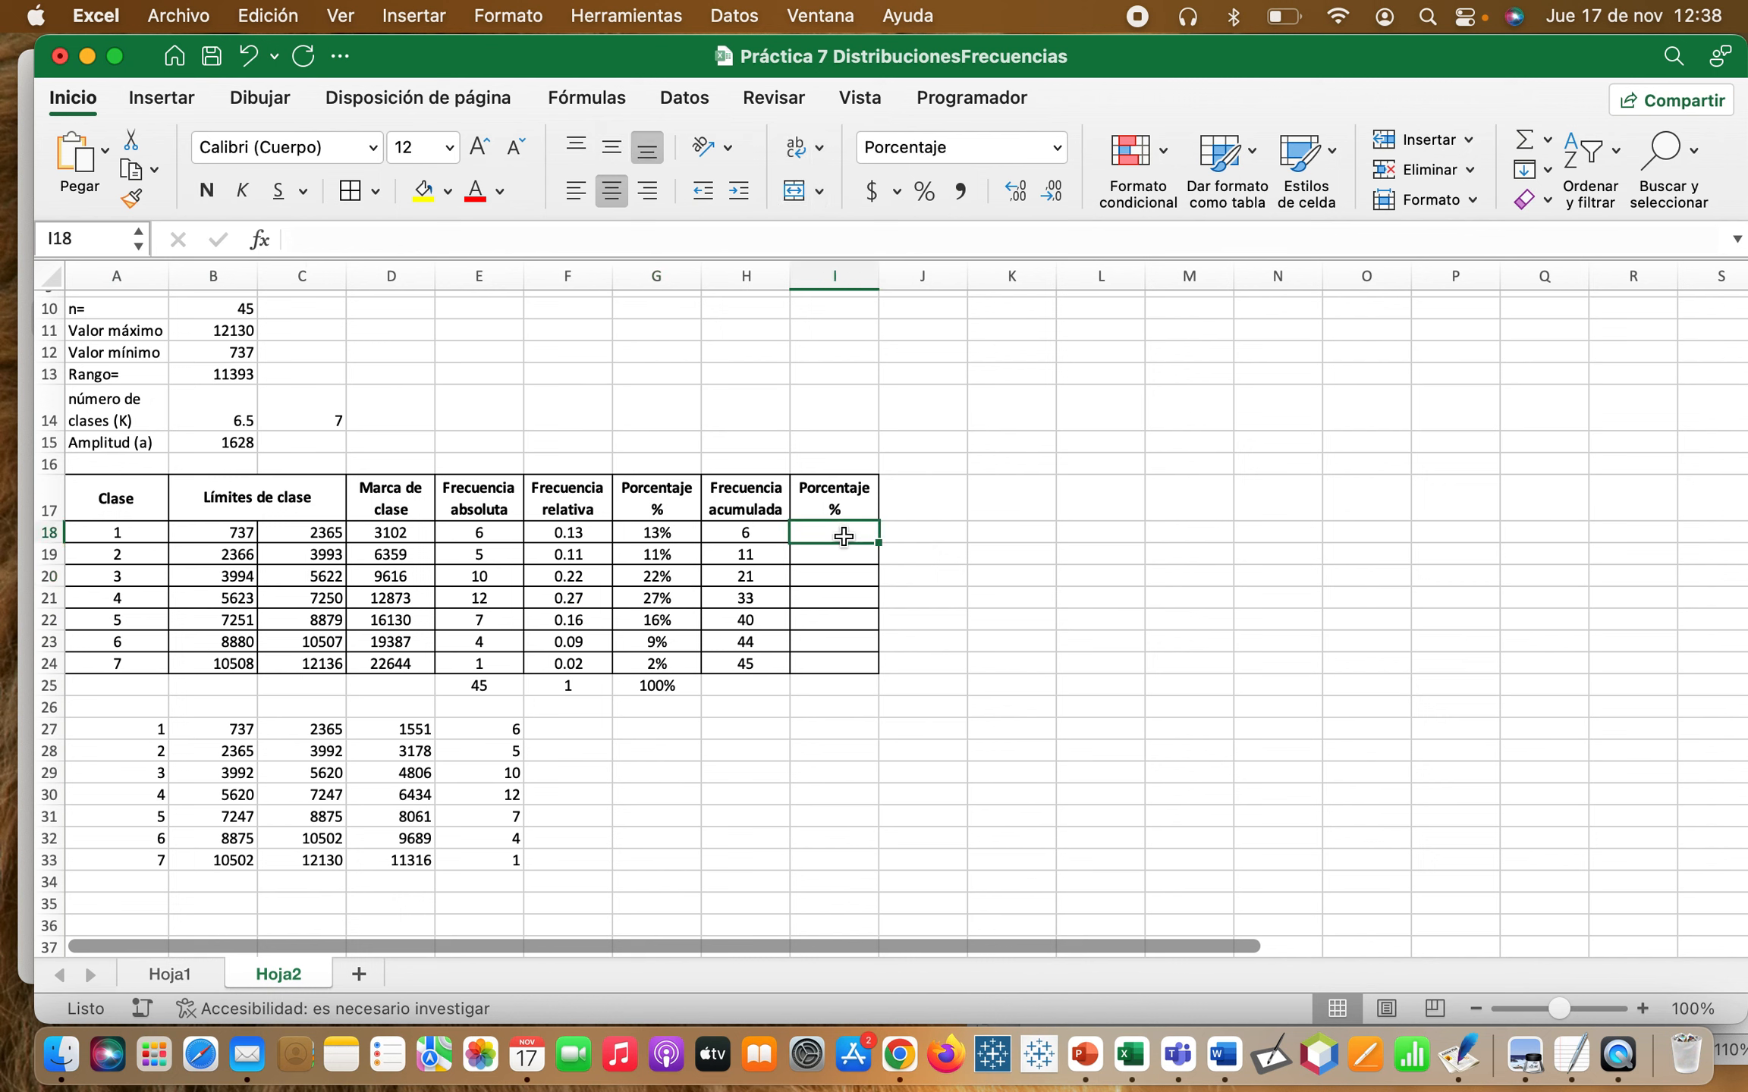
type("=")
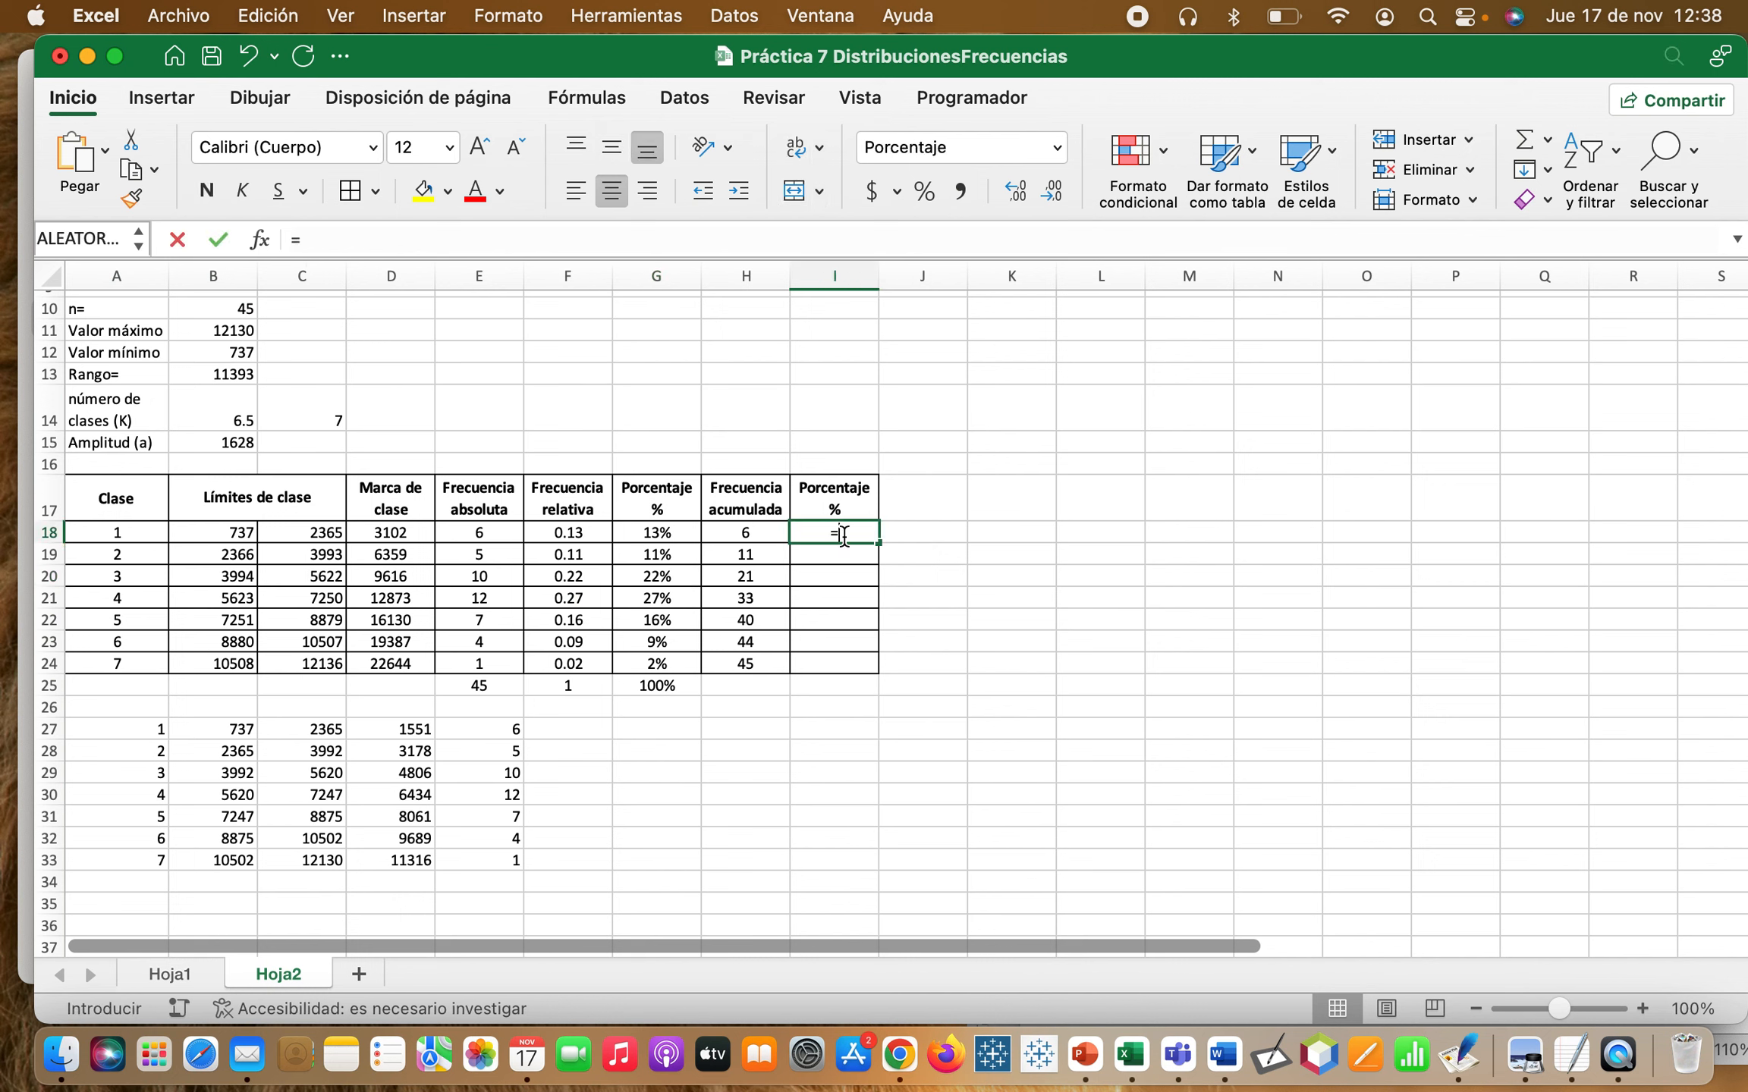
left_click(748, 533)
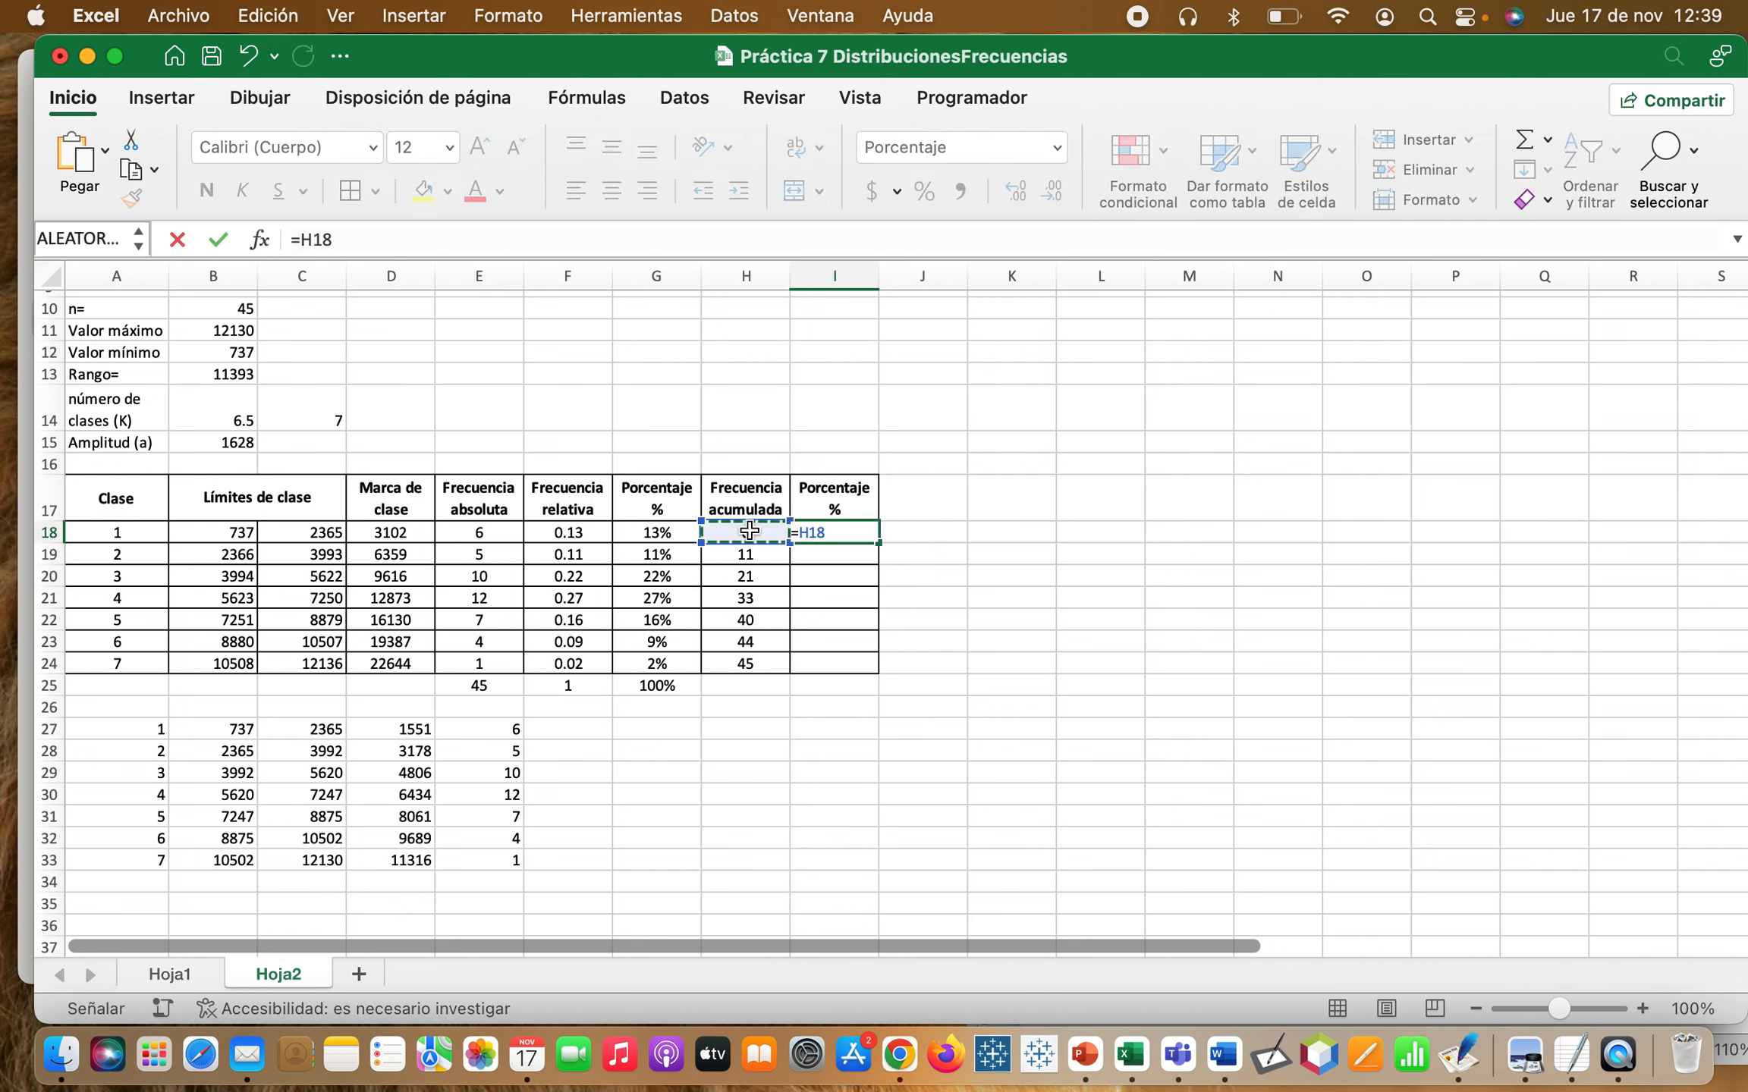
type("/")
left_click(770, 664)
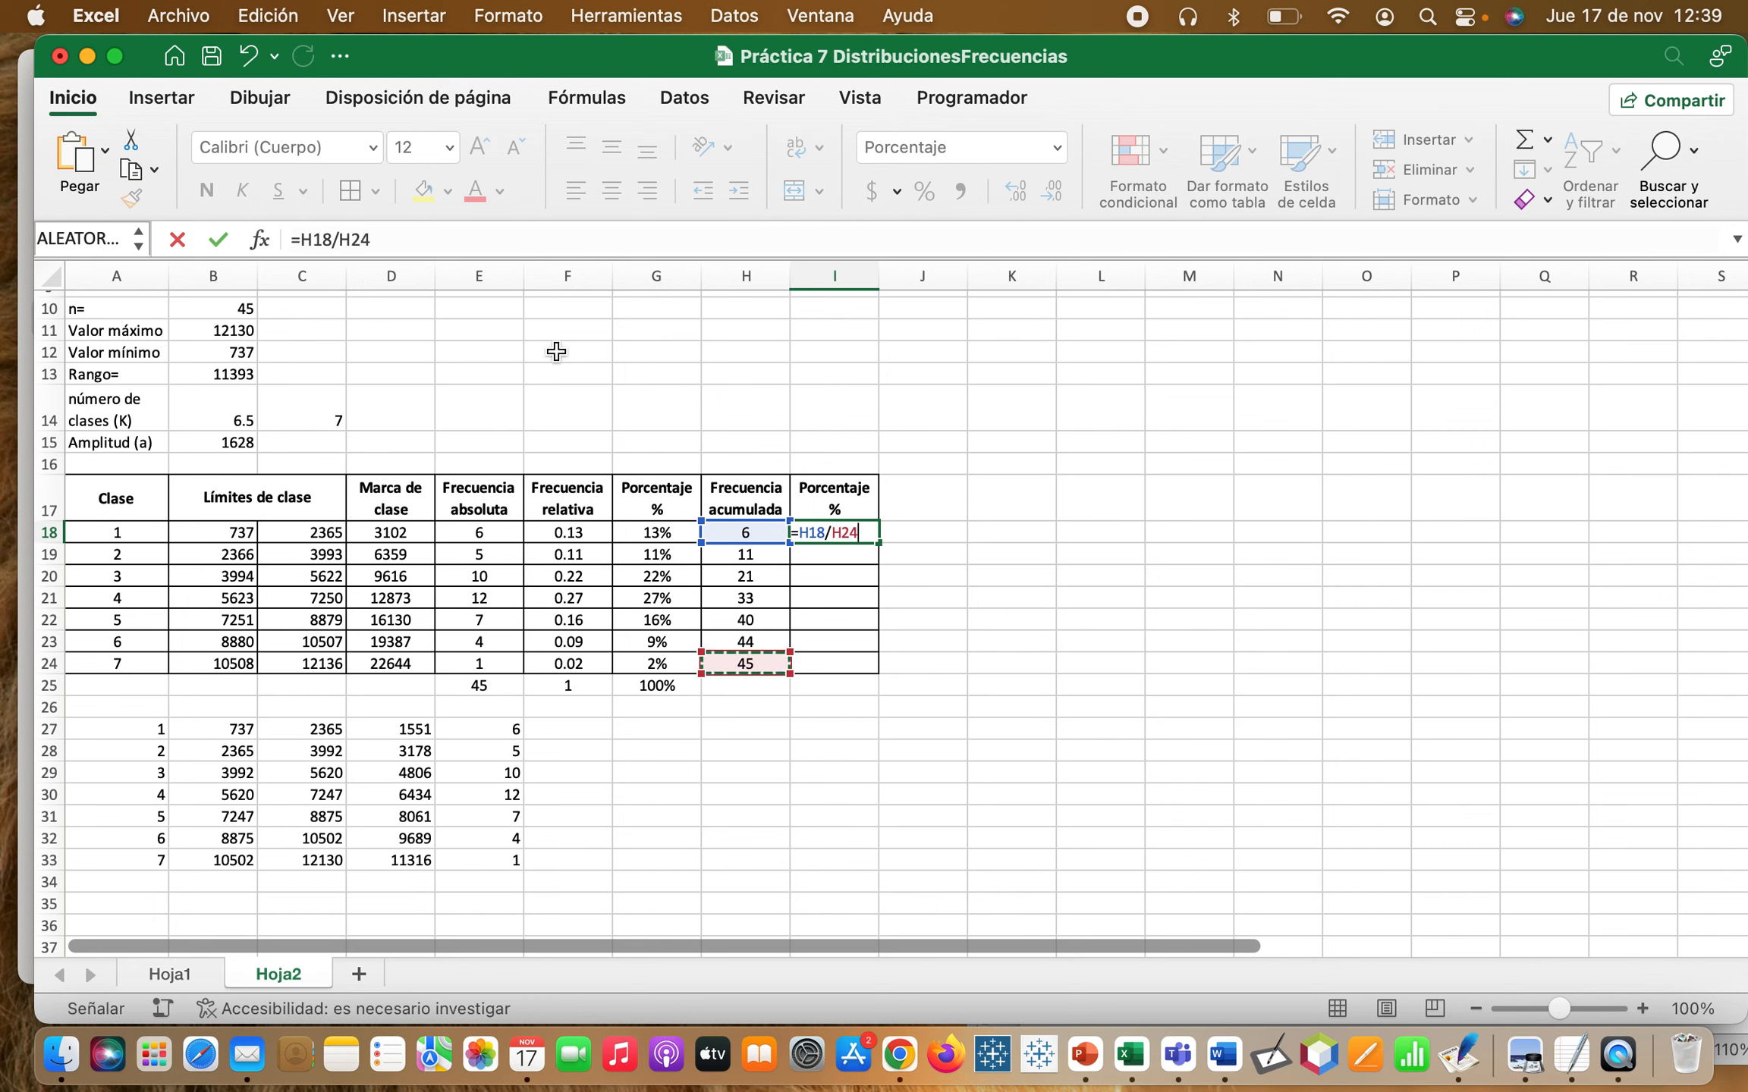
left_click(338, 239)
type("$H$")
key("Return")
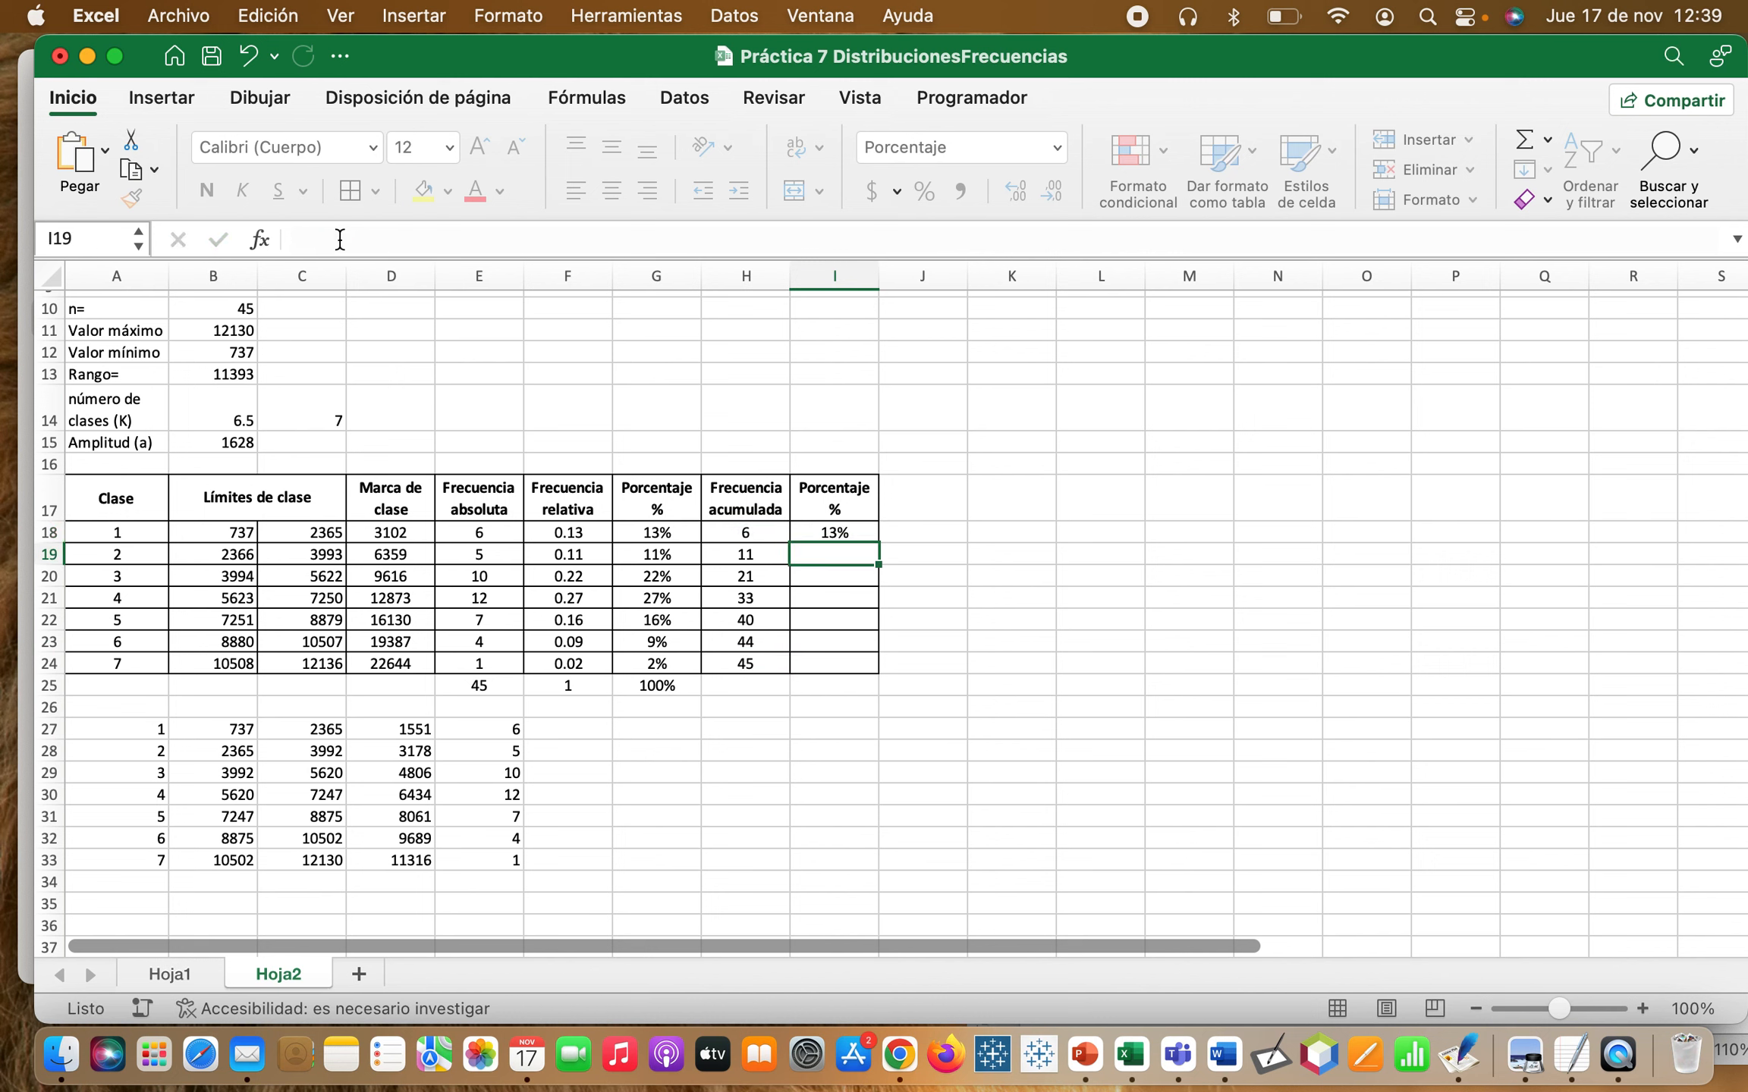
left_click(834, 533)
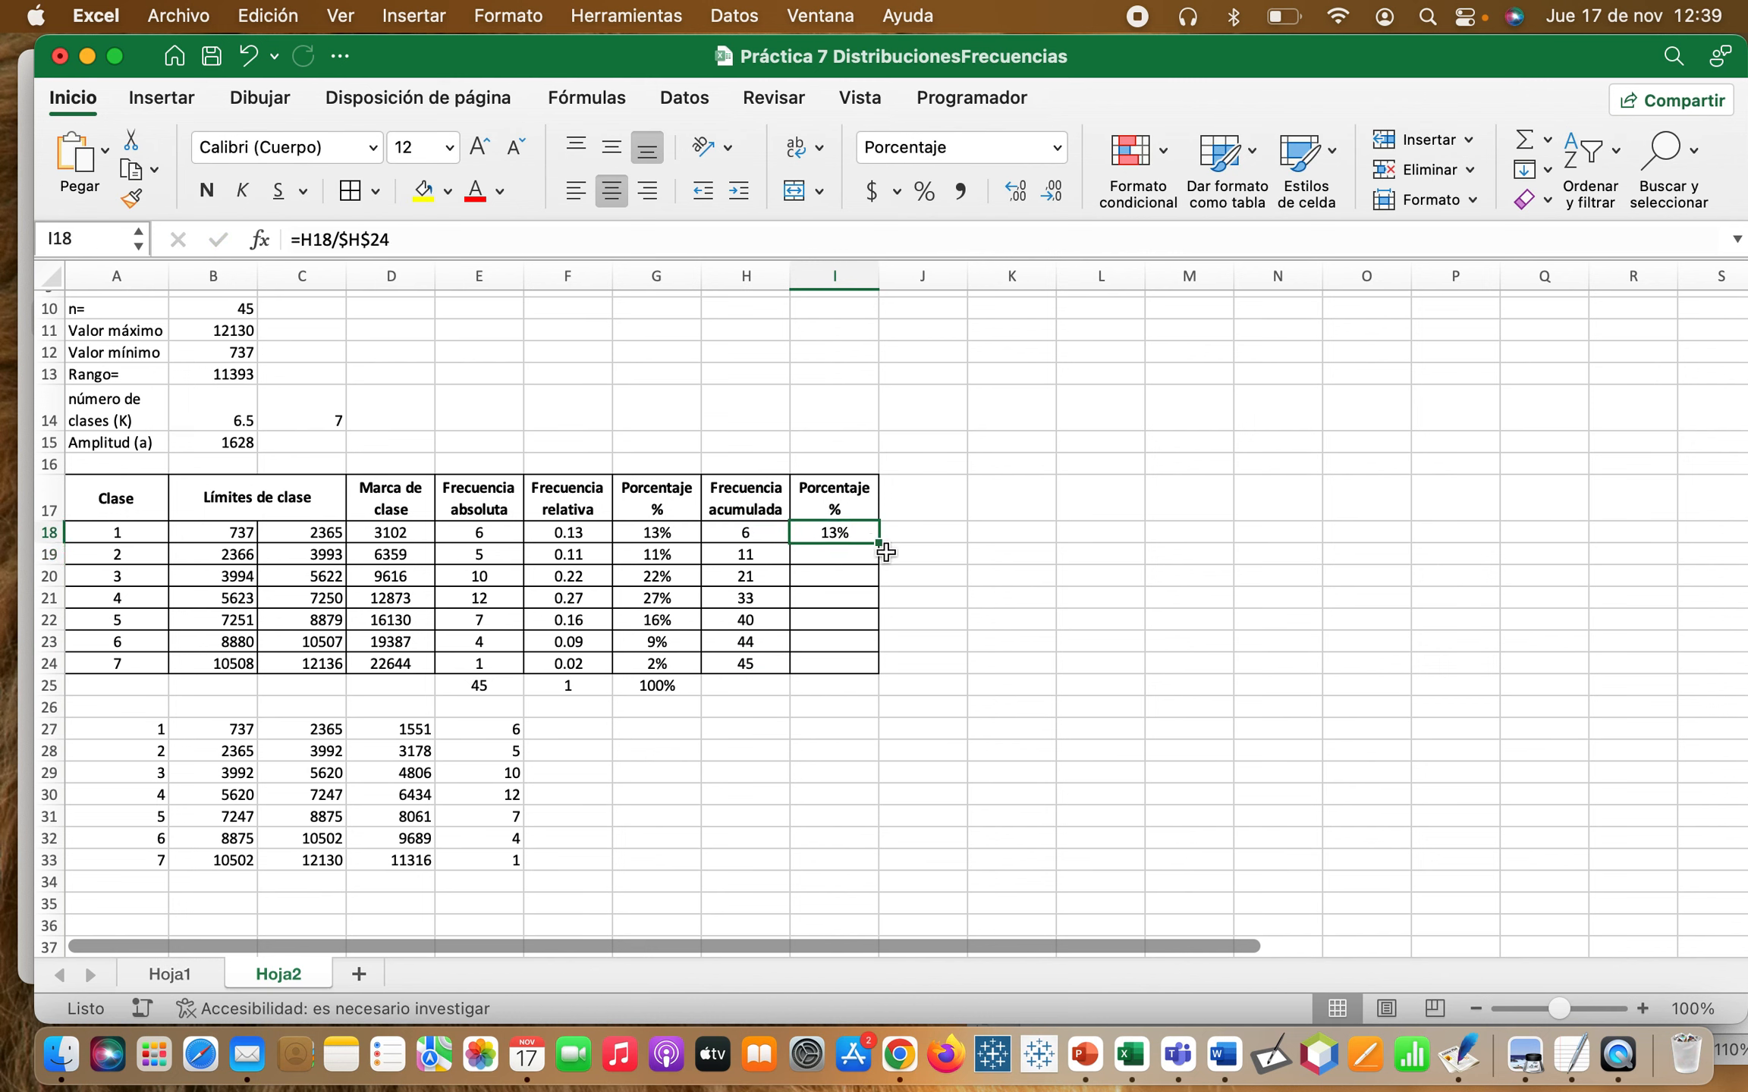
left_click_drag(880, 547, 879, 663)
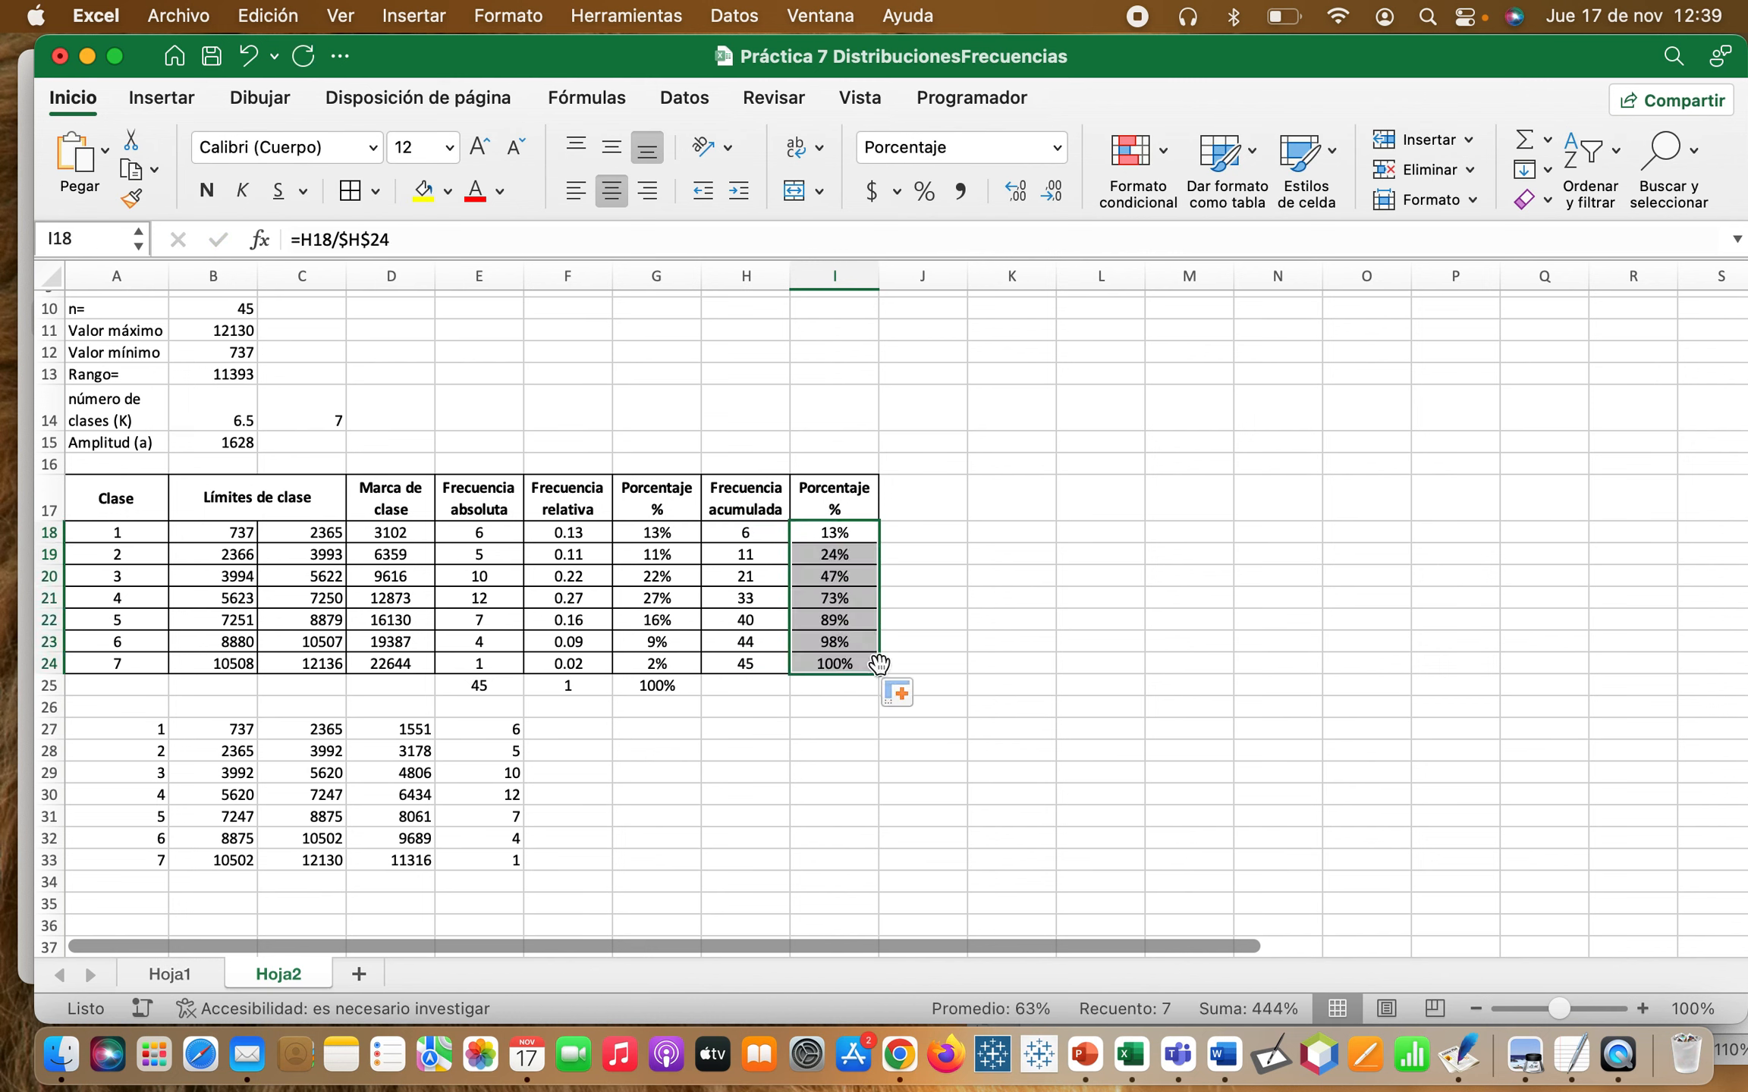
- Review the completed frequency table and the source data, and inspect the formula behind the n value in B10
left_click(821, 608)
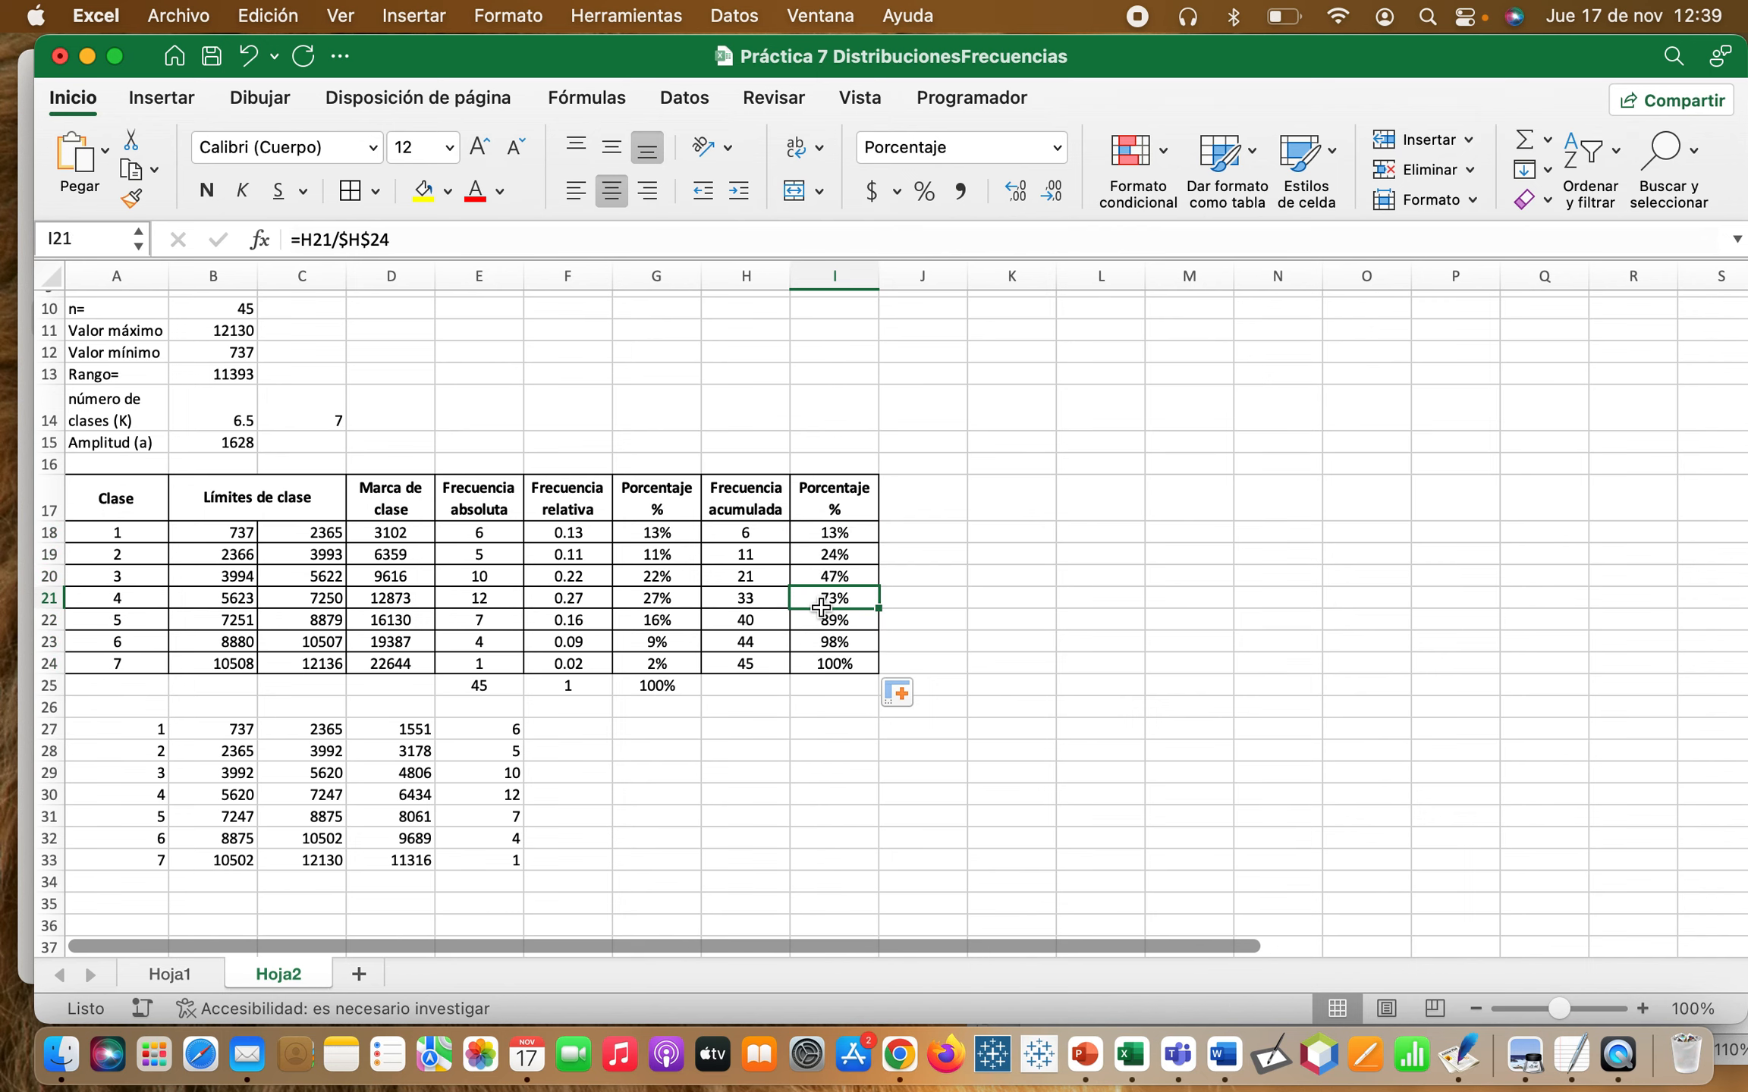
scroll(822, 607, "down", 2)
scroll(822, 608, "up", 5)
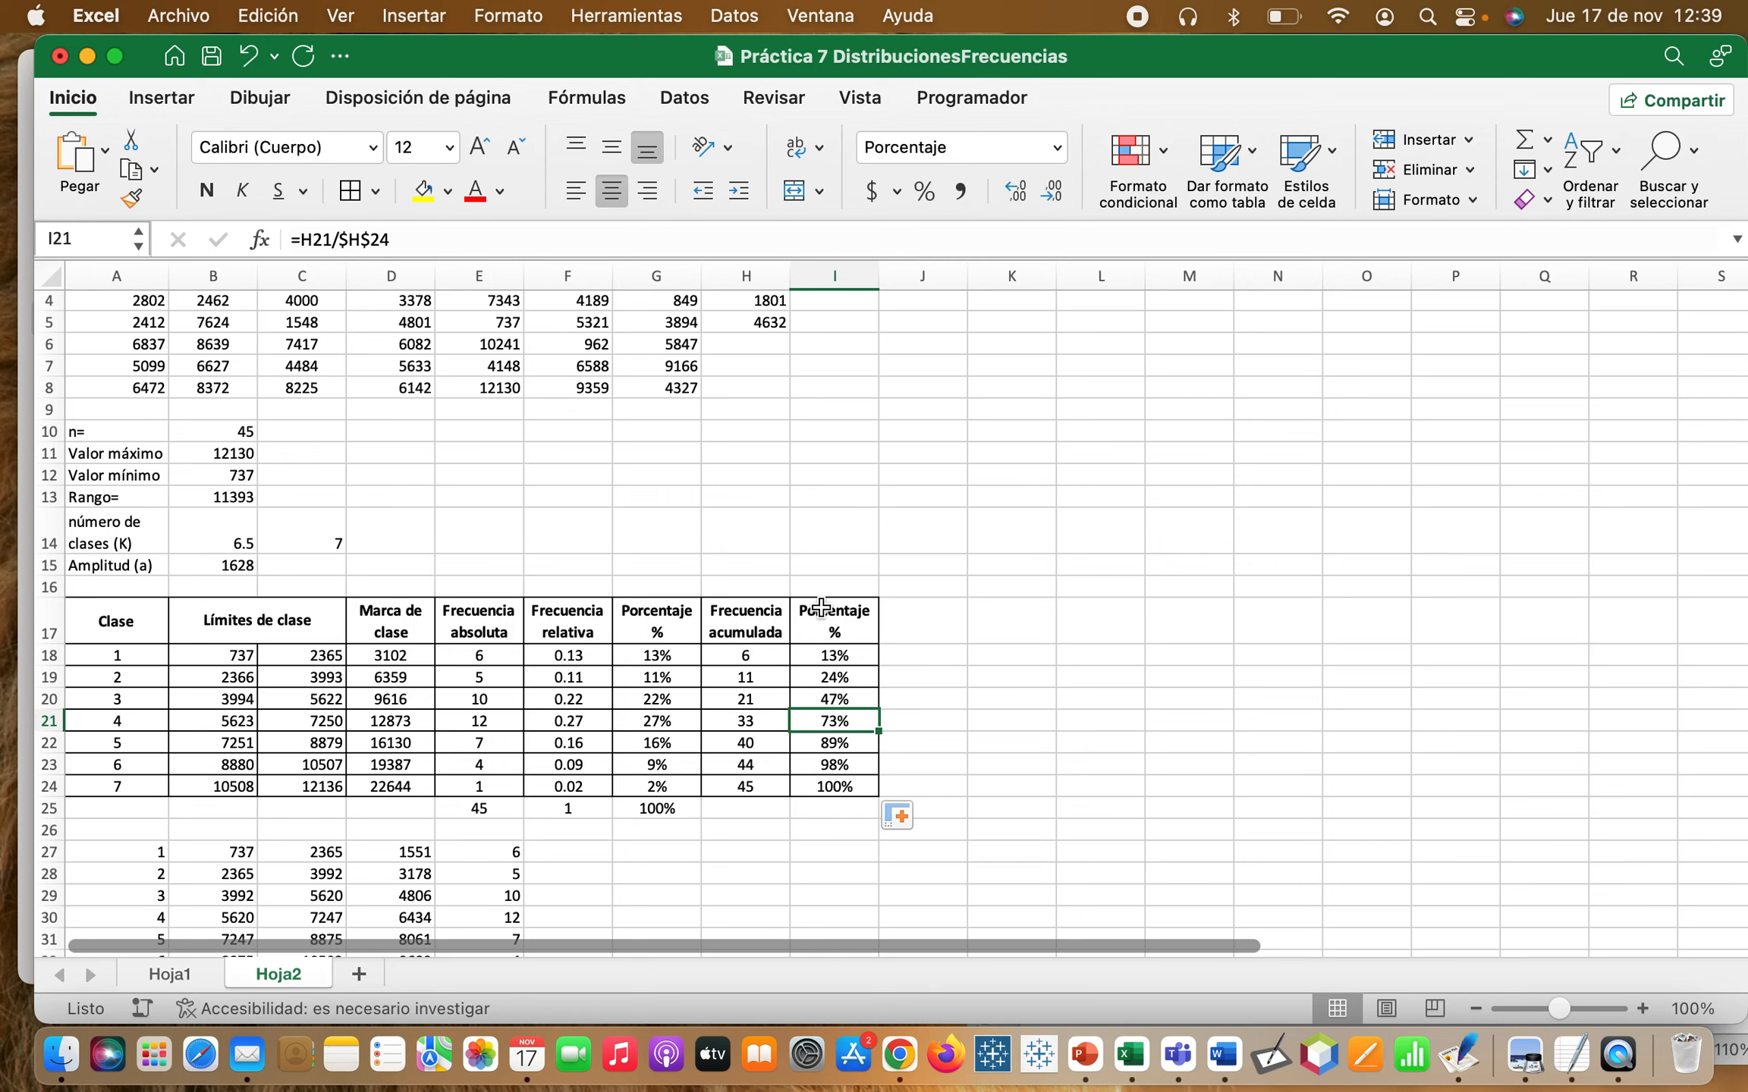
scroll(822, 608, "down", 3)
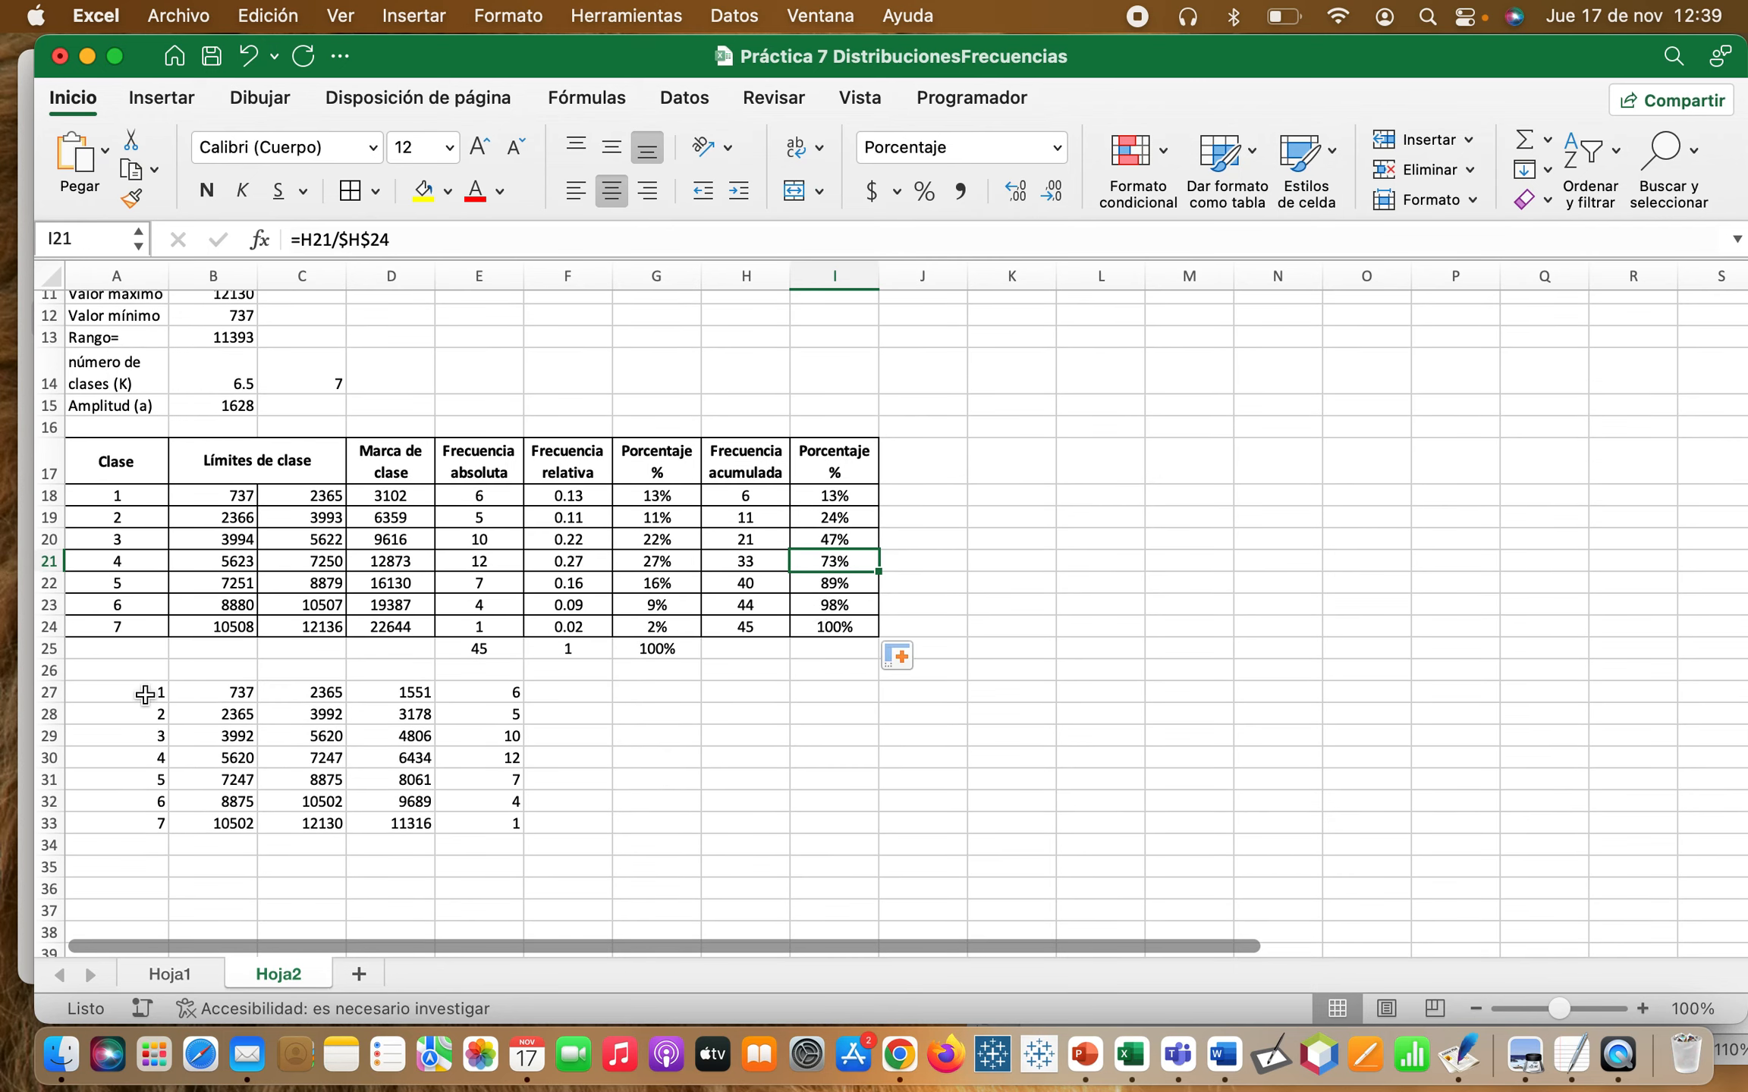
scroll(145, 694, "up", 5)
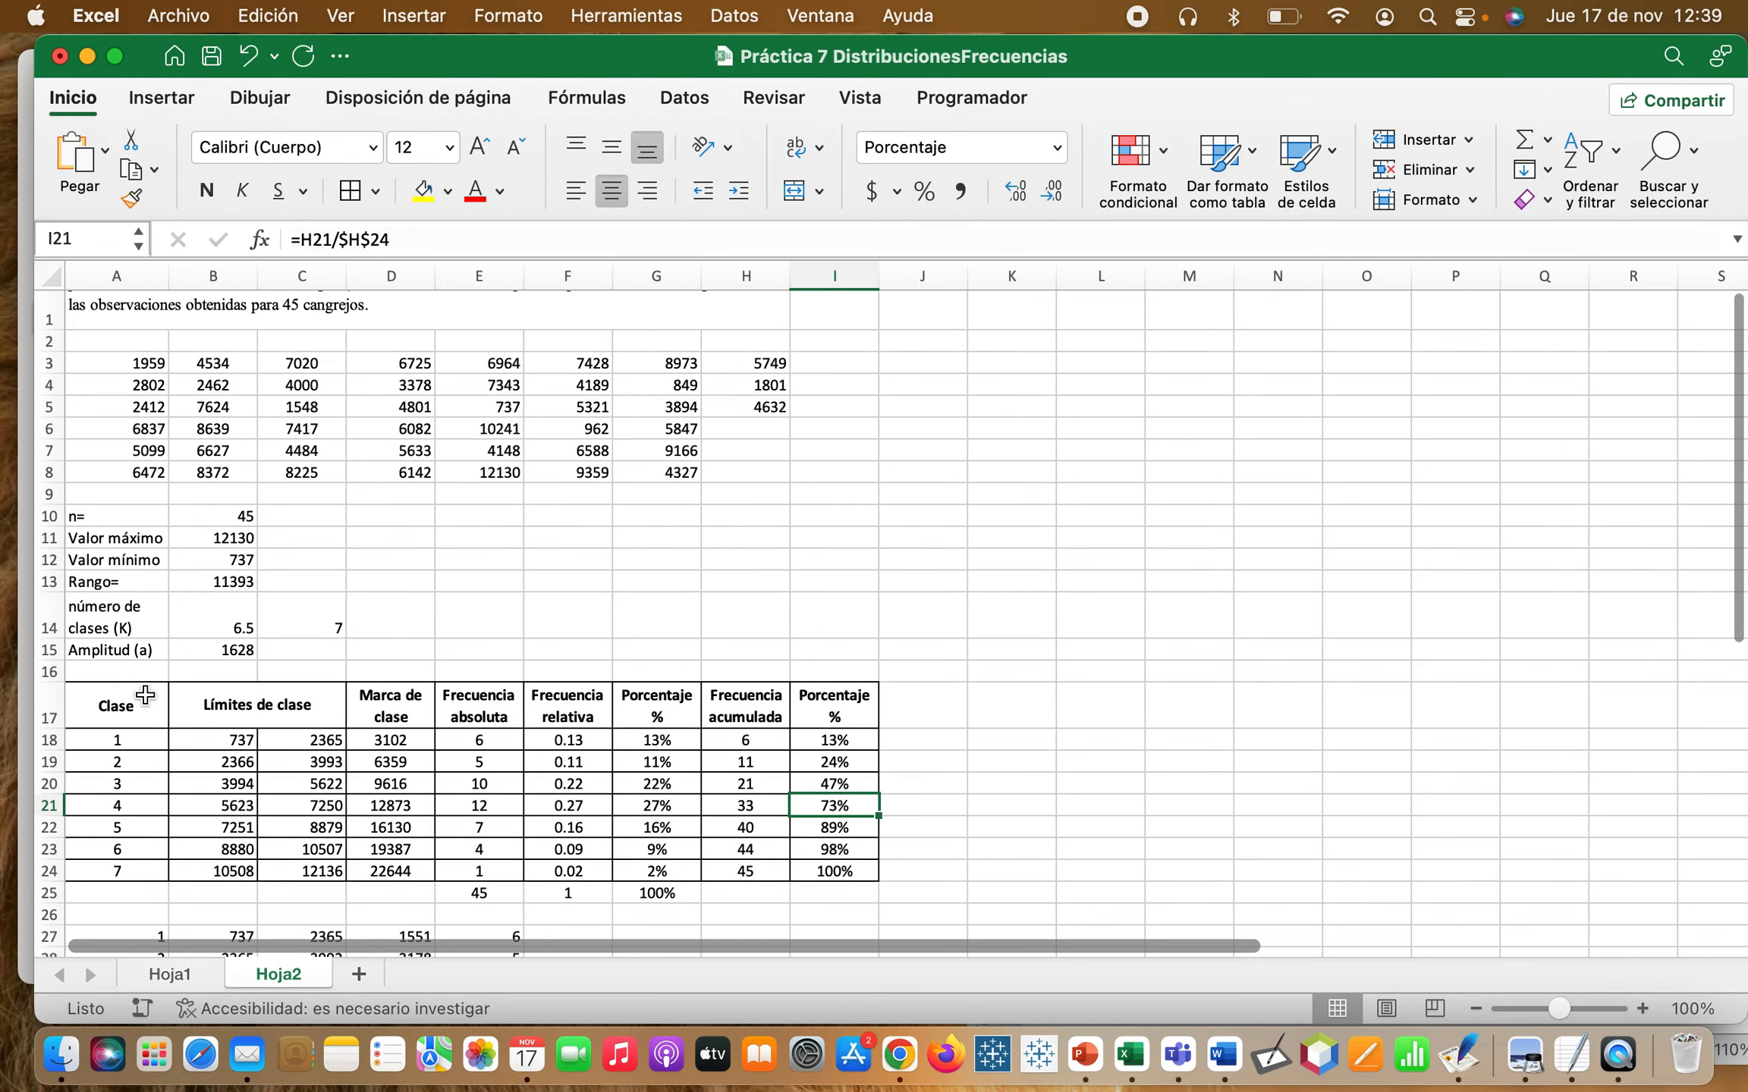
scroll(145, 694, "up", 2)
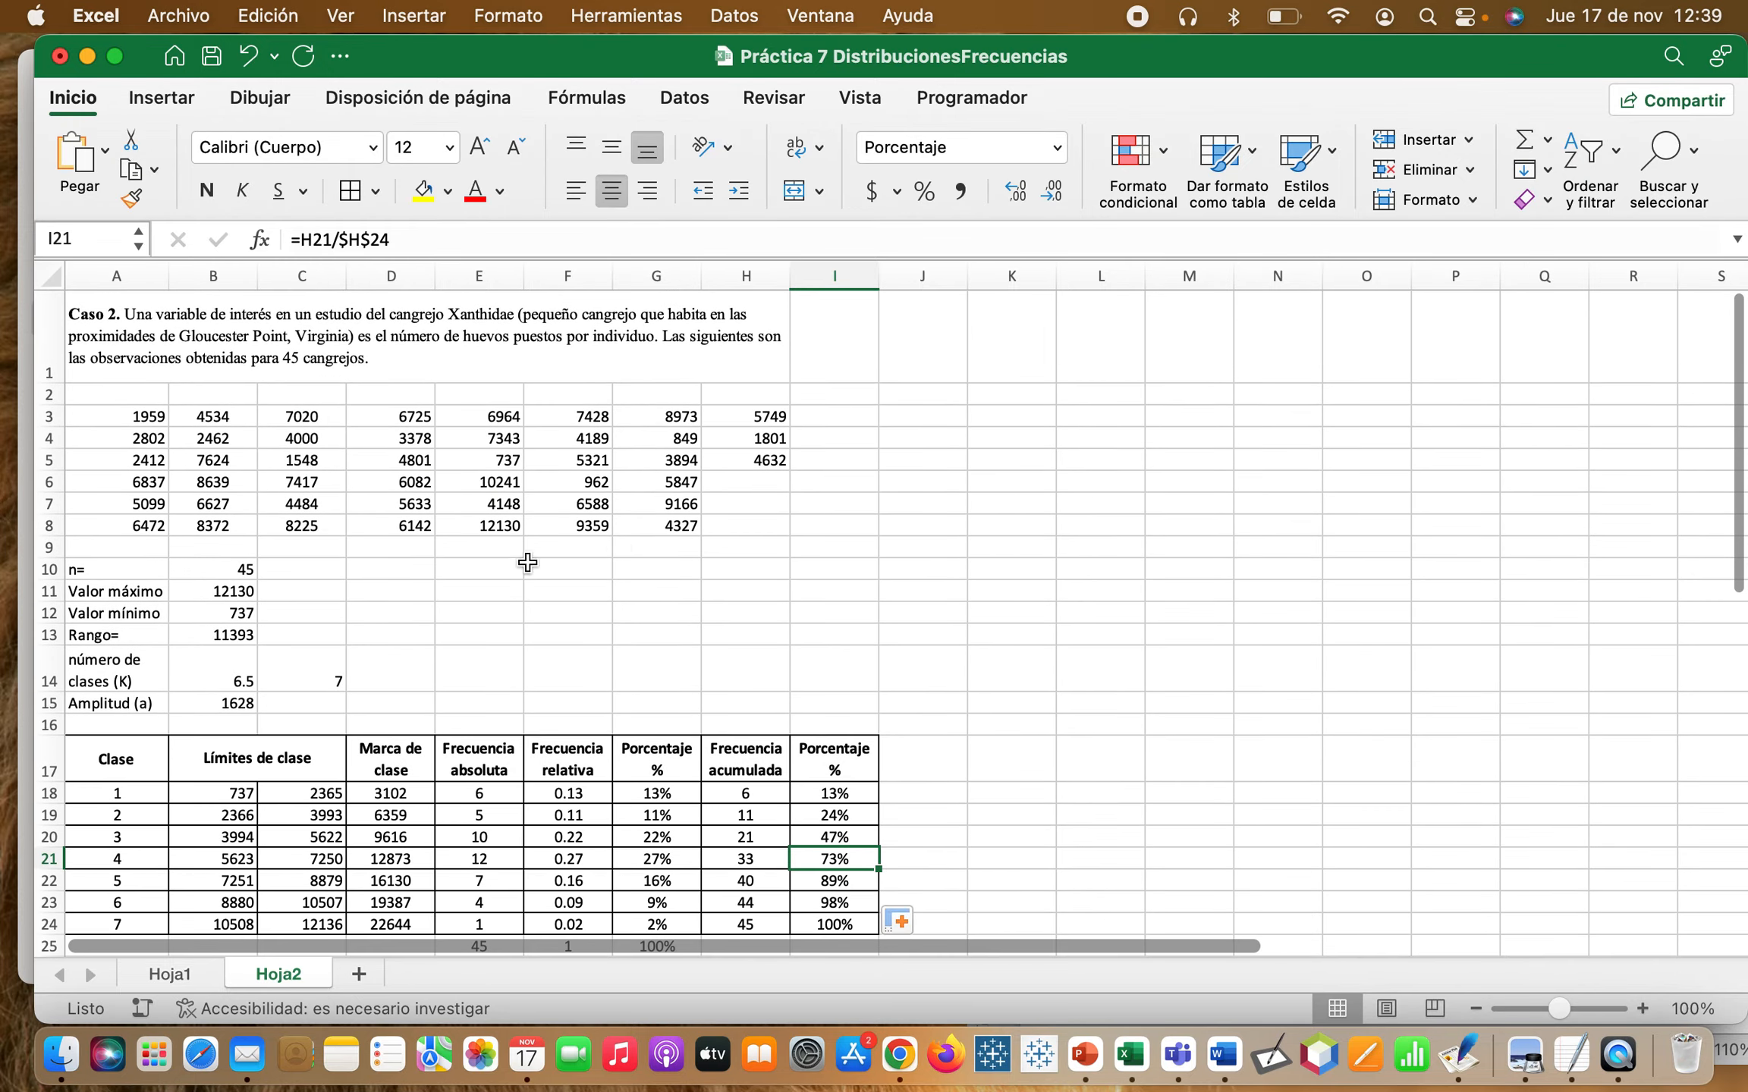
left_click(195, 572)
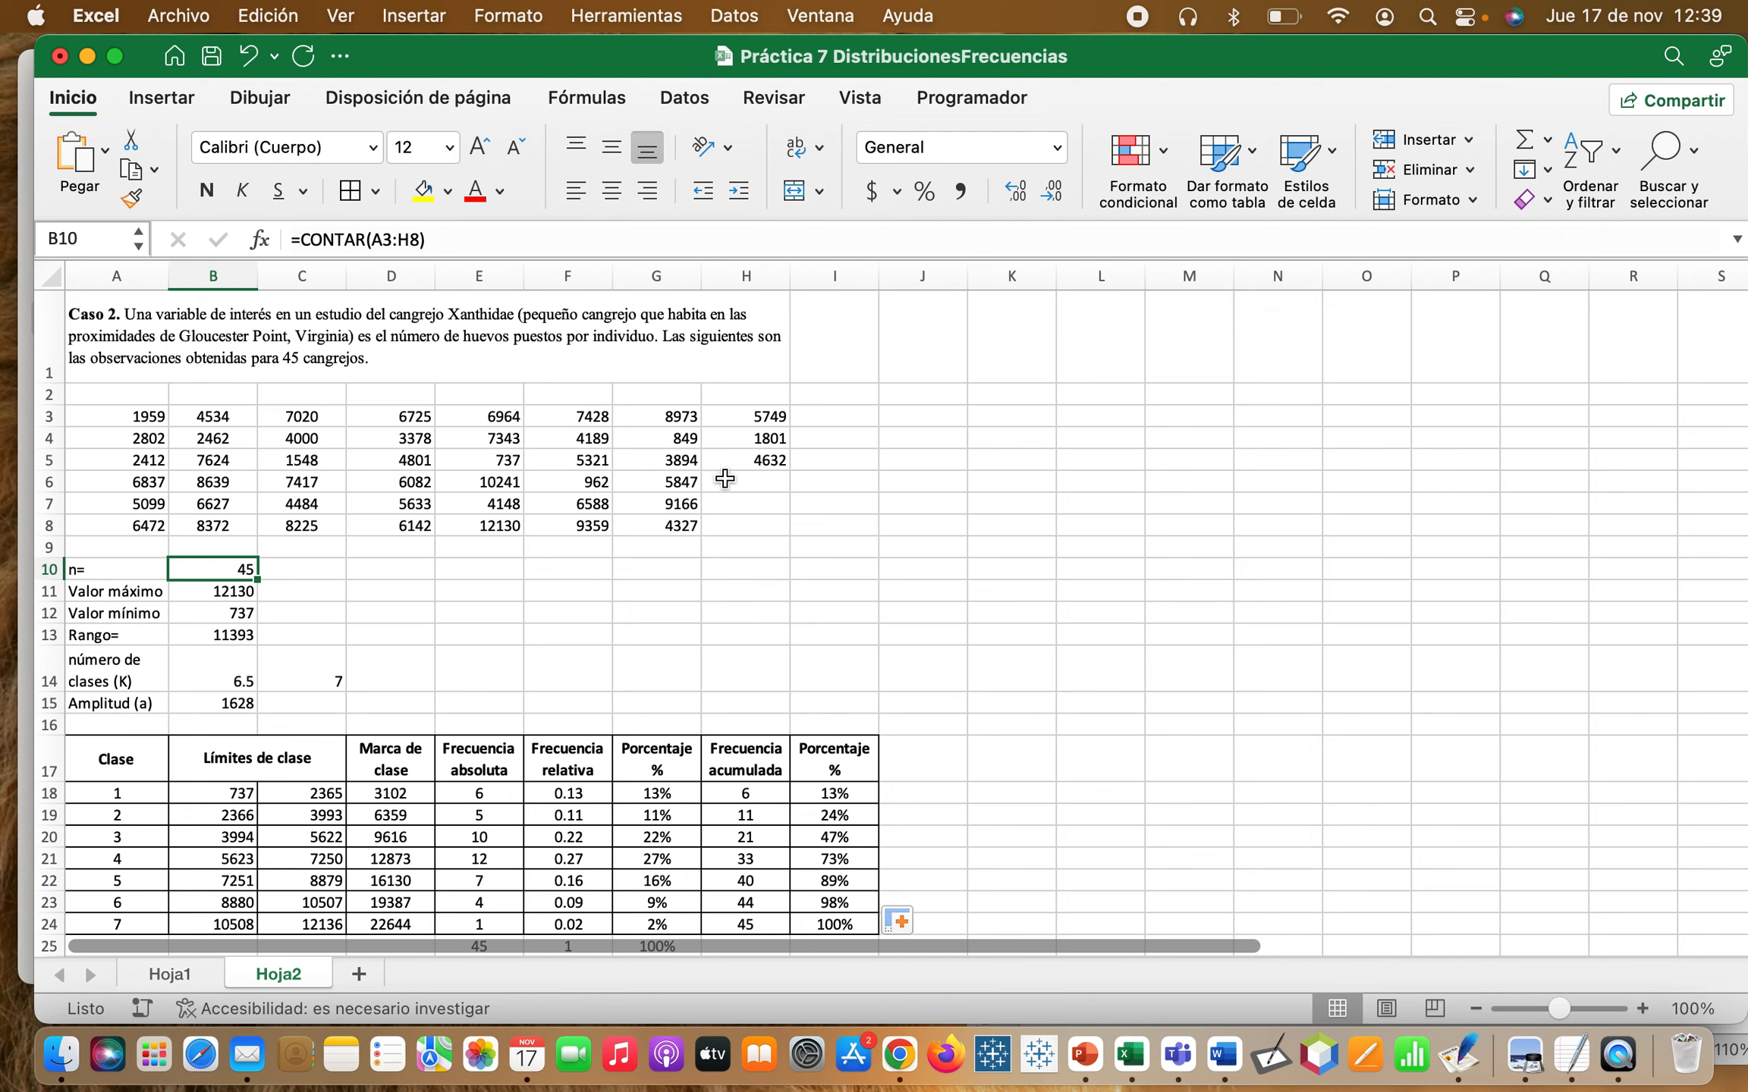
left_click(302, 572)
- Enter the text s in H6 and d in H7, inside the range counted by the n formula
left_click(735, 483)
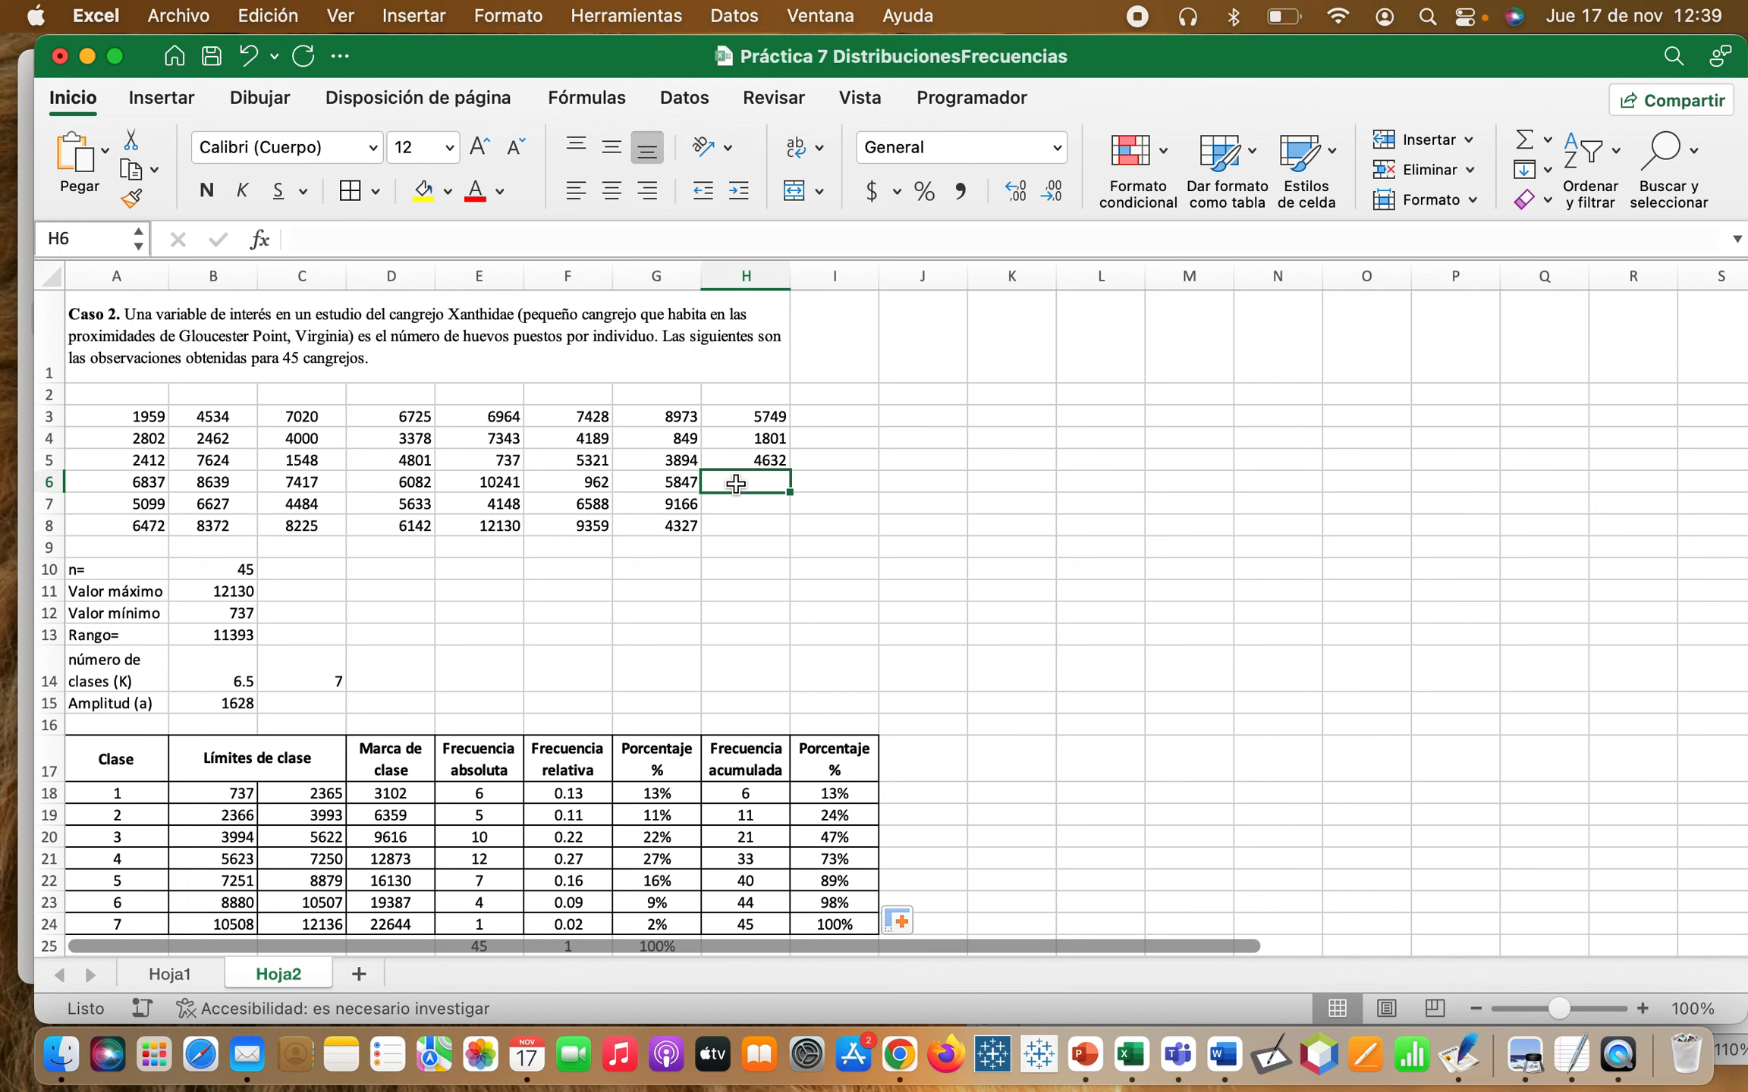
type("s")
key("Return")
type("d")
key("Return")
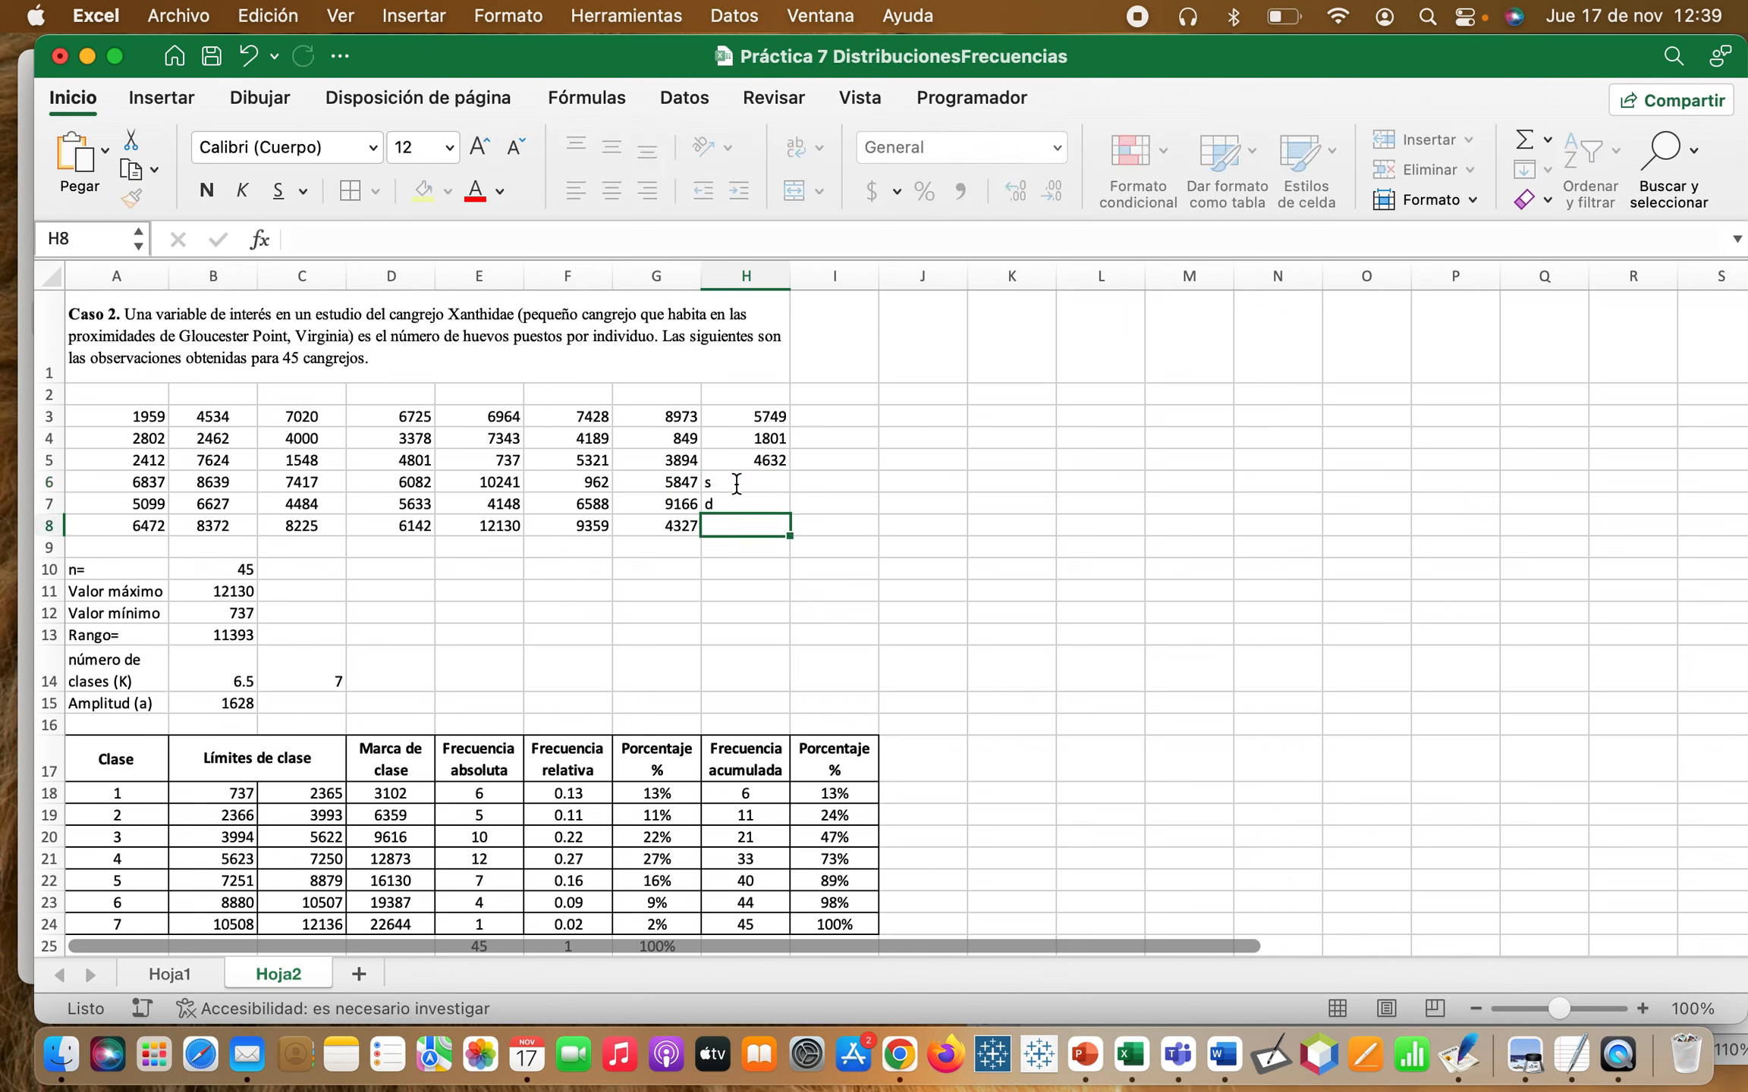
- Enter the text f in H8 and inspect the CONTAR formula in B10 with the range it covers
type("f")
key("Return")
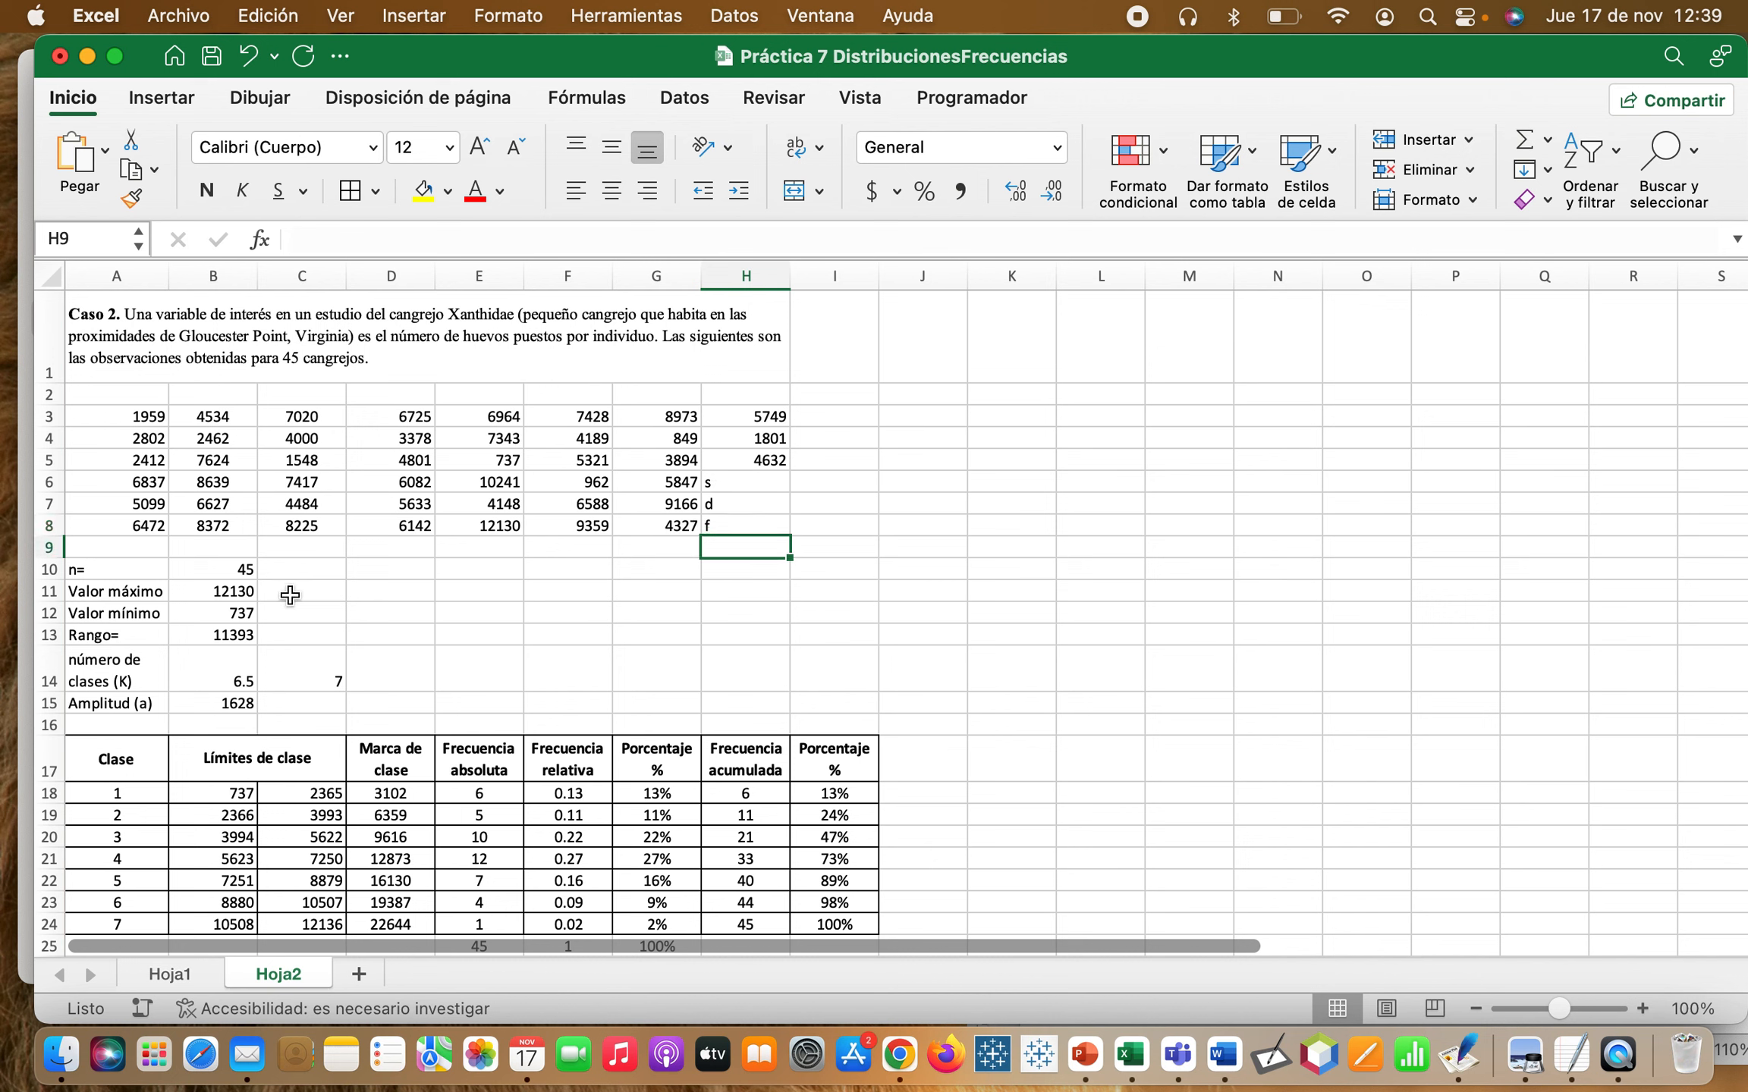
left_click(226, 569)
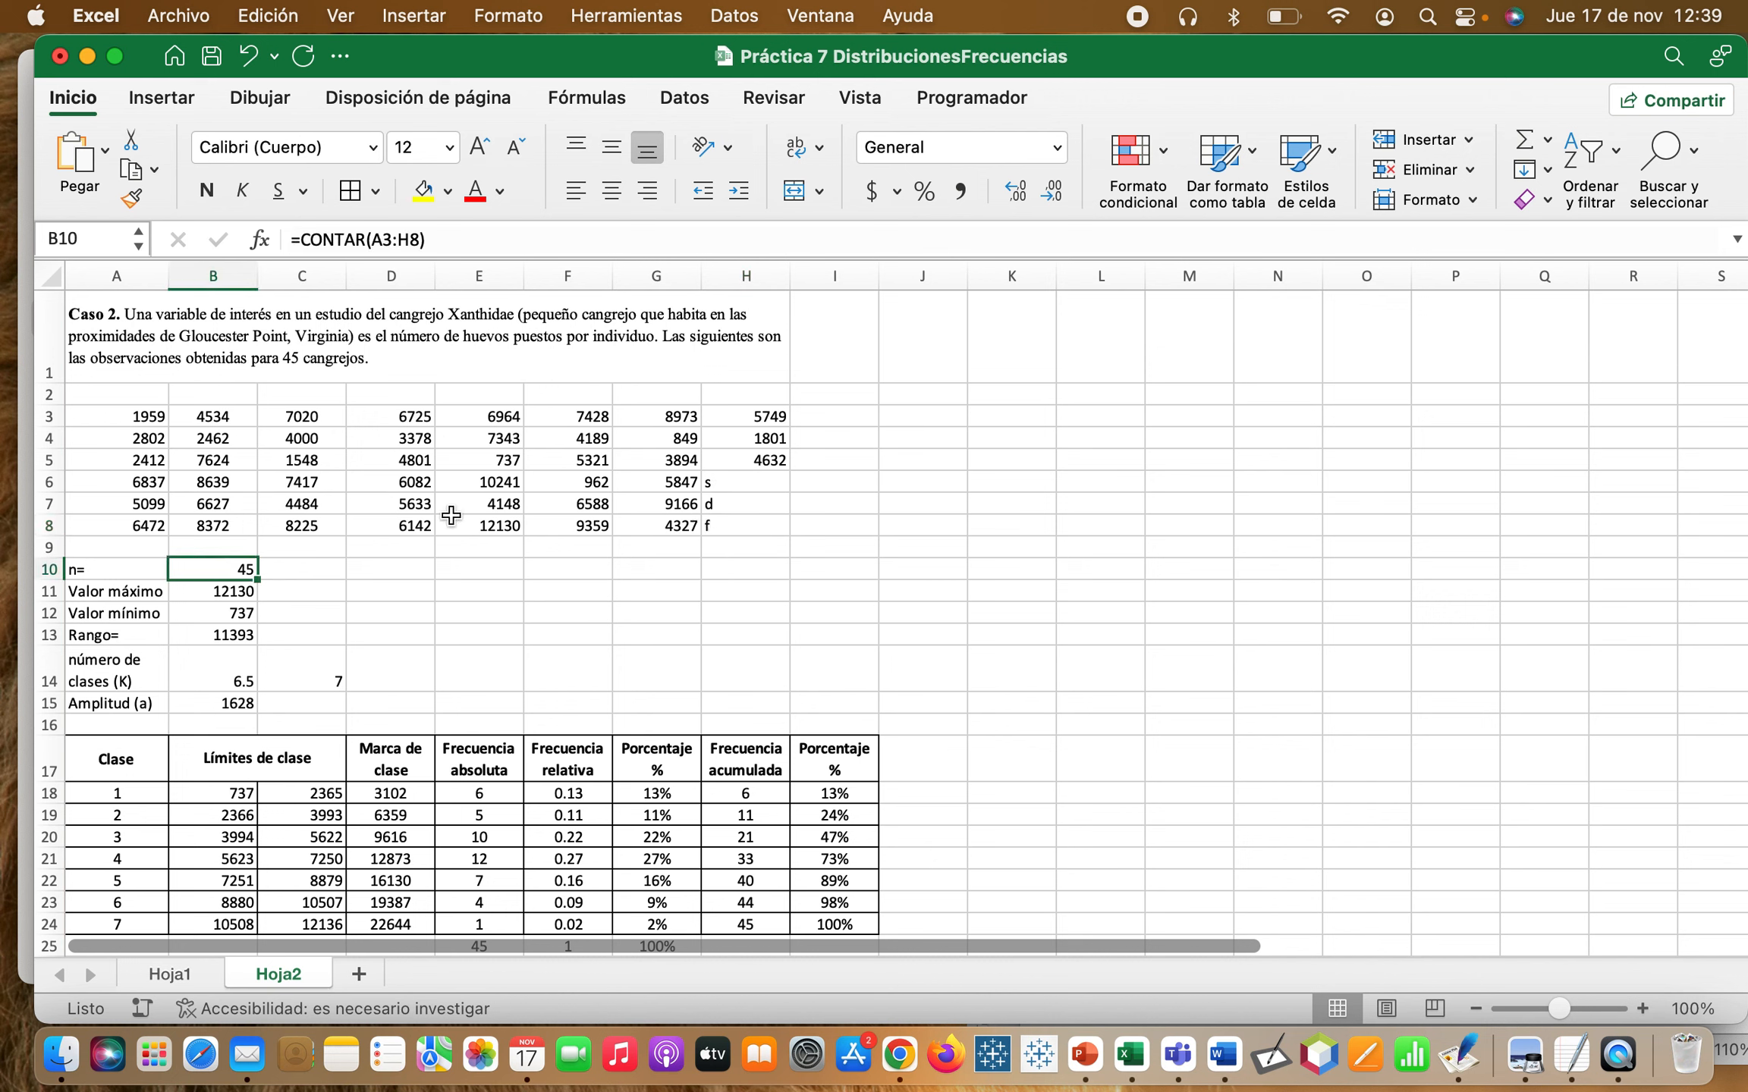
left_click(752, 525)
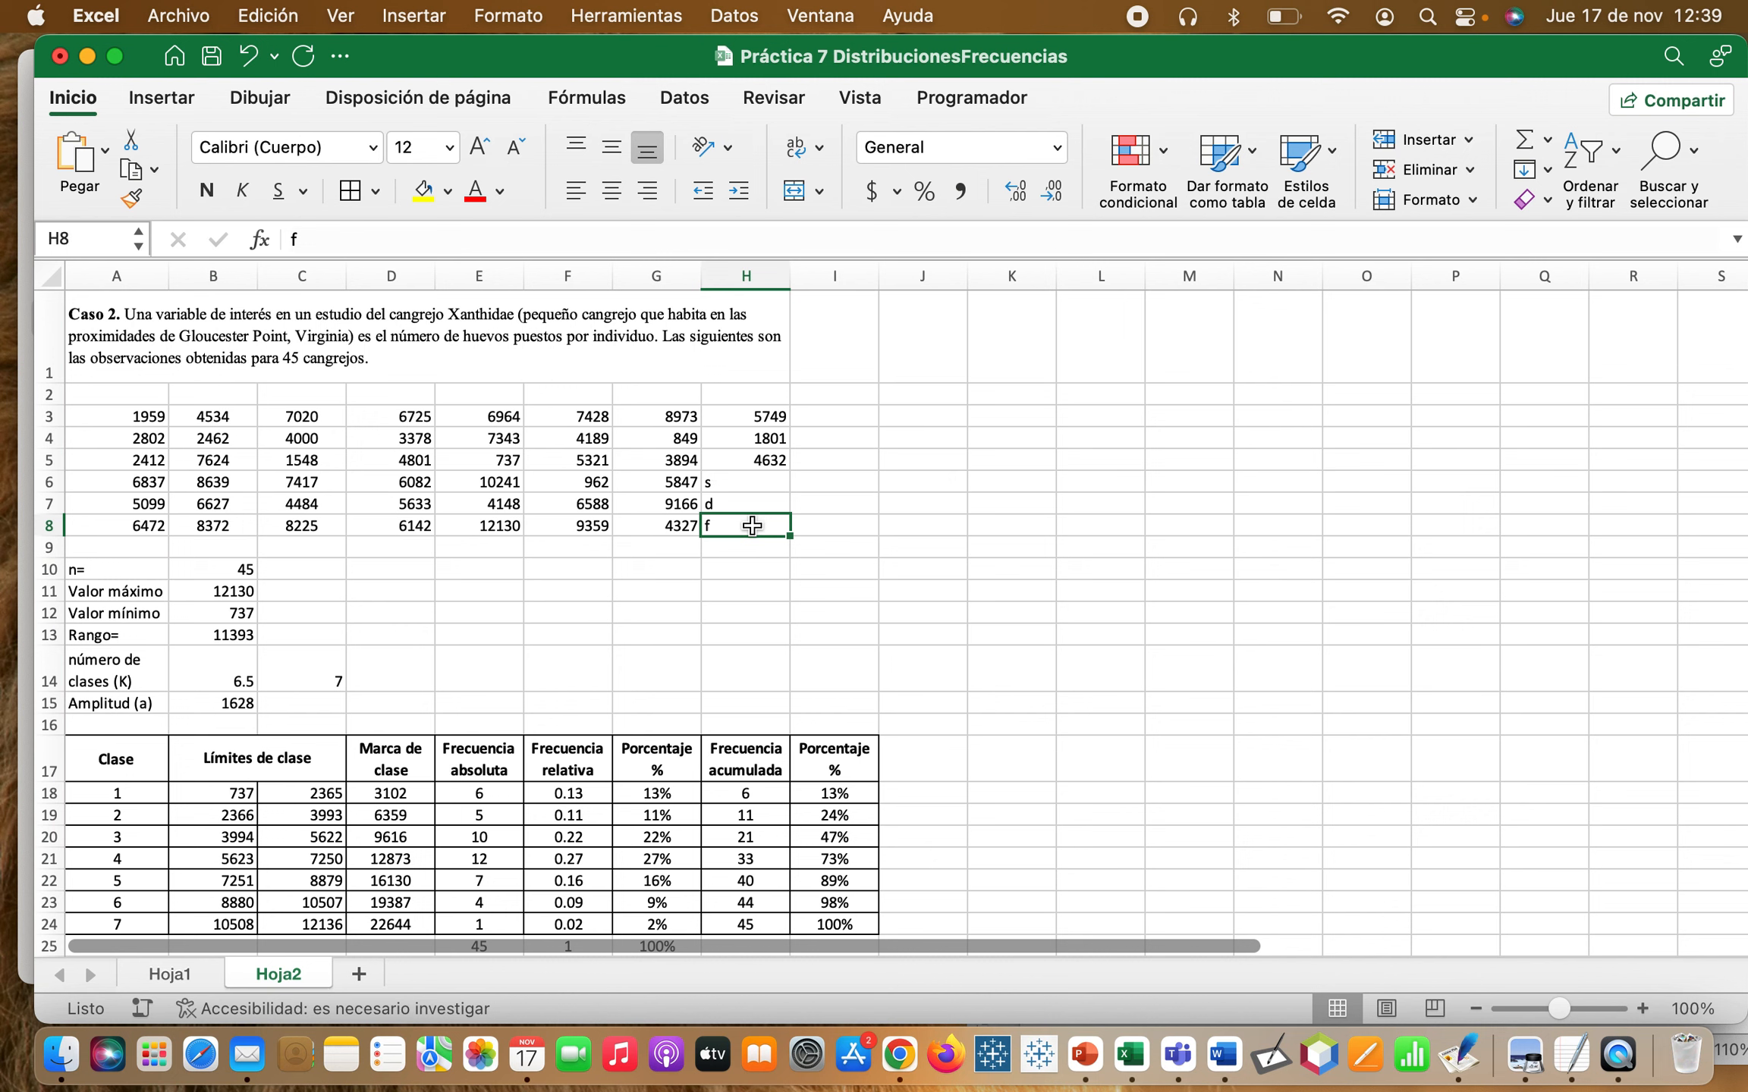
left_click(751, 483)
left_click(752, 526)
left_click(219, 569)
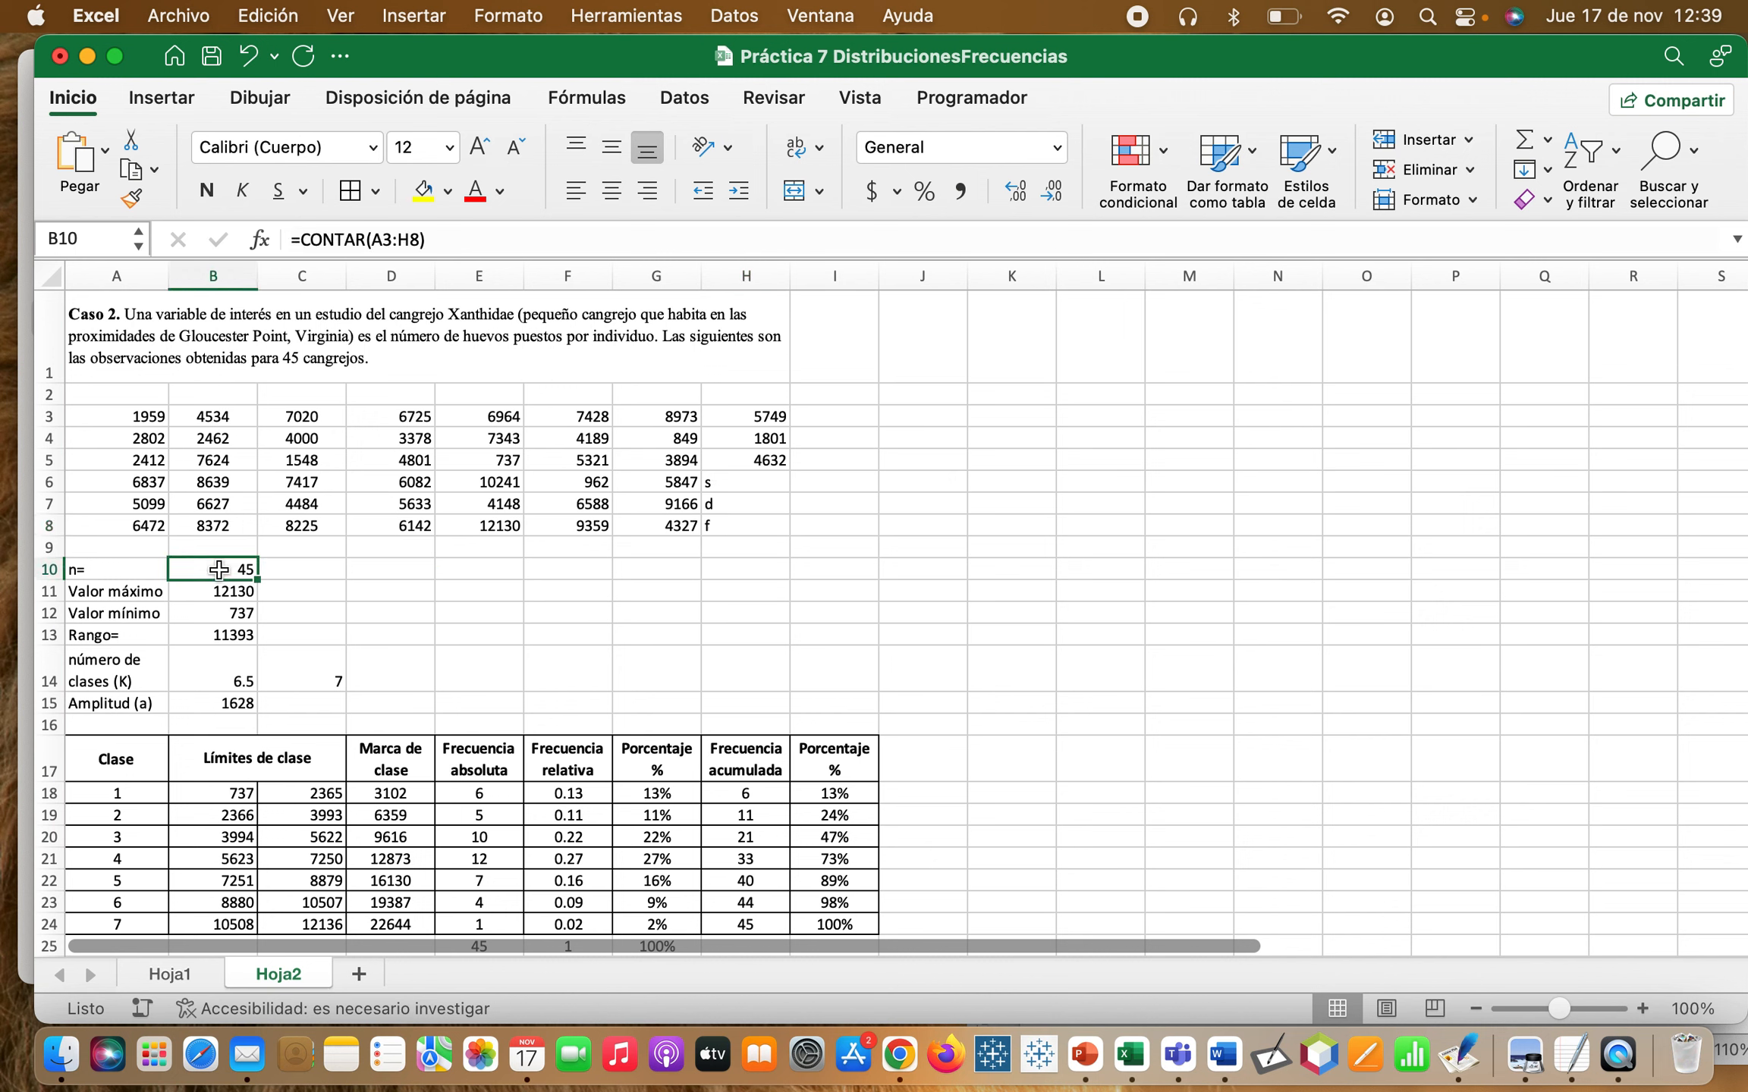
left_click(523, 240)
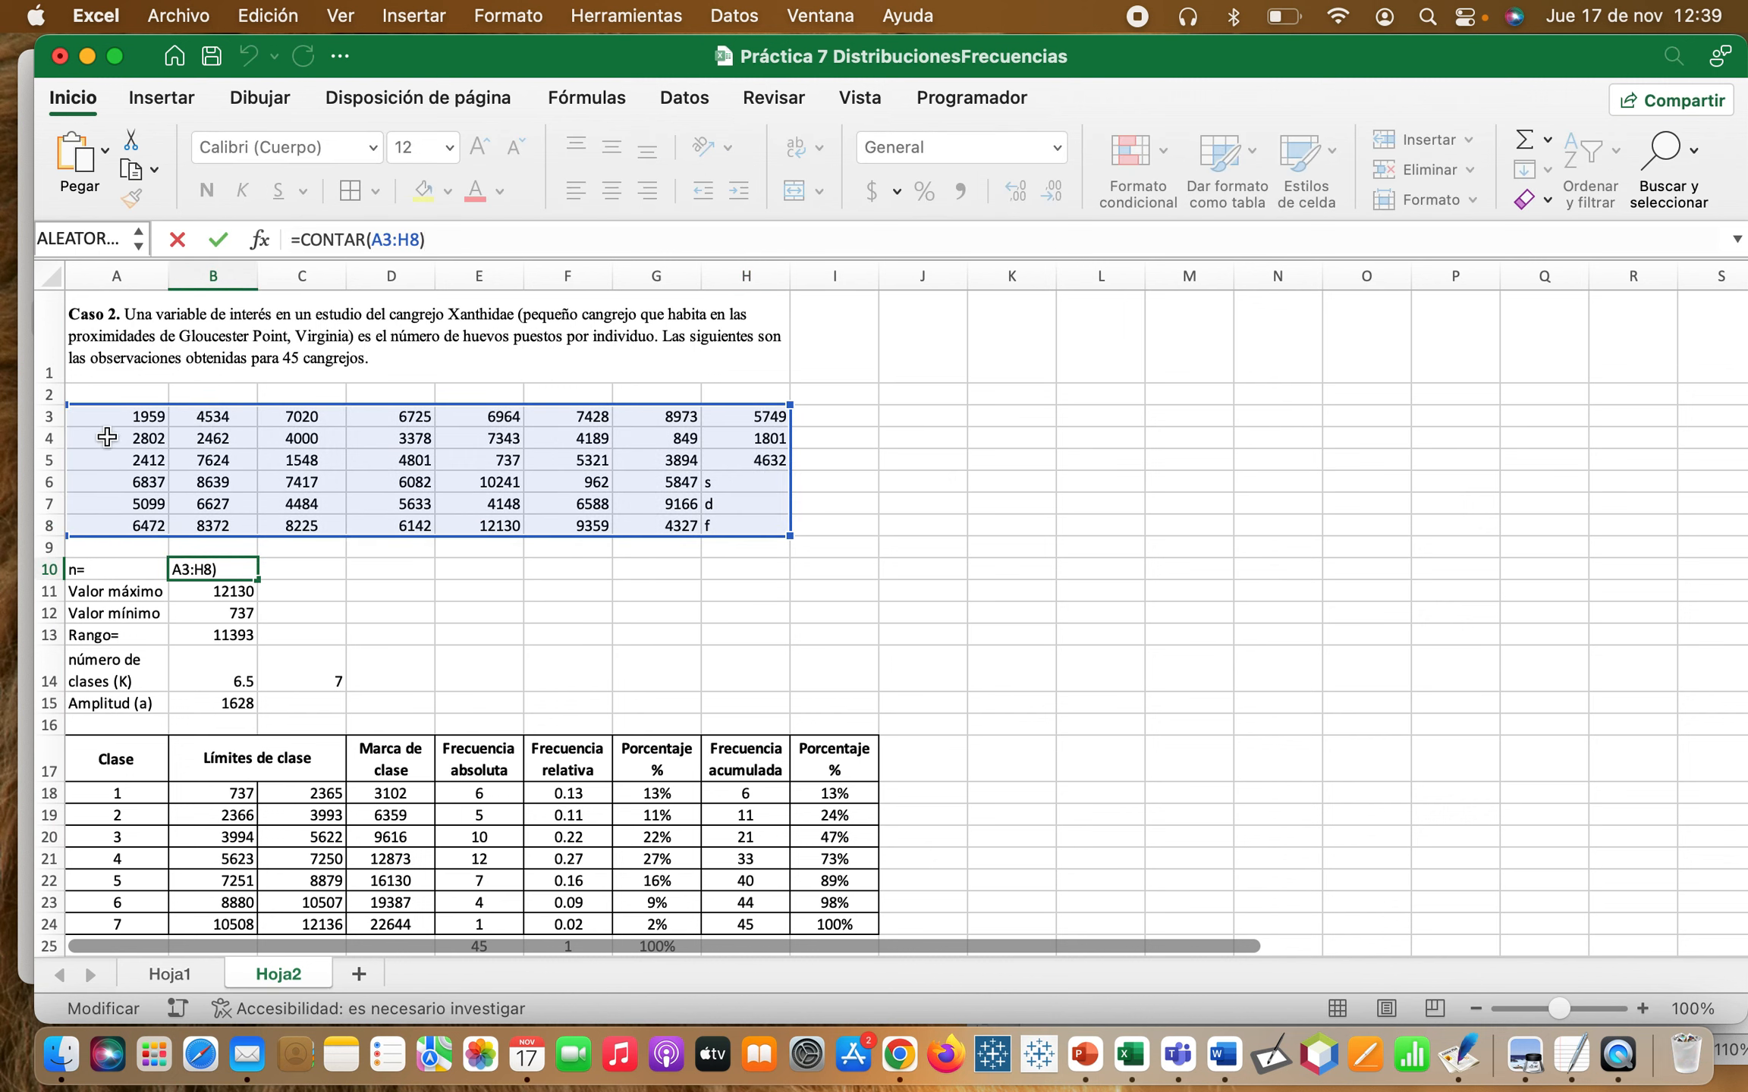
left_click(300, 637)
- Count all non-empty cells of the data block in C10 with the formula =CONTARA(A3:H8)
left_click(303, 569)
type("=")
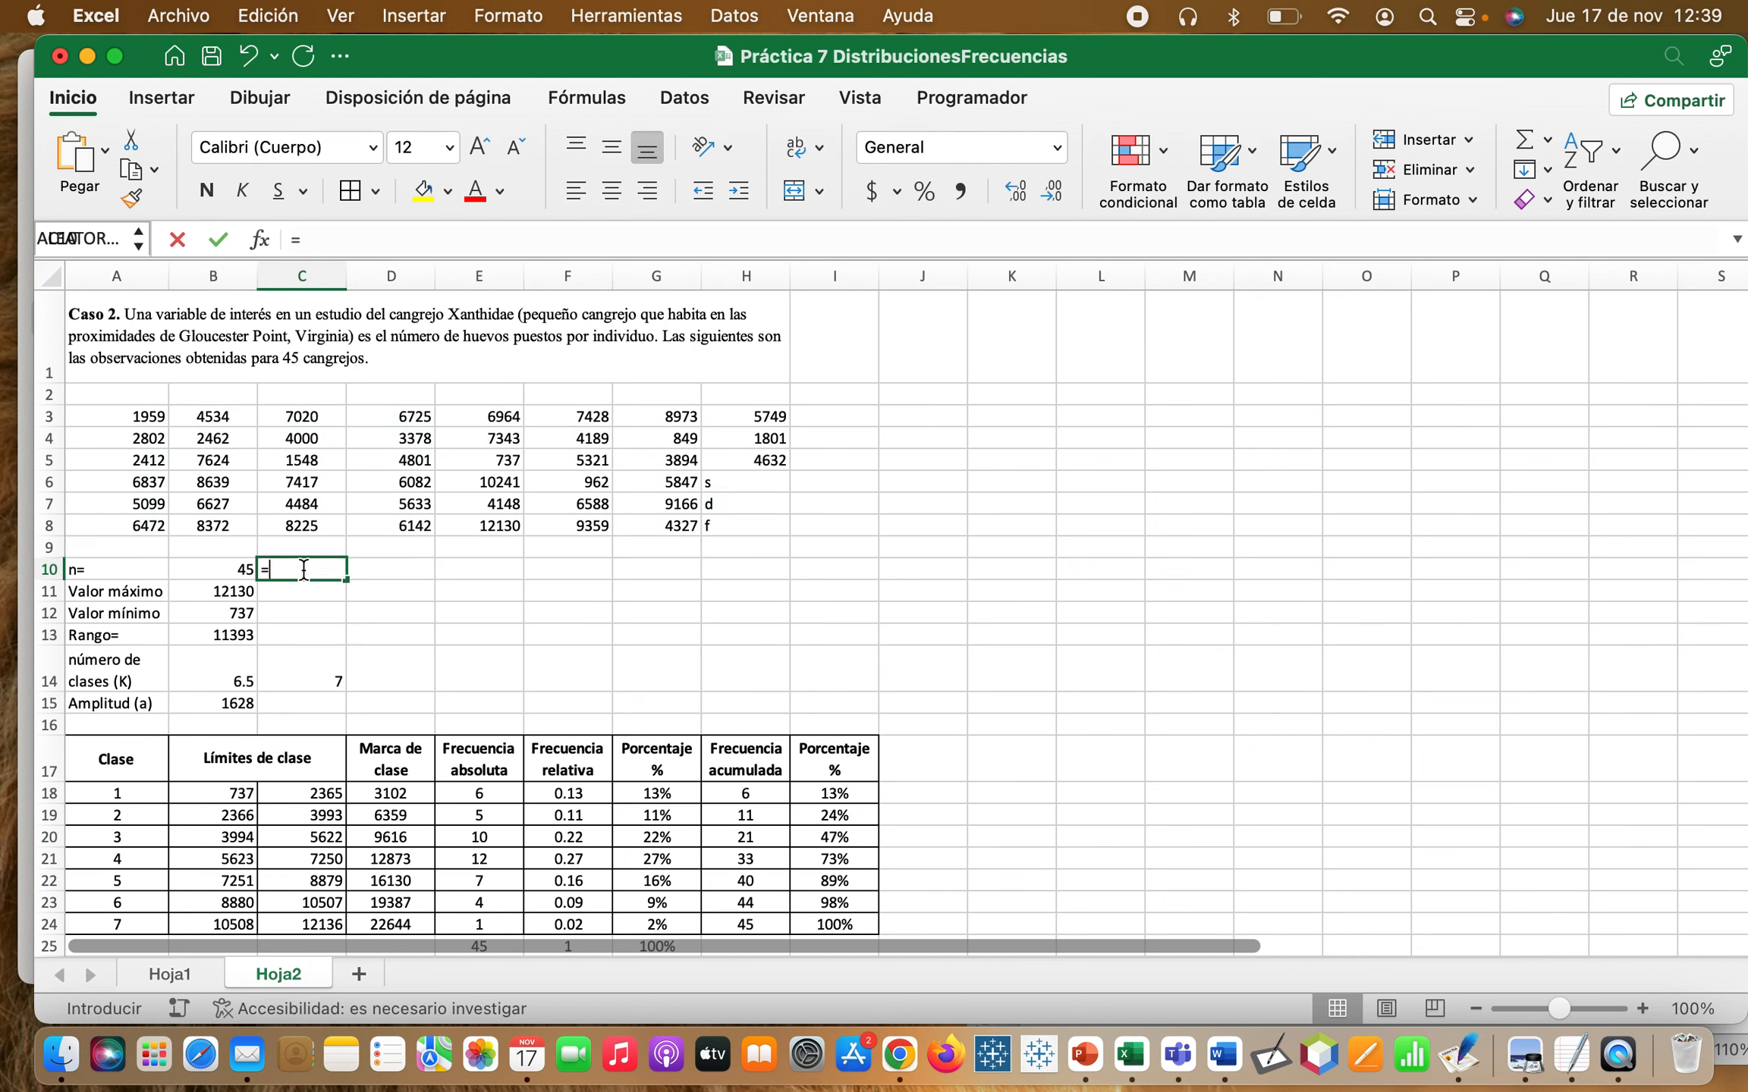
left_click(349, 238)
type("conta")
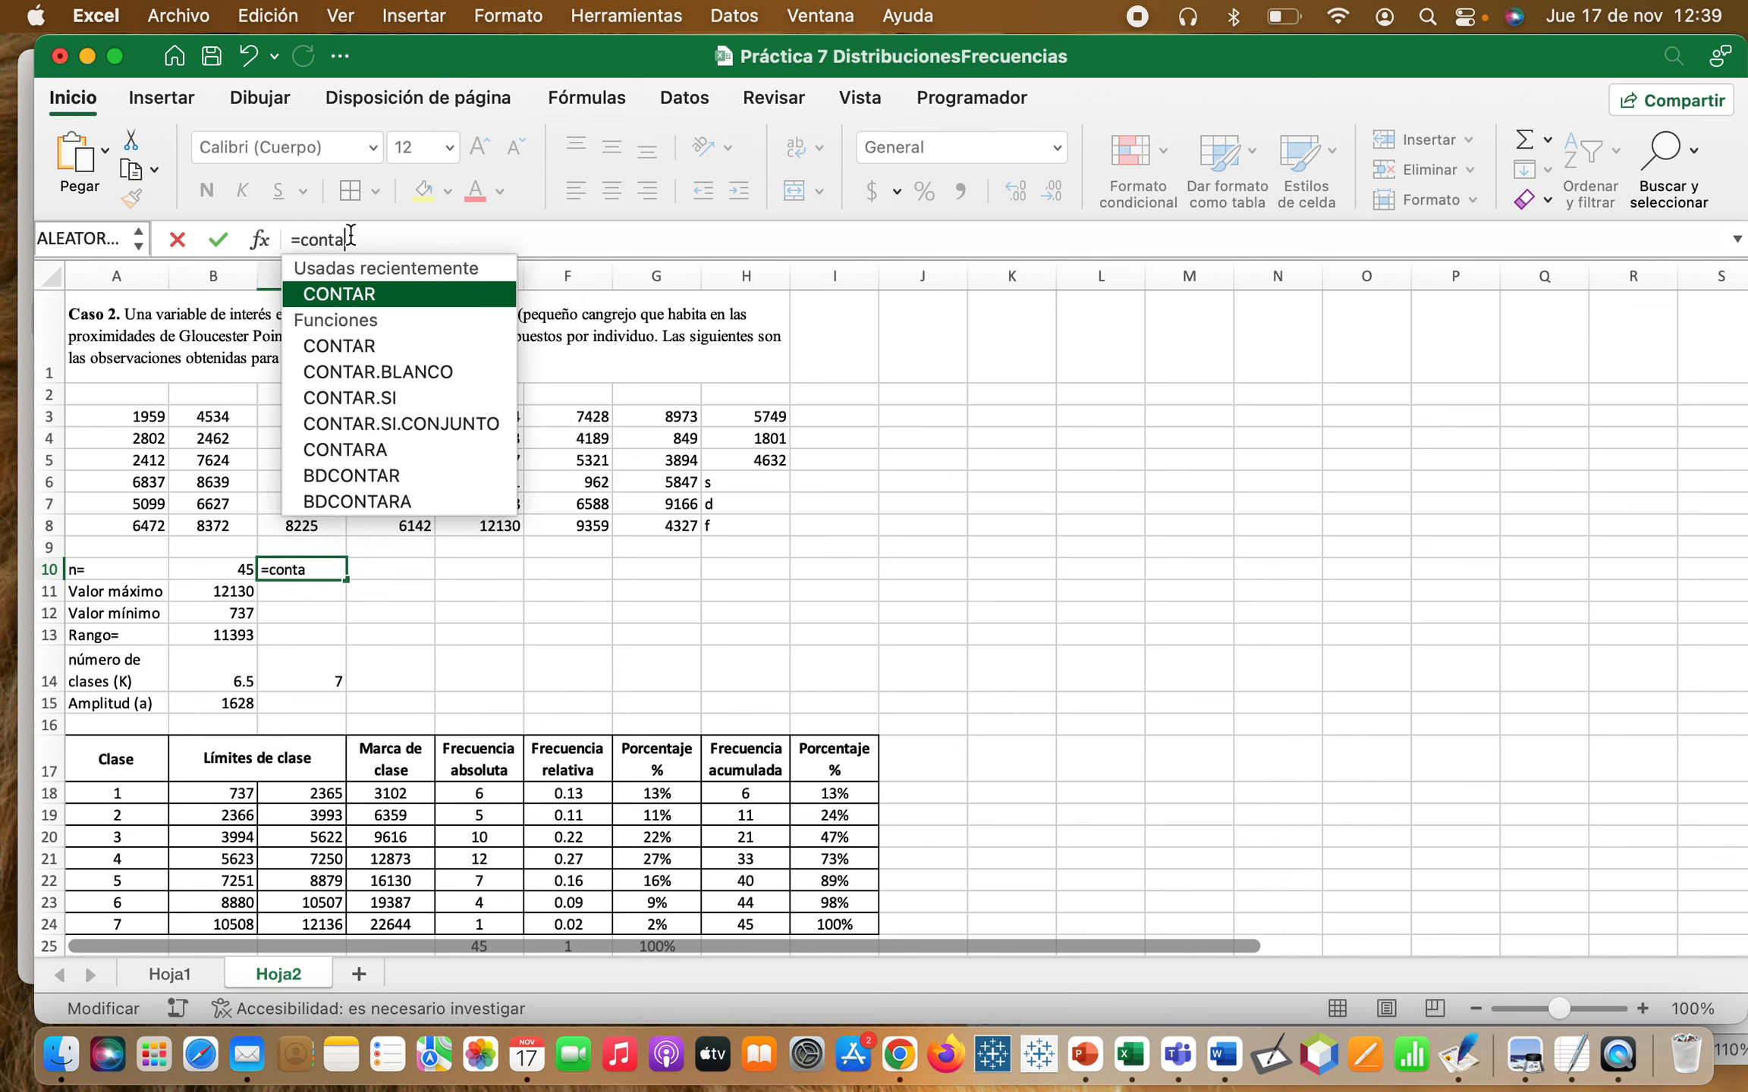
type("ra(")
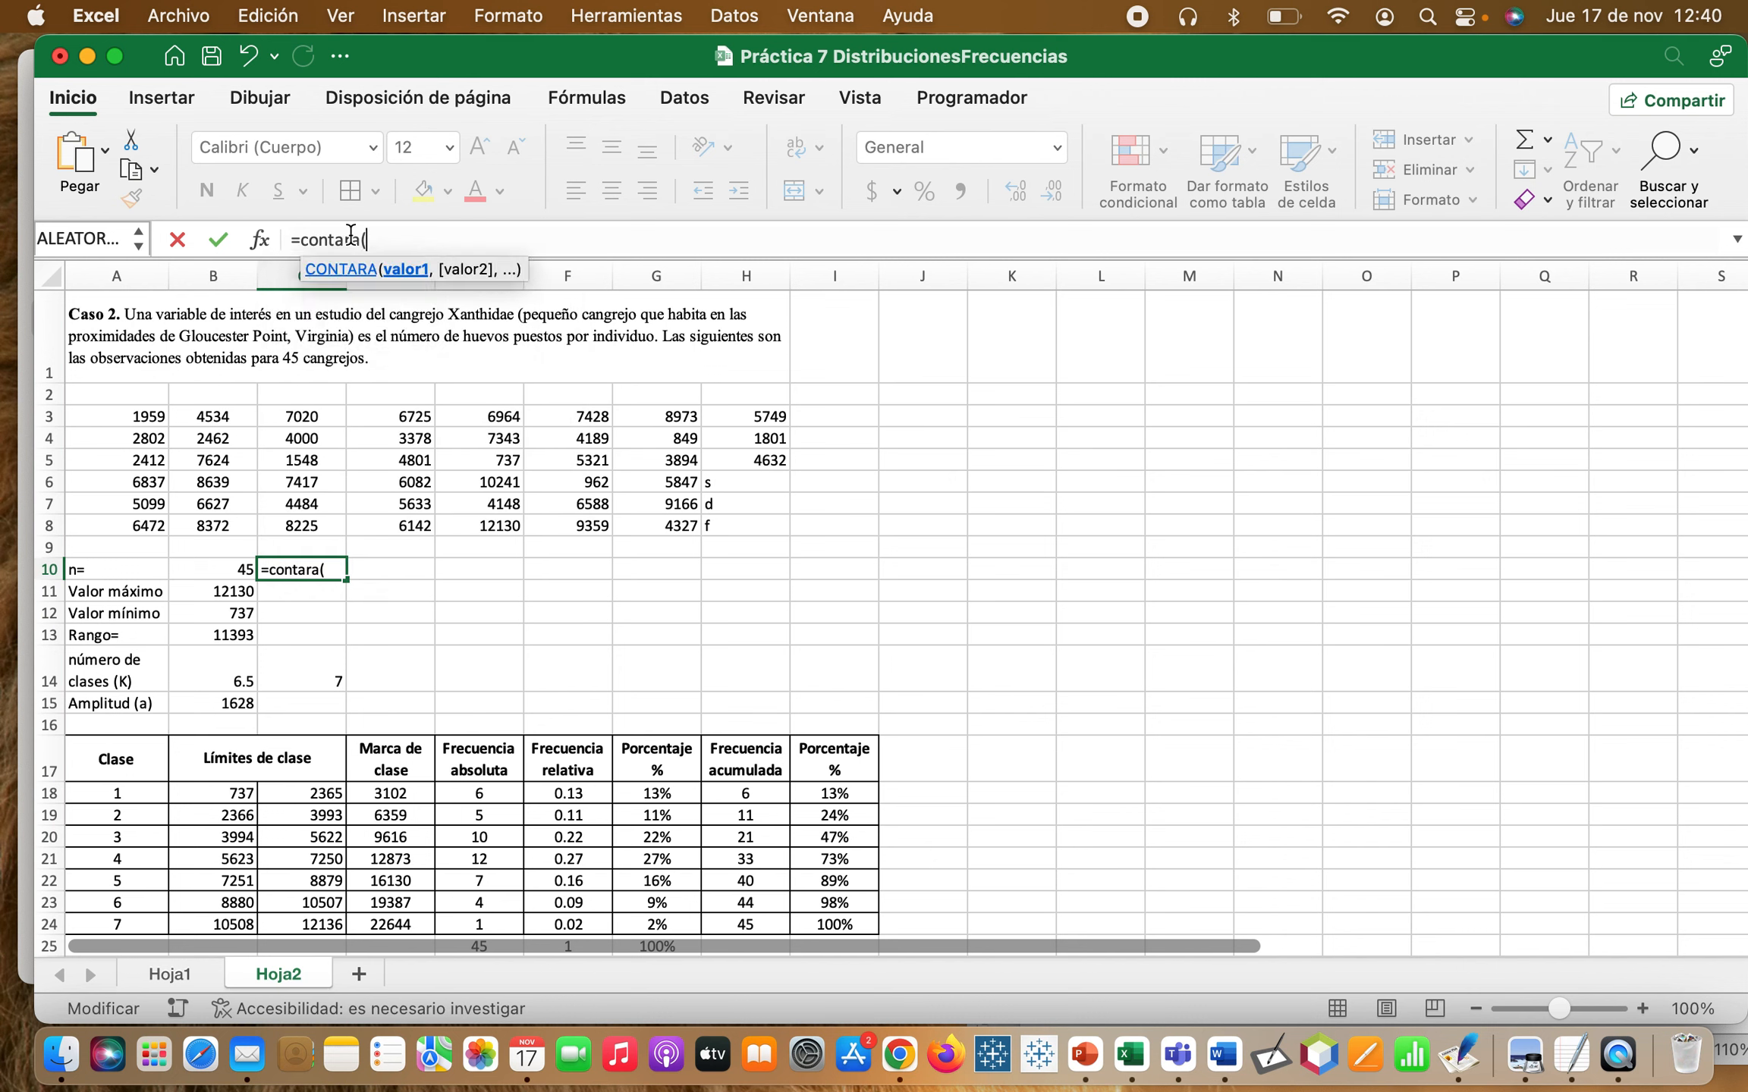
left_click_drag(146, 416, 766, 520)
type(")")
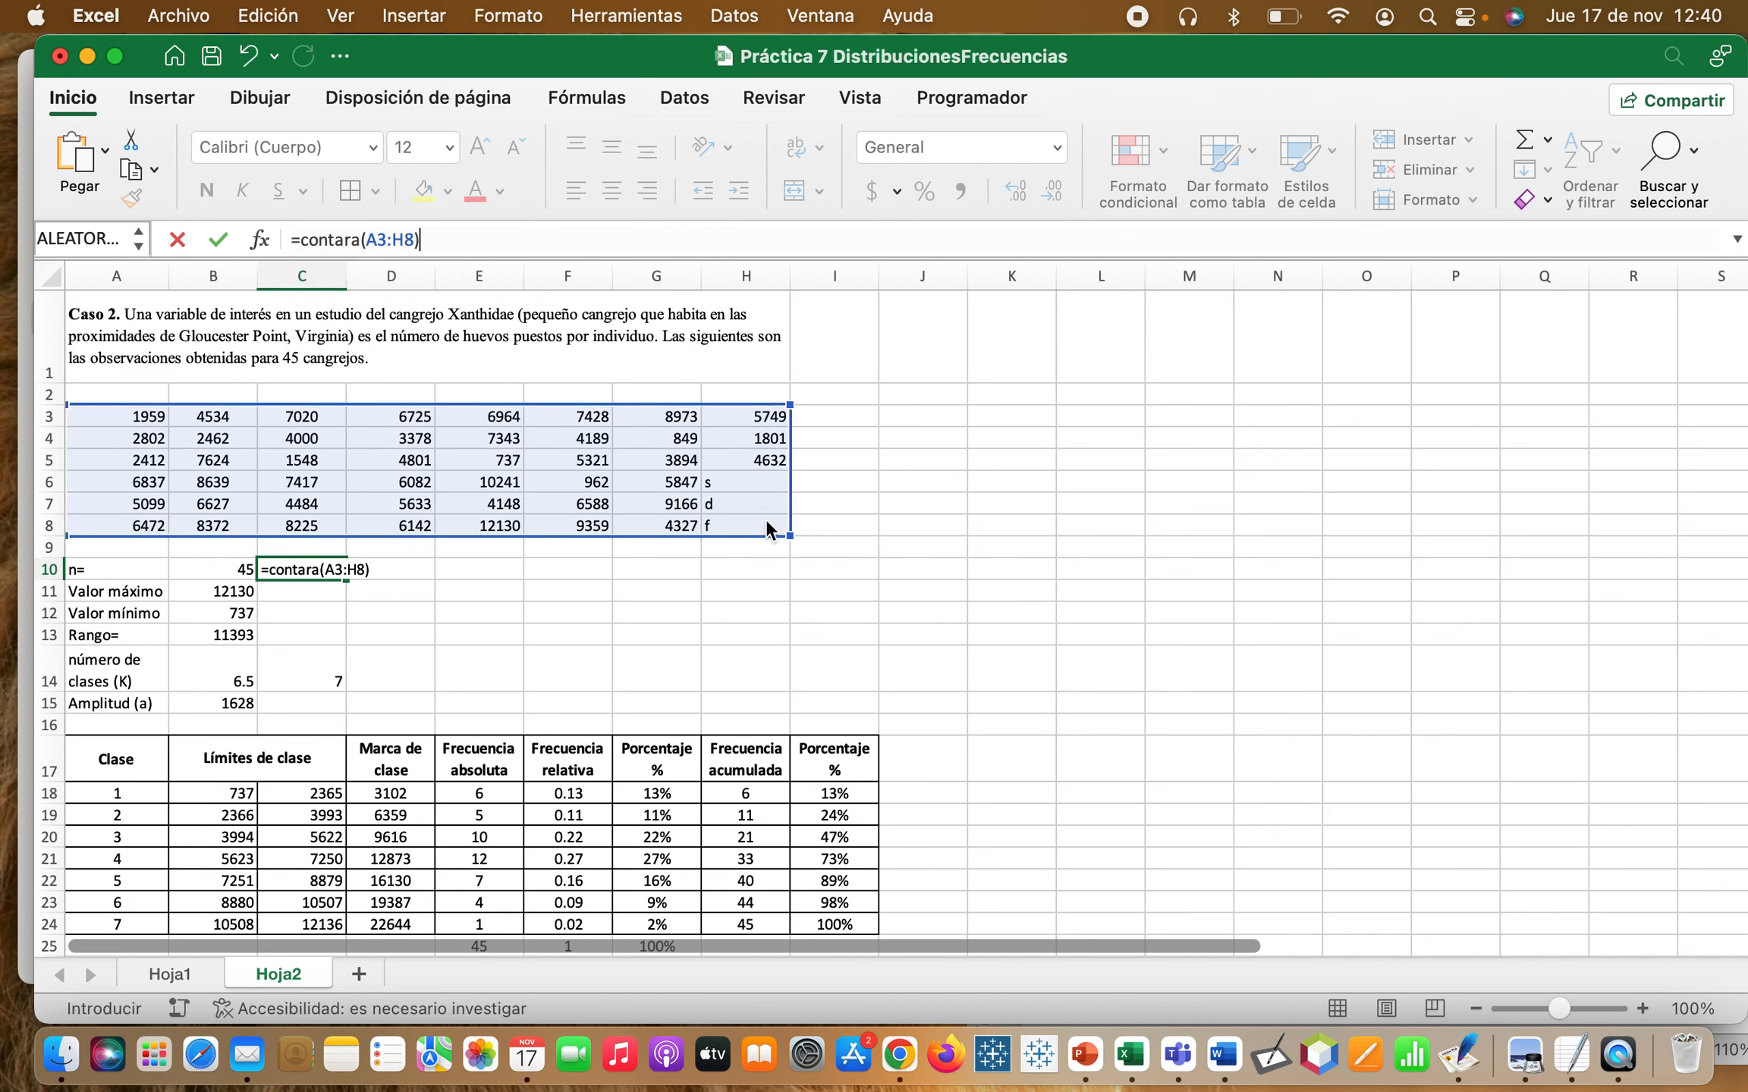
key("Return")
left_click(310, 566)
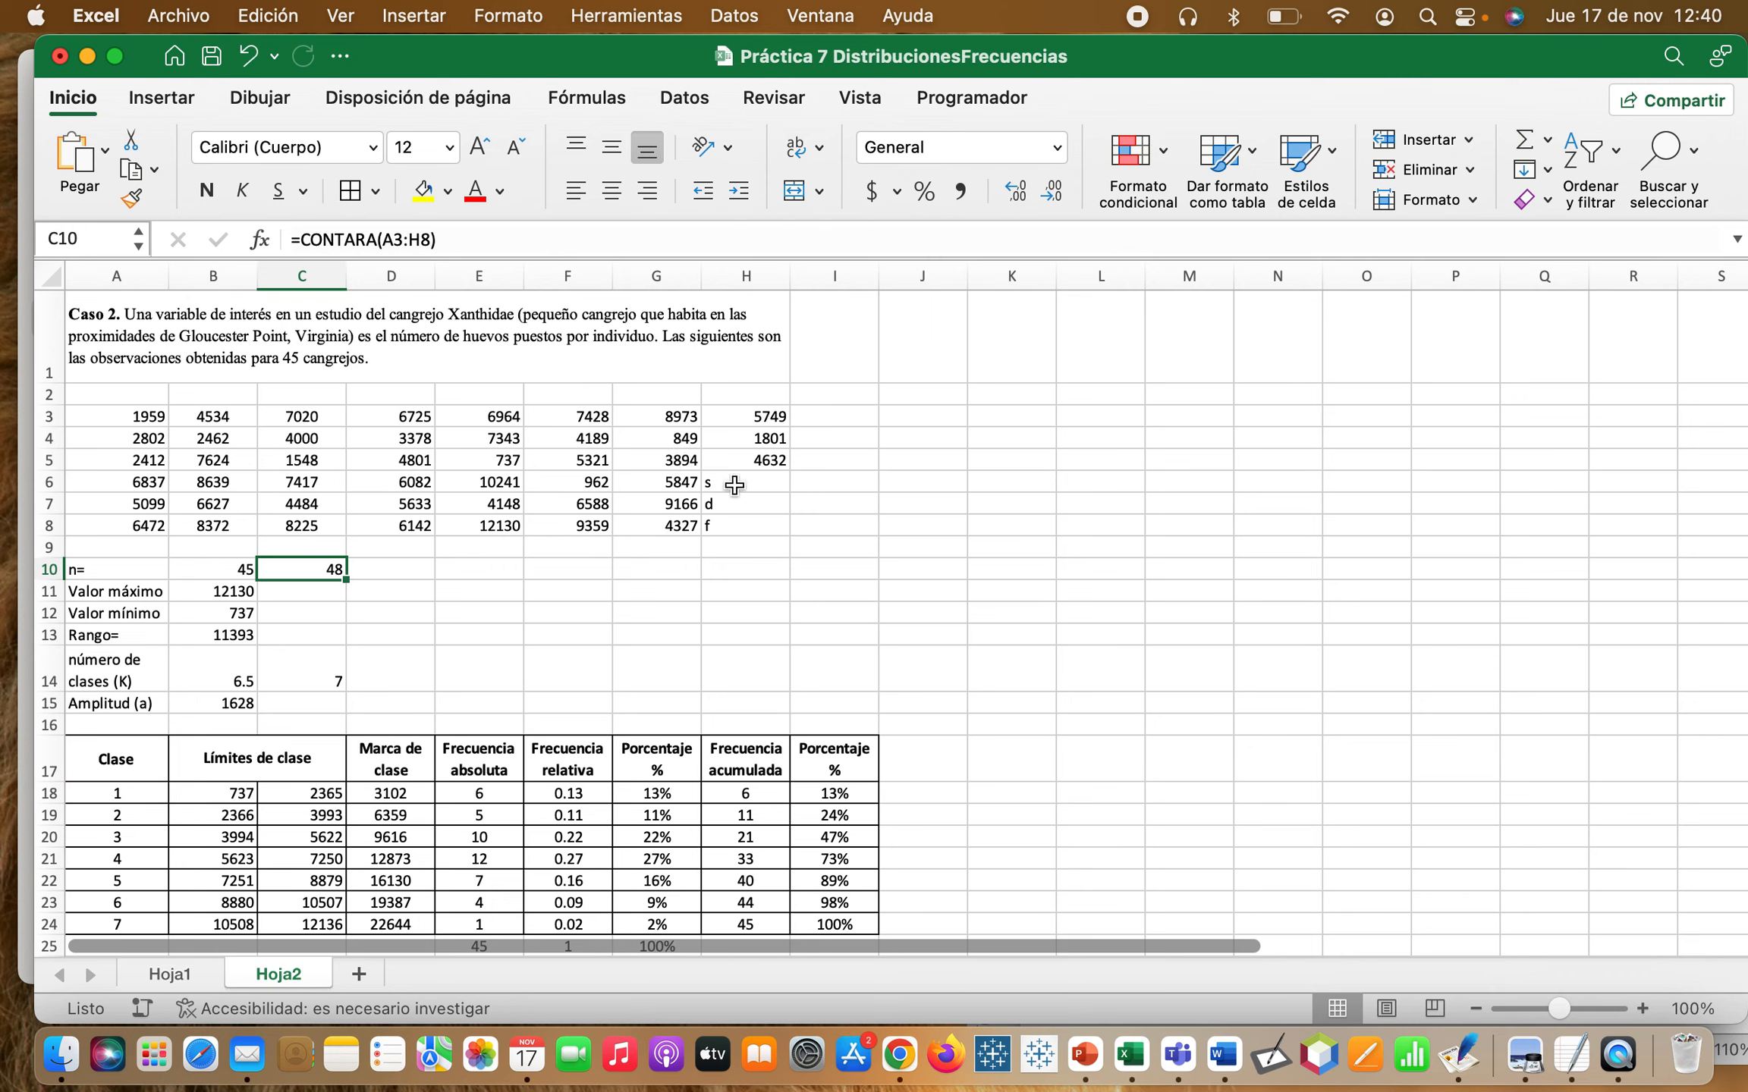
- Clear the text entries from H6:H8 and compare the CONTAR count in B10 with the CONTARA count in C10
left_click(734, 486)
left_click(737, 508)
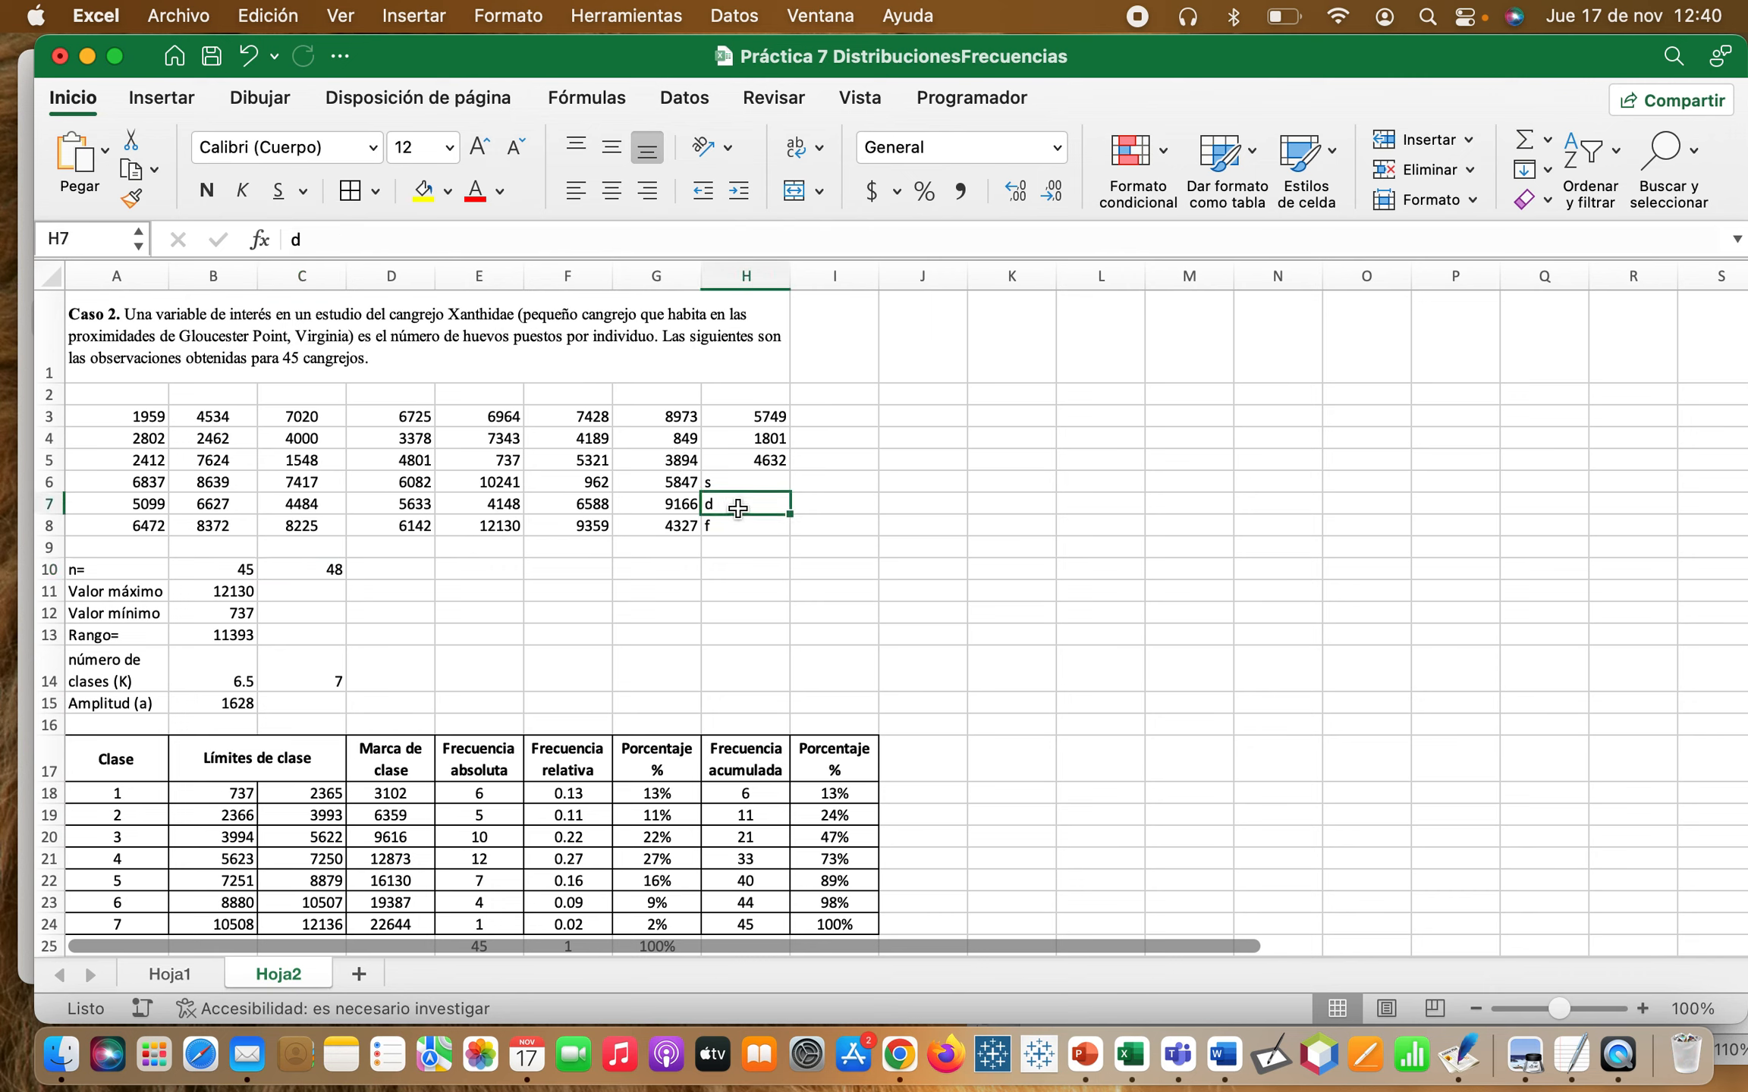
left_click(738, 527)
left_click(737, 482)
left_click(738, 507)
left_click(738, 527)
left_click(737, 483)
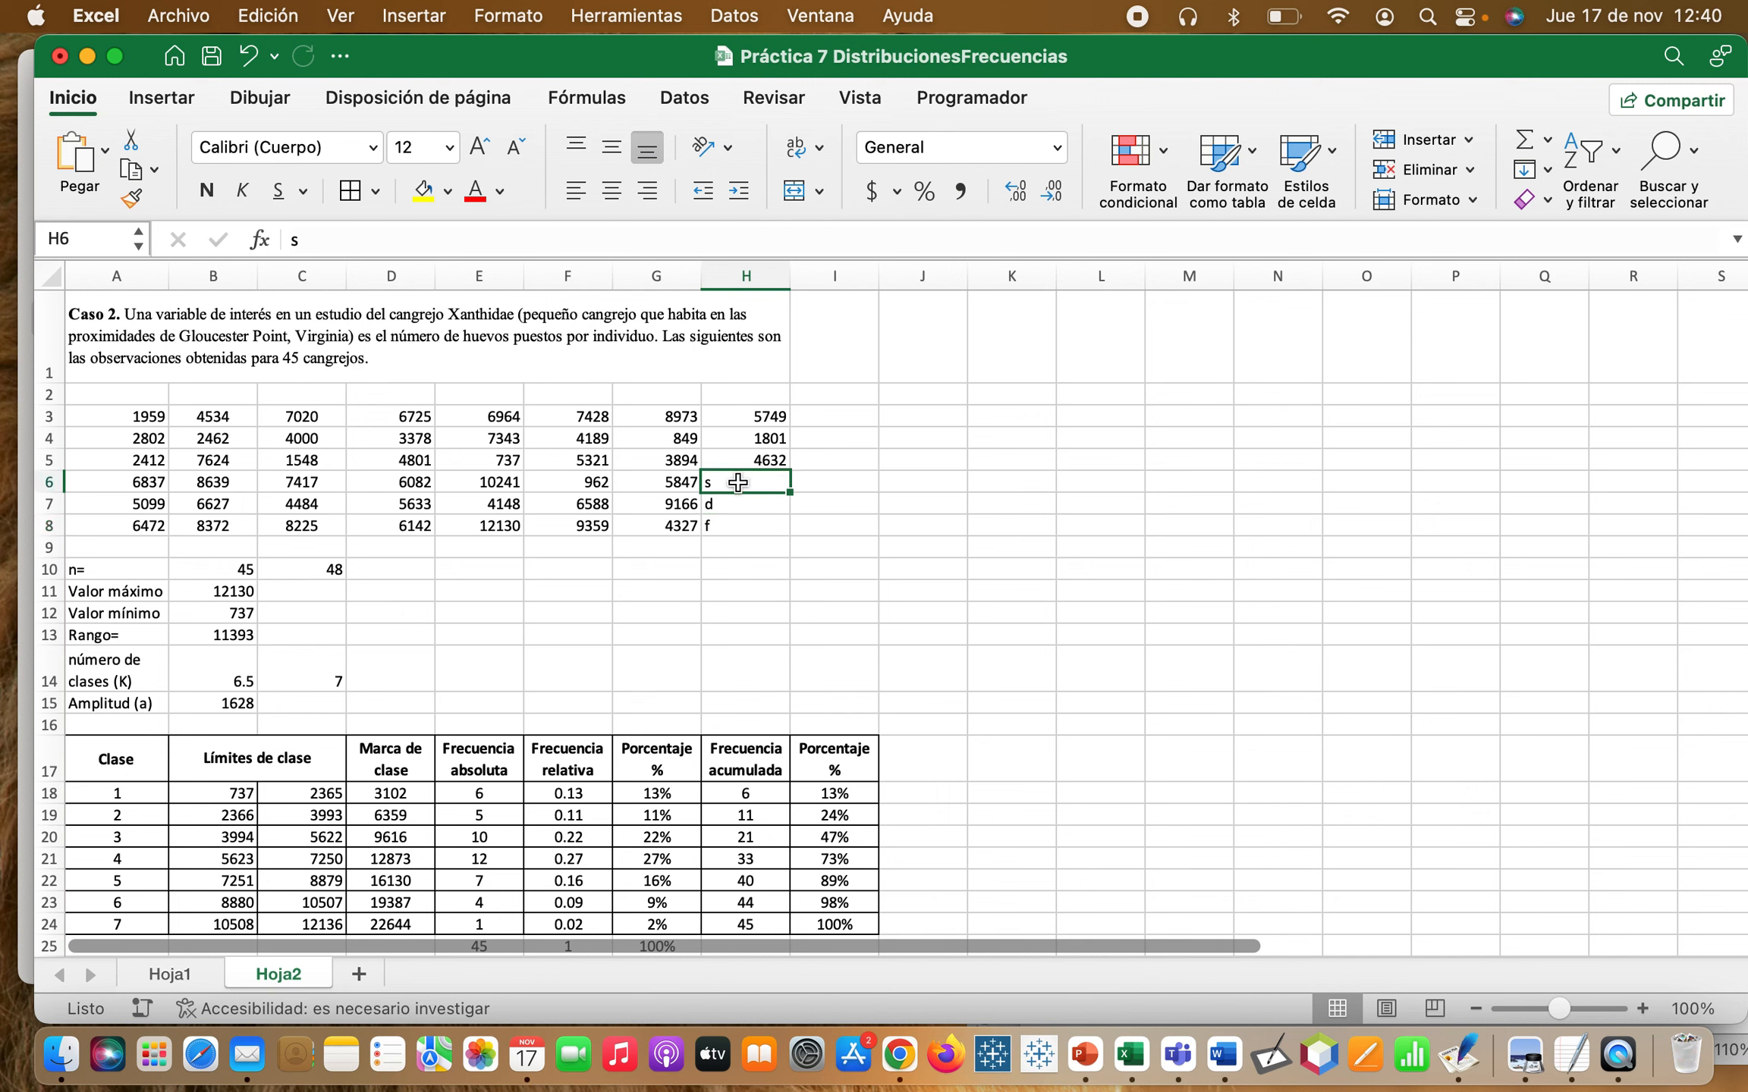
key("Down")
key("Delete")
key("Down")
key("Delete")
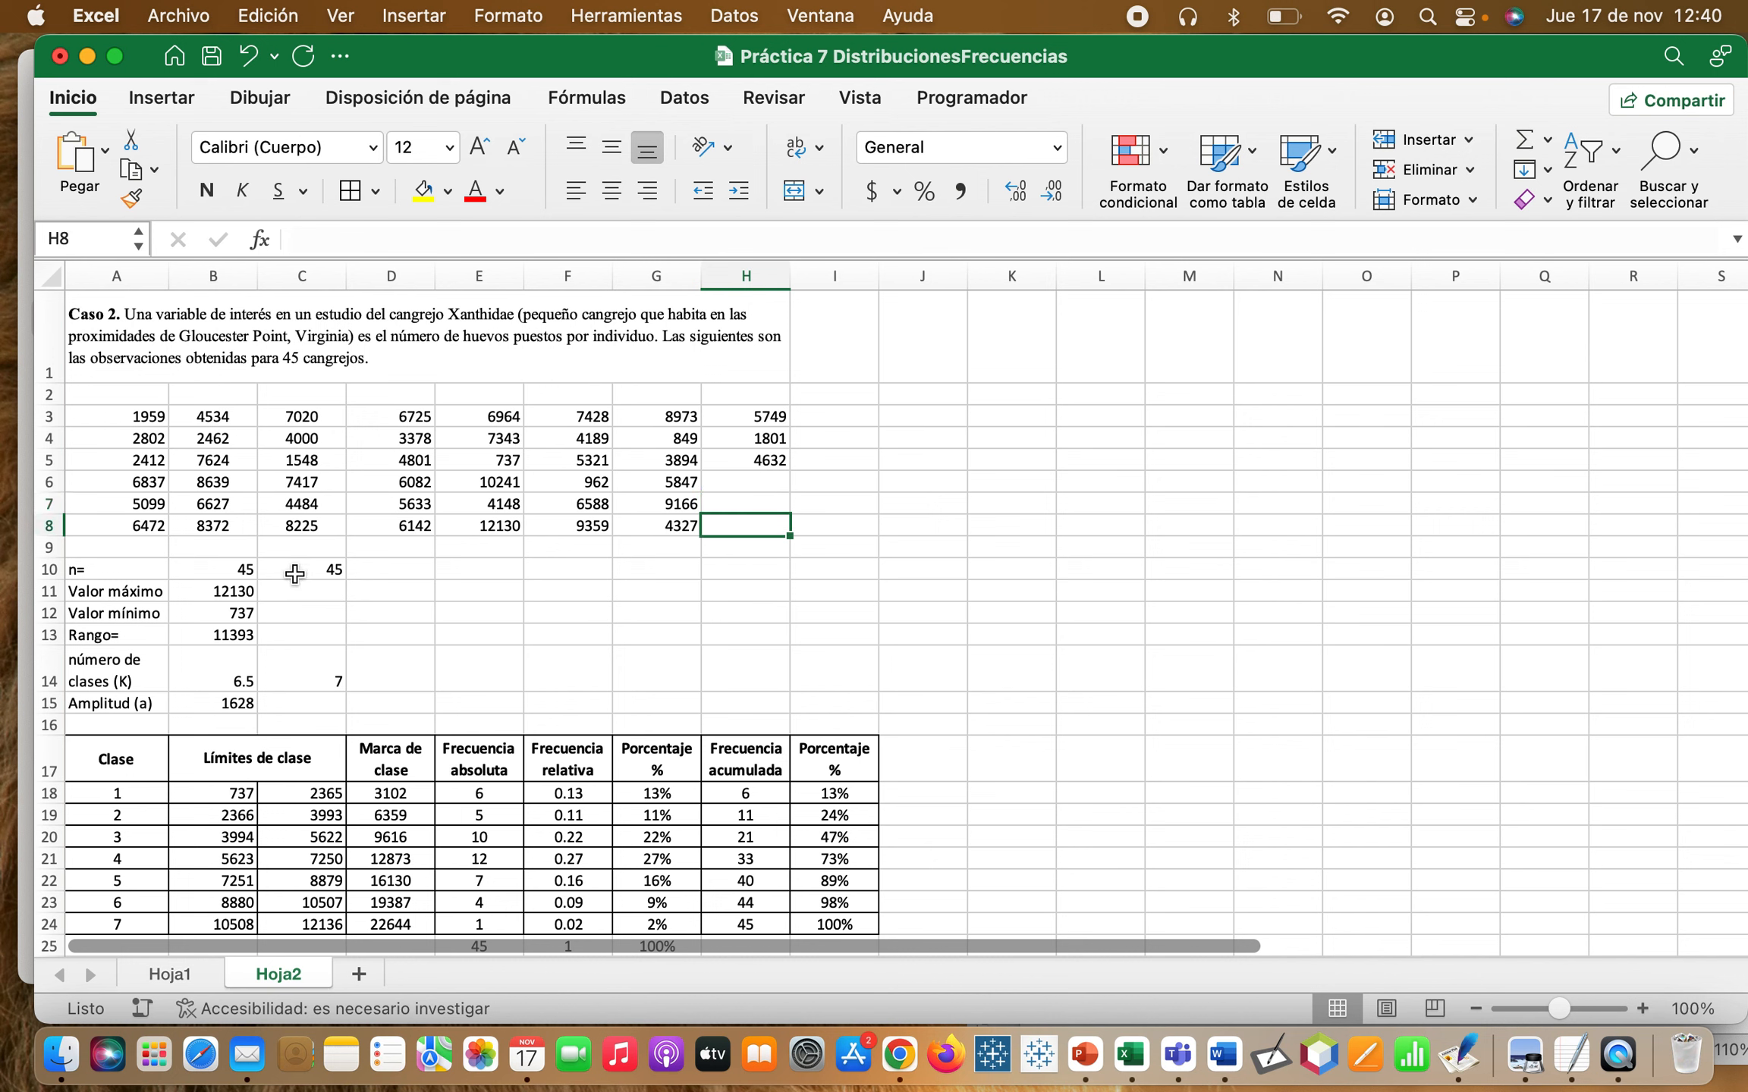
left_click(296, 573)
left_click(730, 485)
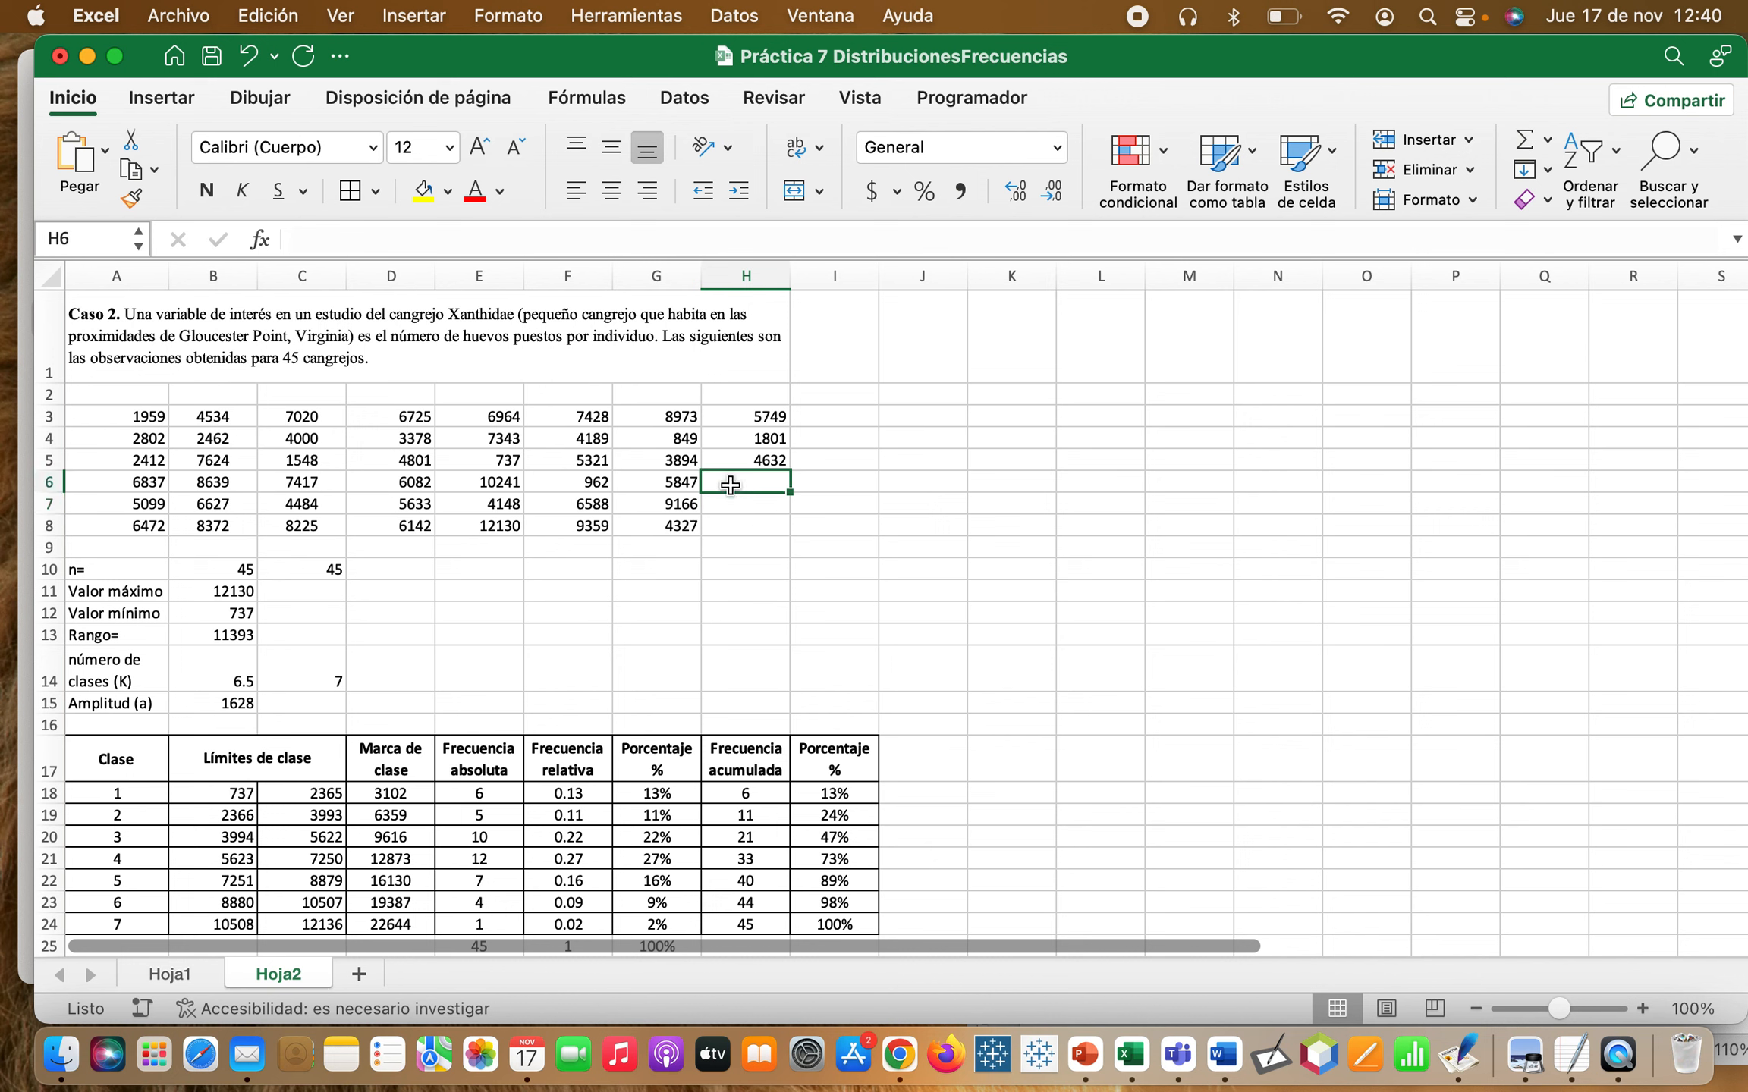
left_click(209, 567)
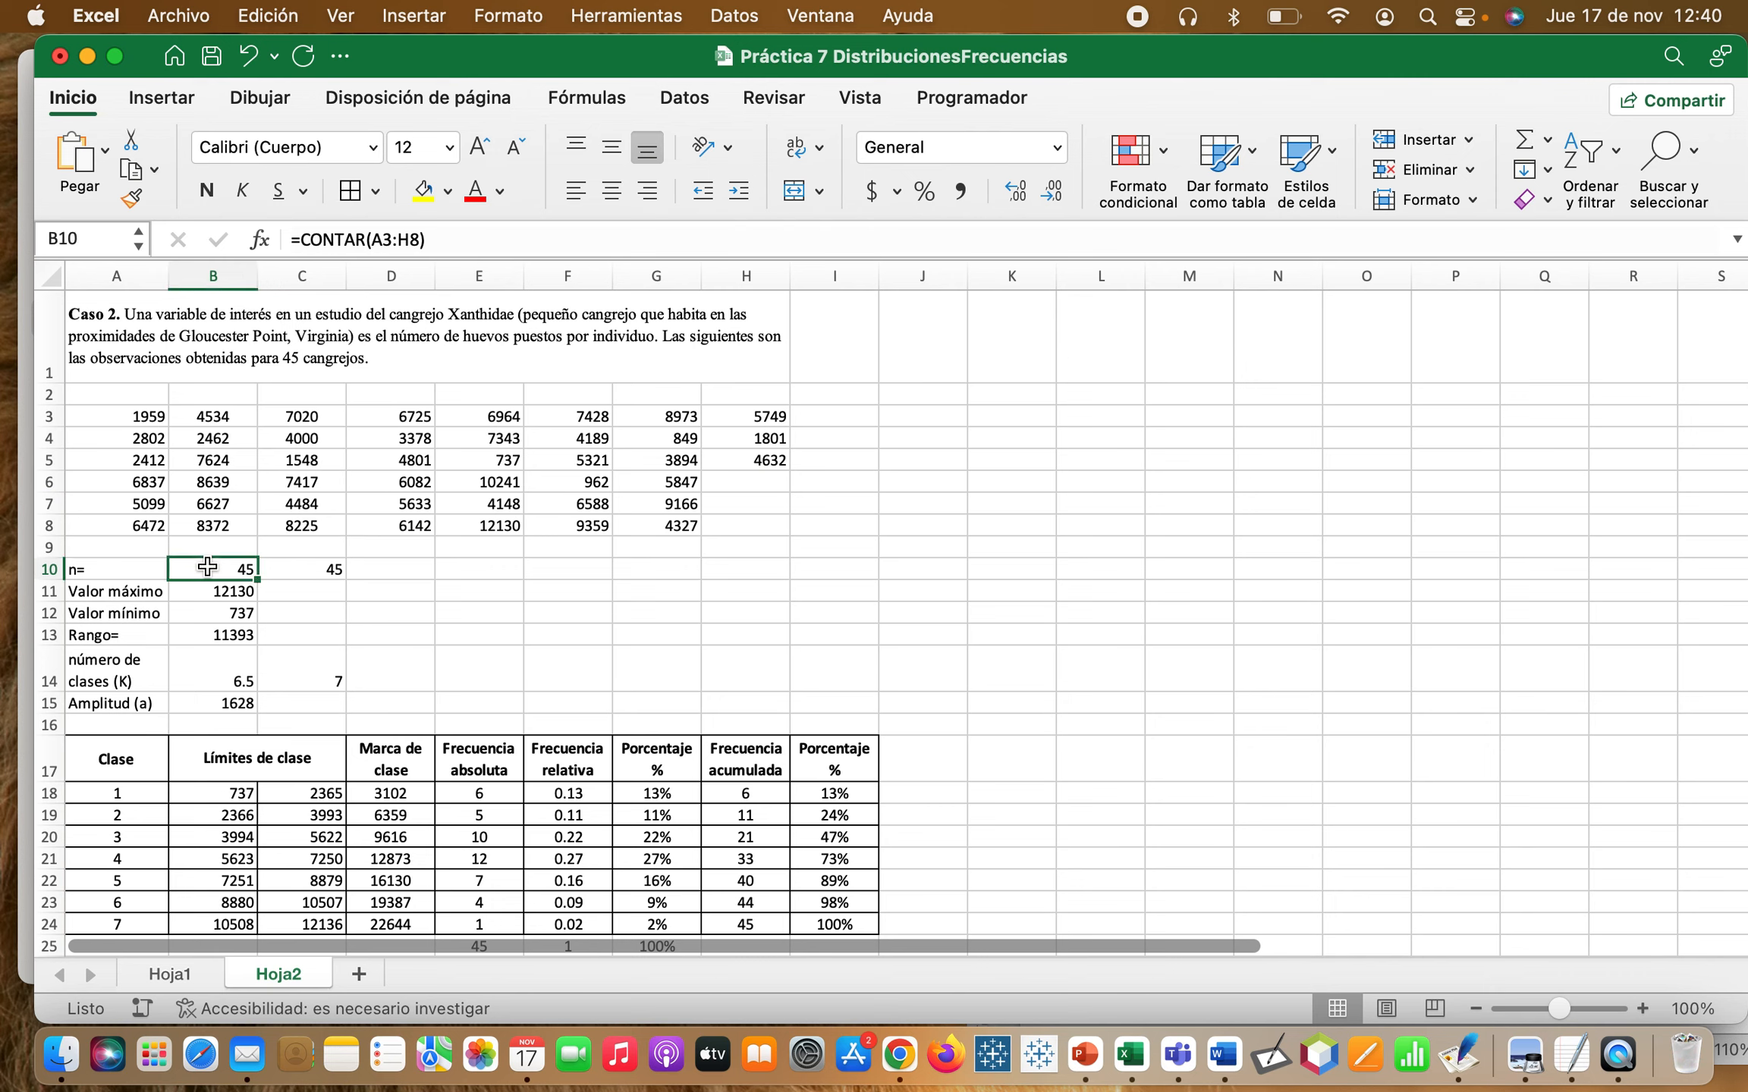
left_click(315, 567)
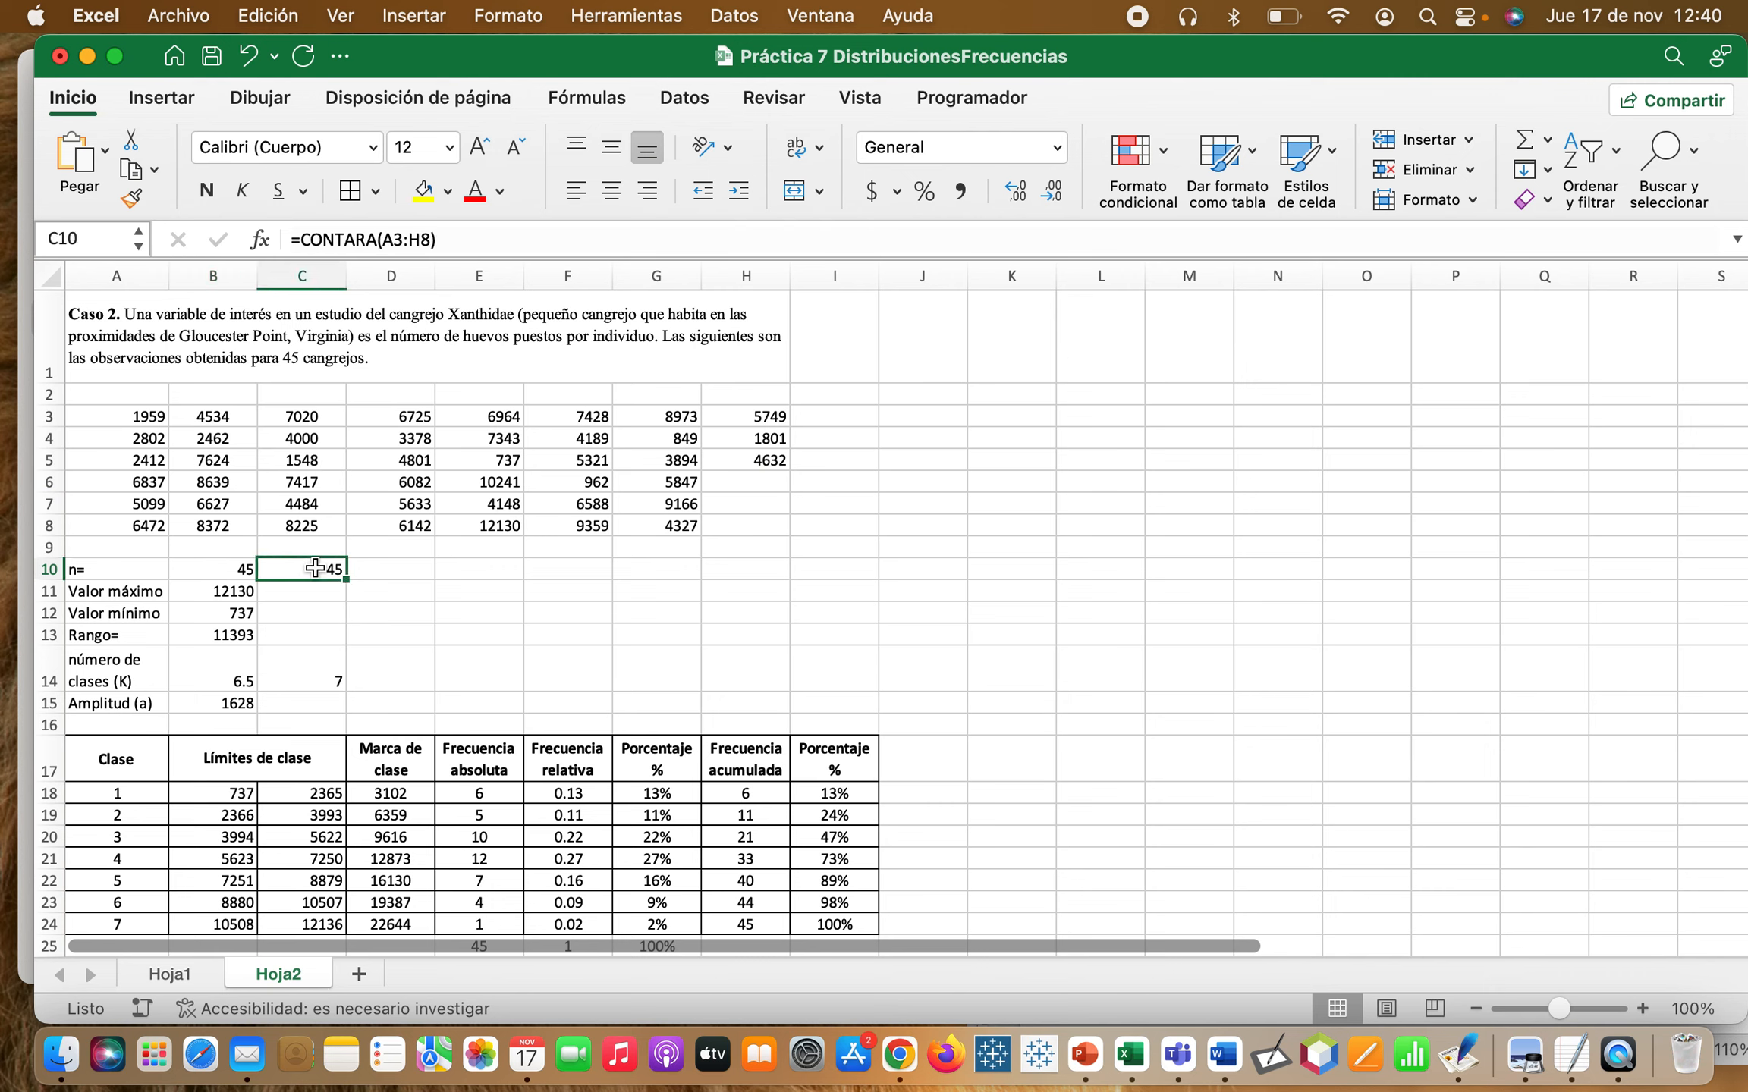
- Enter the text r, f and g in H6:H8 and replace the H6 entry with hola
left_click(732, 486)
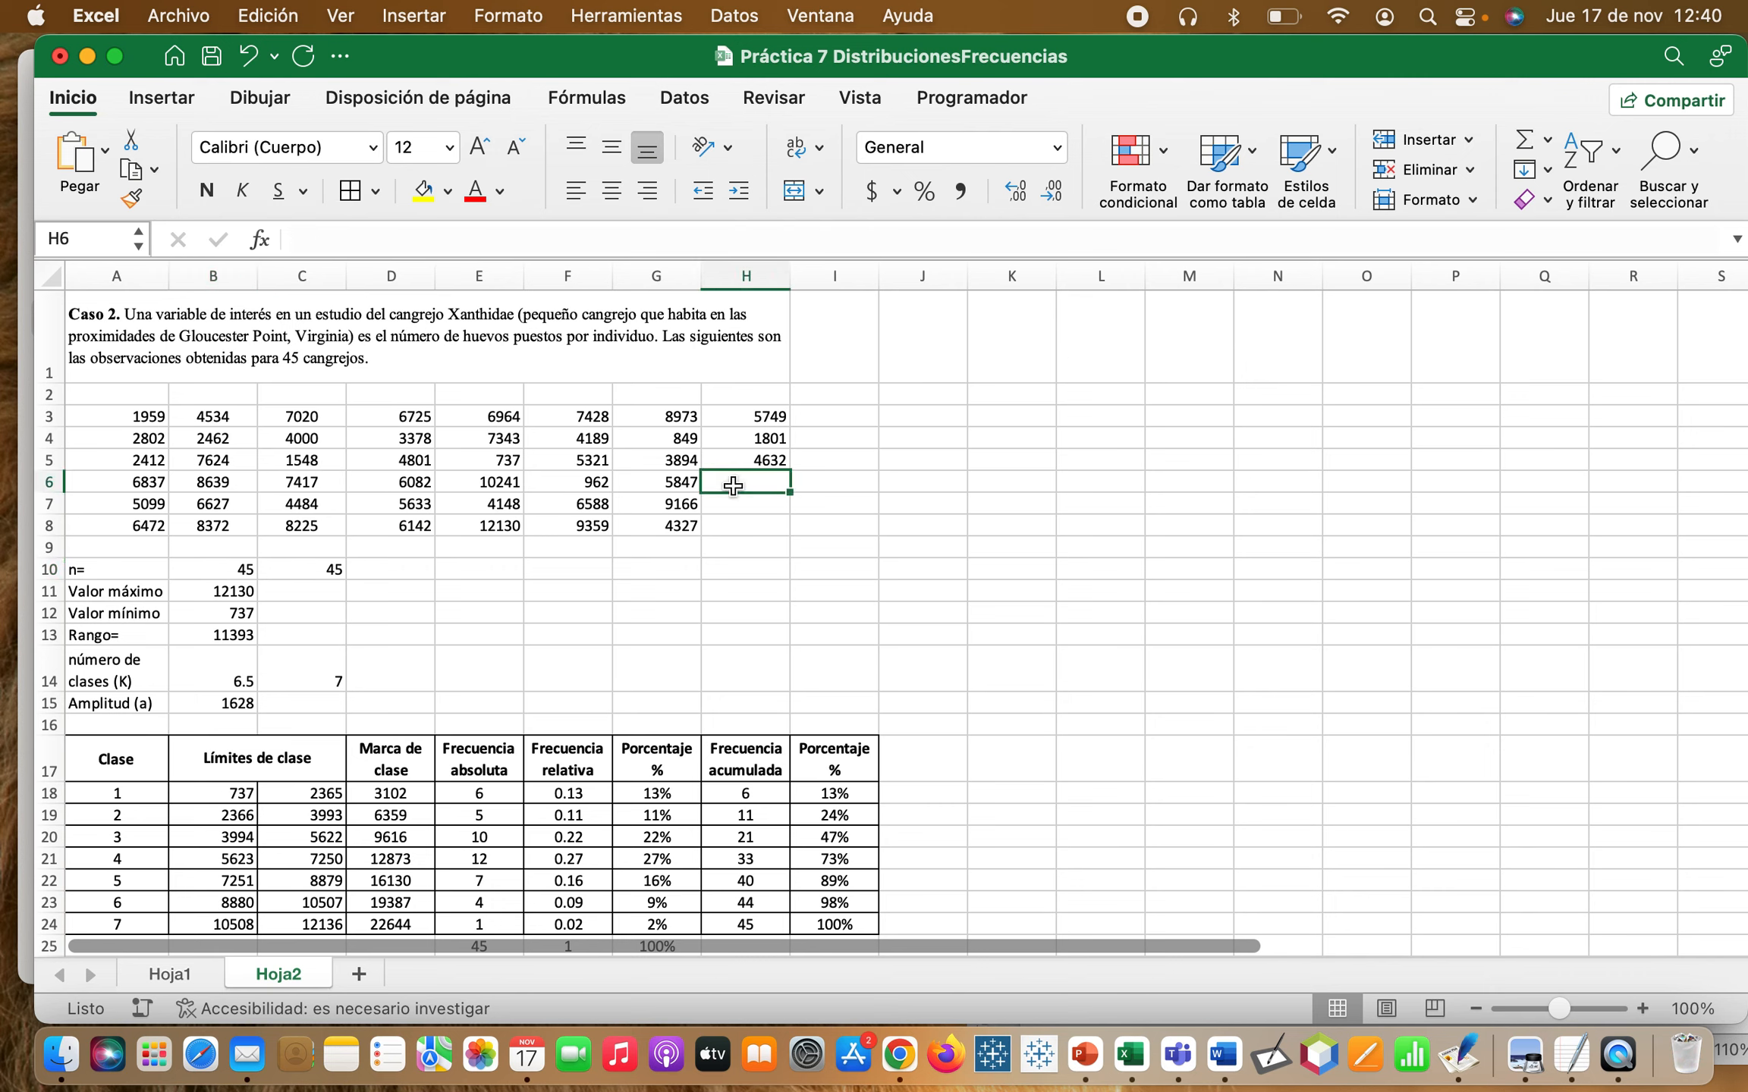
type("r")
key("Return")
type("f")
key("Return")
type("g")
key("Return")
left_click(734, 487)
type("hola")
key("Return")
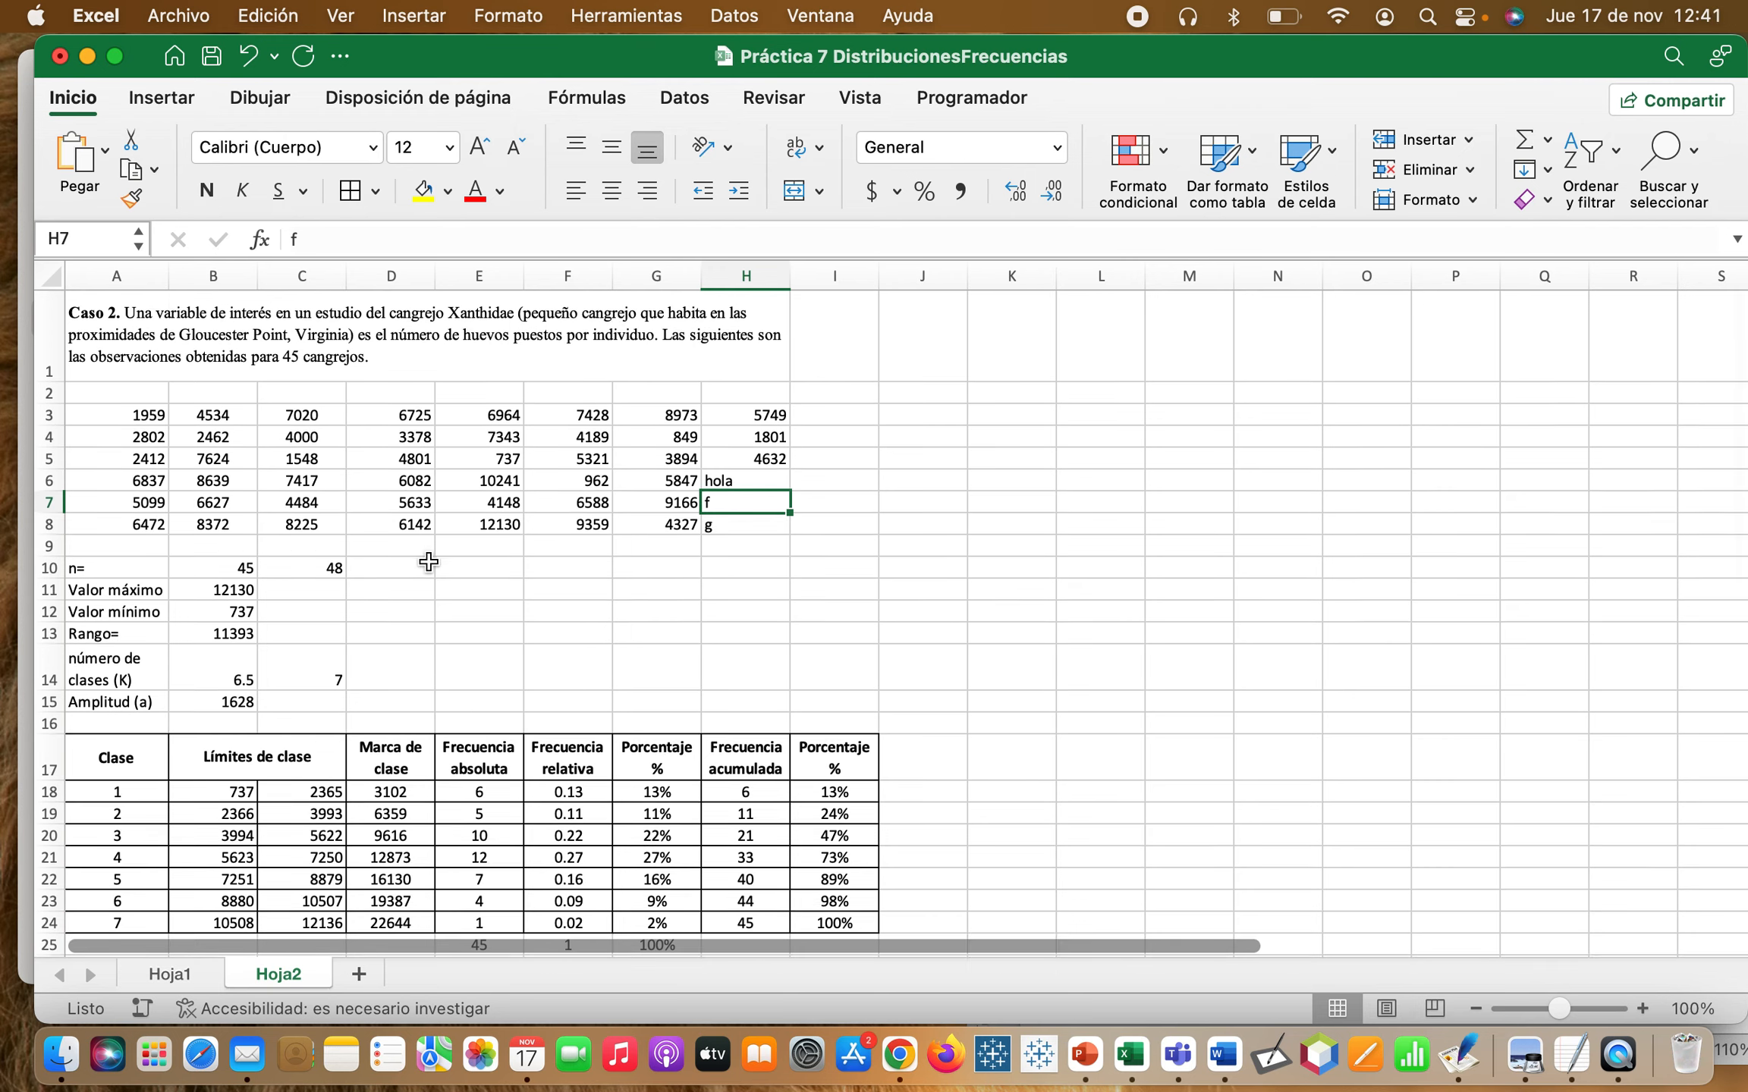
scroll(428, 561, "down", 3)
scroll(428, 562, "down", 3)
scroll(429, 562, "up", 6)
scroll(429, 561, "down", 2)
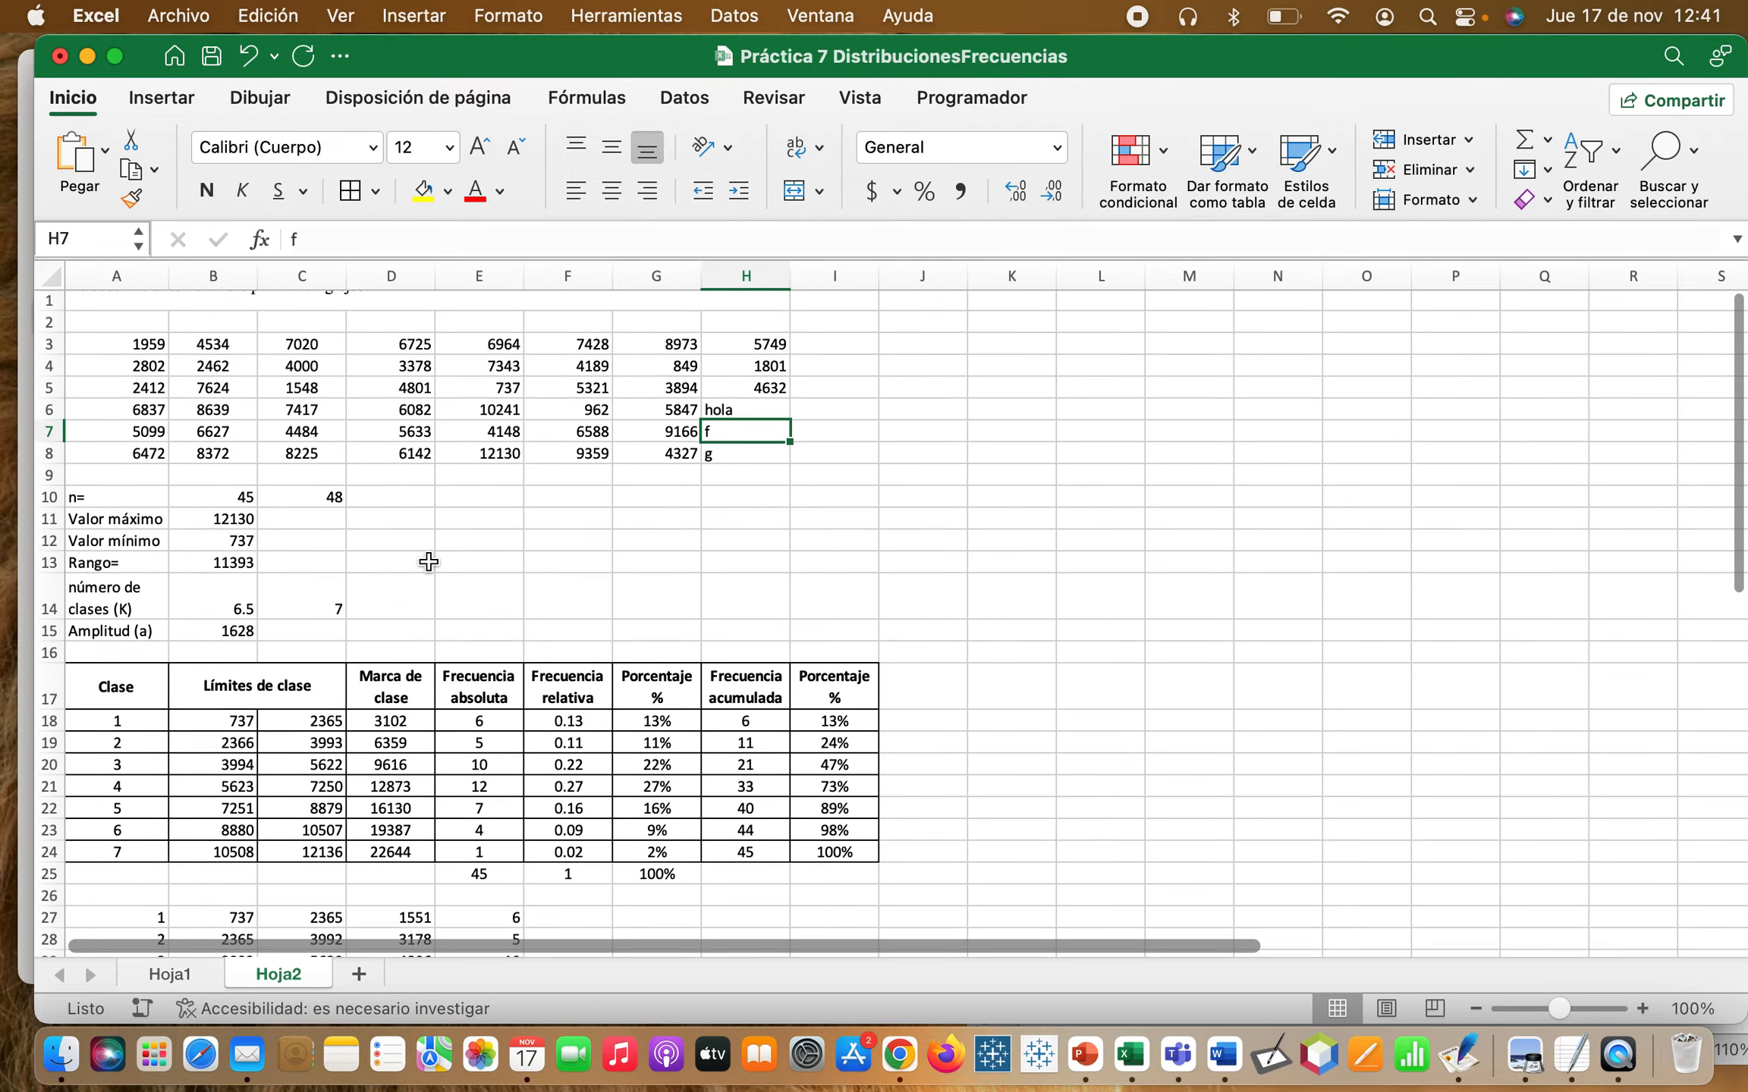
scroll(429, 562, "up", 3)
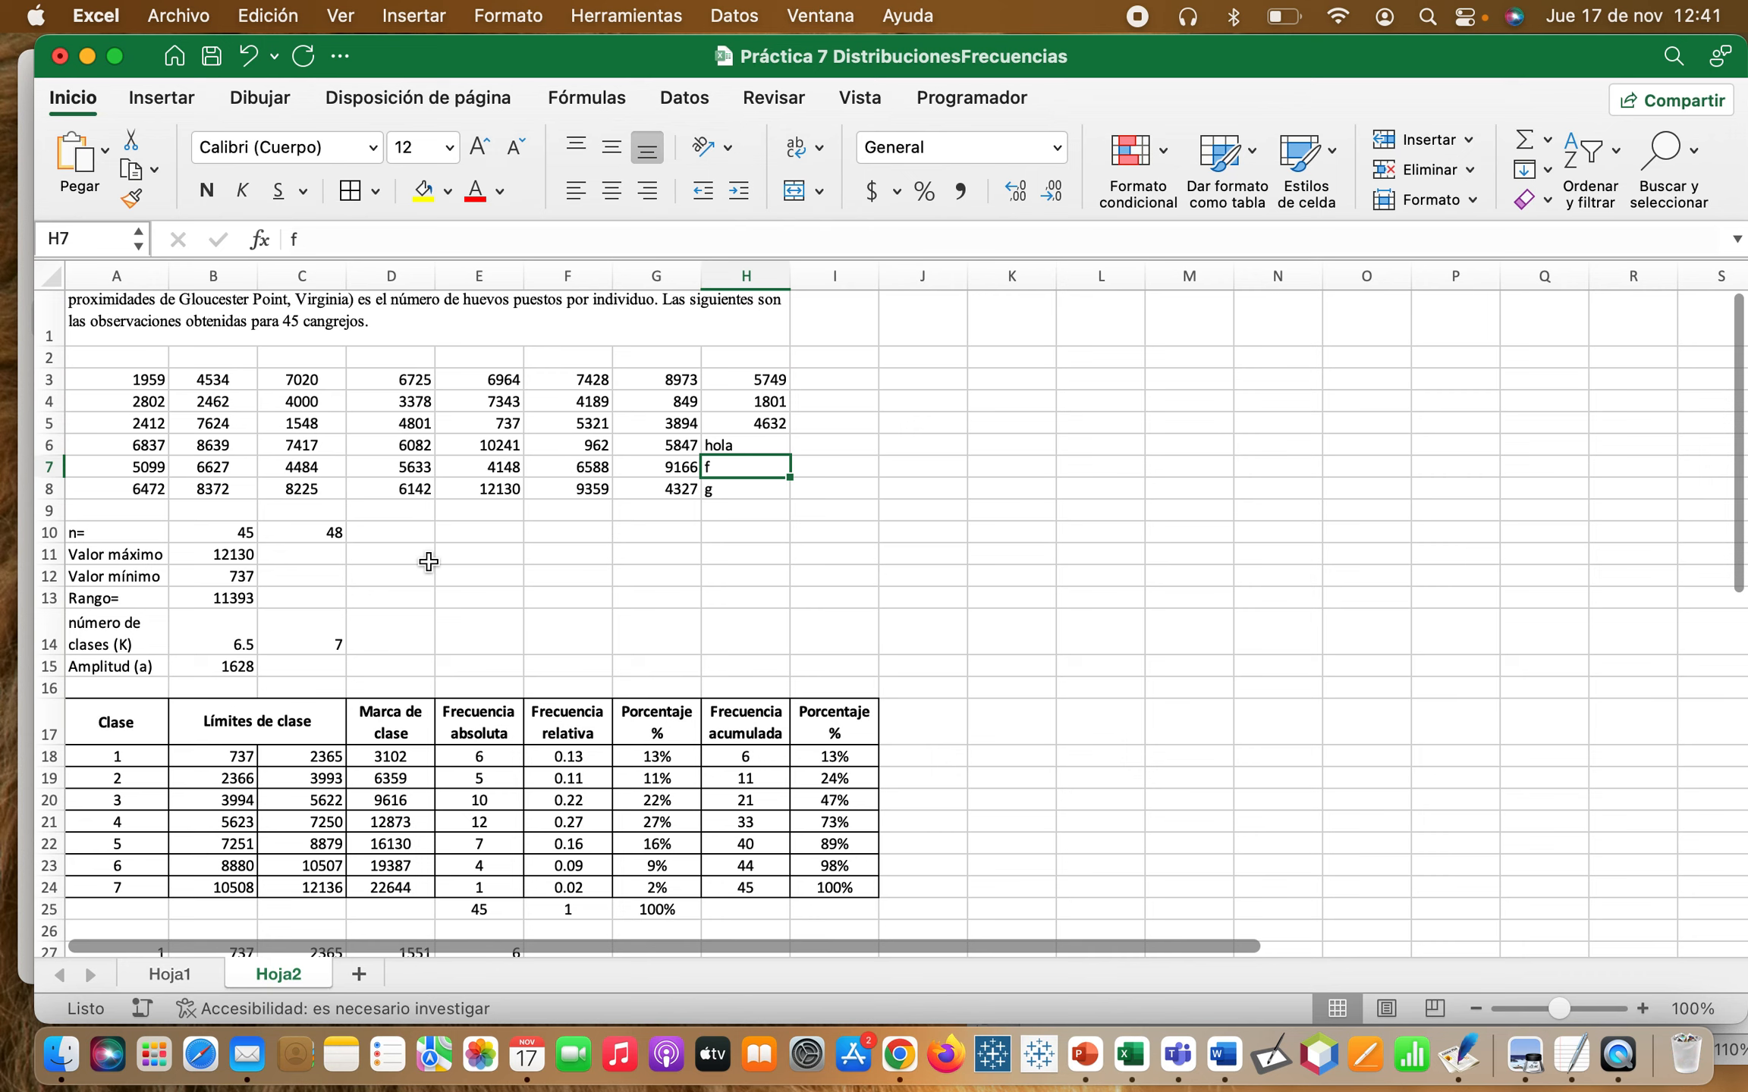